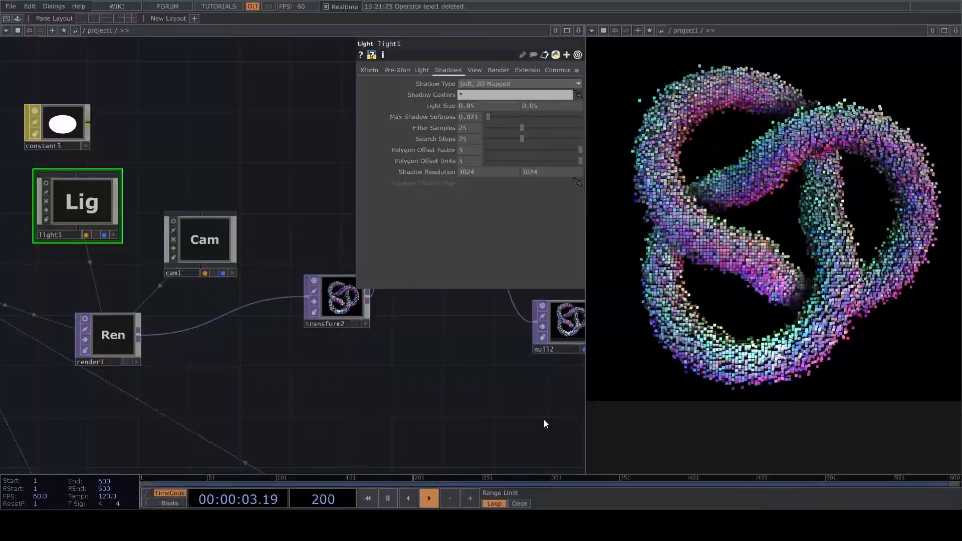
- Delete the entire existing knot network from the project, keeping only the three reference image operators
{"action": "scroll", "coordinate": [466, 355], "scroll_direction": "down", "scroll_amount": 5}
{"action": "scroll", "coordinate": [432, 353], "scroll_direction": "down", "scroll_amount": 8}
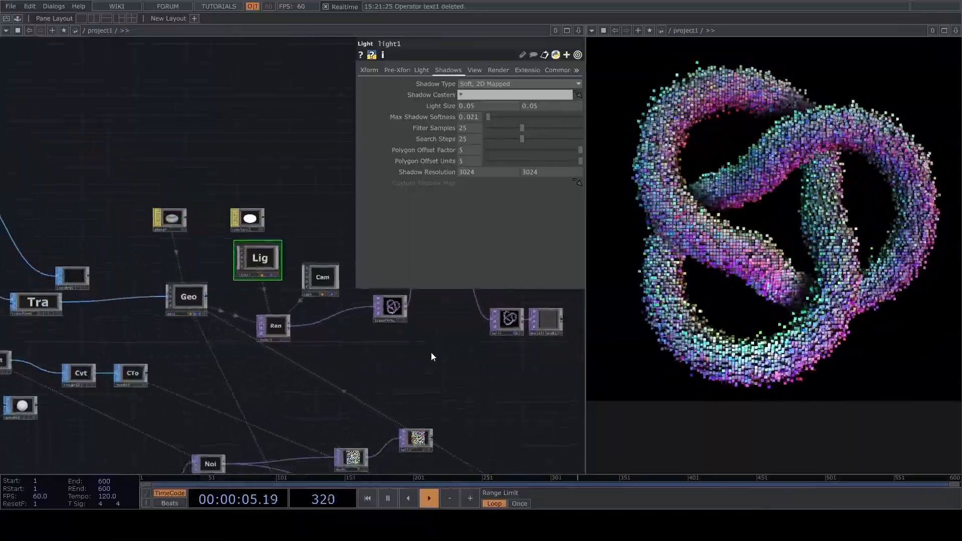
{"action": "scroll", "coordinate": [436, 344], "scroll_direction": "up", "scroll_amount": 4}
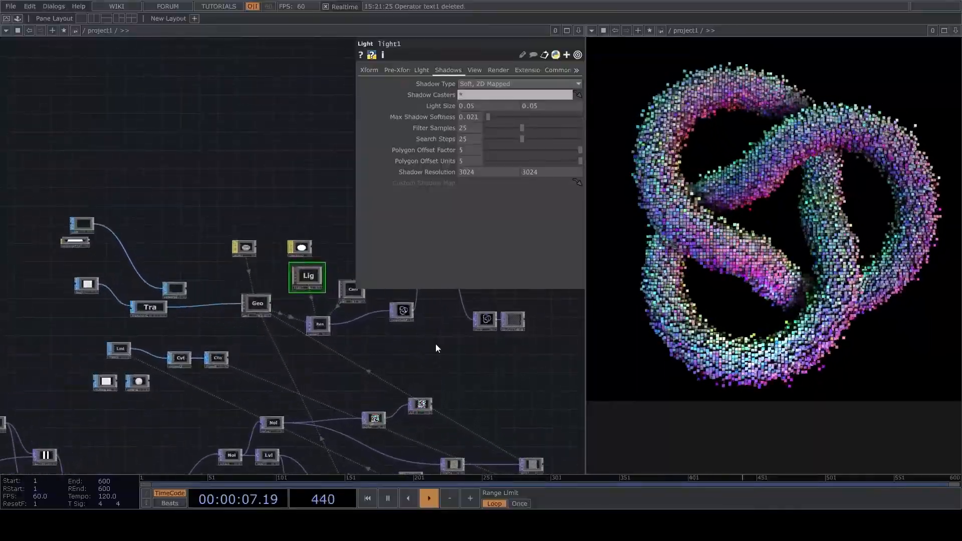
{"action": "scroll", "coordinate": [435, 343], "scroll_direction": "down", "scroll_amount": 7}
{"action": "scroll", "coordinate": [239, 327], "scroll_direction": "up", "scroll_amount": 5}
{"action": "right_click_drag", "start_coordinate": [59, 271], "coordinate": [203, 346]}
{"action": "left_click_drag", "start_coordinate": [189, 326], "coordinate": [196, 131]}
{"action": "scroll", "coordinate": [215, 169], "scroll_direction": "down", "scroll_amount": 4}
{"action": "scroll", "coordinate": [217, 171], "scroll_direction": "down", "scroll_amount": 2}
{"action": "right_click_drag", "start_coordinate": [118, 378], "coordinate": [498, 189]}
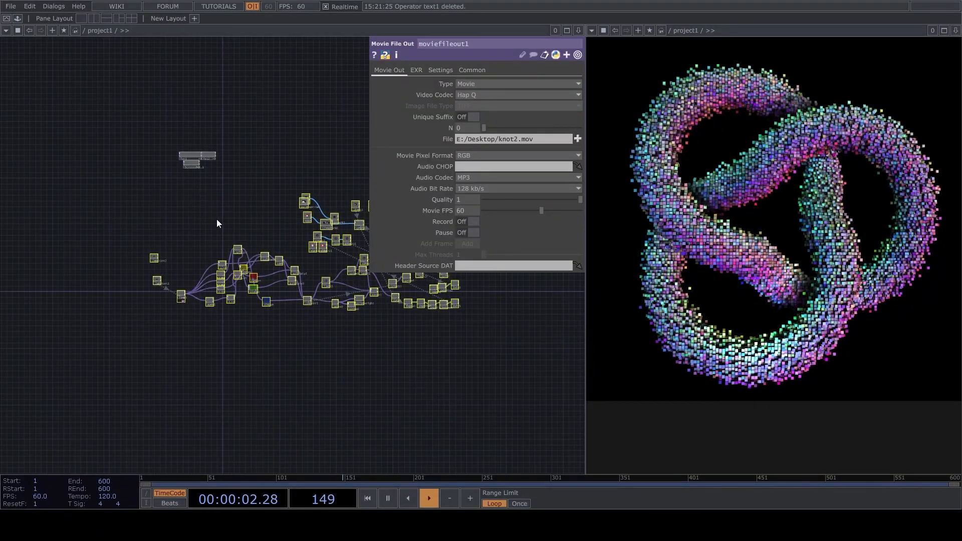
{"action": "key", "text": "Delete"}
- Resize the Tut1 reference image operator so the Trefoil knot article is readable
{"action": "scroll", "coordinate": [181, 204], "scroll_direction": "up", "scroll_amount": 8}
{"action": "scroll", "coordinate": [341, 316], "scroll_direction": "up", "scroll_amount": 1}
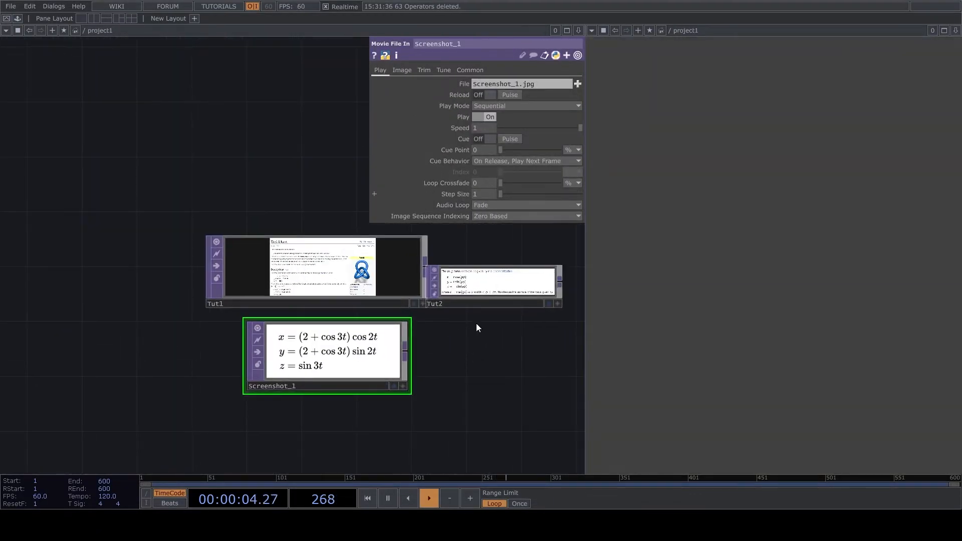
{"action": "scroll", "coordinate": [254, 236], "scroll_direction": "up", "scroll_amount": 5}
{"action": "scroll", "coordinate": [343, 304], "scroll_direction": "down", "scroll_amount": 3}
{"action": "scroll", "coordinate": [439, 306], "scroll_direction": "up", "scroll_amount": 6}
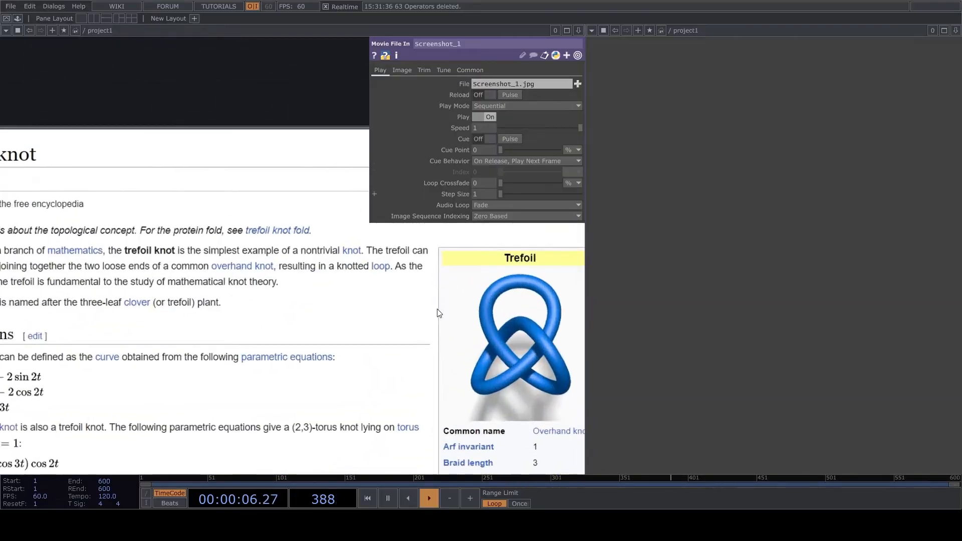
{"action": "scroll", "coordinate": [440, 307], "scroll_direction": "down", "scroll_amount": 5}
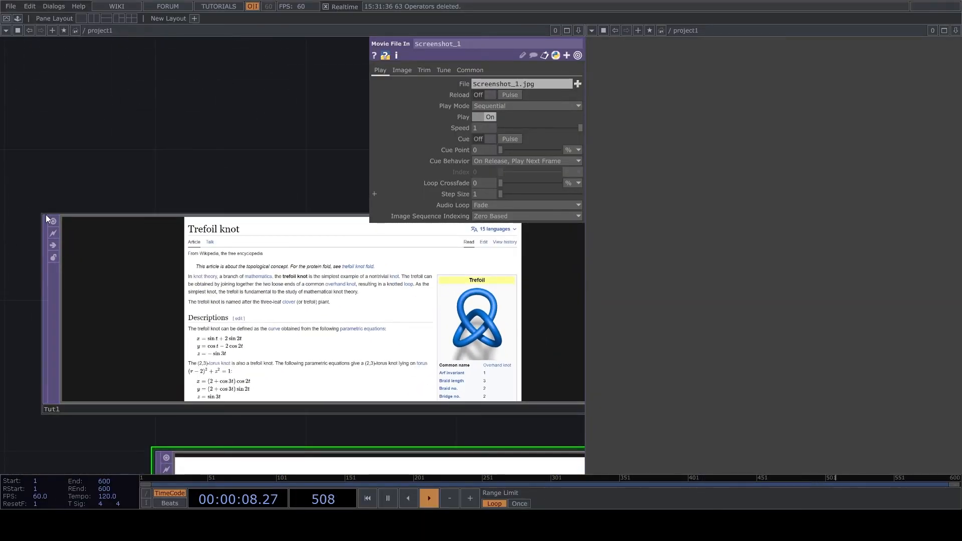
{"action": "left_click_drag", "start_coordinate": [46, 214], "coordinate": [28, 199]}
{"action": "scroll", "coordinate": [77, 204], "scroll_direction": "down", "scroll_amount": 3}
{"action": "scroll", "coordinate": [79, 203], "scroll_direction": "down", "scroll_amount": 2}
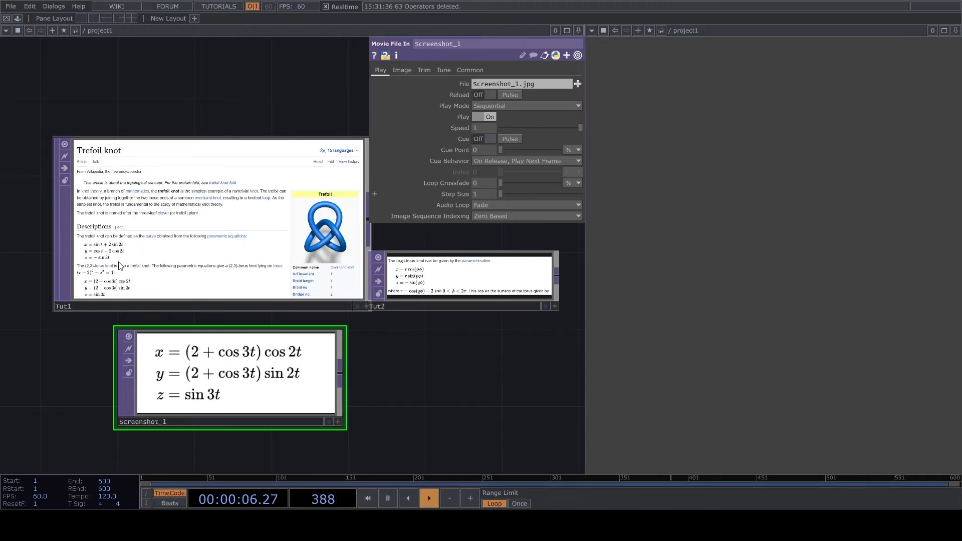
- Examine the parametric equations of the trefoil knot and the (2,3)-torus knot in the Tut1 image
{"action": "scroll", "coordinate": [120, 265], "scroll_direction": "up", "scroll_amount": 3}
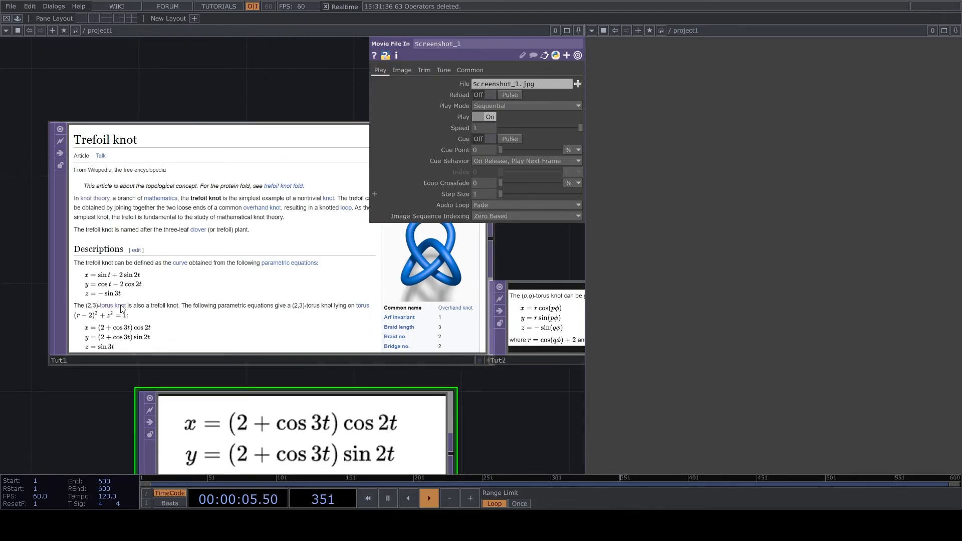
{"action": "scroll", "coordinate": [120, 309], "scroll_direction": "up", "scroll_amount": 4}
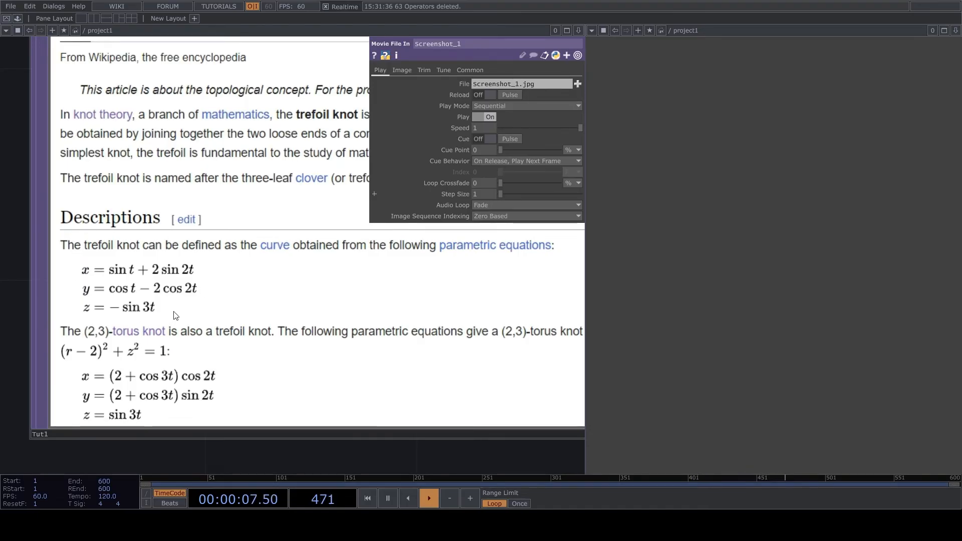
{"action": "scroll", "coordinate": [176, 316], "scroll_direction": "down", "scroll_amount": 5}
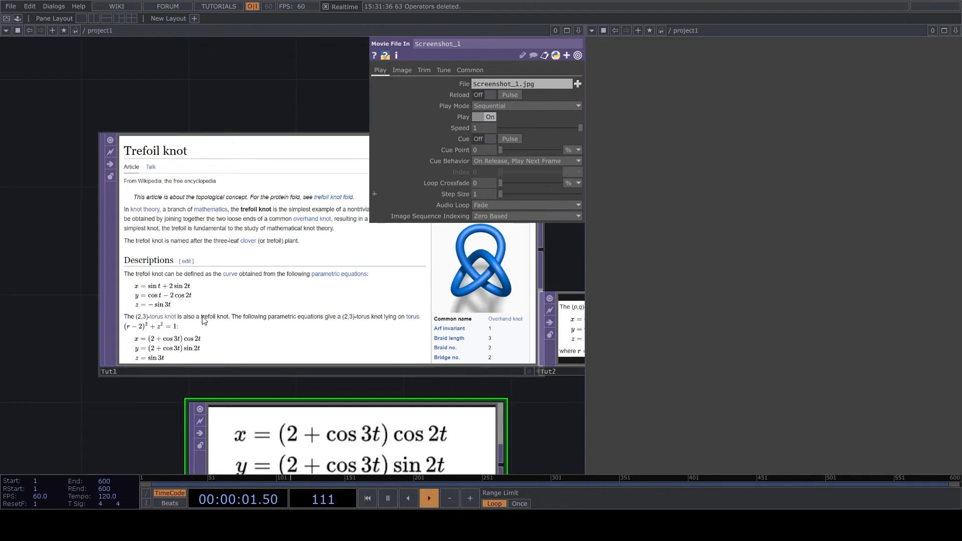
{"action": "scroll", "coordinate": [151, 351], "scroll_direction": "up", "scroll_amount": 4}
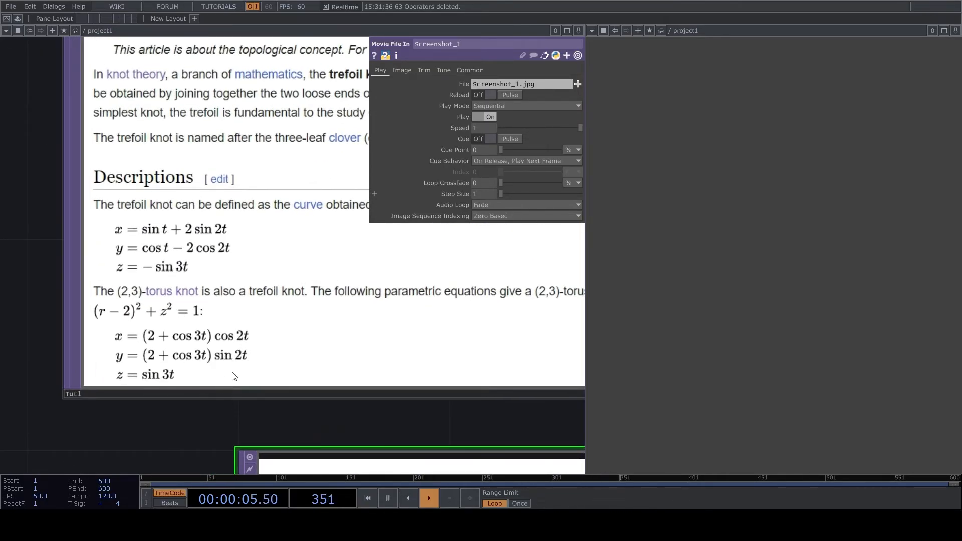
{"action": "scroll", "coordinate": [181, 306], "scroll_direction": "down", "scroll_amount": 5}
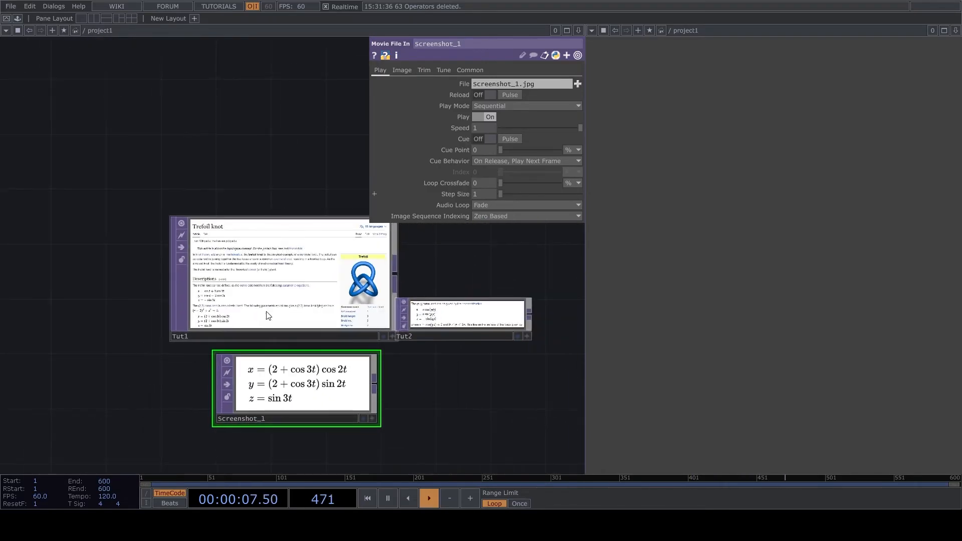
{"action": "scroll", "coordinate": [396, 321], "scroll_direction": "up", "scroll_amount": 3}
{"action": "scroll", "coordinate": [361, 310], "scroll_direction": "down", "scroll_amount": 3}
- Separate the Tut1 and Tut2 images in the network and read the (p,q)-torus knot parametrization in Tut2
{"action": "left_click_drag", "start_coordinate": [352, 184], "coordinate": [306, 232]}
{"action": "left_click_drag", "start_coordinate": [262, 304], "coordinate": [360, 170]}
{"action": "scroll", "coordinate": [360, 201], "scroll_direction": "up", "scroll_amount": 4}
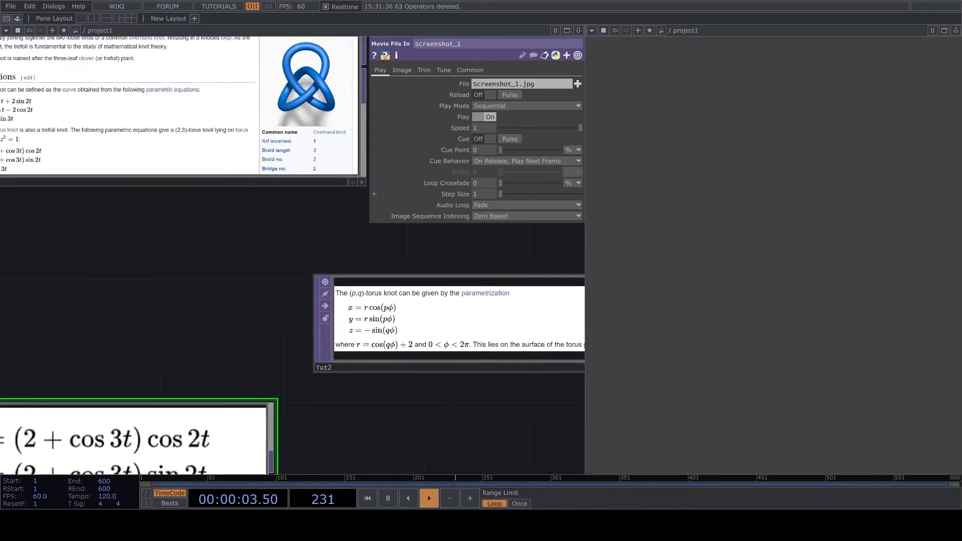
{"action": "left_click_drag", "start_coordinate": [312, 336], "coordinate": [513, 360]}
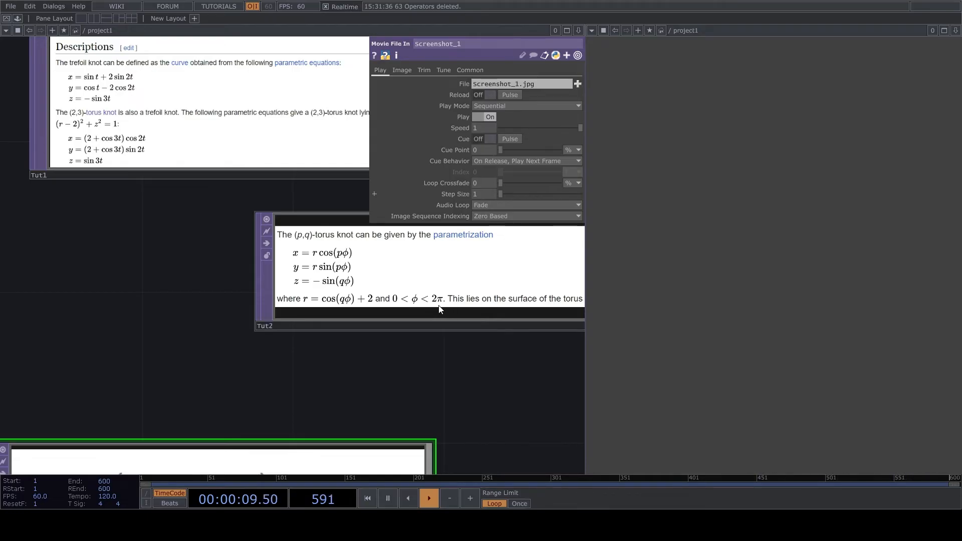
- Delete the Tut2 reference image operator
{"action": "scroll", "coordinate": [440, 309], "scroll_direction": "down", "scroll_amount": 4}
{"action": "left_click", "coordinate": [419, 299]}
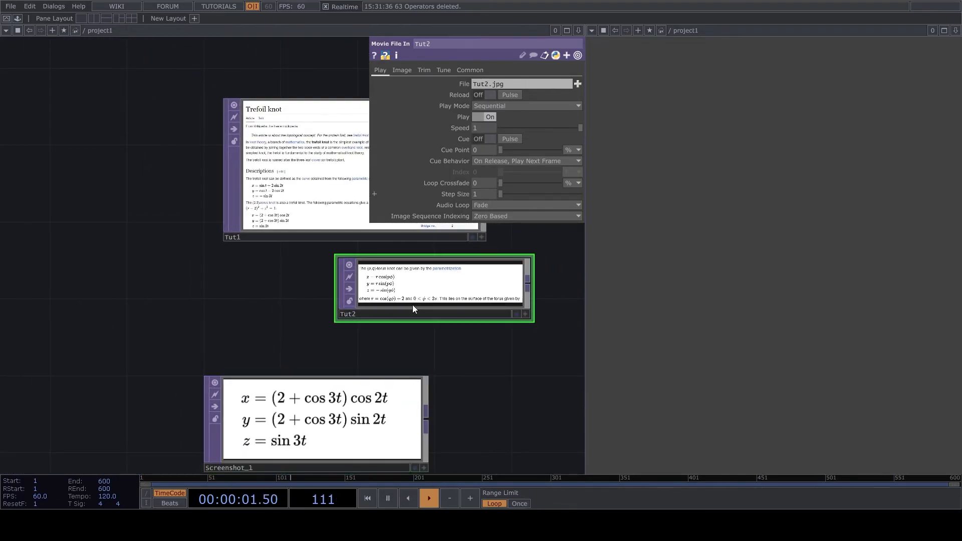
{"action": "key", "text": "Delete"}
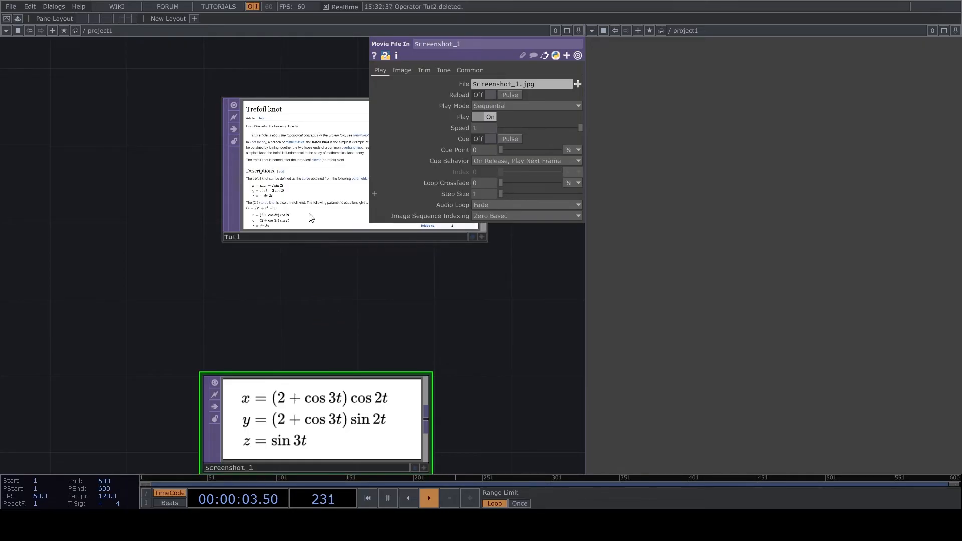
- Enlarge the Screenshot_1 operator that shows the three torus knot equations
{"action": "left_click_drag", "start_coordinate": [313, 238], "coordinate": [314, 276]}
{"action": "scroll", "coordinate": [332, 455], "scroll_direction": "up", "scroll_amount": 3}
{"action": "left_click_drag", "start_coordinate": [334, 453], "coordinate": [336, 382]}
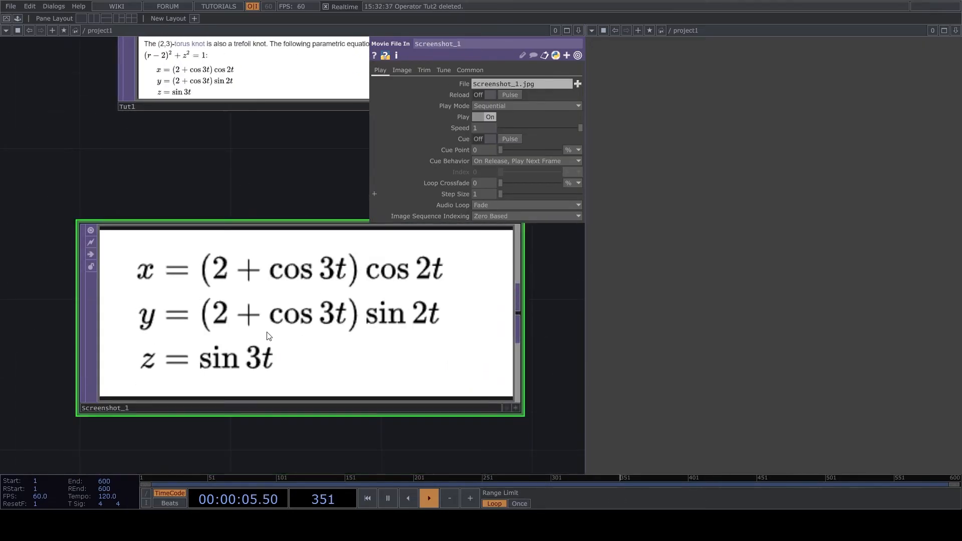
{"action": "left_click_drag", "start_coordinate": [77, 218], "coordinate": [66, 210]}
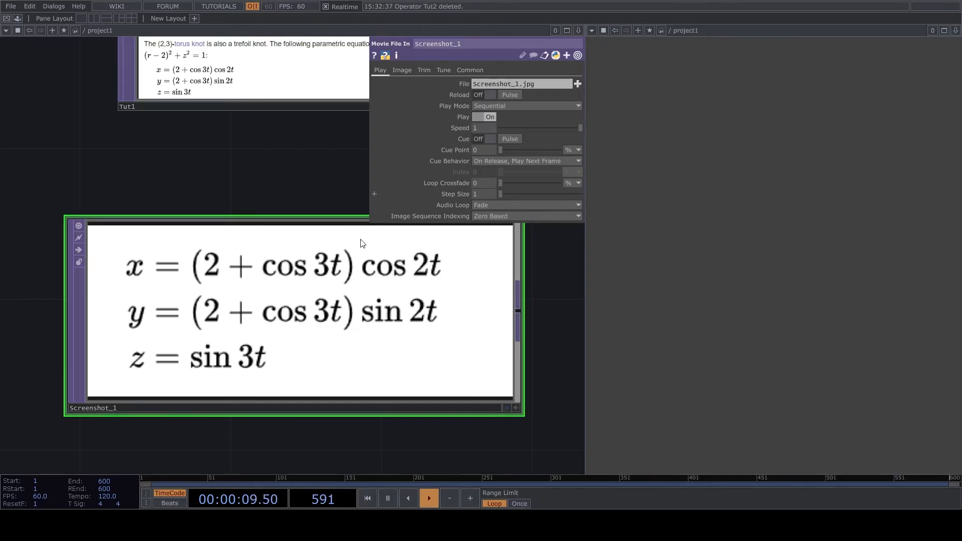
- Add a Text DAT beside the Screenshot_1 equation image and enlarge it for writing
{"action": "left_click_drag", "start_coordinate": [267, 166], "coordinate": [205, 188]}
{"action": "scroll", "coordinate": [205, 188], "scroll_direction": "down", "scroll_amount": 1}
{"action": "scroll", "coordinate": [322, 269], "scroll_direction": "down", "scroll_amount": 2}
{"action": "left_click_drag", "start_coordinate": [346, 215], "coordinate": [377, 151]}
{"action": "scroll", "coordinate": [365, 233], "scroll_direction": "up", "scroll_amount": 3}
{"action": "left_click_drag", "start_coordinate": [344, 289], "coordinate": [288, 374]}
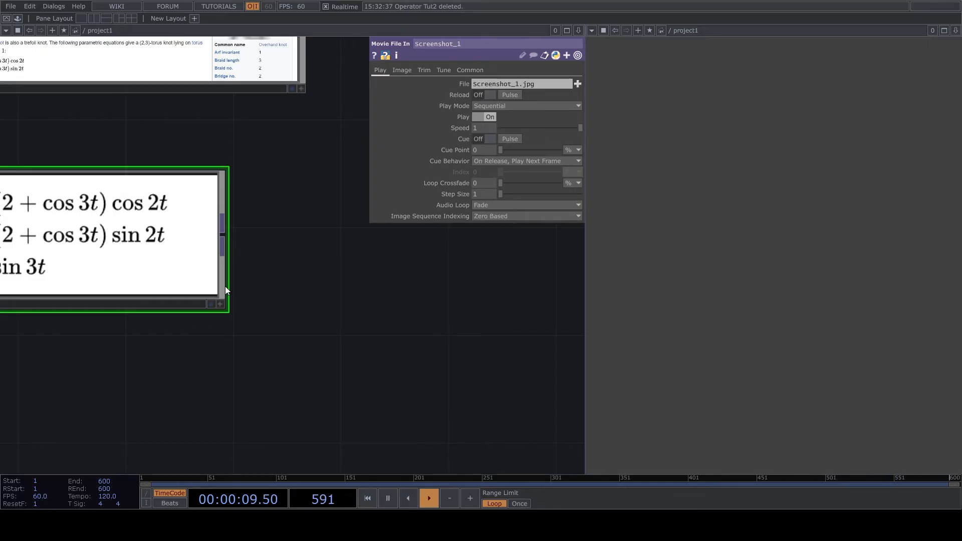
{"action": "left_click", "coordinate": [432, 266]}
{"action": "scroll", "coordinate": [432, 267], "scroll_direction": "up", "scroll_amount": 2}
{"action": "left_click_drag", "start_coordinate": [408, 273], "coordinate": [371, 271]}
{"action": "scroll", "coordinate": [371, 271], "scroll_direction": "down", "scroll_amount": 3}
{"action": "left_click_drag", "start_coordinate": [332, 226], "coordinate": [286, 200]}
{"action": "scroll", "coordinate": [393, 236], "scroll_direction": "up", "scroll_amount": 3}
{"action": "scroll", "coordinate": [393, 236], "scroll_direction": "down", "scroll_amount": 2}
{"action": "scroll", "coordinate": [183, 246], "scroll_direction": "up", "scroll_amount": 1}
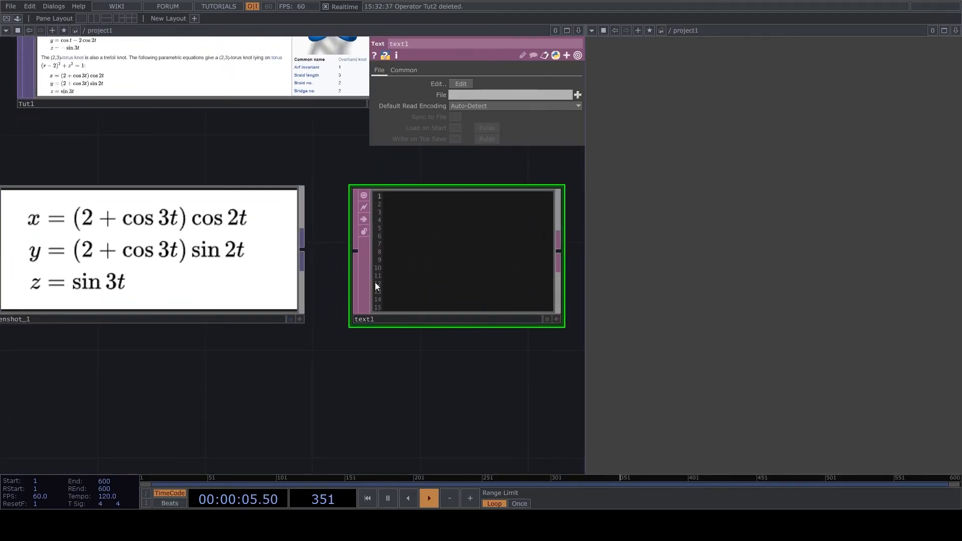
- Write the first equation in the Text DAT as x = (a + cos(q*t))*cos(p*t)
{"action": "left_click", "coordinate": [556, 319]}
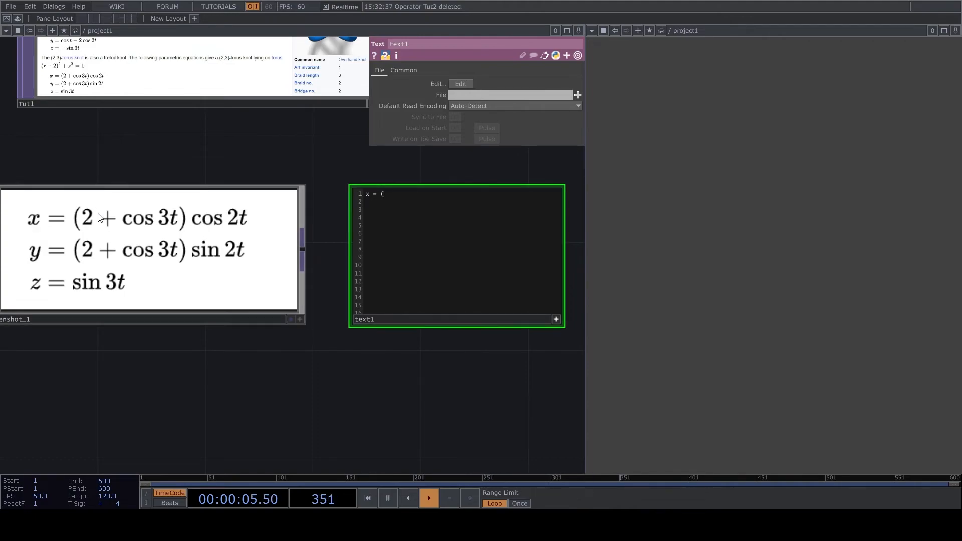
{"action": "type", "text": "a "}
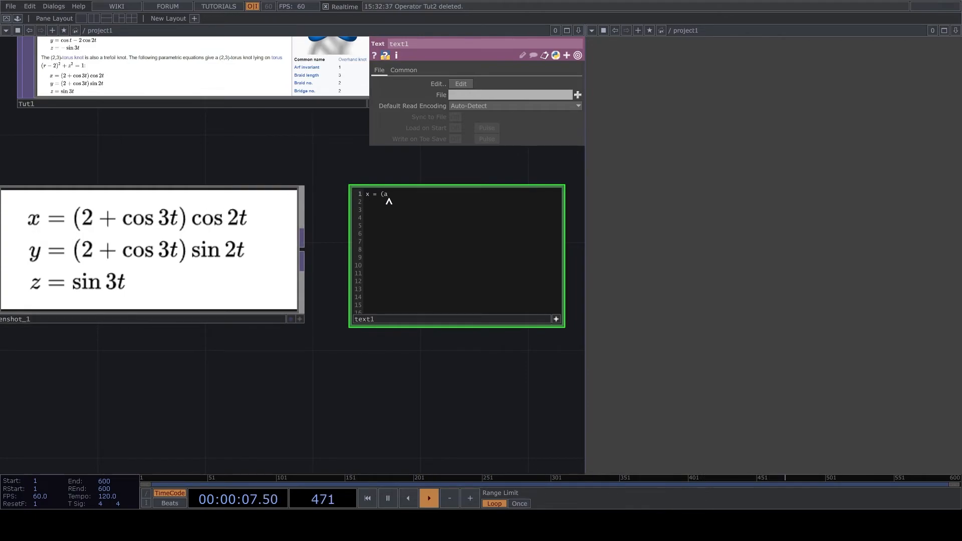
{"action": "type", "text": "+ cos(q*t))*"}
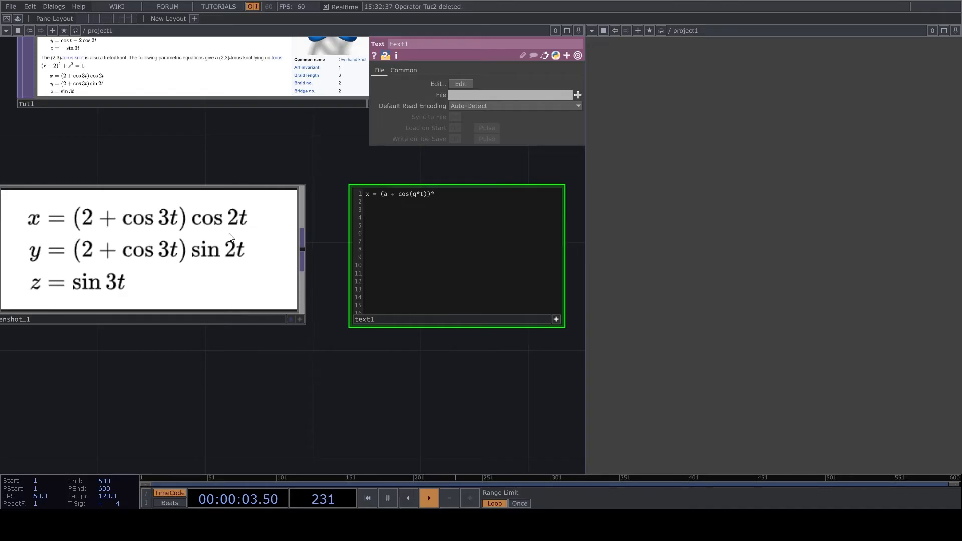
{"action": "type", "text": "b"}
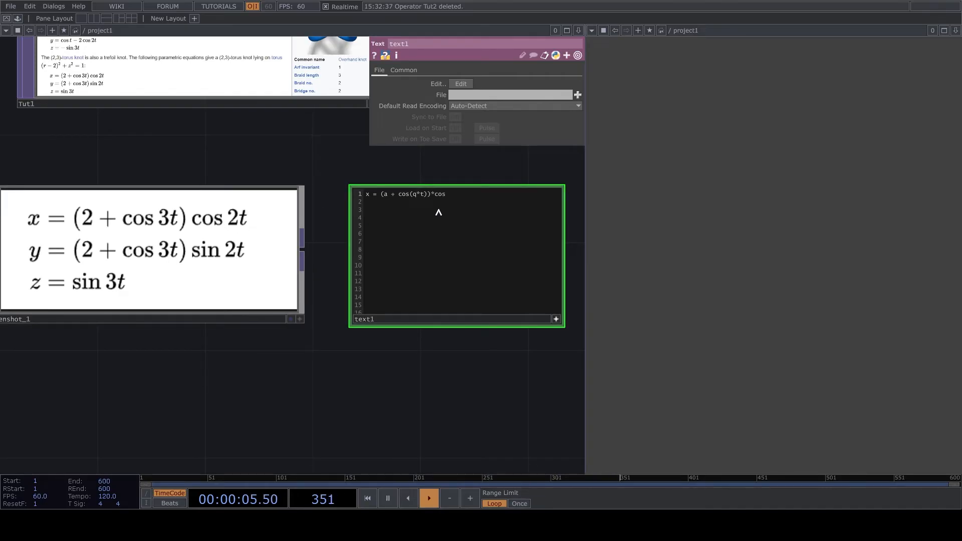
{"action": "type", "text": "os(p"}
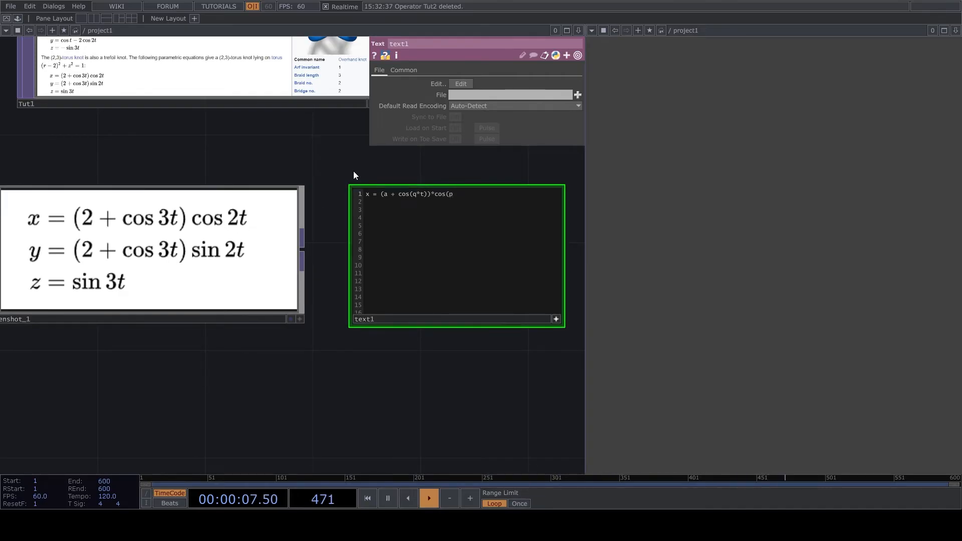
{"action": "type", "text": "*t)"}
- Add the lines y = (a + cos(q*t))*sin(p*t) and z = sin(q*t) below the x equation
{"action": "type", "text": "a"}
{"action": "type", "text": " +"}
{"action": "type", "text": " cos(q*"}
{"action": "type", "text": "t))"}
{"action": "type", "text": "*"}
{"action": "type", "text": "sin("}
{"action": "type", "text": "p*t"}
{"action": "type", "text": ")"}
{"action": "key", "text": "Return"}
{"action": "type", "text": "z = sin(q*t)"}
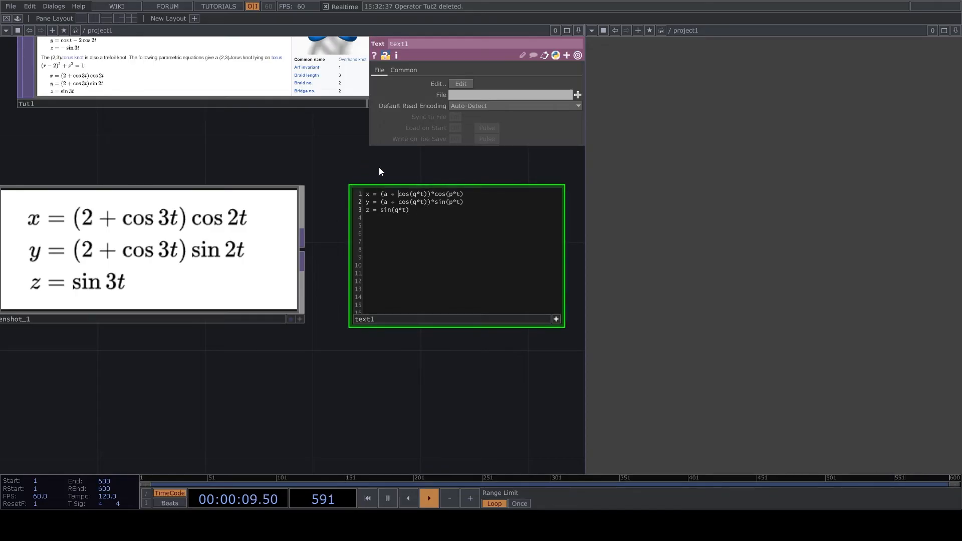
- Insert the factor b* before cos(q*t) in the x and y equations and before sin(q*t) in z, and finish editing
{"action": "type", "text": "b*"}
{"action": "left_click", "coordinate": [401, 203]}
{"action": "type", "text": "b"}
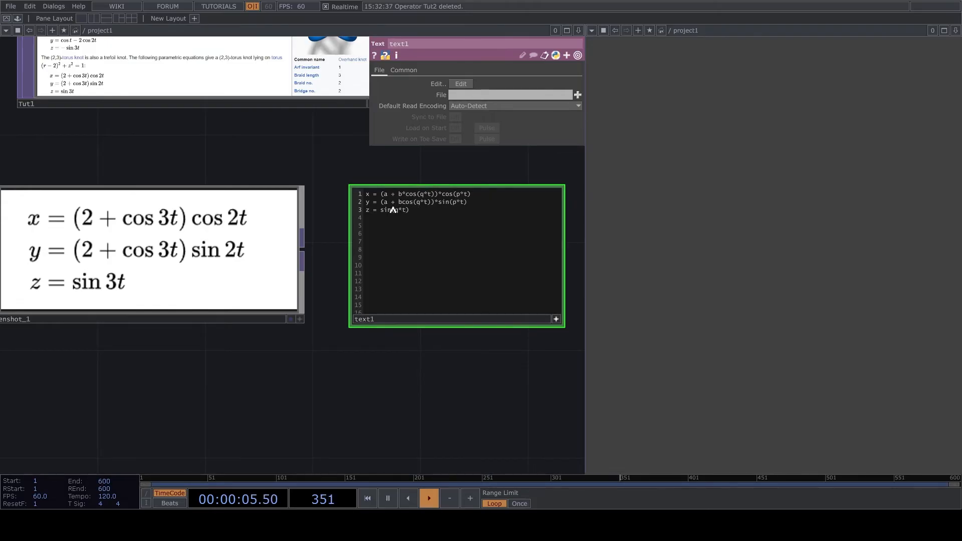
{"action": "type", "text": "*"}
{"action": "left_click", "coordinate": [380, 210]}
{"action": "type", "text": "b*"}
{"action": "left_click_drag", "start_coordinate": [355, 409], "coordinate": [351, 393]}
{"action": "left_click", "coordinate": [554, 303]}
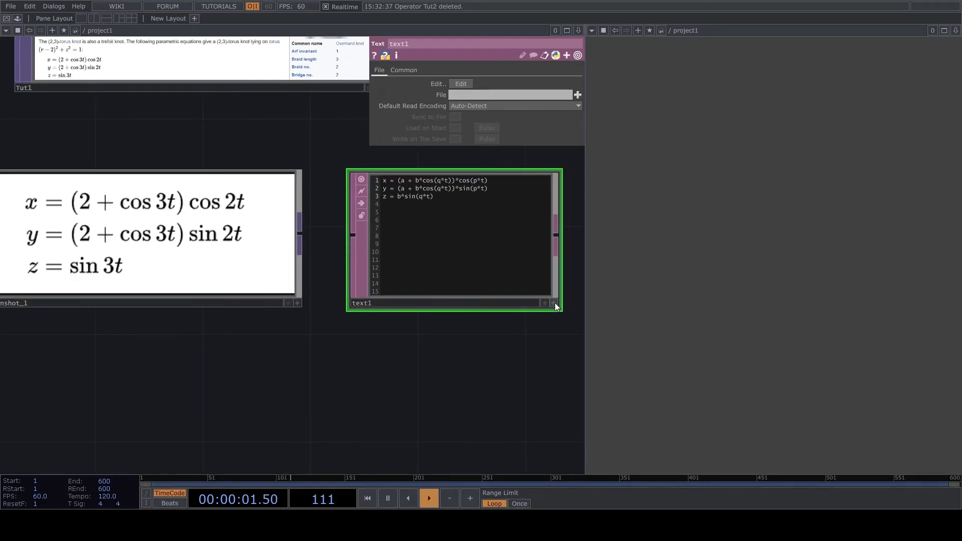
- Add a Ramp TOP in the empty area below the equation operators and show its common resolution parameters
{"action": "scroll", "coordinate": [482, 171], "scroll_direction": "up", "scroll_amount": 3}
{"action": "scroll", "coordinate": [480, 183], "scroll_direction": "down", "scroll_amount": 2}
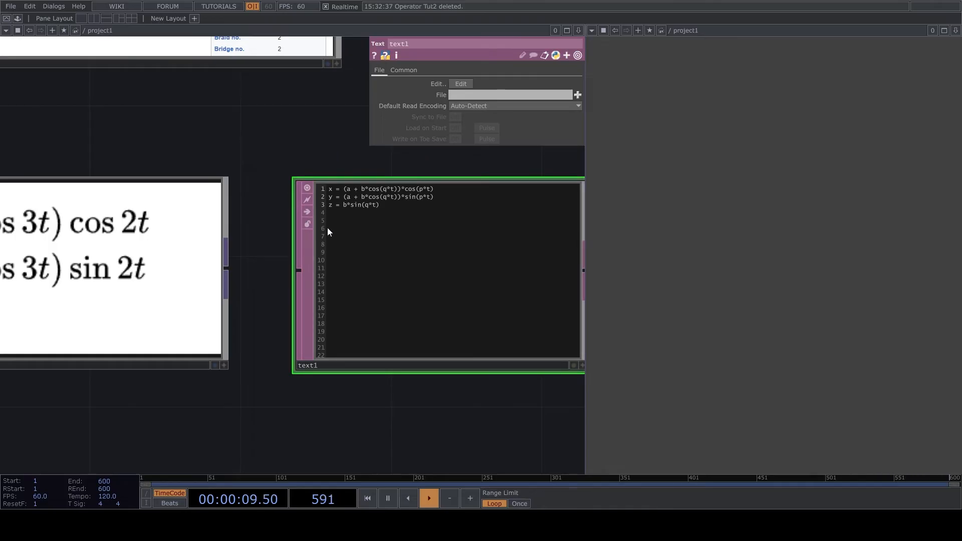
{"action": "left_click_drag", "start_coordinate": [260, 413], "coordinate": [260, 410]}
{"action": "scroll", "coordinate": [247, 289], "scroll_direction": "up", "scroll_amount": 5}
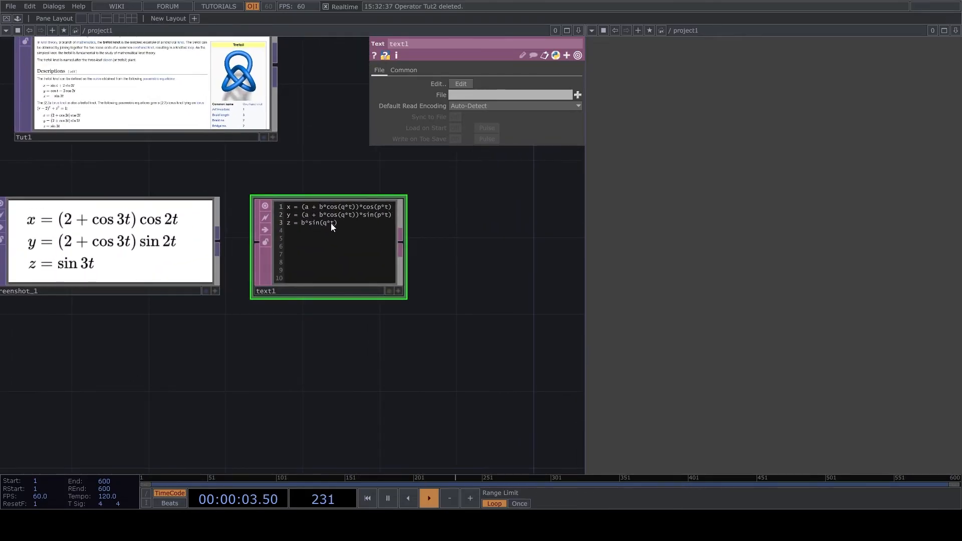
{"action": "left_click_drag", "start_coordinate": [229, 326], "coordinate": [295, 238]}
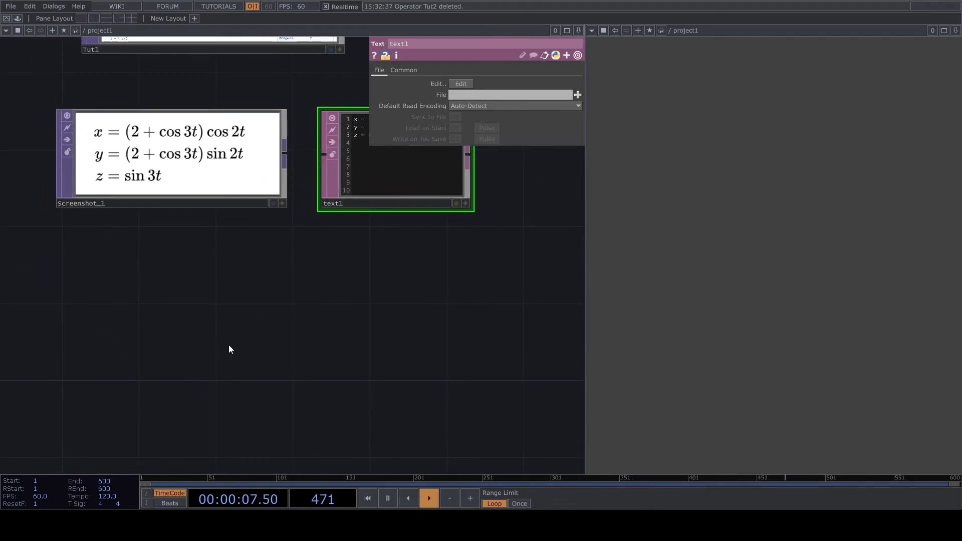
{"action": "left_click", "coordinate": [281, 350]}
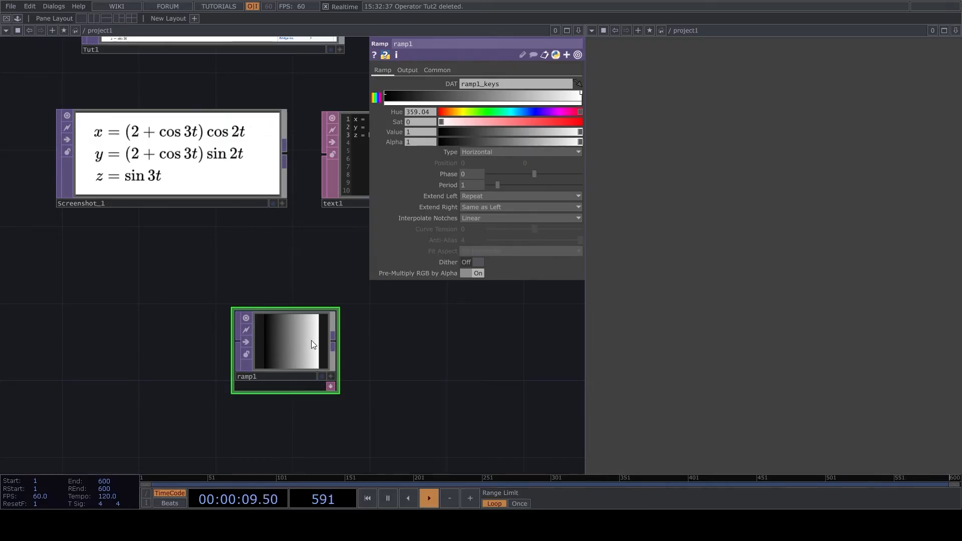
{"action": "left_click", "coordinate": [437, 70]}
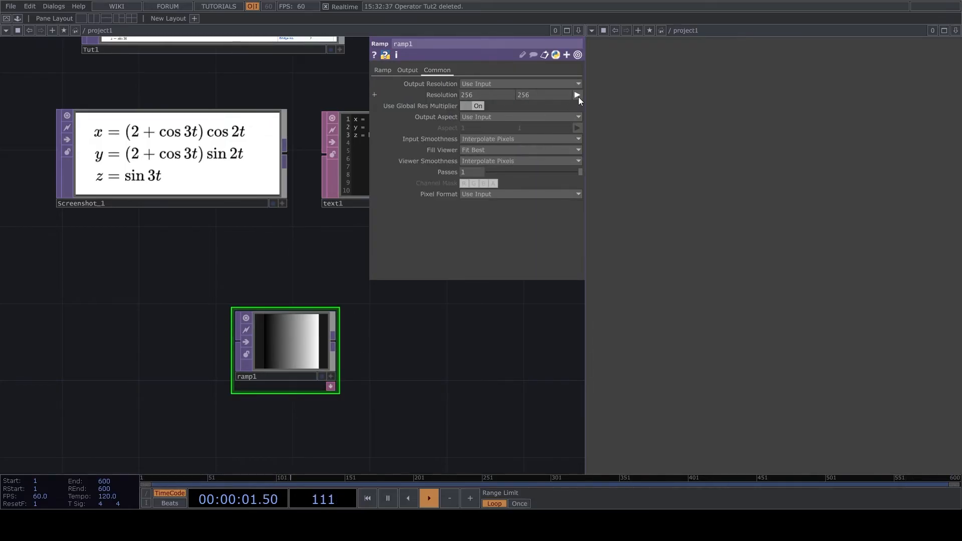
- Add a Constant CHOP beside the Ramp TOP, make it active, and name its channel res
{"action": "left_click_drag", "start_coordinate": [109, 303], "coordinate": [217, 347]}
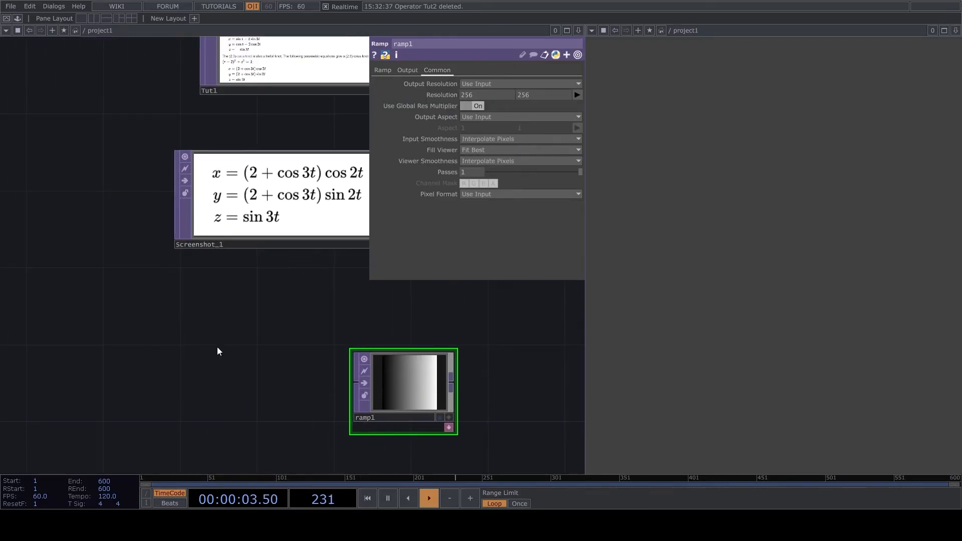
{"action": "left_click", "coordinate": [173, 367]}
{"action": "left_click", "coordinate": [435, 396]}
{"action": "left_click", "coordinate": [218, 398]}
{"action": "left_click", "coordinate": [217, 395]}
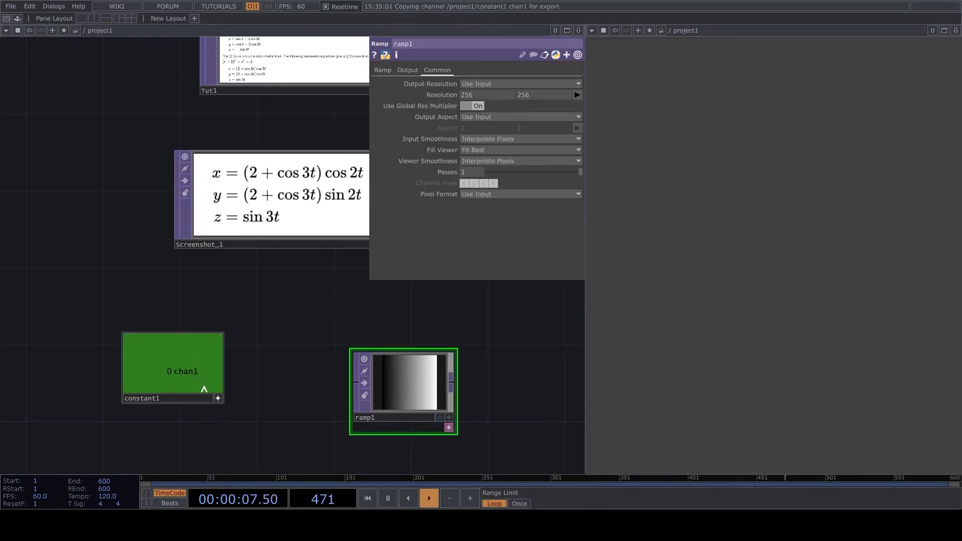
{"action": "left_click", "coordinate": [501, 83]}
{"action": "type", "text": "res"}
{"action": "left_click", "coordinate": [405, 383]}
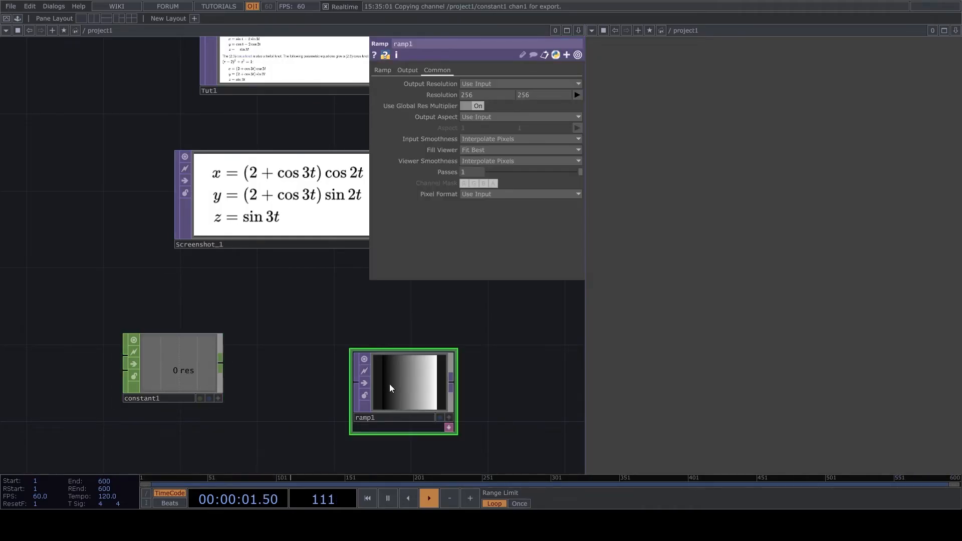
- Set the res channel to 100 and reference it in both resolution values of the Ramp TOP
{"action": "left_click", "coordinate": [218, 387]}
{"action": "left_click", "coordinate": [534, 80]}
{"action": "type", "text": "100"}
{"action": "left_click", "coordinate": [356, 359]}
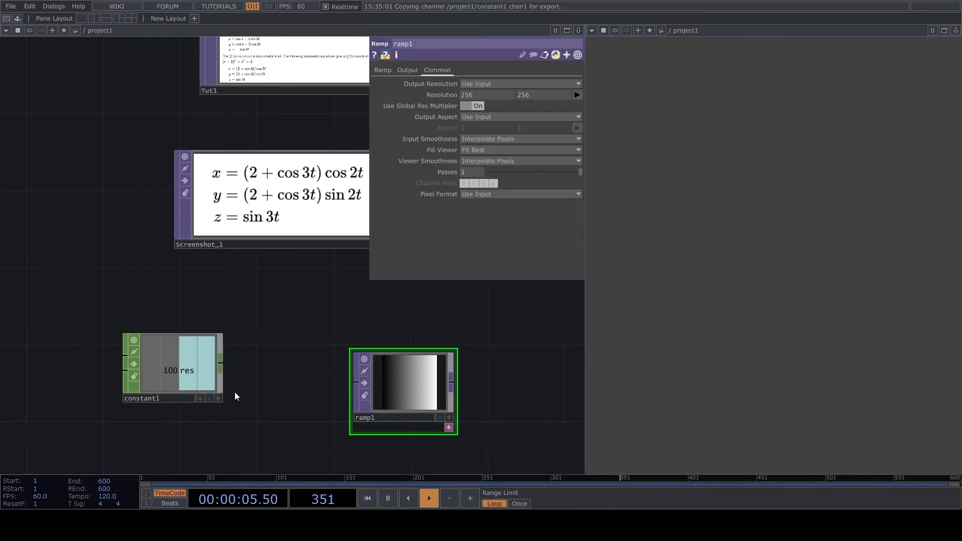
{"action": "left_click", "coordinate": [218, 399]}
{"action": "left_click_drag", "start_coordinate": [195, 371], "coordinate": [445, 92]}
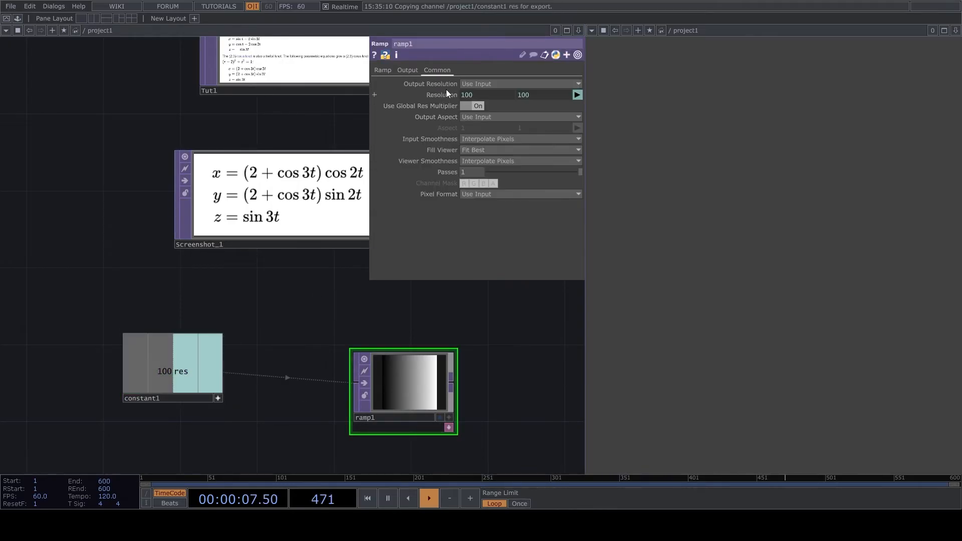
- Set the Ramp TOP's pixel format to 32-bit float (Mono)
{"action": "left_click_drag", "start_coordinate": [476, 379], "coordinate": [336, 379]}
{"action": "scroll", "coordinate": [337, 382], "scroll_direction": "down", "scroll_amount": 4}
{"action": "scroll", "coordinate": [319, 384], "scroll_direction": "up", "scroll_amount": 4}
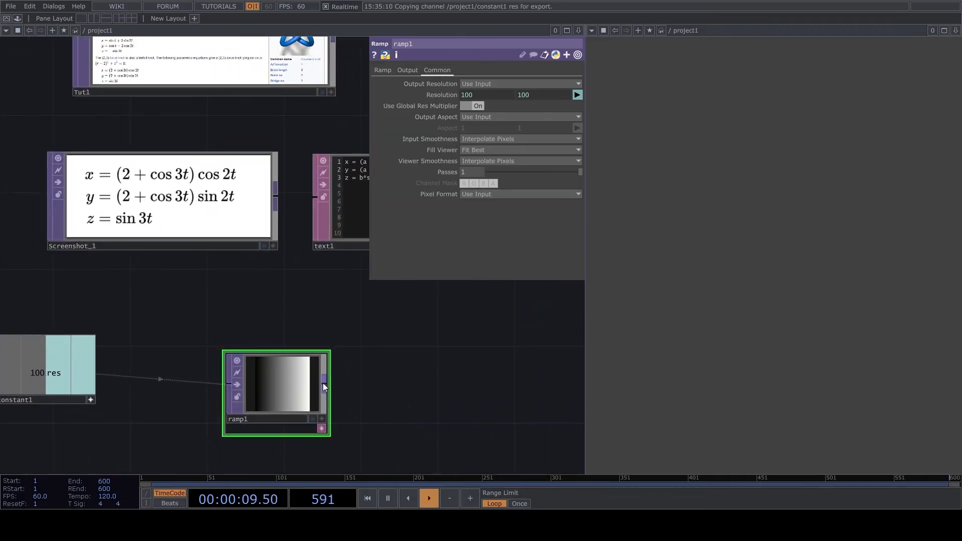
{"action": "left_click", "coordinate": [489, 195]}
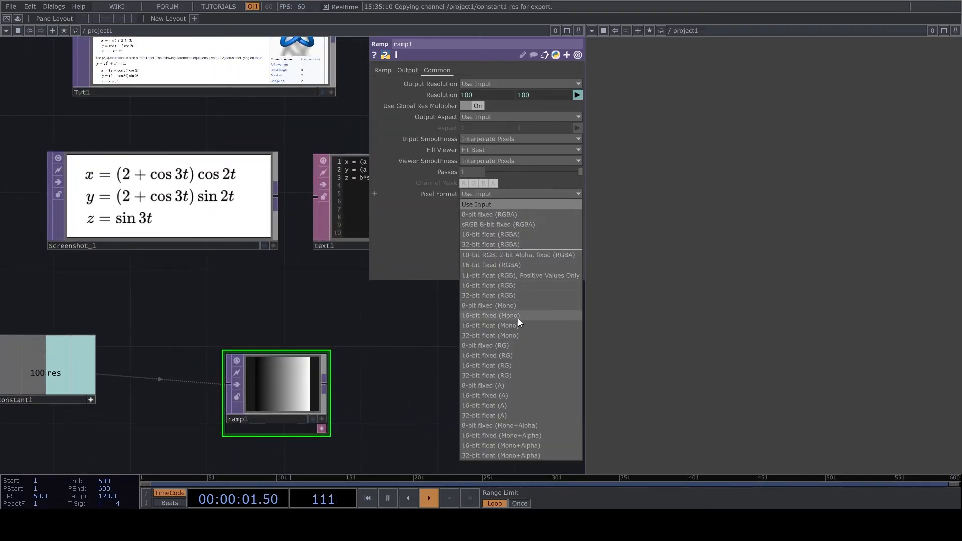
{"action": "left_click", "coordinate": [514, 335]}
- Add a Math TOP fed by the Ramp's output and place it just after the Ramp
{"action": "left_click_drag", "start_coordinate": [351, 381], "coordinate": [308, 354]}
{"action": "left_click", "coordinate": [308, 354]}
{"action": "right_click", "coordinate": [404, 368]}
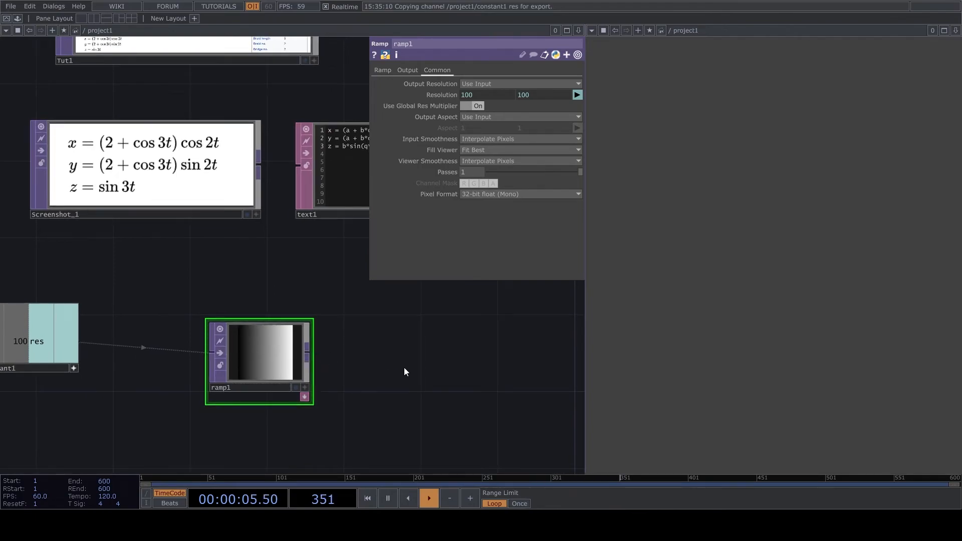
{"action": "left_click", "coordinate": [311, 437]}
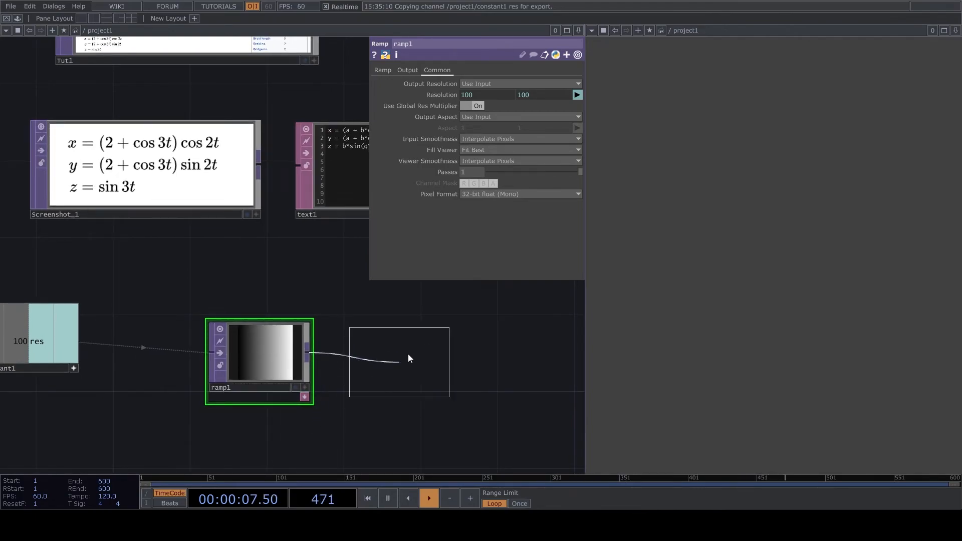
{"action": "left_click", "coordinate": [431, 320]}
{"action": "left_click_drag", "start_coordinate": [431, 324], "coordinate": [393, 381]}
- Set the upper To Range value of the Math TOP to the expression math.pi*2
{"action": "left_click_drag", "start_coordinate": [209, 224], "coordinate": [223, 344]}
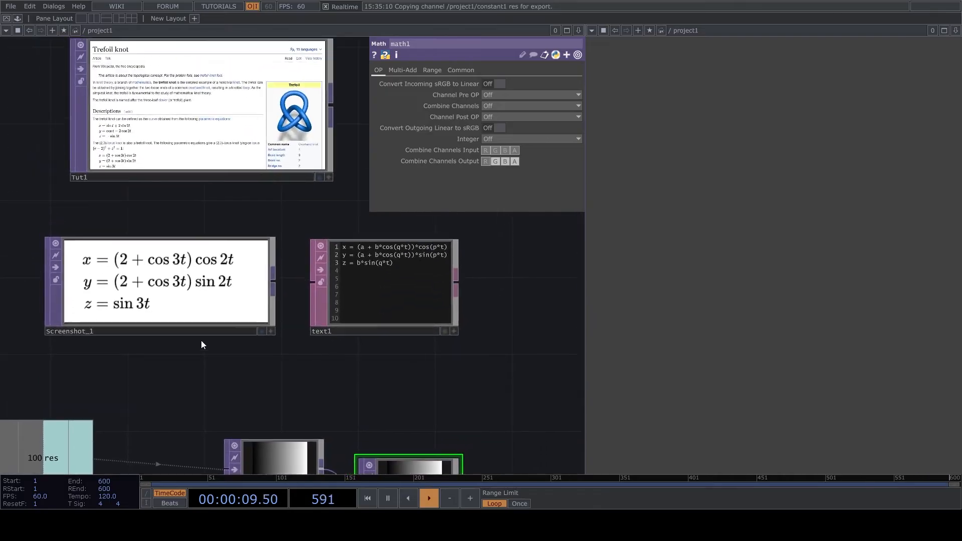
{"action": "scroll", "coordinate": [76, 178], "scroll_direction": "up", "scroll_amount": 3}
{"action": "scroll", "coordinate": [181, 267], "scroll_direction": "down", "scroll_amount": 5}
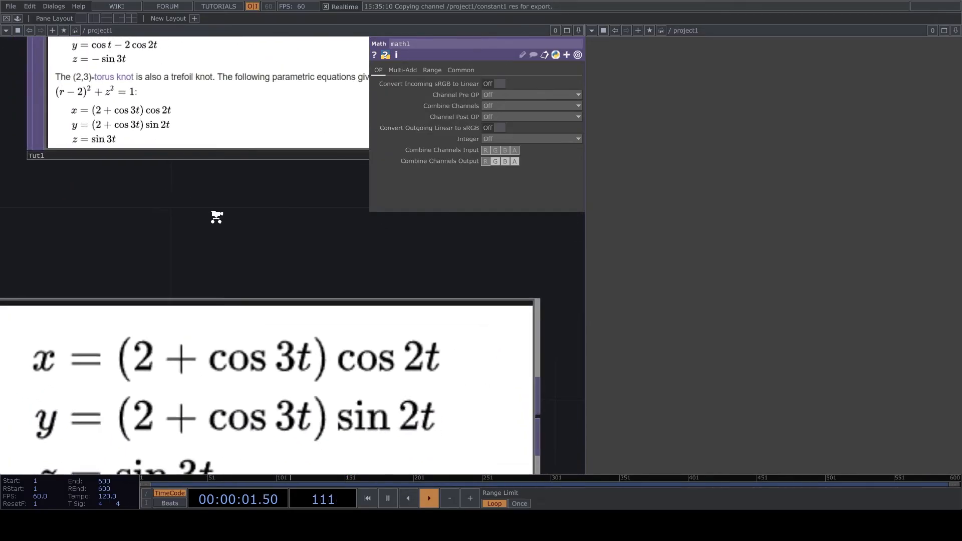
{"action": "scroll", "coordinate": [259, 217], "scroll_direction": "up", "scroll_amount": 2}
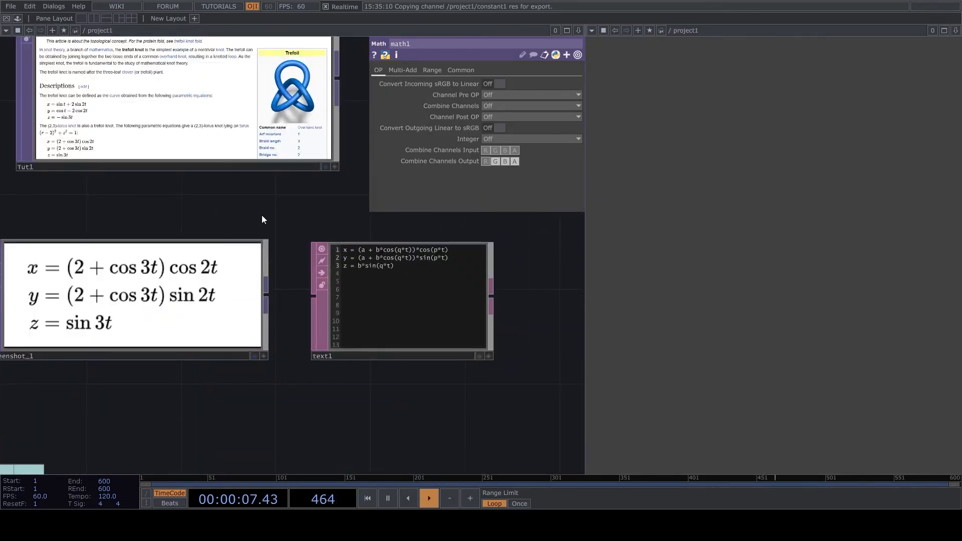
{"action": "left_click_drag", "start_coordinate": [402, 393], "coordinate": [287, 182]}
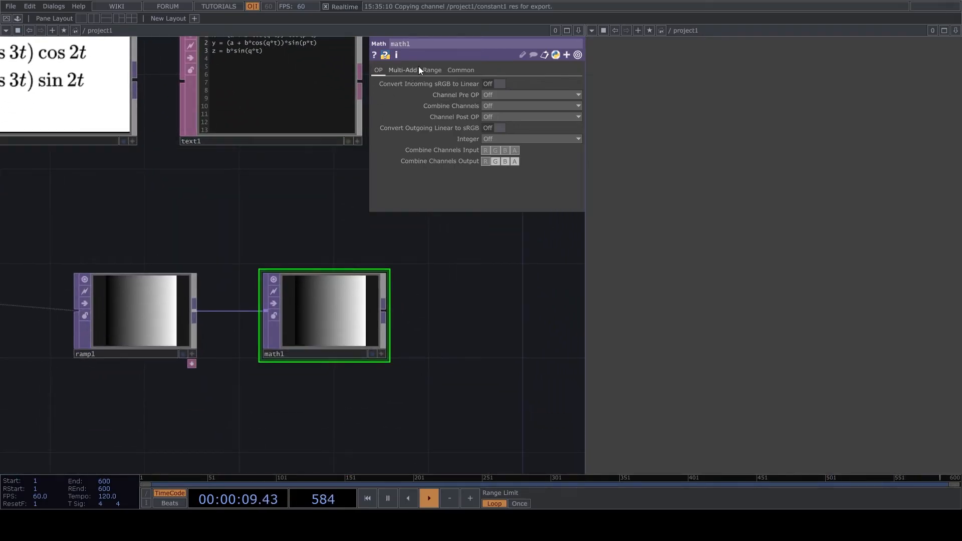
{"action": "left_click", "coordinate": [432, 70]}
{"action": "left_click", "coordinate": [548, 95]}
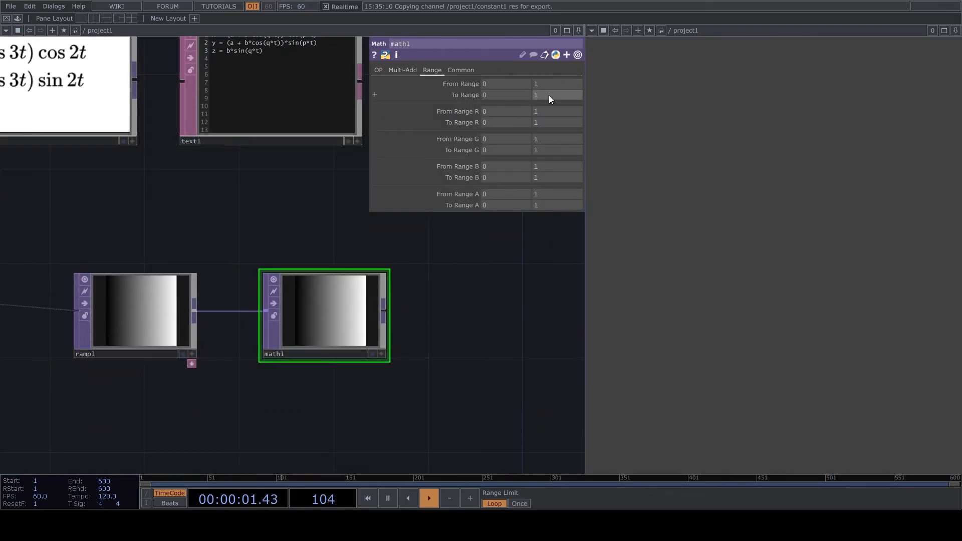
{"action": "type", "text": "math.p"}
{"action": "type", "text": "i*"}
{"action": "type", "text": "2"}
{"action": "key", "text": "Return"}
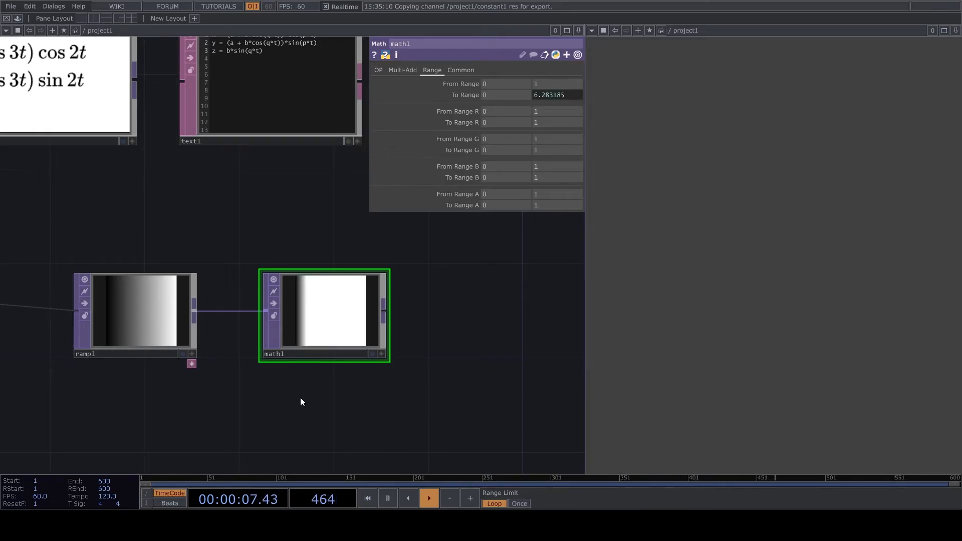
- Append a Null TOP to the Math output, rename it t, and align it with the chain
{"action": "scroll", "coordinate": [260, 390], "scroll_direction": "down", "scroll_amount": 5}
{"action": "left_click_drag", "start_coordinate": [339, 387], "coordinate": [395, 389]}
{"action": "left_click", "coordinate": [339, 387]}
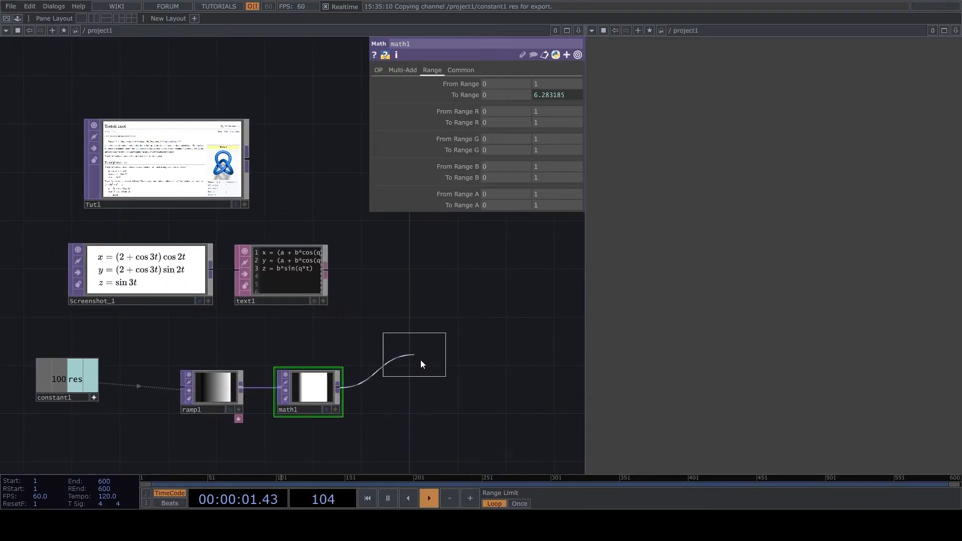
{"action": "left_click", "coordinate": [419, 385]}
{"action": "scroll", "coordinate": [414, 401], "scroll_direction": "up", "scroll_amount": 3}
{"action": "left_click", "coordinate": [395, 403]}
{"action": "type", "text": "T"}
{"action": "key", "text": "BackSpace"}
{"action": "type", "text": "t"}
{"action": "key", "text": "Return"}
{"action": "mouse_move", "coordinate": [393, 376]}
{"action": "left_mouse_down"}
{"action": "mouse_move", "coordinate": [392, 411]}
{"action": "mouse_move", "coordinate": [393, 392]}
{"action": "left_mouse_up"}
- Examine the x, y and z equations in the Text DAT for the variables they need
{"action": "left_click_drag", "start_coordinate": [54, 321], "coordinate": [84, 389]}
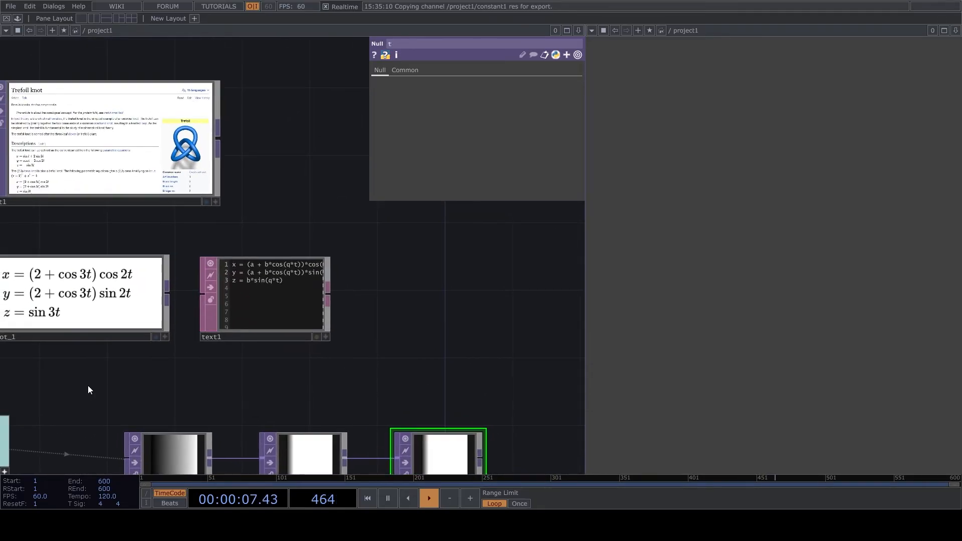
{"action": "scroll", "coordinate": [301, 251], "scroll_direction": "up", "scroll_amount": 4}
{"action": "left_click_drag", "start_coordinate": [220, 192], "coordinate": [366, 121]}
{"action": "scroll", "coordinate": [185, 208], "scroll_direction": "up", "scroll_amount": 2}
{"action": "scroll", "coordinate": [184, 209], "scroll_direction": "up", "scroll_amount": 2}
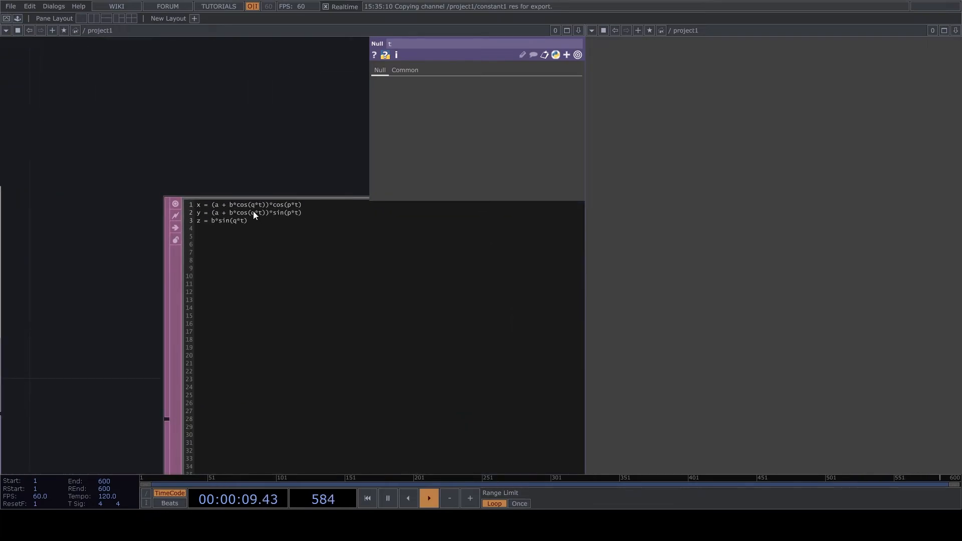
{"action": "scroll", "coordinate": [253, 212], "scroll_direction": "down", "scroll_amount": 3}
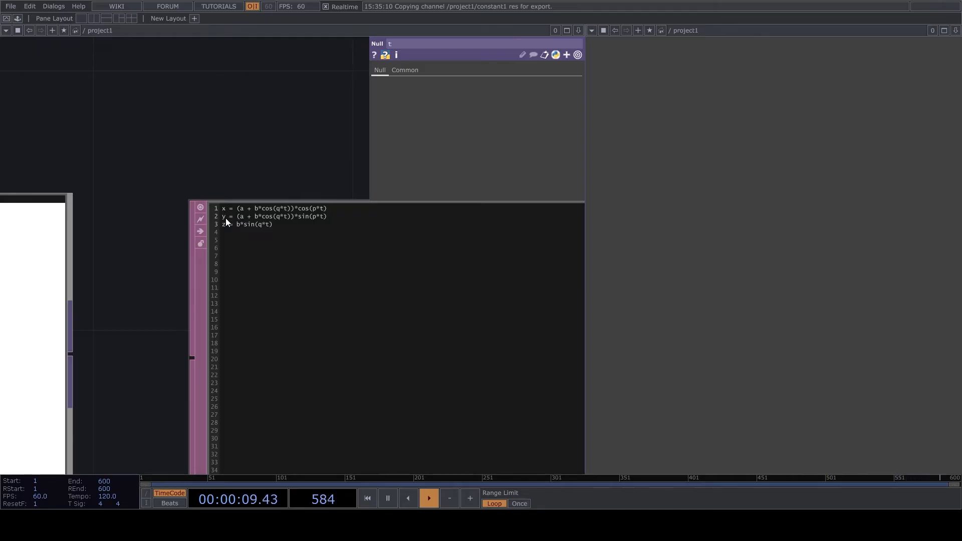
{"action": "scroll", "coordinate": [137, 367], "scroll_direction": "down", "scroll_amount": 6}
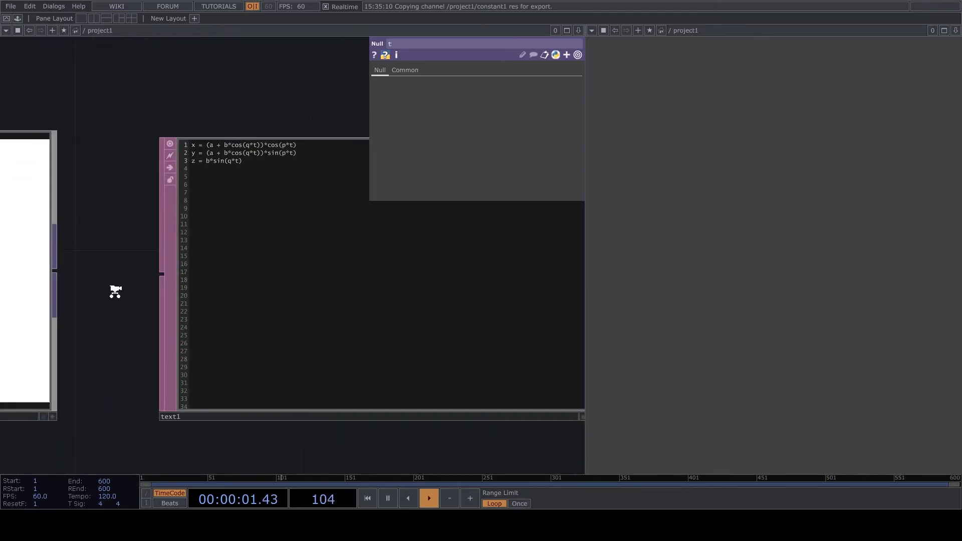
{"action": "left_click_drag", "start_coordinate": [321, 432], "coordinate": [287, 348]}
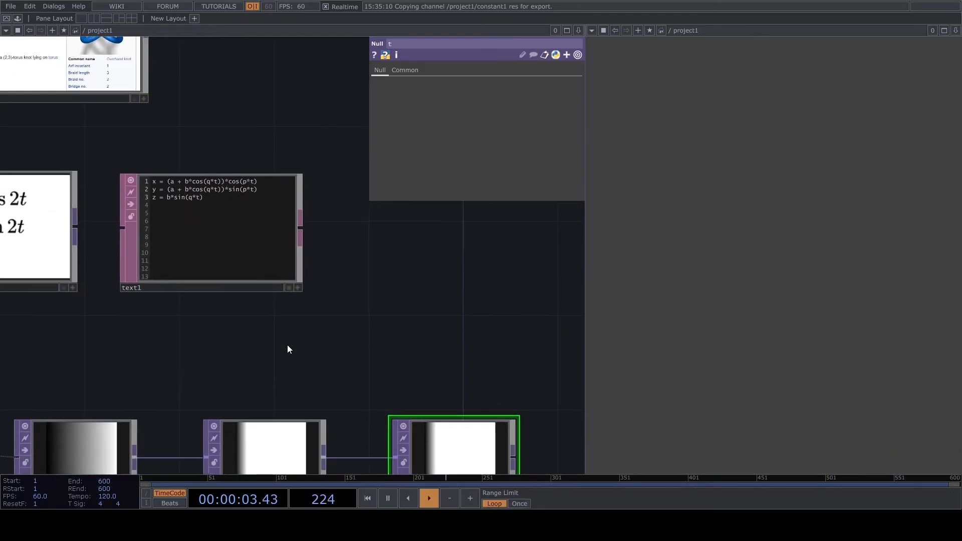
{"action": "scroll", "coordinate": [312, 357], "scroll_direction": "down", "scroll_amount": 2}
{"action": "left_click_drag", "start_coordinate": [451, 325], "coordinate": [352, 241]}
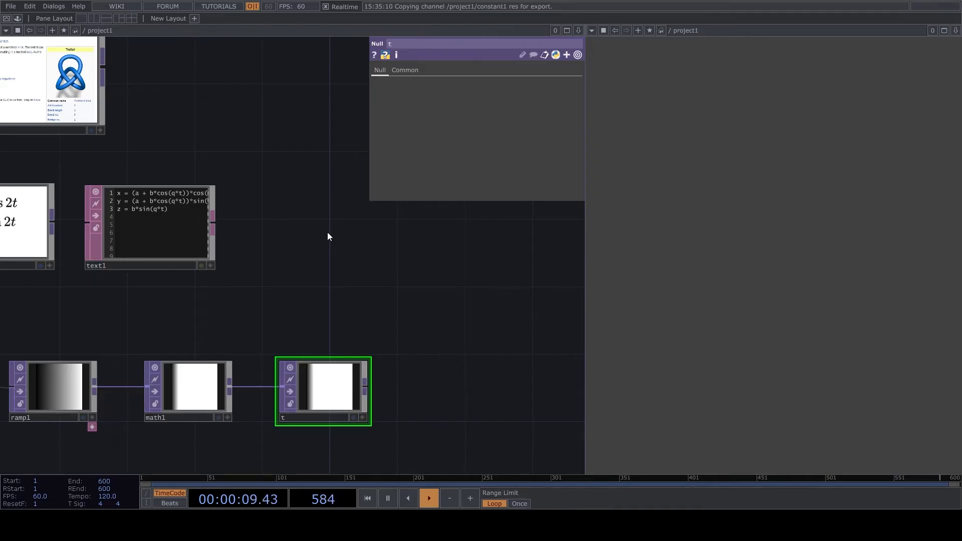
- Move the Null t farther from the Math TOP and branch a Constant TOP off the Math output above it
{"action": "left_click_drag", "start_coordinate": [305, 377], "coordinate": [357, 377]}
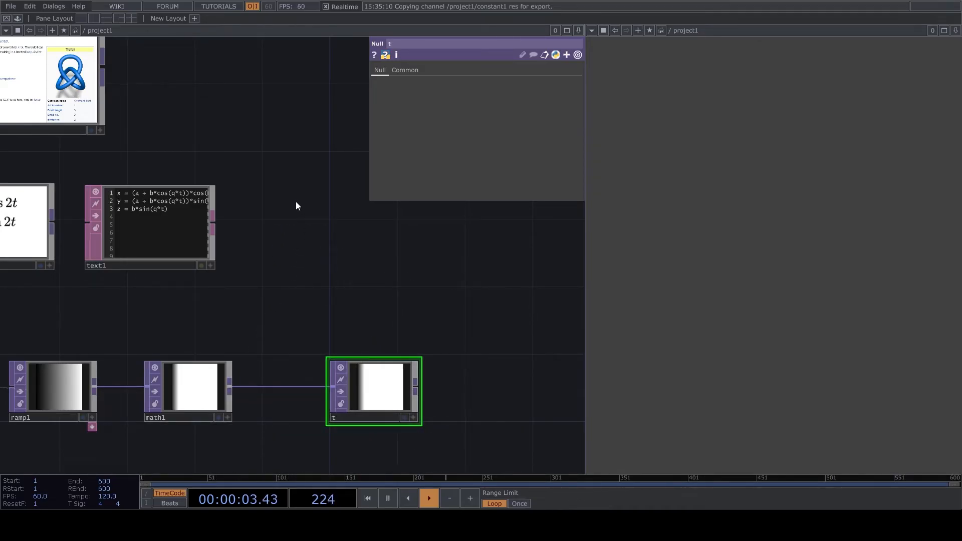
{"action": "left_click", "coordinate": [307, 104]}
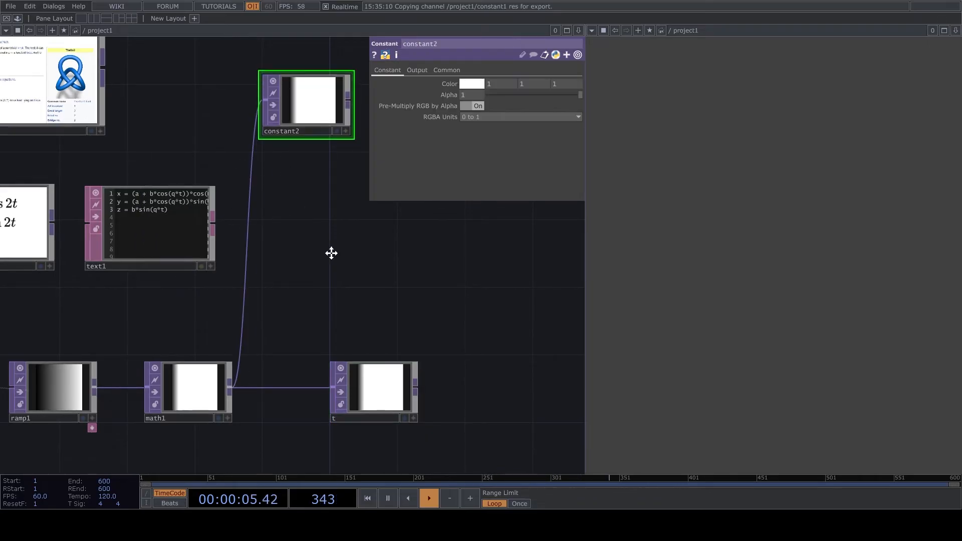
{"action": "left_click_drag", "start_coordinate": [329, 242], "coordinate": [346, 294]}
{"action": "scroll", "coordinate": [361, 135], "scroll_direction": "down", "scroll_amount": 1}
{"action": "scroll", "coordinate": [362, 137], "scroll_direction": "up", "scroll_amount": 5}
{"action": "scroll", "coordinate": [311, 144], "scroll_direction": "down", "scroll_amount": 3}
{"action": "scroll", "coordinate": [306, 145], "scroll_direction": "up", "scroll_amount": 3}
- Duplicate the Constant TOP three times, keeping the Math input, and stack the copies beneath the original
{"action": "left_click_drag", "start_coordinate": [312, 173], "coordinate": [311, 107]}
{"action": "key", "text": "ctrl+c"}
{"action": "key", "text": "ctrl+v"}
{"action": "key", "text": "ctrl+v"}
{"action": "scroll", "coordinate": [437, 284], "scroll_direction": "down", "scroll_amount": 3}
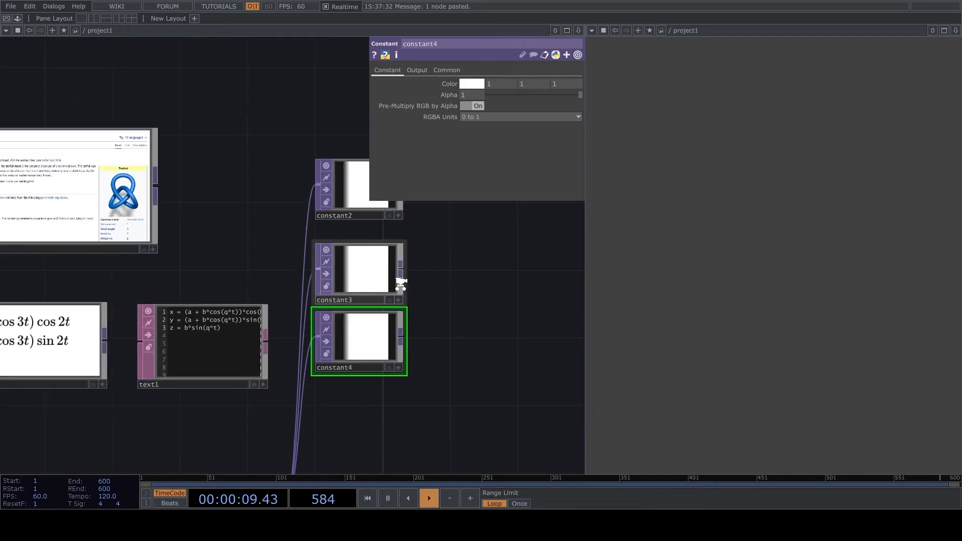
{"action": "left_click_drag", "start_coordinate": [346, 171], "coordinate": [348, 119]}
{"action": "key", "text": "ctrl+c"}
{"action": "key", "text": "ctrl+v"}
{"action": "left_click_drag", "start_coordinate": [451, 274], "coordinate": [404, 311]}
{"action": "scroll", "coordinate": [311, 157], "scroll_direction": "up", "scroll_amount": 3}
{"action": "scroll", "coordinate": [382, 285], "scroll_direction": "down", "scroll_amount": 6}
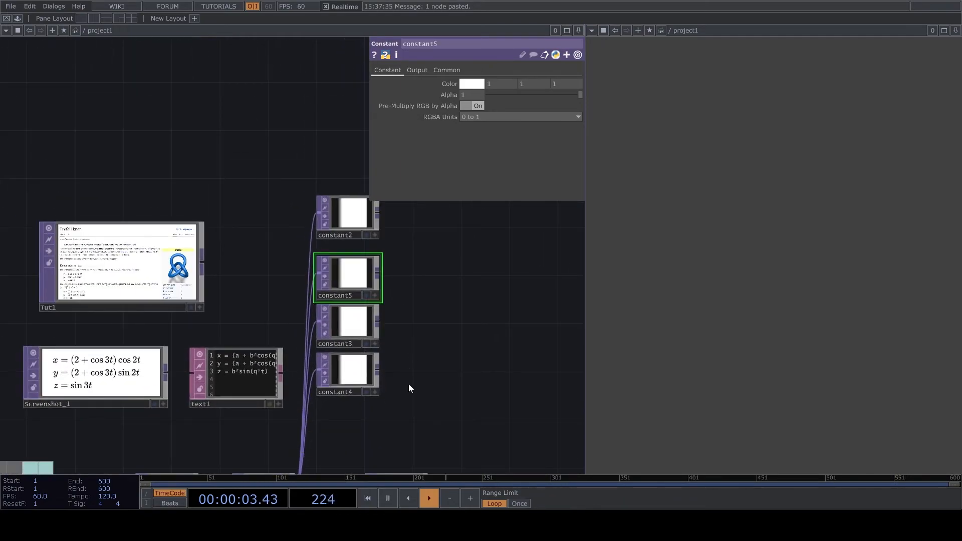
- Select all four Constant TOPs and set Combine with Input to Set Resolution Only
{"action": "left_click", "coordinate": [346, 229]}
{"action": "left_click_drag", "start_coordinate": [415, 381], "coordinate": [349, 185]}
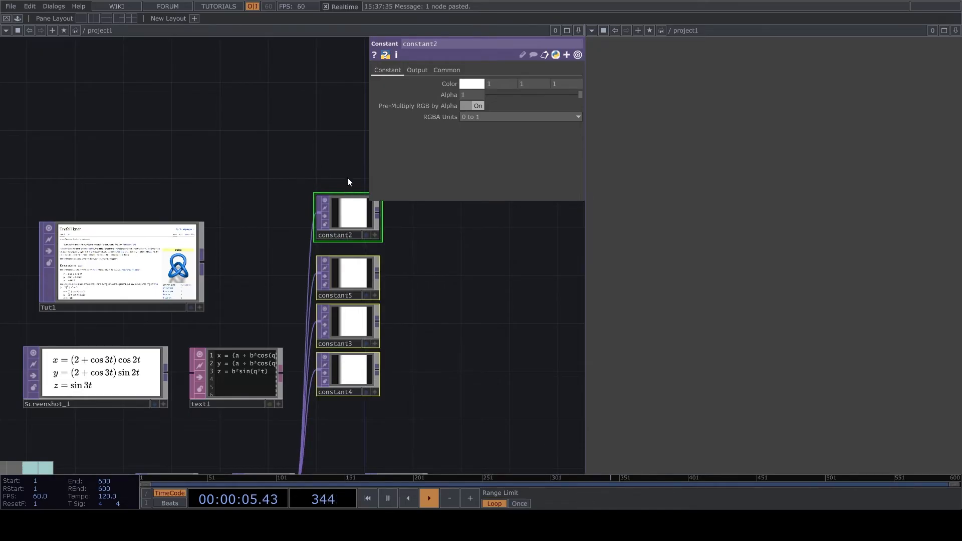
{"action": "left_click", "coordinate": [420, 71]}
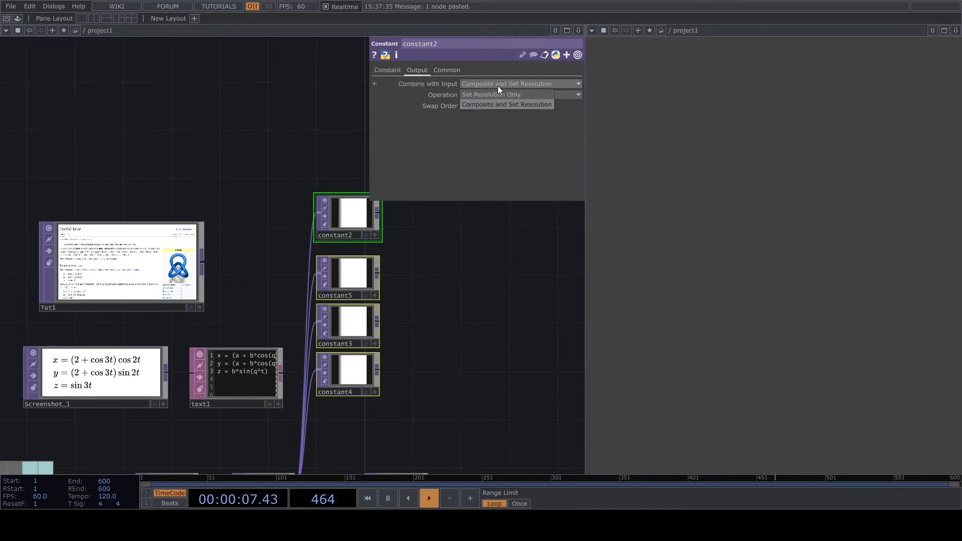
- Rename the topmost Constant TOP a
{"action": "scroll", "coordinate": [401, 286], "scroll_direction": "up", "scroll_amount": 3}
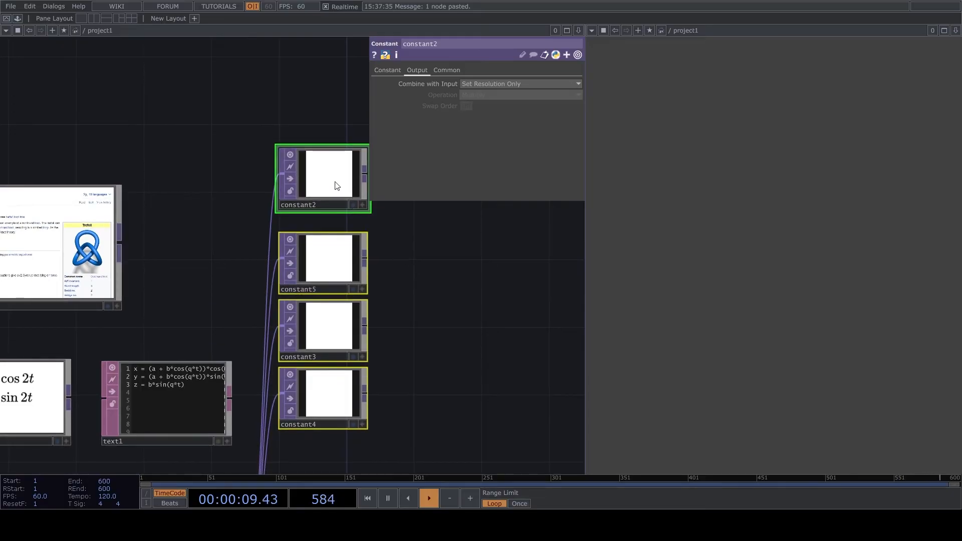
{"action": "double_click", "coordinate": [323, 205]}
{"action": "type", "text": "a"}
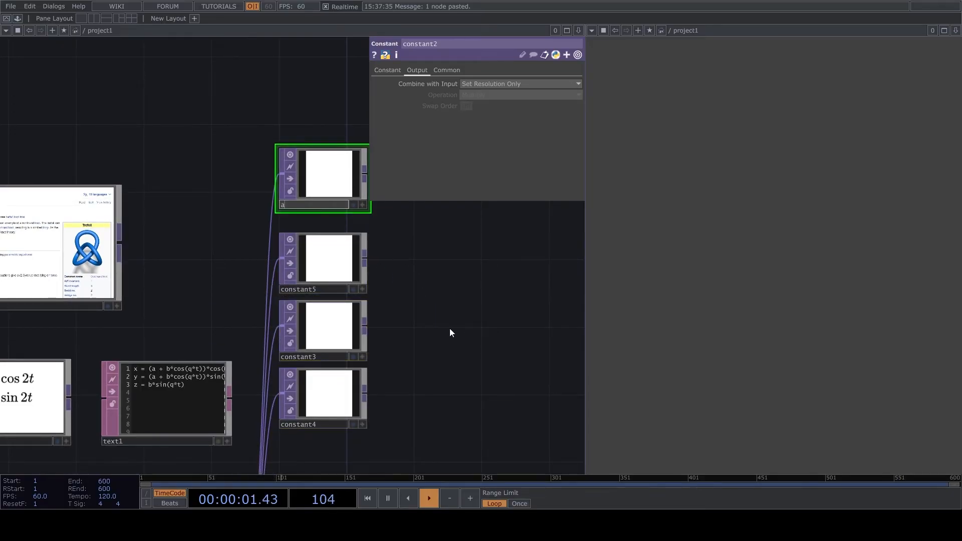
{"action": "key", "text": "Return"}
- Set the red color value of Constant TOP a to 2, matching the constant in the reference equations
{"action": "scroll", "coordinate": [404, 318], "scroll_direction": "up", "scroll_amount": 5}
{"action": "scroll", "coordinate": [146, 358], "scroll_direction": "up", "scroll_amount": 2}
{"action": "left_click_drag", "start_coordinate": [146, 358], "coordinate": [402, 178]}
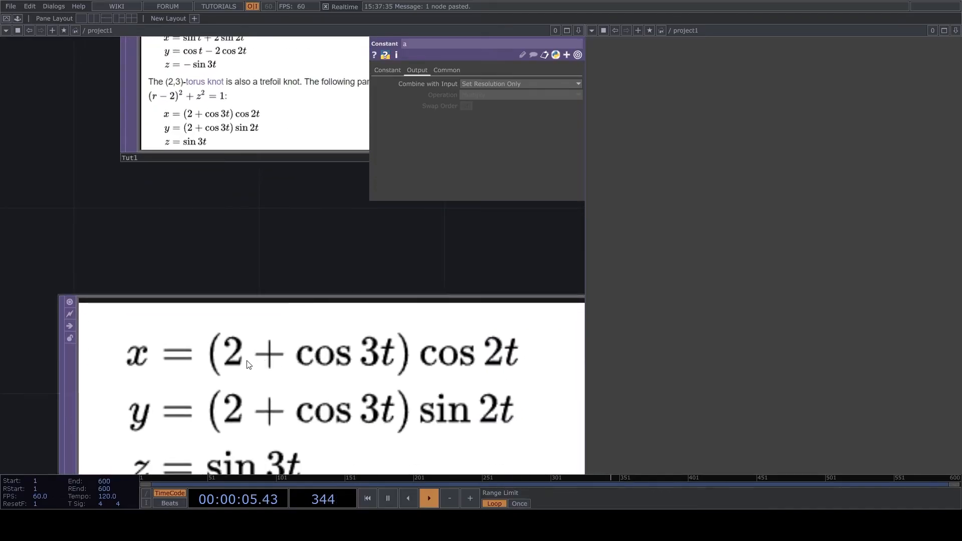
{"action": "scroll", "coordinate": [312, 225], "scroll_direction": "down", "scroll_amount": 6}
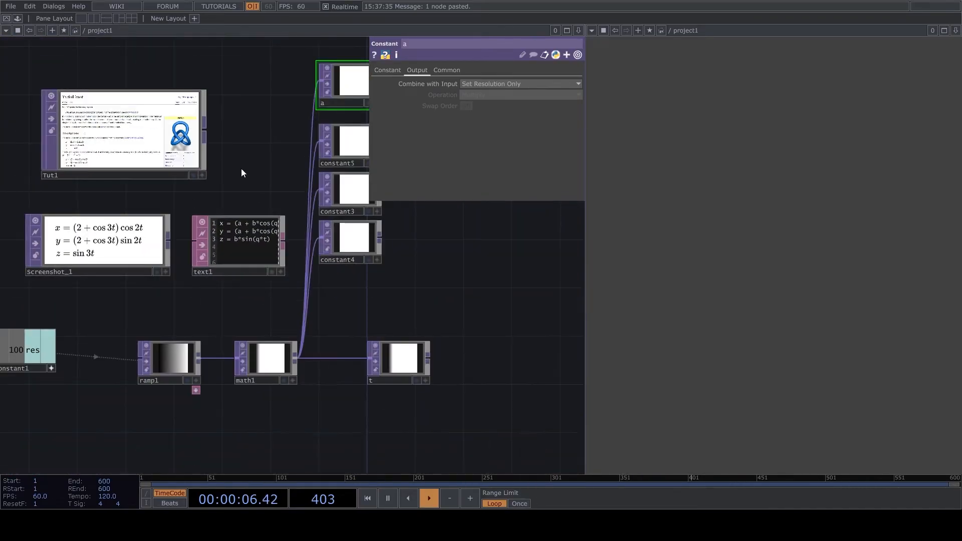
{"action": "left_click", "coordinate": [396, 71]}
{"action": "left_click_drag", "start_coordinate": [455, 215], "coordinate": [404, 258]}
{"action": "scroll", "coordinate": [308, 200], "scroll_direction": "up", "scroll_amount": 1}
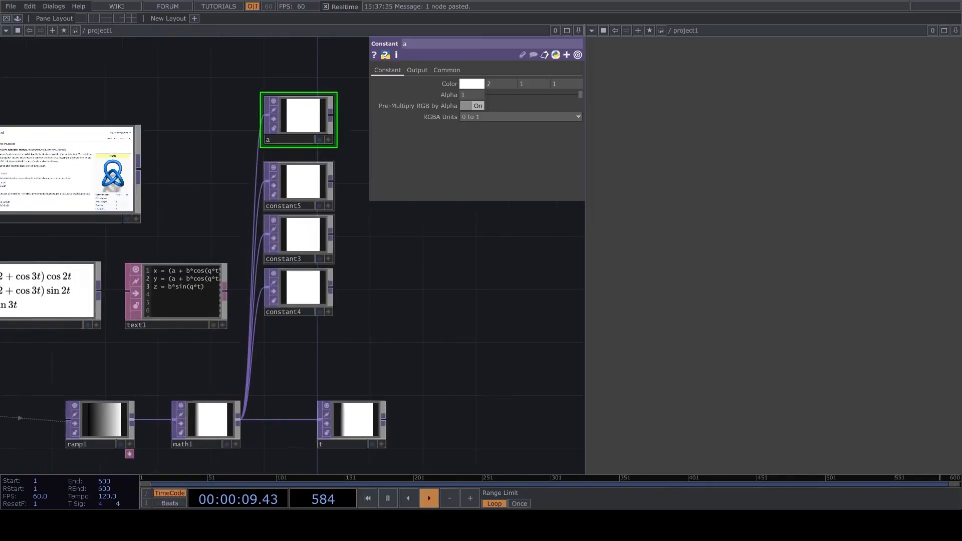
- Rename the second Constant TOP from the top to q and set its red color value to 3
{"action": "scroll", "coordinate": [303, 181], "scroll_direction": "up", "scroll_amount": 1}
{"action": "left_click", "coordinate": [304, 180]}
{"action": "scroll", "coordinate": [393, 228], "scroll_direction": "down", "scroll_amount": 2}
{"action": "scroll", "coordinate": [77, 304], "scroll_direction": "up", "scroll_amount": 3}
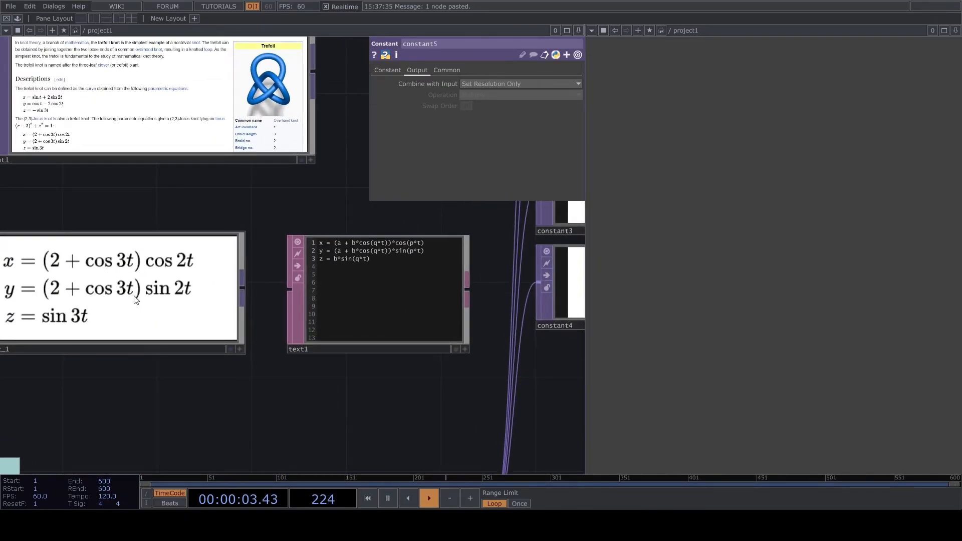
{"action": "left_click_drag", "start_coordinate": [194, 389], "coordinate": [129, 381]}
{"action": "scroll", "coordinate": [136, 377], "scroll_direction": "down", "scroll_amount": 3}
{"action": "left_click", "coordinate": [349, 245]}
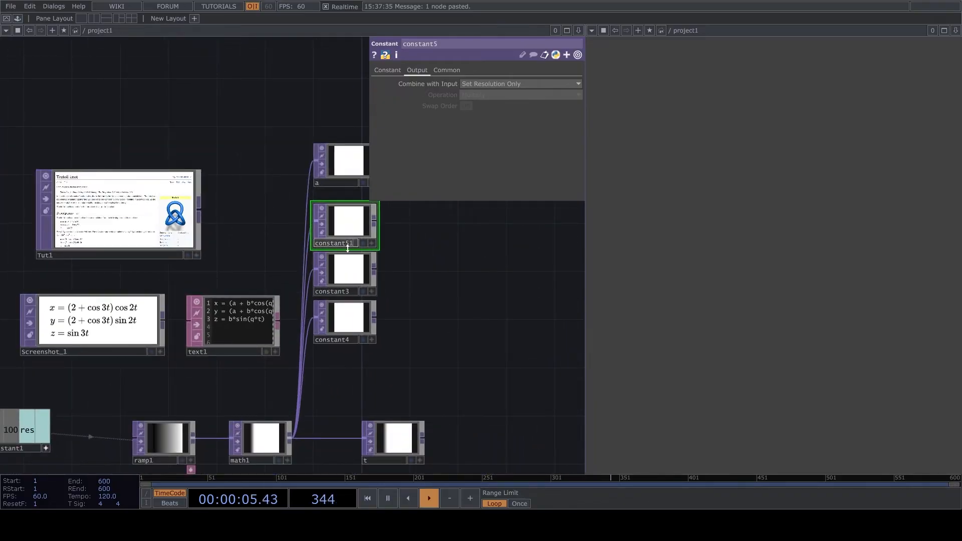
{"action": "key", "text": "BackSpace"}
{"action": "type", "text": "q"}
{"action": "key", "text": "Return"}
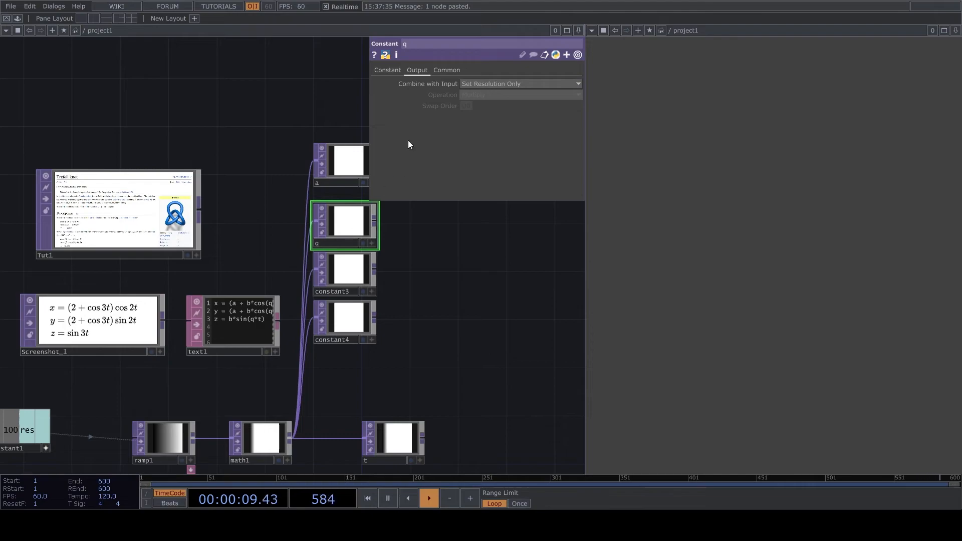
{"action": "left_click", "coordinate": [400, 70]}
{"action": "scroll", "coordinate": [363, 291], "scroll_direction": "up", "scroll_amount": 3}
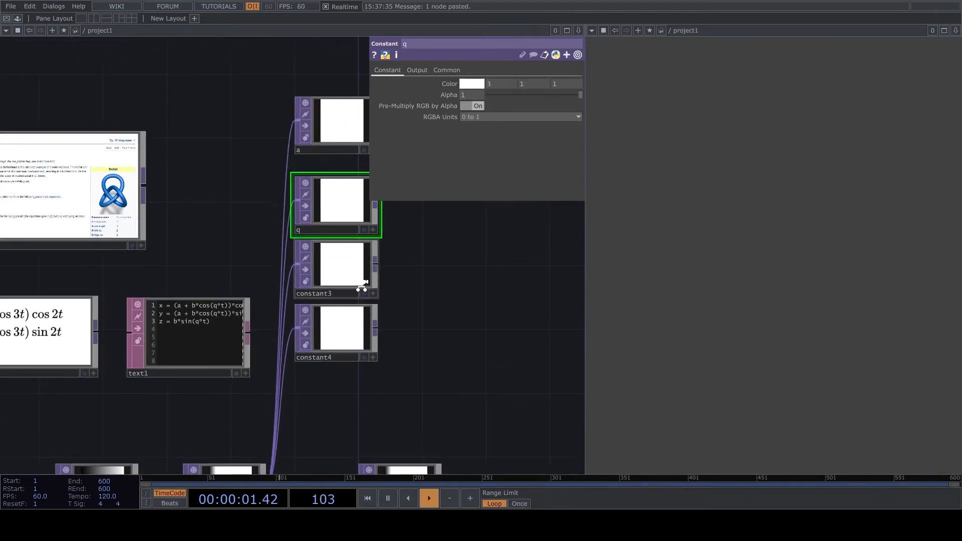
- Rename the third Constant TOP to p and set its red color value to 2
{"action": "left_click", "coordinate": [320, 290]}
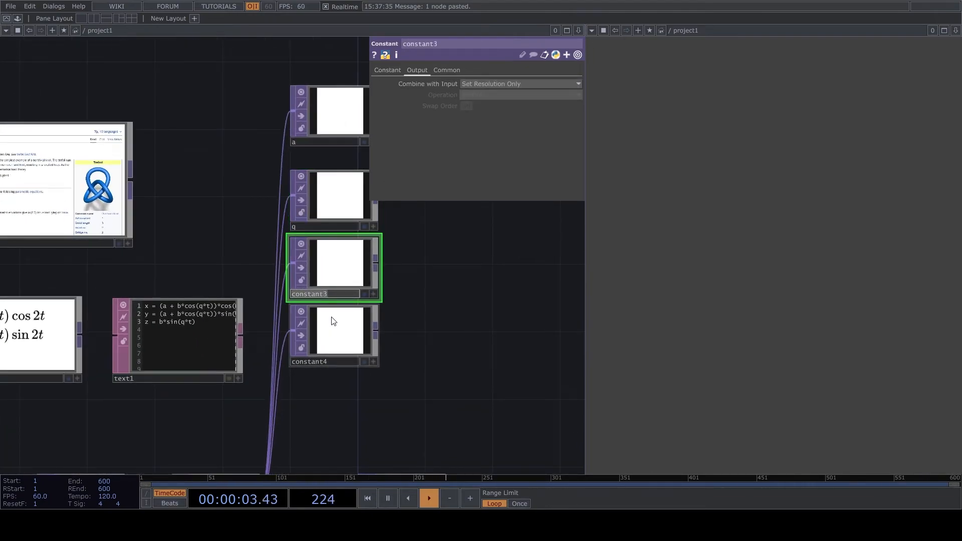
{"action": "scroll", "coordinate": [165, 303], "scroll_direction": "up", "scroll_amount": 3}
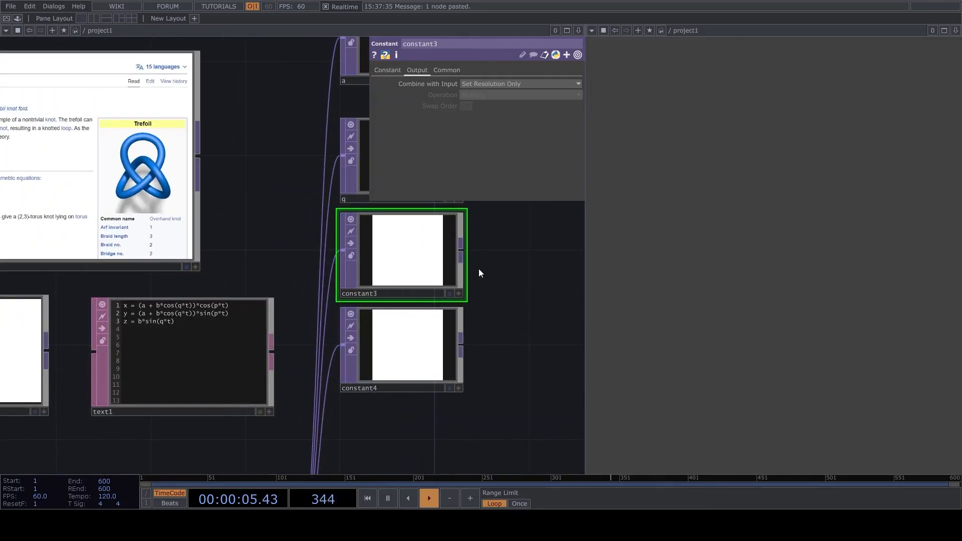
{"action": "left_click_drag", "start_coordinate": [480, 272], "coordinate": [447, 324]}
{"action": "double_click", "coordinate": [356, 343]}
{"action": "type", "text": "p"}
{"action": "key", "text": "Return"}
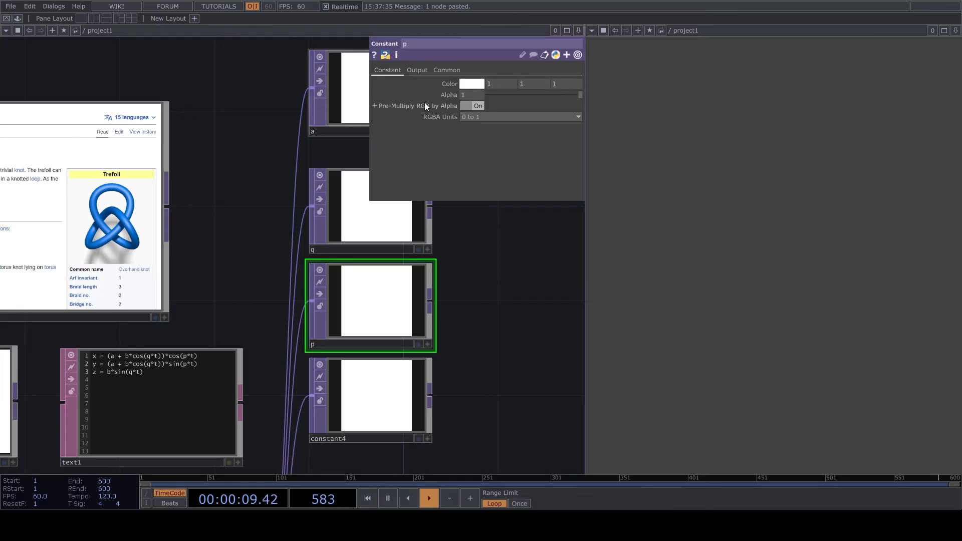
{"action": "left_click", "coordinate": [502, 89]}
{"action": "type", "text": "2"}
- Rename the lowest of the four stacked Constant TOPs to b and show its color parameters
{"action": "left_click_drag", "start_coordinate": [477, 356], "coordinate": [498, 273]}
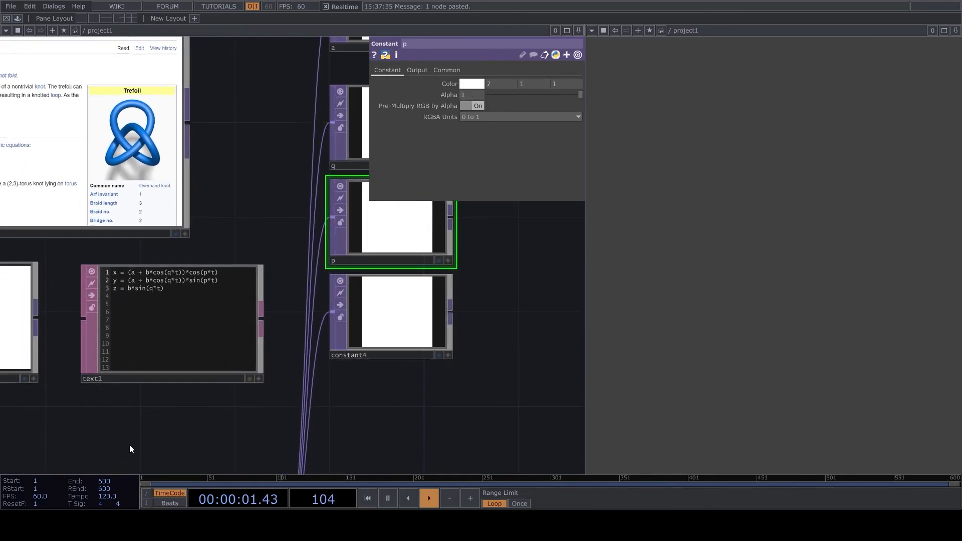
{"action": "left_click_drag", "start_coordinate": [169, 458], "coordinate": [250, 431]}
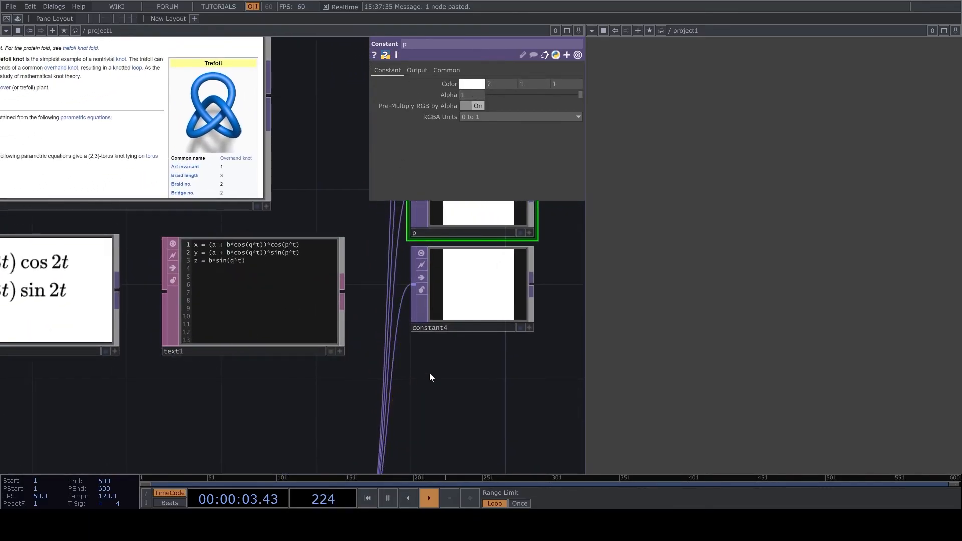
{"action": "left_click", "coordinate": [458, 321]}
{"action": "left_click_drag", "start_coordinate": [457, 350], "coordinate": [361, 393]}
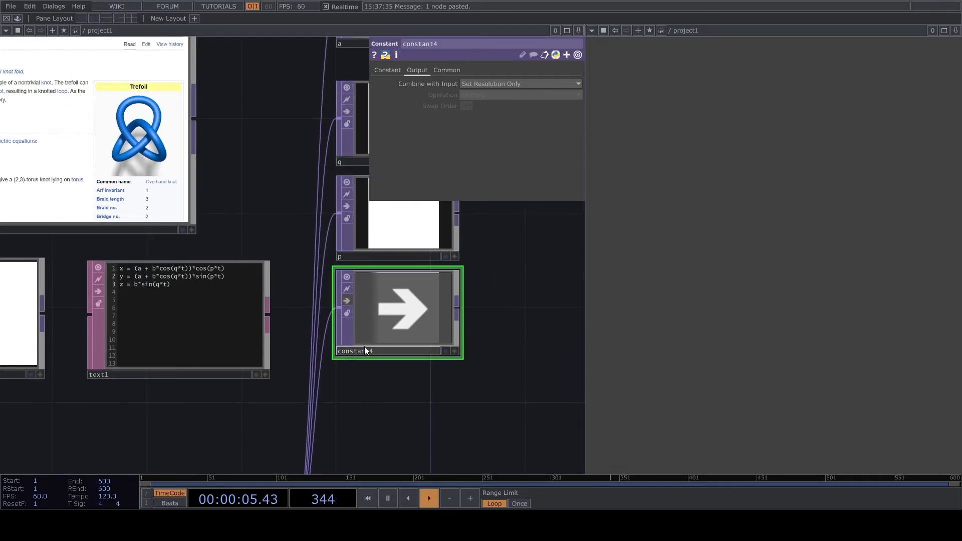
{"action": "left_click", "coordinate": [379, 351]}
{"action": "type", "text": "b"}
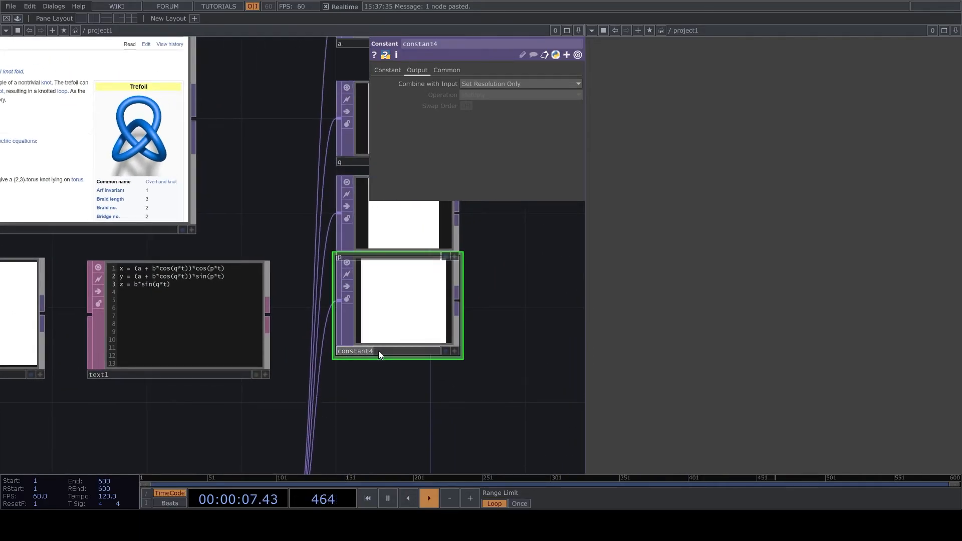
{"action": "key", "text": "Return"}
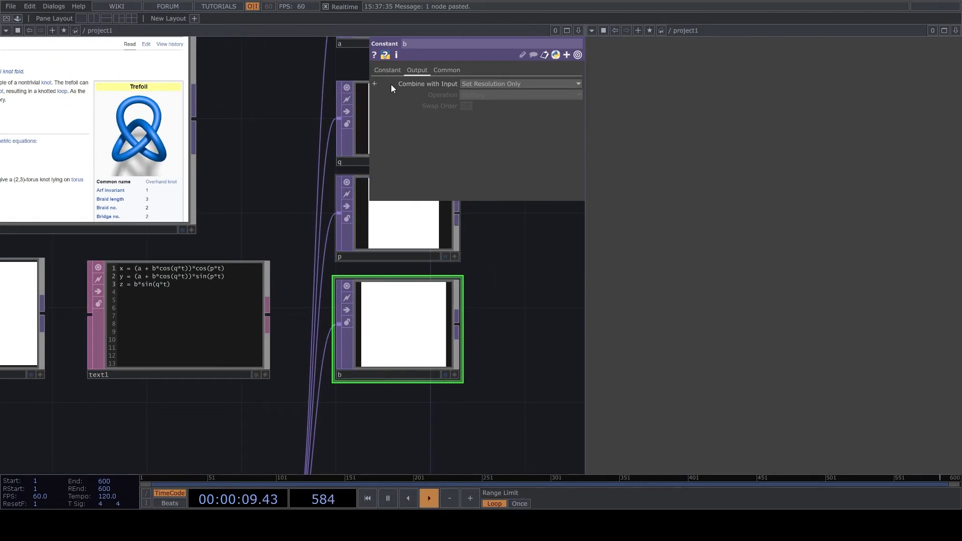
{"action": "left_click", "coordinate": [388, 70]}
- Examine the generalized equations in the Text DAT against the Constant TOPs a, q, p, b and the t ramp
{"action": "left_click_drag", "start_coordinate": [417, 273], "coordinate": [296, 291]}
{"action": "scroll", "coordinate": [271, 317], "scroll_direction": "down", "scroll_amount": 5}
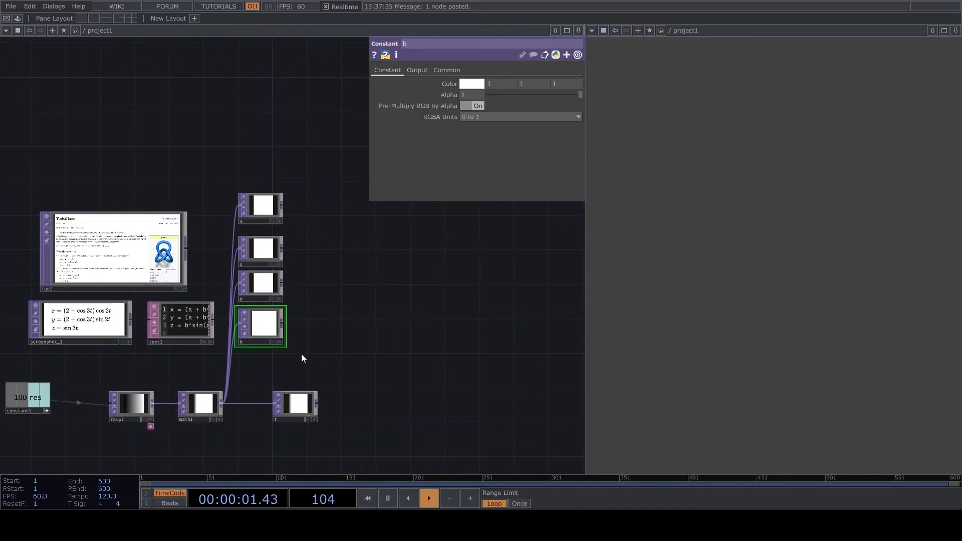
{"action": "scroll", "coordinate": [370, 371], "scroll_direction": "up", "scroll_amount": 2}
{"action": "left_click_drag", "start_coordinate": [246, 417], "coordinate": [272, 418]}
{"action": "scroll", "coordinate": [303, 320], "scroll_direction": "down", "scroll_amount": 3}
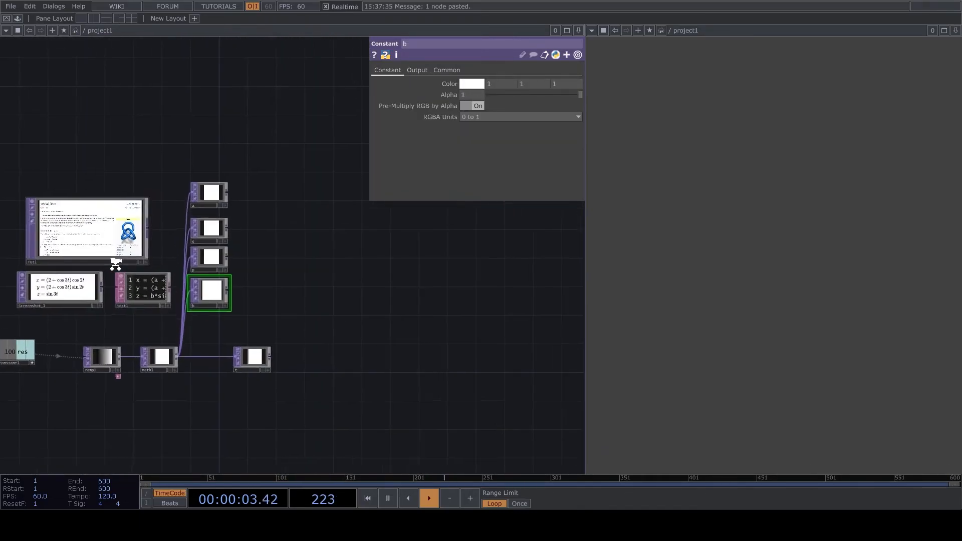
{"action": "scroll", "coordinate": [160, 332], "scroll_direction": "up", "scroll_amount": 6}
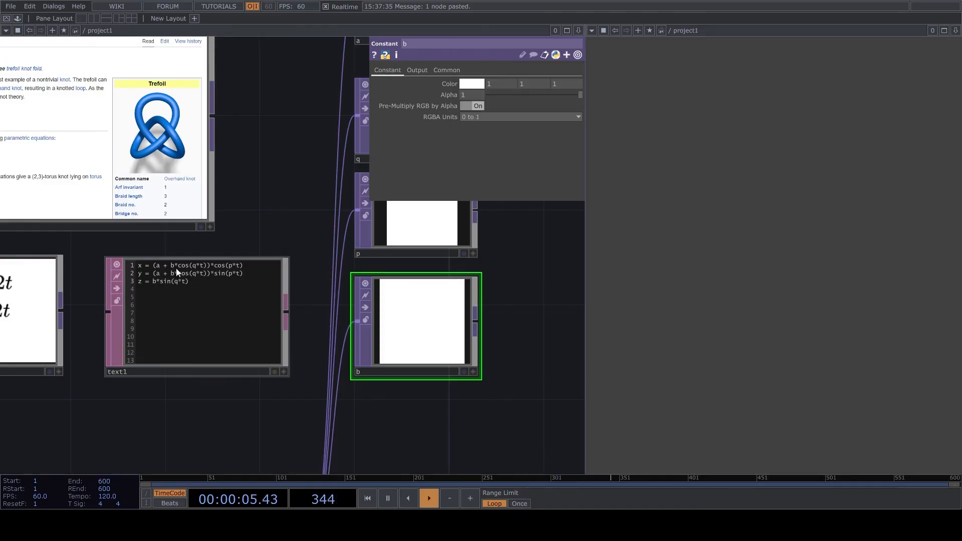
{"action": "scroll", "coordinate": [176, 268], "scroll_direction": "down", "scroll_amount": 2}
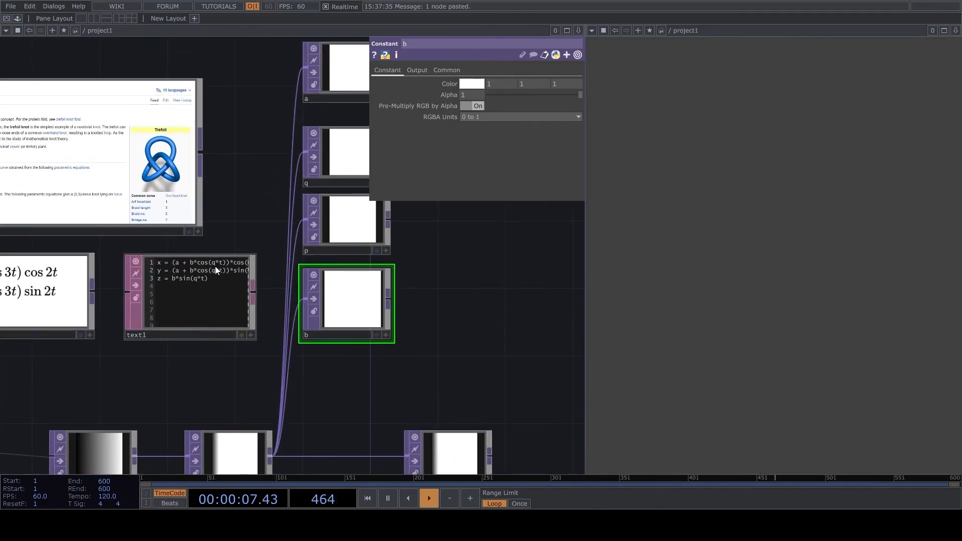
{"action": "left_click_drag", "start_coordinate": [452, 411], "coordinate": [423, 243]}
{"action": "scroll", "coordinate": [400, 378], "scroll_direction": "down", "scroll_amount": 2}
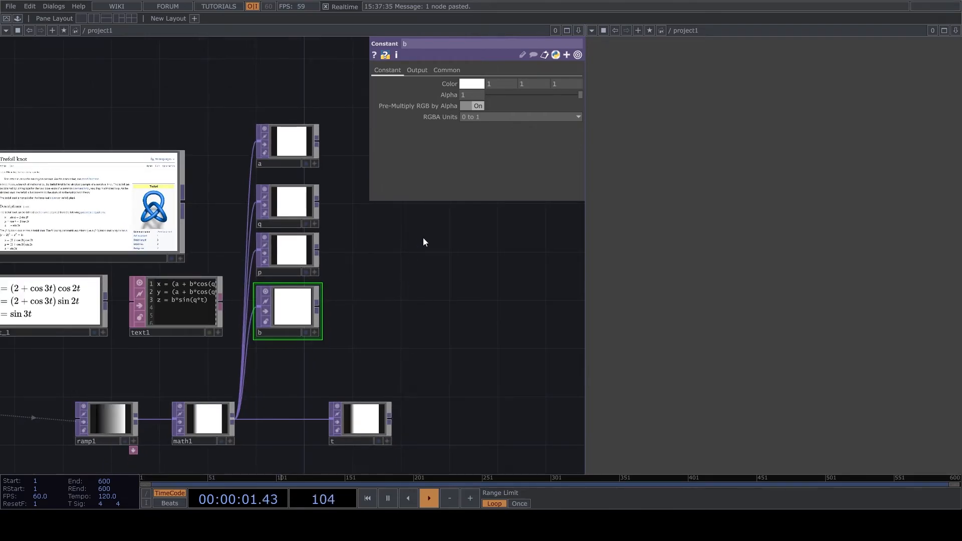
- Multiply t by q with a new Multiply TOP and rename it mult_qt
{"action": "left_click", "coordinate": [431, 215]}
{"action": "left_click_drag", "start_coordinate": [431, 286], "coordinate": [415, 284]}
{"action": "left_click_drag", "start_coordinate": [302, 197], "coordinate": [388, 228]}
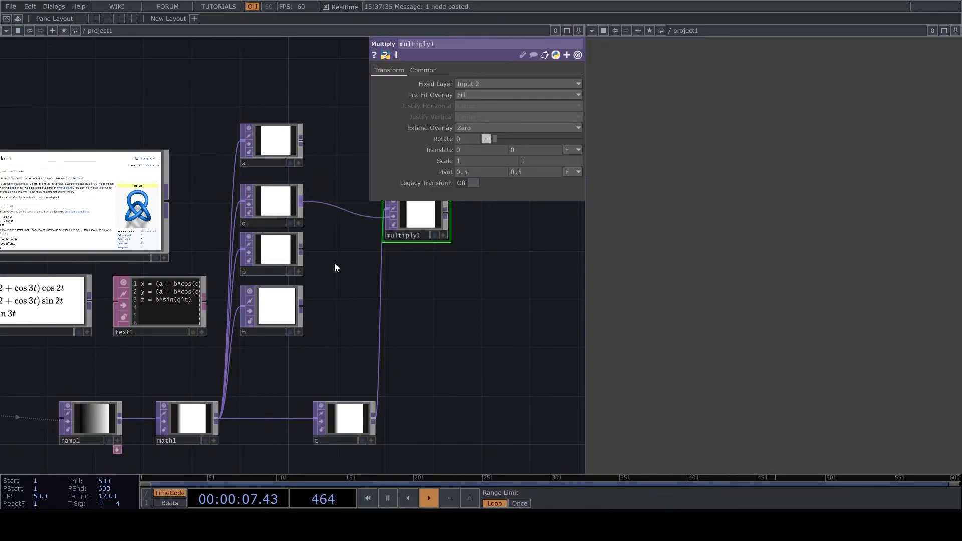
{"action": "scroll", "coordinate": [335, 263], "scroll_direction": "up", "scroll_amount": 5}
{"action": "left_click", "coordinate": [383, 307]}
{"action": "type", "text": "mult_q"}
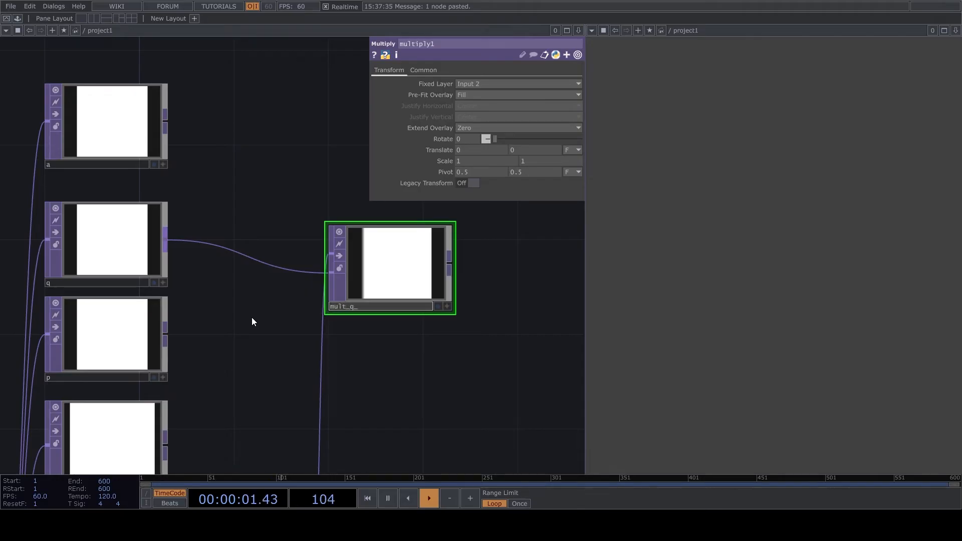
{"action": "type", "text": "t"}
{"action": "key", "text": "Return"}
- Add a Function TOP after mult_qt, fed by its output
{"action": "scroll", "coordinate": [286, 364], "scroll_direction": "down", "scroll_amount": 2}
{"action": "scroll", "coordinate": [287, 365], "scroll_direction": "down", "scroll_amount": 3}
{"action": "left_click_drag", "start_coordinate": [286, 365], "coordinate": [415, 305]}
{"action": "scroll", "coordinate": [184, 308], "scroll_direction": "up", "scroll_amount": 3}
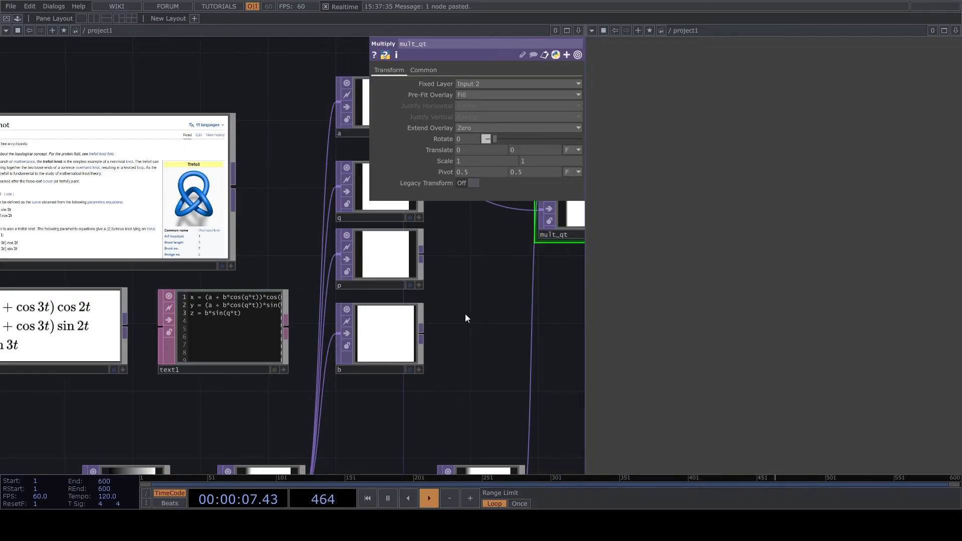
{"action": "left_click_drag", "start_coordinate": [465, 314], "coordinate": [372, 343]}
{"action": "left_click_drag", "start_coordinate": [527, 332], "coordinate": [404, 342]}
{"action": "left_click", "coordinate": [409, 242]}
{"action": "right_click", "coordinate": [467, 255]}
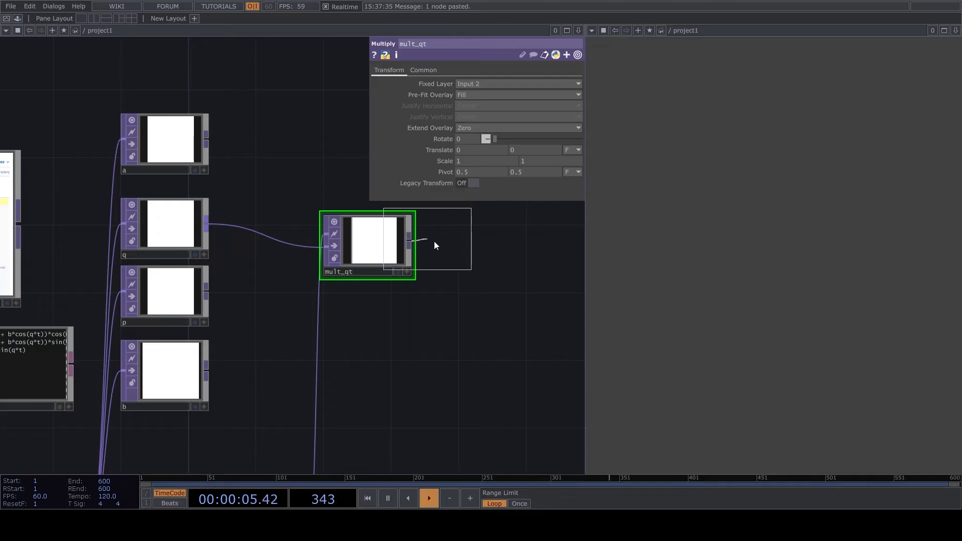
{"action": "left_click", "coordinate": [499, 249]}
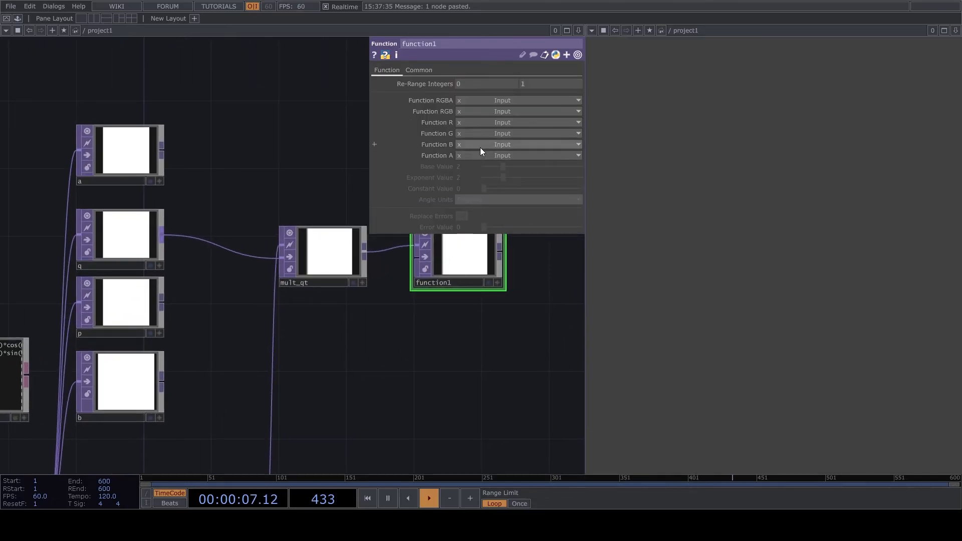
- Set the Function TOP's Function R to Cosine and its Angle Units to Radians
{"action": "left_click", "coordinate": [477, 121]}
{"action": "left_click", "coordinate": [489, 183]}
{"action": "left_click", "coordinate": [483, 199]}
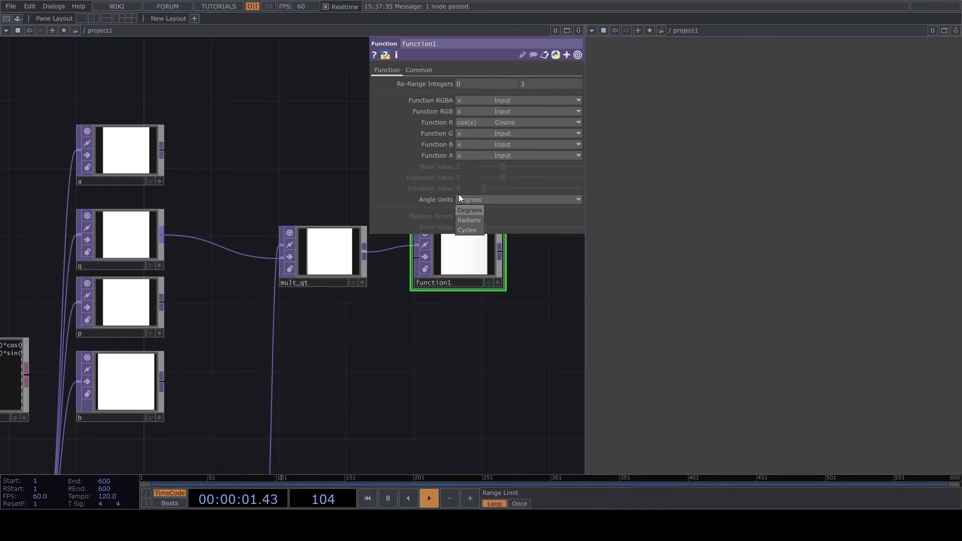
{"action": "left_click", "coordinate": [469, 220]}
- Add a Multiply TOP after the cosine Function TOP and connect Constant TOP b as its second input
{"action": "scroll", "coordinate": [415, 339], "scroll_direction": "down", "scroll_amount": 3}
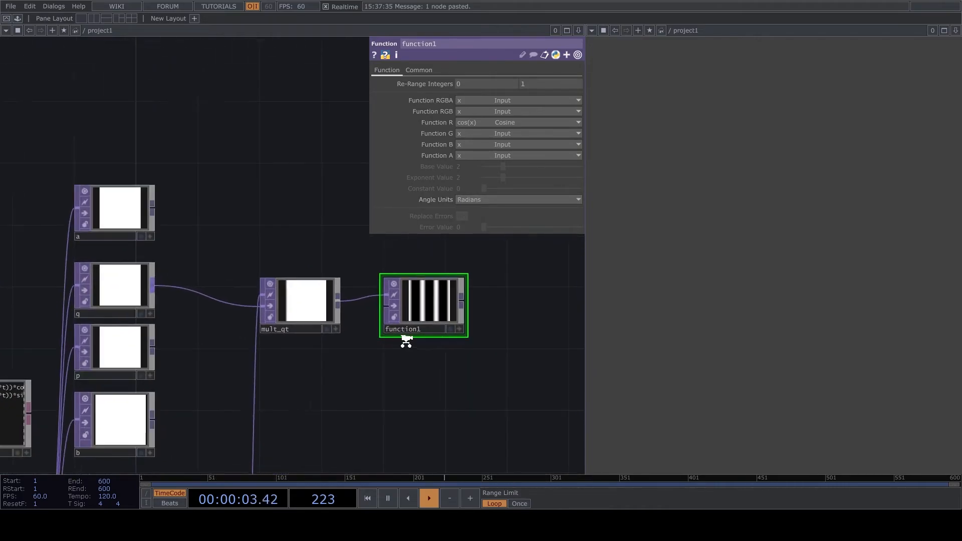
{"action": "scroll", "coordinate": [407, 337], "scroll_direction": "down", "scroll_amount": 2}
{"action": "scroll", "coordinate": [177, 381], "scroll_direction": "up", "scroll_amount": 6}
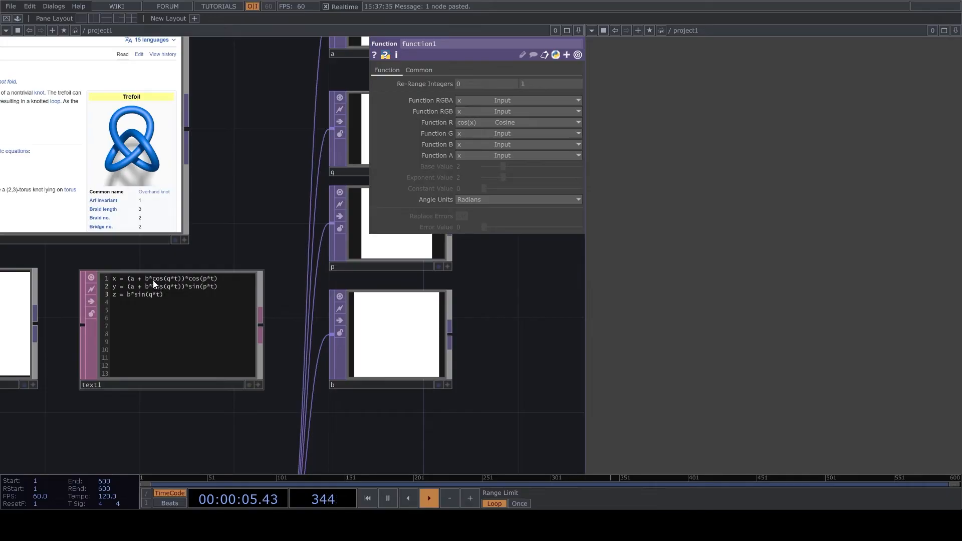
{"action": "scroll", "coordinate": [342, 337], "scroll_direction": "down", "scroll_amount": 5}
{"action": "scroll", "coordinate": [343, 332], "scroll_direction": "up", "scroll_amount": 3}
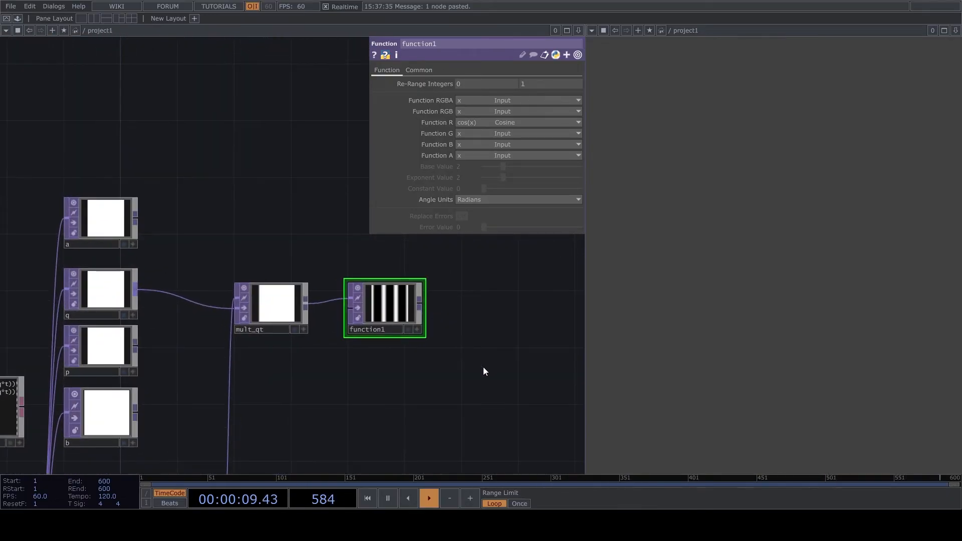
{"action": "left_click", "coordinate": [430, 239]}
{"action": "left_click", "coordinate": [497, 311]}
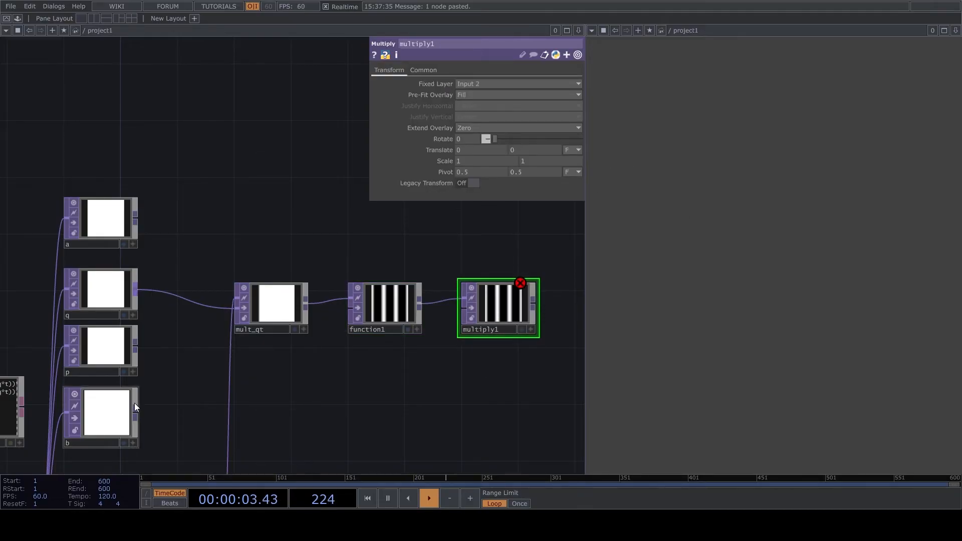
{"action": "left_click_drag", "start_coordinate": [137, 413], "coordinate": [391, 351]}
{"action": "left_click_drag", "start_coordinate": [482, 346], "coordinate": [329, 334]}
{"action": "left_click_drag", "start_coordinate": [380, 293], "coordinate": [455, 334]}
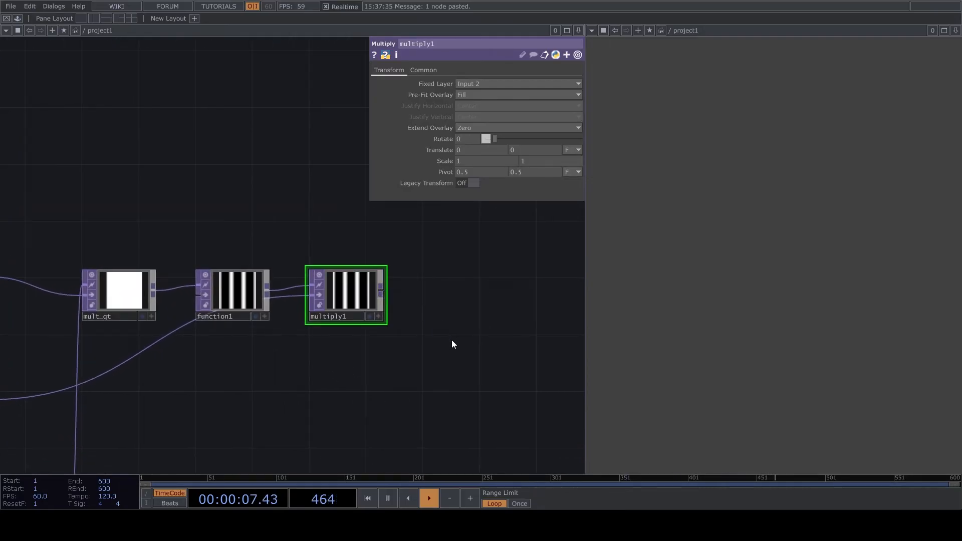
{"action": "left_click_drag", "start_coordinate": [91, 408], "coordinate": [397, 342]}
- Add an Add TOP after the b multiplication and connect Constant TOP a as its second input
{"action": "scroll", "coordinate": [398, 341], "scroll_direction": "down", "scroll_amount": 3}
{"action": "left_click_drag", "start_coordinate": [190, 334], "coordinate": [341, 327]}
{"action": "scroll", "coordinate": [341, 327], "scroll_direction": "up", "scroll_amount": 5}
{"action": "scroll", "coordinate": [394, 291], "scroll_direction": "up", "scroll_amount": 2}
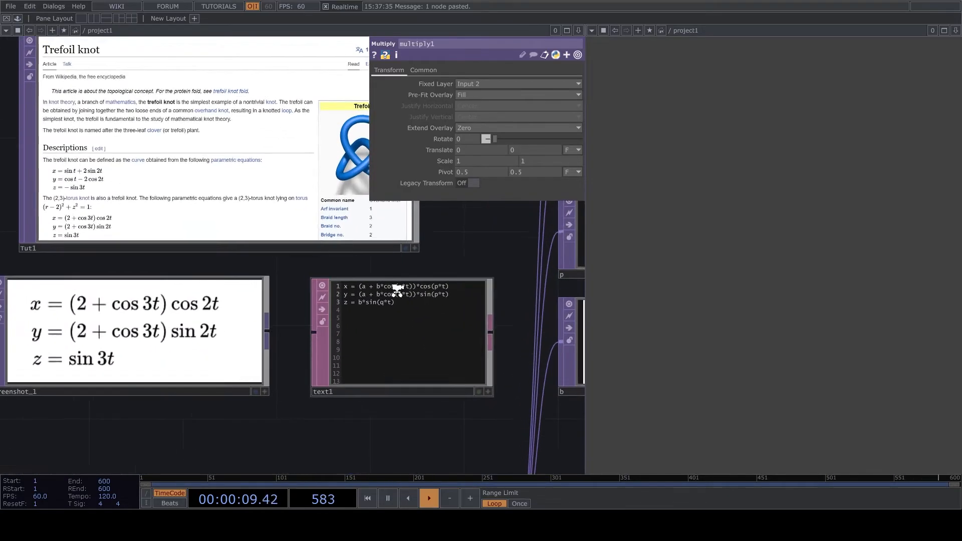
{"action": "scroll", "coordinate": [260, 354], "scroll_direction": "down", "scroll_amount": 5}
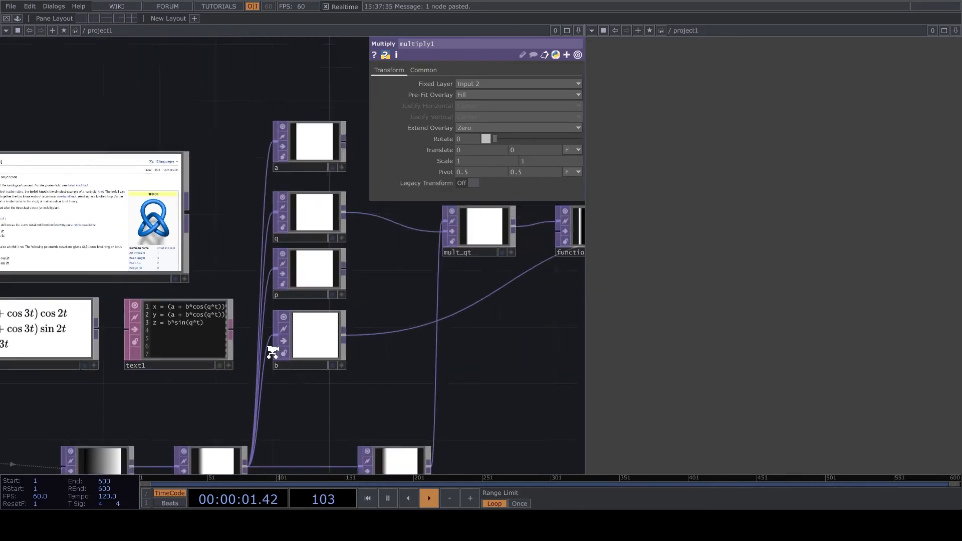
{"action": "scroll", "coordinate": [276, 321], "scroll_direction": "up", "scroll_amount": 4}
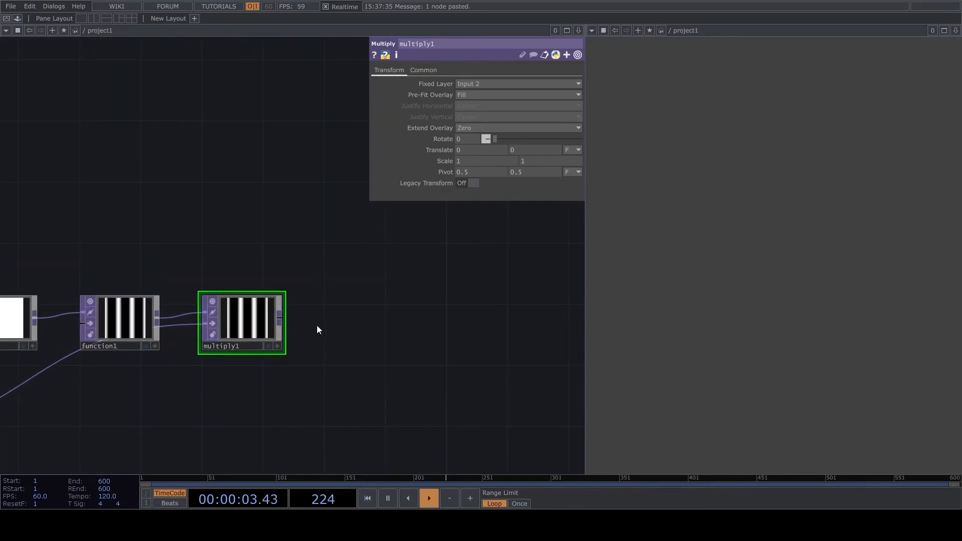
{"action": "left_click", "coordinate": [359, 329]}
{"action": "scroll", "coordinate": [382, 344], "scroll_direction": "down", "scroll_amount": 3}
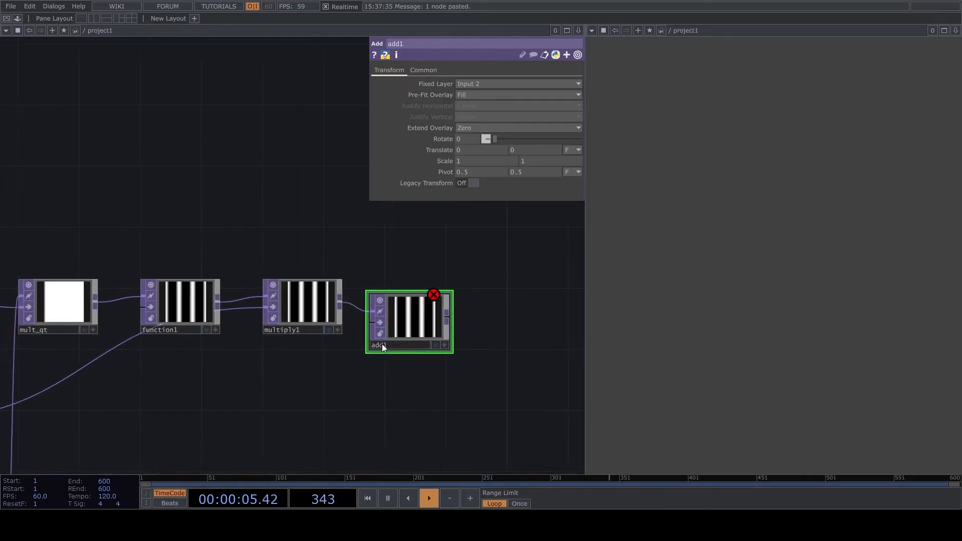
{"action": "scroll", "coordinate": [150, 290], "scroll_direction": "up", "scroll_amount": 1}
{"action": "left_click_drag", "start_coordinate": [173, 269], "coordinate": [505, 348]}
{"action": "scroll", "coordinate": [286, 346], "scroll_direction": "up", "scroll_amount": 2}
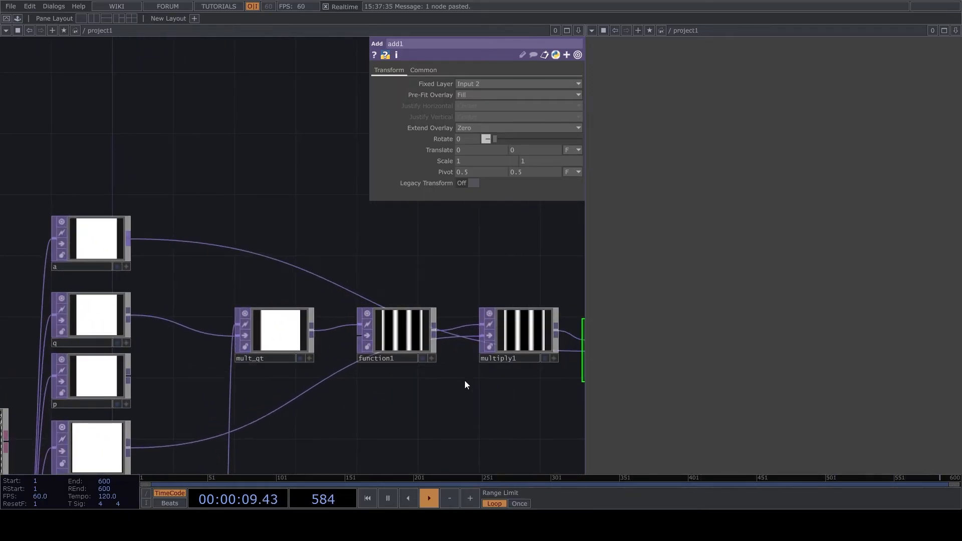
- Rename the cosine Function TOP to cos_qt
{"action": "left_click_drag", "start_coordinate": [322, 379], "coordinate": [172, 378]}
{"action": "scroll", "coordinate": [146, 343], "scroll_direction": "up", "scroll_amount": 1}
{"action": "scroll", "coordinate": [147, 342], "scroll_direction": "up", "scroll_amount": 1}
{"action": "left_click", "coordinate": [289, 345]}
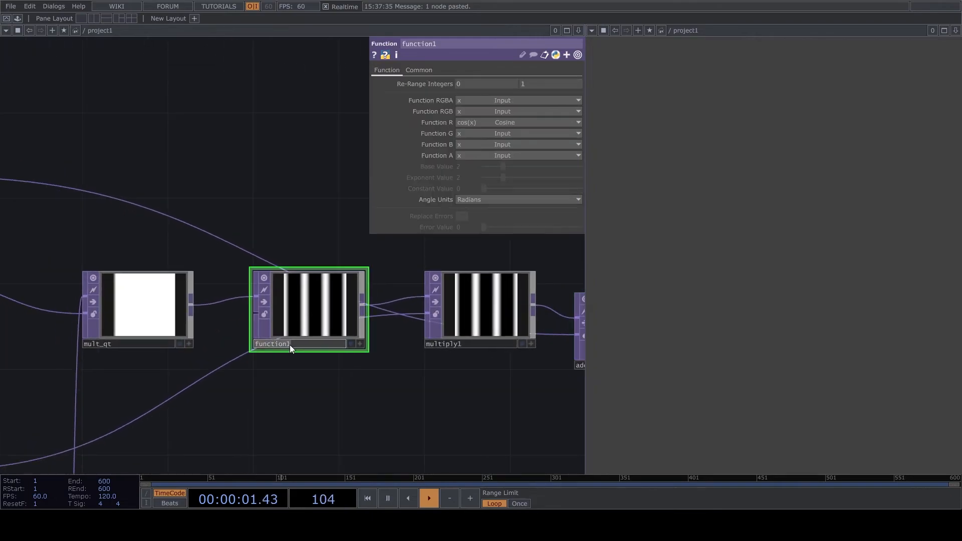
{"action": "left_click", "coordinate": [289, 343]}
{"action": "type", "text": "cos_qt"}
{"action": "key", "text": "Return"}
{"action": "left_click_drag", "start_coordinate": [468, 345], "coordinate": [396, 339]}
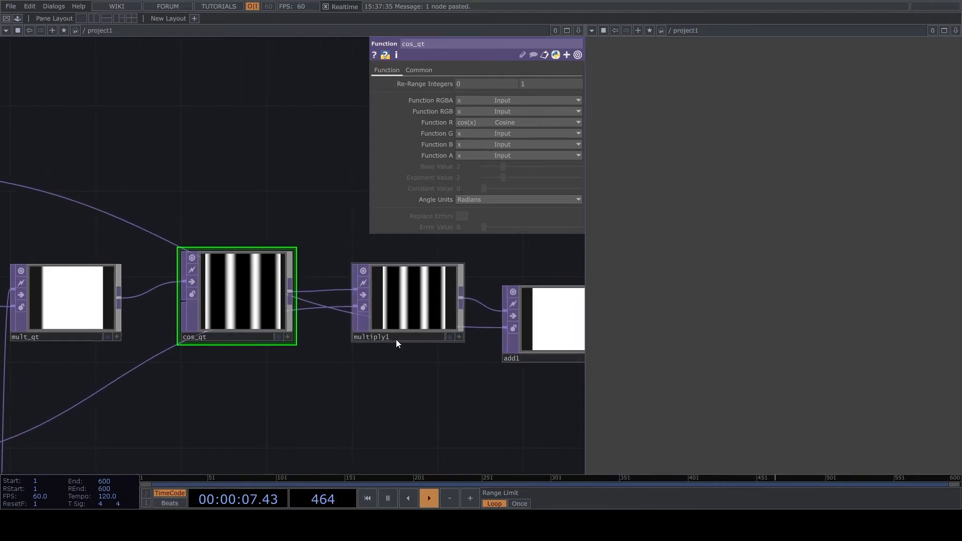
- Rename the Multiply TOP after cos_qt to mult_b_cos_qt
{"action": "left_click", "coordinate": [396, 339]}
{"action": "left_click", "coordinate": [391, 337]}
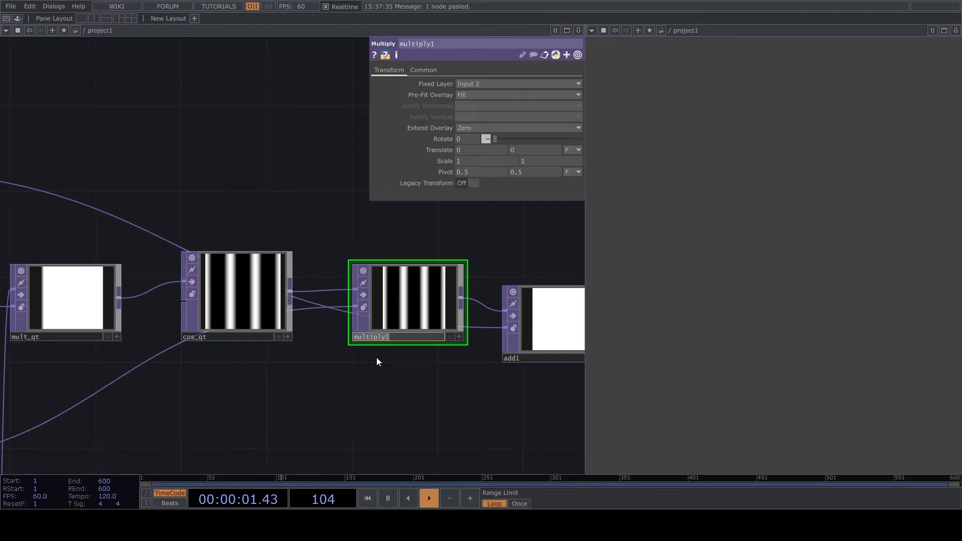
{"action": "scroll", "coordinate": [456, 331], "scroll_direction": "down", "scroll_amount": 6}
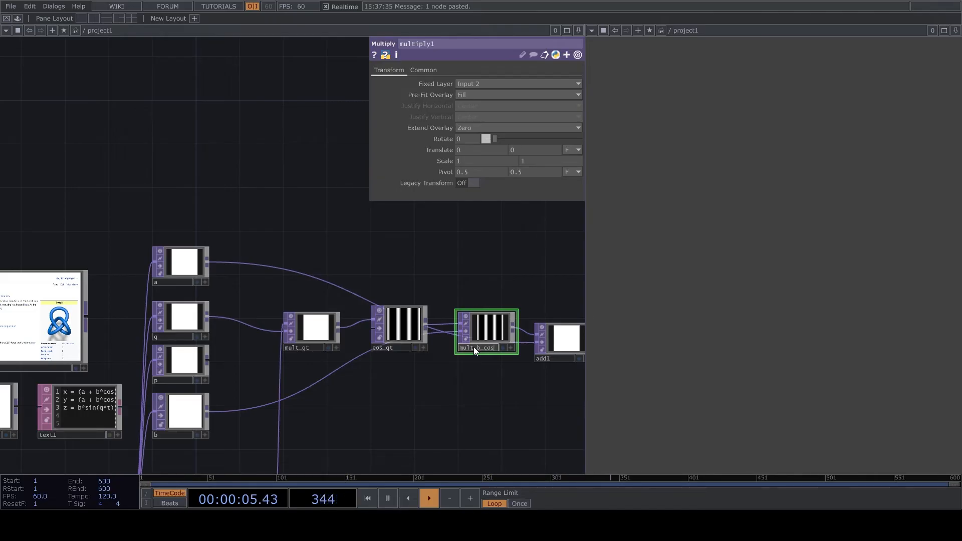
{"action": "type", "text": "qt"}
{"action": "key", "text": "Return"}
{"action": "scroll", "coordinate": [514, 380], "scroll_direction": "up", "scroll_amount": 3}
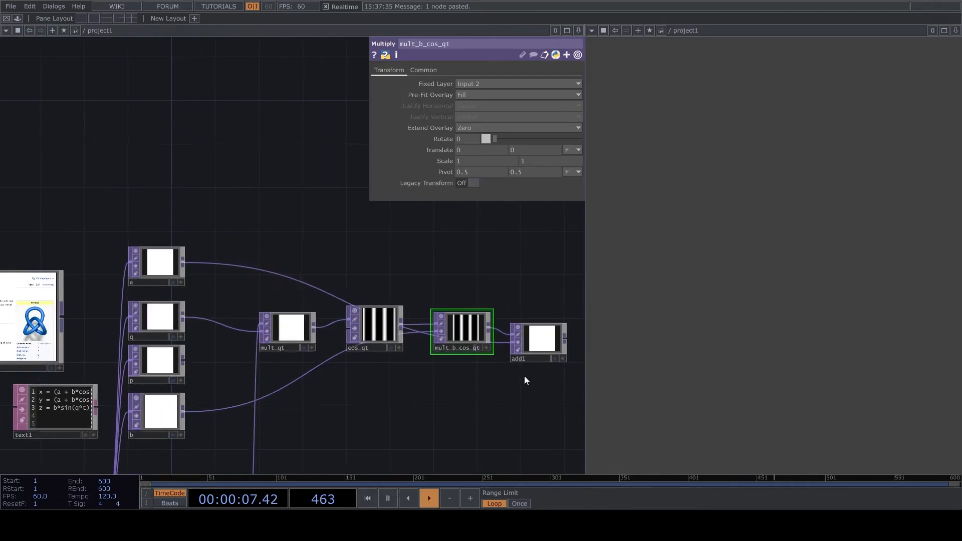
- Rename the Add TOP after mult_b_cos_qt to a_plust_mult_b_cos_qt
{"action": "left_click", "coordinate": [446, 342]}
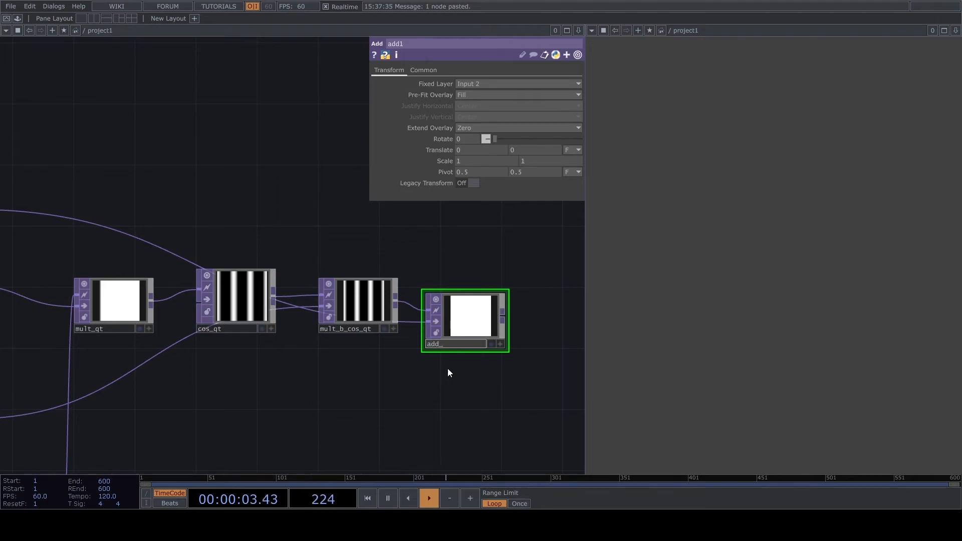
{"action": "key", "text": "BackSpace"}
{"action": "key", "text": "BackSpace"}
{"action": "type", "text": "a"}
{"action": "type", "text": "mult_b_cos_qt"}
{"action": "key", "text": "Return"}
- Tidy the chain by moving mult_qt, cos_qt, mult_b_cos_qt and a_plust_mult_b_cos_qt closer together and higher in the network
{"action": "scroll", "coordinate": [447, 368], "scroll_direction": "down", "scroll_amount": 4}
{"action": "scroll", "coordinate": [326, 336], "scroll_direction": "up", "scroll_amount": 2}
{"action": "left_click_drag", "start_coordinate": [429, 401], "coordinate": [372, 390]}
{"action": "scroll", "coordinate": [336, 353], "scroll_direction": "up", "scroll_amount": 2}
{"action": "left_click_drag", "start_coordinate": [263, 345], "coordinate": [241, 312]}
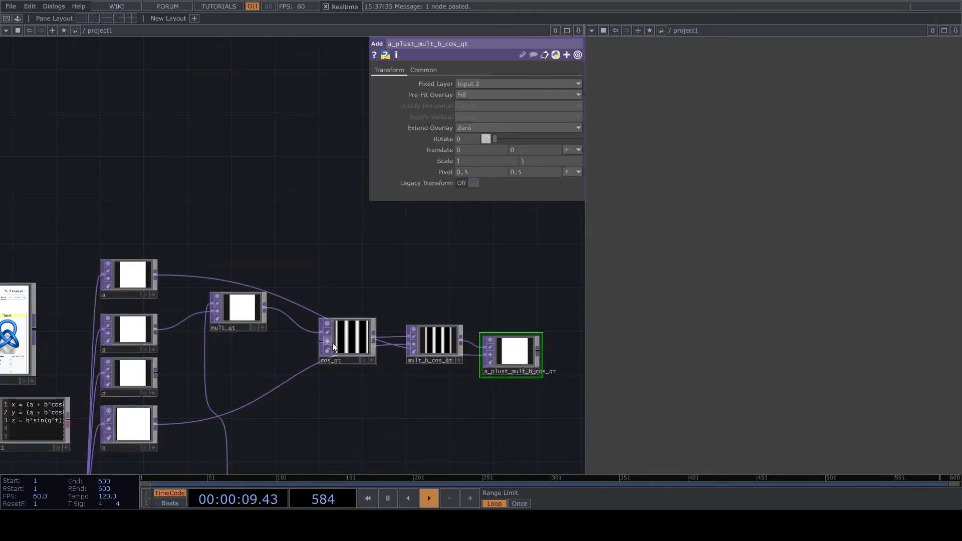
{"action": "left_click_drag", "start_coordinate": [325, 346], "coordinate": [303, 314]}
{"action": "left_click_drag", "start_coordinate": [417, 341], "coordinate": [394, 286]}
{"action": "left_click_drag", "start_coordinate": [512, 351], "coordinate": [450, 311]}
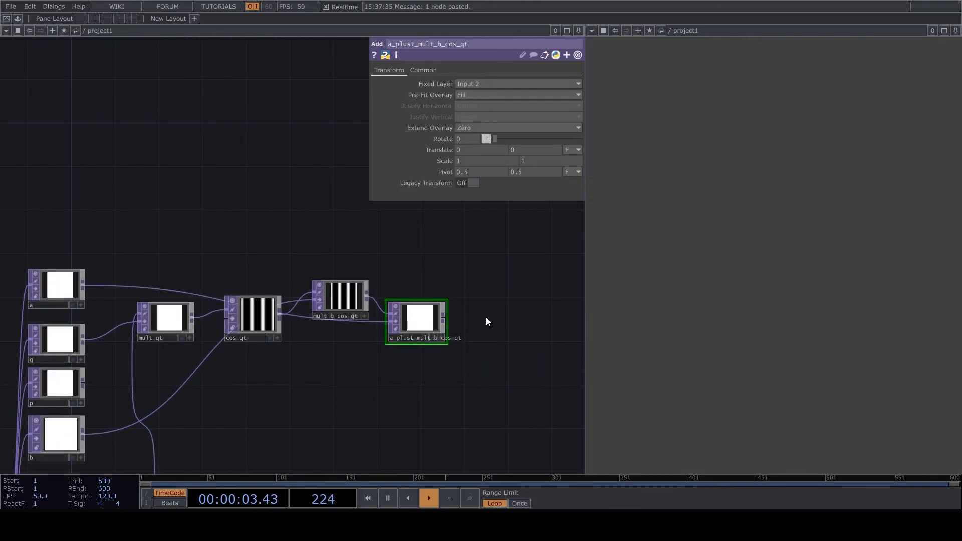
- Add a Null TOP after a_plust_mult_b_cos_qt and color its node yellow
{"action": "right_click", "coordinate": [445, 315]}
{"action": "left_click", "coordinate": [494, 311]}
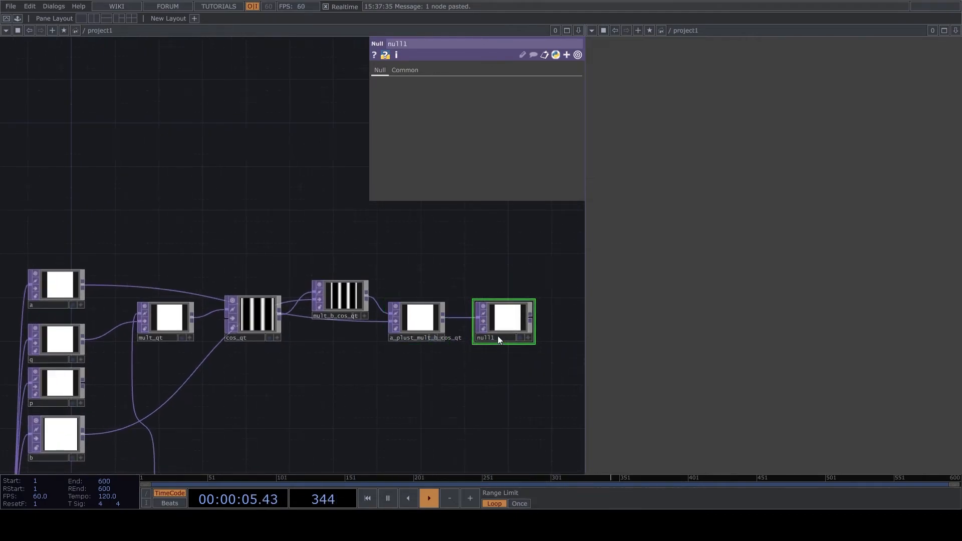
{"action": "scroll", "coordinate": [507, 329], "scroll_direction": "up", "scroll_amount": 5}
{"action": "left_click_drag", "start_coordinate": [440, 350], "coordinate": [464, 363]}
{"action": "middle_click_drag", "start_coordinate": [463, 363], "coordinate": [143, 362]}
{"action": "scroll", "coordinate": [142, 362], "scroll_direction": "up", "scroll_amount": 2}
{"action": "left_click_drag", "start_coordinate": [349, 362], "coordinate": [544, 302]}
{"action": "scroll", "coordinate": [161, 419], "scroll_direction": "up", "scroll_amount": 2}
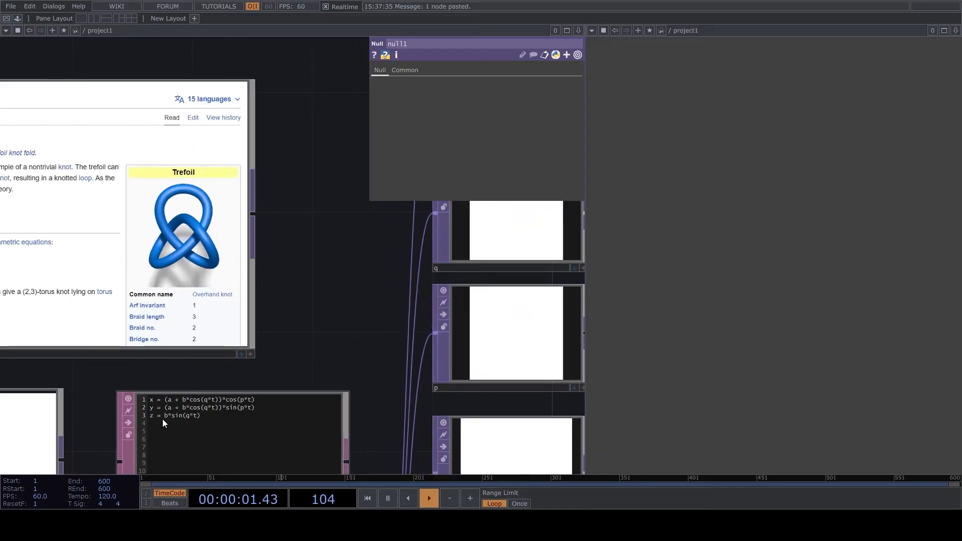
{"action": "scroll", "coordinate": [395, 306], "scroll_direction": "down", "scroll_amount": 1}
{"action": "left_click_drag", "start_coordinate": [395, 306], "coordinate": [107, 271]}
{"action": "scroll", "coordinate": [107, 271], "scroll_direction": "down", "scroll_amount": 4}
{"action": "scroll", "coordinate": [514, 230], "scroll_direction": "up", "scroll_amount": 4}
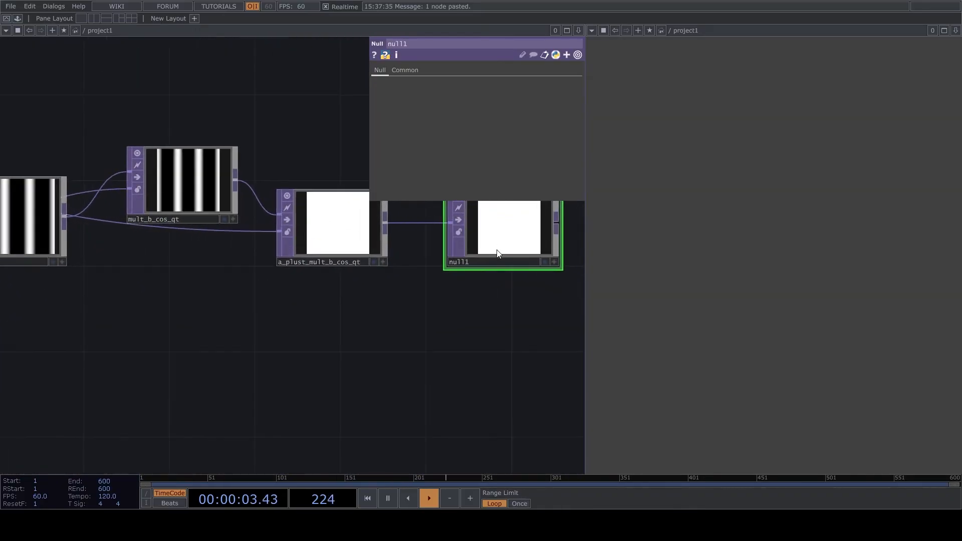
{"action": "key", "text": "c"}
{"action": "left_click", "coordinate": [37, 449]}
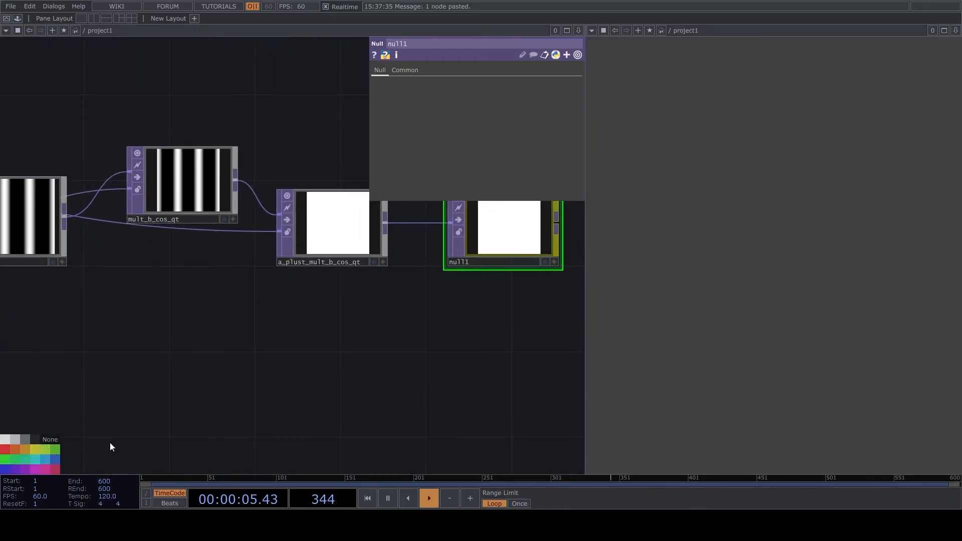
- Turn off the viewer of the yellow Null TOP and resize its node slightly
{"action": "left_click_drag", "start_coordinate": [313, 371], "coordinate": [215, 393]}
{"action": "scroll", "coordinate": [427, 231], "scroll_direction": "up", "scroll_amount": 4}
{"action": "left_click_drag", "start_coordinate": [295, 427], "coordinate": [185, 419]}
{"action": "scroll", "coordinate": [185, 419], "scroll_direction": "down", "scroll_amount": 5}
{"action": "scroll", "coordinate": [282, 298], "scroll_direction": "up", "scroll_amount": 2}
{"action": "left_click", "coordinate": [123, 271]}
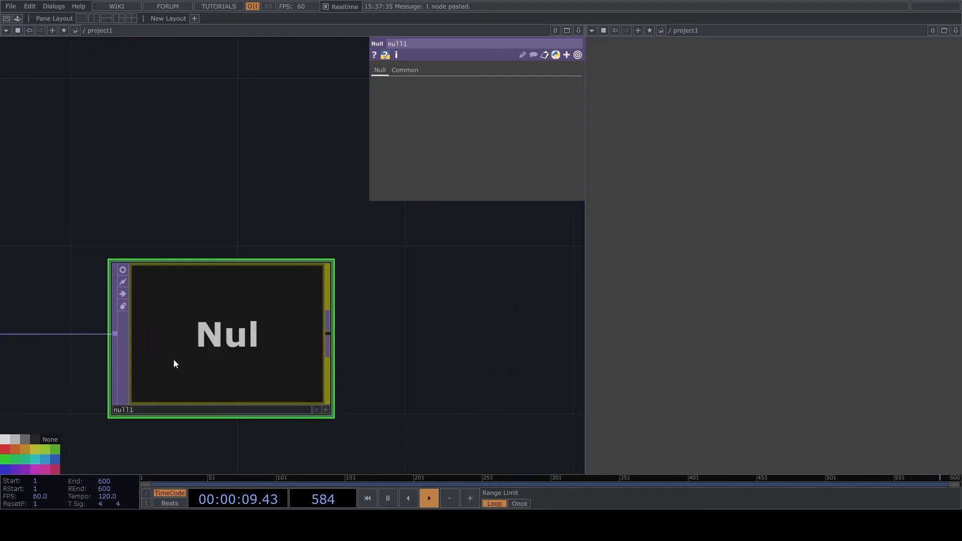
{"action": "left_click_drag", "start_coordinate": [334, 258], "coordinate": [320, 273]}
- Rename the yellow Null TOP to similar_part
{"action": "left_click", "coordinate": [165, 410]}
{"action": "left_click", "coordinate": [134, 413]}
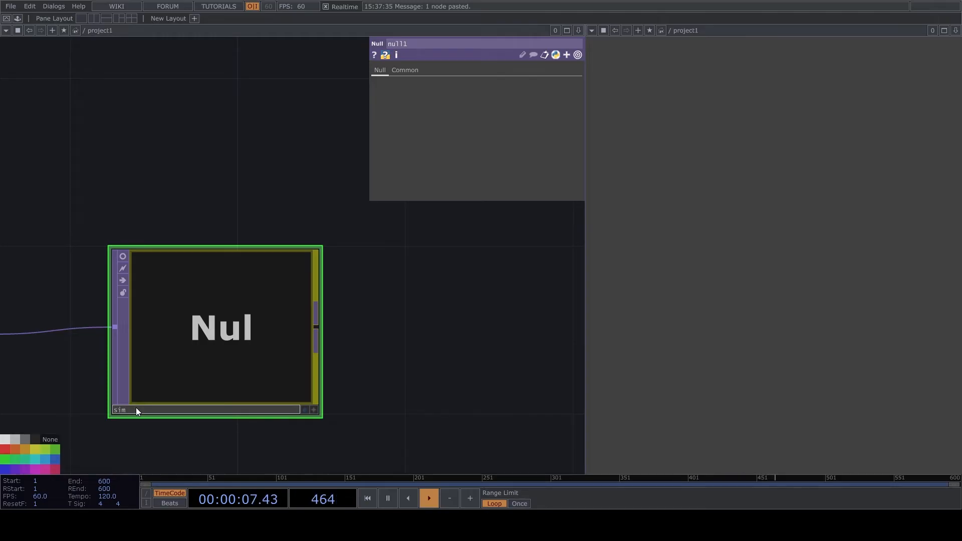
{"action": "type", "text": "similar_part"}
{"action": "key", "text": "Return"}
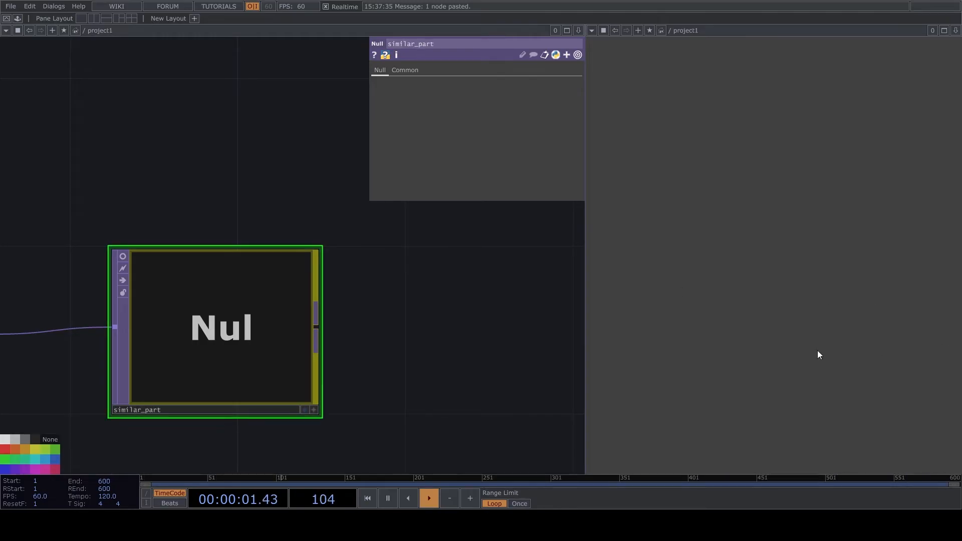
- Examine the x and y equations in the text1 DAT, especially the factors that use p*t
{"action": "scroll", "coordinate": [499, 383], "scroll_direction": "down", "scroll_amount": 6}
{"action": "left_click_drag", "start_coordinate": [288, 417], "coordinate": [612, 266]}
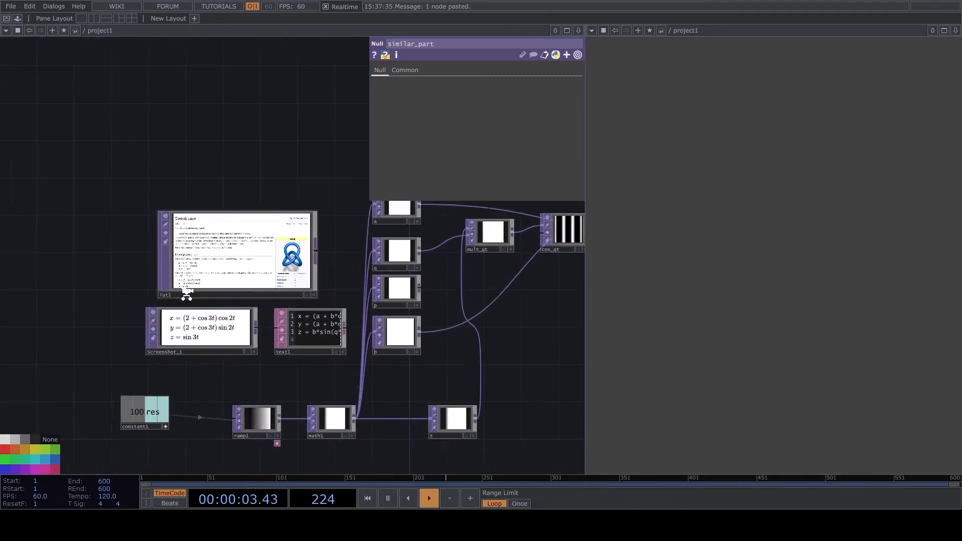
{"action": "scroll", "coordinate": [224, 383], "scroll_direction": "up", "scroll_amount": 6}
{"action": "left_click_drag", "start_coordinate": [524, 293], "coordinate": [403, 280]}
{"action": "scroll", "coordinate": [426, 326], "scroll_direction": "up", "scroll_amount": 4}
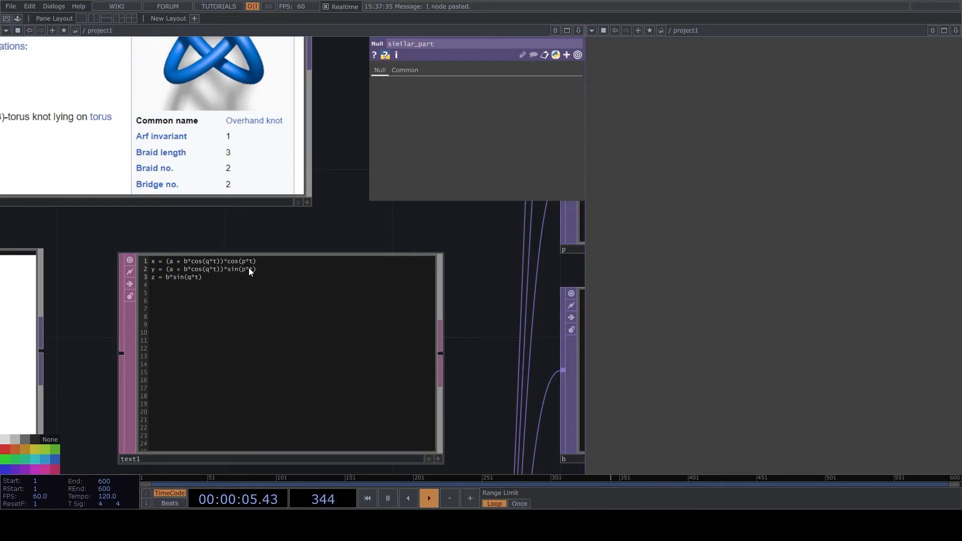
{"action": "scroll", "coordinate": [271, 218], "scroll_direction": "down", "scroll_amount": 5}
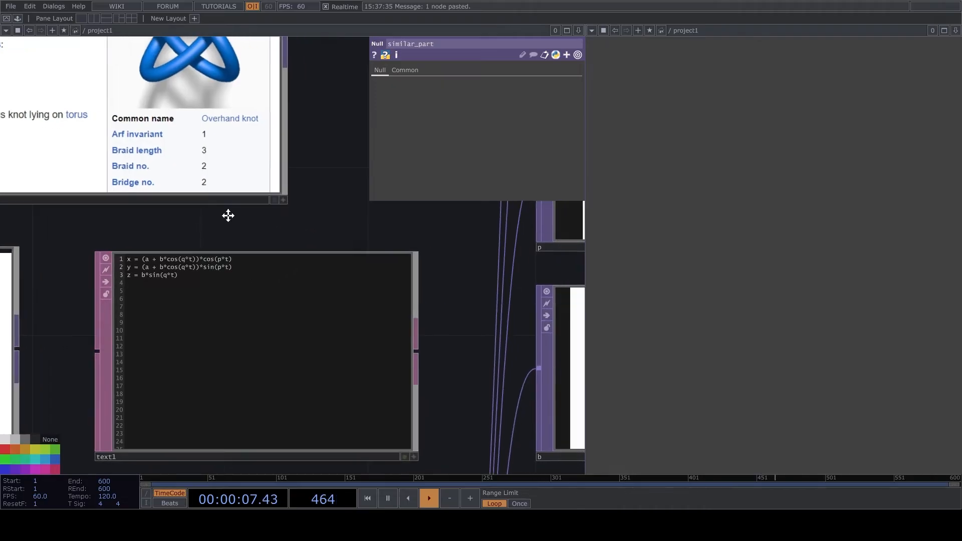
{"action": "scroll", "coordinate": [294, 222], "scroll_direction": "up", "scroll_amount": 3}
{"action": "left_click_drag", "start_coordinate": [203, 202], "coordinate": [384, 271]}
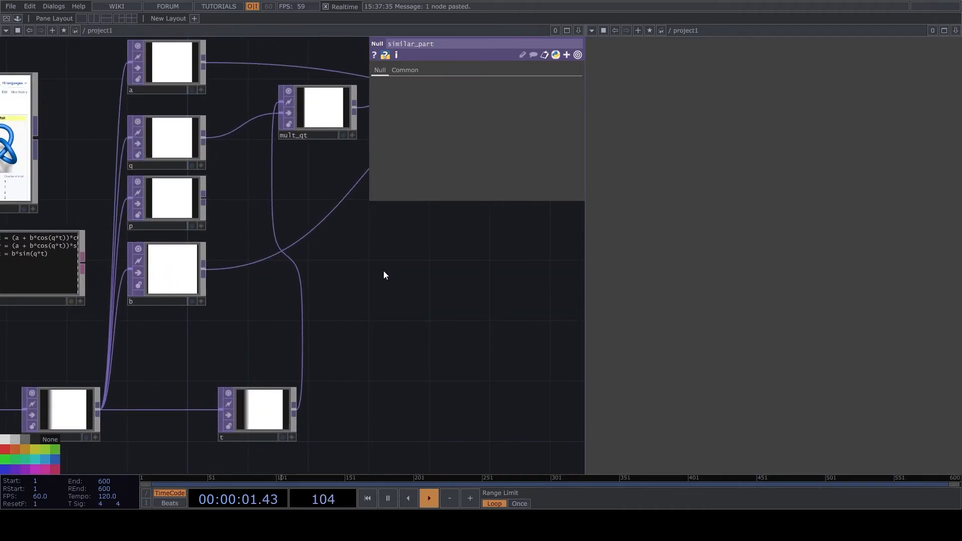
{"action": "left_click_drag", "start_coordinate": [203, 202], "coordinate": [368, 284]}
{"action": "key", "text": "ctrl+z"}
- Add a Multiply TOP after Constant TOP p and connect t as its second input
{"action": "left_click_drag", "start_coordinate": [431, 298], "coordinate": [397, 323]}
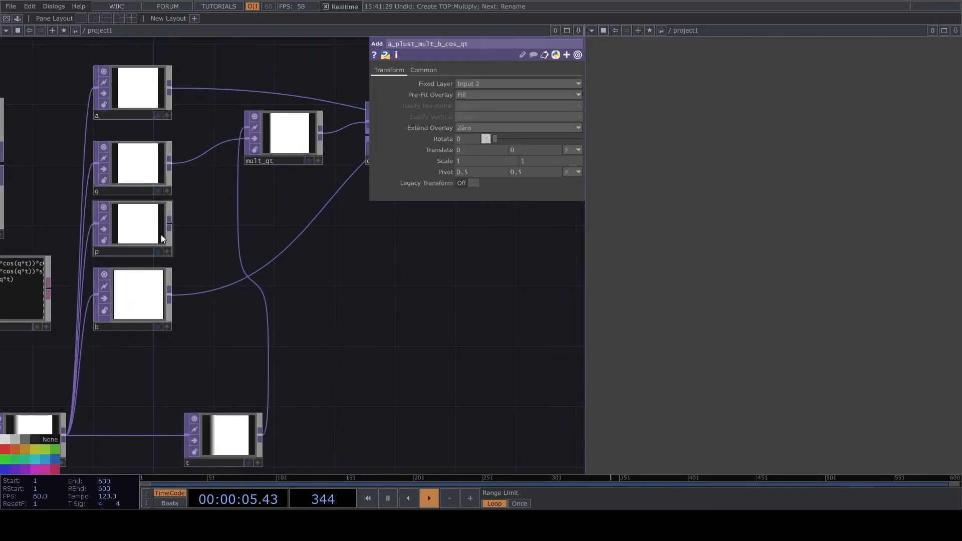
{"action": "left_click_drag", "start_coordinate": [169, 224], "coordinate": [324, 301]}
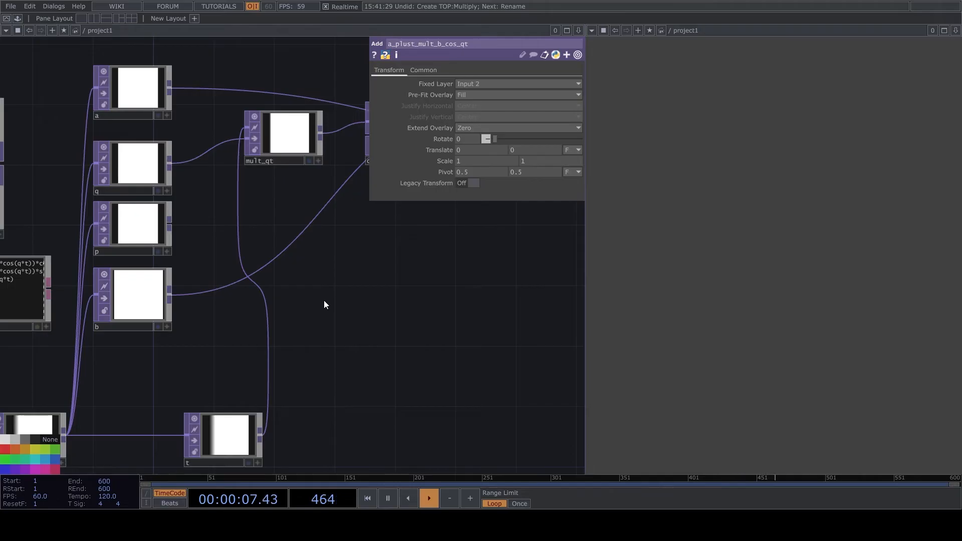
{"action": "left_click", "coordinate": [339, 295]}
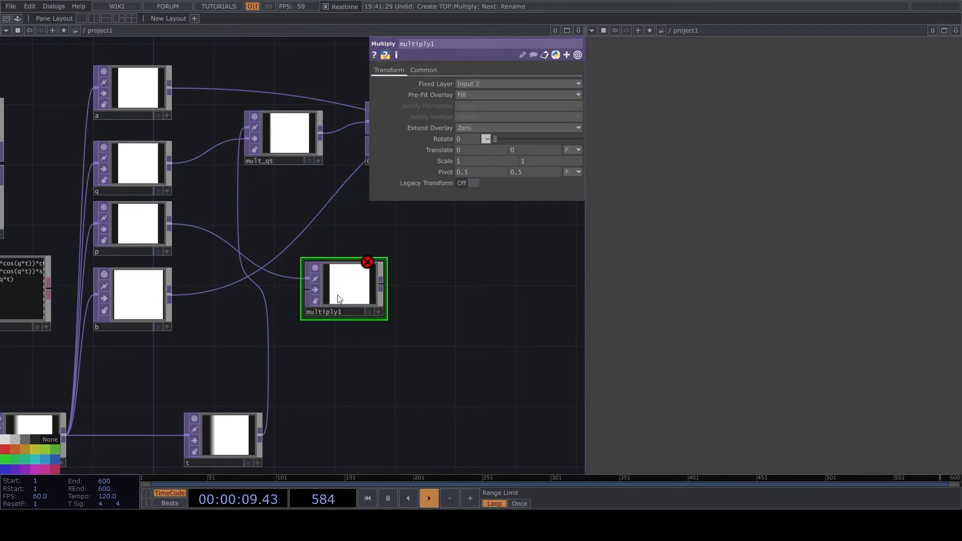
{"action": "left_click_drag", "start_coordinate": [263, 434], "coordinate": [397, 265]}
{"action": "scroll", "coordinate": [341, 378], "scroll_direction": "down", "scroll_amount": 5}
{"action": "scroll", "coordinate": [270, 315], "scroll_direction": "up", "scroll_amount": 5}
{"action": "right_click", "coordinate": [397, 264]}
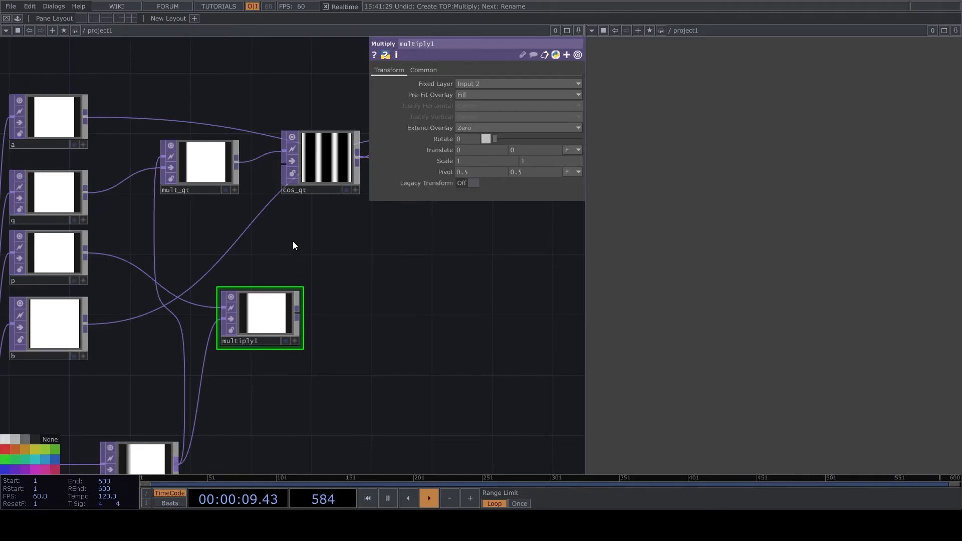
- Add a Function TOP after the p and t multiplication, with Function R set to Cosine and Angle Units to Radians
{"action": "left_click_drag", "start_coordinate": [297, 312], "coordinate": [318, 169]}
{"action": "left_click", "coordinate": [366, 258]}
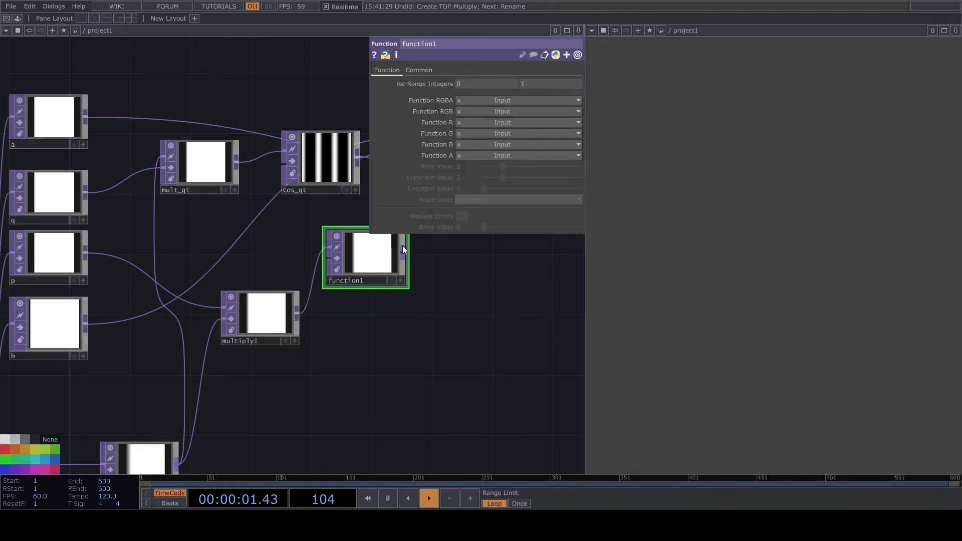
{"action": "left_click", "coordinate": [477, 123]}
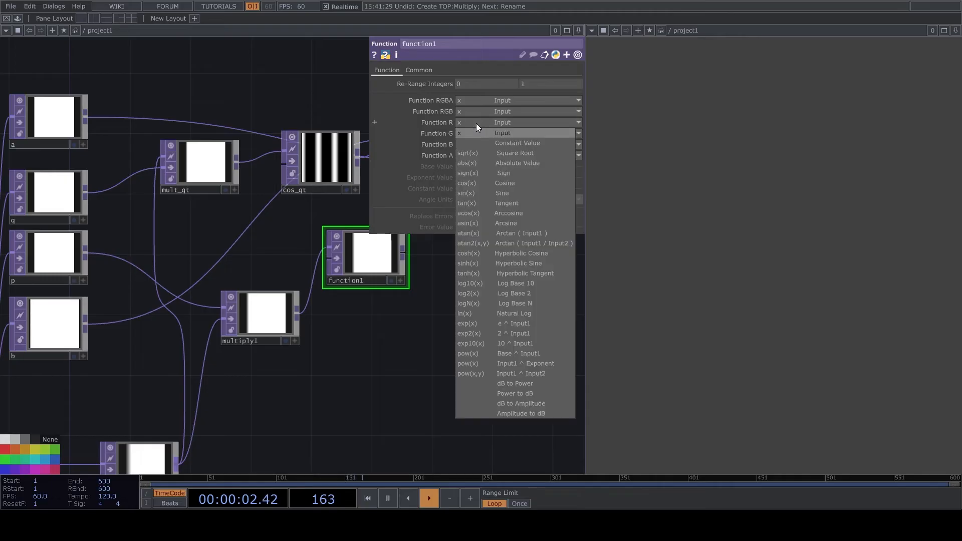
{"action": "left_click", "coordinate": [478, 183]}
{"action": "left_click", "coordinate": [466, 200]}
{"action": "left_click", "coordinate": [469, 220]}
- Duplicate the new cosine Function TOP and set the copy's Function R to Sine
{"action": "key", "text": "ctrl+c"}
{"action": "key", "text": "ctrl+v"}
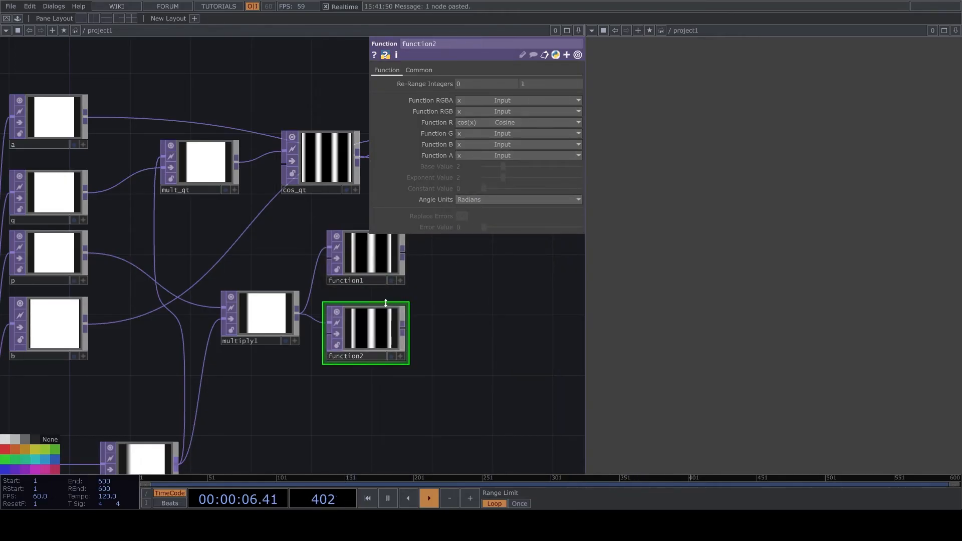
{"action": "left_click", "coordinate": [484, 123]}
{"action": "left_click", "coordinate": [471, 194]}
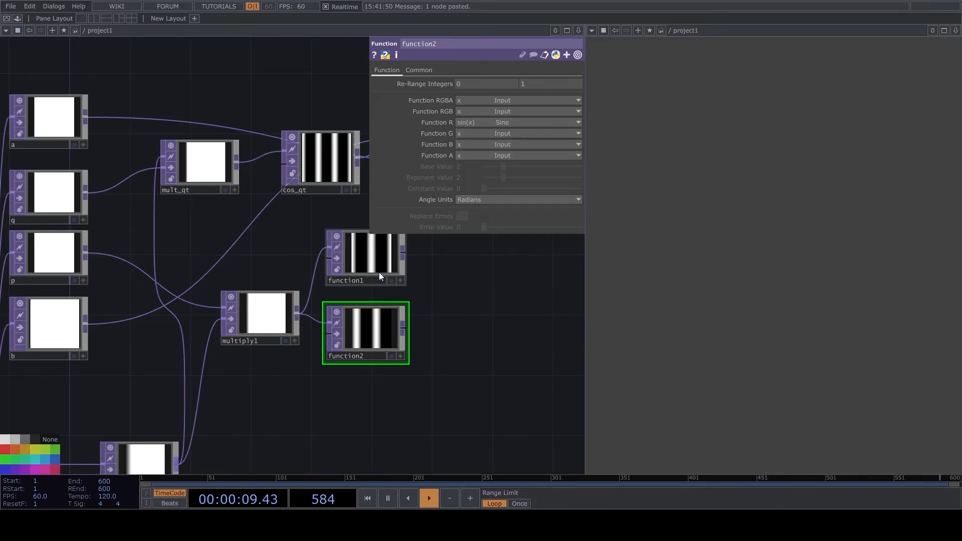
- Rename the new cosine Function TOP to cos_pt and the sine Function TOP to sin_pt
{"action": "left_click", "coordinate": [365, 278]}
{"action": "type", "text": "cis"}
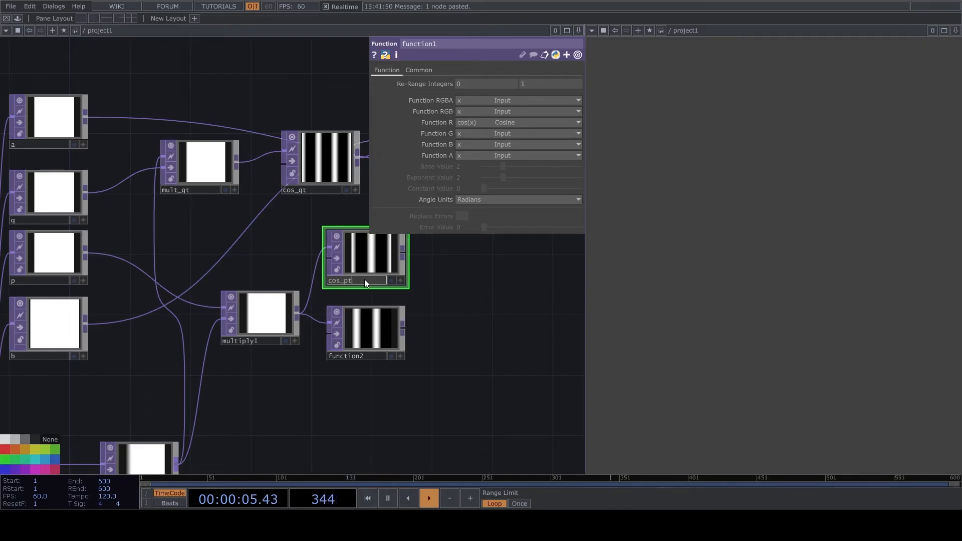
{"action": "left_click", "coordinate": [379, 357]}
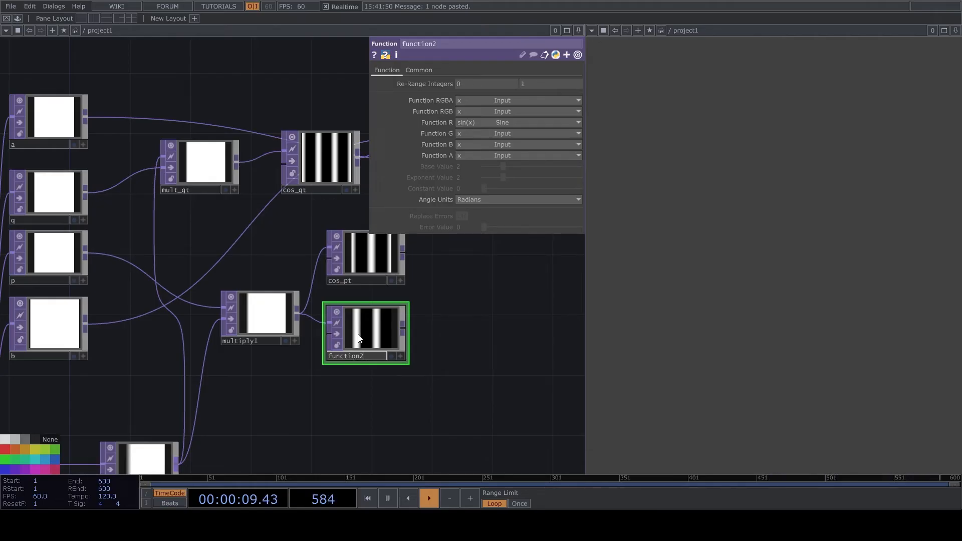
{"action": "key", "text": "BackSpace"}
{"action": "key", "text": "BackSpace"}
{"action": "key", "text": "BackSpace"}
{"action": "key", "text": "BackSpace"}
{"action": "key", "text": "BackSpace"}
{"action": "key", "text": "BackSpace"}
{"action": "key", "text": "BackSpace"}
{"action": "key", "text": "BackSpace"}
{"action": "key", "text": "BackSpace"}
{"action": "type", "text": "sin_pt"}
{"action": "key", "text": "Return"}
- Rename the Multiply TOP that combines p and t to mult_pt
{"action": "left_click", "coordinate": [267, 334]}
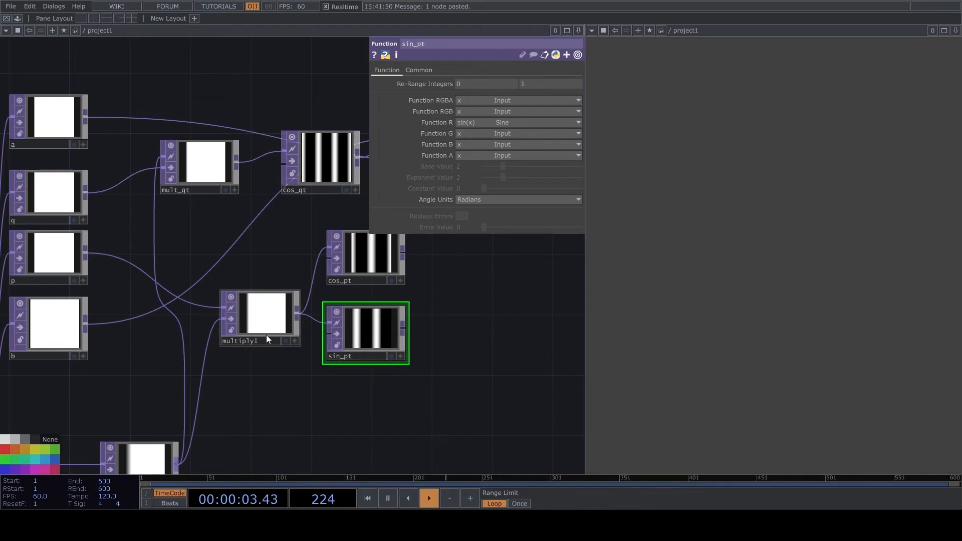
{"action": "double_click", "coordinate": [267, 342]}
{"action": "type", "text": "mu"}
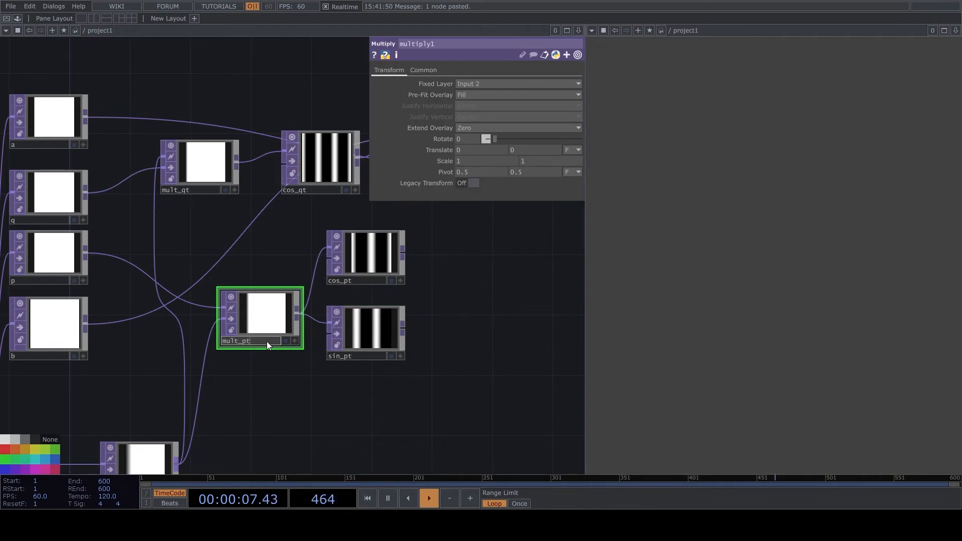
{"action": "type", "text": "lt_pt"}
{"action": "key", "text": "Return"}
- Examine the equations in the text1 DAT to see how the shared part combines with cos(p*t) and sin(p*t)
{"action": "scroll", "coordinate": [306, 296], "scroll_direction": "down", "scroll_amount": 3}
{"action": "middle_click_drag", "start_coordinate": [307, 299], "coordinate": [341, 302]}
{"action": "left_click_drag", "start_coordinate": [341, 303], "coordinate": [404, 302]}
{"action": "middle_click_drag", "start_coordinate": [61, 333], "coordinate": [110, 347]}
{"action": "left_click_drag", "start_coordinate": [141, 384], "coordinate": [144, 394]}
{"action": "middle_click_drag", "start_coordinate": [116, 361], "coordinate": [182, 361]}
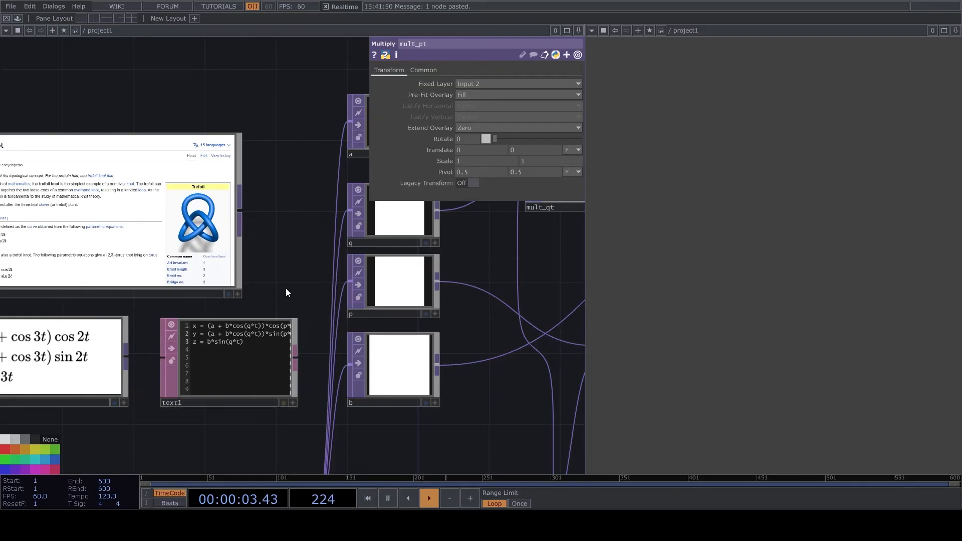
{"action": "scroll", "coordinate": [246, 325], "scroll_direction": "up", "scroll_amount": 2}
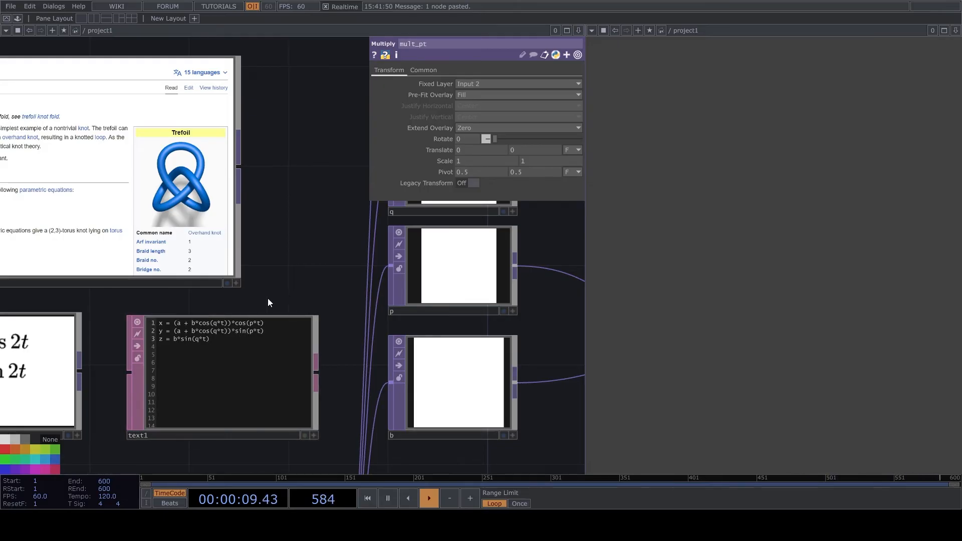
{"action": "left_click_drag", "start_coordinate": [280, 272], "coordinate": [193, 272]}
- Add a Multiply TOP after similar_part and connect cos_pt as its second input
{"action": "scroll", "coordinate": [224, 324], "scroll_direction": "down", "scroll_amount": 6}
{"action": "left_click_drag", "start_coordinate": [494, 307], "coordinate": [372, 307]}
{"action": "left_click_drag", "start_coordinate": [438, 306], "coordinate": [387, 309]}
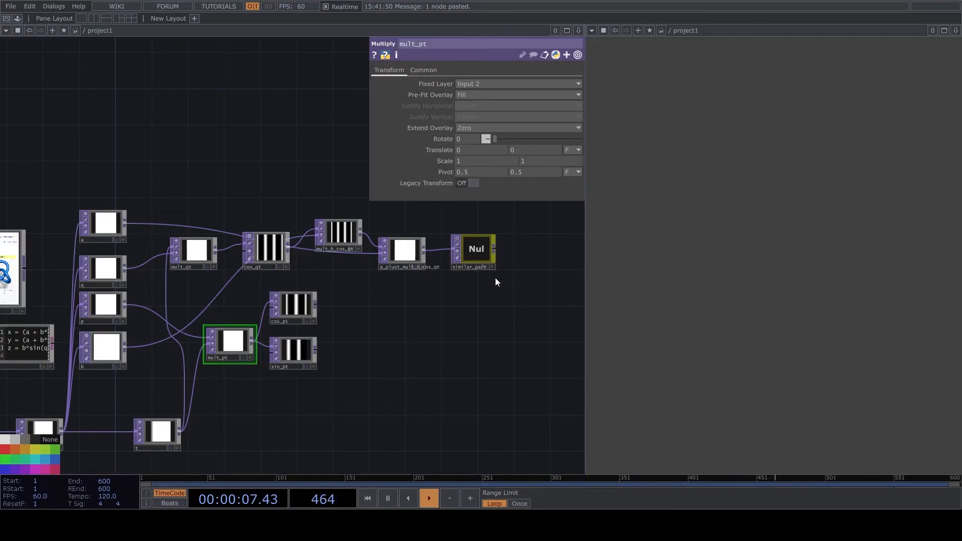
{"action": "left_click", "coordinate": [523, 275]}
{"action": "left_click_drag", "start_coordinate": [315, 307], "coordinate": [502, 284]}
{"action": "left_click_drag", "start_coordinate": [403, 339], "coordinate": [280, 346]}
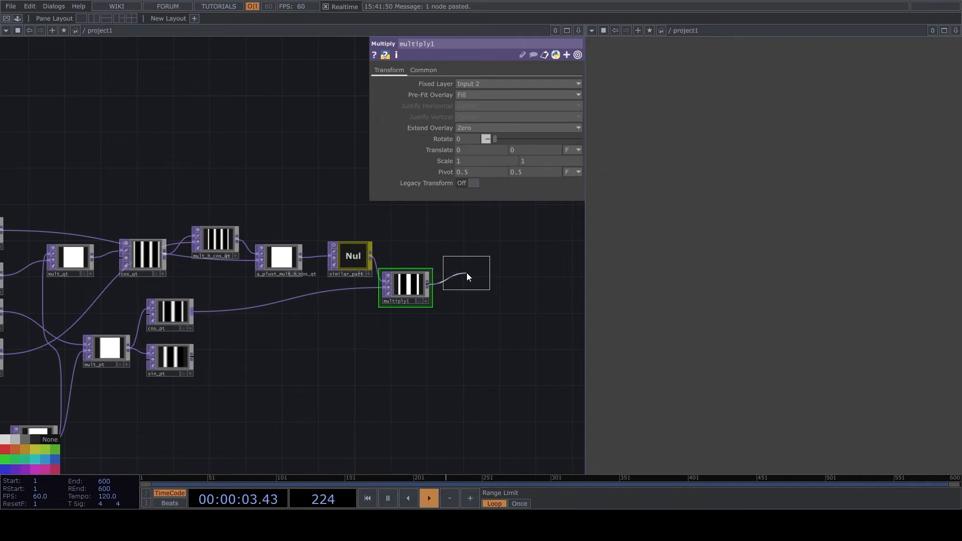
- Add a Null TOP after the multiplication of similar_part and cos_pt, and color its node red
{"action": "left_click", "coordinate": [469, 296]}
{"action": "mouse_move", "coordinate": [31, 463]}
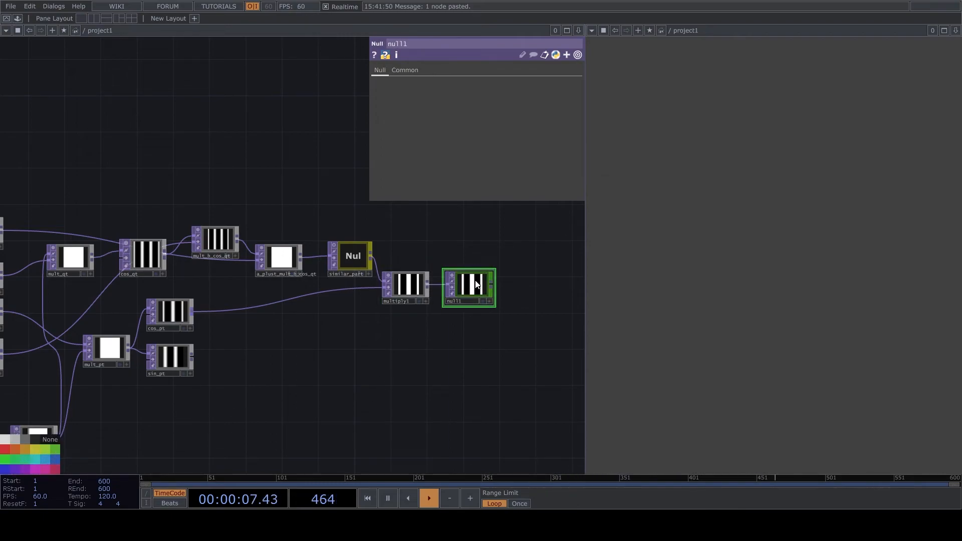
{"action": "left_click", "coordinate": [5, 450]}
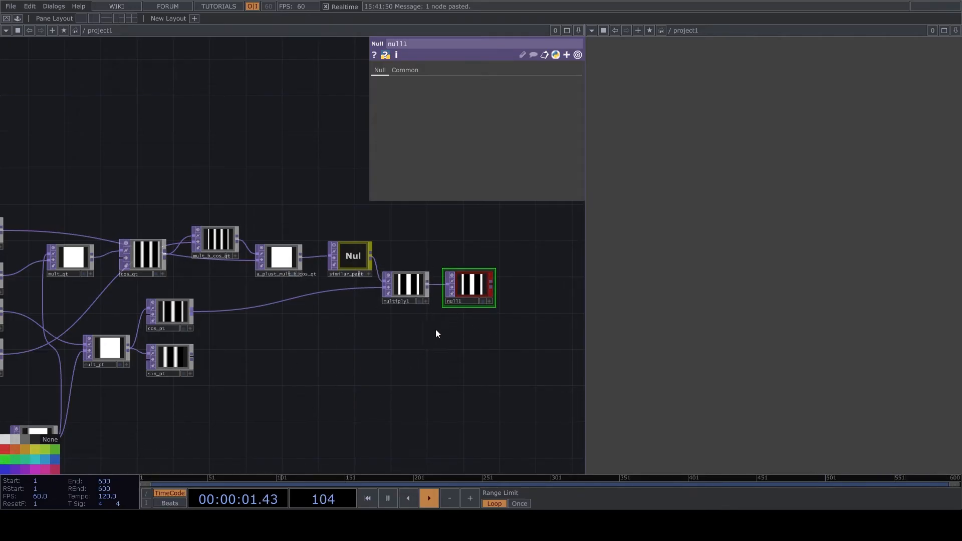
- Duplicate the multiply1 TOP and connect similar_part and sin_pt as the copy's two inputs
{"action": "left_click", "coordinate": [400, 293]}
{"action": "key", "text": "ctrl+c"}
{"action": "key", "text": "ctrl+v"}
{"action": "left_click", "coordinate": [406, 351]}
{"action": "left_click_drag", "start_coordinate": [195, 356], "coordinate": [254, 318]}
{"action": "left_click_drag", "start_coordinate": [249, 381], "coordinate": [201, 388]}
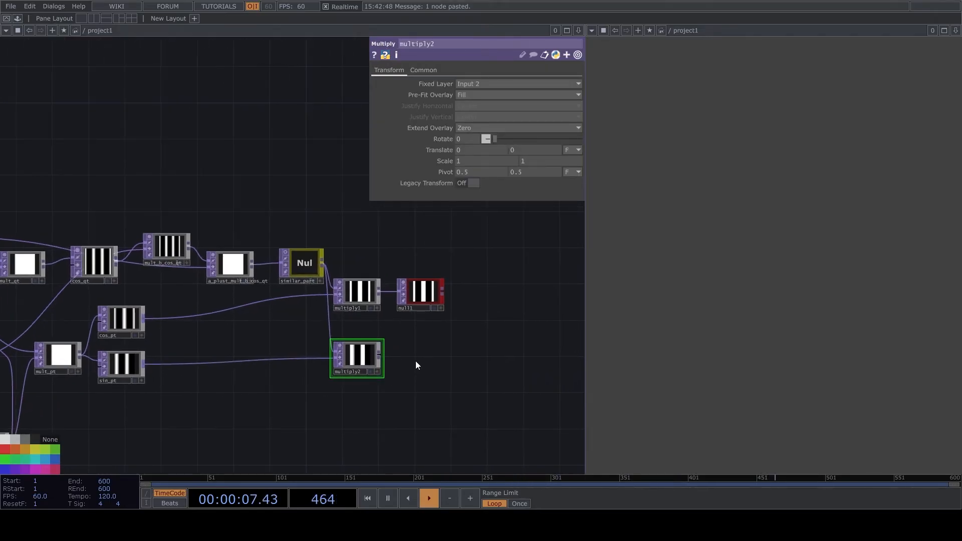
- Add a Null TOP after the multiplication of similar_part and sin_pt, and color its node green
{"action": "scroll", "coordinate": [396, 356], "scroll_direction": "up", "scroll_amount": 3}
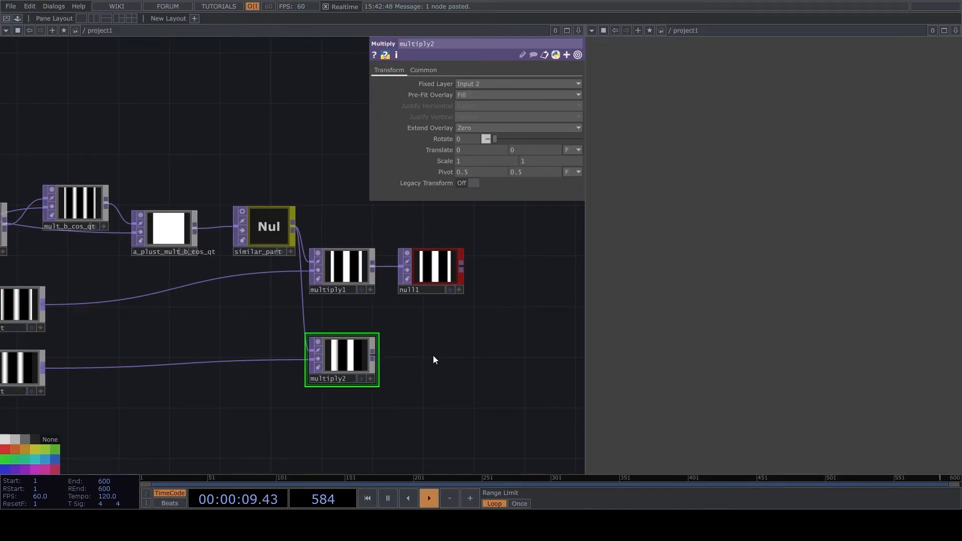
{"action": "left_click", "coordinate": [394, 305]}
{"action": "left_click", "coordinate": [440, 368]}
{"action": "left_click_drag", "start_coordinate": [441, 368], "coordinate": [430, 354]}
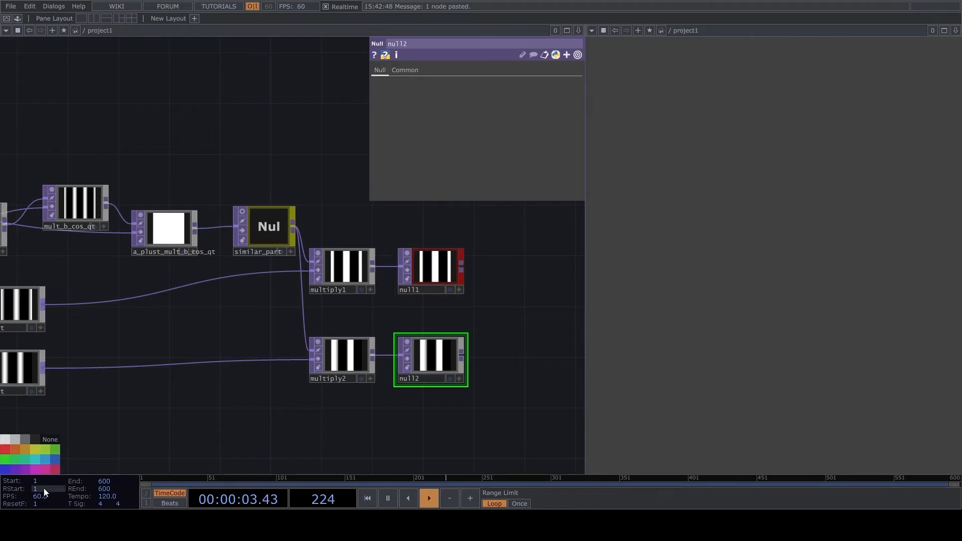
{"action": "left_click_drag", "start_coordinate": [396, 324], "coordinate": [279, 333]}
- Add a Reorder TOP with the red Null as its first input and the green Null as its second
{"action": "left_click", "coordinate": [345, 275]}
{"action": "right_click", "coordinate": [434, 314]}
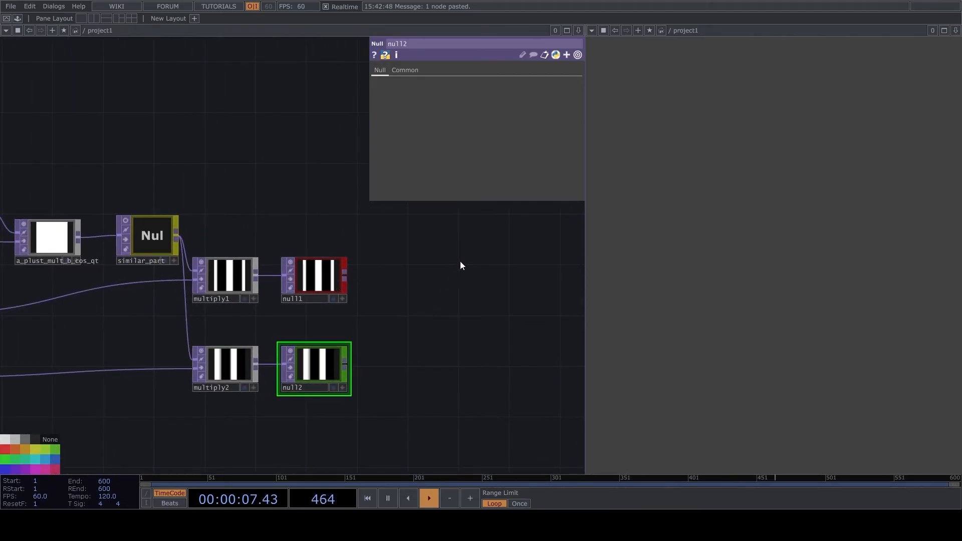
{"action": "left_click", "coordinate": [443, 323]}
{"action": "left_click", "coordinate": [345, 364]}
{"action": "left_click", "coordinate": [398, 316]}
- Set the Reorder TOP's pixel format to 32-bit float (RGB)
{"action": "left_click", "coordinate": [417, 70]}
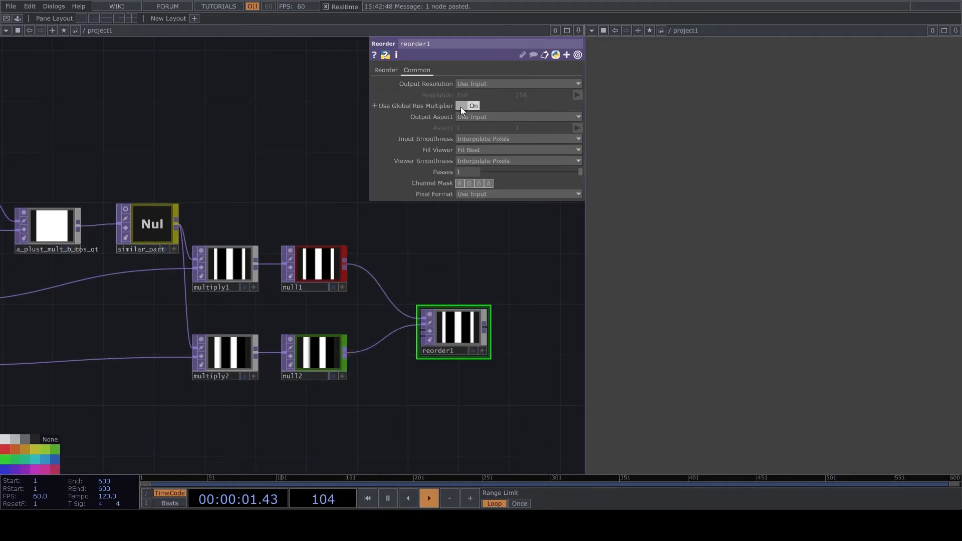
{"action": "left_click", "coordinate": [503, 194]}
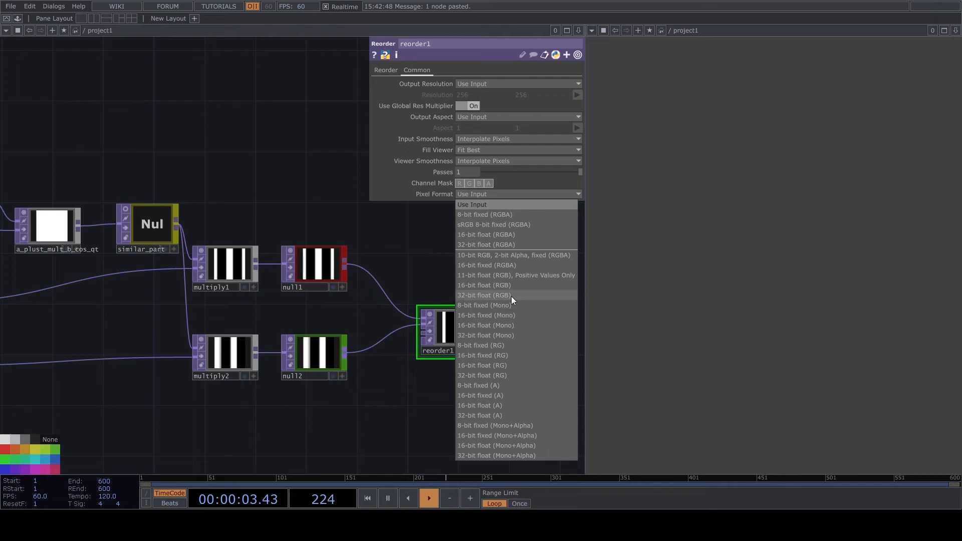
{"action": "left_click", "coordinate": [511, 297]}
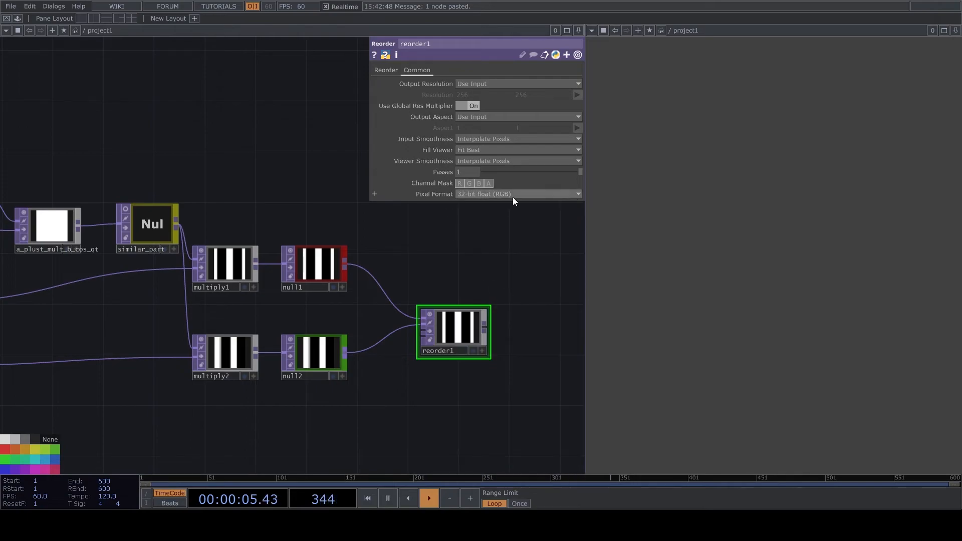
- Set the Reorder TOP's green output to Input 2 and its blue output to Input 3
{"action": "left_click", "coordinate": [381, 70]}
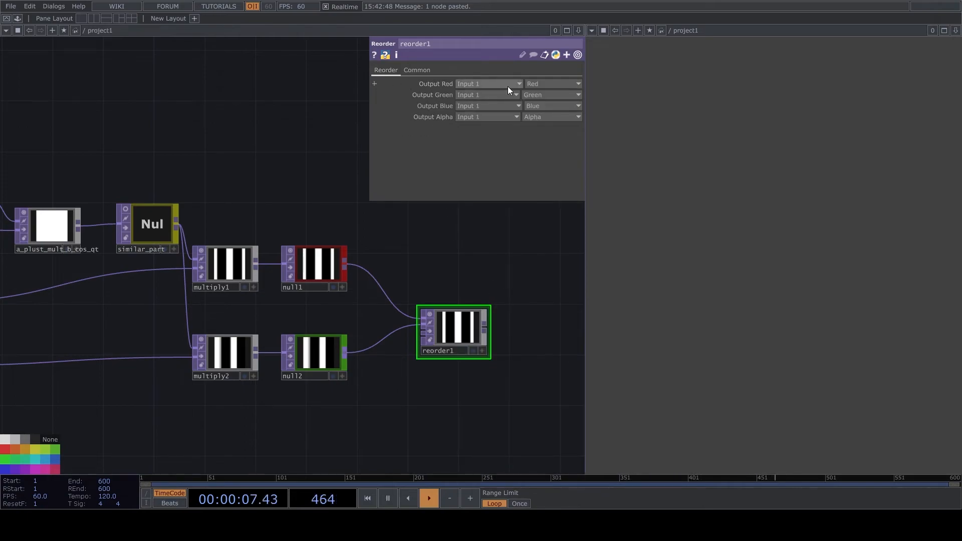
{"action": "left_click", "coordinate": [493, 95]}
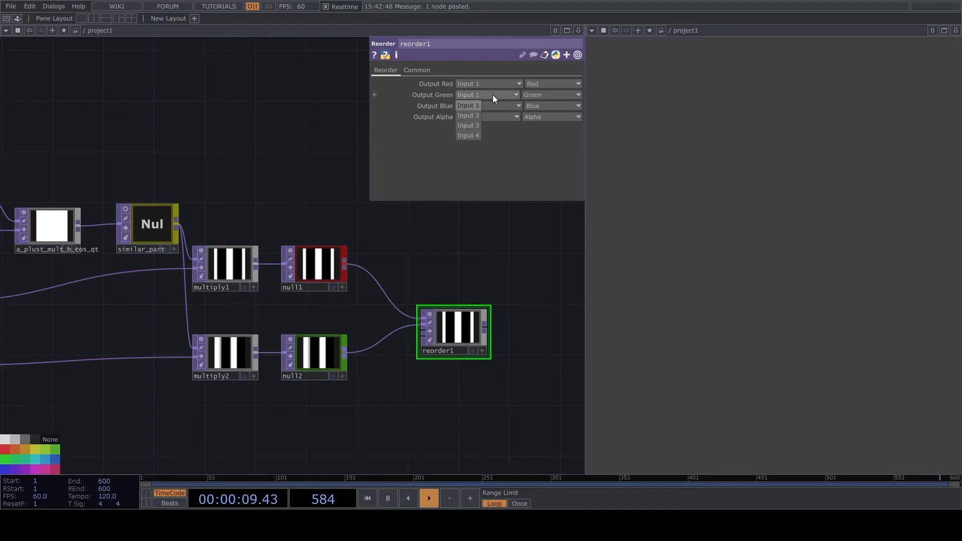
{"action": "left_click", "coordinate": [470, 117]}
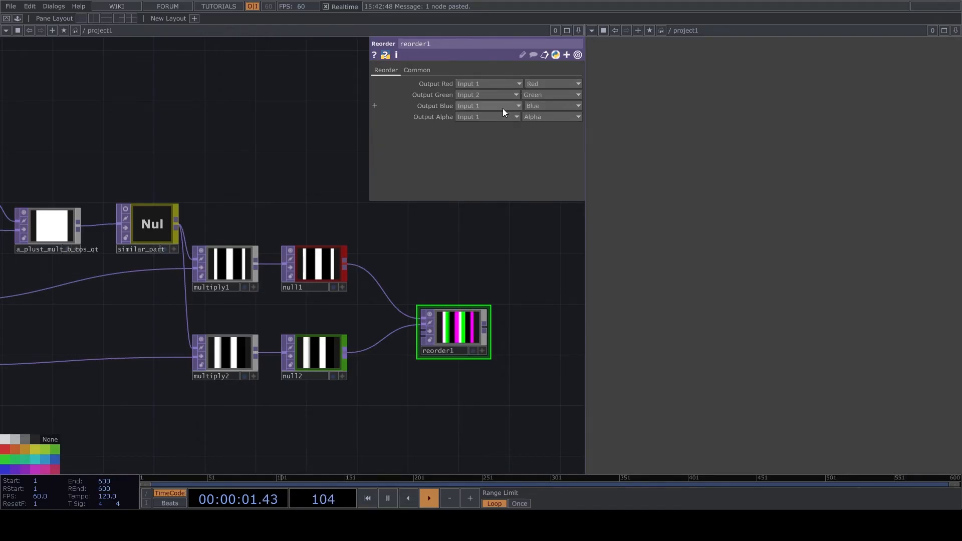
{"action": "left_click", "coordinate": [487, 116]}
{"action": "left_click", "coordinate": [472, 135]}
- Examine the z equation in the text1 DAT and which existing nodes can supply its terms
{"action": "scroll", "coordinate": [359, 306], "scroll_direction": "down", "scroll_amount": 3}
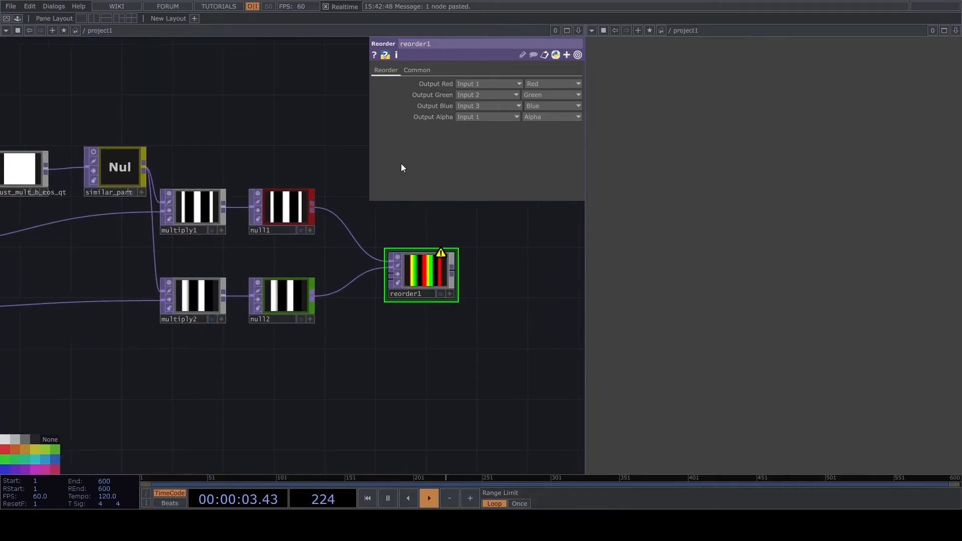
{"action": "left_click_drag", "start_coordinate": [359, 306], "coordinate": [436, 294]}
{"action": "scroll", "coordinate": [266, 283], "scroll_direction": "down", "scroll_amount": 3}
{"action": "scroll", "coordinate": [119, 267], "scroll_direction": "up", "scroll_amount": 4}
{"action": "scroll", "coordinate": [256, 299], "scroll_direction": "down", "scroll_amount": 3}
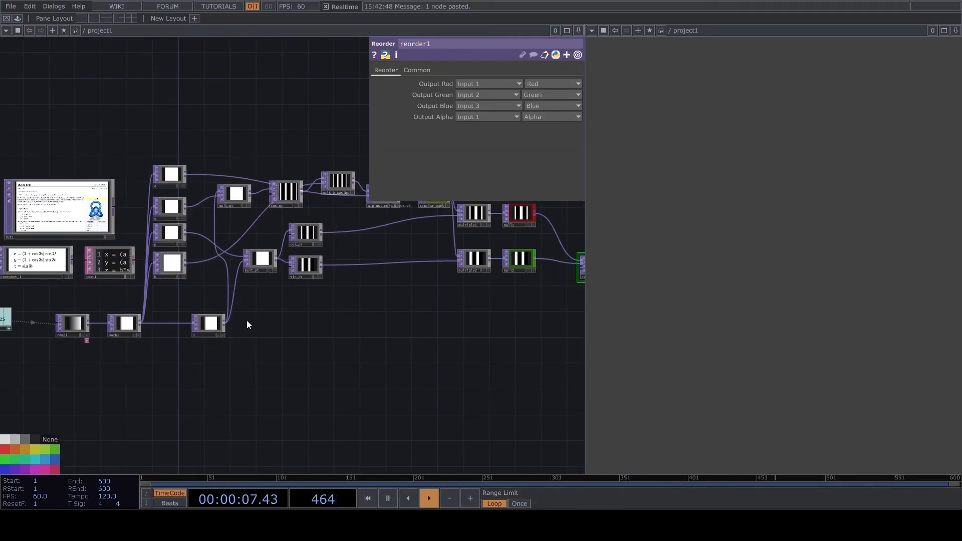
{"action": "scroll", "coordinate": [109, 267], "scroll_direction": "up", "scroll_amount": 3}
{"action": "scroll", "coordinate": [101, 253], "scroll_direction": "up", "scroll_amount": 2}
{"action": "left_click_drag", "start_coordinate": [346, 339], "coordinate": [173, 371]}
{"action": "scroll", "coordinate": [122, 347], "scroll_direction": "down", "scroll_amount": 3}
{"action": "scroll", "coordinate": [123, 347], "scroll_direction": "down", "scroll_amount": 1}
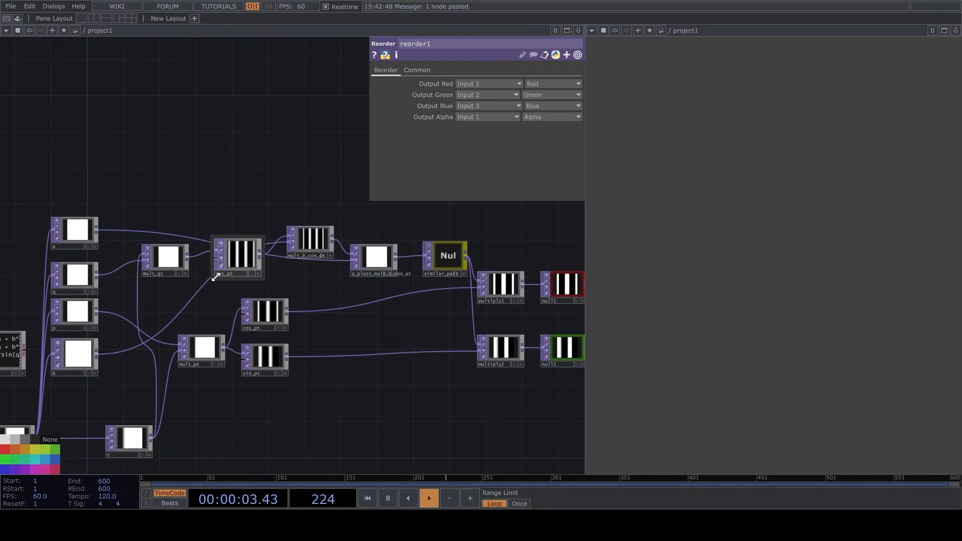
{"action": "left_click_drag", "start_coordinate": [208, 301], "coordinate": [295, 281]}
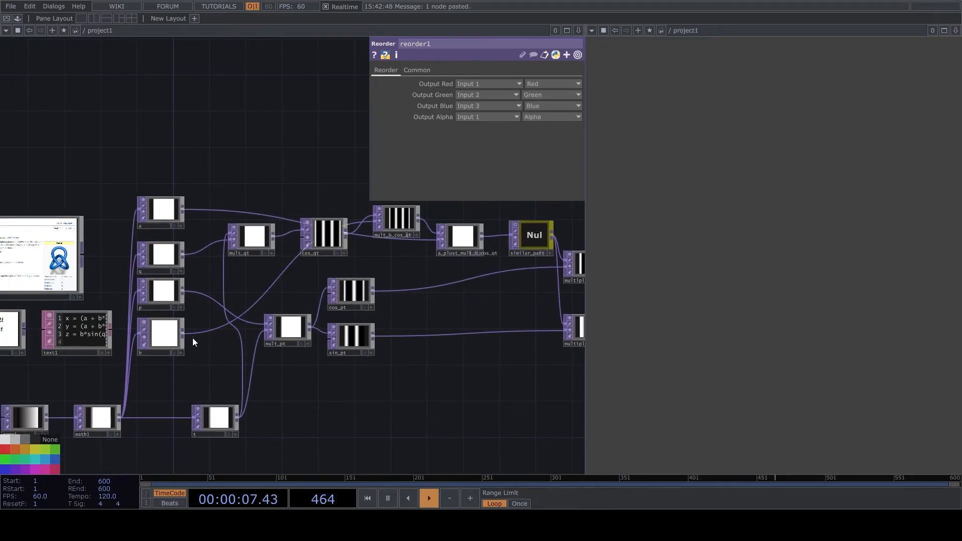
{"action": "scroll", "coordinate": [12, 350], "scroll_direction": "up", "scroll_amount": 3}
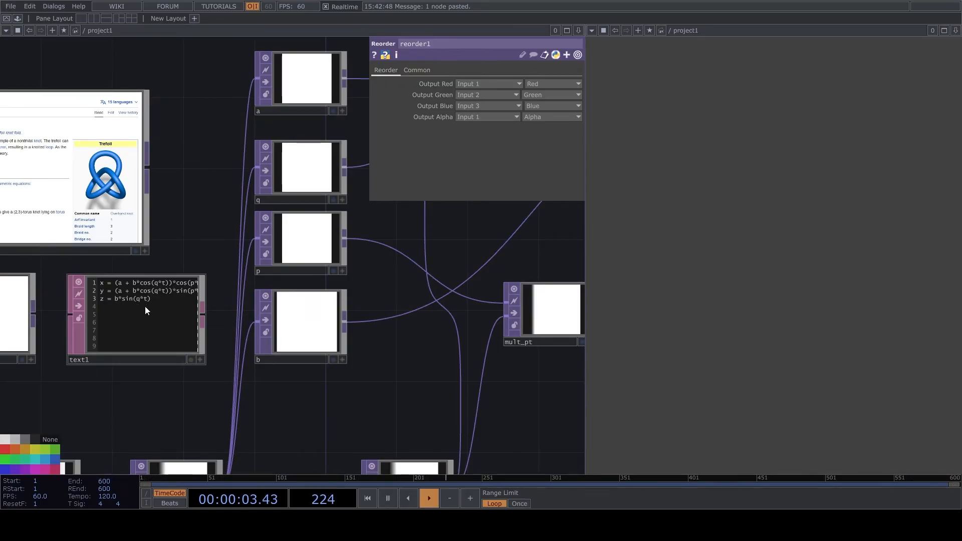
{"action": "scroll", "coordinate": [366, 366], "scroll_direction": "down", "scroll_amount": 4}
{"action": "scroll", "coordinate": [359, 261], "scroll_direction": "up", "scroll_amount": 3}
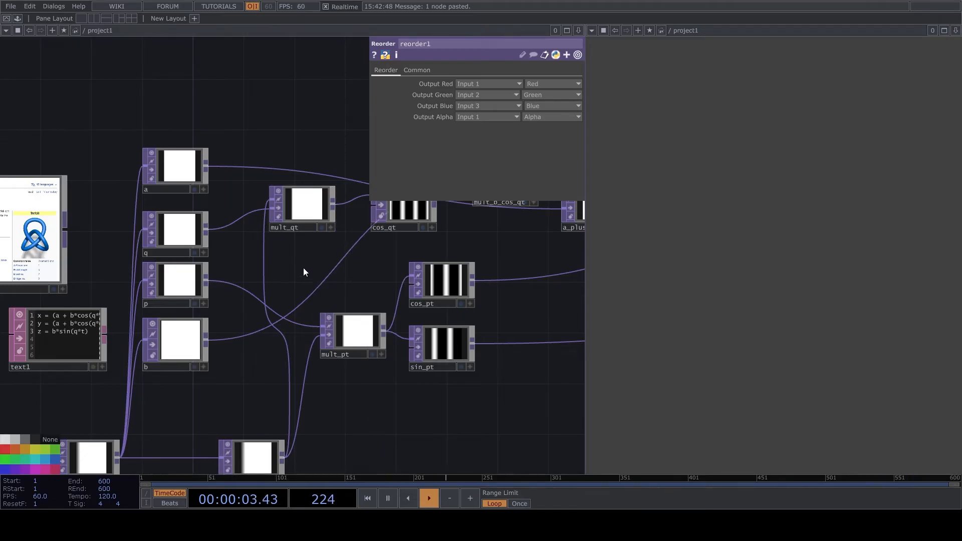
- Add a Function TOP after mult_qt with Function R set to sin(x) and angle units in Radians
{"action": "left_click", "coordinate": [333, 205]}
{"action": "left_click", "coordinate": [435, 429]}
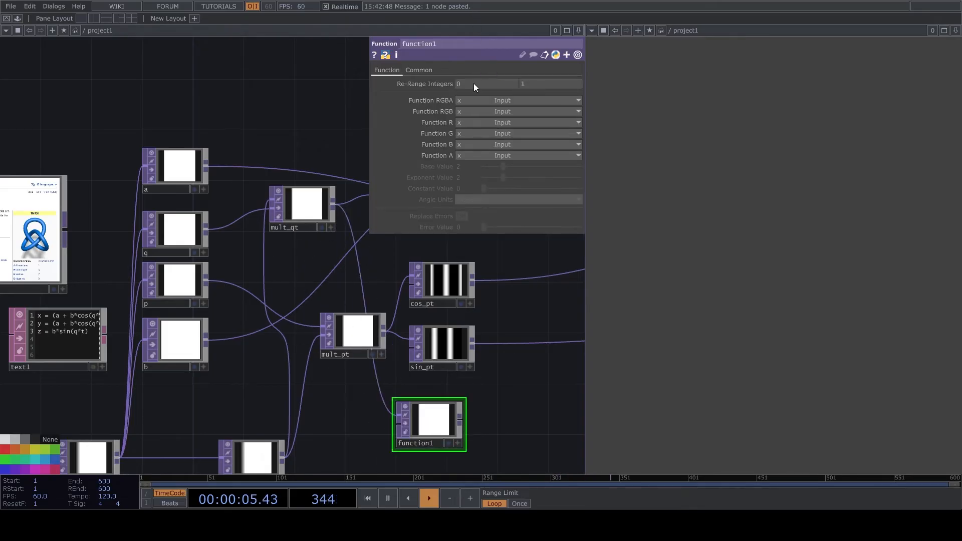
{"action": "left_click", "coordinate": [472, 124]}
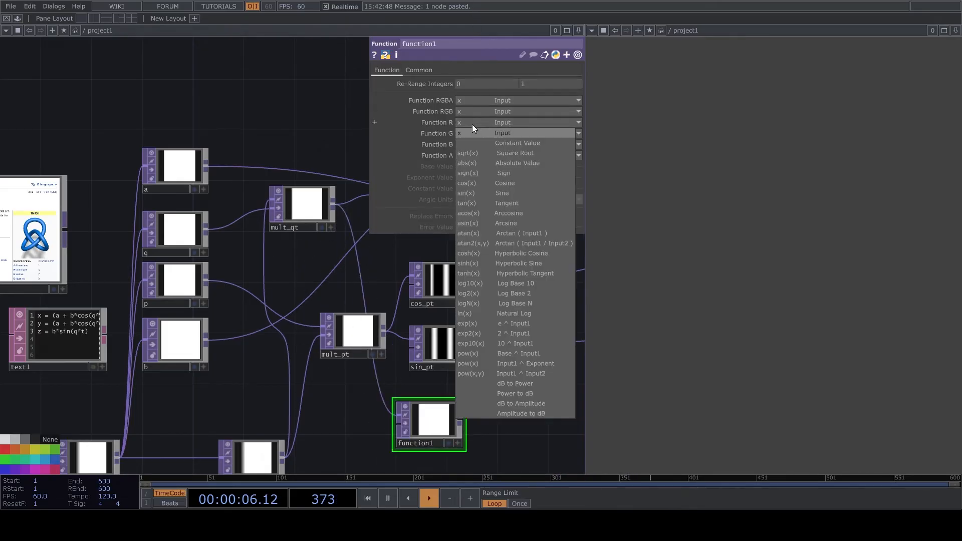
{"action": "left_click", "coordinate": [489, 194]}
{"action": "left_click", "coordinate": [479, 200]}
{"action": "left_click", "coordinate": [469, 220]}
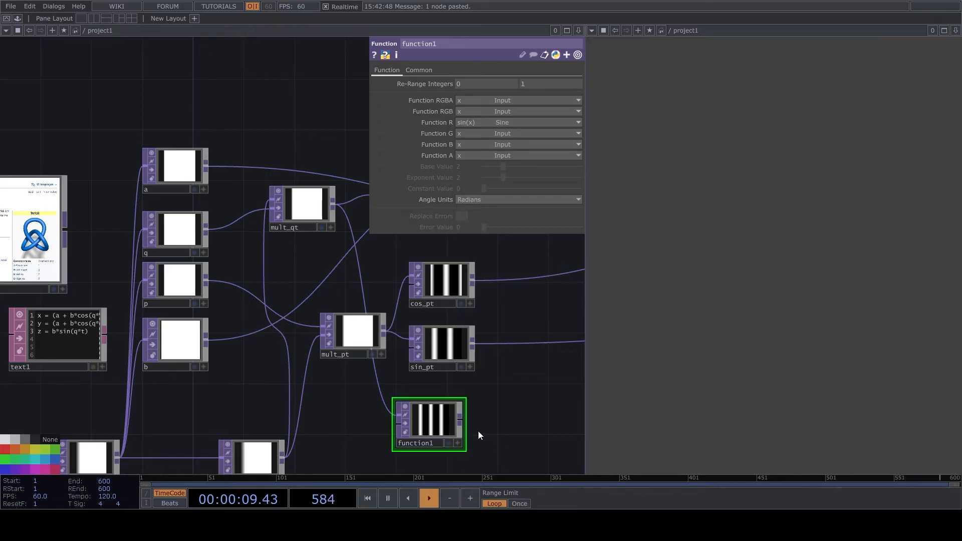
- Add a Multiply TOP that takes b as its first input and the new sine Function TOP as its second
{"action": "scroll", "coordinate": [57, 351], "scroll_direction": "up", "scroll_amount": 2}
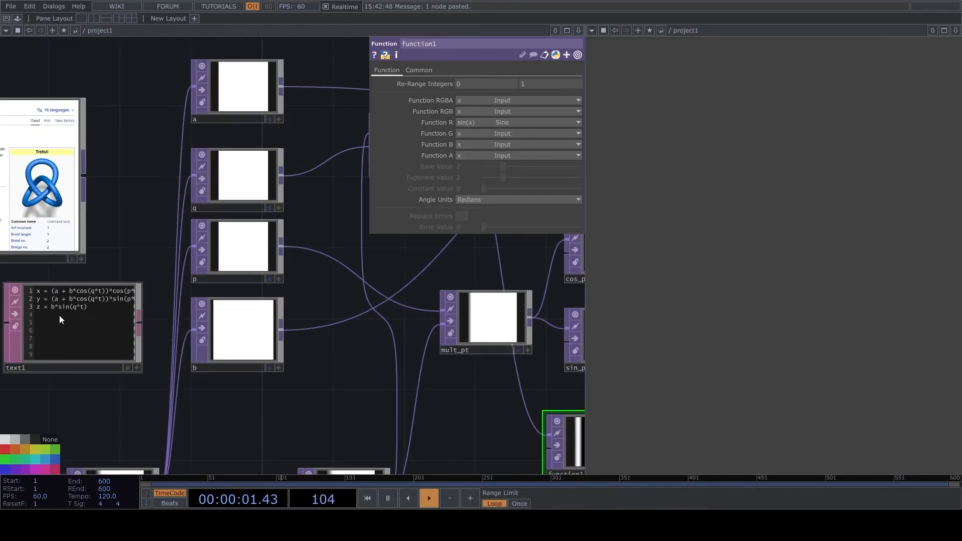
{"action": "scroll", "coordinate": [75, 314], "scroll_direction": "down", "scroll_amount": 3}
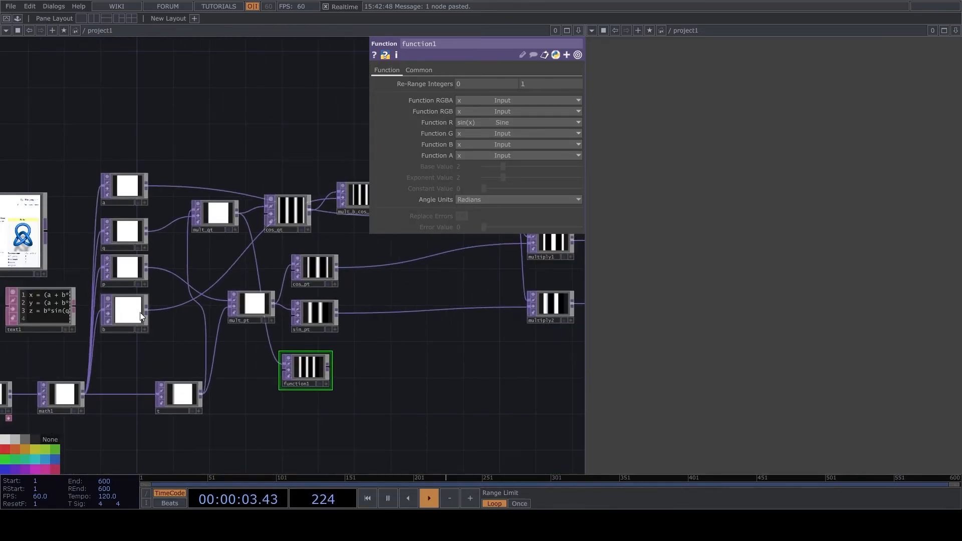
{"action": "left_click", "coordinate": [372, 362]}
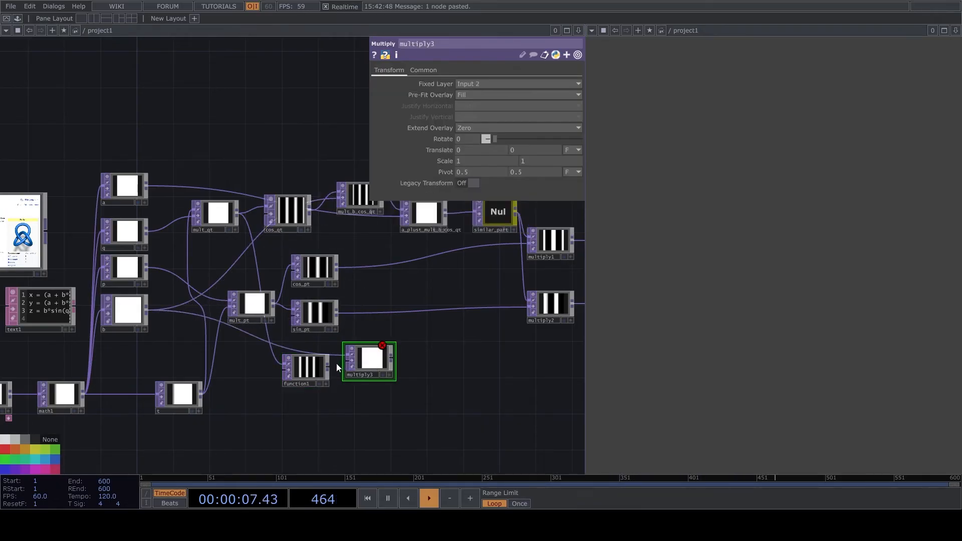
{"action": "left_click_drag", "start_coordinate": [329, 366], "coordinate": [348, 361]}
{"action": "scroll", "coordinate": [316, 360], "scroll_direction": "up", "scroll_amount": 2}
{"action": "scroll", "coordinate": [359, 372], "scroll_direction": "down", "scroll_amount": 2}
{"action": "left_click_drag", "start_coordinate": [453, 370], "coordinate": [360, 373]}
- Rename the new sine Function TOP to sin_qt and its Multiply TOP to mult_b_sin_qt
{"action": "scroll", "coordinate": [335, 369], "scroll_direction": "up", "scroll_amount": 2}
{"action": "left_click", "coordinate": [215, 396]}
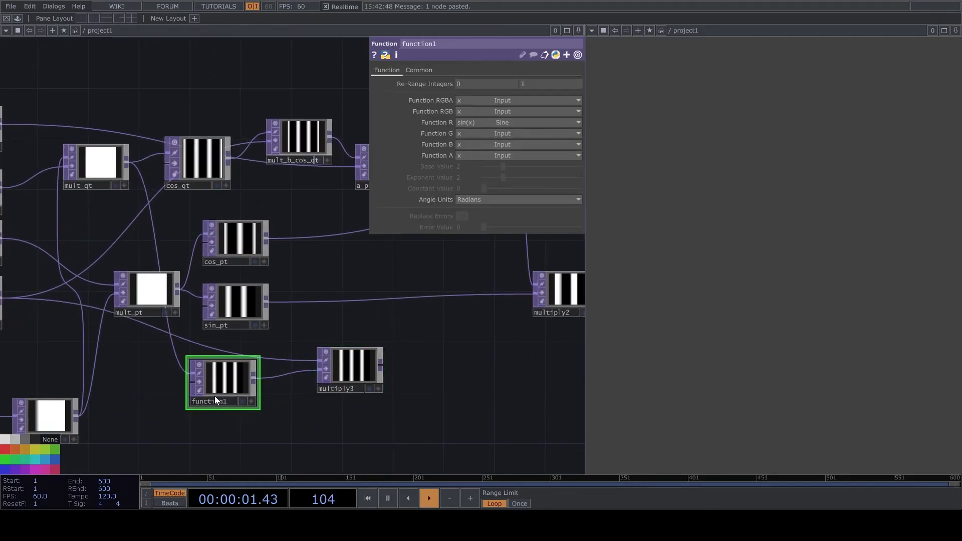
{"action": "double_click", "coordinate": [214, 400]}
{"action": "type", "text": "sin_qt"}
{"action": "key", "text": "Return"}
{"action": "left_click", "coordinate": [335, 385]}
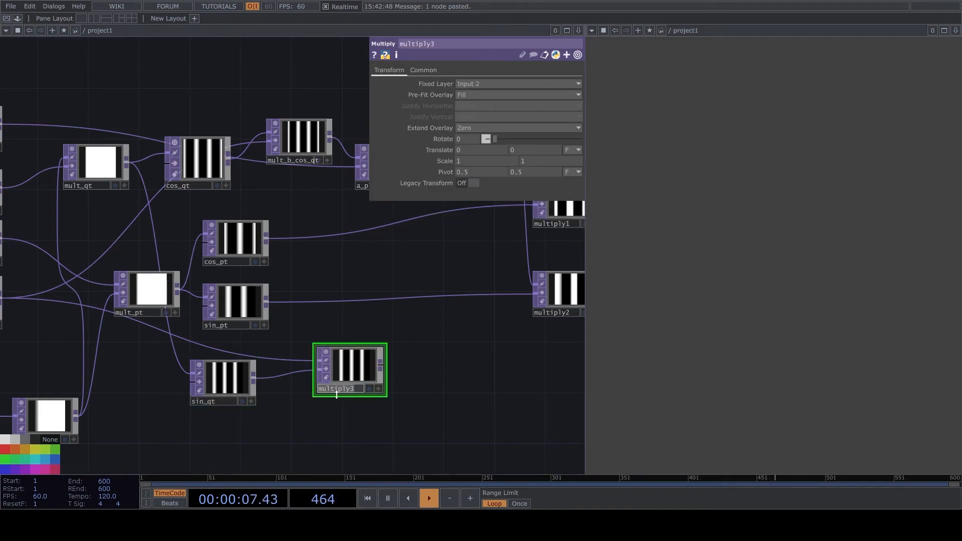
{"action": "type", "text": "b"}
{"action": "type", "text": "qt"}
{"action": "key", "text": "Return"}
- Add a Null TOP after mult_b_sin_qt and color its node blue
{"action": "scroll", "coordinate": [447, 395], "scroll_direction": "down", "scroll_amount": 1}
{"action": "left_click_drag", "start_coordinate": [447, 395], "coordinate": [323, 410]}
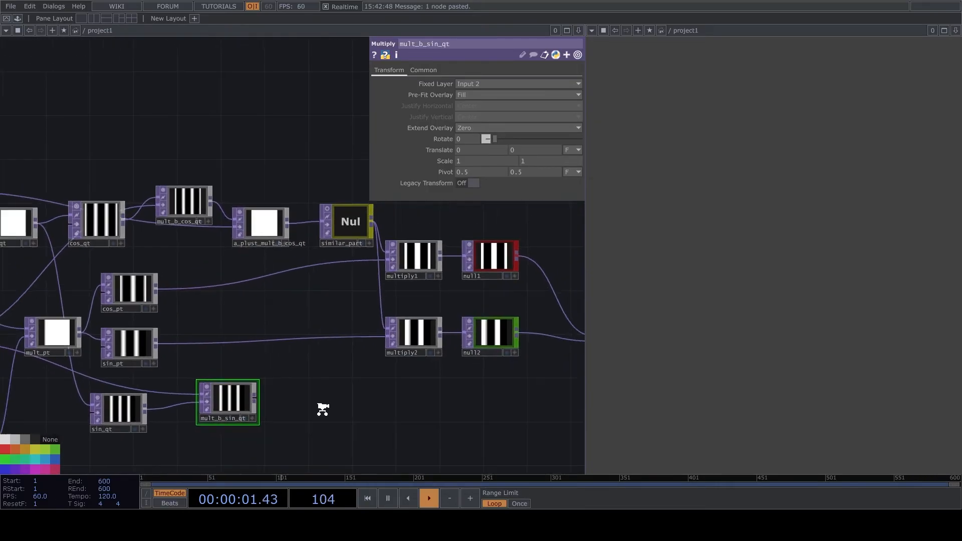
{"action": "scroll", "coordinate": [323, 410], "scroll_direction": "down", "scroll_amount": 1}
{"action": "left_click", "coordinate": [268, 400]}
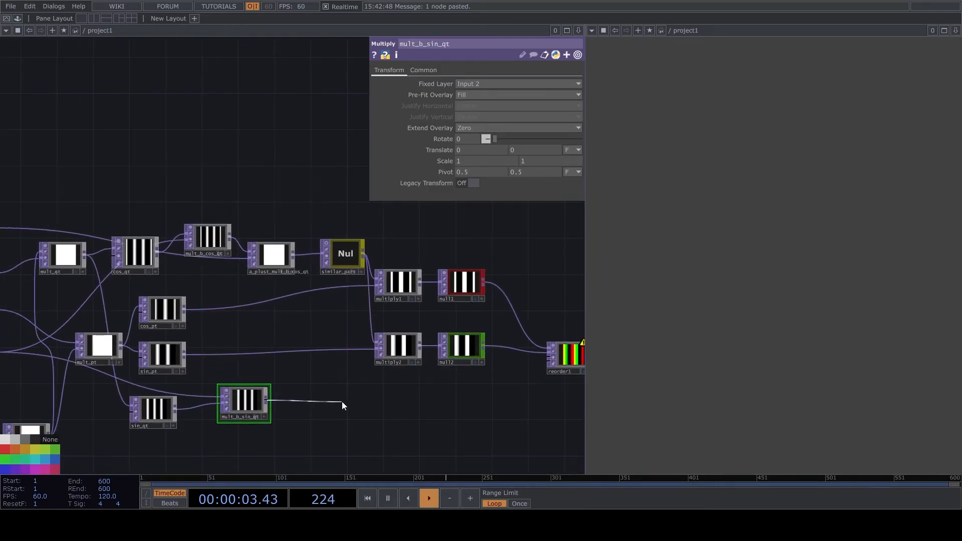
{"action": "left_click", "coordinate": [342, 402]}
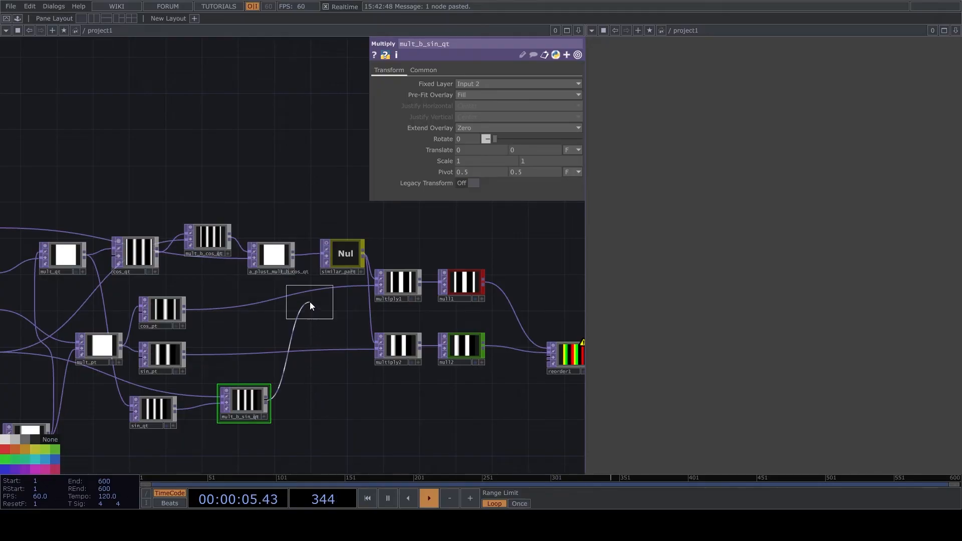
{"action": "left_click", "coordinate": [452, 404]}
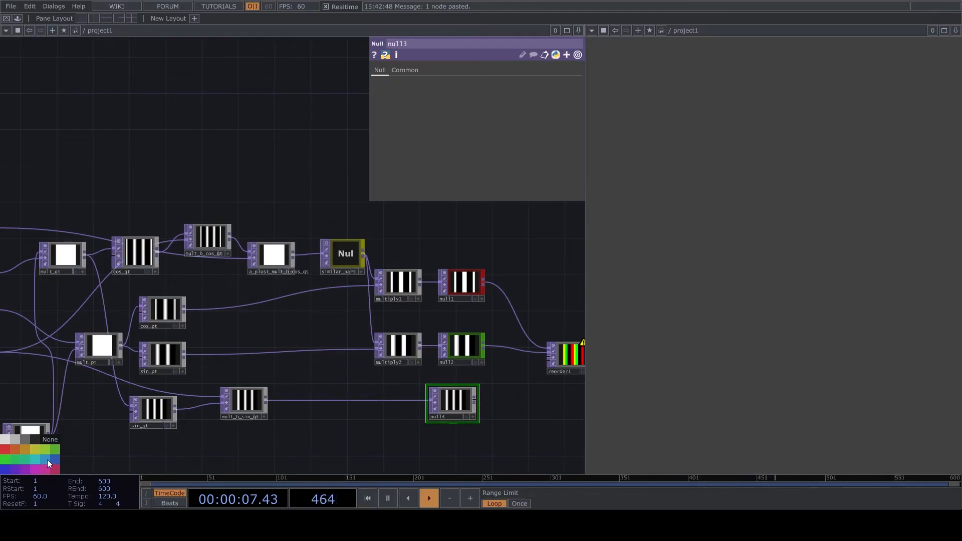
{"action": "left_click", "coordinate": [5, 469]}
- Rename the red, green and blue Null TOPs to x, y and z
{"action": "left_click_drag", "start_coordinate": [182, 445], "coordinate": [127, 438]}
{"action": "scroll", "coordinate": [381, 284], "scroll_direction": "up", "scroll_amount": 2}
{"action": "left_click", "coordinate": [417, 295]}
{"action": "type", "text": "x"}
{"action": "key", "text": "Return"}
{"action": "left_click", "coordinate": [408, 384]}
{"action": "type", "text": "y"}
{"action": "key", "text": "Return"}
{"action": "left_click", "coordinate": [393, 461]}
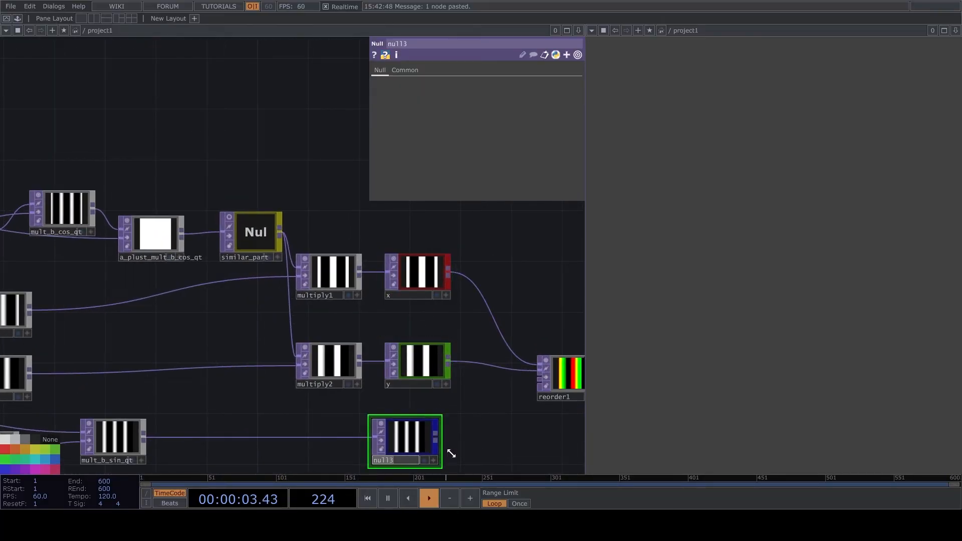
{"action": "type", "text": "z"}
{"action": "key", "text": "Return"}
- Connect z to the third input of reorder1 and add a Null TOP after reorder1
{"action": "left_click_drag", "start_coordinate": [471, 444], "coordinate": [222, 402]}
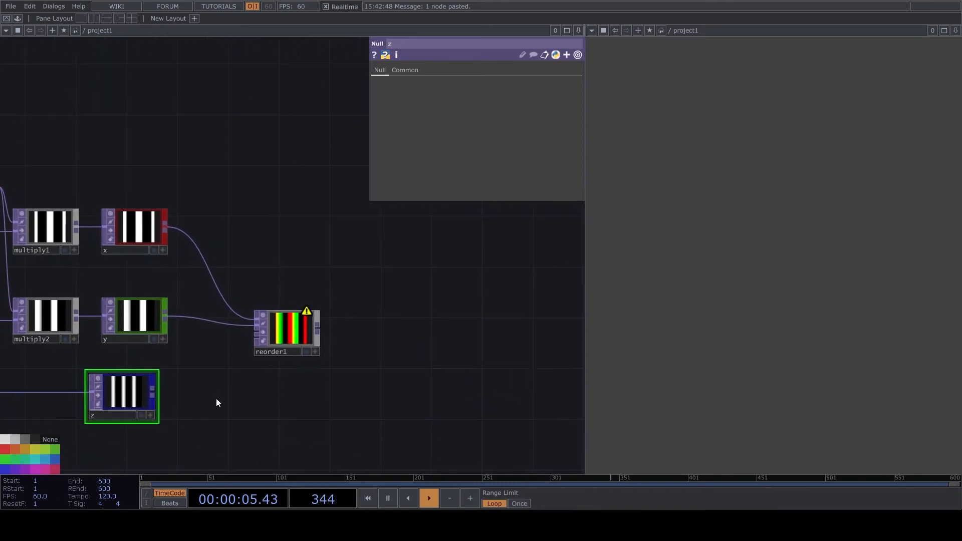
{"action": "left_click_drag", "start_coordinate": [153, 394], "coordinate": [378, 338]}
{"action": "left_click", "coordinate": [387, 332]}
- Display the Null TOP after reorder1 as 3D points in its viewer and orbit around the knot
{"action": "scroll", "coordinate": [430, 326], "scroll_direction": "up", "scroll_amount": 5}
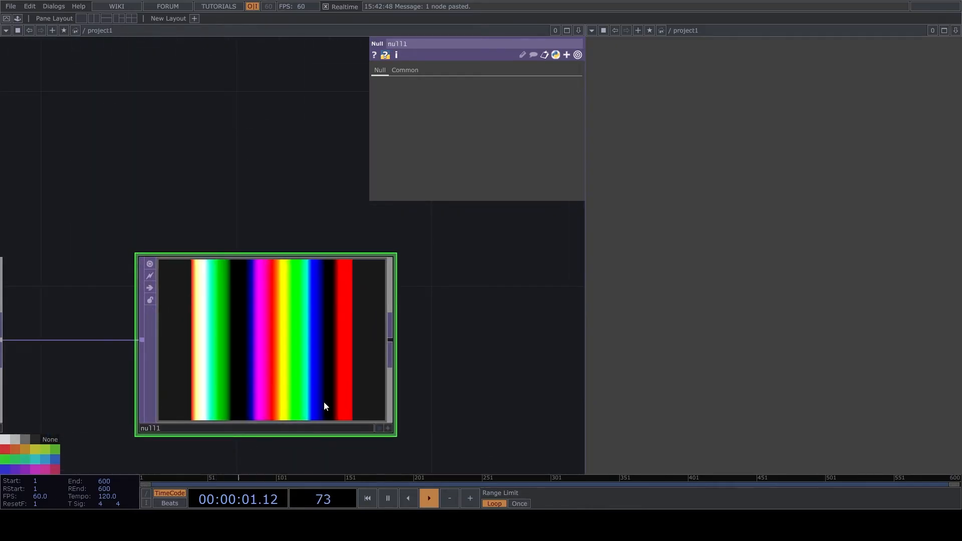
{"action": "left_click", "coordinate": [387, 428]}
{"action": "right_click", "coordinate": [258, 324]}
{"action": "left_click", "coordinate": [292, 434]}
{"action": "mouse_move", "coordinate": [294, 363]}
{"action": "left_mouse_down"}
{"action": "mouse_move", "coordinate": [279, 367]}
{"action": "mouse_move", "coordinate": [257, 344]}
{"action": "mouse_move", "coordinate": [265, 311]}
{"action": "mouse_move", "coordinate": [298, 361]}
{"action": "mouse_move", "coordinate": [275, 386]}
{"action": "mouse_move", "coordinate": [215, 363]}
{"action": "mouse_move", "coordinate": [264, 365]}
{"action": "mouse_move", "coordinate": [286, 321]}
{"action": "mouse_move", "coordinate": [294, 361]}
{"action": "mouse_move", "coordinate": [286, 378]}
{"action": "mouse_move", "coordinate": [227, 376]}
{"action": "mouse_move", "coordinate": [291, 360]}
{"action": "left_mouse_up"}
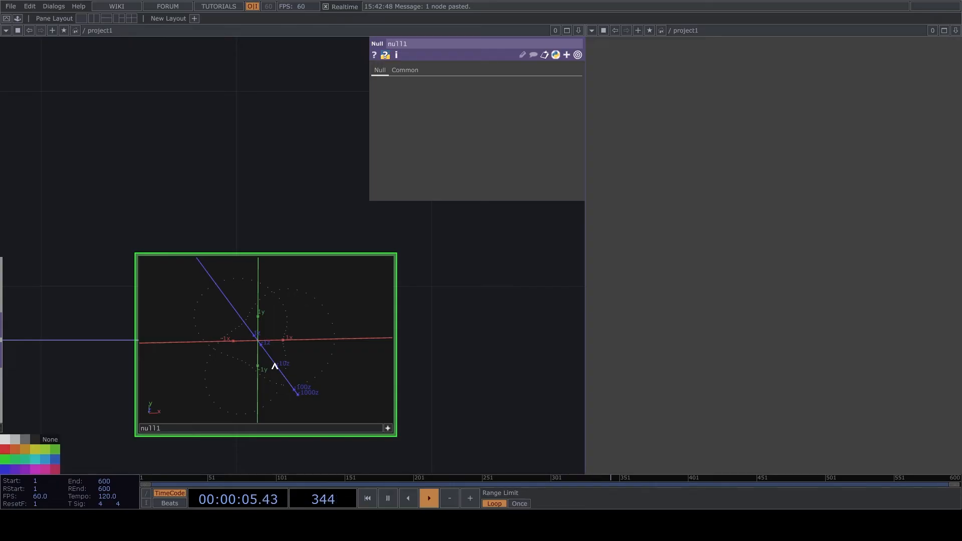
{"action": "left_click", "coordinate": [387, 428]}
{"action": "scroll", "coordinate": [179, 328], "scroll_direction": "down", "scroll_amount": 5}
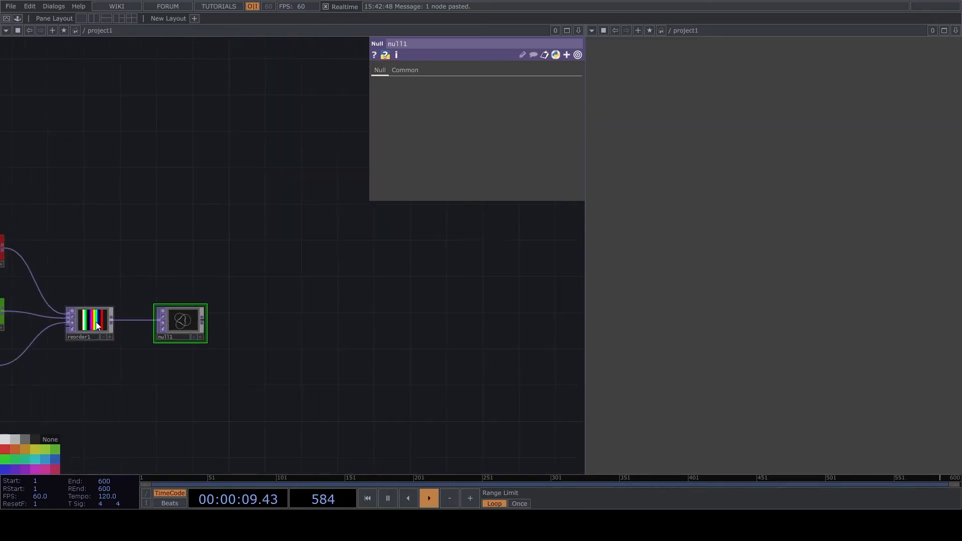
- Add another Null TOP after null1 at the end of the chain
{"action": "scroll", "coordinate": [205, 329], "scroll_direction": "down", "scroll_amount": 2}
{"action": "left_click", "coordinate": [235, 323]}
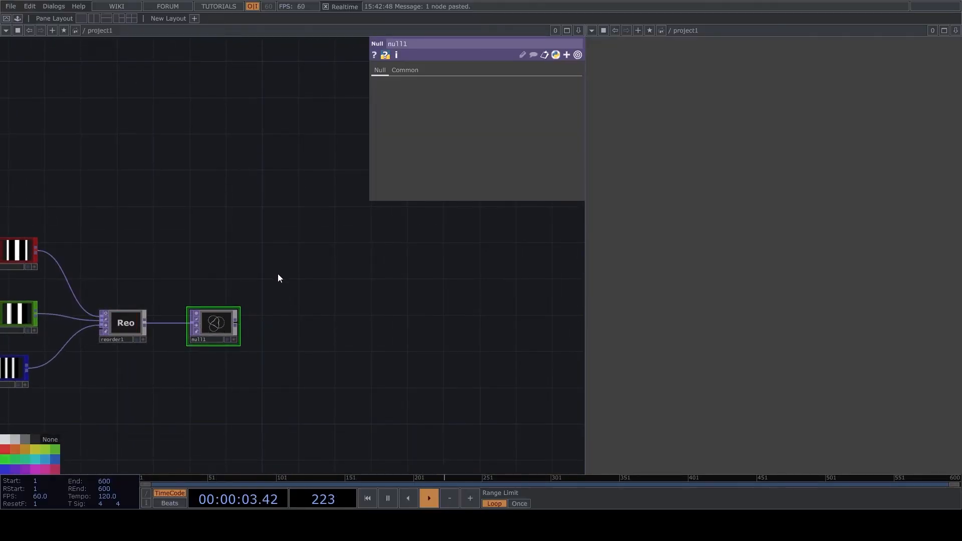
{"action": "left_click", "coordinate": [401, 271]}
{"action": "left_click", "coordinate": [197, 314]}
{"action": "left_click_drag", "start_coordinate": [398, 293], "coordinate": [359, 295]}
{"action": "scroll", "coordinate": [359, 293], "scroll_direction": "up", "scroll_amount": 5}
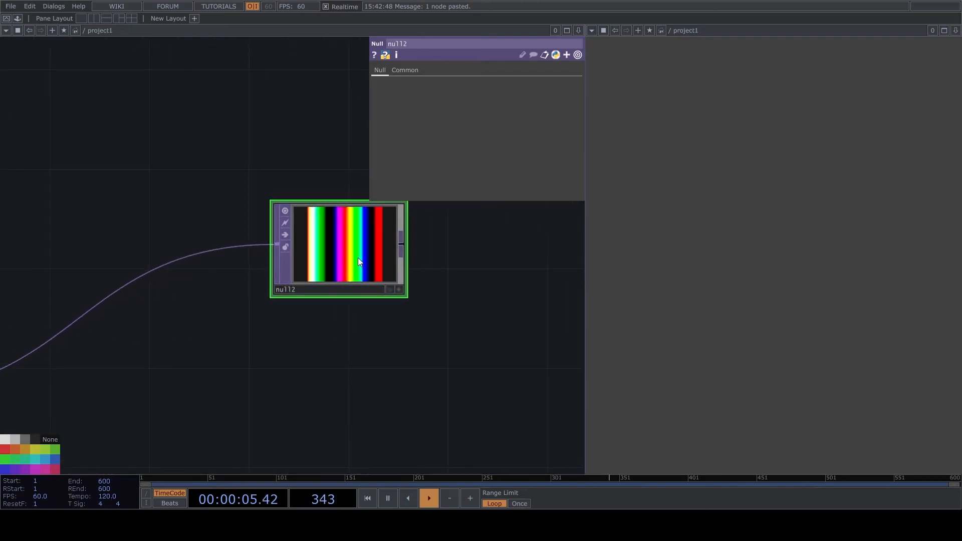
- Rename the new Null TOP at the end of the chain to position
{"action": "left_click", "coordinate": [316, 289]}
{"action": "type", "text": "pos"}
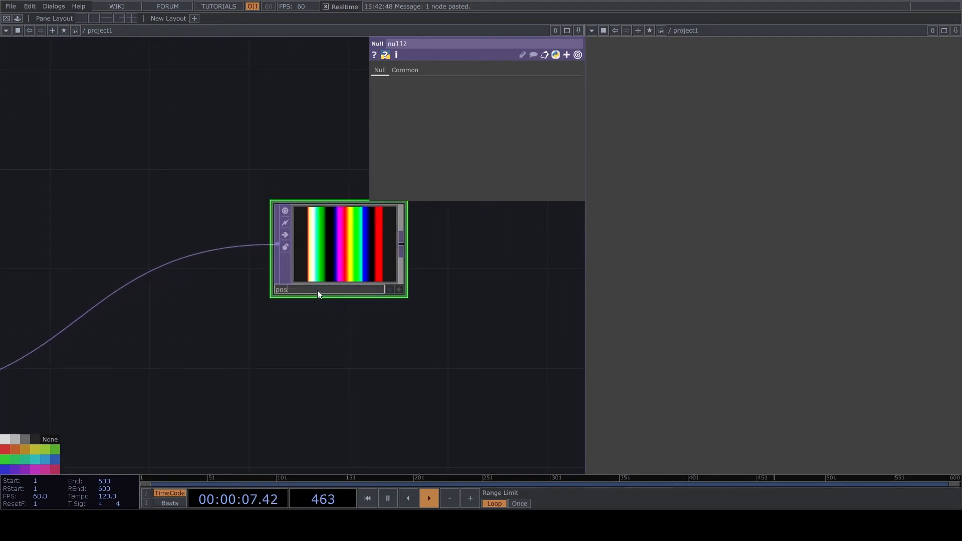
{"action": "type", "text": "ition"}
{"action": "key", "text": "Return"}
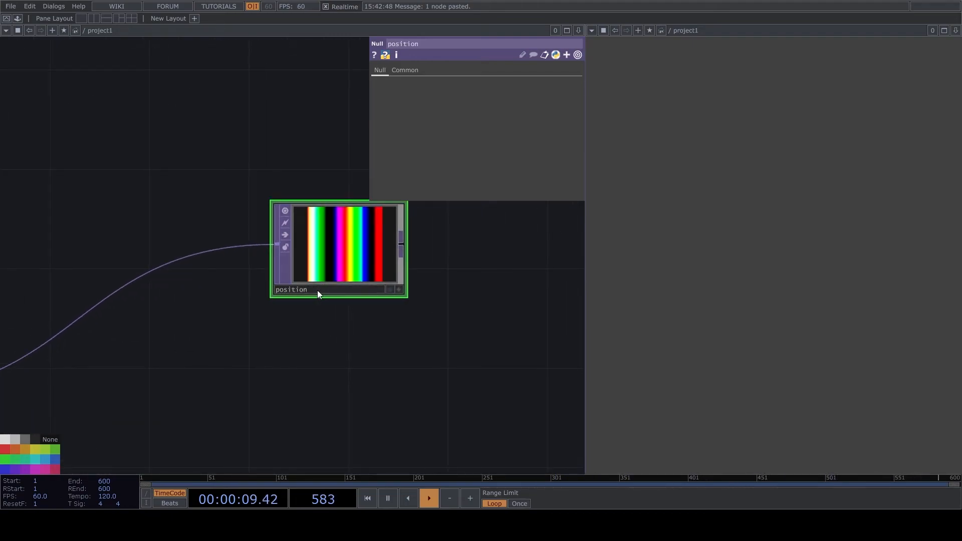
- Turn off the viewers of the position Null and all the other nodes in the network
{"action": "scroll", "coordinate": [318, 290], "scroll_direction": "down", "scroll_amount": 3}
{"action": "left_click", "coordinate": [302, 284]}
{"action": "scroll", "coordinate": [355, 202], "scroll_direction": "down", "scroll_amount": 5}
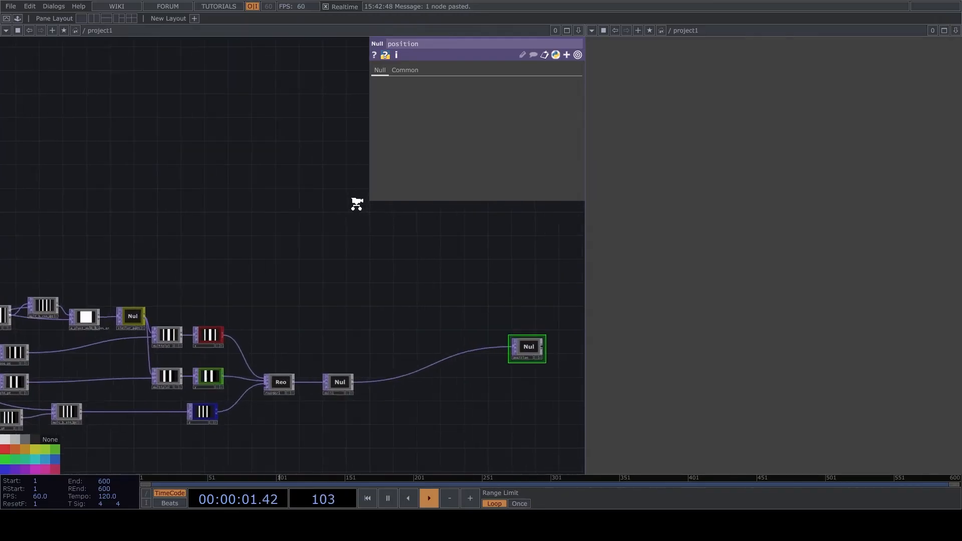
{"action": "scroll", "coordinate": [286, 228], "scroll_direction": "down", "scroll_amount": 2}
{"action": "scroll", "coordinate": [112, 328], "scroll_direction": "up", "scroll_amount": 2}
{"action": "left_click_drag", "start_coordinate": [105, 333], "coordinate": [562, 173]}
{"action": "scroll", "coordinate": [533, 274], "scroll_direction": "up", "scroll_amount": 3}
{"action": "scroll", "coordinate": [533, 274], "scroll_direction": "up", "scroll_amount": 2}
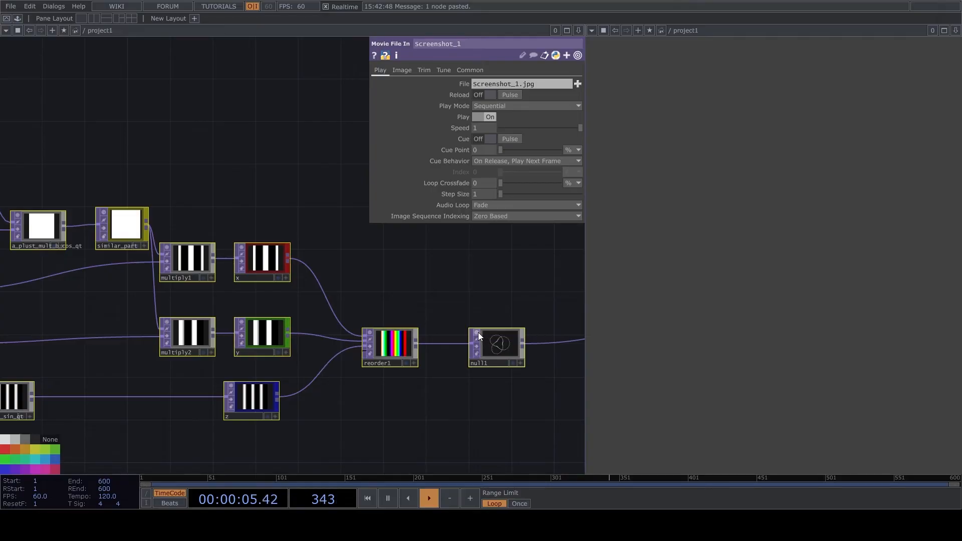
{"action": "scroll", "coordinate": [478, 302], "scroll_direction": "down", "scroll_amount": 5}
{"action": "scroll", "coordinate": [256, 277], "scroll_direction": "up", "scroll_amount": 5}
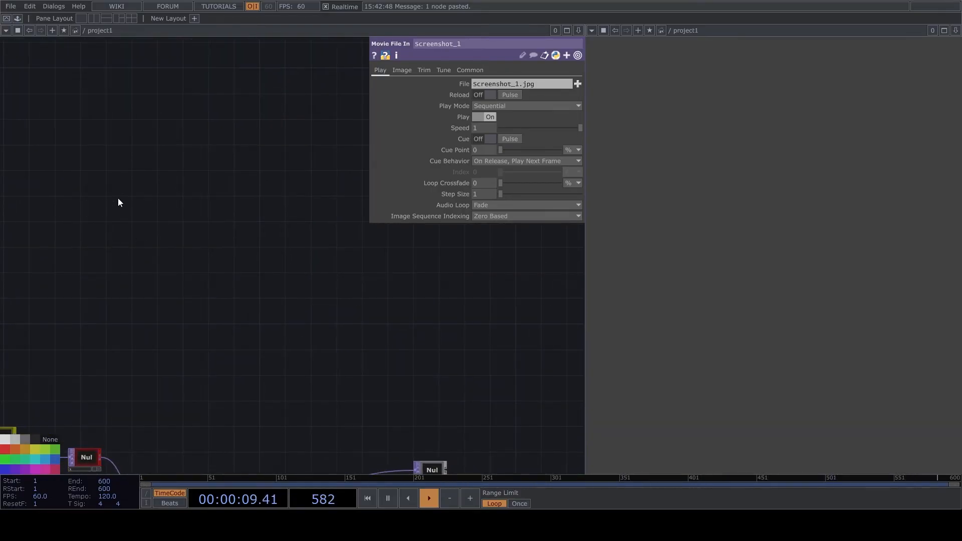
- Place an Add SOP in the empty network area and turn on its Add Points option
{"action": "left_click", "coordinate": [329, 330]}
{"action": "scroll", "coordinate": [329, 329], "scroll_direction": "up", "scroll_amount": 4}
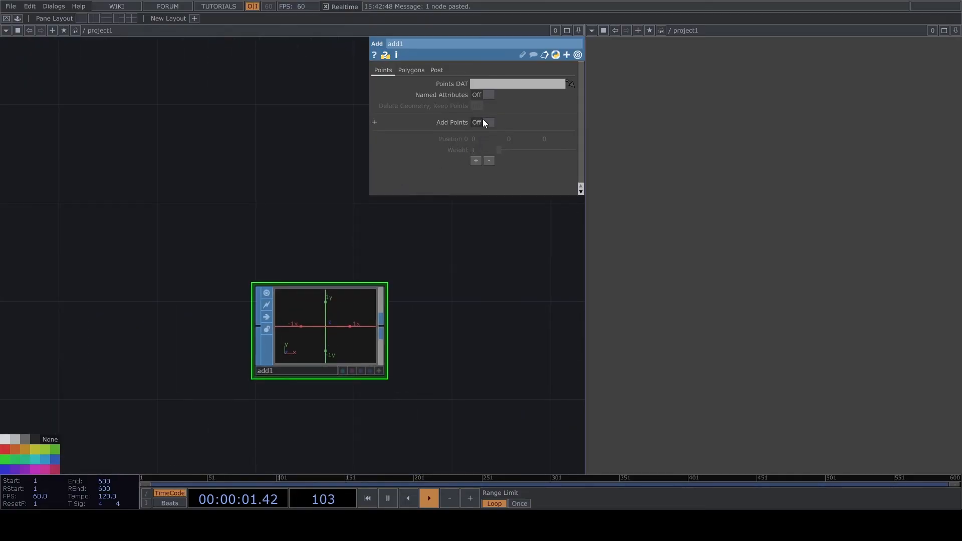
{"action": "left_click", "coordinate": [484, 123]}
{"action": "left_click_drag", "start_coordinate": [405, 329], "coordinate": [336, 318]}
{"action": "left_click", "coordinate": [313, 312]}
{"action": "key", "text": "Escape"}
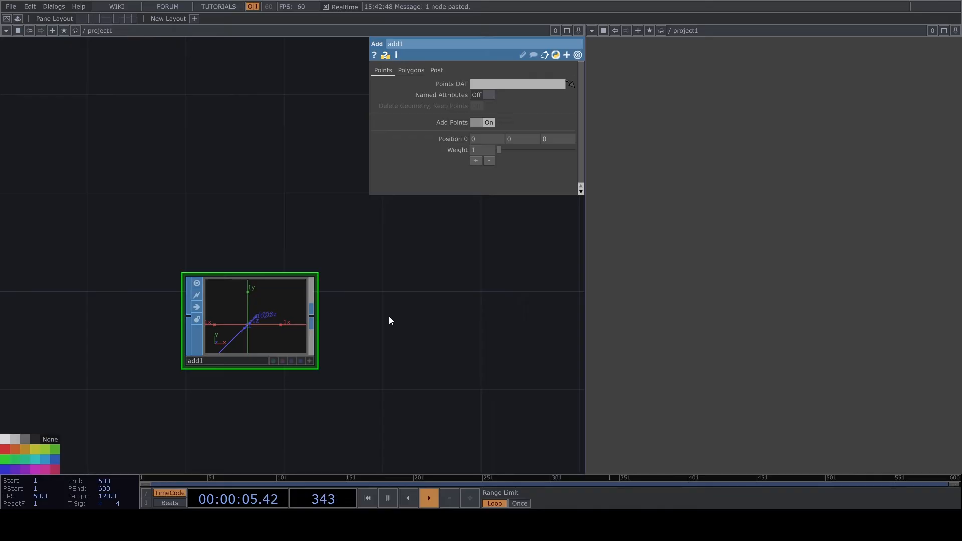
- Add a Convert SOP after add1, convert to Particles Per Point, and turn off its viewer
{"action": "left_click", "coordinate": [459, 344]}
{"action": "left_click", "coordinate": [489, 249]}
{"action": "left_click", "coordinate": [496, 270]}
{"action": "left_click_drag", "start_coordinate": [497, 273], "coordinate": [153, 285]}
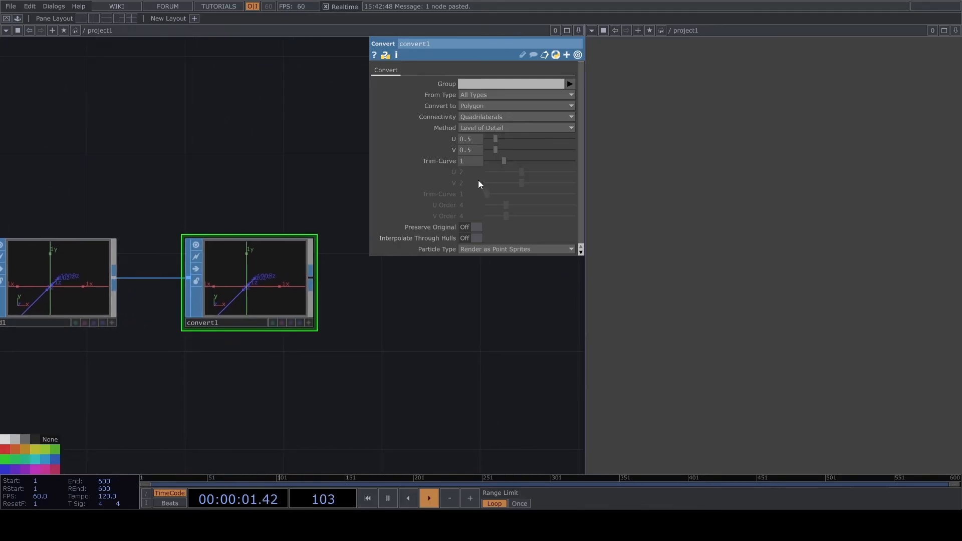
{"action": "left_click", "coordinate": [478, 104]}
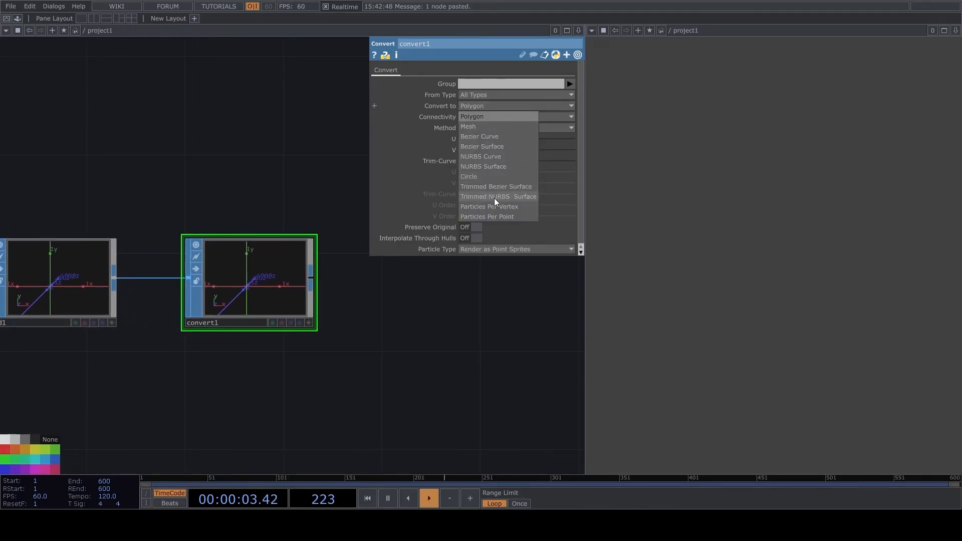
{"action": "left_click", "coordinate": [495, 216]}
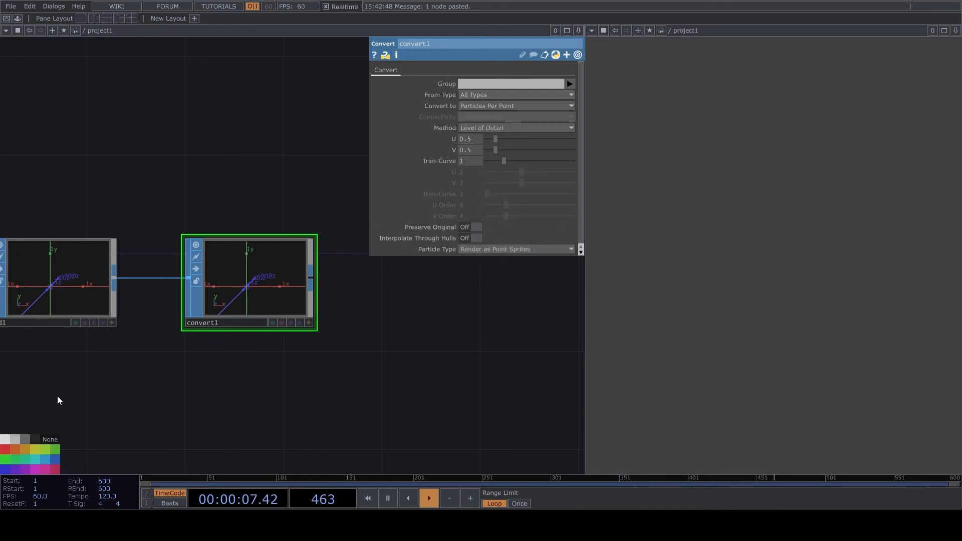
{"action": "left_click", "coordinate": [196, 245]}
- Add a Geometry COMP connected to the output of convert1
{"action": "left_click_drag", "start_coordinate": [348, 313], "coordinate": [312, 303]}
{"action": "left_click", "coordinate": [313, 303]}
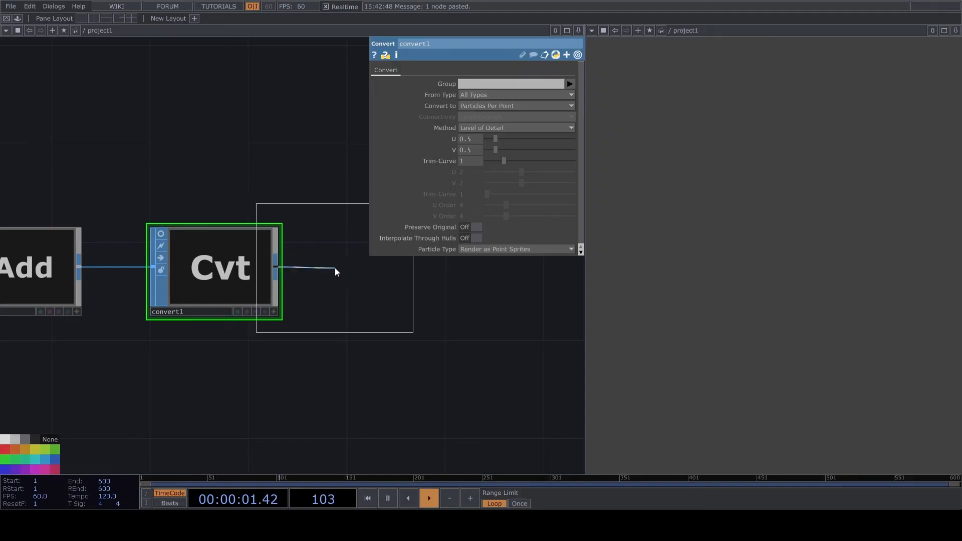
{"action": "left_click", "coordinate": [422, 276]}
{"action": "middle_click_drag", "start_coordinate": [271, 416], "coordinate": [185, 301]}
{"action": "left_click_drag", "start_coordinate": [200, 336], "coordinate": [223, 336]}
{"action": "middle_click_drag", "start_coordinate": [200, 312], "coordinate": [260, 315]}
{"action": "left_click_drag", "start_coordinate": [255, 271], "coordinate": [169, 272]}
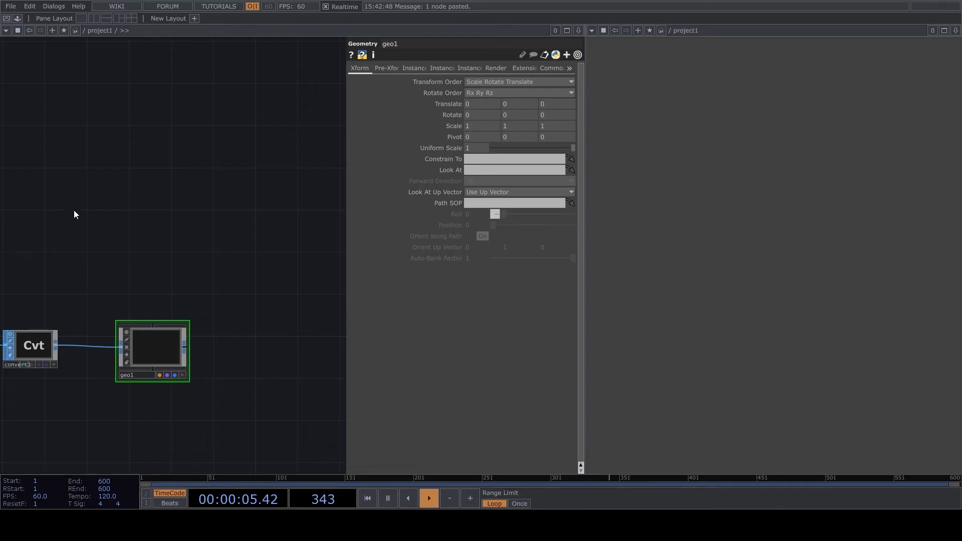
- Add a Camera COMP, a Light COMP and a Render TOP beside geo1
{"action": "left_click", "coordinate": [247, 255]}
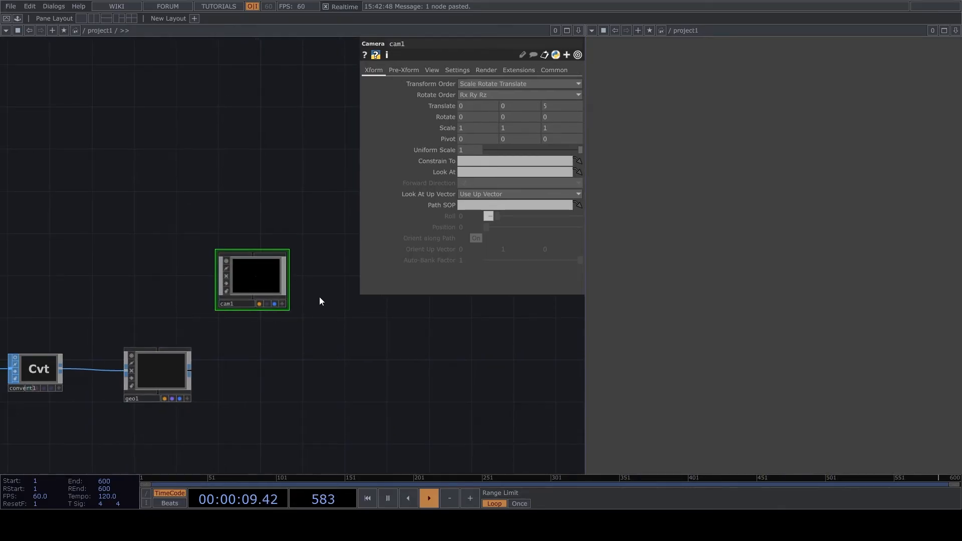
{"action": "left_click", "coordinate": [338, 277]}
{"action": "mouse_move", "coordinate": [241, 366]}
{"action": "middle_mouse_down"}
{"action": "mouse_move", "coordinate": [354, 318]}
{"action": "mouse_move", "coordinate": [231, 369]}
{"action": "middle_mouse_up"}
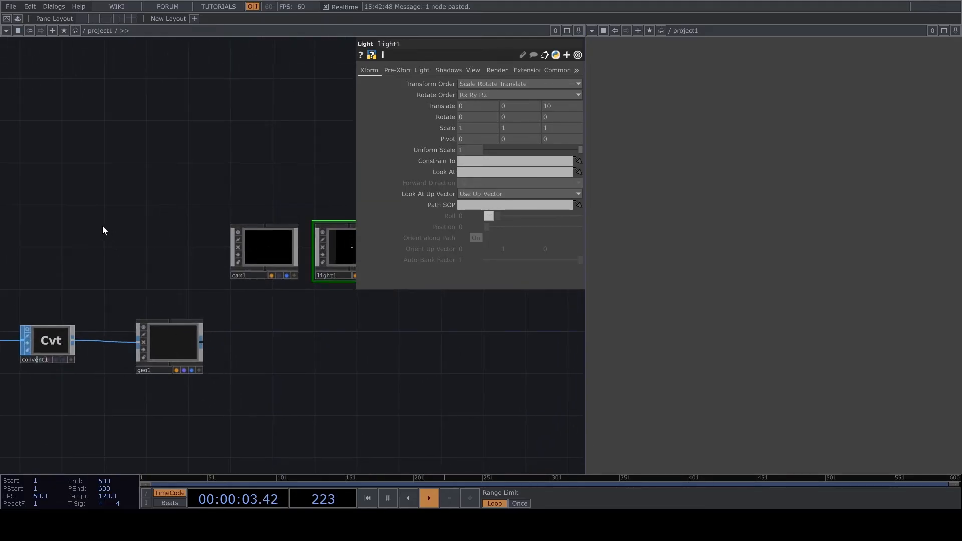
{"action": "left_click", "coordinate": [293, 369]}
{"action": "scroll", "coordinate": [321, 366], "scroll_direction": "up", "scroll_amount": 2}
- Add a Transform TOP after render1 and turn on Comp Over Background Color
{"action": "left_click_drag", "start_coordinate": [306, 349], "coordinate": [439, 368]}
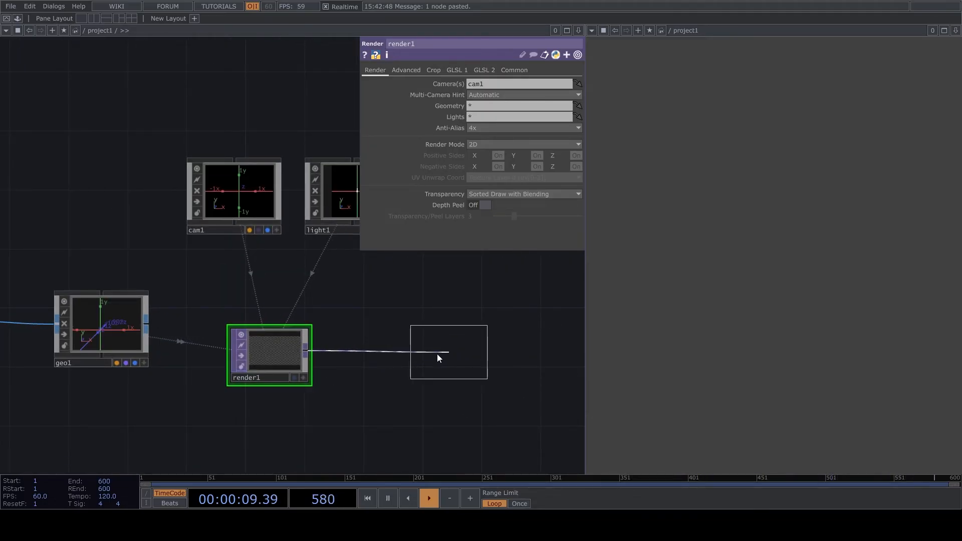
{"action": "left_click", "coordinate": [441, 354]}
{"action": "left_click", "coordinate": [473, 172]}
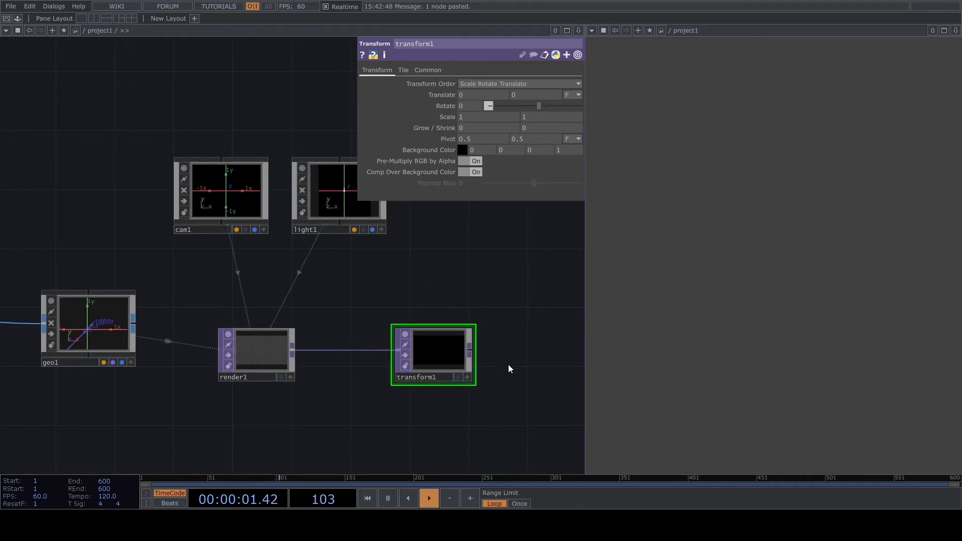
{"action": "left_click_drag", "start_coordinate": [509, 365], "coordinate": [348, 321]}
- Add a Null TOP after transform1 and display it as the network background
{"action": "left_click", "coordinate": [340, 326]}
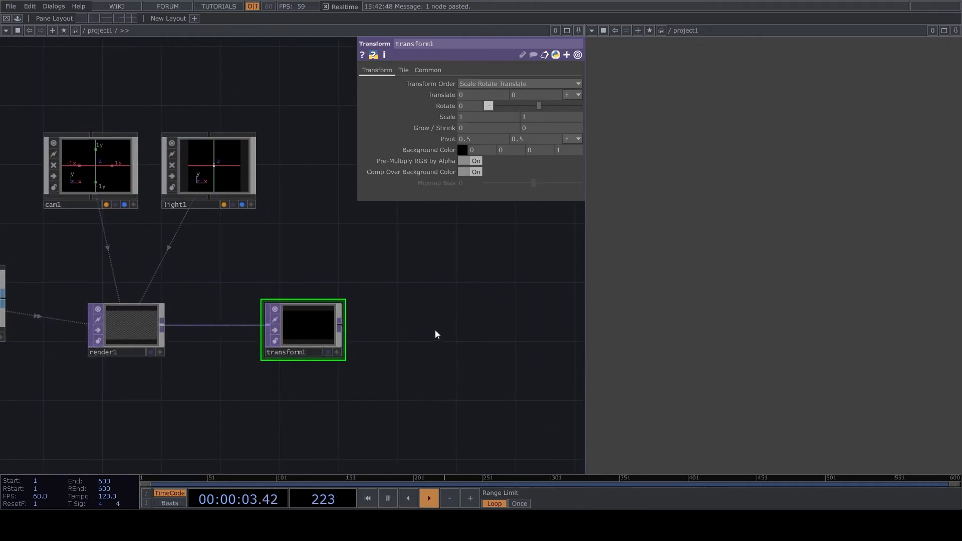
{"action": "left_click", "coordinate": [433, 322]}
{"action": "left_click", "coordinate": [461, 352]}
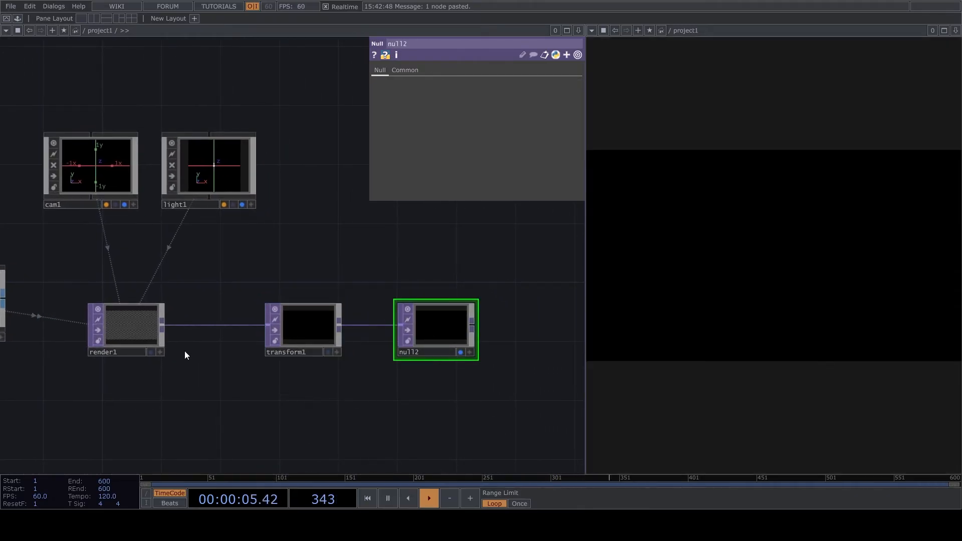
- Set the resolution of render1 to 1080 by 1080
{"action": "left_click", "coordinate": [128, 329]}
{"action": "left_click", "coordinate": [514, 71]}
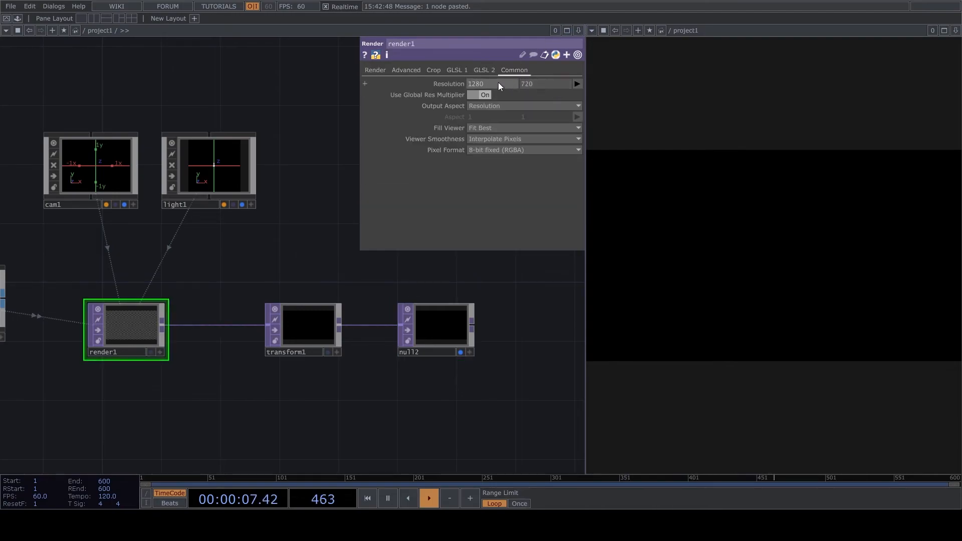
{"action": "type", "text": "1080"}
{"action": "key", "text": "Return"}
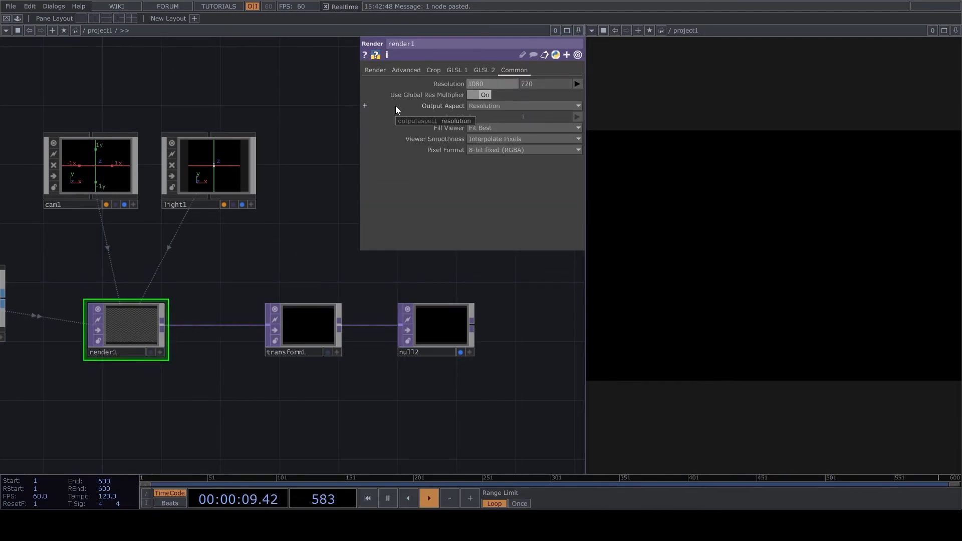
{"action": "type", "text": "1080"}
{"action": "key", "text": "Return"}
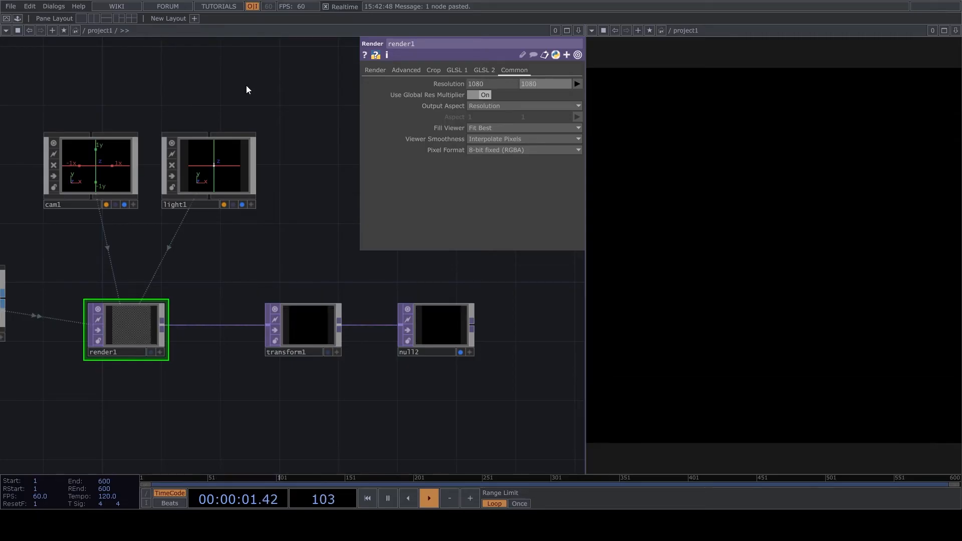
- Turn on instancing for the geo1 Geometry COMP
{"action": "scroll", "coordinate": [389, 299], "scroll_direction": "down", "scroll_amount": 3}
{"action": "left_click_drag", "start_coordinate": [243, 366], "coordinate": [276, 256]}
{"action": "left_click_drag", "start_coordinate": [218, 250], "coordinate": [243, 252]}
{"action": "left_click", "coordinate": [226, 210]}
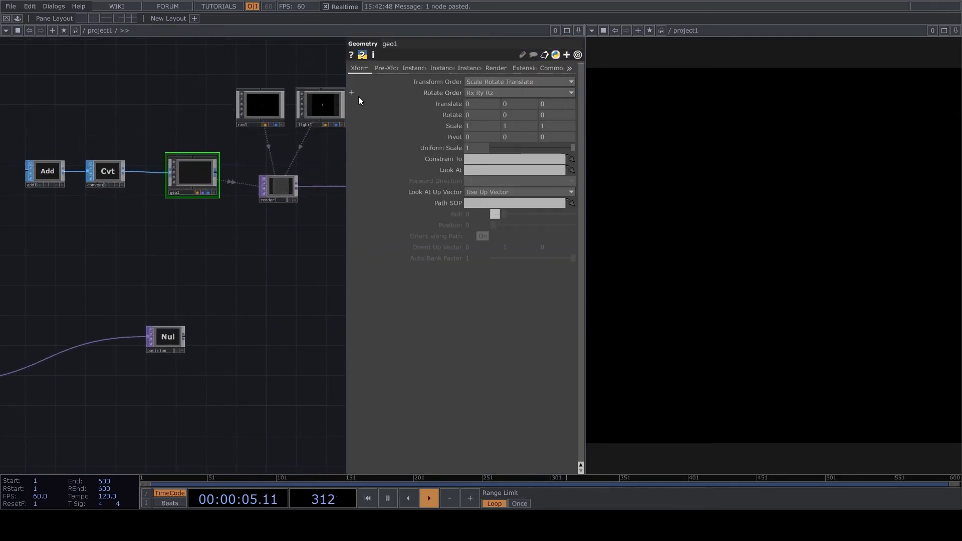
{"action": "left_click", "coordinate": [414, 69]}
{"action": "left_click", "coordinate": [479, 81]}
- Assign position as the Translate OP of geo1, with r for Translate X and g for Translate Y
{"action": "scroll", "coordinate": [180, 295], "scroll_direction": "up", "scroll_amount": 2}
{"action": "left_click_drag", "start_coordinate": [166, 345], "coordinate": [517, 166]}
{"action": "left_click", "coordinate": [570, 187]}
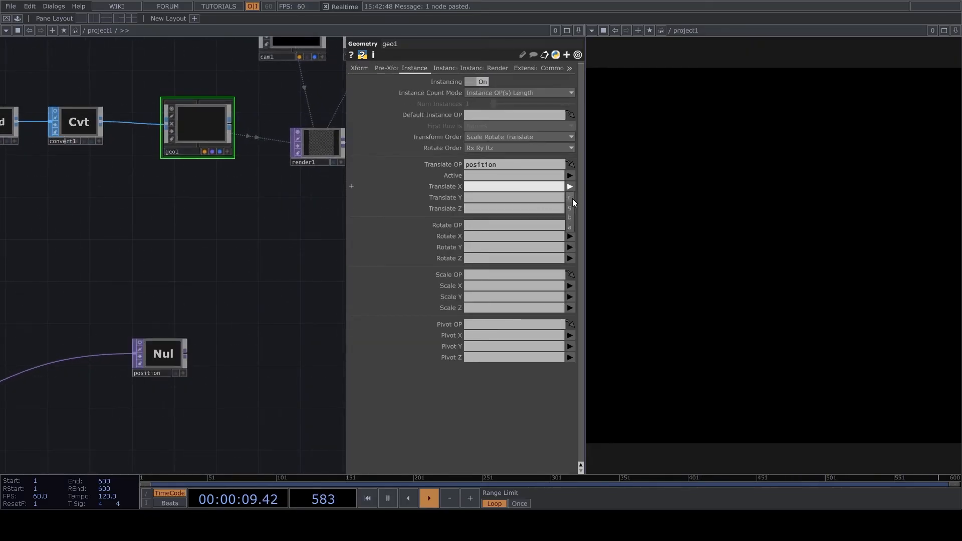
{"action": "left_click", "coordinate": [570, 197]}
{"action": "left_click_drag", "start_coordinate": [197, 227], "coordinate": [280, 360]}
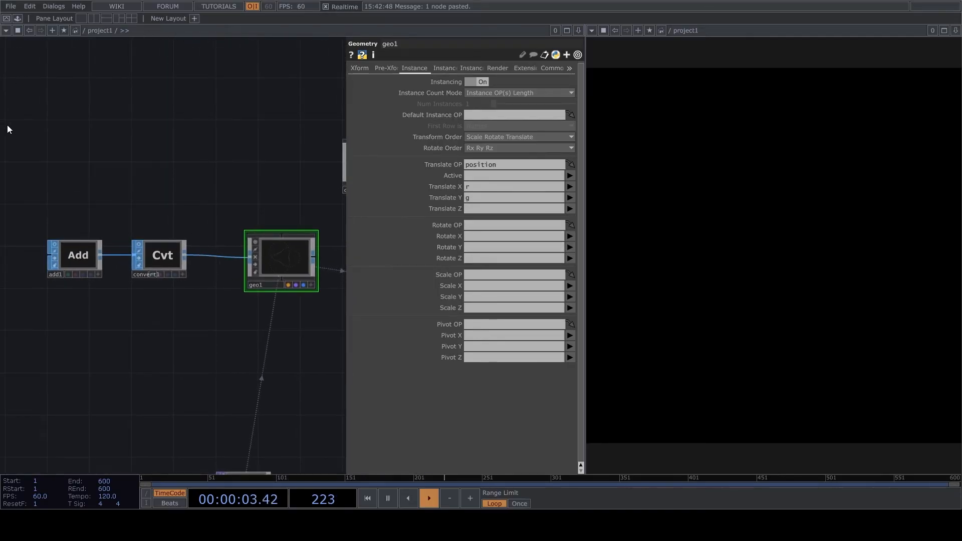
- Add a Point Sprite MAT and assign it to geo1 as its material
{"action": "key", "text": "ctrl+v"}
{"action": "left_click", "coordinate": [234, 172]}
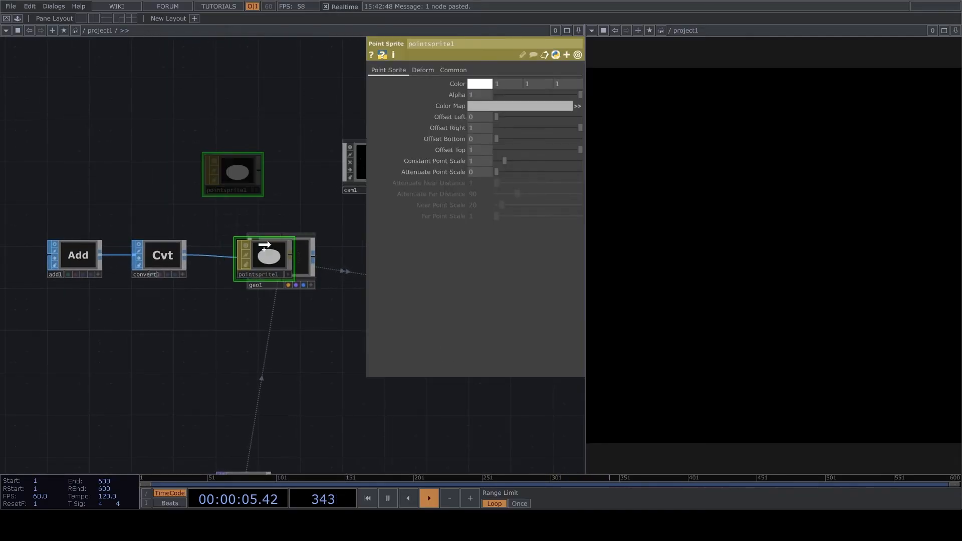
{"action": "scroll", "coordinate": [236, 218], "scroll_direction": "up", "scroll_amount": 3}
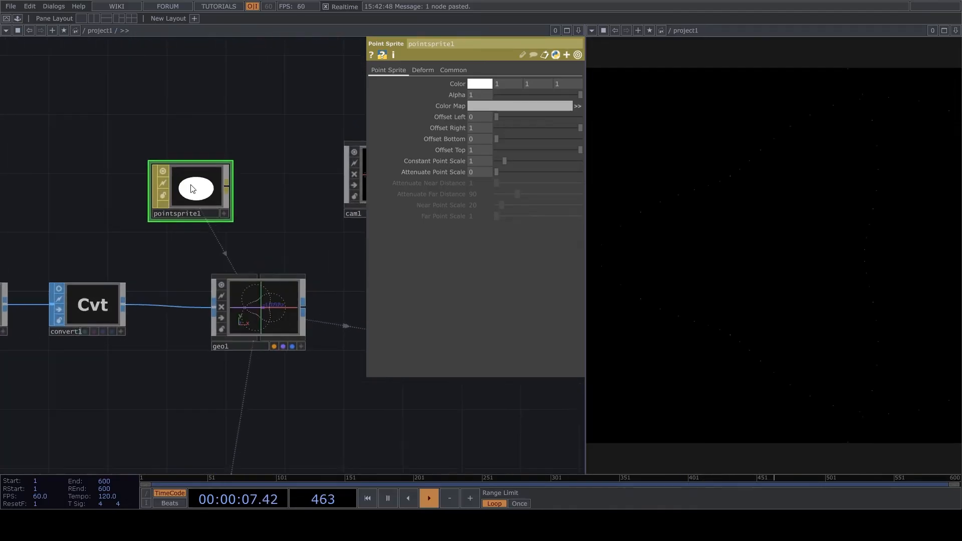
- Set the Constant Point Scale of pointsprite1 to about 3.99
{"action": "key", "text": "space"}
{"action": "left_click_drag", "start_coordinate": [503, 161], "coordinate": [530, 162]}
{"action": "left_click_drag", "start_coordinate": [364, 250], "coordinate": [209, 254]}
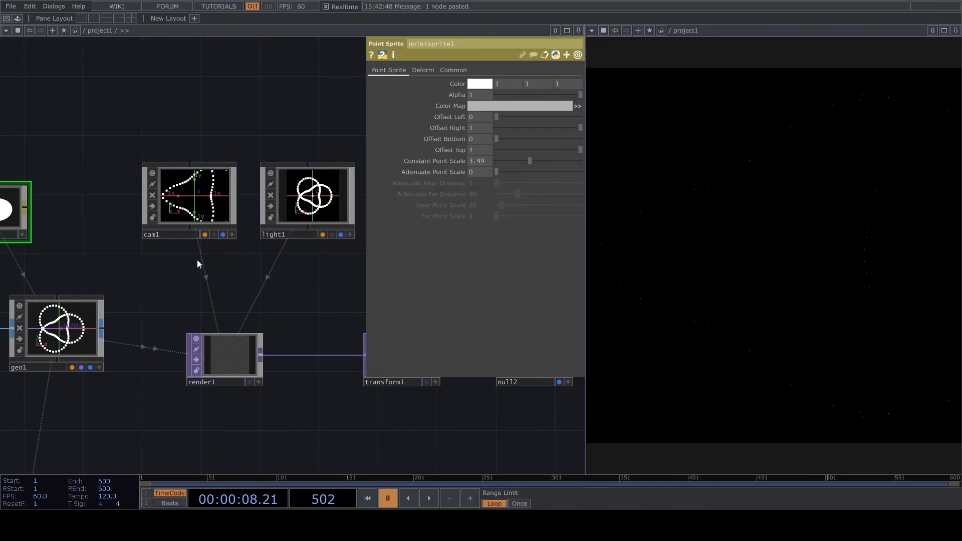
{"action": "scroll", "coordinate": [158, 266], "scroll_direction": "down", "scroll_amount": 3}
{"action": "key", "text": "space"}
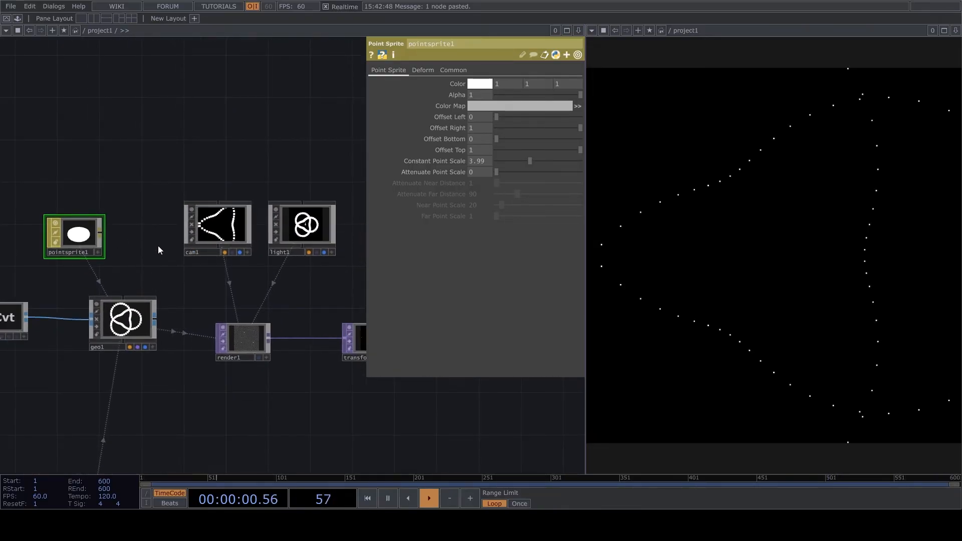
- Set the Z translation of cam1 to 10
{"action": "key", "text": "space"}
{"action": "left_click", "coordinate": [218, 228]}
{"action": "key", "text": "space"}
{"action": "left_click", "coordinate": [551, 105]}
{"action": "type", "text": "10"}
{"action": "key", "text": "Return"}
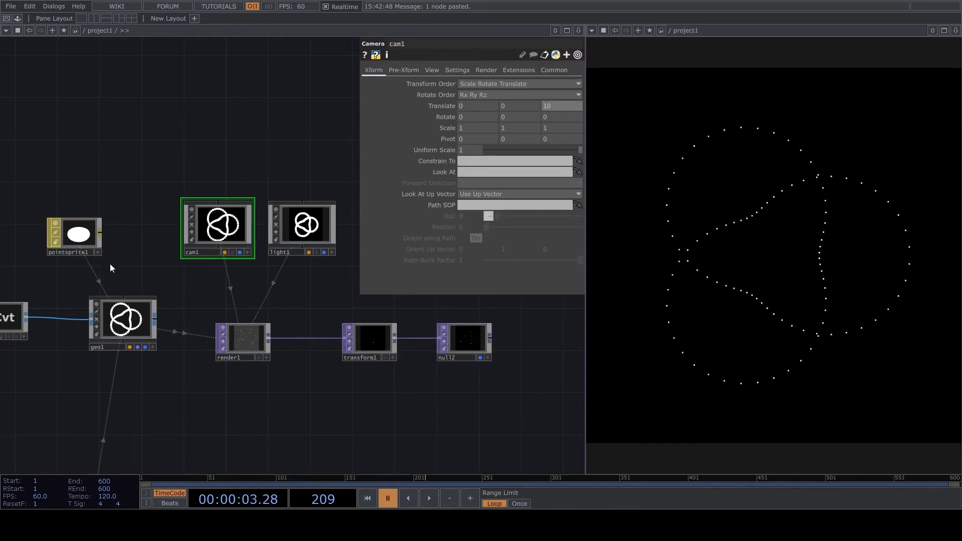
- Turn off the viewer of pointsprite1 and set its Constant Point Scale to about 6.37
{"action": "scroll", "coordinate": [115, 268], "scroll_direction": "up", "scroll_amount": 3}
{"action": "left_click", "coordinate": [82, 194]}
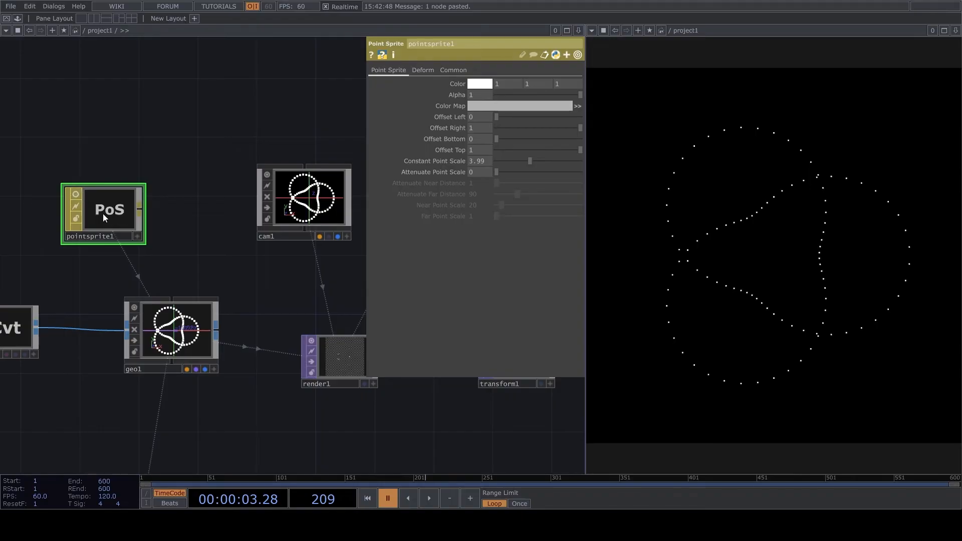
{"action": "key", "text": "space"}
{"action": "left_click_drag", "start_coordinate": [529, 162], "coordinate": [552, 170]}
{"action": "key", "text": "space"}
- Turn off the viewers of geo1, cam1 and light1
{"action": "scroll", "coordinate": [325, 305], "scroll_direction": "down", "scroll_amount": 2}
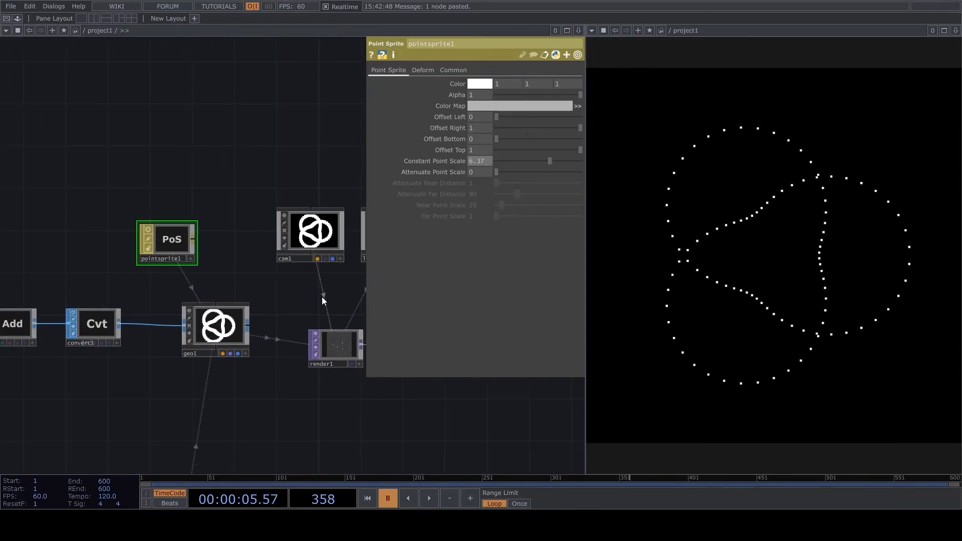
{"action": "scroll", "coordinate": [225, 319], "scroll_direction": "up", "scroll_amount": 2}
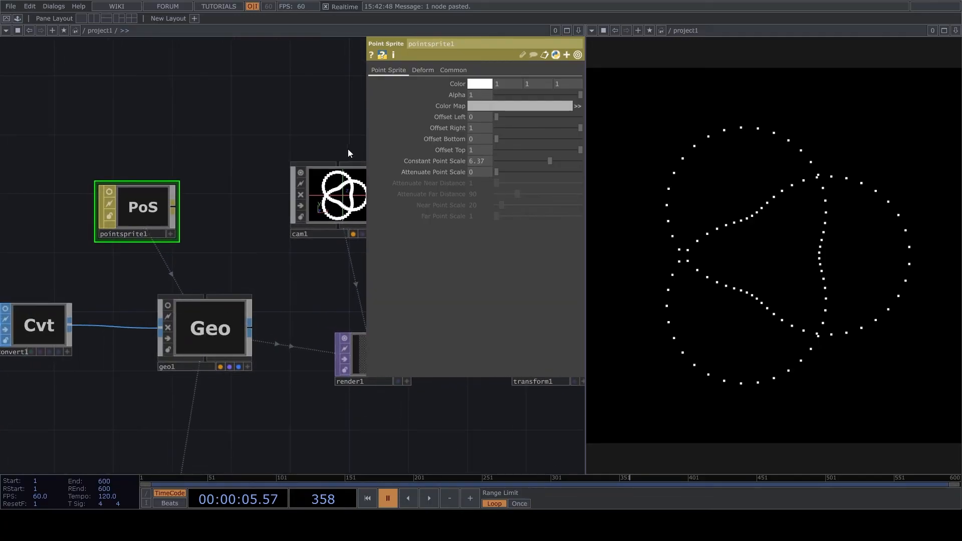
{"action": "left_click", "coordinate": [302, 171]}
{"action": "left_click_drag", "start_coordinate": [261, 321], "coordinate": [138, 359]}
{"action": "left_click", "coordinate": [298, 210]}
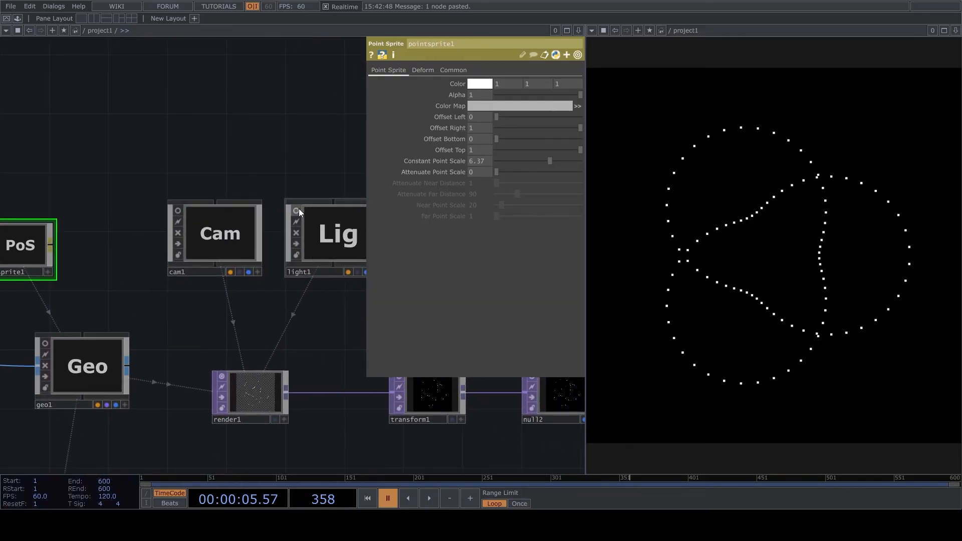
- Examine the trefoil knot reference image at the start of the network
{"action": "scroll", "coordinate": [270, 332], "scroll_direction": "down", "scroll_amount": 6}
{"action": "scroll", "coordinate": [240, 342], "scroll_direction": "down", "scroll_amount": 2}
{"action": "scroll", "coordinate": [129, 329], "scroll_direction": "up", "scroll_amount": 8}
{"action": "scroll", "coordinate": [215, 248], "scroll_direction": "down", "scroll_amount": 5}
{"action": "scroll", "coordinate": [218, 283], "scroll_direction": "up", "scroll_amount": 6}
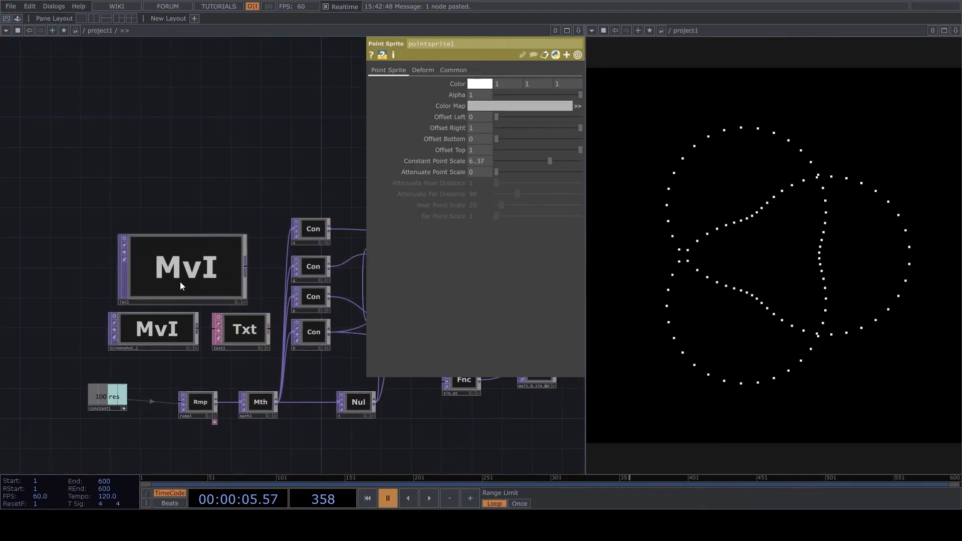
{"action": "scroll", "coordinate": [125, 245], "scroll_direction": "up", "scroll_amount": 5}
{"action": "scroll", "coordinate": [369, 275], "scroll_direction": "up", "scroll_amount": 5}
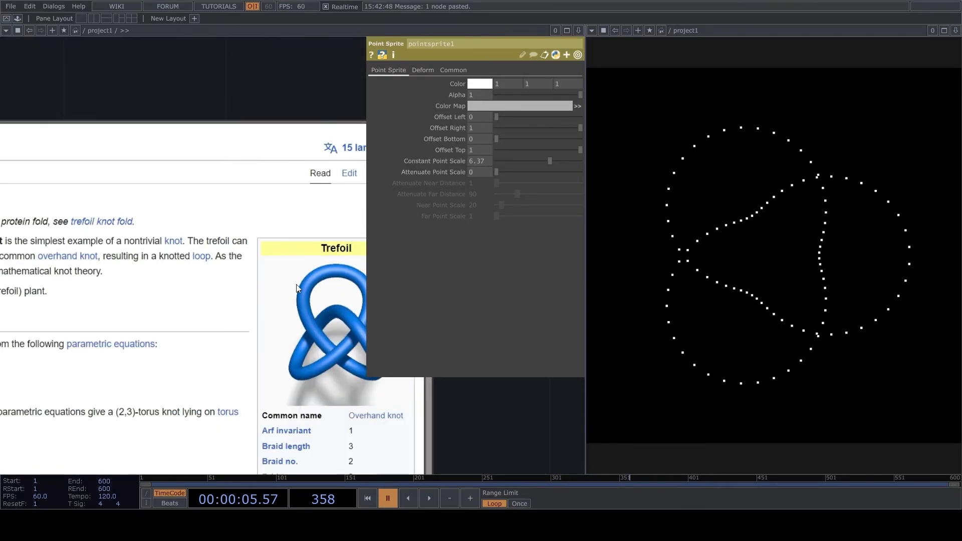
- Set the res value of constant1 to 300
{"action": "scroll", "coordinate": [343, 277], "scroll_direction": "down", "scroll_amount": 5}
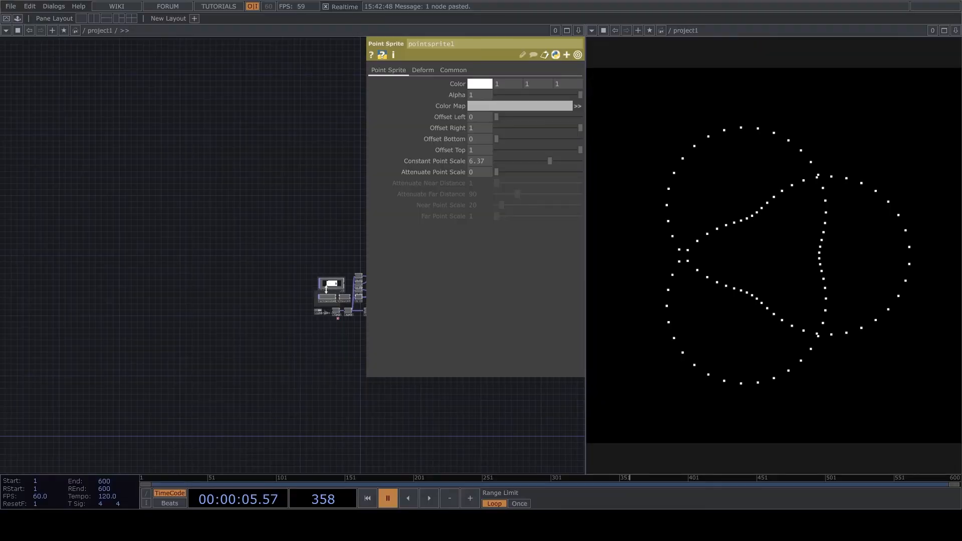
{"action": "left_click", "coordinate": [343, 277]}
{"action": "scroll", "coordinate": [377, 388], "scroll_direction": "up", "scroll_amount": 3}
{"action": "left_click_drag", "start_coordinate": [355, 356], "coordinate": [344, 200]}
{"action": "left_click_drag", "start_coordinate": [313, 367], "coordinate": [254, 204]}
{"action": "scroll", "coordinate": [313, 340], "scroll_direction": "up", "scroll_amount": 3}
{"action": "left_click_drag", "start_coordinate": [271, 414], "coordinate": [281, 313]}
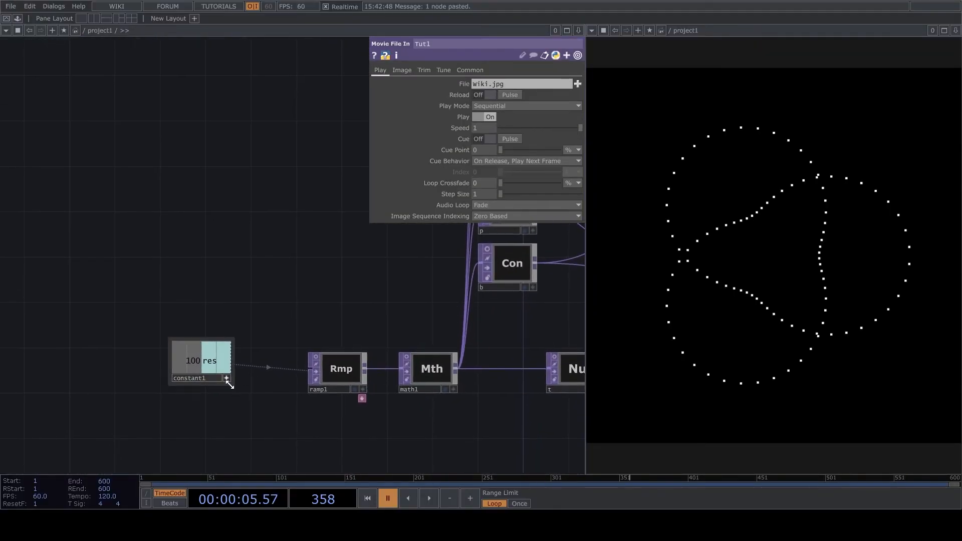
{"action": "left_click", "coordinate": [226, 373]}
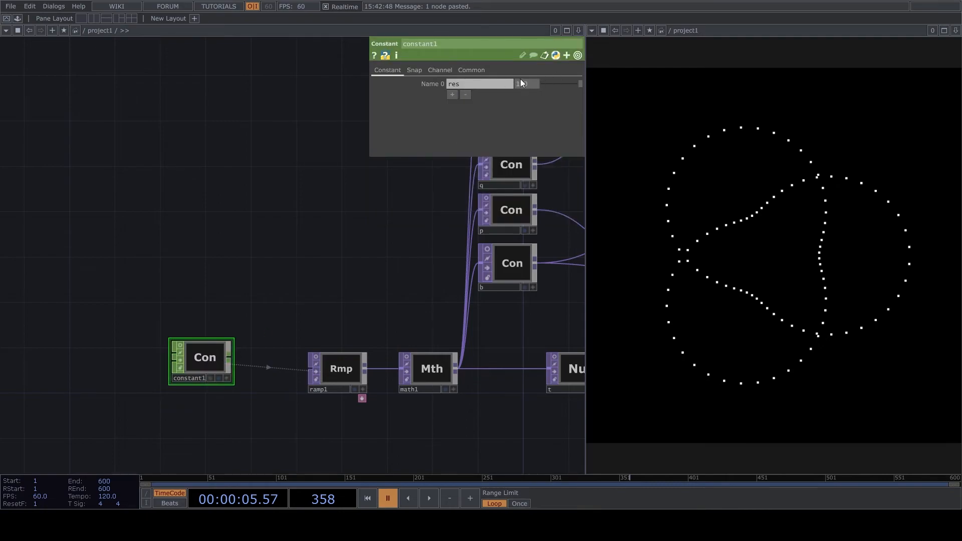
{"action": "type", "text": "300"}
{"action": "key", "text": "Return"}
- Insert a Noise TOP between null1 and the position null
{"action": "left_click_drag", "start_coordinate": [329, 220], "coordinate": [194, 258]}
{"action": "scroll", "coordinate": [452, 230], "scroll_direction": "down", "scroll_amount": 5}
{"action": "scroll", "coordinate": [392, 235], "scroll_direction": "up", "scroll_amount": 3}
{"action": "scroll", "coordinate": [361, 238], "scroll_direction": "up", "scroll_amount": 4}
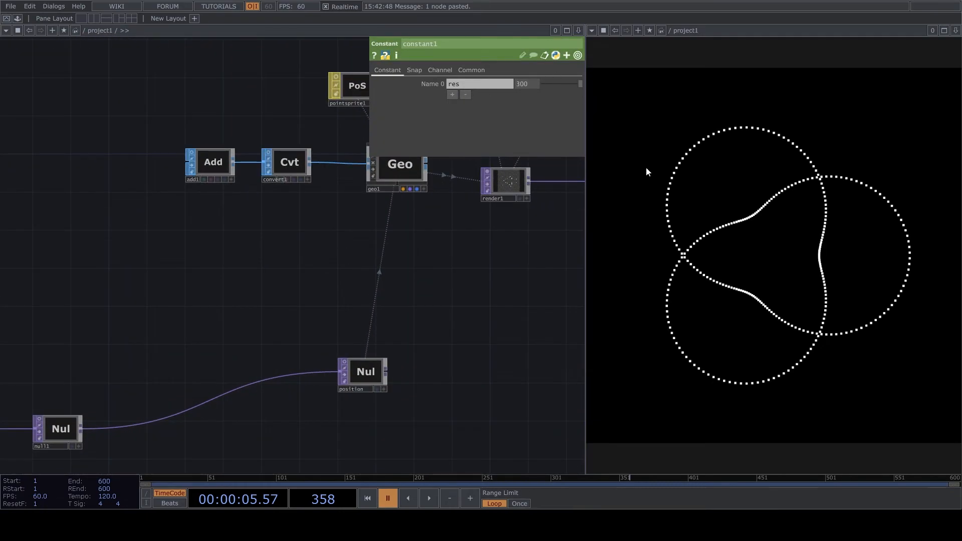
{"action": "scroll", "coordinate": [388, 266], "scroll_direction": "down", "scroll_amount": 2}
{"action": "scroll", "coordinate": [363, 185], "scroll_direction": "up", "scroll_amount": 4}
{"action": "middle_click_drag", "start_coordinate": [476, 161], "coordinate": [259, 297]}
{"action": "right_click", "coordinate": [262, 294]}
{"action": "key", "text": "Escape"}
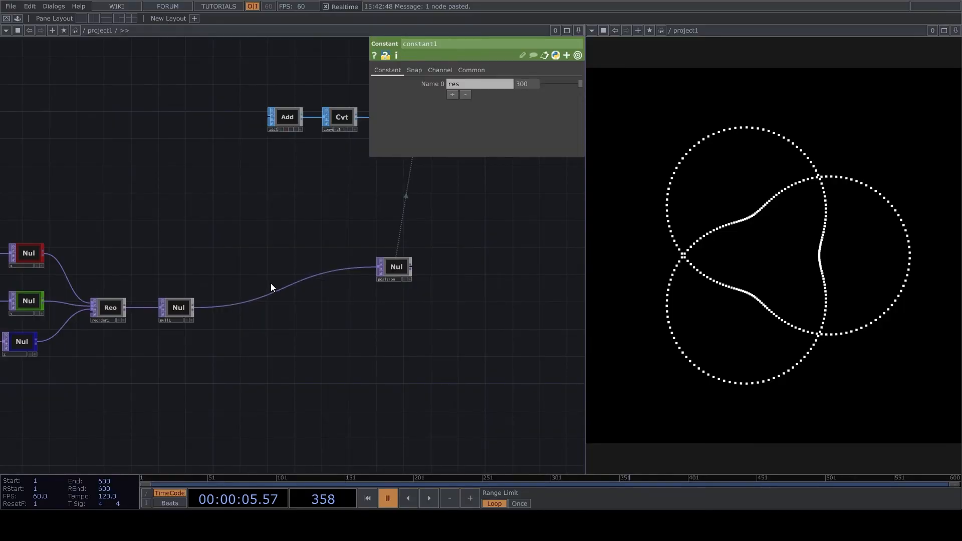
{"action": "left_click", "coordinate": [263, 299]}
{"action": "scroll", "coordinate": [410, 284], "scroll_direction": "up", "scroll_amount": 3}
{"action": "left_click_drag", "start_coordinate": [387, 257], "coordinate": [415, 296]}
{"action": "scroll", "coordinate": [177, 293], "scroll_direction": "up", "scroll_amount": 2}
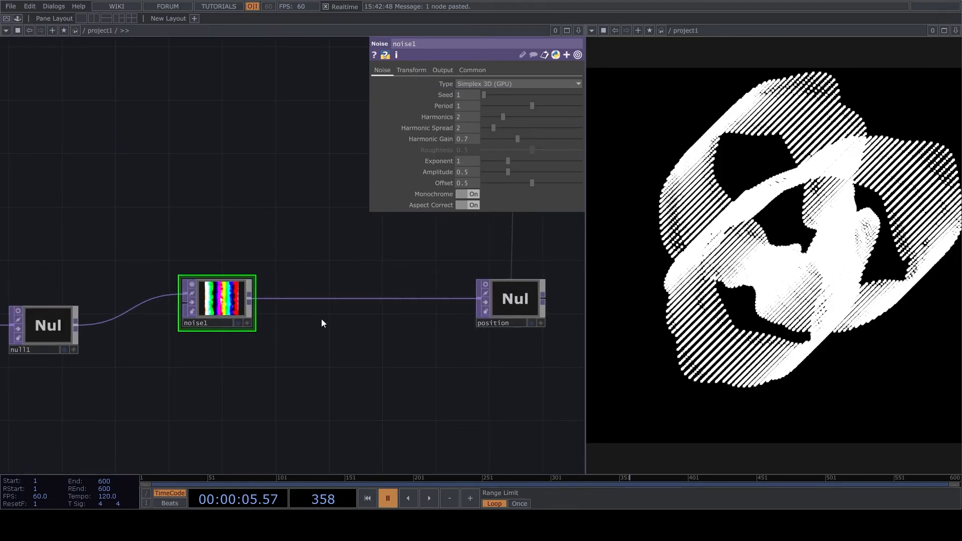
- Turn off Monochrome on noise1, set its Offset to 0 and its Amplitude to about 0.26
{"action": "left_click", "coordinate": [474, 194]}
{"action": "left_click_drag", "start_coordinate": [444, 339], "coordinate": [388, 349]}
{"action": "left_click_drag", "start_coordinate": [532, 183], "coordinate": [496, 173]}
{"action": "left_click_drag", "start_coordinate": [286, 183], "coordinate": [316, 271]}
- Add a Box SOP below add1 and connect it to a Transform SOP with Uniform Scale 0.02
{"action": "scroll", "coordinate": [316, 270], "scroll_direction": "down", "scroll_amount": 4}
{"action": "left_click_drag", "start_coordinate": [326, 150], "coordinate": [332, 187]}
{"action": "scroll", "coordinate": [331, 187], "scroll_direction": "up", "scroll_amount": 4}
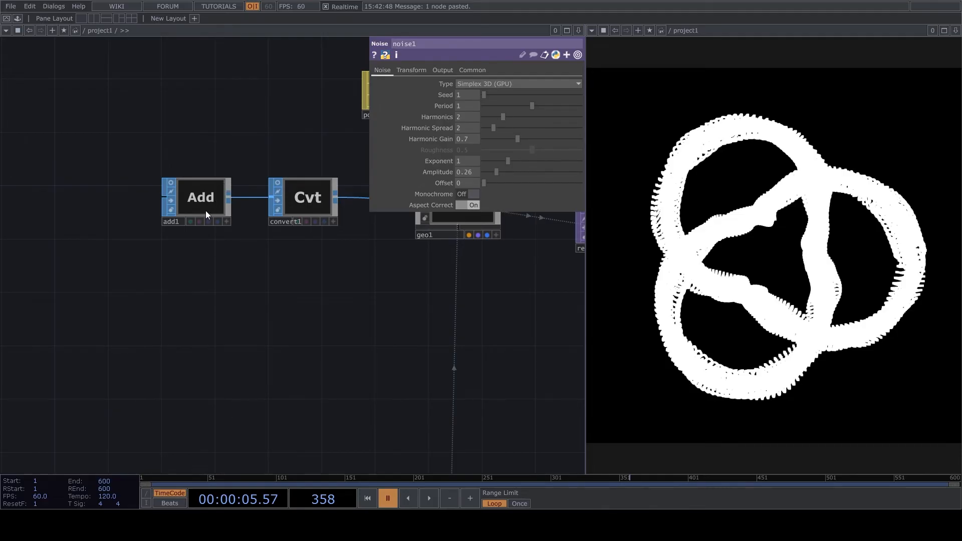
{"action": "left_click", "coordinate": [228, 295]}
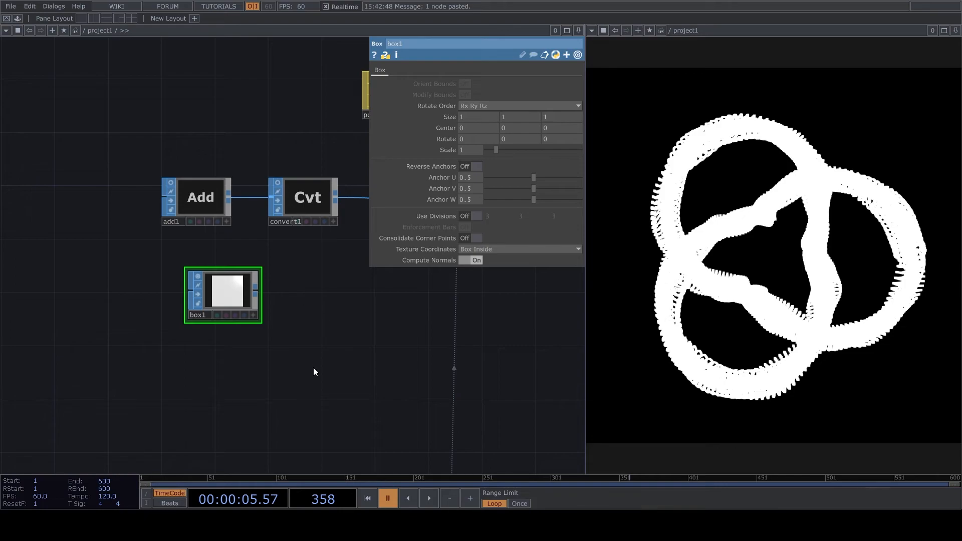
{"action": "left_click", "coordinate": [315, 296]}
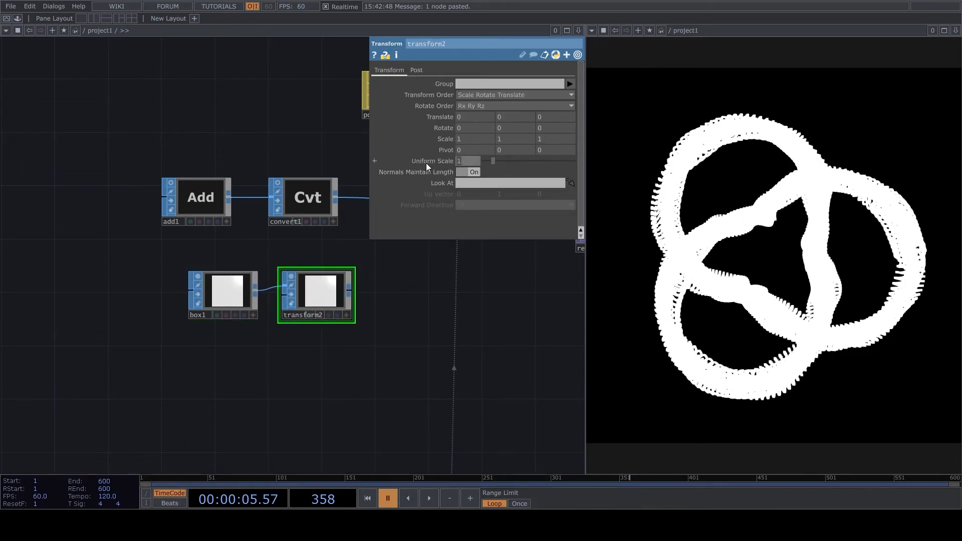
{"action": "type", "text": "0.02"}
{"action": "key", "text": "Return"}
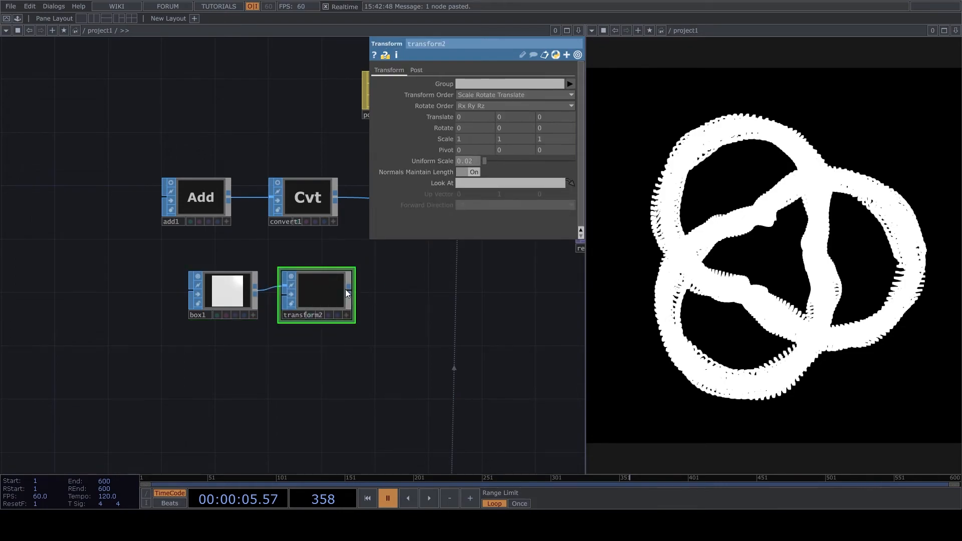
- Connect transform2 to geo1 in place of convert1 and turn off the viewers of box1 and transform2
{"action": "left_click_drag", "start_coordinate": [420, 334], "coordinate": [377, 371]}
{"action": "left_click_drag", "start_coordinate": [317, 320], "coordinate": [365, 281]}
{"action": "scroll", "coordinate": [135, 349], "scroll_direction": "up", "scroll_amount": 5}
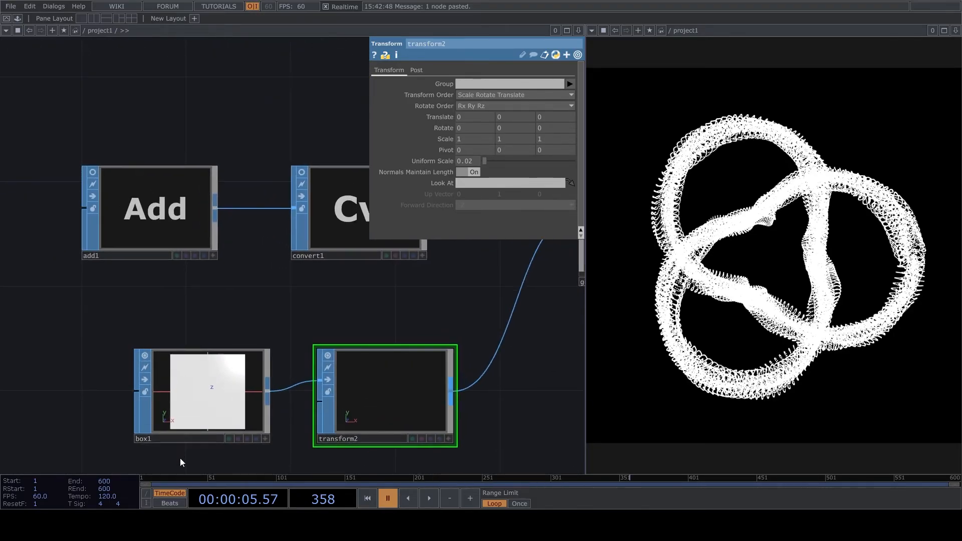
{"action": "scroll", "coordinate": [337, 316], "scroll_direction": "down", "scroll_amount": 5}
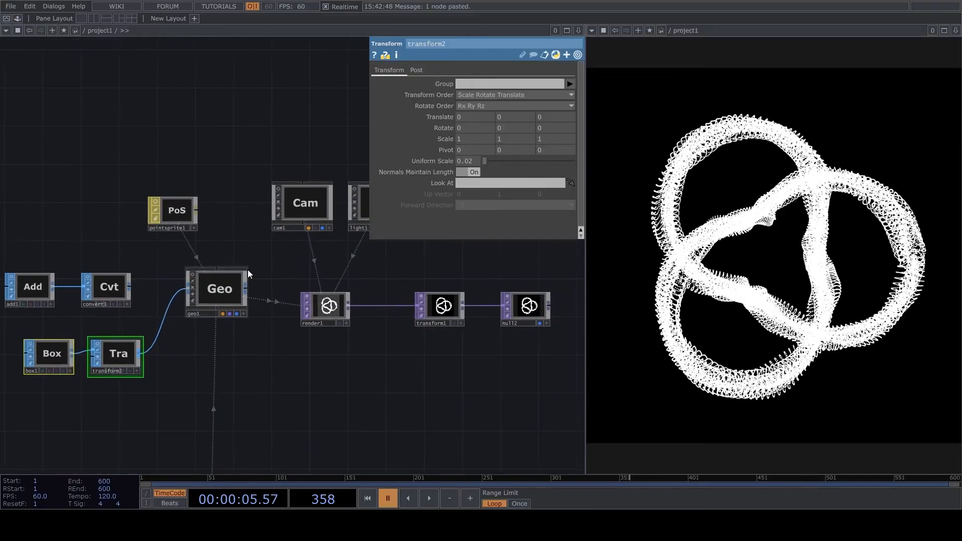
- Add a Phong material beside pointsprite1 and assign it to geo1
{"action": "scroll", "coordinate": [290, 233], "scroll_direction": "up", "scroll_amount": 4}
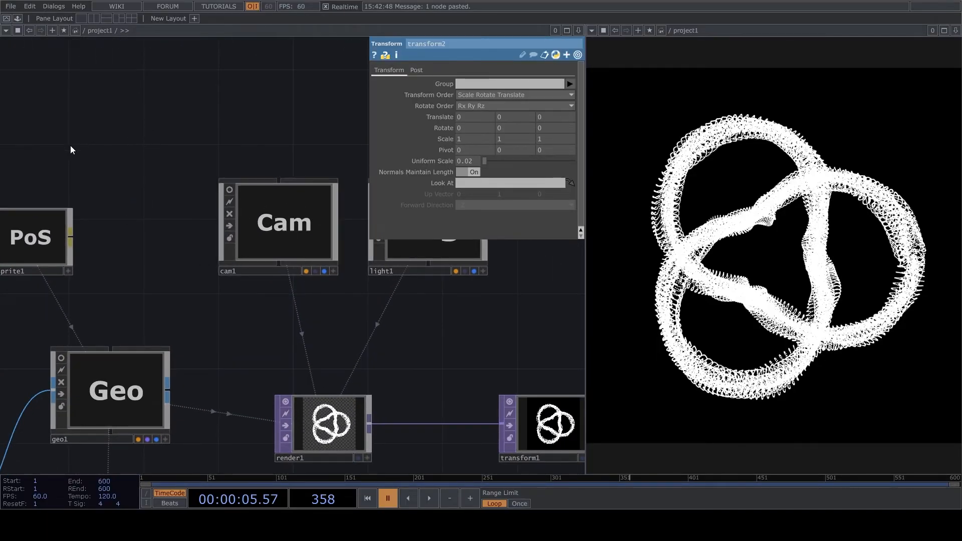
{"action": "left_click", "coordinate": [136, 203]}
{"action": "left_click_drag", "start_coordinate": [146, 199], "coordinate": [134, 369]}
{"action": "scroll", "coordinate": [175, 307], "scroll_direction": "down", "scroll_amount": 4}
- Start timeline playback and swing light1 above the knot through its viewer, to about 9.96 in Y and 0.92 in Z
{"action": "scroll", "coordinate": [266, 239], "scroll_direction": "up", "scroll_amount": 8}
{"action": "left_click", "coordinate": [239, 282]}
{"action": "scroll", "coordinate": [236, 294], "scroll_direction": "down", "scroll_amount": 2}
{"action": "scroll", "coordinate": [236, 294], "scroll_direction": "up", "scroll_amount": 4}
{"action": "key", "text": "space"}
{"action": "left_click", "coordinate": [346, 410]}
{"action": "left_click_drag", "start_coordinate": [248, 336], "coordinate": [267, 282]}
{"action": "left_click", "coordinate": [346, 409]}
{"action": "left_click_drag", "start_coordinate": [368, 421], "coordinate": [342, 284]}
{"action": "scroll", "coordinate": [337, 286], "scroll_direction": "down", "scroll_amount": 8}
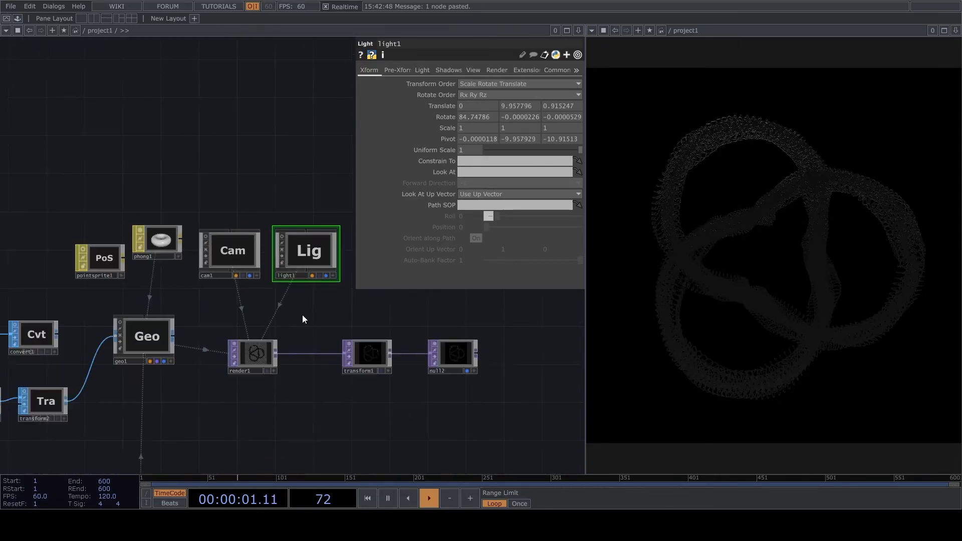
- Set the instancing Translate Z of geo1 to the b channel
{"action": "scroll", "coordinate": [247, 362], "scroll_direction": "up", "scroll_amount": 3}
{"action": "left_click", "coordinate": [47, 340]}
{"action": "left_click", "coordinate": [570, 209]}
{"action": "left_click", "coordinate": [573, 241]}
- Orbit cam1 around the knot through its viewer to a slightly tilted front view
{"action": "scroll", "coordinate": [300, 203], "scroll_direction": "up", "scroll_amount": 6}
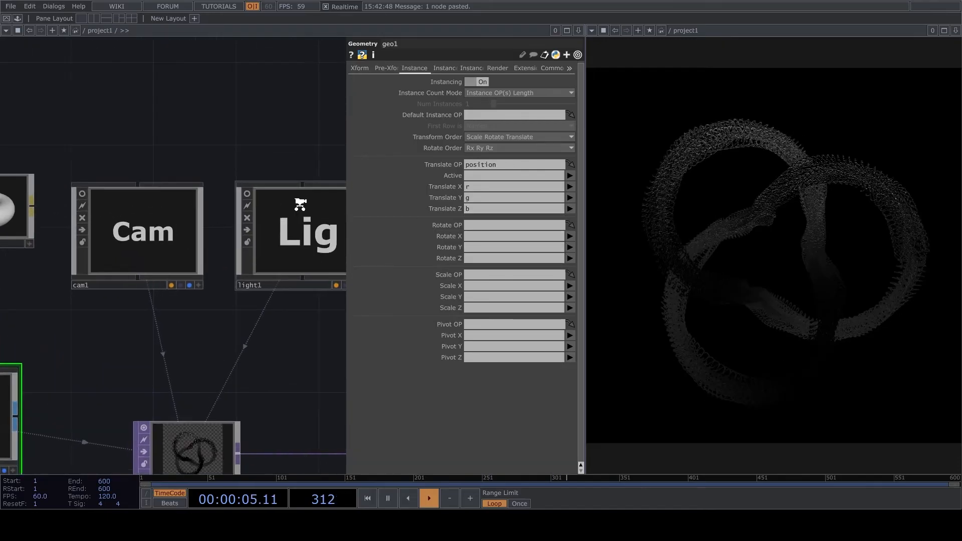
{"action": "left_click", "coordinate": [74, 239]}
{"action": "left_click_drag", "start_coordinate": [223, 390], "coordinate": [357, 387]}
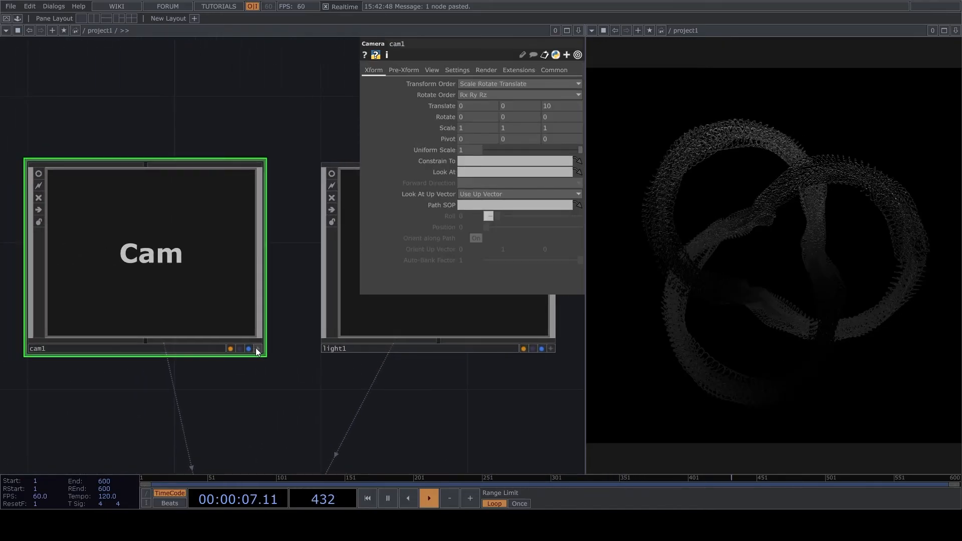
{"action": "left_click", "coordinate": [257, 348]}
{"action": "mouse_move", "coordinate": [211, 261]}
{"action": "left_mouse_down"}
{"action": "mouse_move", "coordinate": [183, 273]}
{"action": "mouse_move", "coordinate": [213, 261]}
{"action": "mouse_move", "coordinate": [151, 265]}
{"action": "mouse_move", "coordinate": [207, 266]}
{"action": "left_mouse_up"}
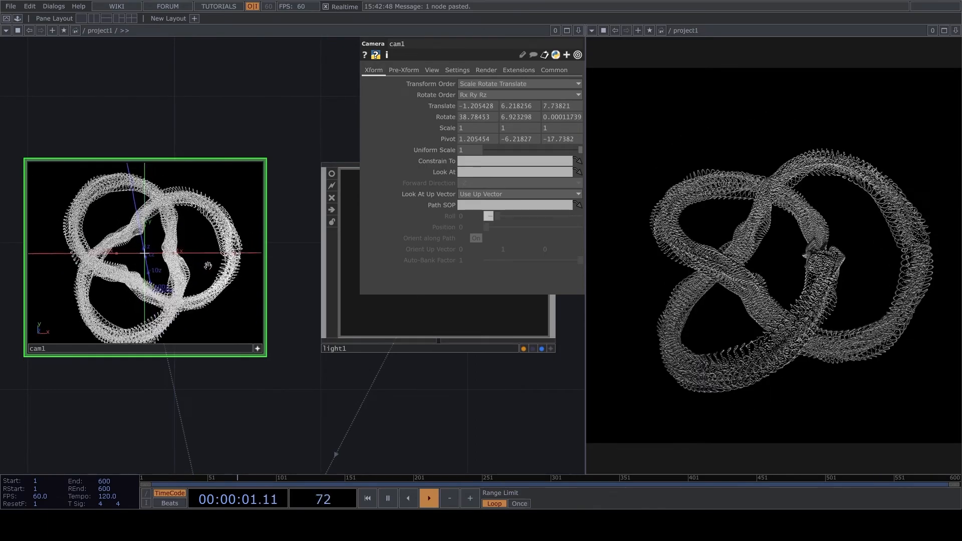
{"action": "left_click", "coordinate": [258, 348]}
{"action": "left_click_drag", "start_coordinate": [324, 410], "coordinate": [198, 335]}
- Set the Shadow Type of light1 to Soft, 2D Mapped
{"action": "left_click", "coordinate": [279, 245]}
{"action": "left_click_drag", "start_coordinate": [296, 391], "coordinate": [288, 417]}
{"action": "left_click_drag", "start_coordinate": [366, 344], "coordinate": [337, 375]}
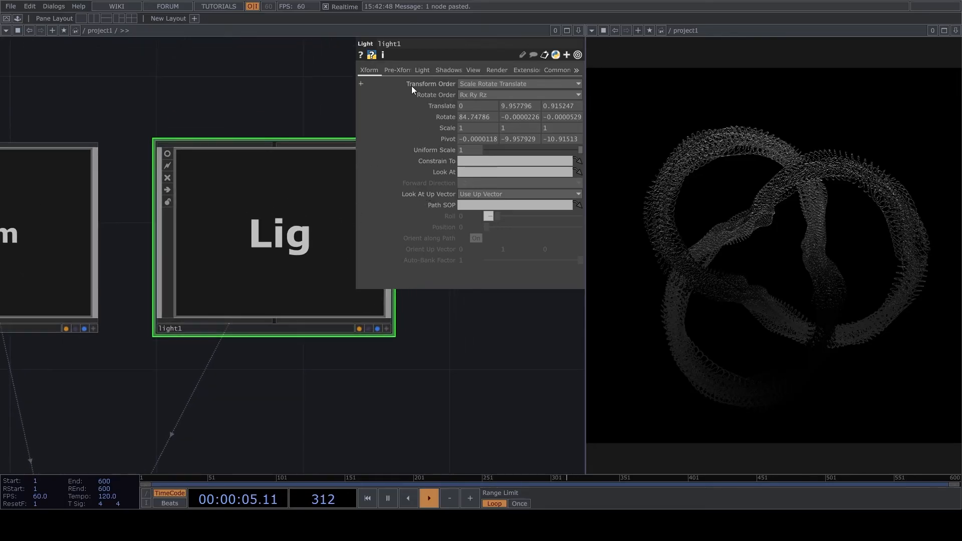
{"action": "left_click", "coordinate": [442, 71]}
{"action": "left_click", "coordinate": [494, 83]}
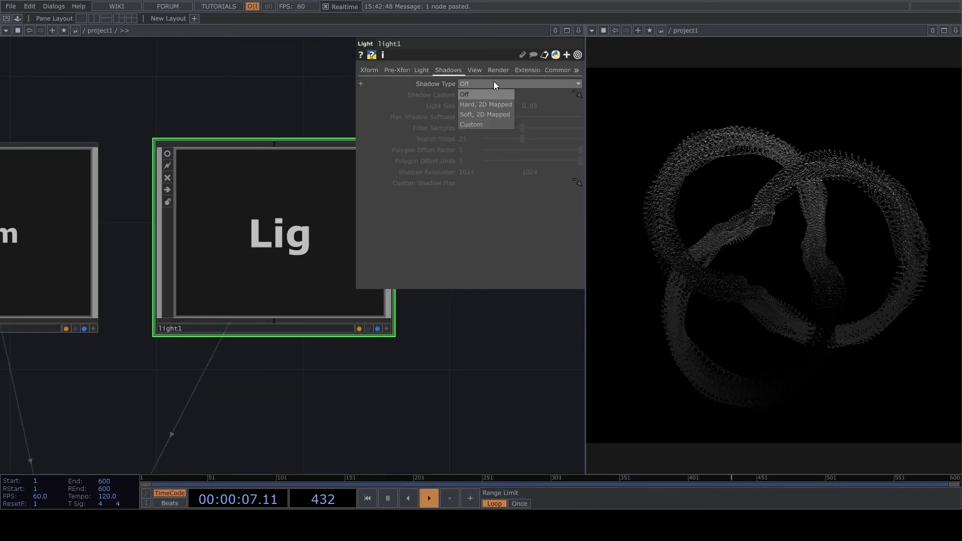
{"action": "left_click", "coordinate": [489, 114]}
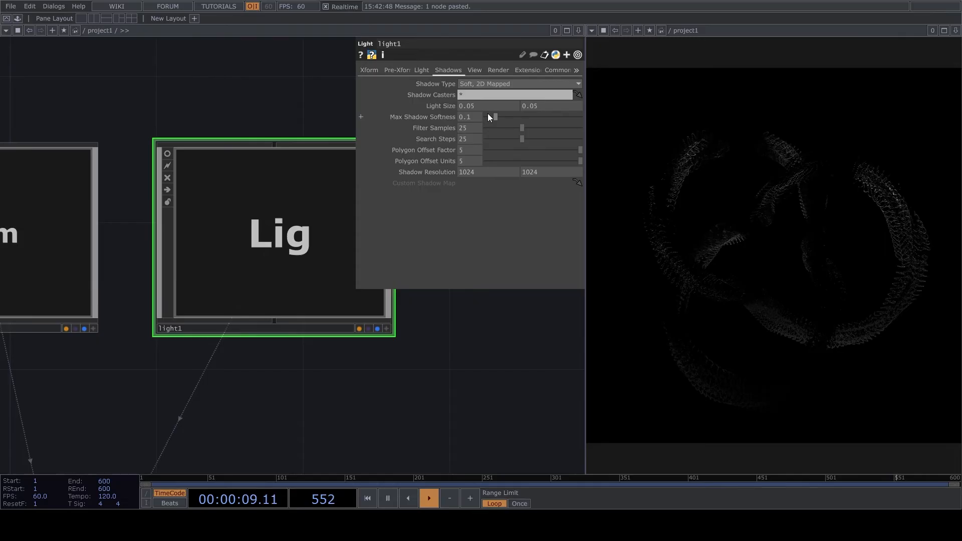
- Swing light1 through its viewer to light the knot from the front
{"action": "left_click", "coordinate": [386, 329]}
{"action": "mouse_move", "coordinate": [318, 287]}
{"action": "left_mouse_down"}
{"action": "mouse_move", "coordinate": [323, 318]}
{"action": "mouse_move", "coordinate": [305, 286]}
{"action": "mouse_move", "coordinate": [314, 269]}
{"action": "left_mouse_up"}
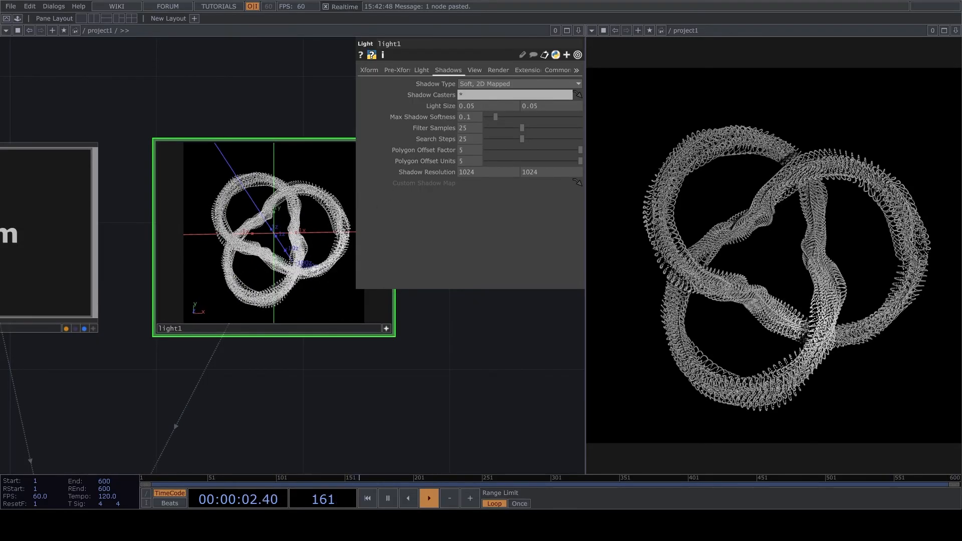
{"action": "left_click", "coordinate": [387, 329]}
- Refine light1's shadows with Filter Samples 35, Search Steps 33, Max Shadow Softness about 0.144 and Shadow Resolution 2024 by 2024
{"action": "left_click_drag", "start_coordinate": [521, 127], "coordinate": [535, 132]}
{"action": "left_click_drag", "start_coordinate": [464, 172], "coordinate": [441, 178]}
{"action": "type", "text": "2"}
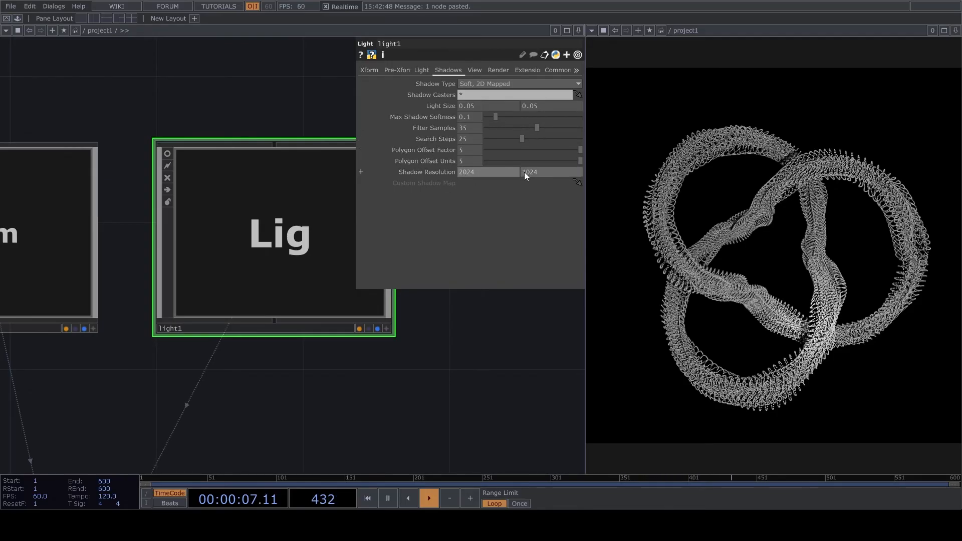
{"action": "left_click_drag", "start_coordinate": [524, 172], "coordinate": [519, 174]}
{"action": "type", "text": "2"}
{"action": "left_click", "coordinate": [534, 140]}
{"action": "mouse_move", "coordinate": [496, 117]}
{"action": "left_mouse_down"}
{"action": "mouse_move", "coordinate": [485, 120]}
{"action": "mouse_move", "coordinate": [498, 125]}
{"action": "left_mouse_up"}
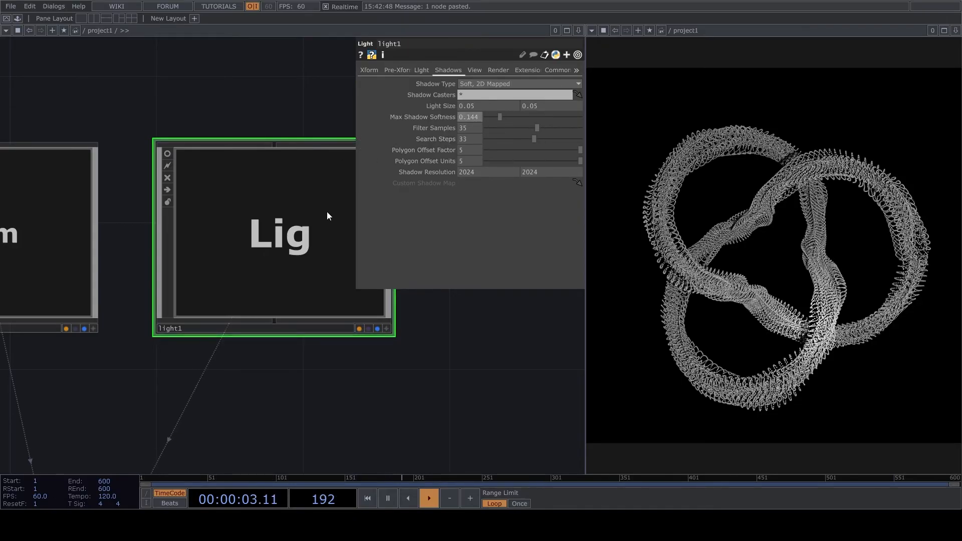
- Try different Dimmer values on light1 and set it to 1.4
{"action": "left_click", "coordinate": [422, 70]}
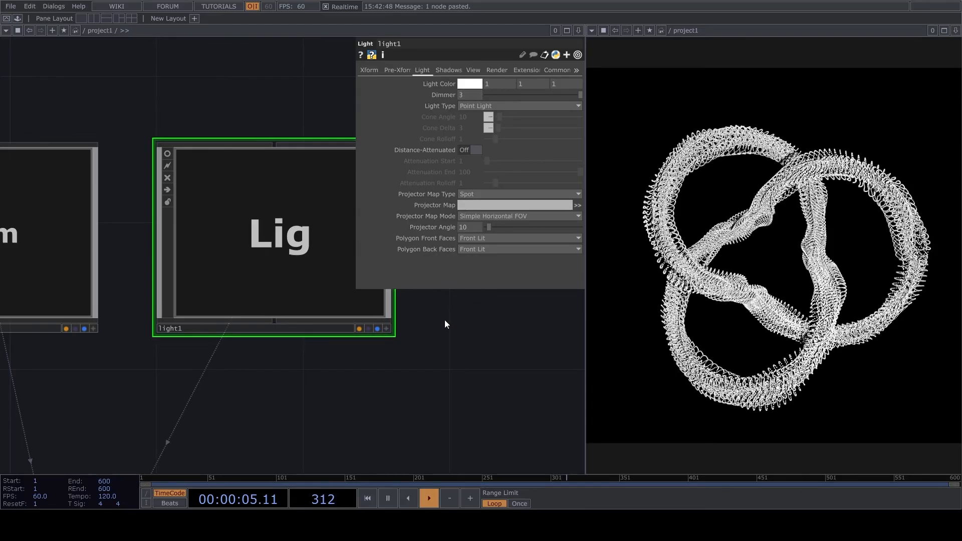
{"action": "type", "text": "1"}
{"action": "key", "text": "Return"}
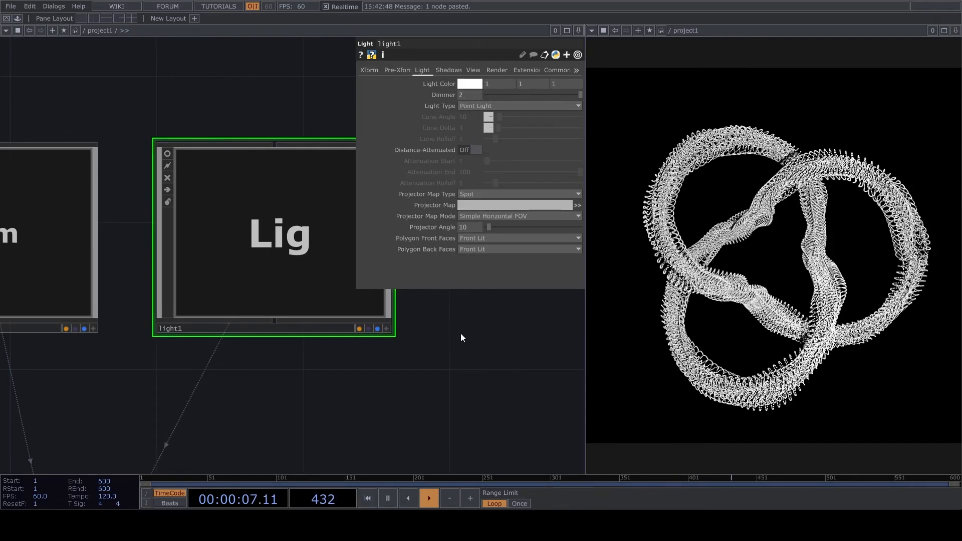
{"action": "scroll", "coordinate": [462, 333], "scroll_direction": "down", "scroll_amount": 5}
{"action": "scroll", "coordinate": [499, 193], "scroll_direction": "up", "scroll_amount": 2}
{"action": "left_click", "coordinate": [519, 94]}
{"action": "left_click_drag", "start_coordinate": [520, 94], "coordinate": [615, 107]}
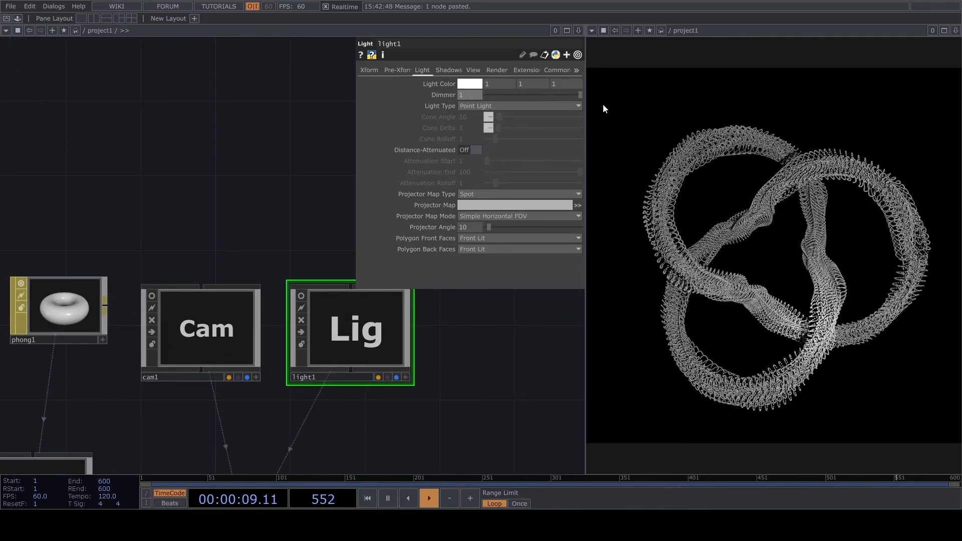
{"action": "scroll", "coordinate": [232, 326], "scroll_direction": "up", "scroll_amount": 3}
{"action": "left_click", "coordinate": [232, 327]}
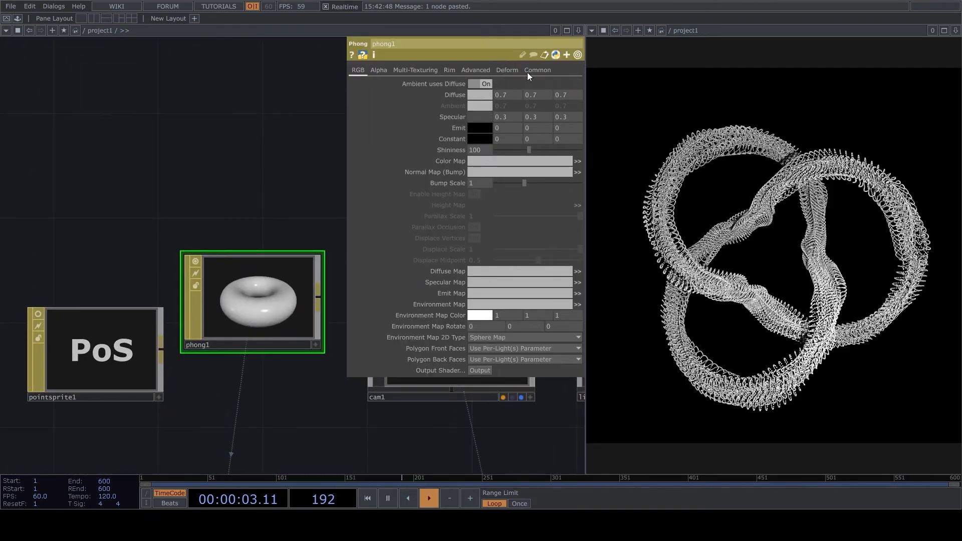
{"action": "scroll", "coordinate": [251, 313], "scroll_direction": "down", "scroll_amount": 6}
{"action": "scroll", "coordinate": [210, 253], "scroll_direction": "up", "scroll_amount": 5}
{"action": "scroll", "coordinate": [270, 399], "scroll_direction": "down", "scroll_amount": 2}
- Set the Period of noise1 to 0, its Exponent to 1.1 and its Amplitude to about 0.29
{"action": "left_click_drag", "start_coordinate": [271, 400], "coordinate": [213, 187]}
{"action": "scroll", "coordinate": [219, 284], "scroll_direction": "up", "scroll_amount": 4}
{"action": "left_click_drag", "start_coordinate": [300, 278], "coordinate": [277, 220]}
{"action": "scroll", "coordinate": [324, 248], "scroll_direction": "up", "scroll_amount": 2}
{"action": "left_click", "coordinate": [321, 249]}
{"action": "left_click_drag", "start_coordinate": [525, 105], "coordinate": [474, 112]}
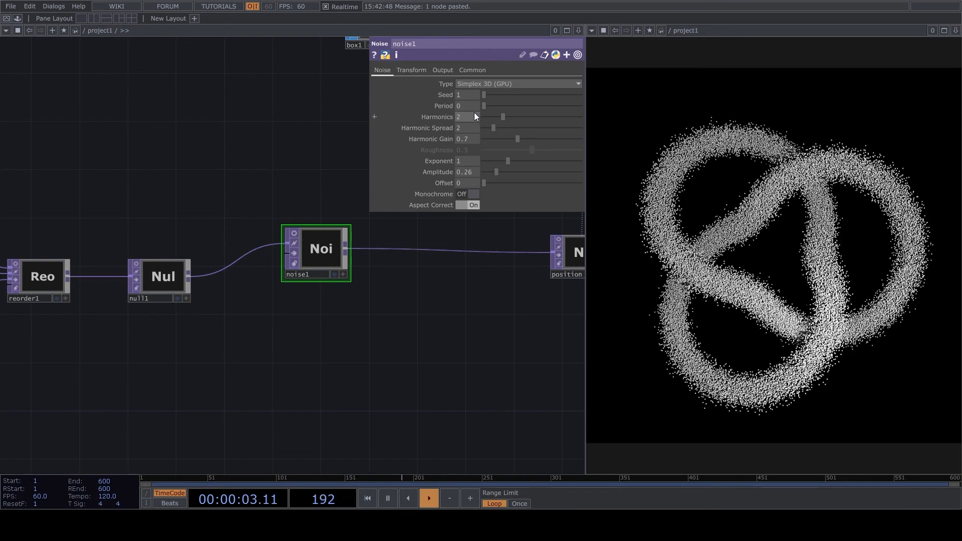
{"action": "mouse_move", "coordinate": [509, 162]}
{"action": "left_mouse_down"}
{"action": "mouse_move", "coordinate": [546, 161]}
{"action": "mouse_move", "coordinate": [507, 166]}
{"action": "mouse_move", "coordinate": [507, 182]}
{"action": "mouse_move", "coordinate": [498, 174]}
{"action": "left_mouse_up"}
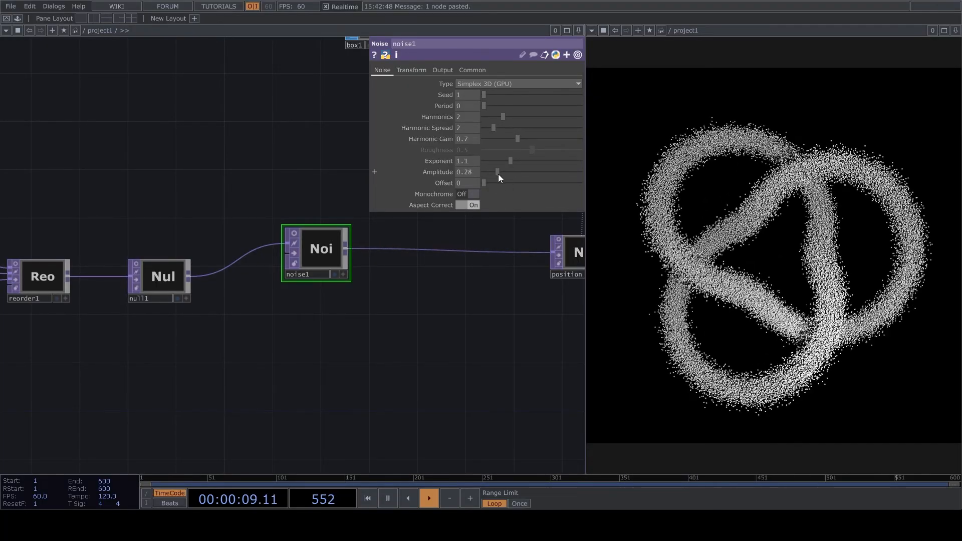
- Set the Uniform Scale of transform2 to 0.03
{"action": "scroll", "coordinate": [257, 182], "scroll_direction": "down", "scroll_amount": 5}
{"action": "scroll", "coordinate": [323, 287], "scroll_direction": "up", "scroll_amount": 5}
{"action": "left_click", "coordinate": [323, 287]}
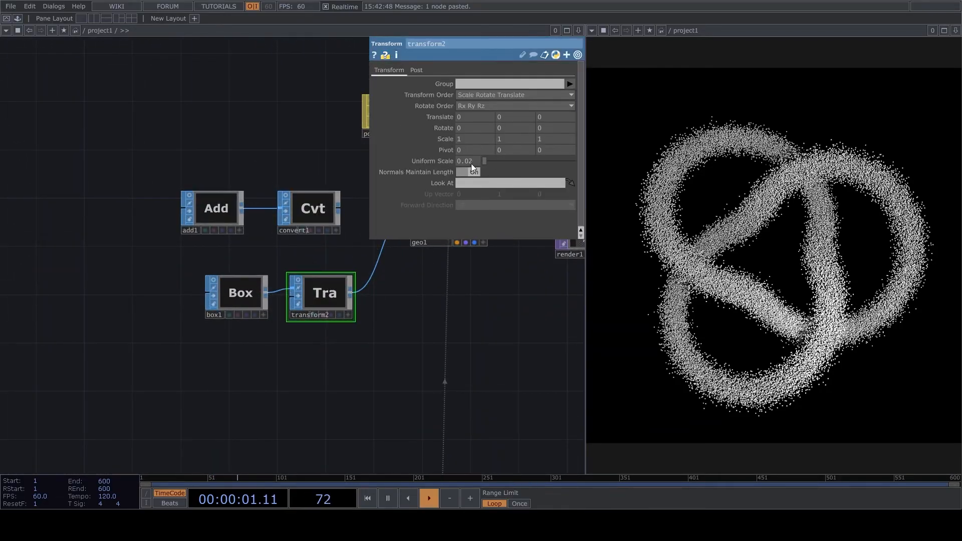
{"action": "middle_click_drag", "start_coordinate": [472, 162], "coordinate": [472, 141]}
- Reposition light1 around the particle knot through its viewer so the overlapping strands cast shadows
{"action": "scroll", "coordinate": [197, 262], "scroll_direction": "down", "scroll_amount": 5}
{"action": "scroll", "coordinate": [245, 260], "scroll_direction": "up", "scroll_amount": 3}
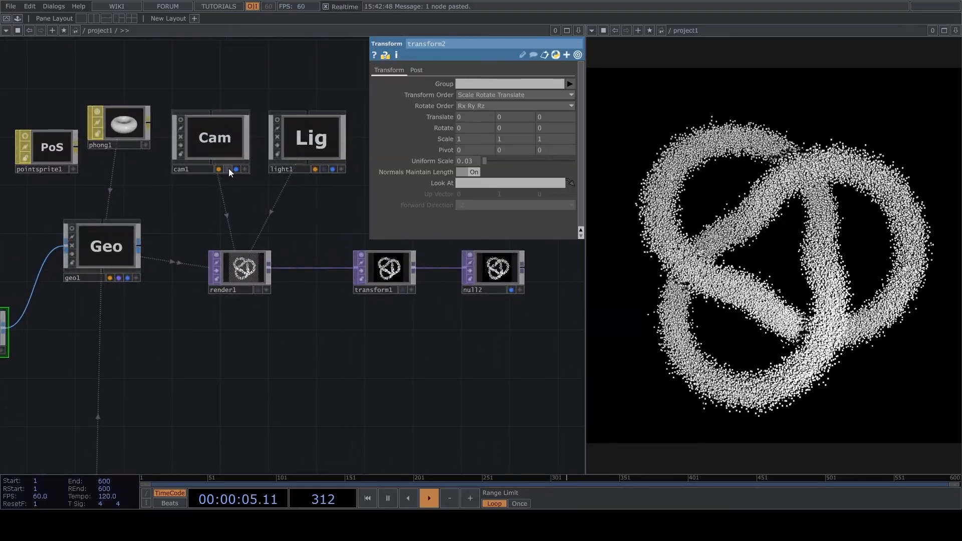
{"action": "left_click", "coordinate": [309, 141]}
{"action": "scroll", "coordinate": [324, 131], "scroll_direction": "up", "scroll_amount": 4}
{"action": "left_click_drag", "start_coordinate": [352, 280], "coordinate": [285, 363]}
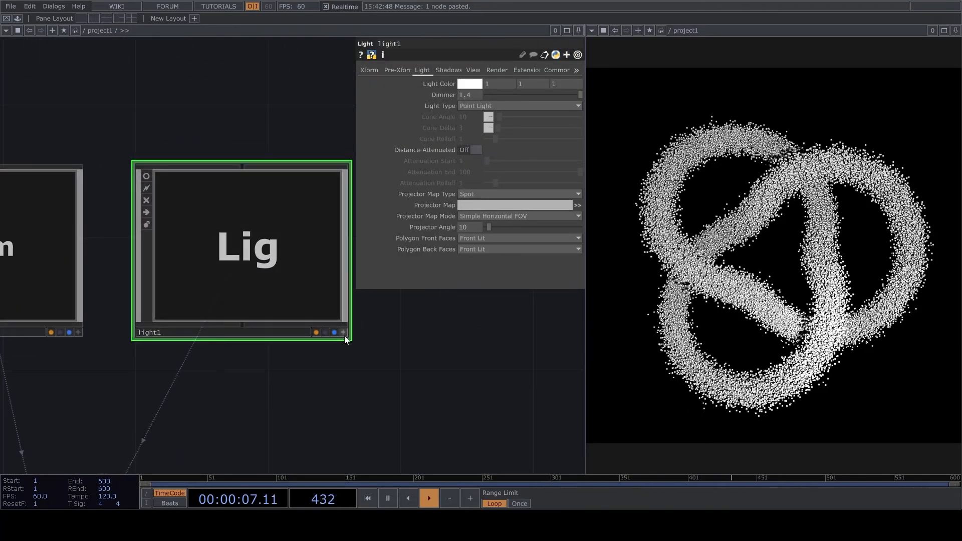
{"action": "left_click", "coordinate": [343, 332]}
{"action": "mouse_move", "coordinate": [271, 271]}
{"action": "left_mouse_down"}
{"action": "mouse_move", "coordinate": [290, 270]}
{"action": "mouse_move", "coordinate": [296, 280]}
{"action": "mouse_move", "coordinate": [284, 284]}
{"action": "left_mouse_up"}
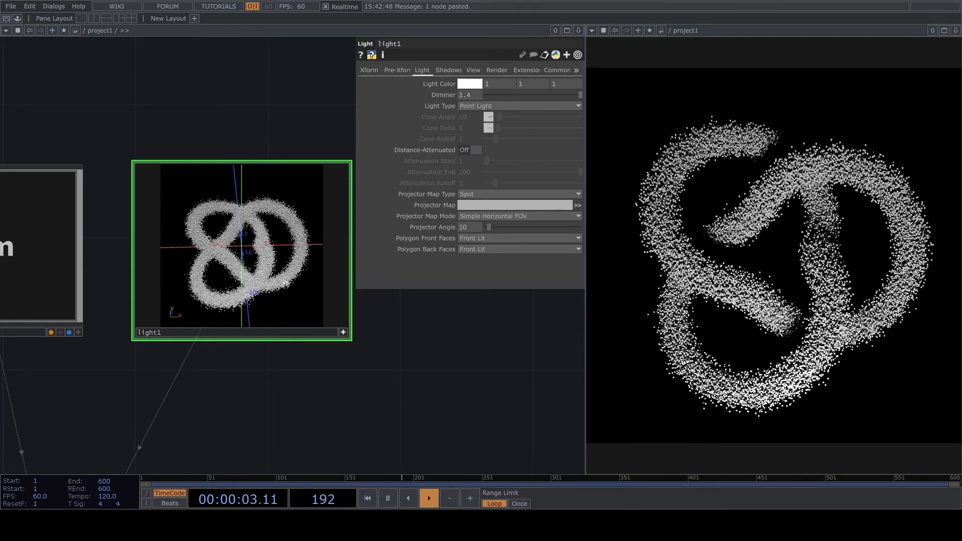
{"action": "left_click", "coordinate": [343, 332]}
- Try a different Exponent on noise1 and undo the change
{"action": "scroll", "coordinate": [293, 206], "scroll_direction": "down", "scroll_amount": 5}
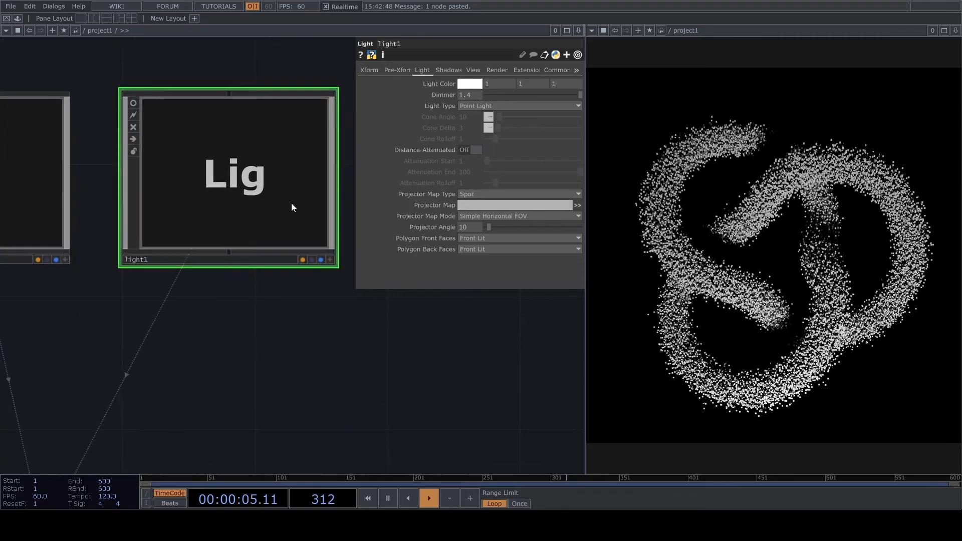
{"action": "scroll", "coordinate": [232, 298], "scroll_direction": "up", "scroll_amount": 5}
{"action": "left_click", "coordinate": [167, 328]}
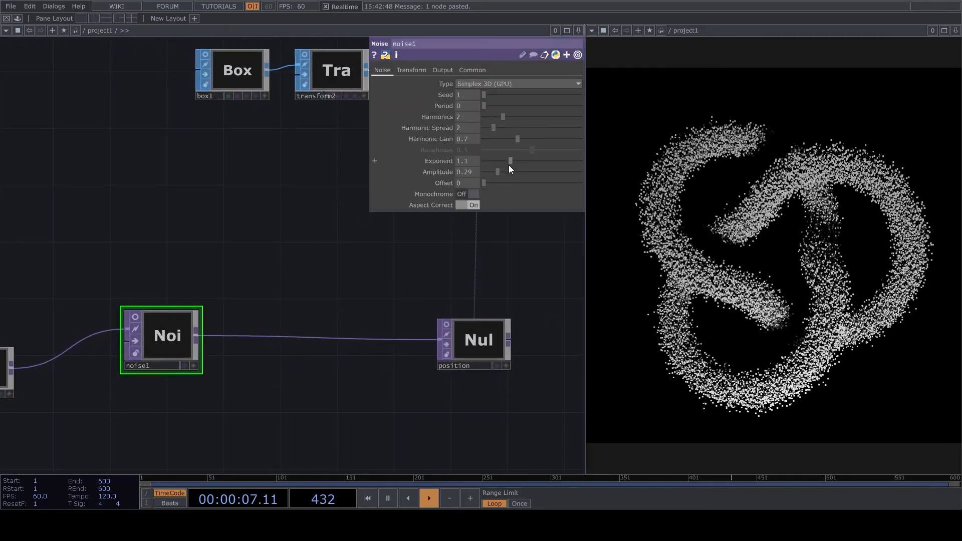
{"action": "left_click_drag", "start_coordinate": [513, 158], "coordinate": [494, 173]}
{"action": "key", "text": "ctrl+z"}
- Examine the RGB parameters of the phong1 material
{"action": "left_click_drag", "start_coordinate": [359, 247], "coordinate": [336, 249]}
{"action": "scroll", "coordinate": [329, 243], "scroll_direction": "down", "scroll_amount": 3}
{"action": "scroll", "coordinate": [350, 198], "scroll_direction": "up", "scroll_amount": 2}
{"action": "left_click_drag", "start_coordinate": [279, 303], "coordinate": [224, 433]}
{"action": "scroll", "coordinate": [168, 213], "scroll_direction": "up", "scroll_amount": 1}
{"action": "scroll", "coordinate": [167, 214], "scroll_direction": "up", "scroll_amount": 2}
{"action": "right_click_drag", "start_coordinate": [82, 132], "coordinate": [244, 216]}
{"action": "left_click_drag", "start_coordinate": [210, 235], "coordinate": [131, 37]}
{"action": "right_click_drag", "start_coordinate": [126, 243], "coordinate": [256, 394]}
{"action": "left_click_drag", "start_coordinate": [299, 379], "coordinate": [221, 221]}
{"action": "scroll", "coordinate": [223, 220], "scroll_direction": "down", "scroll_amount": 2}
{"action": "left_click_drag", "start_coordinate": [315, 152], "coordinate": [191, 280]}
{"action": "scroll", "coordinate": [192, 280], "scroll_direction": "up", "scroll_amount": 2}
{"action": "left_click", "coordinate": [329, 193]}
{"action": "mouse_move", "coordinate": [455, 103]}
{"action": "middle_mouse_down"}
{"action": "mouse_move", "coordinate": [478, 97]}
{"action": "mouse_move", "coordinate": [451, 108]}
{"action": "middle_mouse_up"}
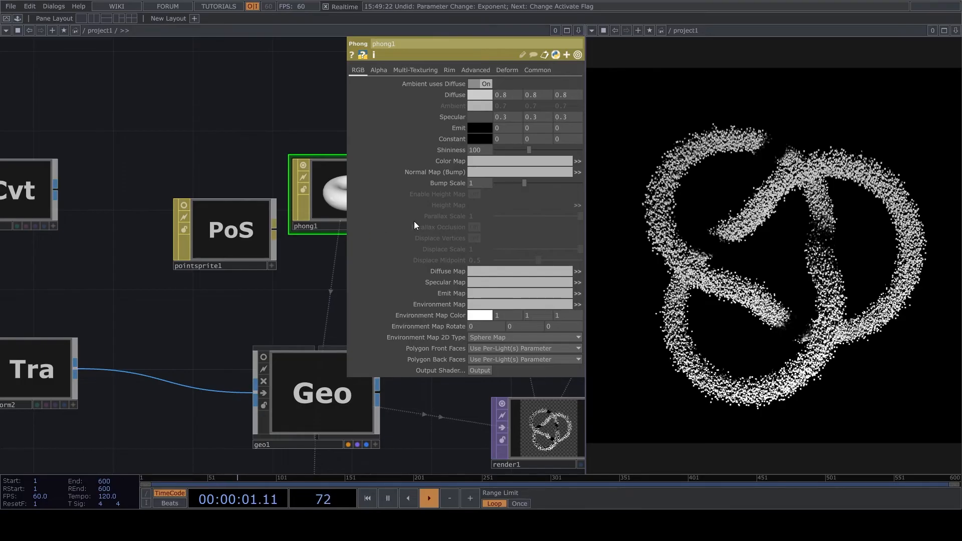
- Animate the Phase of ramp1 with an absTime.seconds expression
{"action": "scroll", "coordinate": [195, 304], "scroll_direction": "down", "scroll_amount": 5}
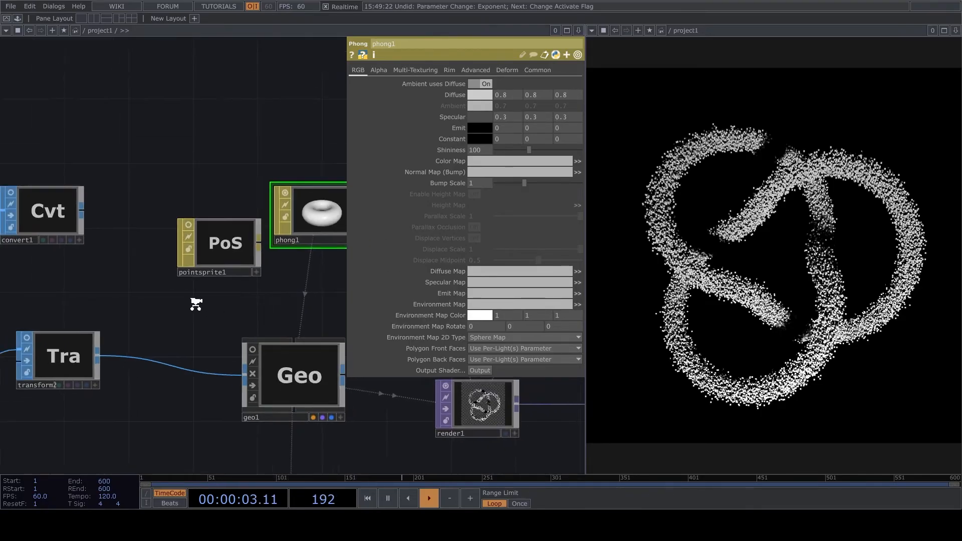
{"action": "left_click_drag", "start_coordinate": [101, 396], "coordinate": [207, 263]}
{"action": "left_click_drag", "start_coordinate": [187, 296], "coordinate": [313, 347]}
{"action": "scroll", "coordinate": [314, 346], "scroll_direction": "down", "scroll_amount": 2}
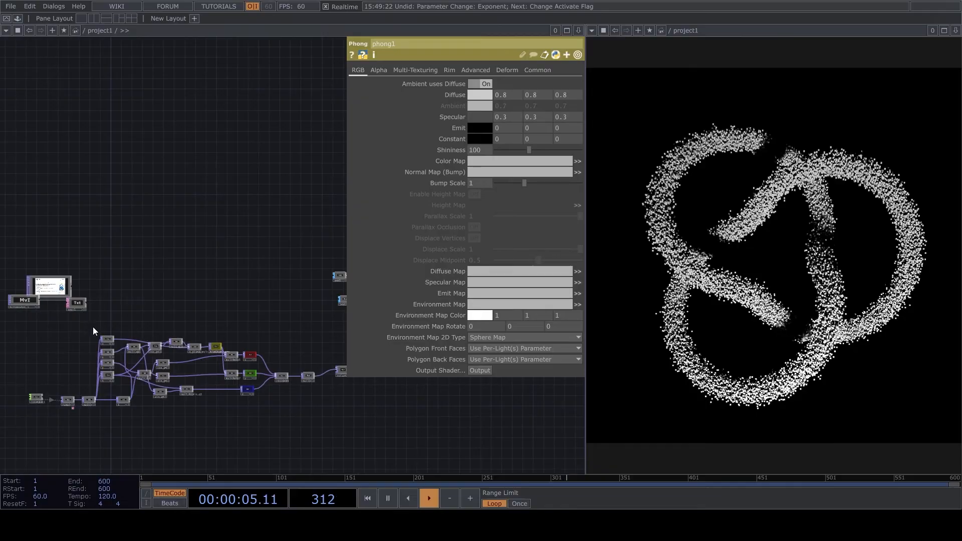
{"action": "scroll", "coordinate": [116, 346], "scroll_direction": "up", "scroll_amount": 5}
{"action": "left_click_drag", "start_coordinate": [71, 415], "coordinate": [207, 287]}
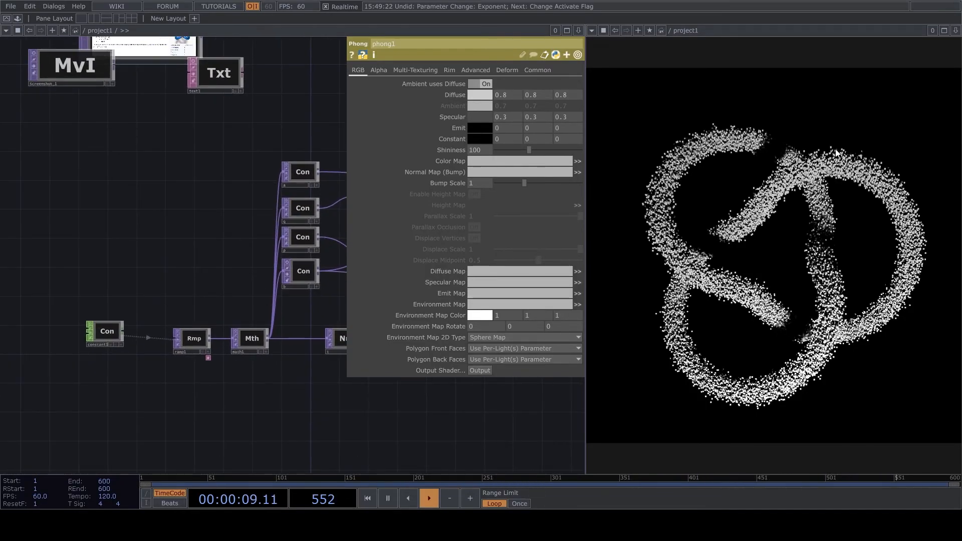
{"action": "scroll", "coordinate": [257, 308], "scroll_direction": "up", "scroll_amount": 5}
{"action": "left_click_drag", "start_coordinate": [113, 278], "coordinate": [252, 170]}
{"action": "left_click", "coordinate": [242, 287]}
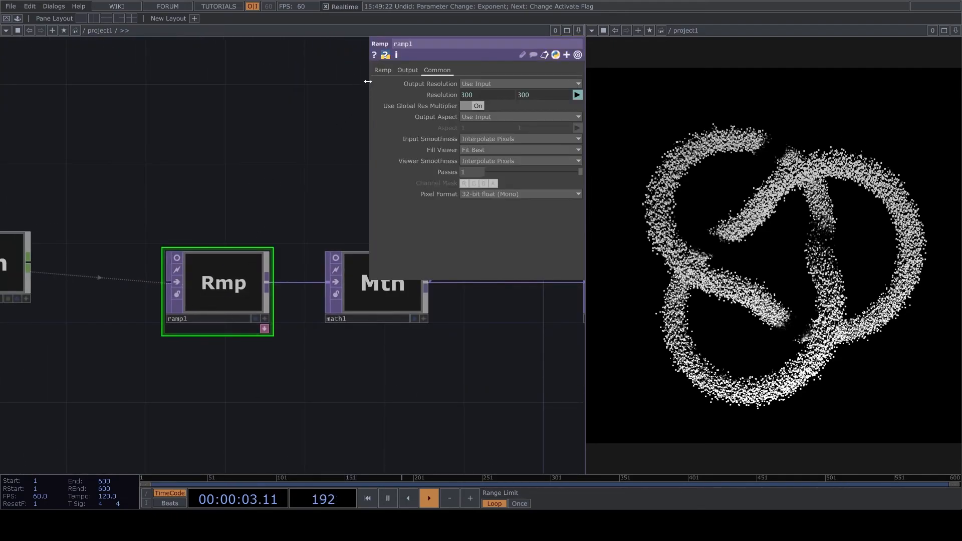
{"action": "left_click", "coordinate": [383, 70]}
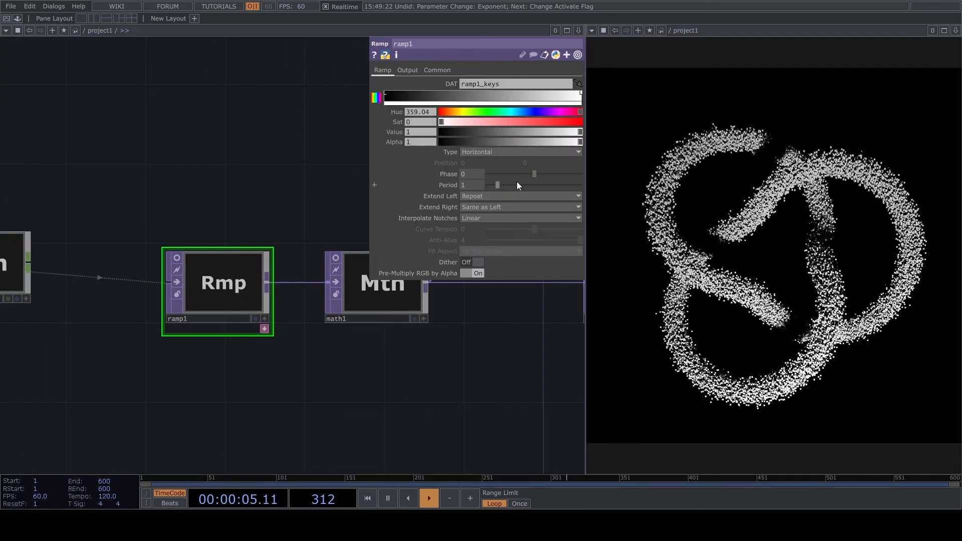
{"action": "left_click_drag", "start_coordinate": [538, 174], "coordinate": [521, 178]}
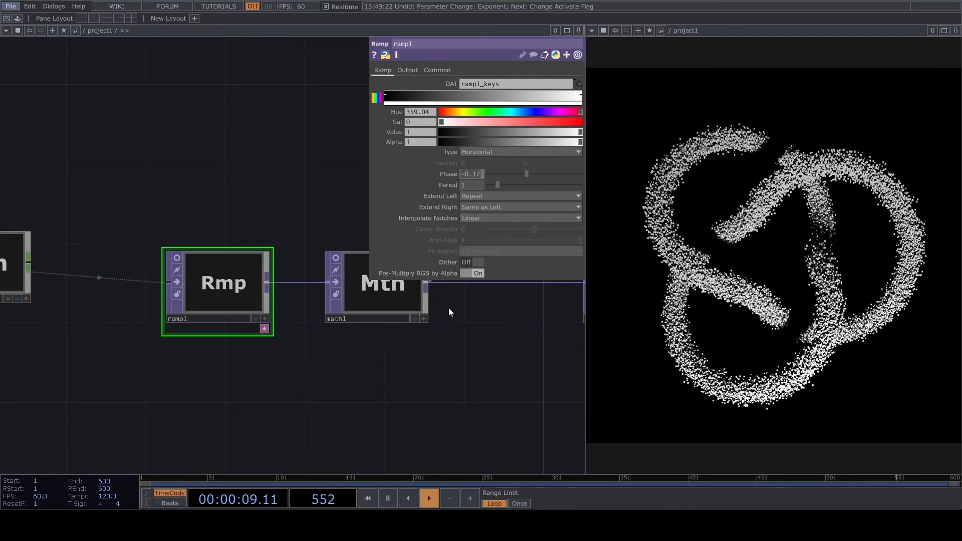
{"action": "type", "text": "abs"}
{"action": "type", "text": "T"}
{"action": "type", "text": "i"}
{"action": "type", "text": "me.secon"}
{"action": "type", "text": "ds"}
{"action": "key", "text": "Return"}
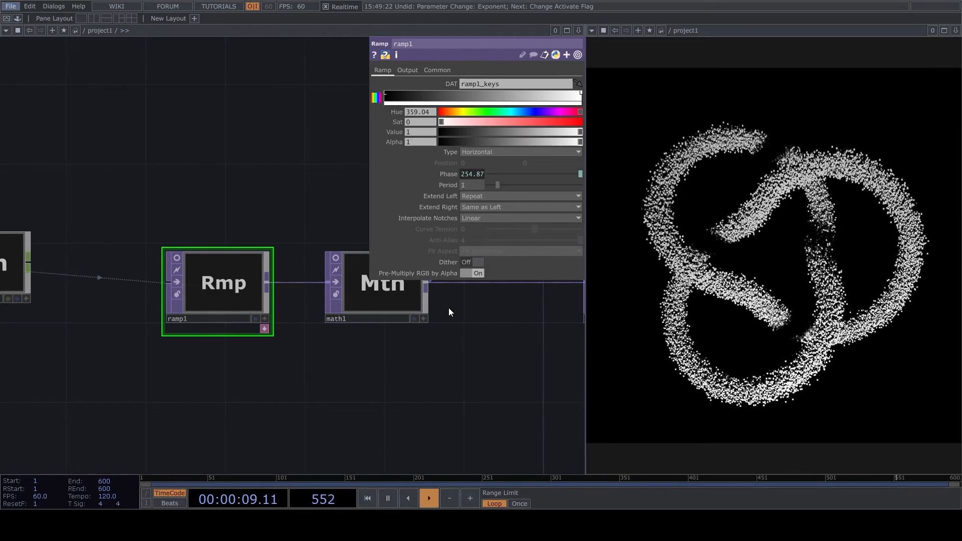
- Slow the animation of ramp1 by changing the divisor in its Phase expression to 50
{"action": "left_click", "coordinate": [474, 173]}
{"action": "key", "text": "BackSpace"}
{"action": "key", "text": "BackSpace"}
{"action": "type", "text": "50"}
{"action": "key", "text": "Return"}
{"action": "scroll", "coordinate": [284, 125], "scroll_direction": "down", "scroll_amount": 6}
{"action": "scroll", "coordinate": [234, 171], "scroll_direction": "up", "scroll_amount": 8}
{"action": "scroll", "coordinate": [224, 234], "scroll_direction": "down", "scroll_amount": 6}
{"action": "scroll", "coordinate": [301, 204], "scroll_direction": "up", "scroll_amount": 4}
{"action": "scroll", "coordinate": [270, 251], "scroll_direction": "down", "scroll_amount": 6}
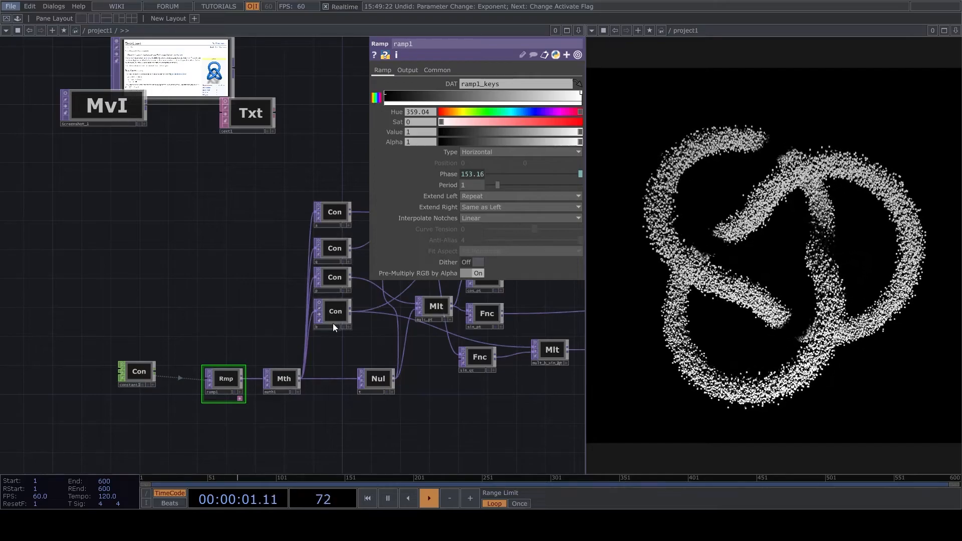
- Add a Constant CHOP in the empty space beside the a, q, p and b constant TOPs
{"action": "left_click_drag", "start_coordinate": [233, 260], "coordinate": [260, 292]}
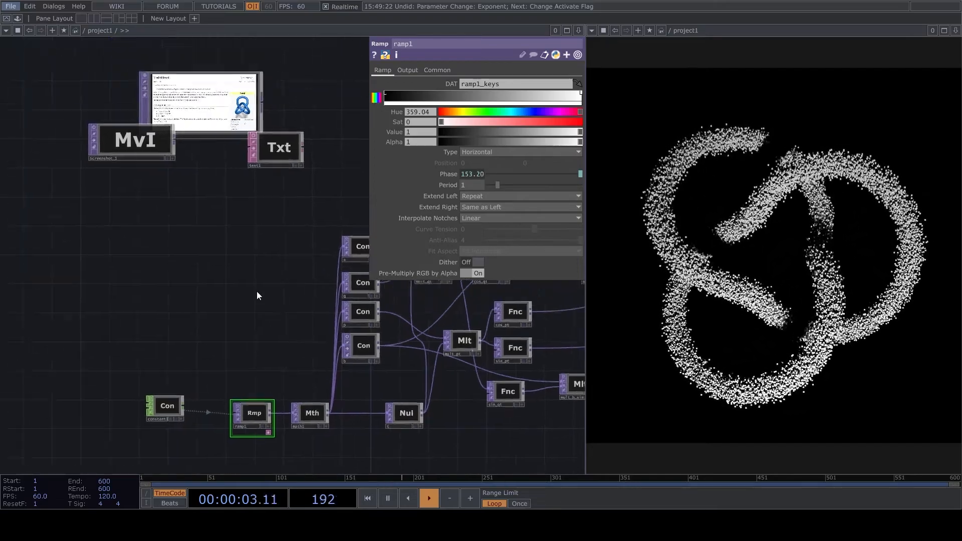
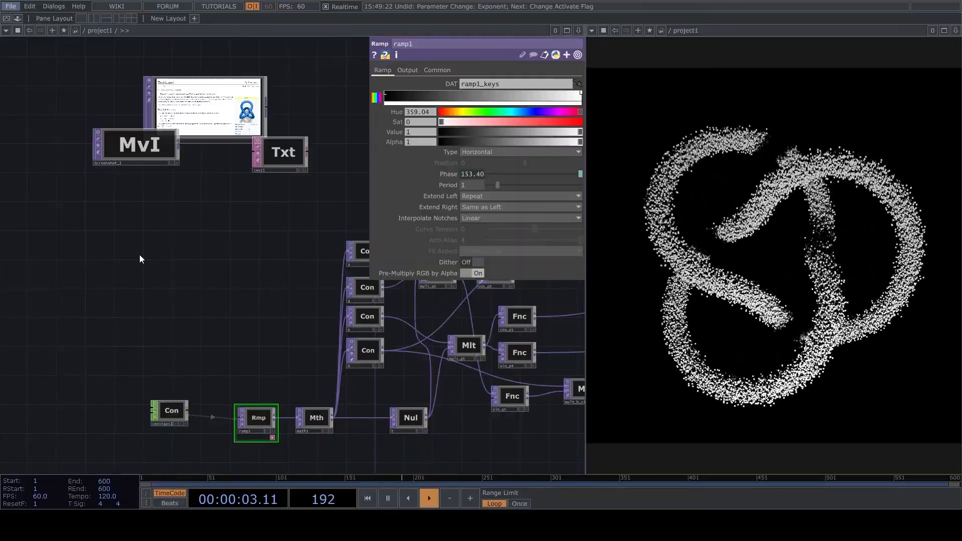
{"action": "left_click_drag", "start_coordinate": [316, 227], "coordinate": [286, 189]}
{"action": "scroll", "coordinate": [262, 222], "scroll_direction": "up", "scroll_amount": 3}
{"action": "scroll", "coordinate": [286, 189], "scroll_direction": "down", "scroll_amount": 3}
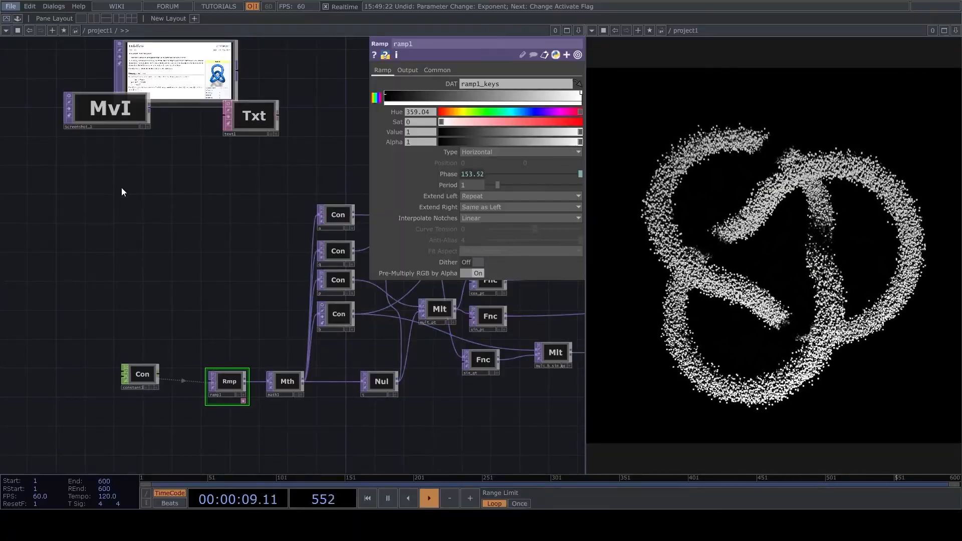
{"action": "left_click", "coordinate": [248, 246]}
{"action": "scroll", "coordinate": [247, 245], "scroll_direction": "up", "scroll_amount": 3}
{"action": "scroll", "coordinate": [248, 245], "scroll_direction": "down", "scroll_amount": 2}
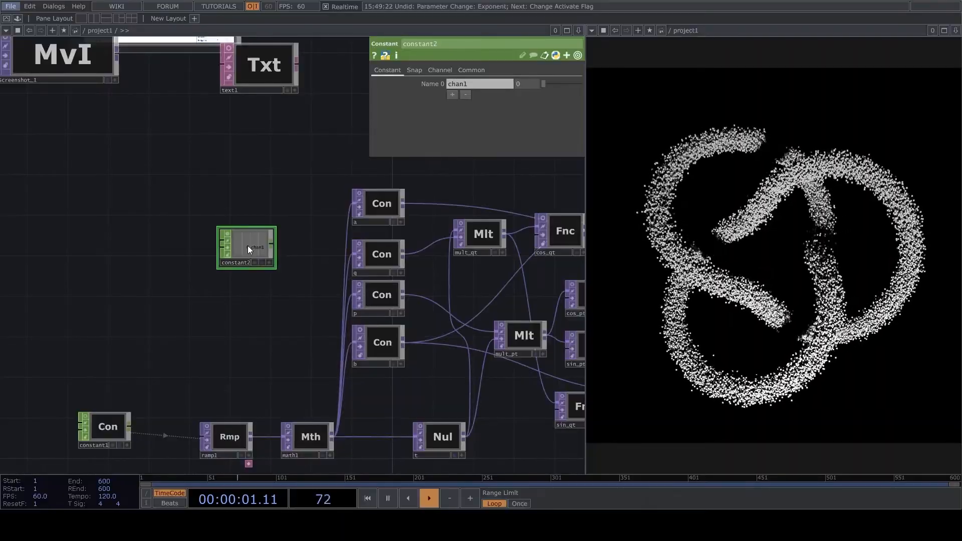
{"action": "scroll", "coordinate": [248, 248], "scroll_direction": "up", "scroll_amount": 2}
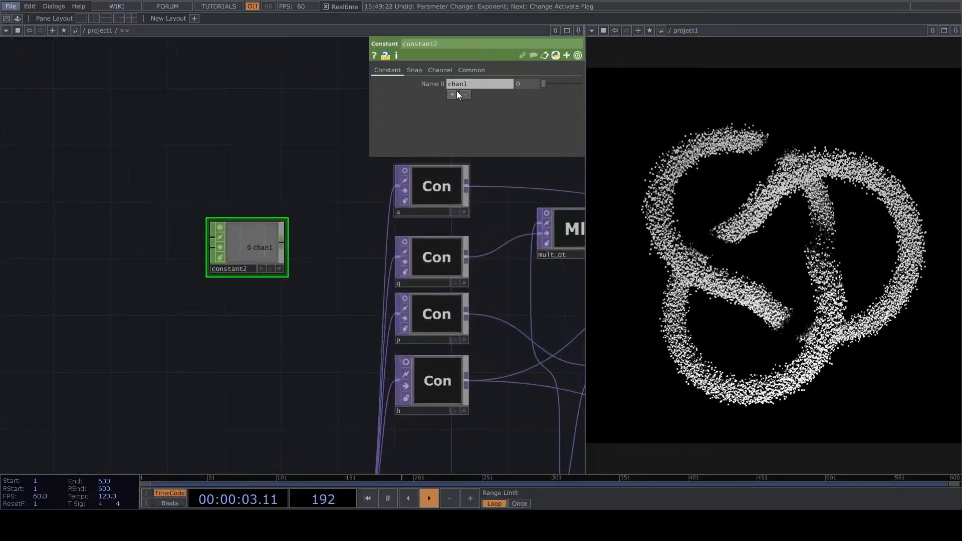
- Give constant2 four channels named a, b, q and p
{"action": "left_click", "coordinate": [456, 94]}
{"action": "left_click", "coordinate": [452, 106]}
{"action": "left_click", "coordinate": [452, 117]}
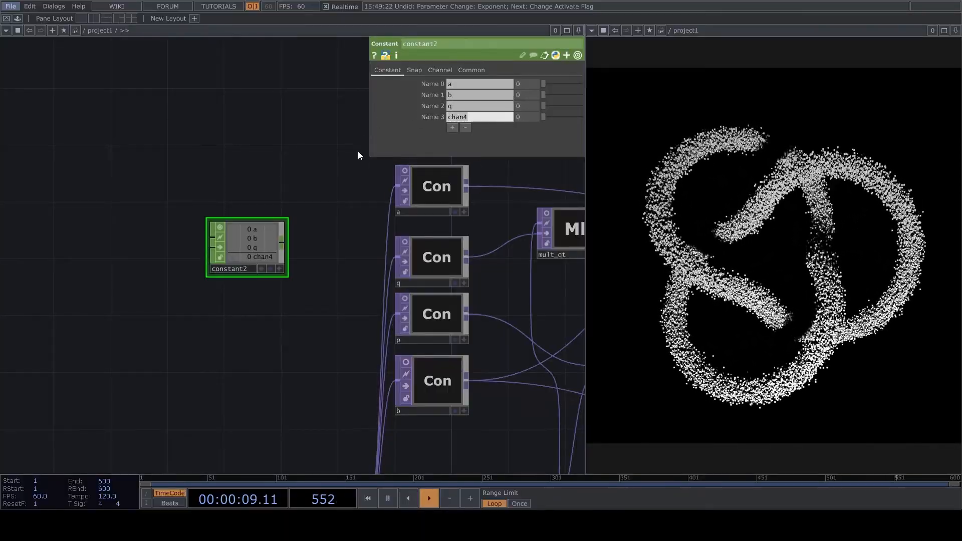
{"action": "type", "text": "p"}
{"action": "key", "text": "Return"}
- Set channel a of constant2 to 2 and channel b to 1, matching the constant TOPs
{"action": "left_click", "coordinate": [434, 188]}
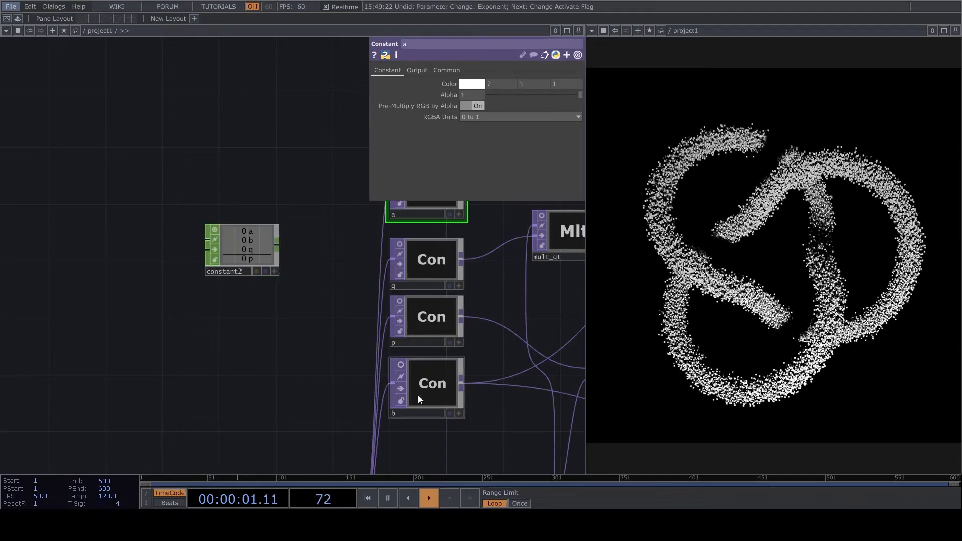
{"action": "left_click_drag", "start_coordinate": [324, 223], "coordinate": [294, 265]}
{"action": "left_click", "coordinate": [245, 311]}
{"action": "mouse_move", "coordinate": [229, 270]}
{"action": "left_mouse_down"}
{"action": "mouse_move", "coordinate": [430, 148]}
{"action": "mouse_move", "coordinate": [228, 245]}
{"action": "mouse_move", "coordinate": [232, 271]}
{"action": "left_mouse_up"}
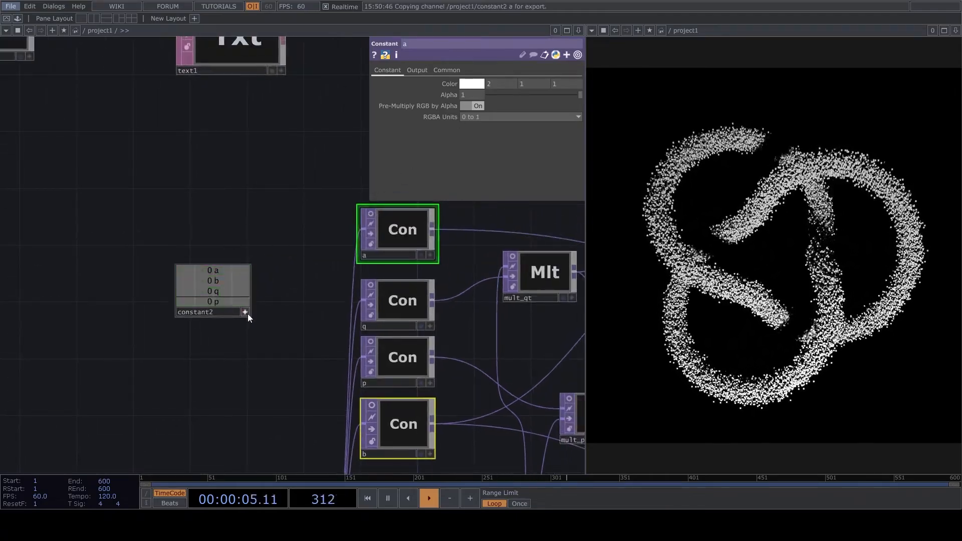
{"action": "left_click", "coordinate": [245, 311]}
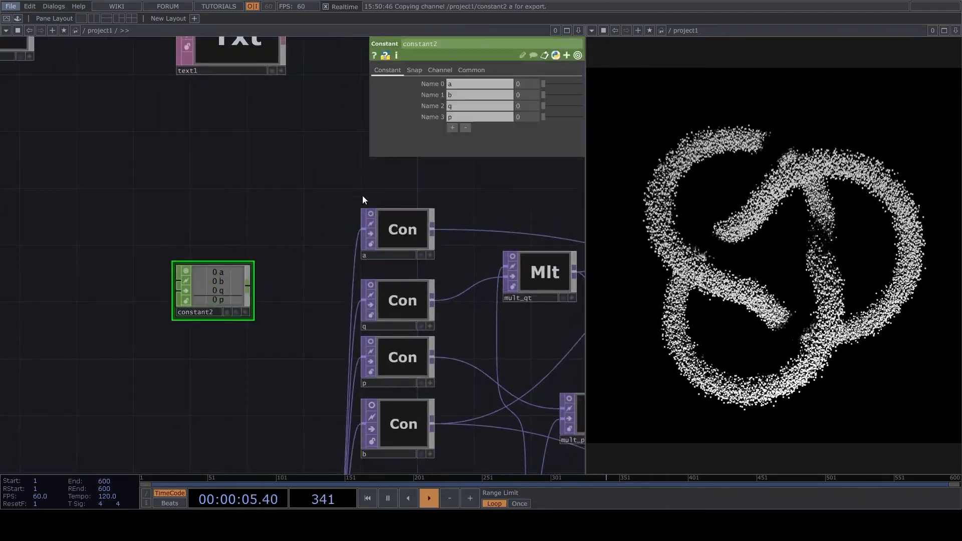
{"action": "left_click", "coordinate": [521, 96]}
{"action": "type", "text": "1"}
{"action": "left_click_drag", "start_coordinate": [383, 266], "coordinate": [382, 239]}
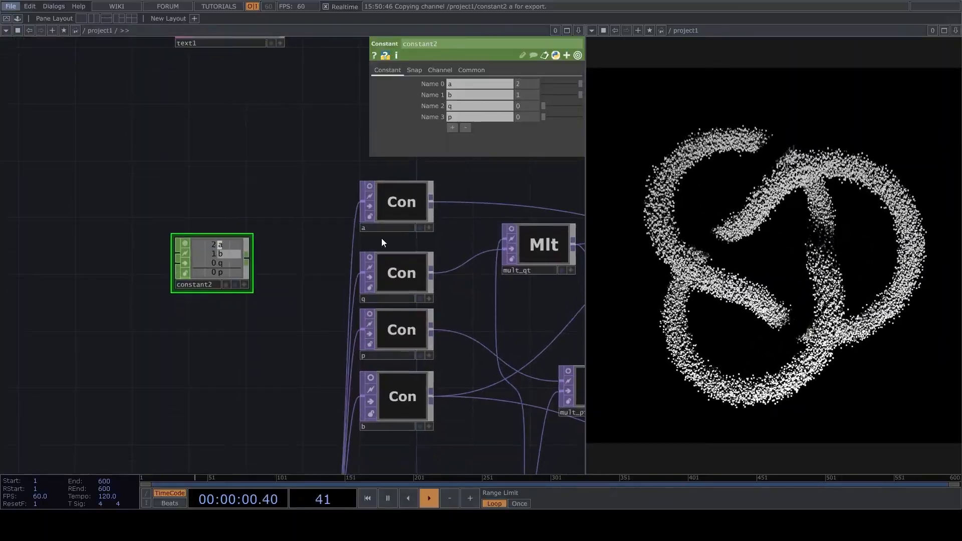
- Set channel q of constant2 to 3 and channel p to 2, matching the constant TOPs
{"action": "left_click", "coordinate": [400, 279]}
{"action": "left_click", "coordinate": [402, 323]}
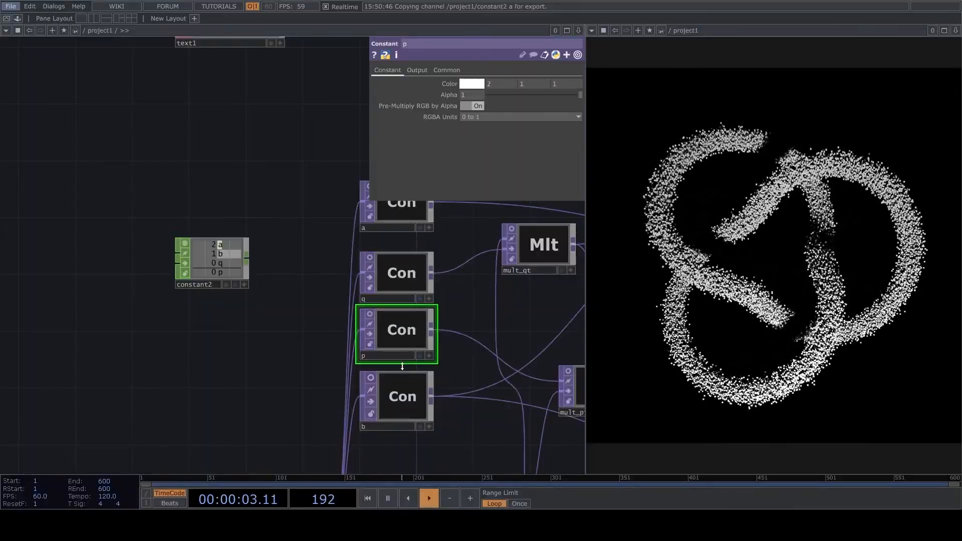
{"action": "left_click", "coordinate": [412, 274]}
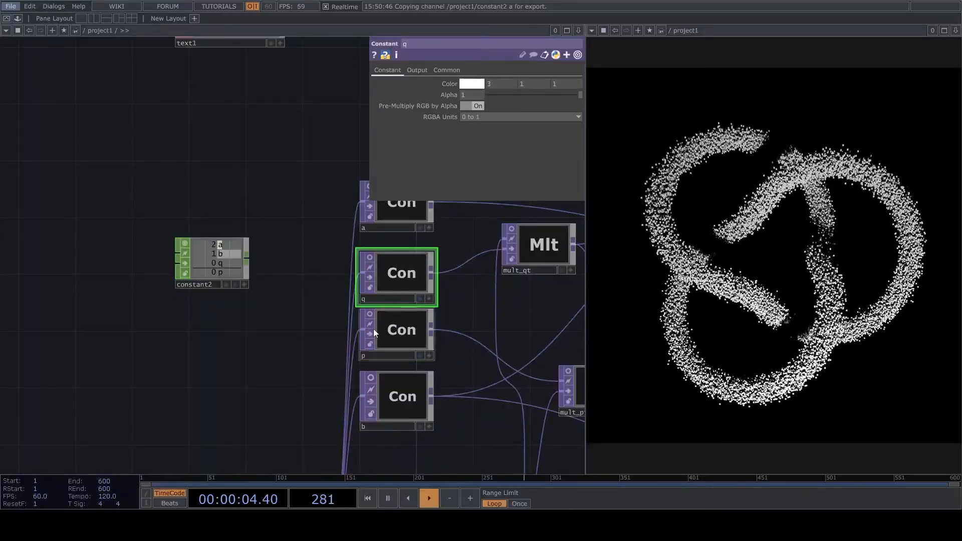
{"action": "left_click", "coordinate": [215, 254]}
{"action": "left_click", "coordinate": [520, 106]}
{"action": "type", "text": "3"}
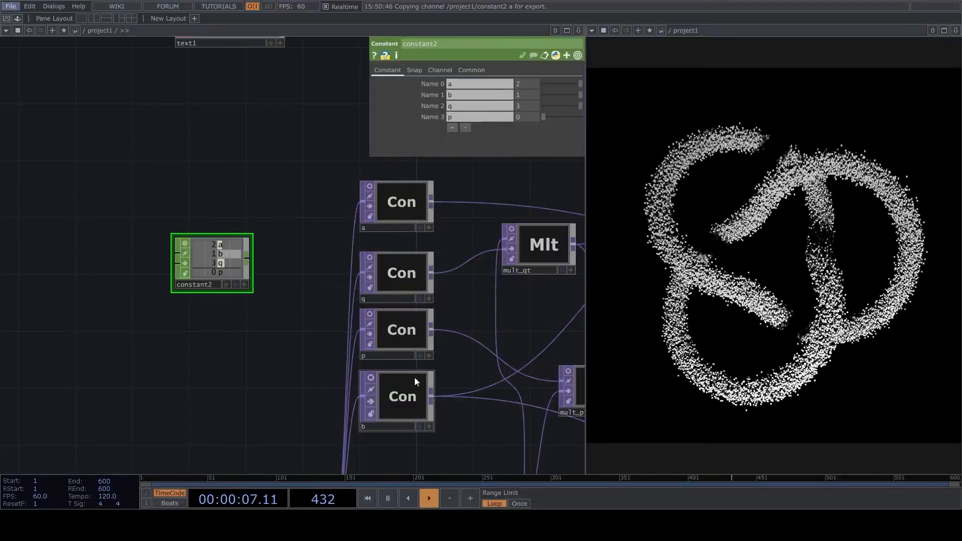
{"action": "left_click", "coordinate": [413, 346]}
{"action": "left_click", "coordinate": [226, 268]}
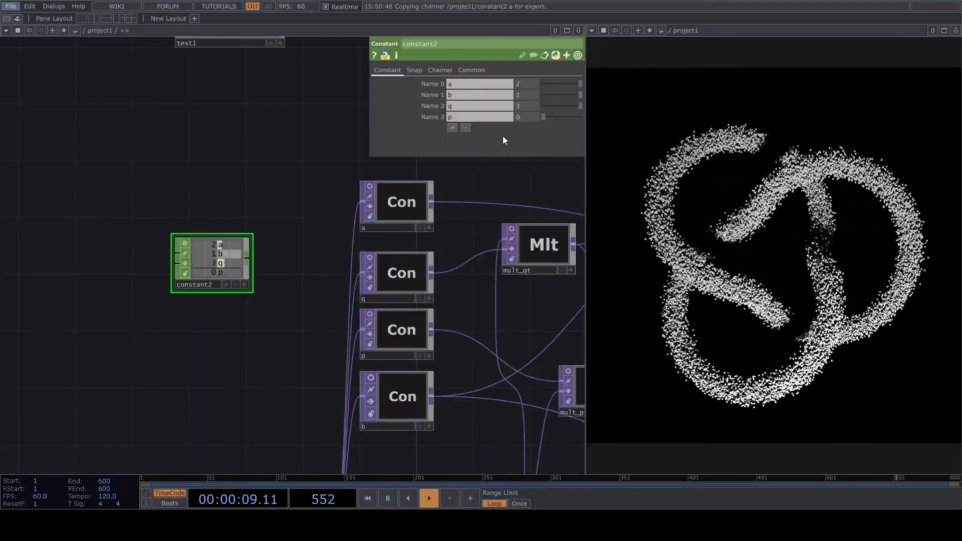
{"action": "left_click_drag", "start_coordinate": [241, 170], "coordinate": [240, 169]}
- Link channels a, b, q and p of constant2 to the first Color value of the matching constant TOPs
{"action": "left_click", "coordinate": [244, 285]}
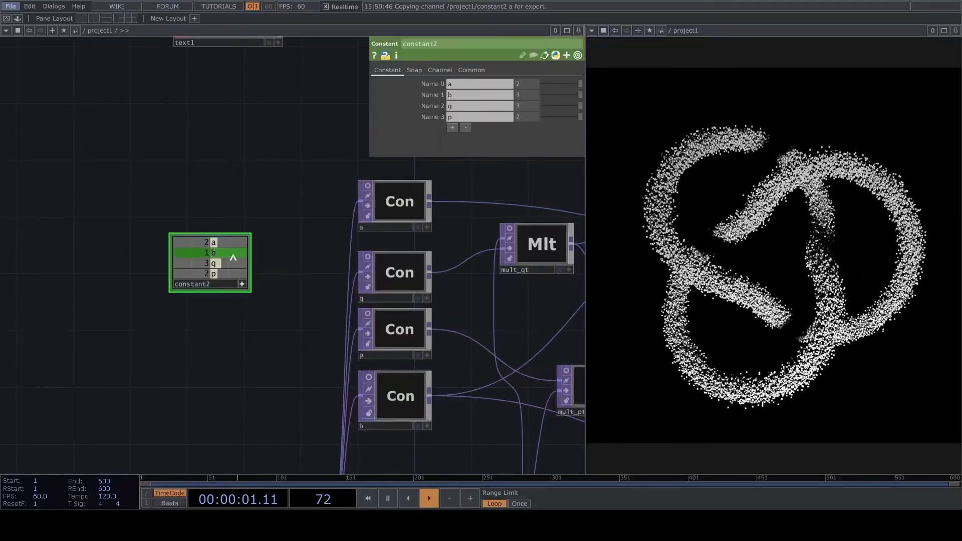
{"action": "left_click_drag", "start_coordinate": [220, 236], "coordinate": [489, 88]}
{"action": "left_click_drag", "start_coordinate": [231, 253], "coordinate": [481, 131]}
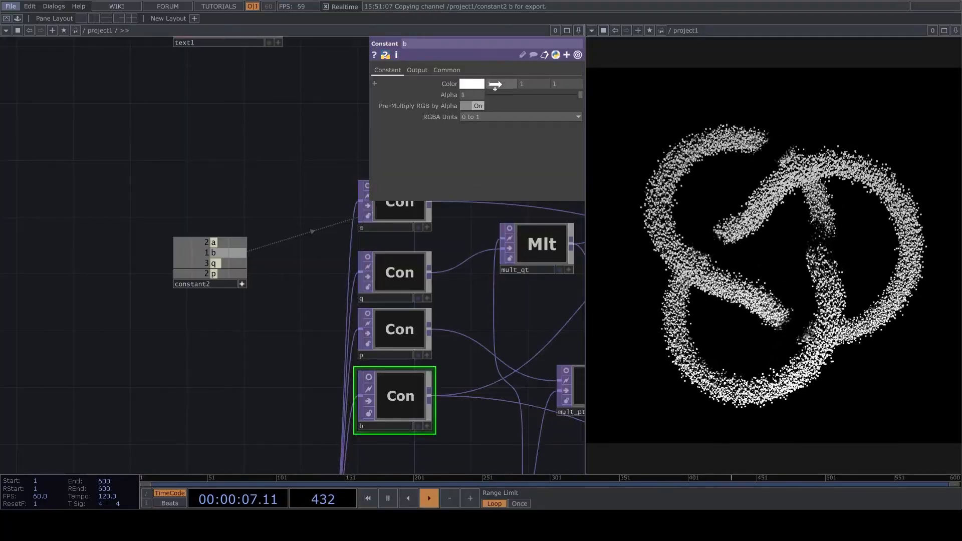
{"action": "left_click_drag", "start_coordinate": [214, 264], "coordinate": [474, 114]}
{"action": "left_click_drag", "start_coordinate": [214, 274], "coordinate": [496, 88]}
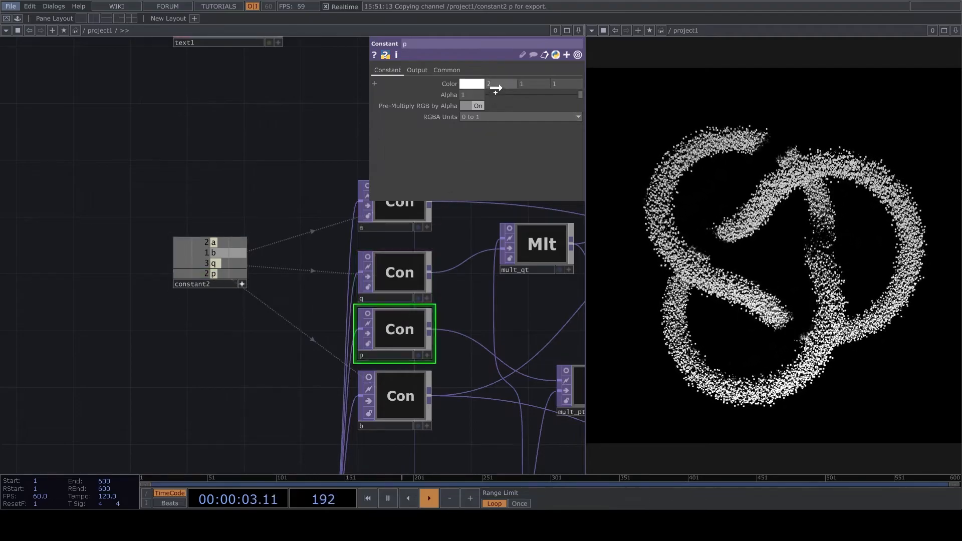
- Set channel a of constant2 to 1.97 and channel b to 1.1
{"action": "left_click", "coordinate": [244, 283]}
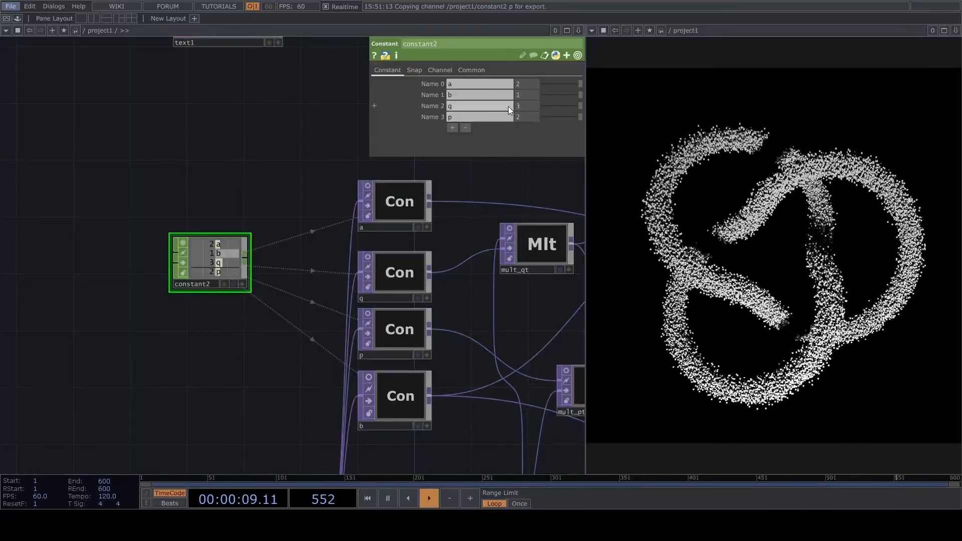
{"action": "mouse_move", "coordinate": [519, 85]}
{"action": "middle_mouse_down"}
{"action": "mouse_move", "coordinate": [536, 70]}
{"action": "mouse_move", "coordinate": [518, 89]}
{"action": "mouse_move", "coordinate": [524, 69]}
{"action": "mouse_move", "coordinate": [524, 80]}
{"action": "middle_mouse_up"}
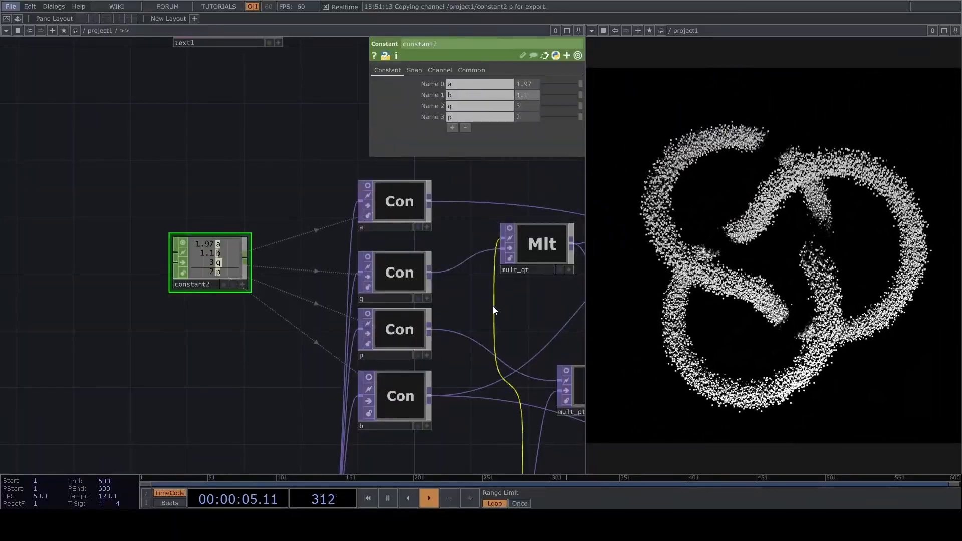
- Reframe the knot through the cam1 viewer so the whole shape sits smaller and at a new angle in the render
{"action": "middle_click_drag", "start_coordinate": [495, 305], "coordinate": [324, 269]}
{"action": "scroll", "coordinate": [321, 267], "scroll_direction": "down", "scroll_amount": 5}
{"action": "left_click_drag", "start_coordinate": [537, 210], "coordinate": [391, 241]}
{"action": "scroll", "coordinate": [391, 241], "scroll_direction": "down", "scroll_amount": 2}
{"action": "scroll", "coordinate": [539, 210], "scroll_direction": "up", "scroll_amount": 8}
{"action": "left_click_drag", "start_coordinate": [539, 211], "coordinate": [418, 249]}
{"action": "scroll", "coordinate": [497, 208], "scroll_direction": "up", "scroll_amount": 3}
{"action": "left_click_drag", "start_coordinate": [567, 267], "coordinate": [366, 290]}
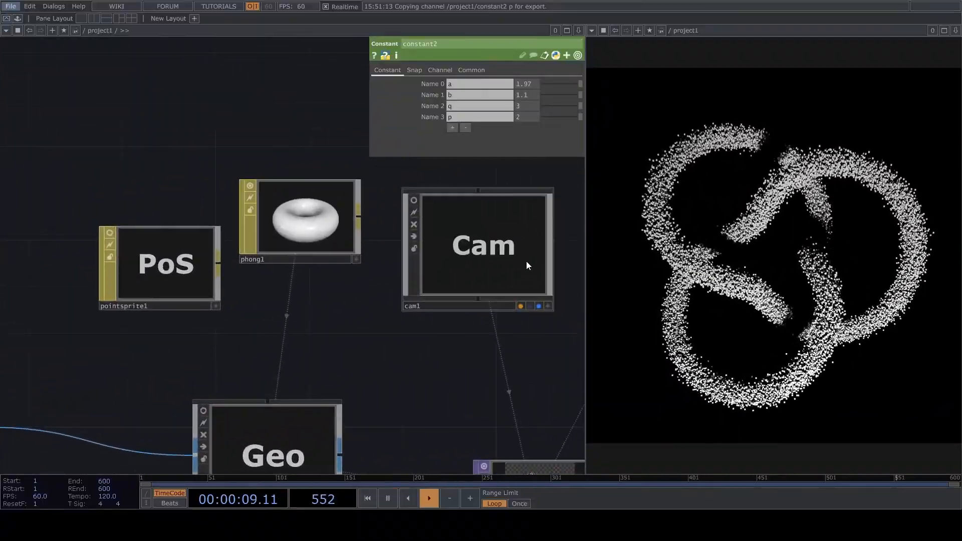
{"action": "left_click_drag", "start_coordinate": [566, 271], "coordinate": [486, 287]}
{"action": "scroll", "coordinate": [406, 309], "scroll_direction": "up", "scroll_amount": 5}
{"action": "left_click", "coordinate": [520, 406]}
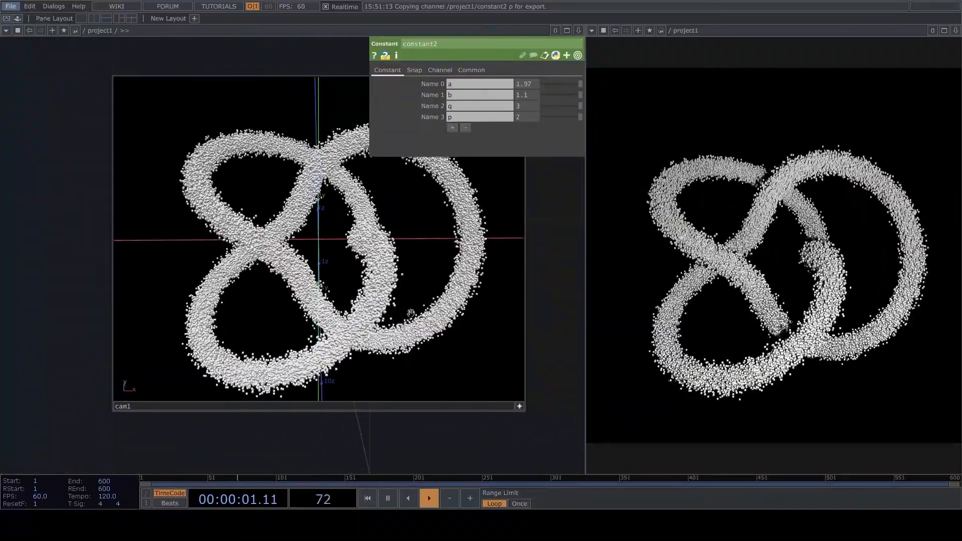
{"action": "scroll", "coordinate": [409, 289], "scroll_direction": "up", "scroll_amount": 3}
{"action": "left_click_drag", "start_coordinate": [408, 289], "coordinate": [376, 281]}
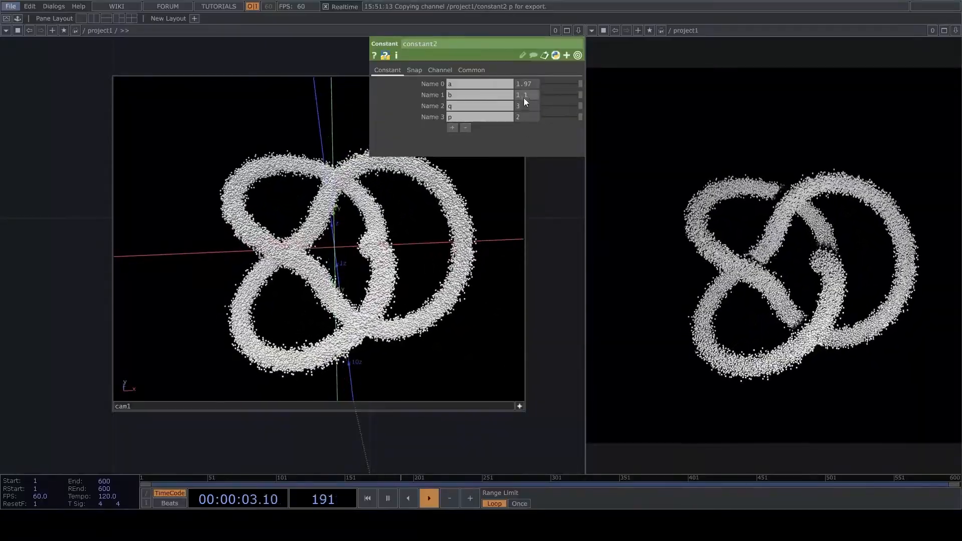
- Set channel b of constant2 to 1.3 and channel a to 4.57 to reshape the knot
{"action": "mouse_move", "coordinate": [525, 88]}
{"action": "left_mouse_down"}
{"action": "mouse_move", "coordinate": [536, 76]}
{"action": "mouse_move", "coordinate": [531, 88]}
{"action": "left_mouse_up"}
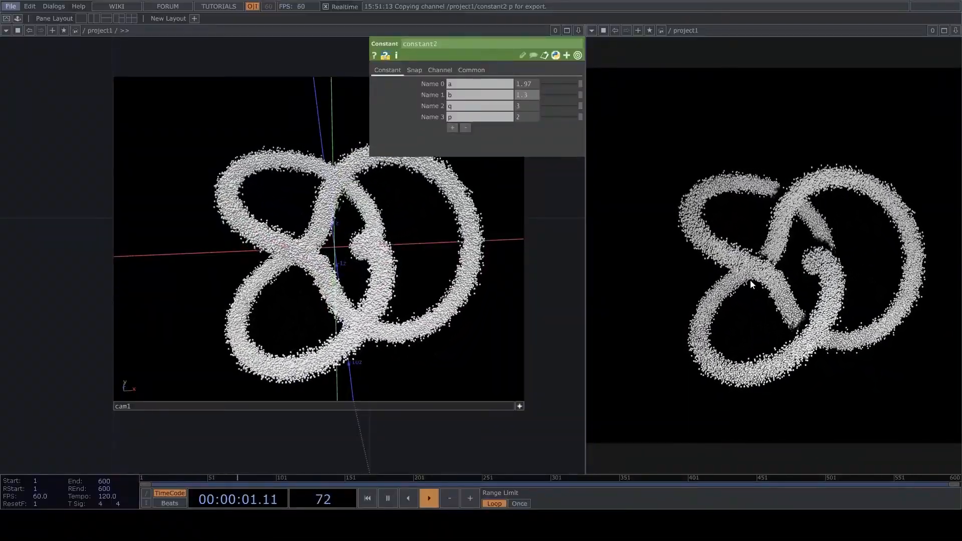
{"action": "middle_click_drag", "start_coordinate": [531, 84], "coordinate": [576, 86]}
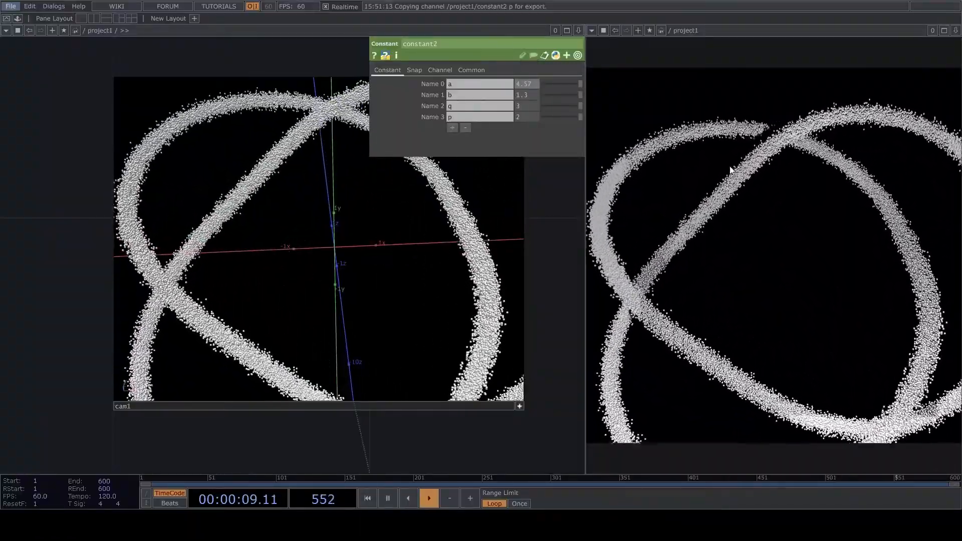
- Set channel a of constant2 to 2.57, channel q to 15 and channel p to 27, and deactivate the cam1 viewer
{"action": "mouse_move", "coordinate": [525, 83]}
{"action": "middle_mouse_down"}
{"action": "mouse_move", "coordinate": [521, 66]}
{"action": "mouse_move", "coordinate": [536, 66]}
{"action": "mouse_move", "coordinate": [525, 80]}
{"action": "middle_mouse_up"}
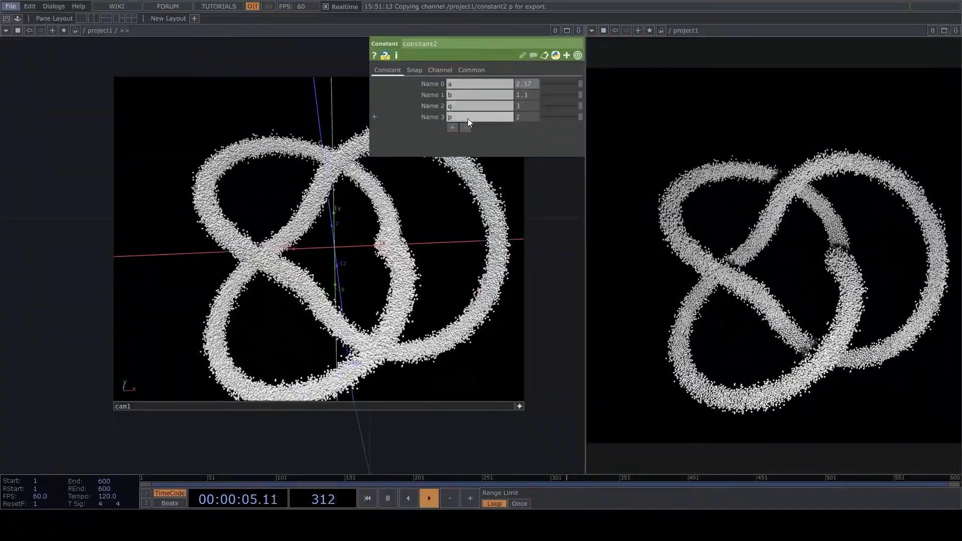
{"action": "middle_click_drag", "start_coordinate": [529, 107], "coordinate": [533, 87]}
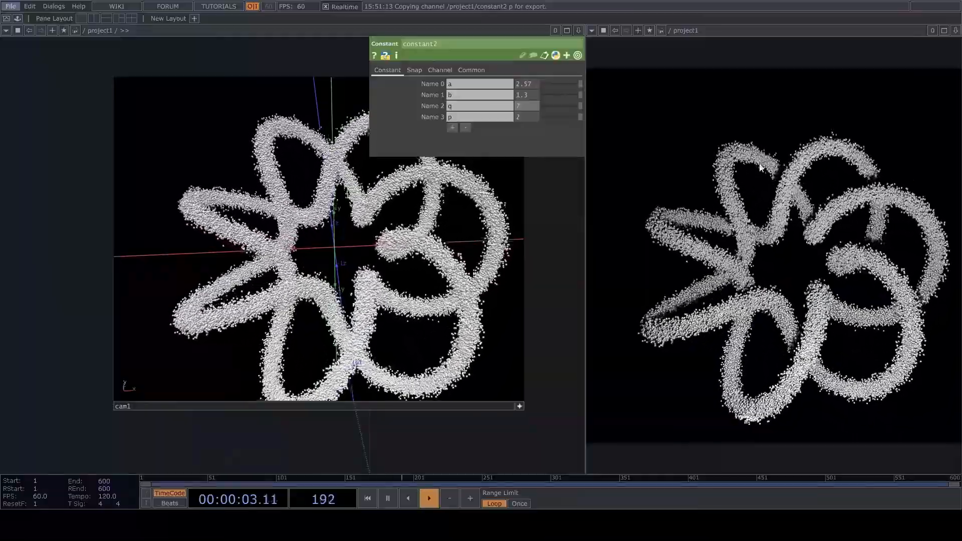
{"action": "mouse_move", "coordinate": [526, 119]}
{"action": "middle_mouse_down"}
{"action": "mouse_move", "coordinate": [526, 101]}
{"action": "mouse_move", "coordinate": [515, 124]}
{"action": "mouse_move", "coordinate": [522, 99]}
{"action": "mouse_move", "coordinate": [525, 107]}
{"action": "middle_mouse_up"}
{"action": "scroll", "coordinate": [524, 131], "scroll_direction": "down", "scroll_amount": 2}
{"action": "left_click", "coordinate": [520, 325]}
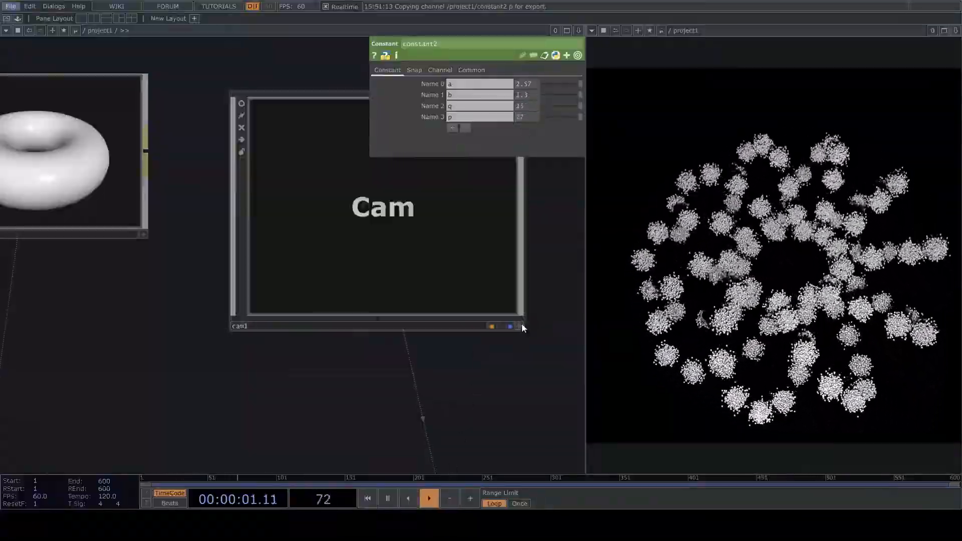
- Bypass the noise1 TOP and undo its last Period change
{"action": "scroll", "coordinate": [316, 255], "scroll_direction": "down", "scroll_amount": 5}
{"action": "scroll", "coordinate": [317, 255], "scroll_direction": "down", "scroll_amount": 3}
{"action": "left_click_drag", "start_coordinate": [257, 407], "coordinate": [275, 311]}
{"action": "scroll", "coordinate": [275, 311], "scroll_direction": "down", "scroll_amount": 3}
{"action": "left_click_drag", "start_coordinate": [172, 399], "coordinate": [286, 280]}
{"action": "left_click_drag", "start_coordinate": [103, 334], "coordinate": [266, 277]}
{"action": "scroll", "coordinate": [266, 278], "scroll_direction": "up", "scroll_amount": 5}
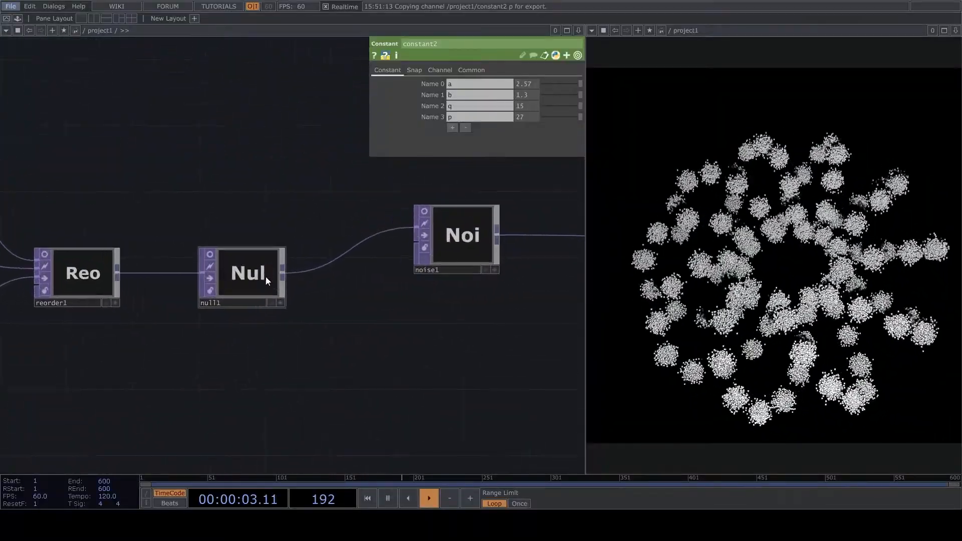
{"action": "left_click", "coordinate": [453, 237]}
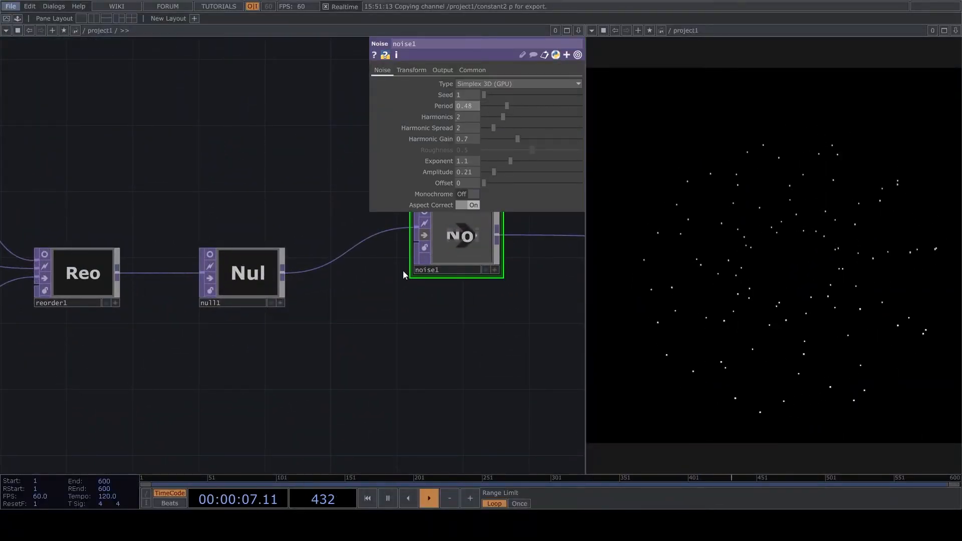
{"action": "key", "text": "ctrl+z"}
- Undo the last node resize and set channel q of constant2 to 8
{"action": "scroll", "coordinate": [409, 323], "scroll_direction": "down", "scroll_amount": 5}
{"action": "scroll", "coordinate": [125, 321], "scroll_direction": "up", "scroll_amount": 5}
{"action": "left_click_drag", "start_coordinate": [276, 347], "coordinate": [331, 381]}
{"action": "scroll", "coordinate": [292, 270], "scroll_direction": "down", "scroll_amount": 3}
{"action": "left_click_drag", "start_coordinate": [292, 271], "coordinate": [402, 262]}
{"action": "left_click_drag", "start_coordinate": [76, 261], "coordinate": [191, 258]}
{"action": "scroll", "coordinate": [186, 258], "scroll_direction": "up", "scroll_amount": 1}
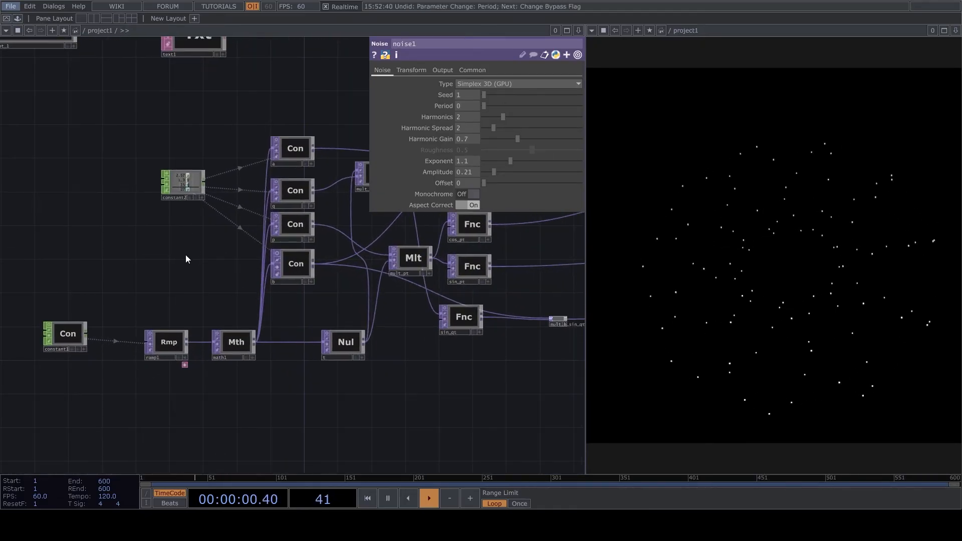
{"action": "key", "text": "ctrl+z"}
{"action": "left_click", "coordinate": [186, 198]}
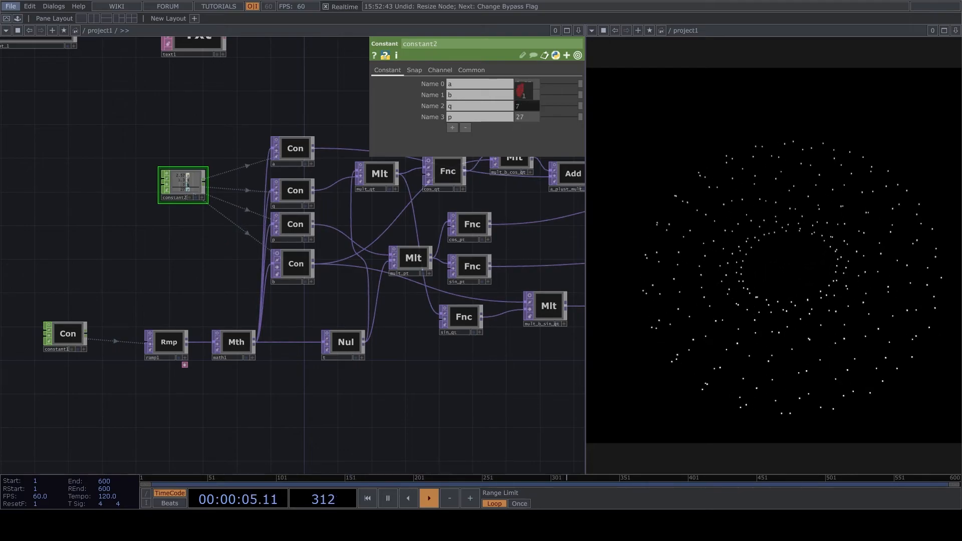
- Set the Uniform Scale of transform2 to 0.07 to enlarge the boxes along the knot
{"action": "left_click_drag", "start_coordinate": [510, 238], "coordinate": [276, 273]}
{"action": "scroll", "coordinate": [276, 273], "scroll_direction": "down", "scroll_amount": 5}
{"action": "scroll", "coordinate": [365, 224], "scroll_direction": "up", "scroll_amount": 3}
{"action": "left_click_drag", "start_coordinate": [365, 223], "coordinate": [241, 306]}
{"action": "left_click_drag", "start_coordinate": [482, 238], "coordinate": [395, 286]}
{"action": "scroll", "coordinate": [395, 285], "scroll_direction": "up", "scroll_amount": 3}
{"action": "left_click", "coordinate": [390, 288]}
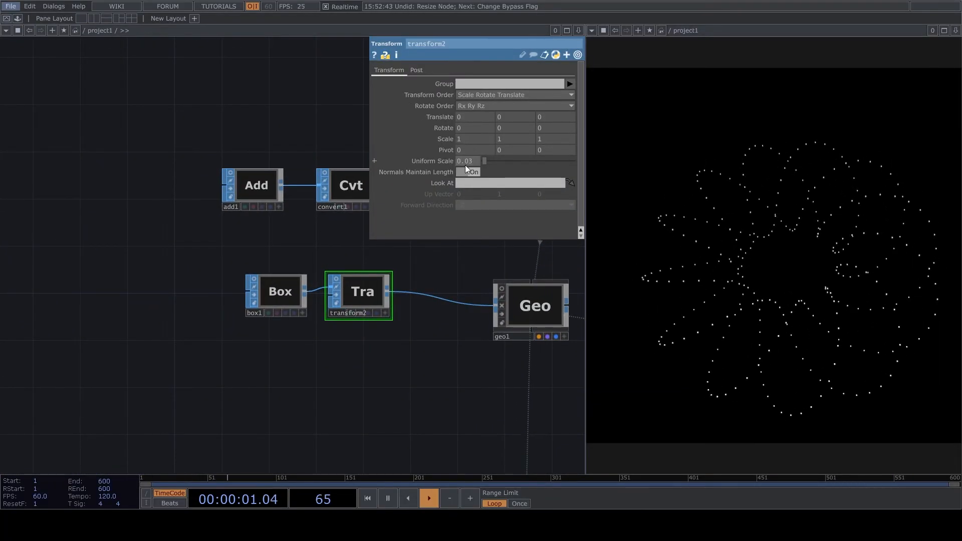
{"action": "left_click", "coordinate": [464, 172]}
{"action": "middle_click_drag", "start_coordinate": [467, 161], "coordinate": [476, 151]}
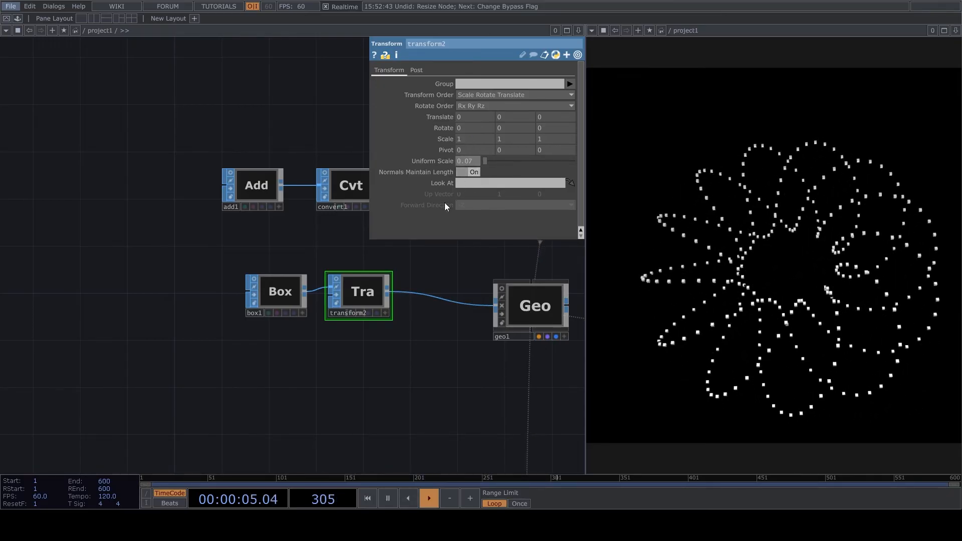
- Set channel p of constant2 to 4
{"action": "left_click_drag", "start_coordinate": [339, 355], "coordinate": [377, 256]}
{"action": "left_click_drag", "start_coordinate": [190, 277], "coordinate": [458, 238]}
{"action": "left_click_drag", "start_coordinate": [241, 361], "coordinate": [369, 276]}
{"action": "scroll", "coordinate": [290, 295], "scroll_direction": "down", "scroll_amount": 5}
{"action": "scroll", "coordinate": [101, 297], "scroll_direction": "up", "scroll_amount": 4}
{"action": "left_click", "coordinate": [97, 218]}
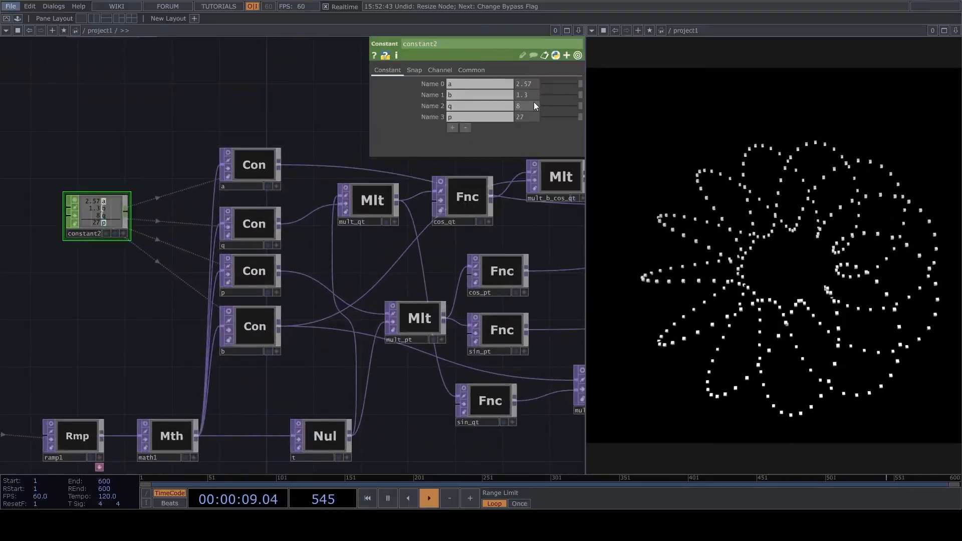
{"action": "middle_click_drag", "start_coordinate": [527, 112], "coordinate": [520, 107]}
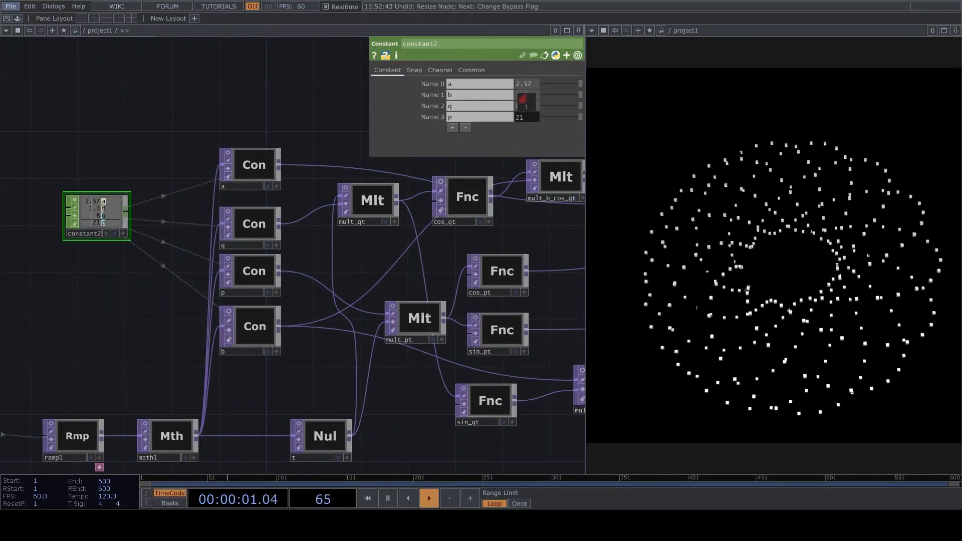
{"action": "type", "text": "4"}
{"action": "key", "text": "Return"}
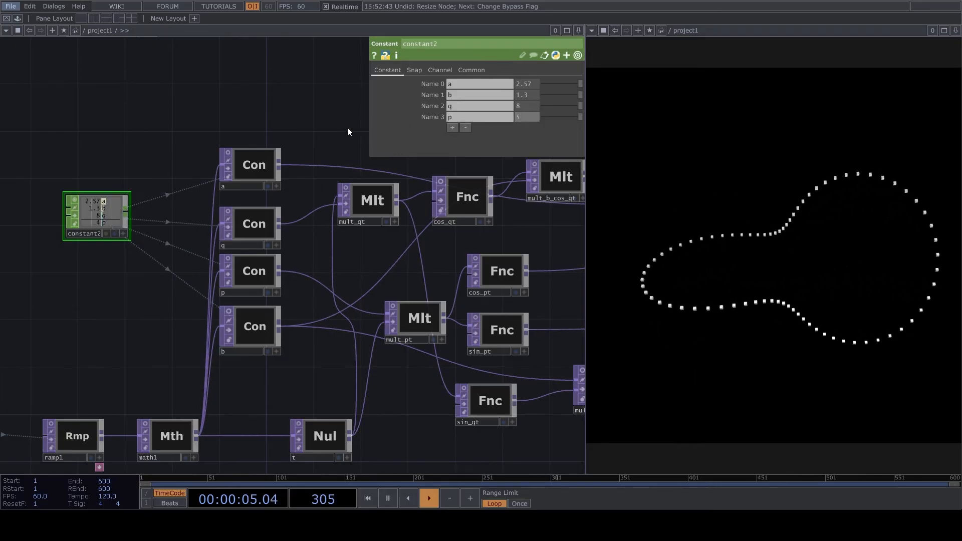
- Set channel p of constant2 to 5 and channel q to 6.672
{"action": "left_click_drag", "start_coordinate": [348, 128], "coordinate": [344, 127]}
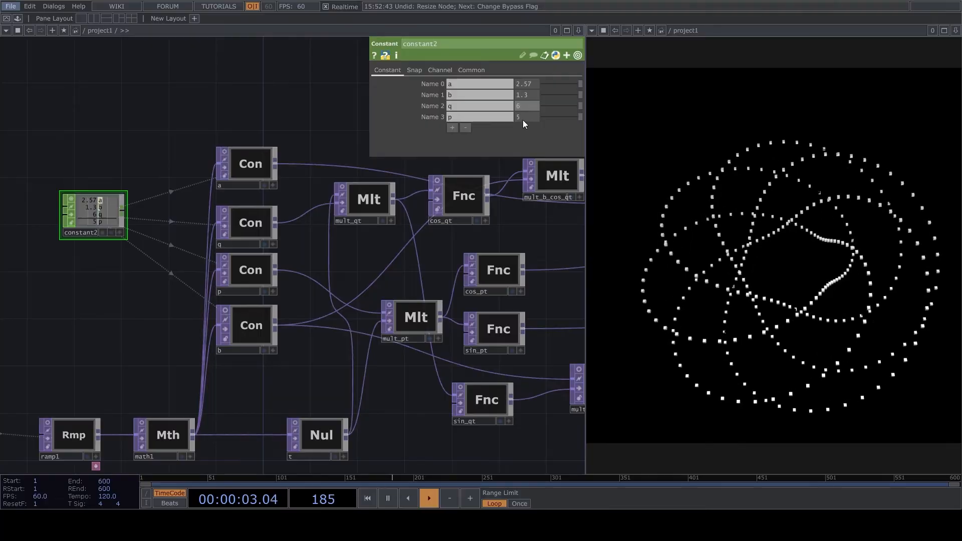
{"action": "middle_click_drag", "start_coordinate": [527, 135], "coordinate": [542, 128]}
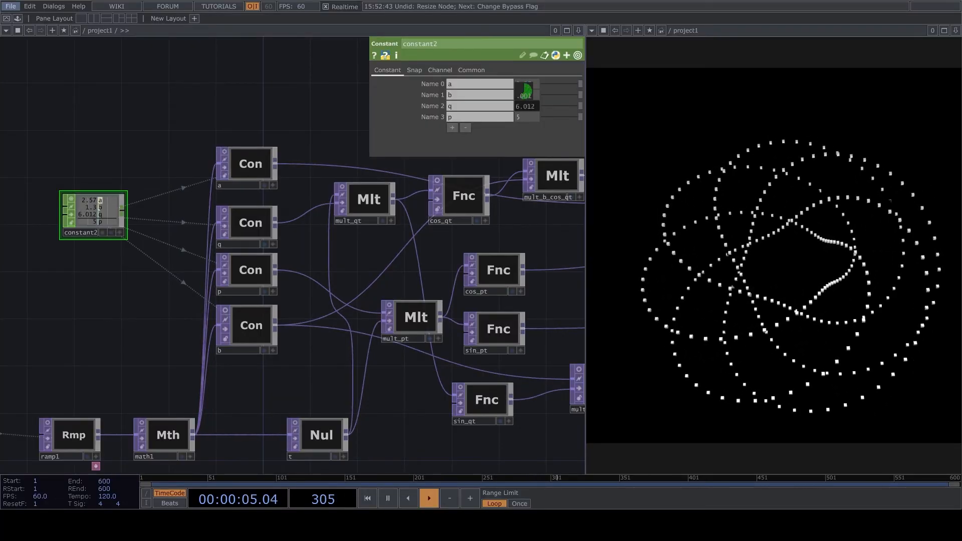
{"action": "middle_click_drag", "start_coordinate": [526, 91], "coordinate": [531, 91]}
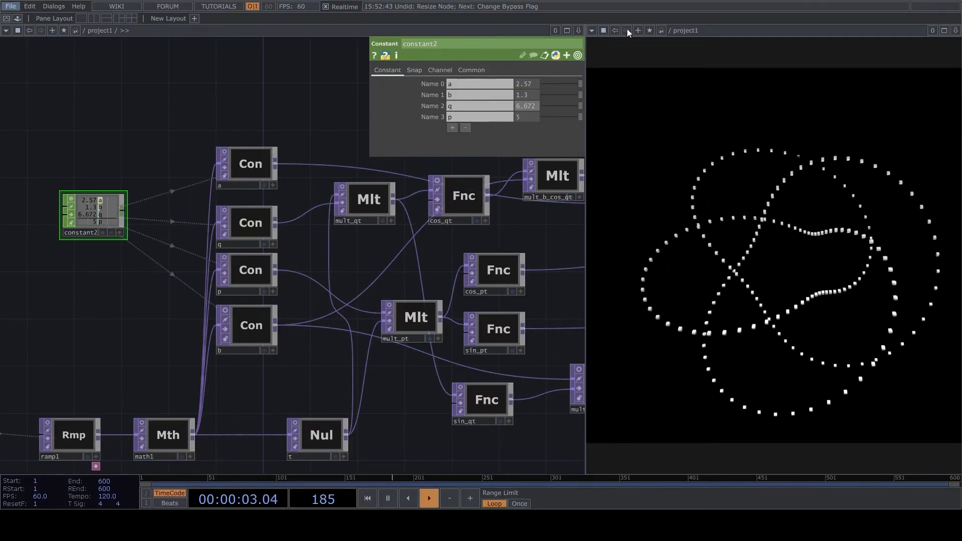
- Set the constant2 channels to a 2, b 1, q 3 and p 2
{"action": "left_click", "coordinate": [535, 106]}
{"action": "type", "text": "32"}
{"action": "key", "text": "Return"}
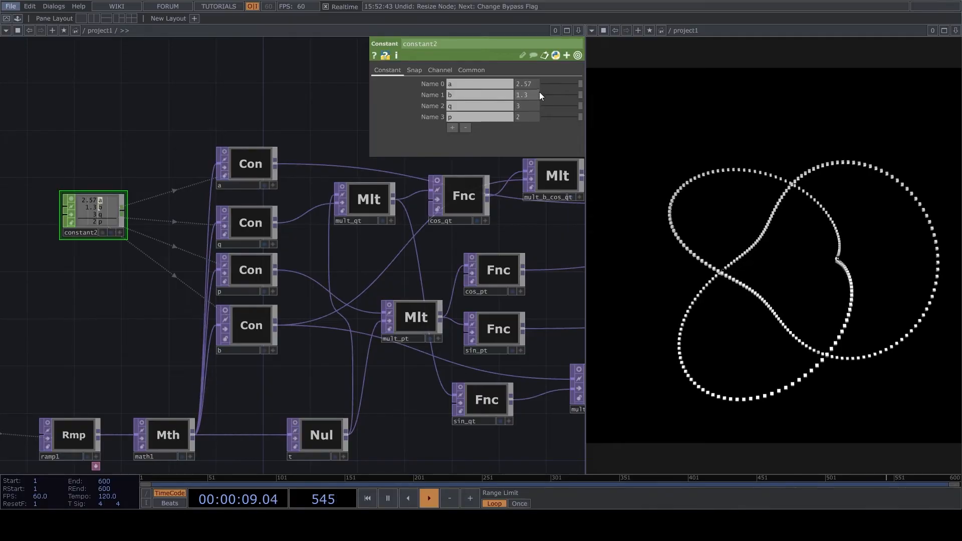
{"action": "type", "text": "1"}
{"action": "key", "text": "Return"}
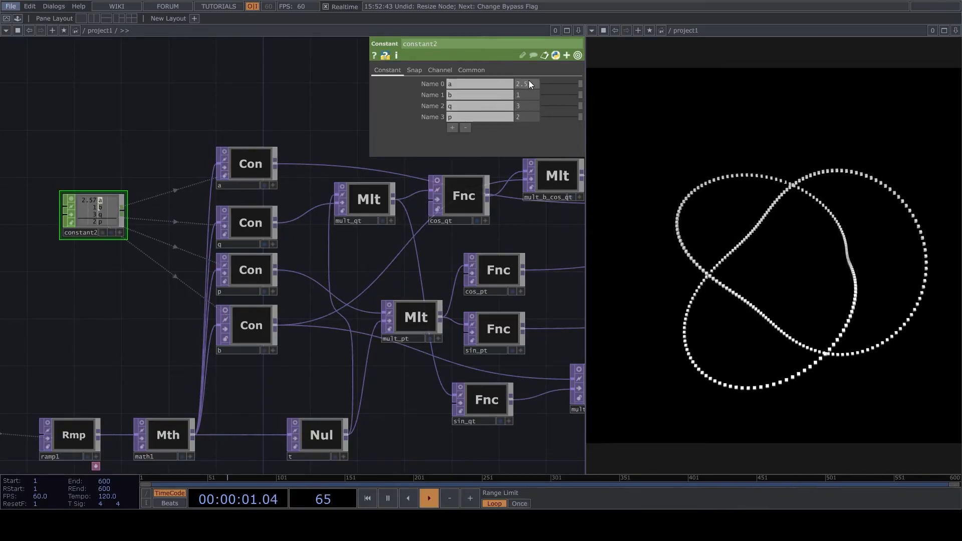
{"action": "middle_click_drag", "start_coordinate": [532, 90], "coordinate": [546, 88]}
{"action": "type", "text": "2"}
{"action": "key", "text": "Return"}
- Reframe the three-lobed knot from a more frontal angle through the cam1 viewer, leaving the viewer deactivated
{"action": "middle_click_drag", "start_coordinate": [307, 100], "coordinate": [456, 230]}
{"action": "left_click", "coordinate": [445, 241]}
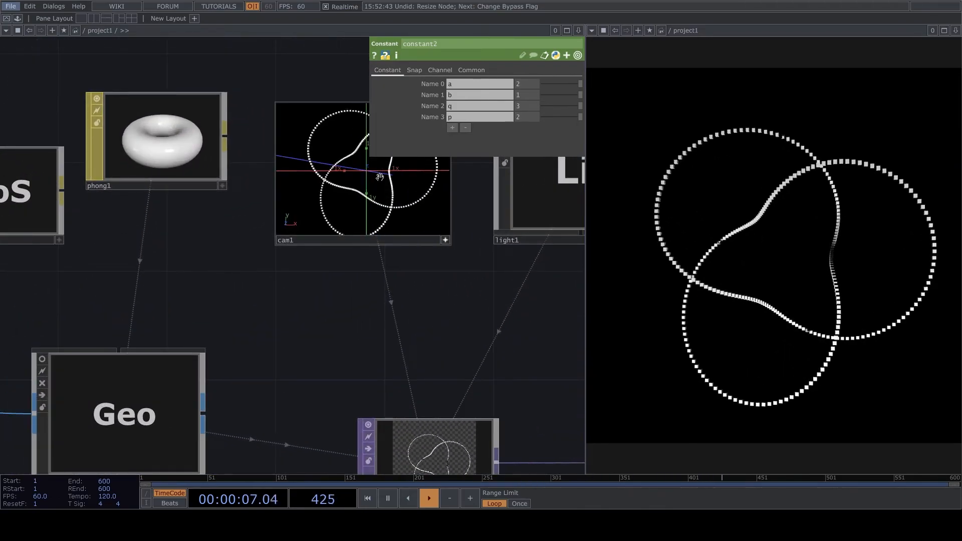
{"action": "left_click", "coordinate": [445, 240]}
- Turn off the bypass on noise1 and set the Uniform Scale of transform2 to 0.03
{"action": "middle_click_drag", "start_coordinate": [442, 242], "coordinate": [307, 434]}
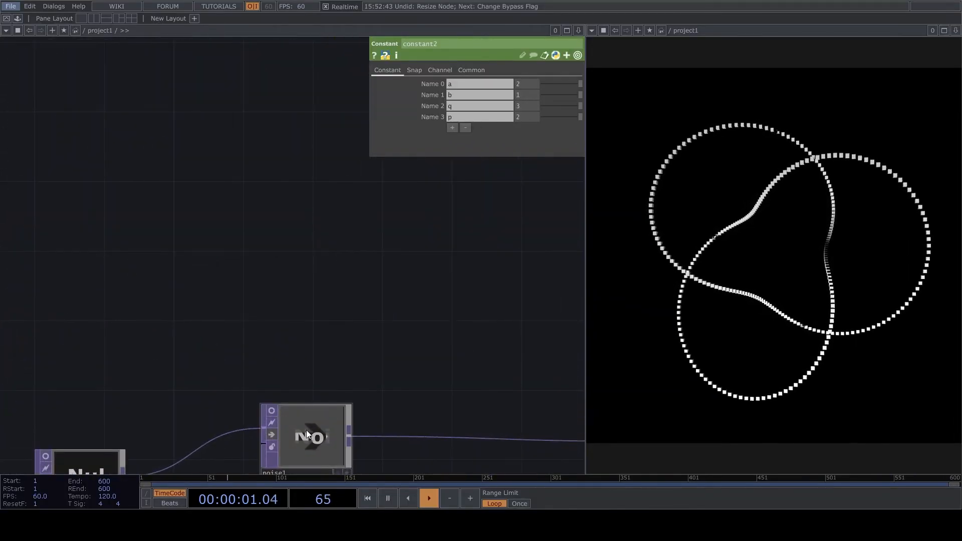
{"action": "left_click", "coordinate": [270, 435]}
{"action": "left_click_drag", "start_coordinate": [305, 296], "coordinate": [290, 300]}
{"action": "middle_click_drag", "start_coordinate": [290, 301], "coordinate": [260, 386]}
{"action": "left_click_drag", "start_coordinate": [238, 336], "coordinate": [238, 324]}
{"action": "scroll", "coordinate": [238, 330], "scroll_direction": "up", "scroll_amount": 3}
{"action": "left_click", "coordinate": [243, 356]}
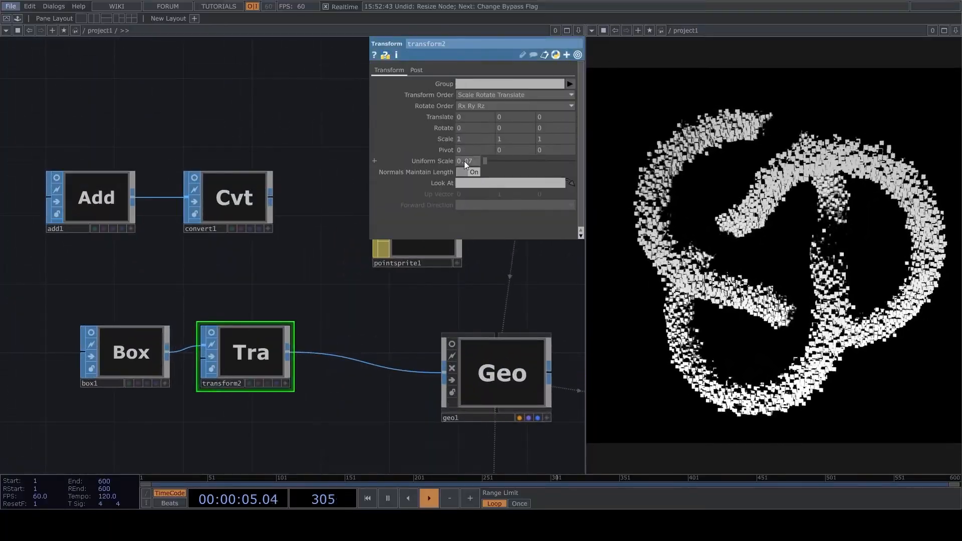
{"action": "mouse_move", "coordinate": [468, 160]}
{"action": "middle_mouse_down"}
{"action": "mouse_move", "coordinate": [464, 172]}
{"action": "mouse_move", "coordinate": [468, 146]}
{"action": "middle_mouse_up"}
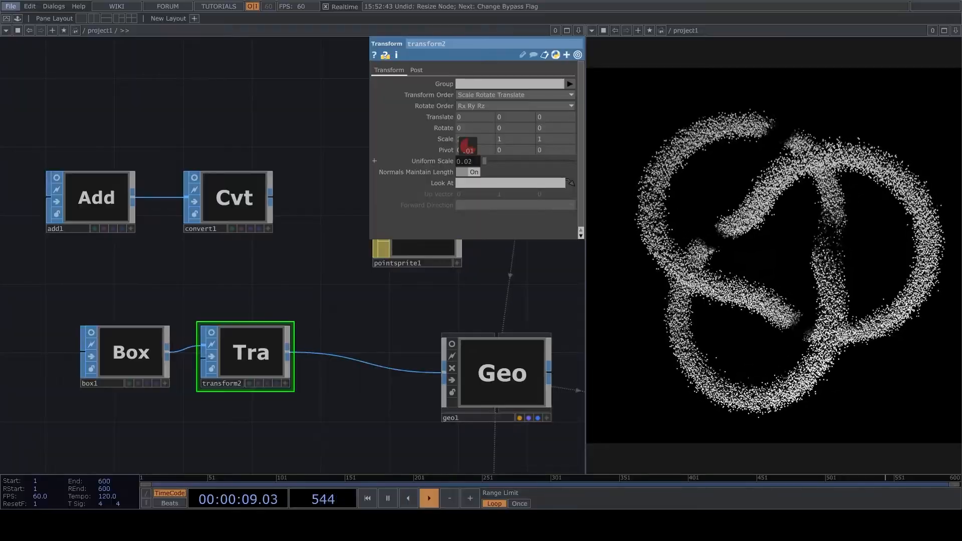
{"action": "mouse_move", "coordinate": [468, 146]}
{"action": "middle_mouse_down"}
{"action": "mouse_move", "coordinate": [467, 178]}
{"action": "mouse_move", "coordinate": [471, 147]}
{"action": "middle_mouse_up"}
- Add the pointWeight component from the PointClouds palette category above the noise1 TOP, and close the palette
{"action": "scroll", "coordinate": [341, 348], "scroll_direction": "down", "scroll_amount": 1}
{"action": "scroll", "coordinate": [376, 273], "scroll_direction": "up", "scroll_amount": 2}
{"action": "scroll", "coordinate": [376, 286], "scroll_direction": "down", "scroll_amount": 2}
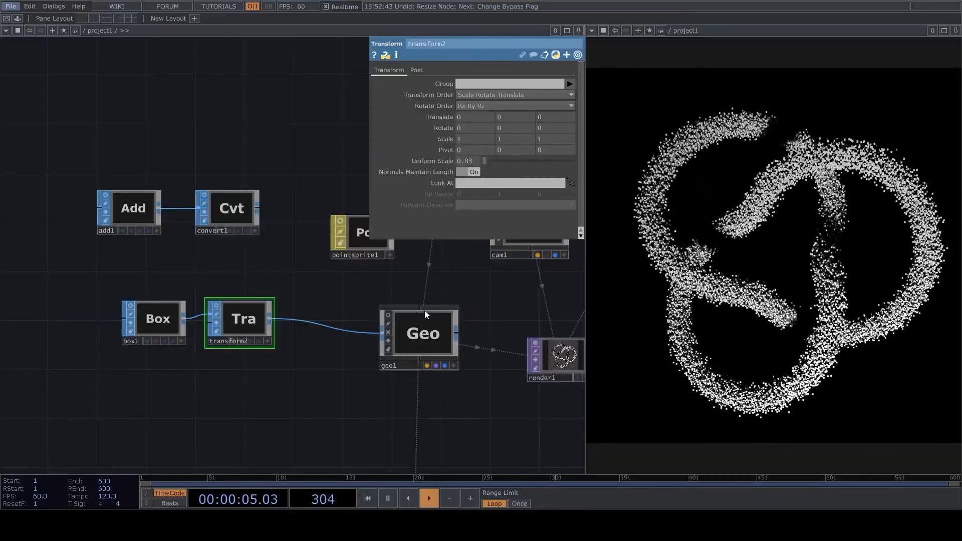
{"action": "scroll", "coordinate": [288, 350], "scroll_direction": "down", "scroll_amount": 5}
{"action": "scroll", "coordinate": [154, 149], "scroll_direction": "up", "scroll_amount": 2}
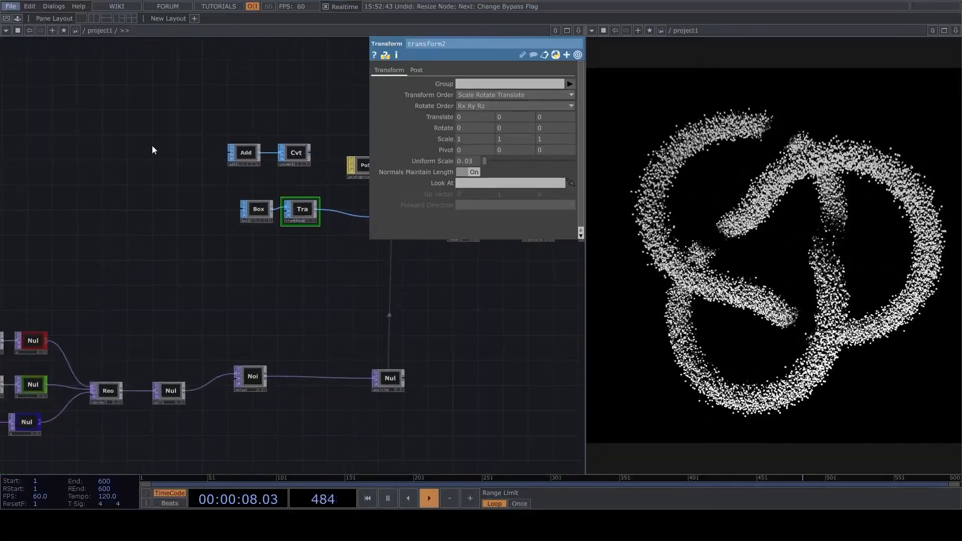
{"action": "left_click", "coordinate": [17, 19]}
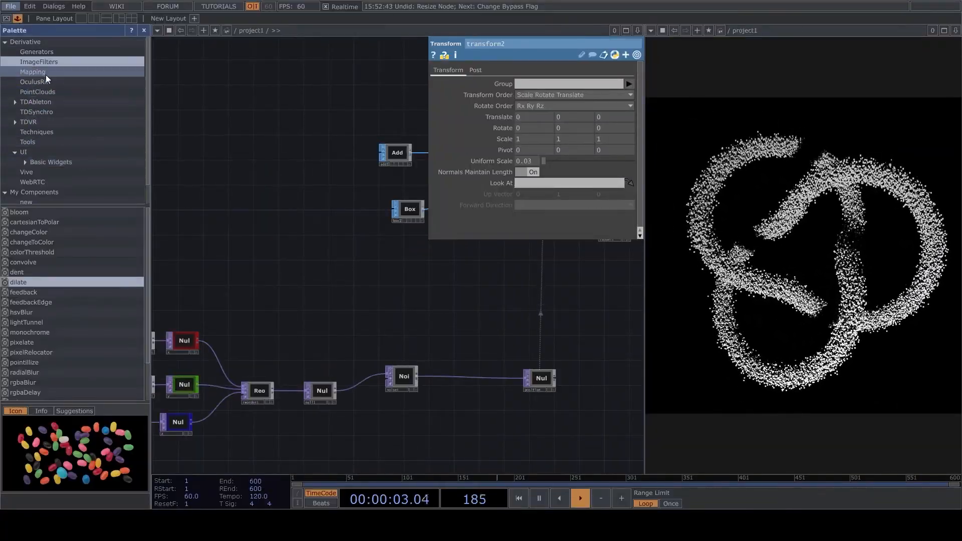
{"action": "left_click", "coordinate": [45, 90]}
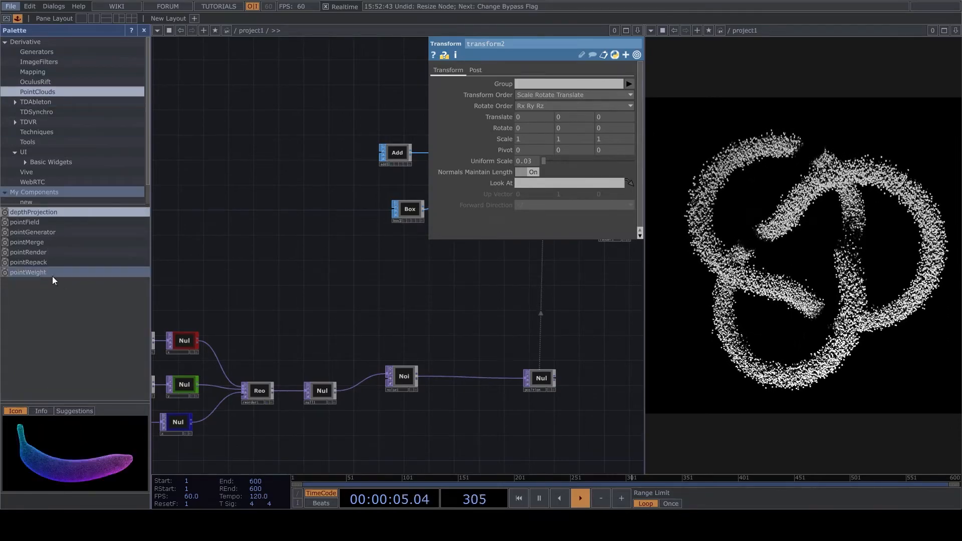
{"action": "left_click_drag", "start_coordinate": [26, 271], "coordinate": [338, 290]}
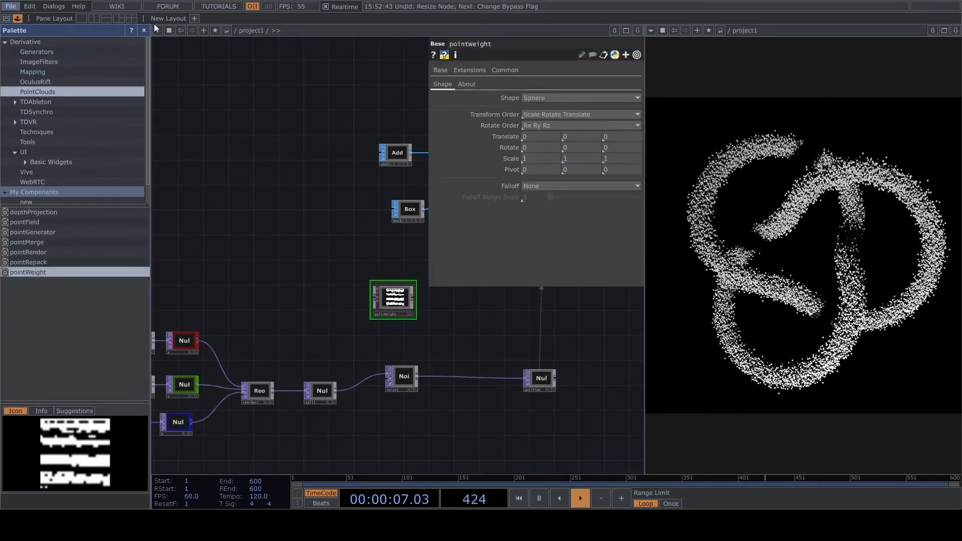
{"action": "left_click", "coordinate": [143, 31]}
- Move the noise1 TOP farther from null1 to leave a gap in the chain
{"action": "middle_click_drag", "start_coordinate": [256, 360], "coordinate": [411, 293]}
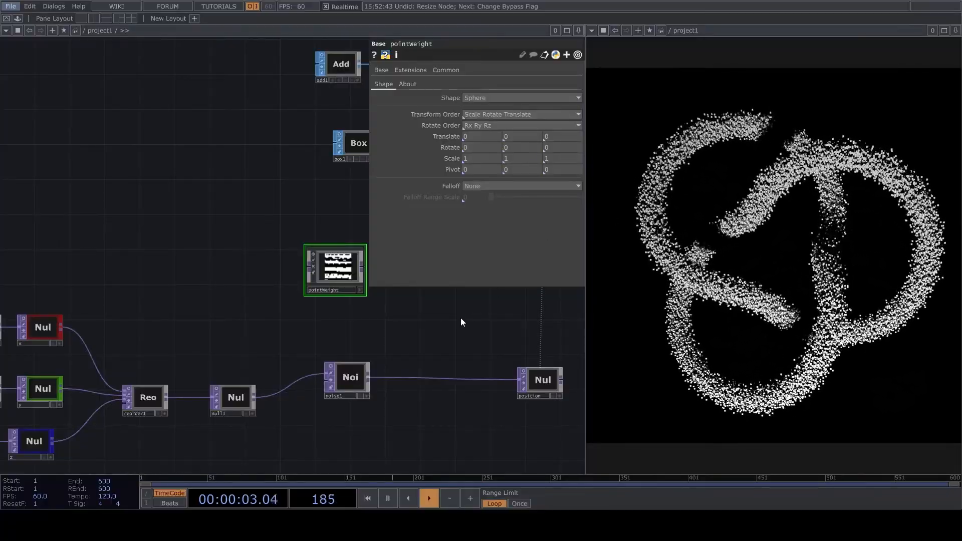
{"action": "scroll", "coordinate": [400, 353], "scroll_direction": "up", "scroll_amount": 2}
{"action": "left_click", "coordinate": [336, 380]}
{"action": "scroll", "coordinate": [396, 368], "scroll_direction": "down", "scroll_amount": 3}
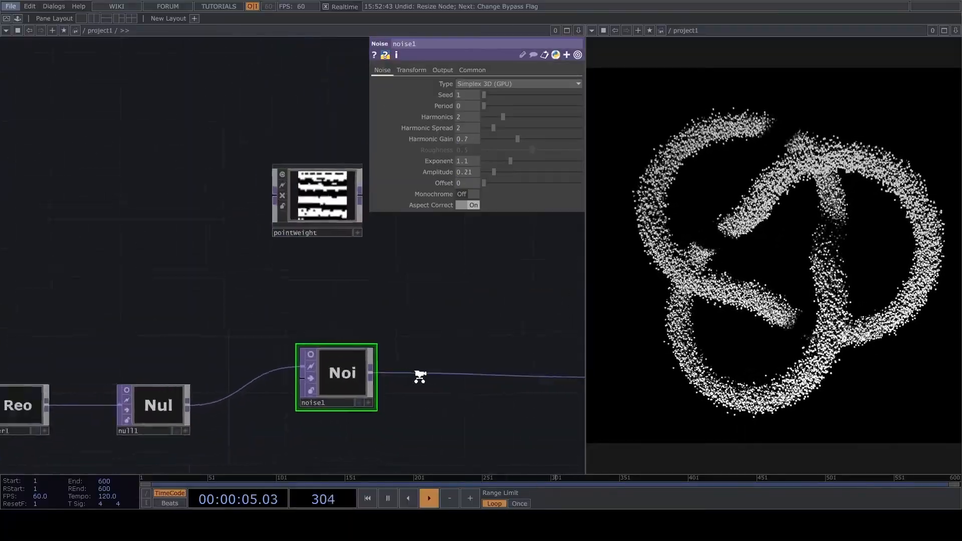
{"action": "left_click_drag", "start_coordinate": [190, 346], "coordinate": [311, 381]}
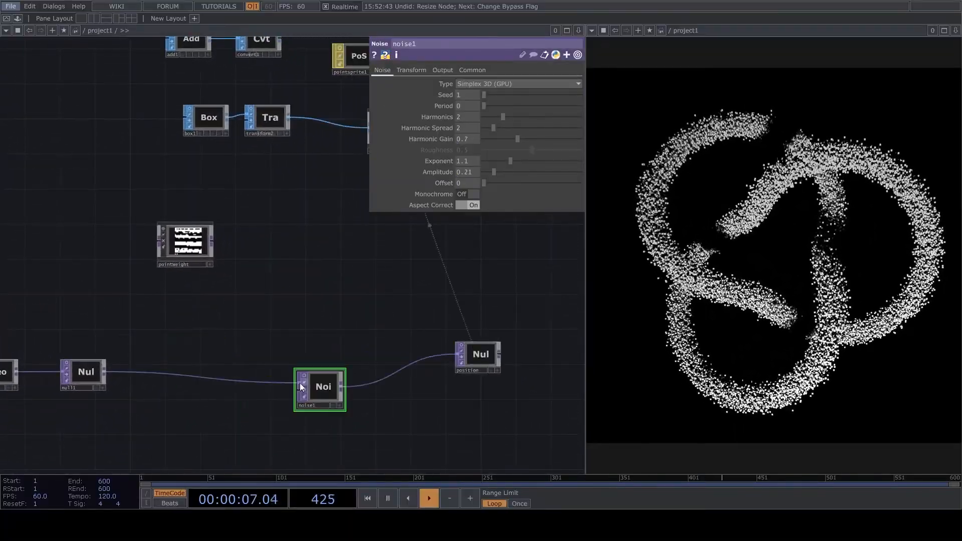
- Place the pointWeight component below the TOP chain, between null1 and noise1
{"action": "left_click_drag", "start_coordinate": [212, 305], "coordinate": [350, 302]}
{"action": "scroll", "coordinate": [302, 278], "scroll_direction": "up", "scroll_amount": 2}
{"action": "left_click_drag", "start_coordinate": [341, 236], "coordinate": [353, 335]}
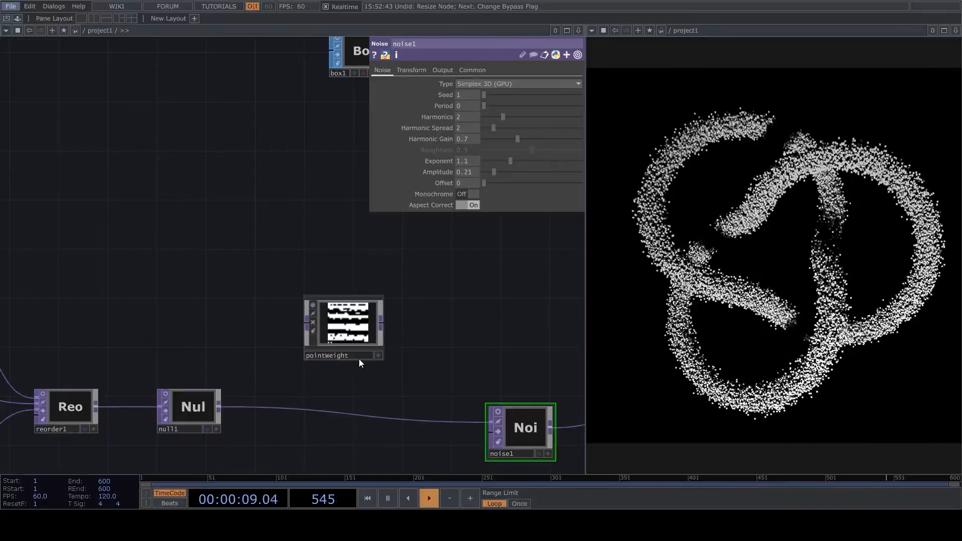
{"action": "left_click_drag", "start_coordinate": [379, 368], "coordinate": [419, 240]}
{"action": "left_click_drag", "start_coordinate": [319, 379], "coordinate": [285, 402]}
{"action": "left_click_drag", "start_coordinate": [345, 228], "coordinate": [295, 425]}
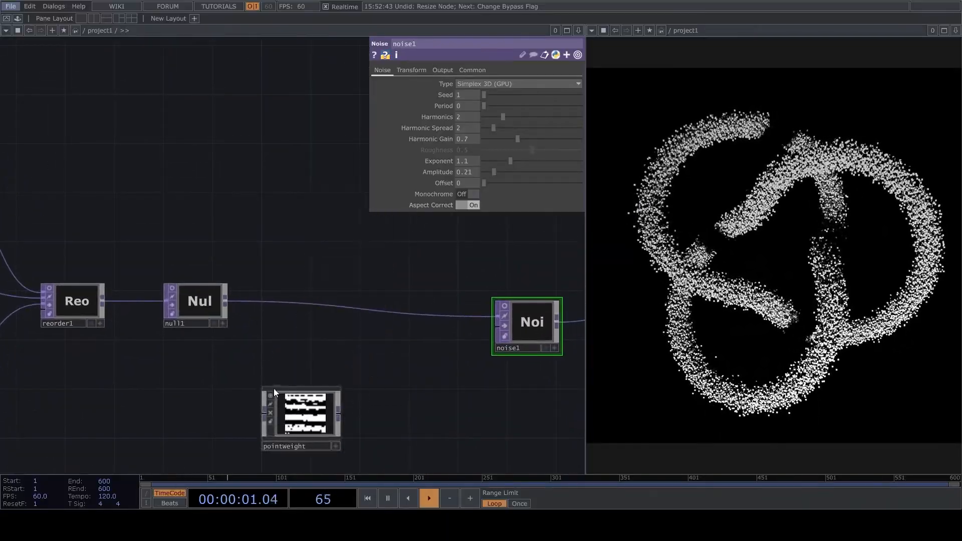
- Connect the null1 output to pointWeight and move noise1 back beside null1
{"action": "left_click_drag", "start_coordinate": [228, 301], "coordinate": [291, 419]}
{"action": "left_click_drag", "start_coordinate": [522, 326], "coordinate": [313, 301]}
{"action": "scroll", "coordinate": [266, 406], "scroll_direction": "up", "scroll_amount": 3}
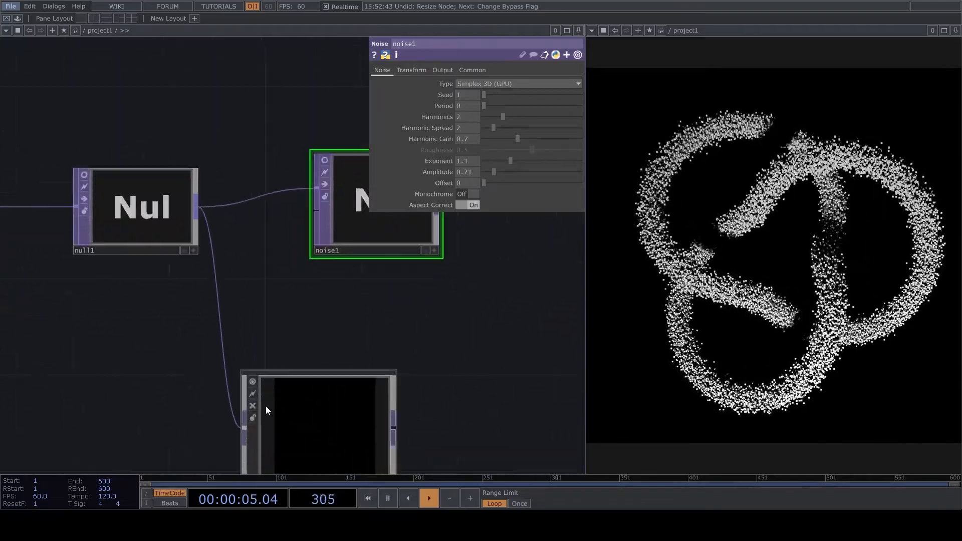
- Select the geo1 component, switch the render pane to a Geometry Viewer and turn the 3D scene to an oblique view
{"action": "scroll", "coordinate": [351, 398], "scroll_direction": "down", "scroll_amount": 3}
{"action": "scroll", "coordinate": [333, 381], "scroll_direction": "up", "scroll_amount": 2}
{"action": "left_click_drag", "start_coordinate": [330, 380], "coordinate": [240, 311]}
{"action": "scroll", "coordinate": [409, 316], "scroll_direction": "down", "scroll_amount": 2}
{"action": "scroll", "coordinate": [241, 301], "scroll_direction": "down", "scroll_amount": 4}
{"action": "scroll", "coordinate": [361, 216], "scroll_direction": "up", "scroll_amount": 3}
{"action": "left_click_drag", "start_coordinate": [361, 216], "coordinate": [323, 160]}
{"action": "scroll", "coordinate": [323, 160], "scroll_direction": "up", "scroll_amount": 2}
{"action": "scroll", "coordinate": [226, 322], "scroll_direction": "up", "scroll_amount": 4}
{"action": "left_click", "coordinate": [381, 422]}
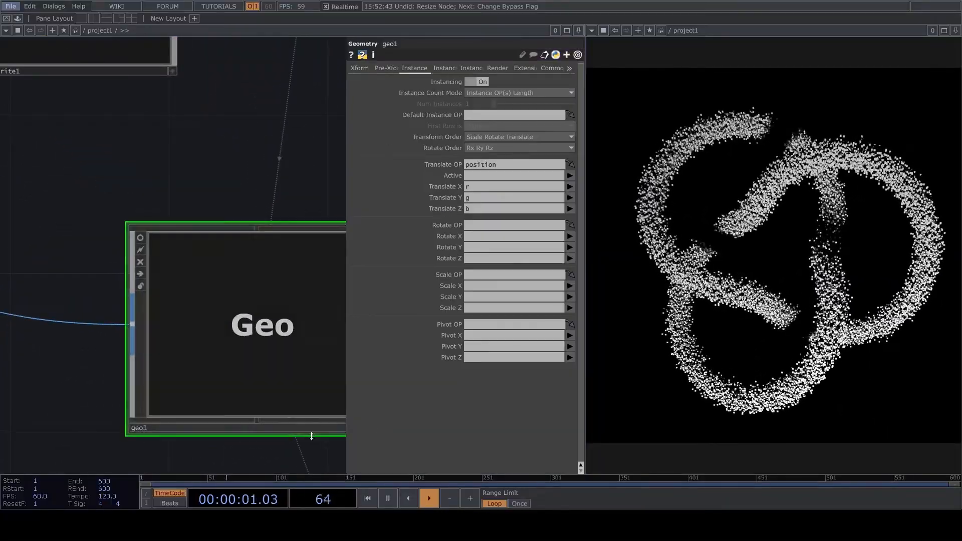
{"action": "left_click", "coordinate": [592, 30]}
{"action": "left_click", "coordinate": [616, 68]}
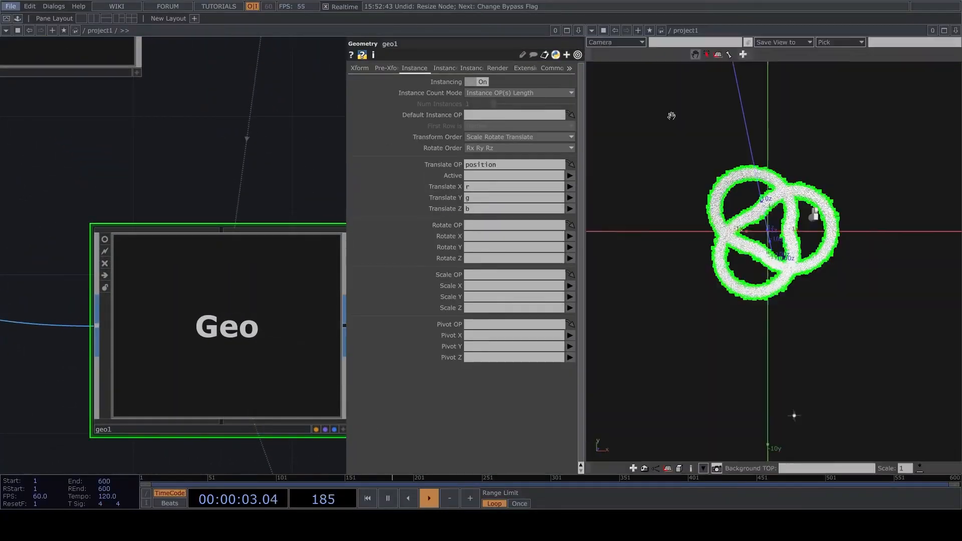
{"action": "left_click_drag", "start_coordinate": [765, 233], "coordinate": [816, 267]}
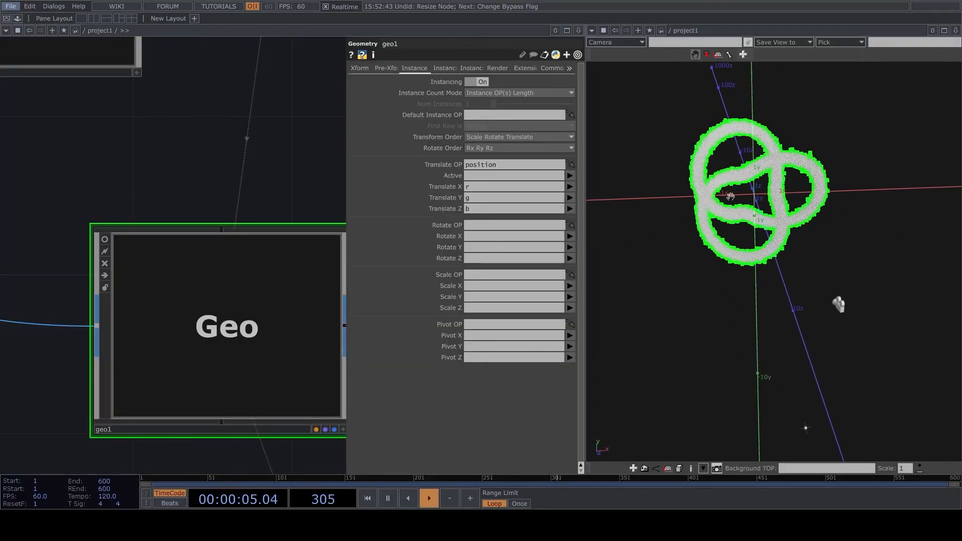
- Zoom in on the knot in the 3D scene and switch the render pane back to the TOP Viewer
{"action": "scroll", "coordinate": [730, 173], "scroll_direction": "up", "scroll_amount": 4}
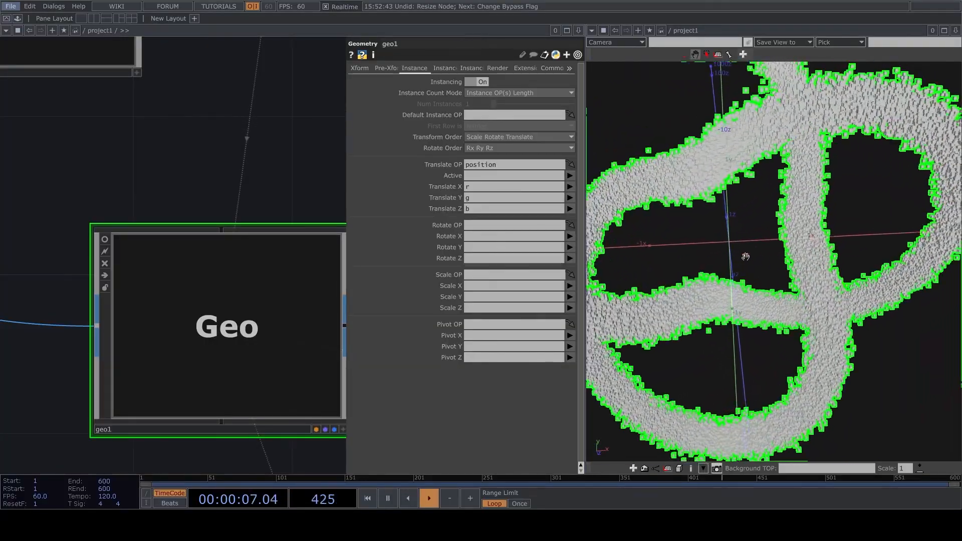
{"action": "left_click", "coordinate": [594, 30]}
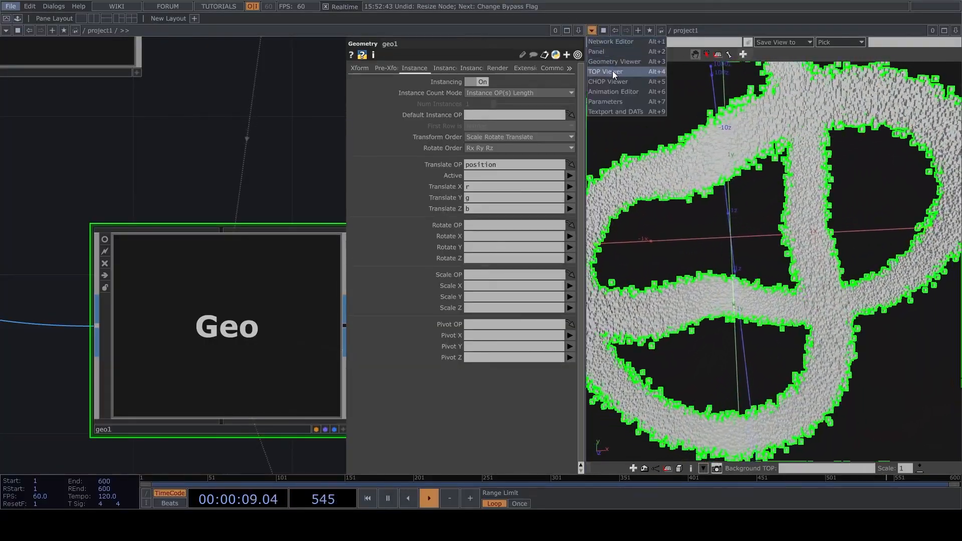
{"action": "left_click", "coordinate": [613, 71]}
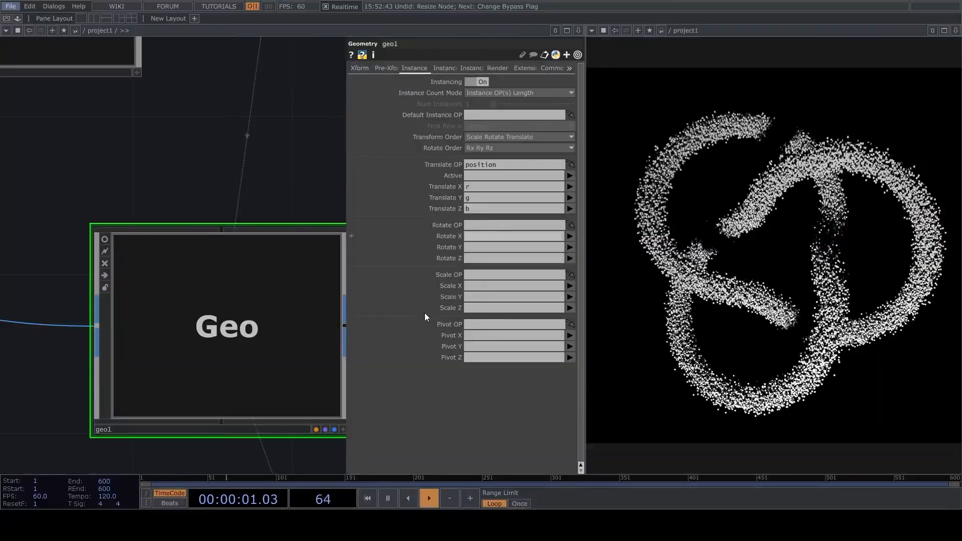
- Bring up the pointWeight parameters and move noise1 farther from null1 to make room in the chain
{"action": "scroll", "coordinate": [257, 362], "scroll_direction": "down", "scroll_amount": 5}
{"action": "scroll", "coordinate": [125, 260], "scroll_direction": "up", "scroll_amount": 5}
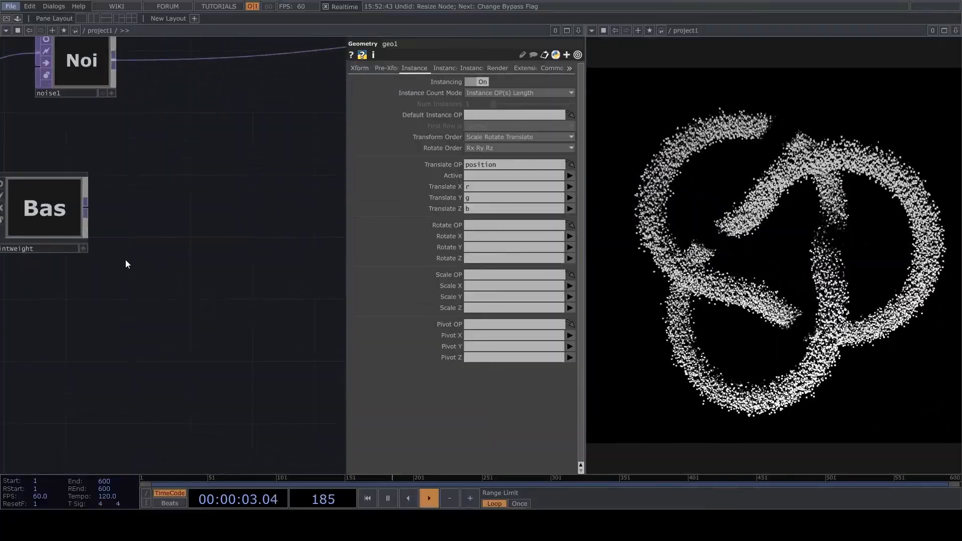
{"action": "left_click", "coordinate": [152, 343]}
{"action": "scroll", "coordinate": [152, 218], "scroll_direction": "down", "scroll_amount": 2}
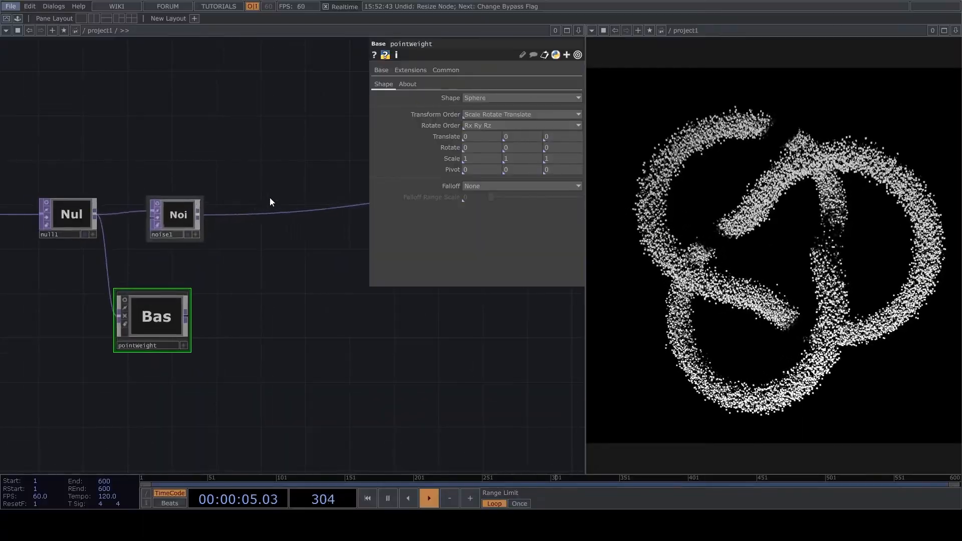
{"action": "left_click_drag", "start_coordinate": [185, 212], "coordinate": [297, 211]}
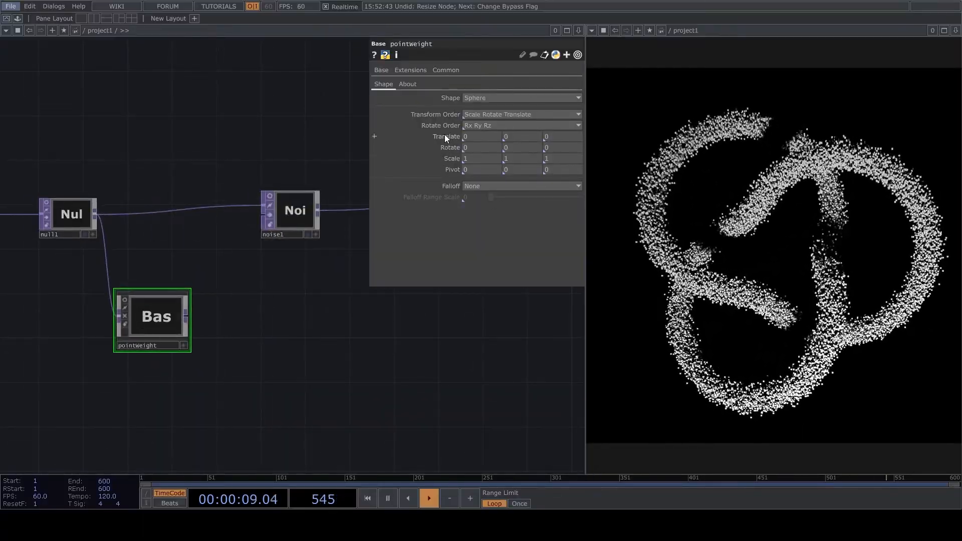
{"action": "mouse_move", "coordinate": [444, 136]}
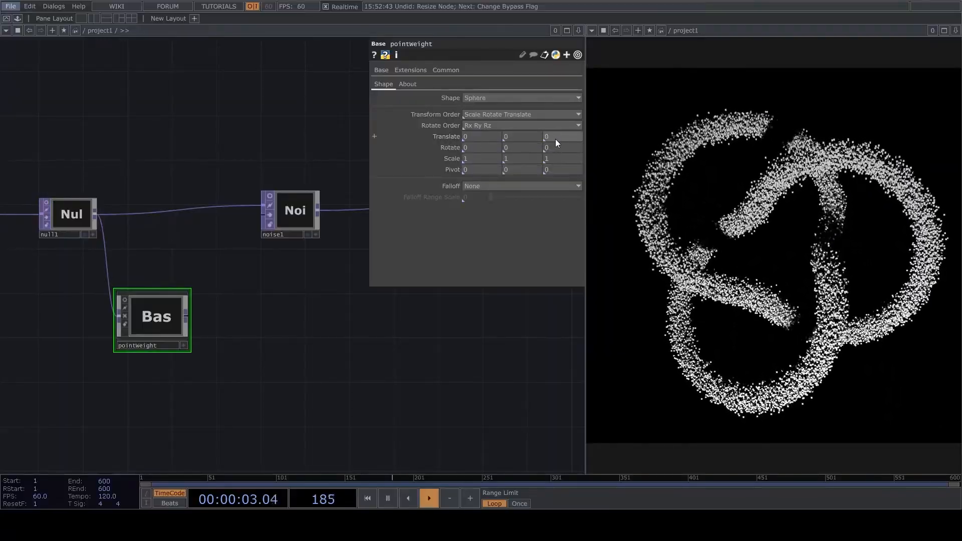
- Insert a Matte TOP on the wire after noise1, ahead of the position null
{"action": "left_click_drag", "start_coordinate": [292, 315], "coordinate": [273, 349]}
{"action": "left_click_drag", "start_coordinate": [273, 260], "coordinate": [206, 249]}
{"action": "right_click", "coordinate": [300, 240]}
{"action": "left_click", "coordinate": [294, 241]}
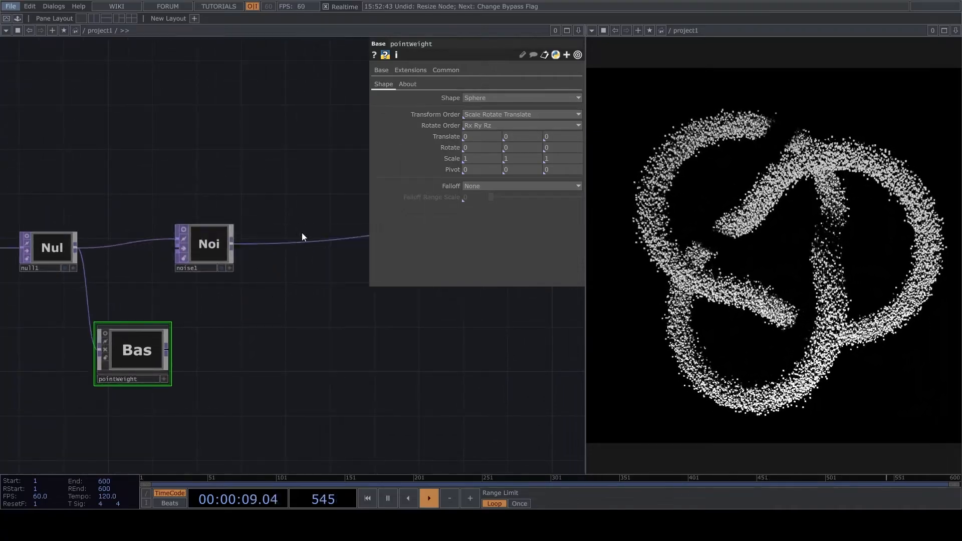
{"action": "left_click", "coordinate": [304, 262]}
- Move noise1 higher, then wire null1 into matte1's second input and pointWeight into its third input
{"action": "scroll", "coordinate": [198, 266], "scroll_direction": "up", "scroll_amount": 3}
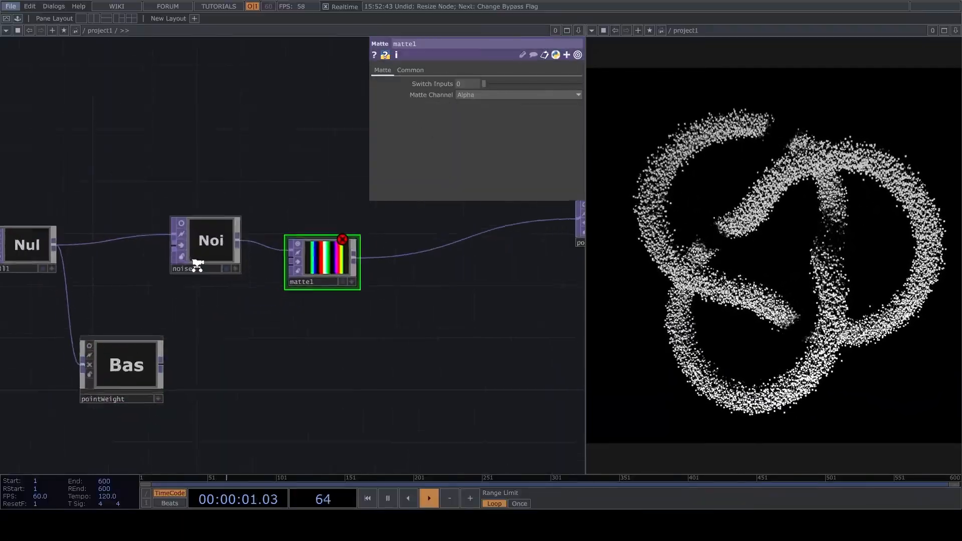
{"action": "left_click_drag", "start_coordinate": [199, 268], "coordinate": [186, 207]}
{"action": "left_click_drag", "start_coordinate": [26, 241], "coordinate": [307, 258]}
{"action": "left_click_drag", "start_coordinate": [155, 382], "coordinate": [299, 270]}
- Set the Matte Channel of matte1 to Red
{"action": "scroll", "coordinate": [299, 269], "scroll_direction": "up", "scroll_amount": 1}
{"action": "scroll", "coordinate": [340, 253], "scroll_direction": "up", "scroll_amount": 1}
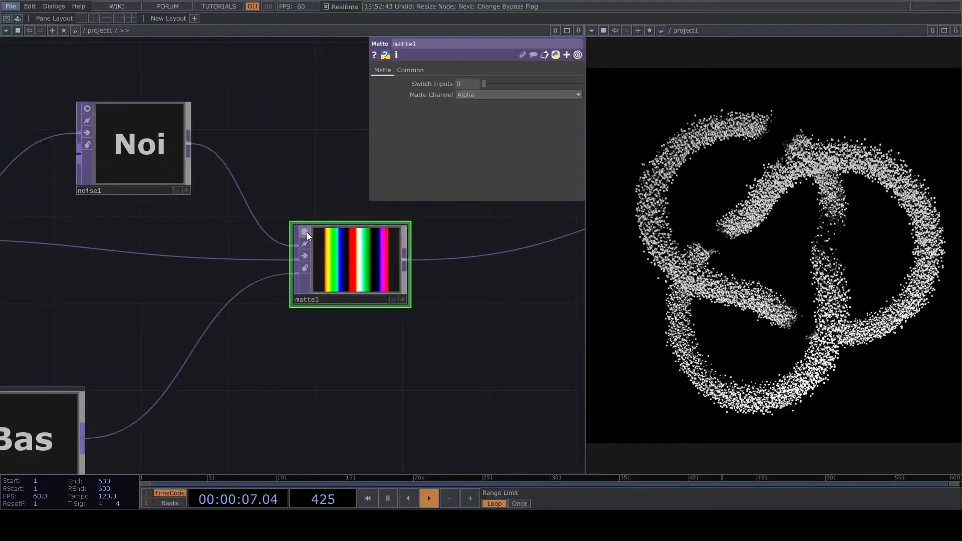
{"action": "left_click", "coordinate": [491, 95]}
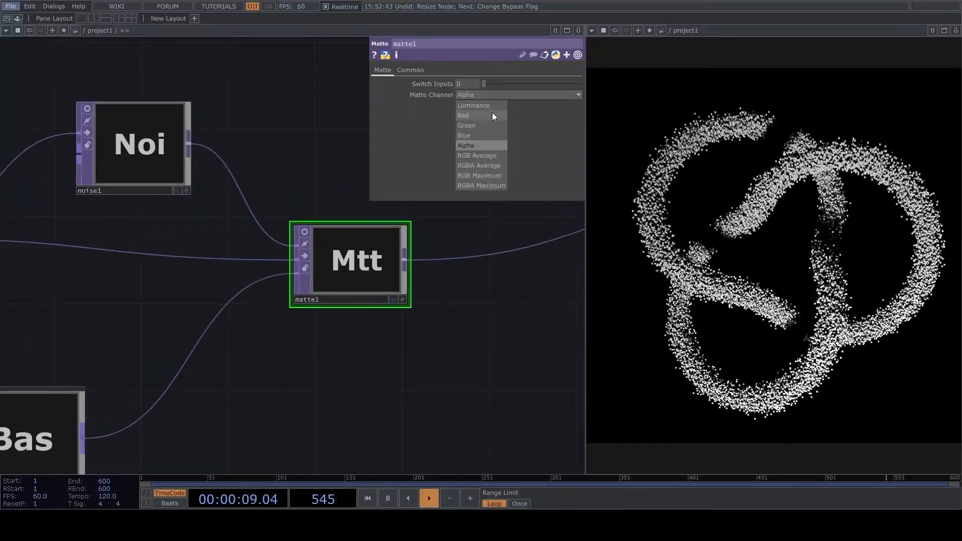
{"action": "left_click", "coordinate": [492, 113]}
- Set the pointWeight component's Scale to 2 on all three axes
{"action": "scroll", "coordinate": [477, 318], "scroll_direction": "down", "scroll_amount": 3}
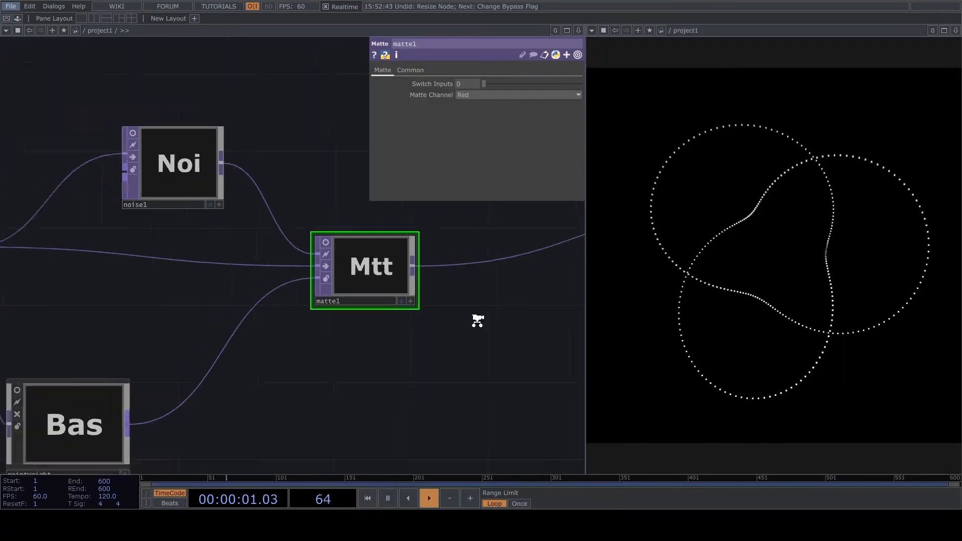
{"action": "left_click", "coordinate": [262, 368]}
{"action": "left_click_drag", "start_coordinate": [368, 376], "coordinate": [301, 383]}
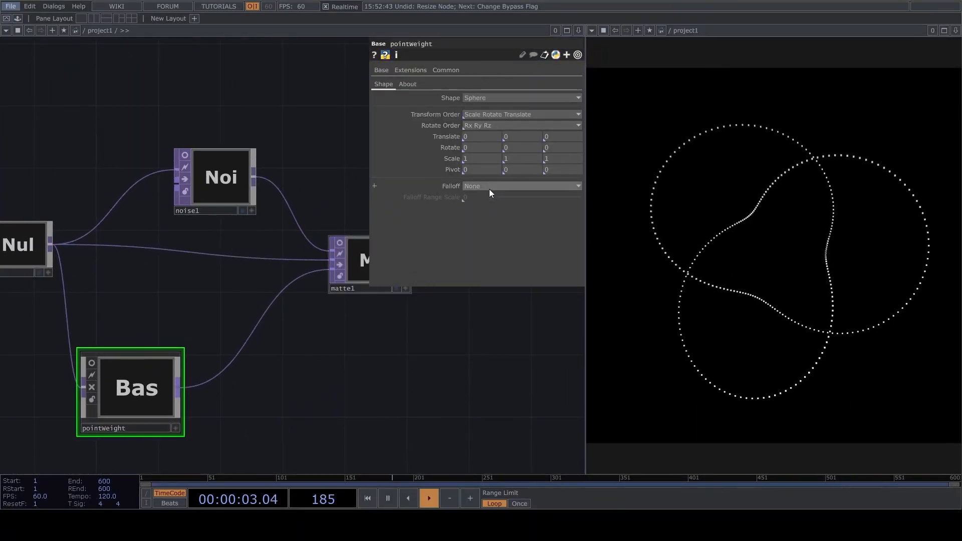
{"action": "left_click", "coordinate": [491, 186]}
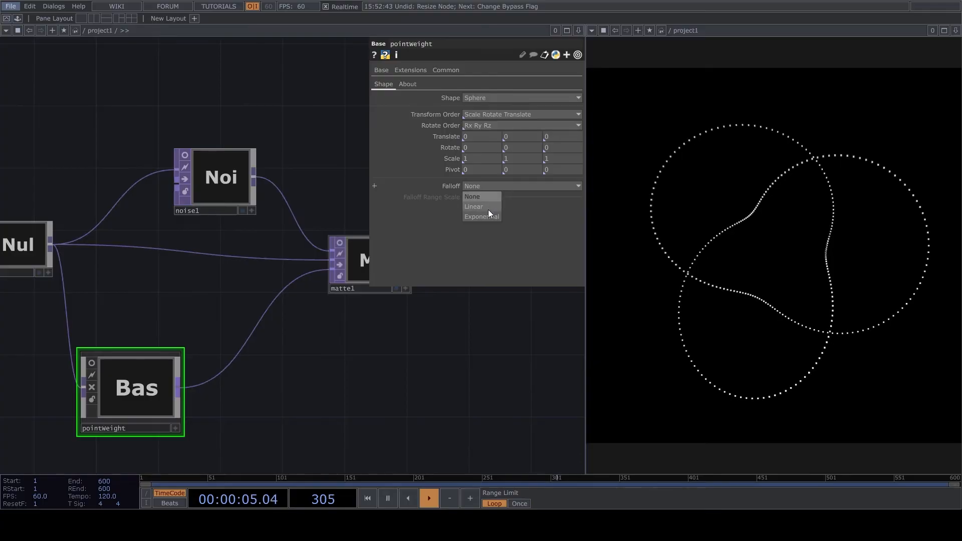
{"action": "left_click", "coordinate": [427, 183]}
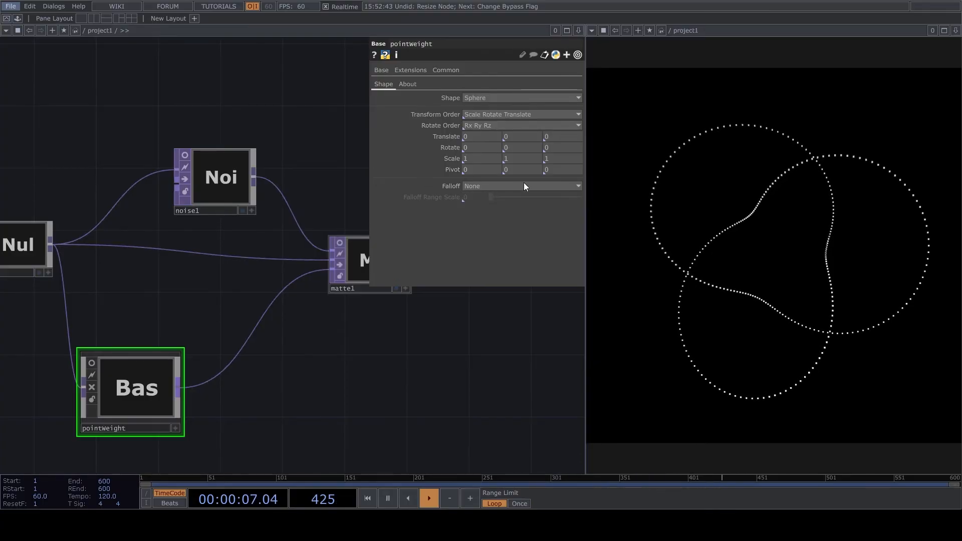
{"action": "mouse_move", "coordinate": [451, 160]}
{"action": "middle_mouse_down"}
{"action": "mouse_move", "coordinate": [454, 144]}
{"action": "mouse_move", "coordinate": [454, 169]}
{"action": "middle_mouse_up"}
- Set pointWeight's Falloff to Exponential and its Falloff Range Scale to 0.961
{"action": "left_click", "coordinate": [478, 187]}
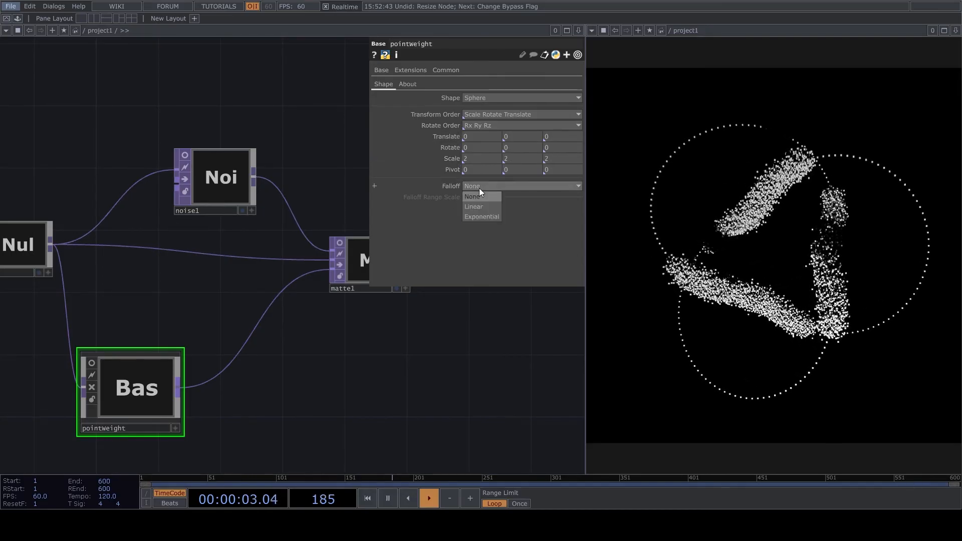
{"action": "left_click", "coordinate": [482, 217]}
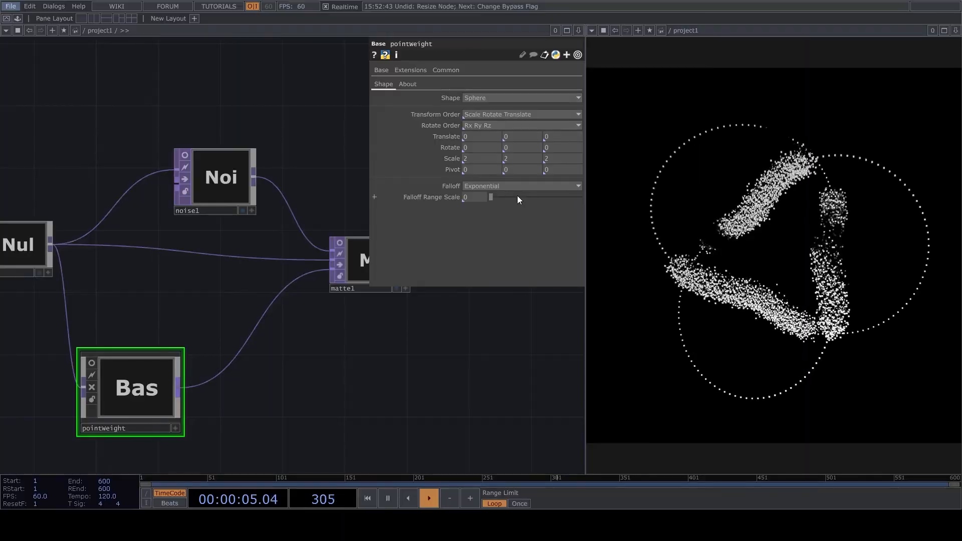
{"action": "left_click_drag", "start_coordinate": [574, 204], "coordinate": [578, 203]}
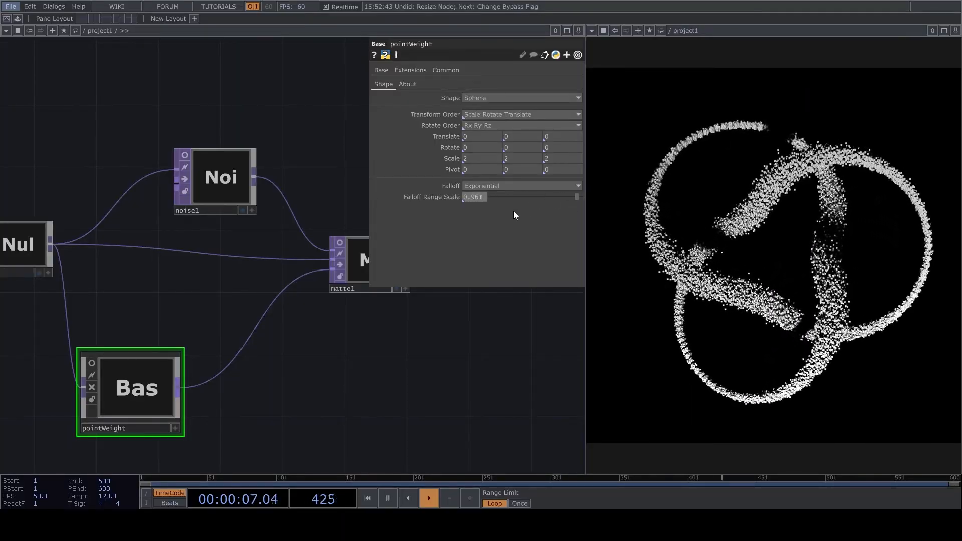
- Try a dark blue diffuse colour on phong1, then set its Diffuse to 0.9 in every channel
{"action": "left_click_drag", "start_coordinate": [250, 372], "coordinate": [107, 402]}
{"action": "scroll", "coordinate": [107, 402], "scroll_direction": "down", "scroll_amount": 6}
{"action": "scroll", "coordinate": [167, 258], "scroll_direction": "up", "scroll_amount": 6}
{"action": "scroll", "coordinate": [99, 237], "scroll_direction": "up", "scroll_amount": 3}
{"action": "left_click", "coordinate": [145, 267]}
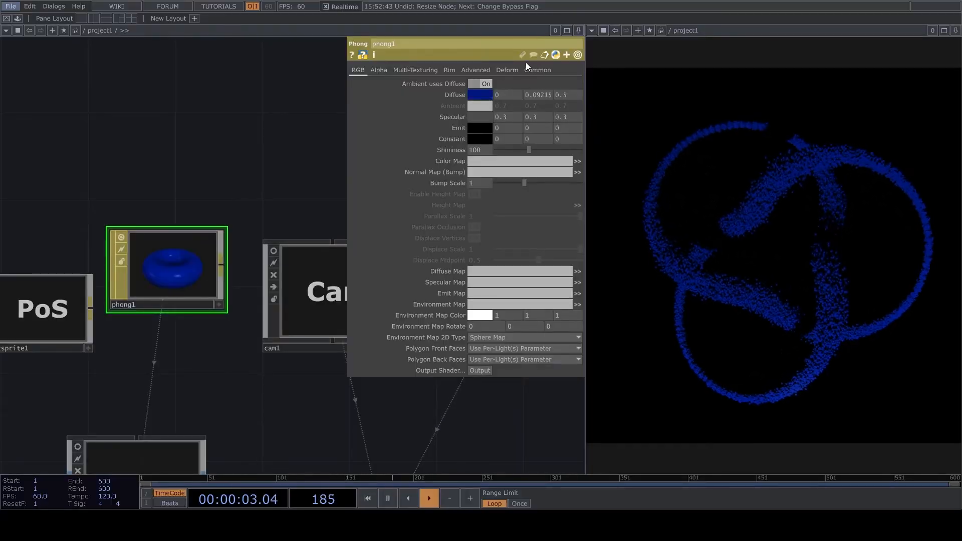
- Add a Noise TOP after the position null with Period 0, Amplitude 1, Offset 0 and Monochrome off
{"action": "scroll", "coordinate": [271, 301], "scroll_direction": "down", "scroll_amount": 4}
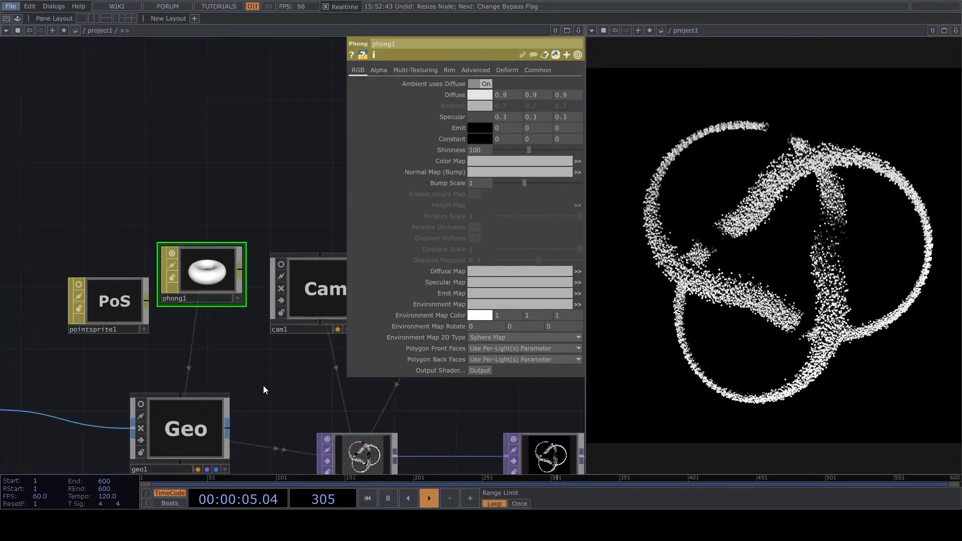
{"action": "scroll", "coordinate": [259, 247], "scroll_direction": "down", "scroll_amount": 2}
{"action": "left_click_drag", "start_coordinate": [276, 321], "coordinate": [295, 211]}
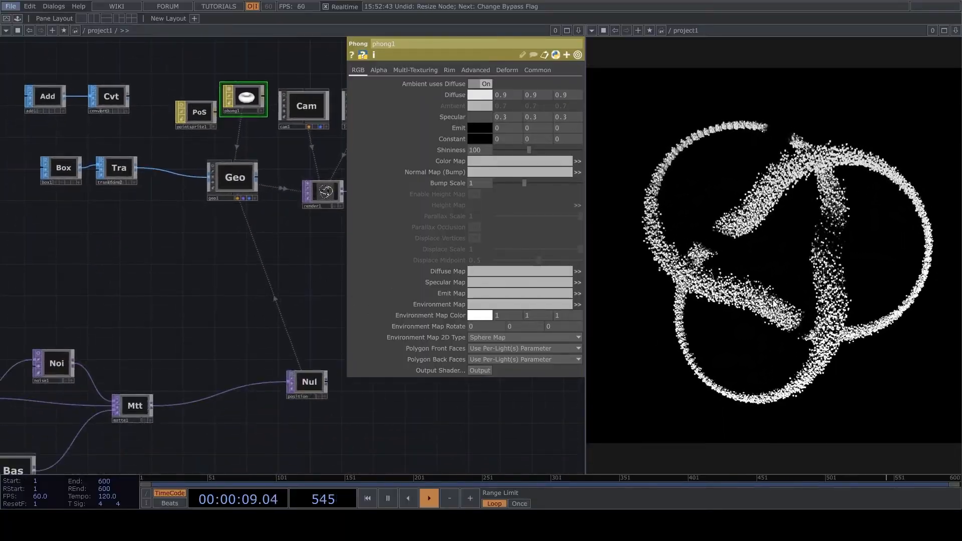
{"action": "left_click_drag", "start_coordinate": [264, 380], "coordinate": [269, 330]}
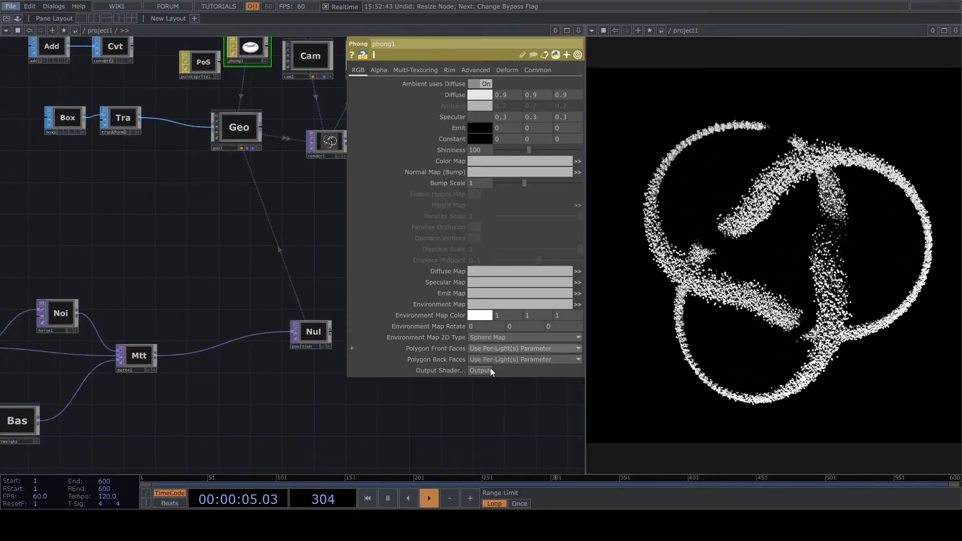
{"action": "left_click_drag", "start_coordinate": [270, 381], "coordinate": [274, 353]}
{"action": "left_click_drag", "start_coordinate": [320, 305], "coordinate": [200, 335]}
{"action": "scroll", "coordinate": [273, 366], "scroll_direction": "up", "scroll_amount": 3}
{"action": "scroll", "coordinate": [268, 359], "scroll_direction": "down", "scroll_amount": 1}
{"action": "scroll", "coordinate": [200, 335], "scroll_direction": "down", "scroll_amount": 2}
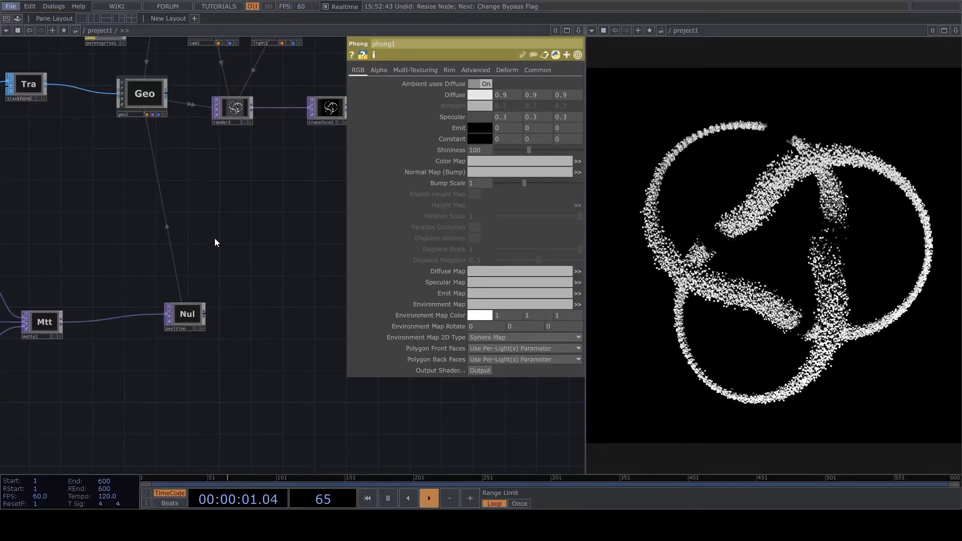
{"action": "left_click", "coordinate": [250, 271]}
{"action": "scroll", "coordinate": [266, 278], "scroll_direction": "up", "scroll_amount": 3}
{"action": "left_click", "coordinate": [442, 70]}
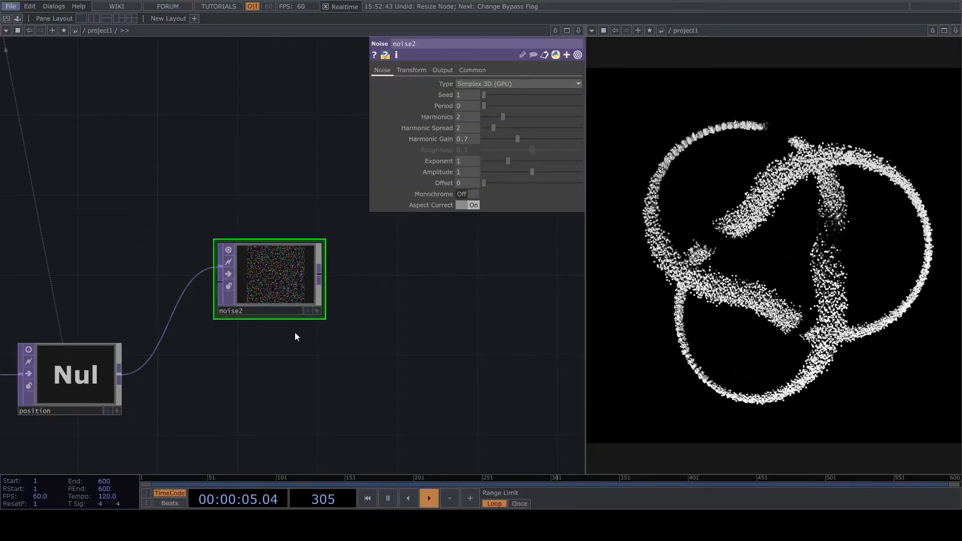
- Add a Math TOP after noise2 that maps From Range -1 to 1 onto To Range -180 to 180
{"action": "left_click", "coordinate": [366, 316]}
{"action": "left_click_drag", "start_coordinate": [365, 314], "coordinate": [396, 272]}
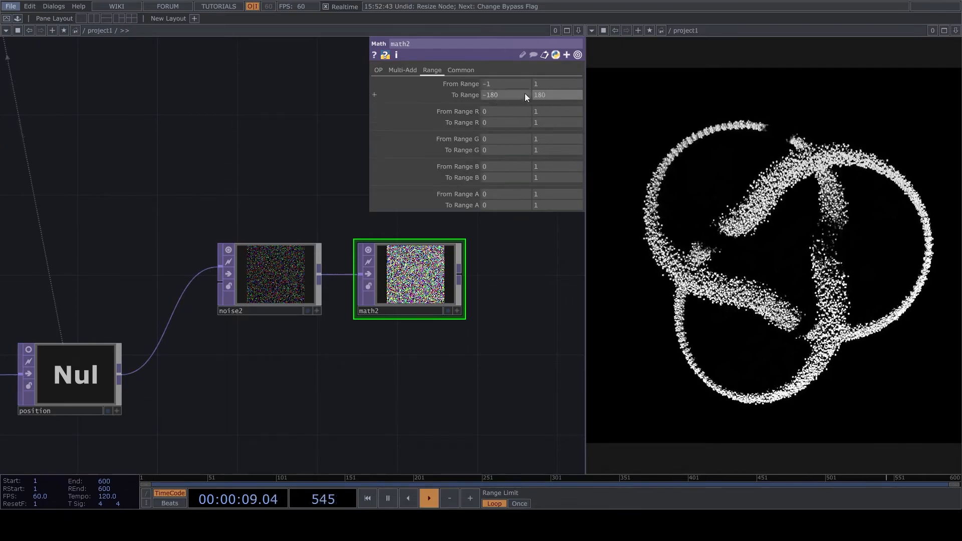
- Add a Null TOP after math2 and rename it rotation
{"action": "left_click_drag", "start_coordinate": [500, 326], "coordinate": [391, 360]}
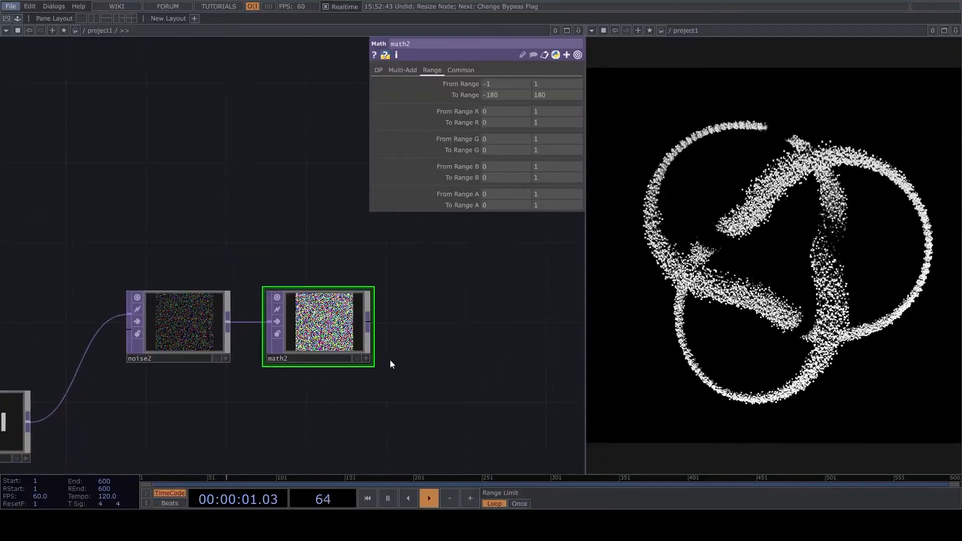
{"action": "key", "text": "Tab"}
{"action": "left_click", "coordinate": [408, 278]}
{"action": "left_click", "coordinate": [461, 329]}
{"action": "left_click", "coordinate": [447, 358]}
{"action": "type", "text": "r"}
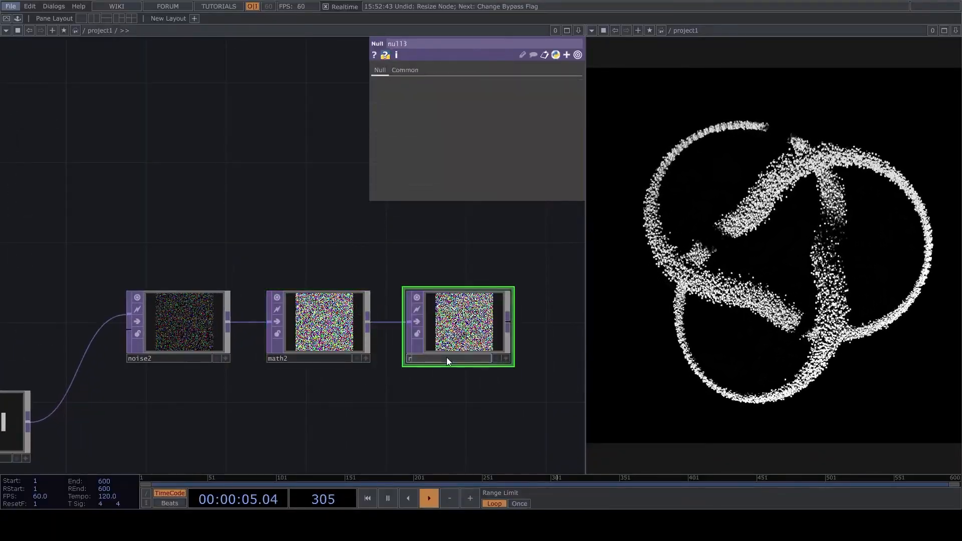
{"action": "type", "text": "otation"}
{"action": "key", "text": "Return"}
- Assign rotation as geo1's instance Rotate OP and map Rotate X, Y and Z to r, g and b
{"action": "middle_click_drag", "start_coordinate": [461, 334], "coordinate": [270, 371]}
{"action": "right_click_drag", "start_coordinate": [245, 377], "coordinate": [434, 308]}
{"action": "left_click", "coordinate": [435, 308]}
{"action": "middle_click_drag", "start_coordinate": [240, 264], "coordinate": [361, 280]}
{"action": "left_click_drag", "start_coordinate": [176, 130], "coordinate": [132, 204]}
{"action": "left_click", "coordinate": [203, 189]}
{"action": "middle_click_drag", "start_coordinate": [140, 210], "coordinate": [226, 244]}
{"action": "scroll", "coordinate": [312, 318], "scroll_direction": "up", "scroll_amount": 3}
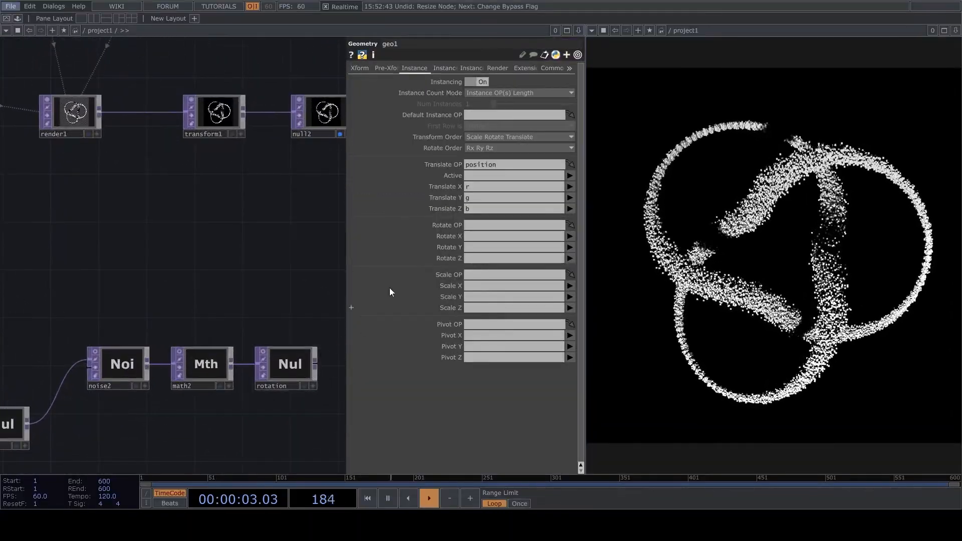
{"action": "left_click", "coordinate": [570, 236]}
{"action": "left_click", "coordinate": [570, 246]}
{"action": "left_click", "coordinate": [572, 246]}
{"action": "left_click", "coordinate": [570, 269]}
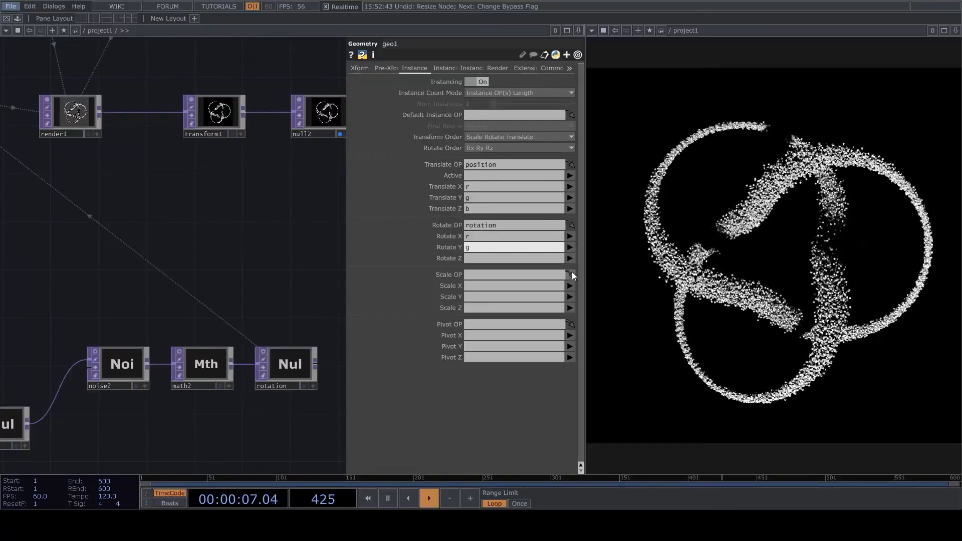
{"action": "left_click", "coordinate": [570, 258]}
{"action": "left_click", "coordinate": [571, 288]}
- Set the Diffuse colour of phong1 to 0.7 in all three channels
{"action": "scroll", "coordinate": [212, 257], "scroll_direction": "down", "scroll_amount": 3}
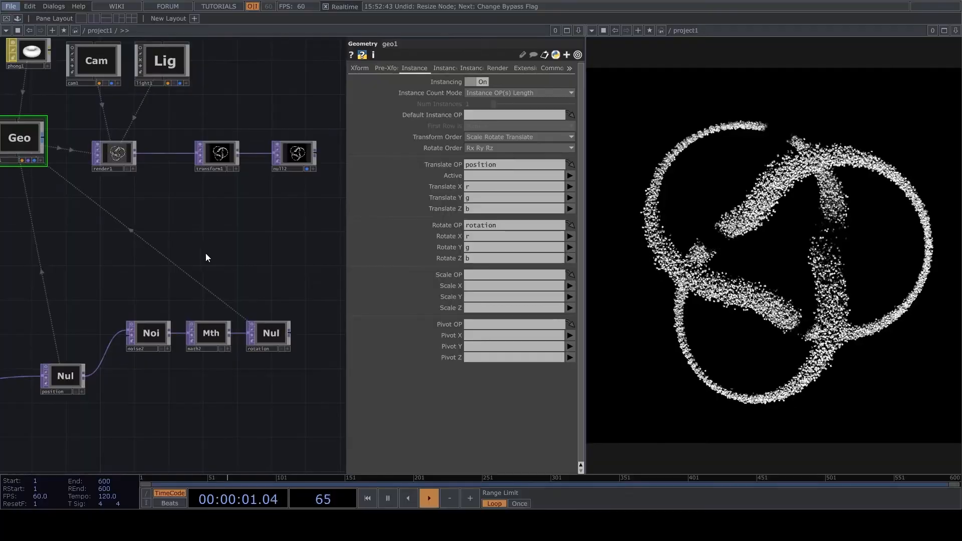
{"action": "left_click_drag", "start_coordinate": [201, 251], "coordinate": [259, 322]}
{"action": "scroll", "coordinate": [143, 233], "scroll_direction": "up", "scroll_amount": 3}
{"action": "scroll", "coordinate": [231, 189], "scroll_direction": "down", "scroll_amount": 1}
{"action": "left_click", "coordinate": [68, 221]}
{"action": "scroll", "coordinate": [67, 220], "scroll_direction": "up", "scroll_amount": 2}
{"action": "middle_click_drag", "start_coordinate": [458, 95], "coordinate": [431, 85]}
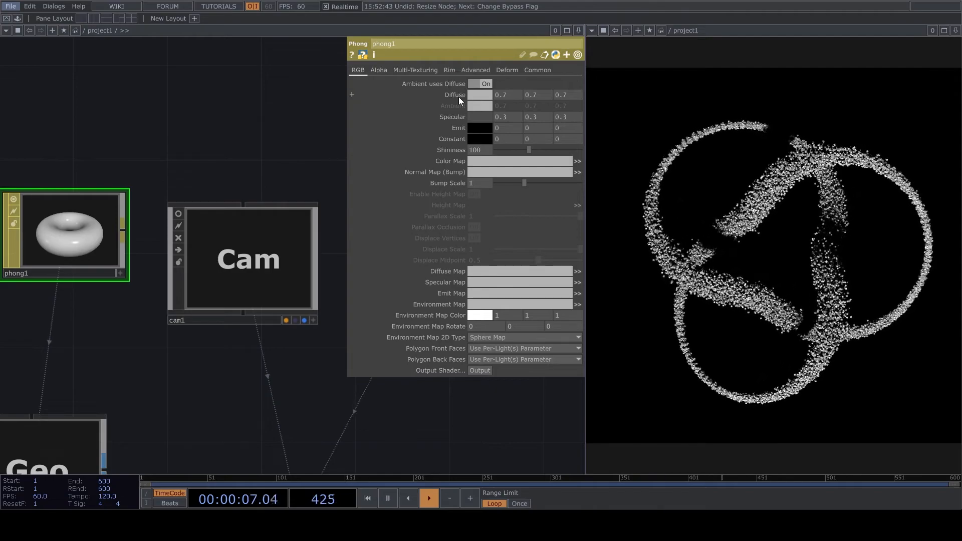
- Set the Emit colour of phong1 to 0.1 in all three channels
{"action": "scroll", "coordinate": [345, 244], "scroll_direction": "down", "scroll_amount": 4}
{"action": "scroll", "coordinate": [191, 234], "scroll_direction": "up", "scroll_amount": 4}
{"action": "mouse_move", "coordinate": [459, 128]}
{"action": "middle_mouse_down"}
{"action": "mouse_move", "coordinate": [447, 125]}
{"action": "mouse_move", "coordinate": [467, 128]}
{"action": "mouse_move", "coordinate": [459, 128]}
{"action": "middle_mouse_up"}
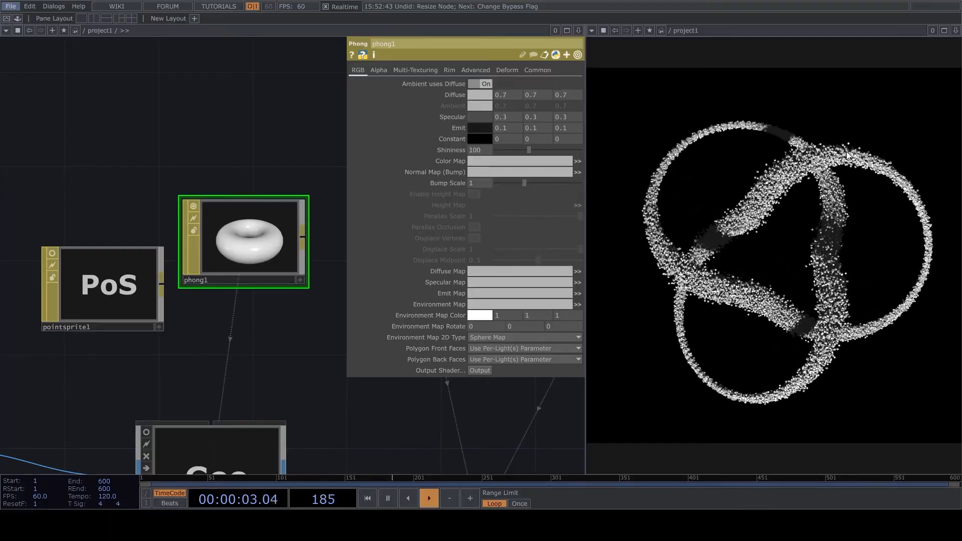
- Activate the light1 viewer and shift the light's viewpoint so that it lights more of the knot
{"action": "left_click_drag", "start_coordinate": [340, 364], "coordinate": [188, 347]}
{"action": "scroll", "coordinate": [196, 300], "scroll_direction": "down", "scroll_amount": 2}
{"action": "left_click_drag", "start_coordinate": [196, 299], "coordinate": [162, 327]}
{"action": "scroll", "coordinate": [302, 333], "scroll_direction": "up", "scroll_amount": 2}
{"action": "left_click_drag", "start_coordinate": [302, 333], "coordinate": [215, 309]}
{"action": "scroll", "coordinate": [333, 221], "scroll_direction": "up", "scroll_amount": 3}
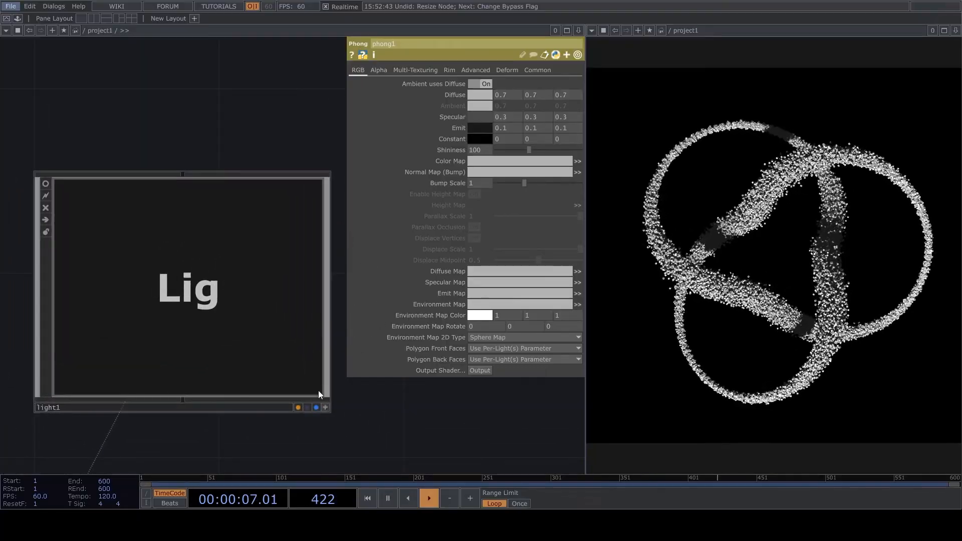
{"action": "left_click", "coordinate": [325, 407]}
{"action": "mouse_move", "coordinate": [269, 328]}
{"action": "left_mouse_down"}
{"action": "mouse_move", "coordinate": [265, 338]}
{"action": "mouse_move", "coordinate": [272, 333]}
{"action": "mouse_move", "coordinate": [275, 344]}
{"action": "mouse_move", "coordinate": [271, 333]}
{"action": "left_mouse_up"}
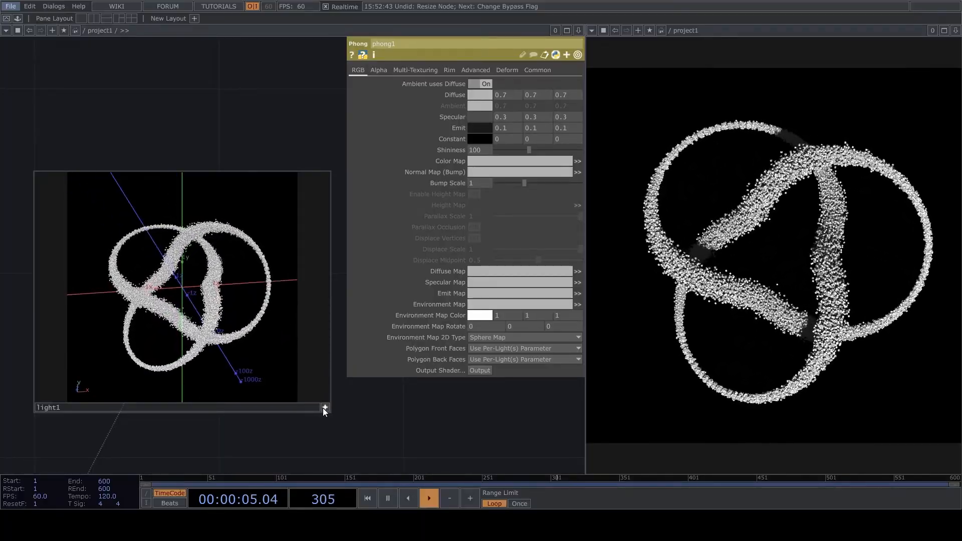
{"action": "scroll", "coordinate": [323, 408], "scroll_direction": "down", "scroll_amount": 10}
{"action": "scroll", "coordinate": [206, 247], "scroll_direction": "up", "scroll_amount": 3}
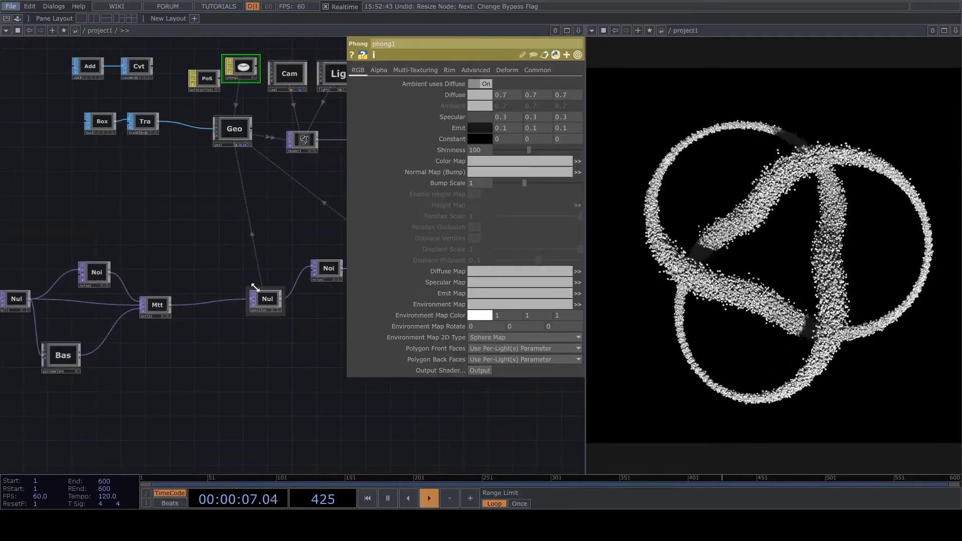
- Set Switch Inputs of matte1 to 1 so that the noise masking is inverted
{"action": "scroll", "coordinate": [99, 311], "scroll_direction": "up", "scroll_amount": 3}
{"action": "left_click", "coordinate": [216, 305]}
{"action": "scroll", "coordinate": [307, 344], "scroll_direction": "down", "scroll_amount": 2}
{"action": "scroll", "coordinate": [421, 355], "scroll_direction": "up", "scroll_amount": 6}
{"action": "scroll", "coordinate": [51, 427], "scroll_direction": "down", "scroll_amount": 2}
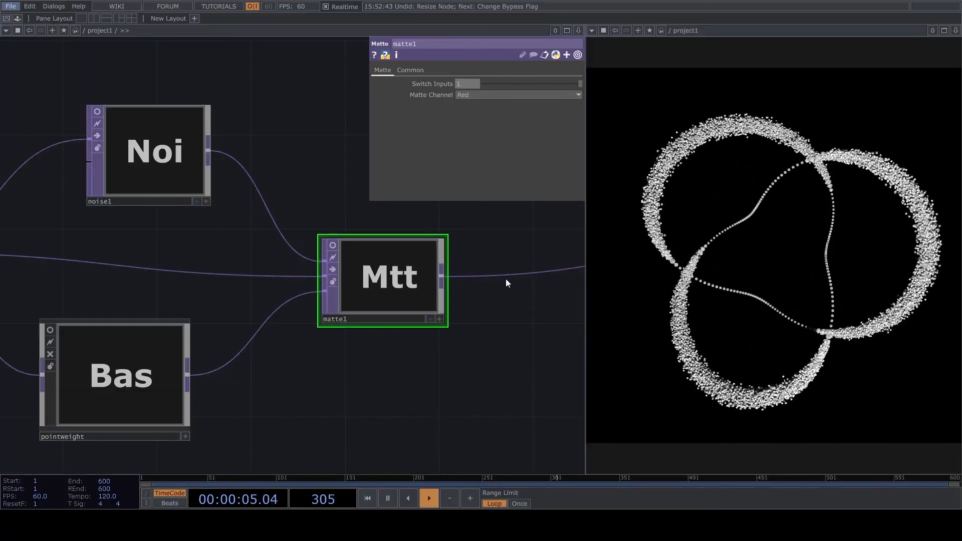
- Set q of constant2 to 7 and increase p to give the torus knot more windings
{"action": "scroll", "coordinate": [497, 311], "scroll_direction": "down", "scroll_amount": 5}
{"action": "scroll", "coordinate": [108, 369], "scroll_direction": "down", "scroll_amount": 3}
{"action": "left_click_drag", "start_coordinate": [108, 368], "coordinate": [279, 262]}
{"action": "scroll", "coordinate": [213, 243], "scroll_direction": "up", "scroll_amount": 7}
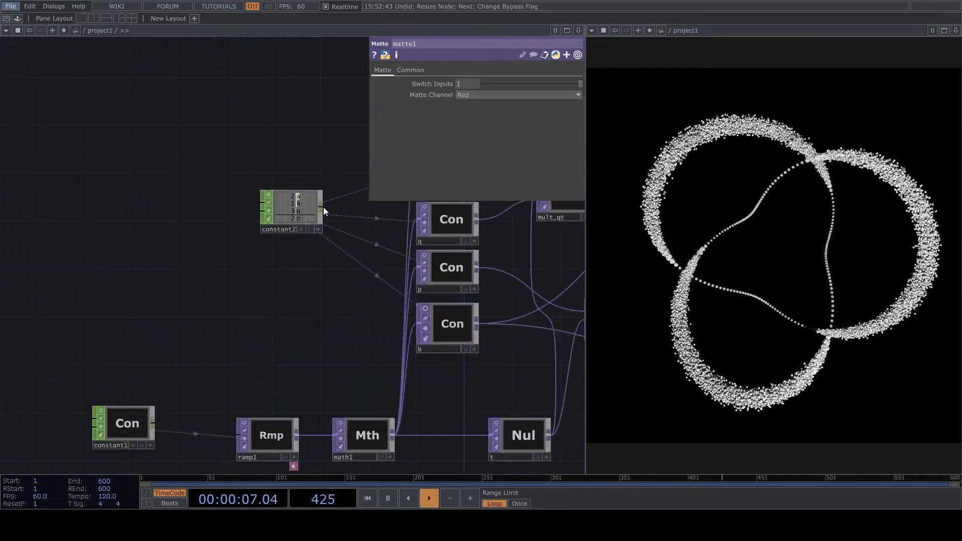
{"action": "left_click", "coordinate": [296, 211]}
{"action": "left_click", "coordinate": [531, 92]}
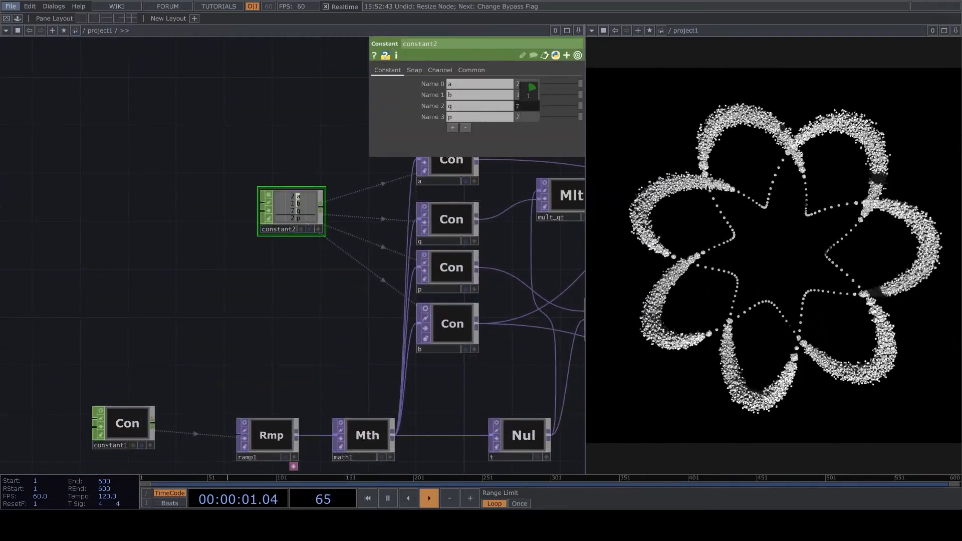
{"action": "mouse_move", "coordinate": [519, 117]}
{"action": "left_mouse_down"}
{"action": "mouse_move", "coordinate": [534, 107]}
{"action": "mouse_move", "coordinate": [527, 103]}
{"action": "left_mouse_up"}
- Set the Amplitude of noise1 to 0.22
{"action": "left_click_drag", "start_coordinate": [259, 313], "coordinate": [221, 295]}
{"action": "scroll", "coordinate": [215, 282], "scroll_direction": "down", "scroll_amount": 5}
{"action": "left_click_drag", "start_coordinate": [553, 313], "coordinate": [346, 285]}
{"action": "scroll", "coordinate": [511, 269], "scroll_direction": "up", "scroll_amount": 5}
{"action": "left_click_drag", "start_coordinate": [512, 350], "coordinate": [206, 340]}
{"action": "scroll", "coordinate": [375, 245], "scroll_direction": "up", "scroll_amount": 2}
{"action": "left_click", "coordinate": [376, 246]}
{"action": "left_click_drag", "start_coordinate": [280, 331], "coordinate": [38, 354]}
{"action": "scroll", "coordinate": [38, 354], "scroll_direction": "down", "scroll_amount": 2}
{"action": "scroll", "coordinate": [286, 232], "scroll_direction": "up", "scroll_amount": 2}
{"action": "left_click", "coordinate": [286, 233]}
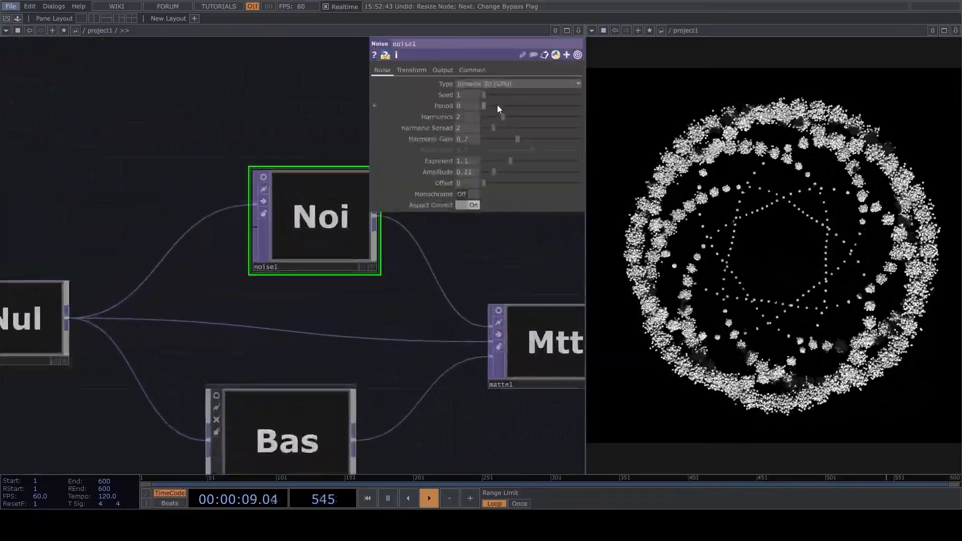
{"action": "mouse_move", "coordinate": [498, 169]}
{"action": "left_mouse_down"}
{"action": "mouse_move", "coordinate": [552, 175]}
{"action": "mouse_move", "coordinate": [484, 170]}
{"action": "mouse_move", "coordinate": [495, 176]}
{"action": "left_mouse_up"}
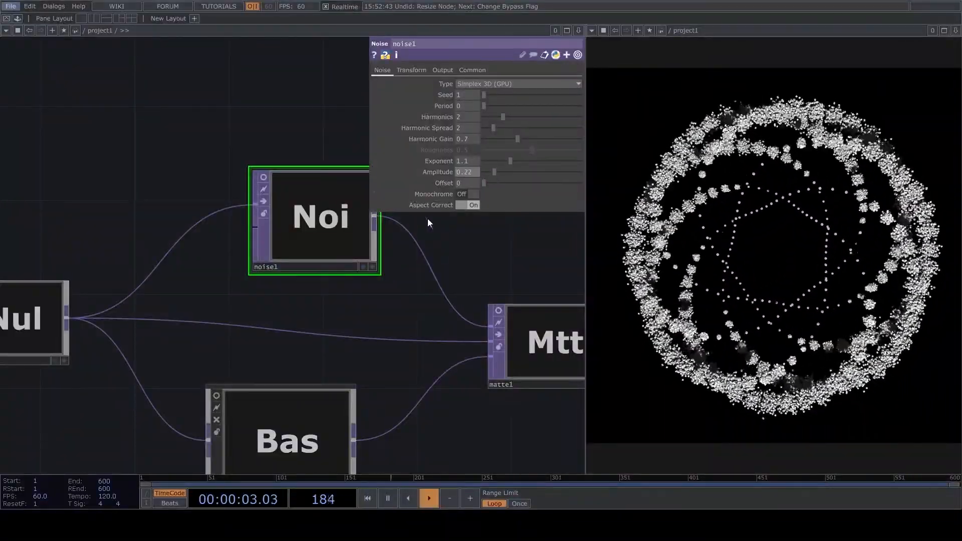
- Return Switch Inputs of matte1 to 0 so that the noise scatters the knot's inner strands
{"action": "left_click", "coordinate": [539, 324]}
{"action": "left_click_drag", "start_coordinate": [558, 85], "coordinate": [440, 89]}
- Open the shape and falloff parameters of the pointweight component feeding matte1
{"action": "scroll", "coordinate": [465, 249], "scroll_direction": "down", "scroll_amount": 2}
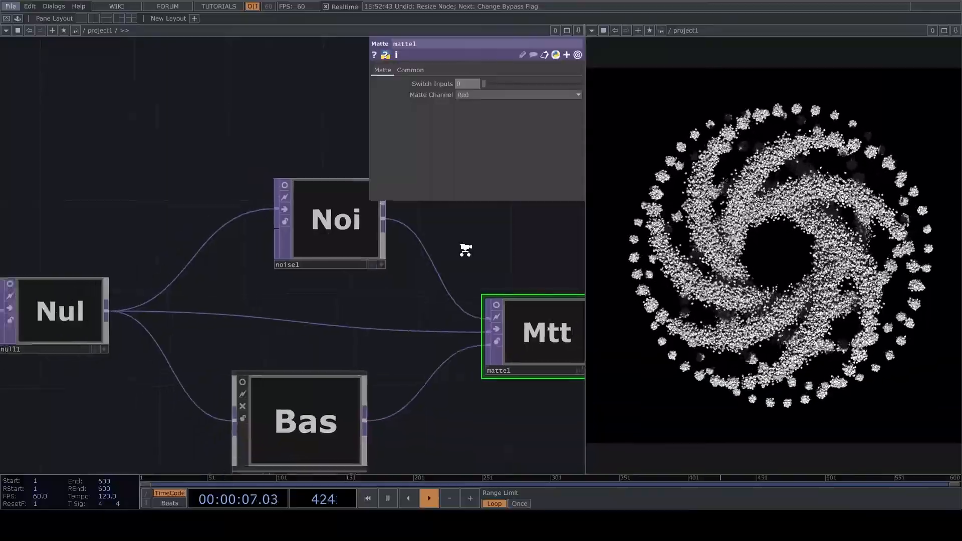
{"action": "scroll", "coordinate": [466, 250], "scroll_direction": "down", "scroll_amount": 3}
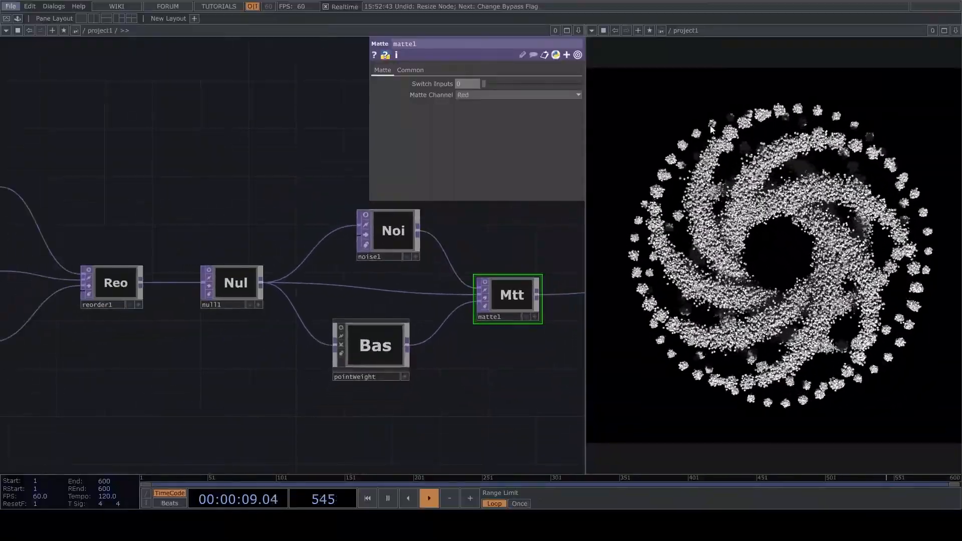
{"action": "left_click", "coordinate": [378, 354]}
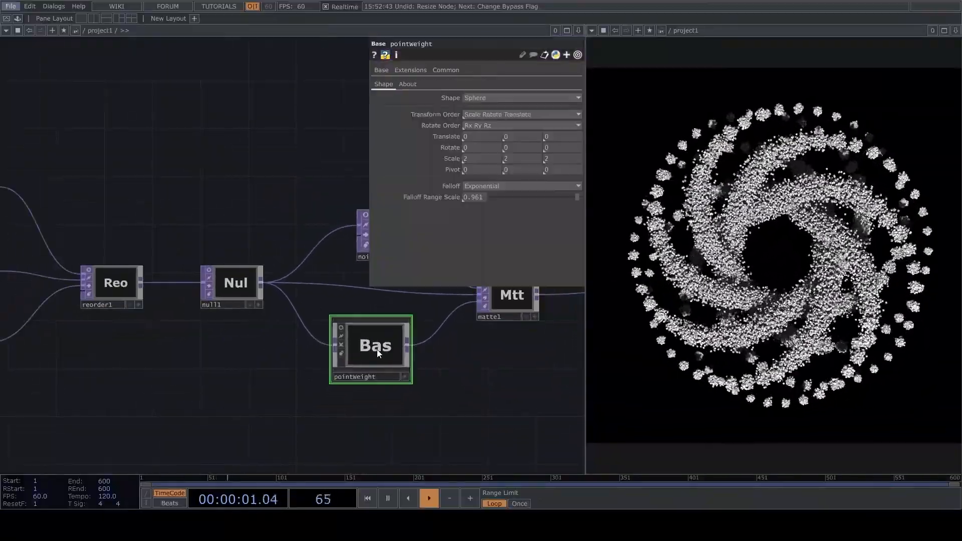
- Try offsetting the pointweight sphere to about 3.1, 2.5 and -0.1, and reset its Translate values to 0
{"action": "mouse_move", "coordinate": [476, 134]}
{"action": "middle_mouse_down"}
{"action": "mouse_move", "coordinate": [494, 126]}
{"action": "mouse_move", "coordinate": [477, 121]}
{"action": "mouse_move", "coordinate": [477, 134]}
{"action": "middle_mouse_up"}
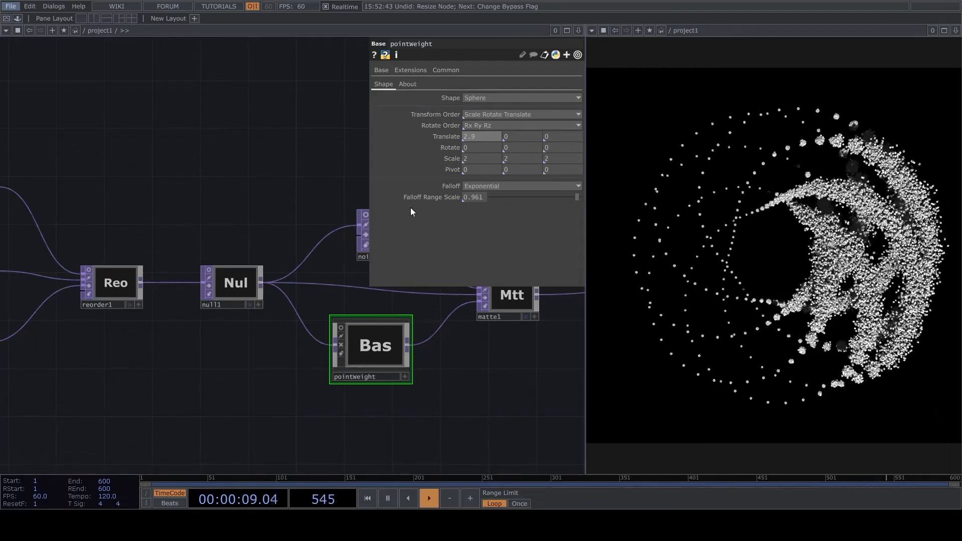
{"action": "middle_click_drag", "start_coordinate": [468, 137], "coordinate": [557, 123]}
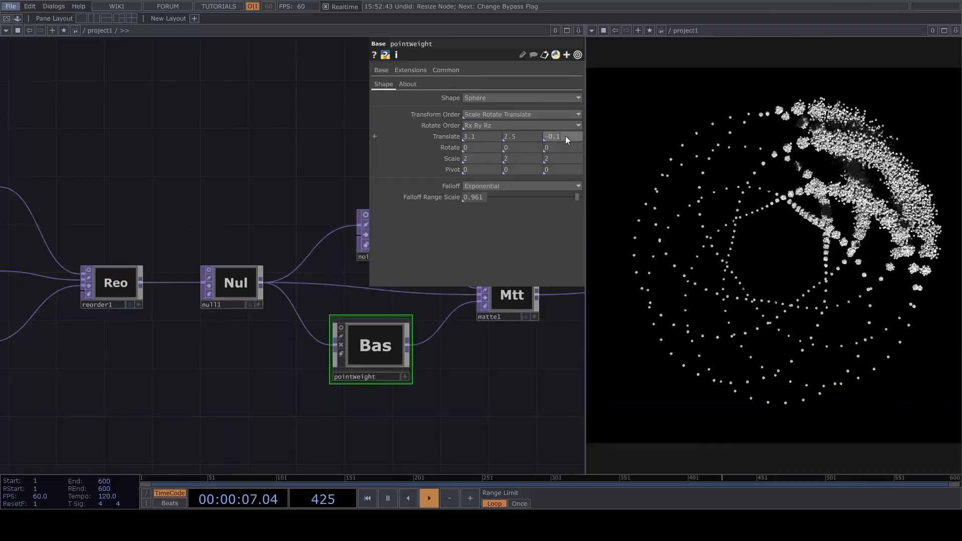
{"action": "left_click", "coordinate": [492, 139]}
{"action": "type", "text": "0"}
{"action": "key", "text": "Return"}
{"action": "left_click_drag", "start_coordinate": [512, 136], "coordinate": [384, 161]}
{"action": "left_click_drag", "start_coordinate": [519, 136], "coordinate": [311, 135]}
{"action": "type", "text": "0"}
{"action": "key", "text": "Return"}
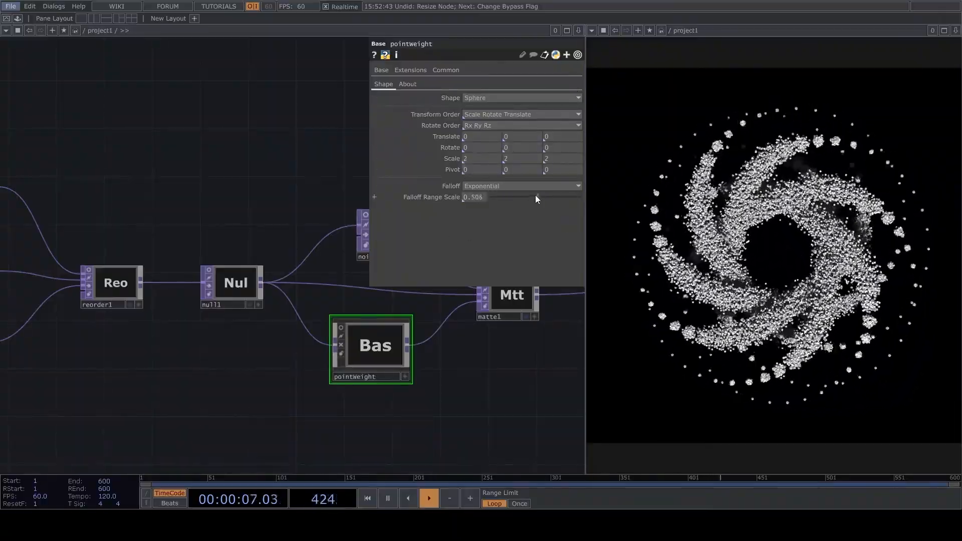
- Set the pointweight component's Falloff Range Scale to 0.246
{"action": "left_click", "coordinate": [523, 197]}
{"action": "left_click_drag", "start_coordinate": [557, 188], "coordinate": [540, 190]}
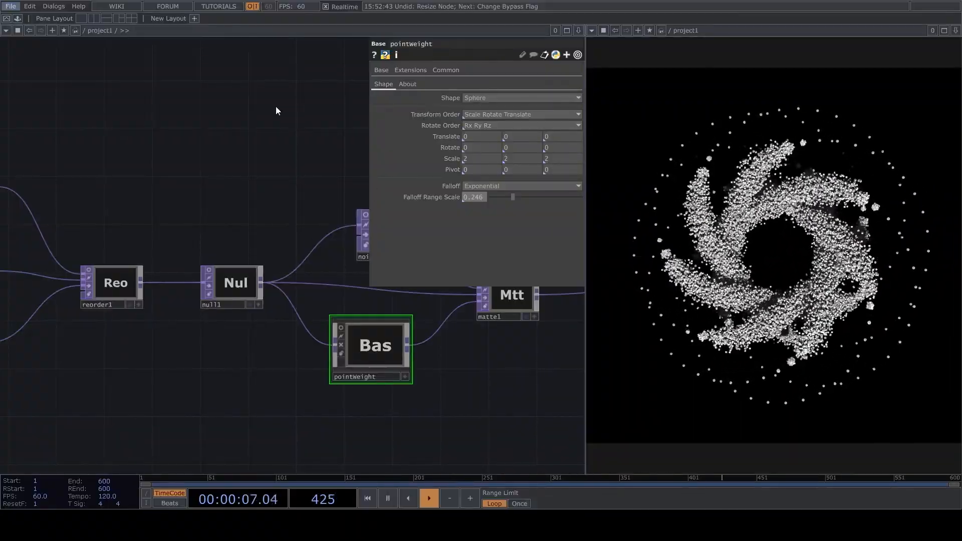
- Go to the geo1 Geometry component and display its instancing parameters
{"action": "scroll", "coordinate": [227, 237], "scroll_direction": "down", "scroll_amount": 5}
{"action": "scroll", "coordinate": [226, 233], "scroll_direction": "up", "scroll_amount": 5}
{"action": "scroll", "coordinate": [281, 225], "scroll_direction": "down", "scroll_amount": 1}
{"action": "left_click_drag", "start_coordinate": [343, 204], "coordinate": [155, 220]}
{"action": "scroll", "coordinate": [207, 215], "scroll_direction": "up", "scroll_amount": 1}
{"action": "left_click_drag", "start_coordinate": [148, 358], "coordinate": [183, 288]}
{"action": "scroll", "coordinate": [183, 287], "scroll_direction": "down", "scroll_amount": 1}
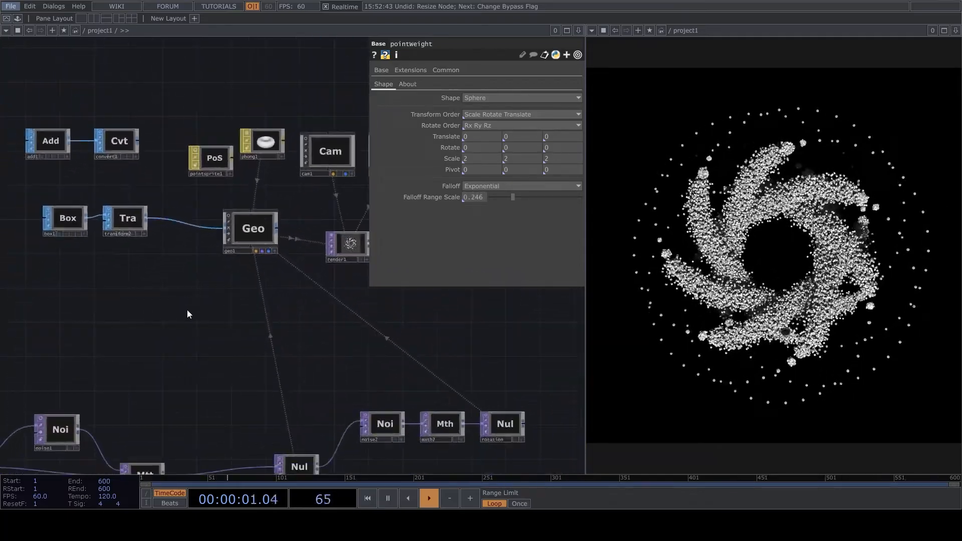
{"action": "scroll", "coordinate": [269, 248], "scroll_direction": "down", "scroll_amount": 3}
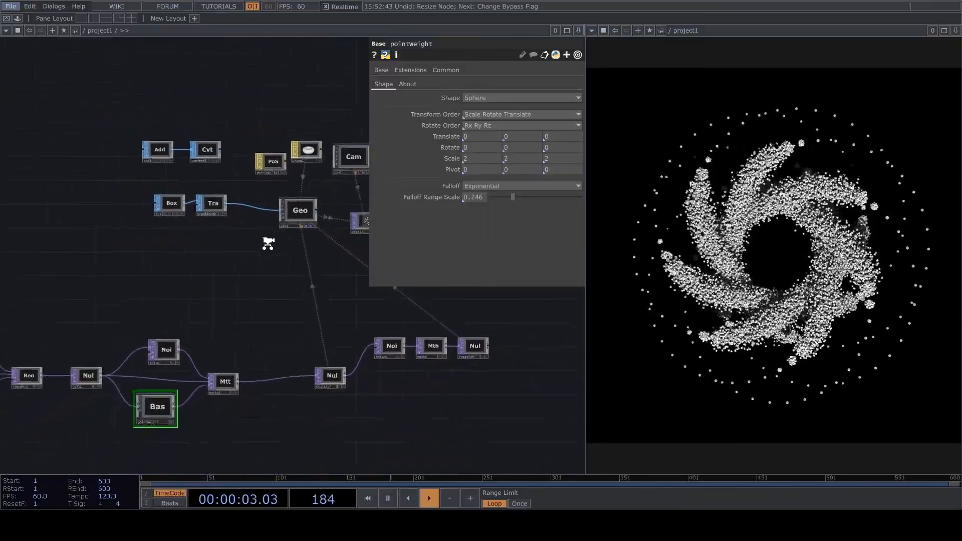
{"action": "scroll", "coordinate": [264, 293], "scroll_direction": "up", "scroll_amount": 3}
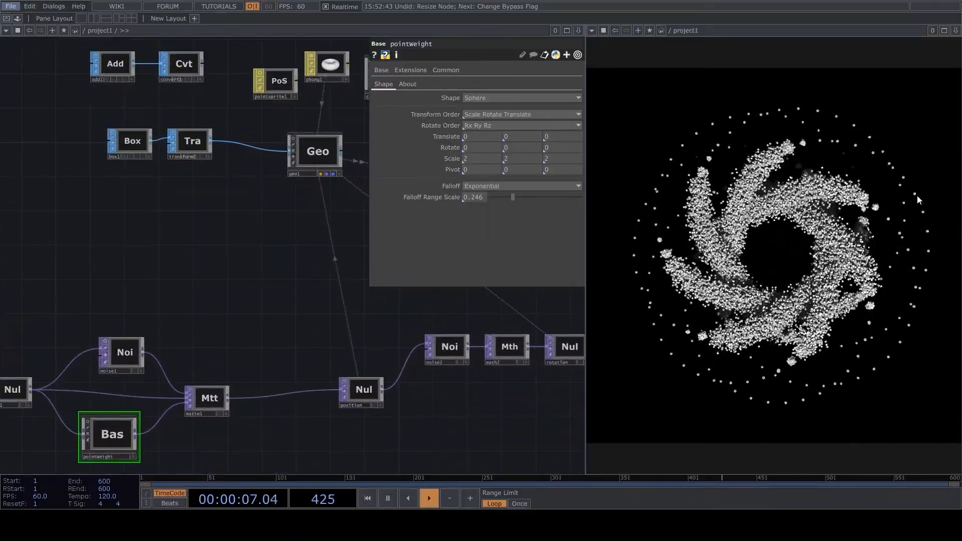
{"action": "left_click_drag", "start_coordinate": [290, 201], "coordinate": [312, 249]}
{"action": "left_click", "coordinate": [359, 204]}
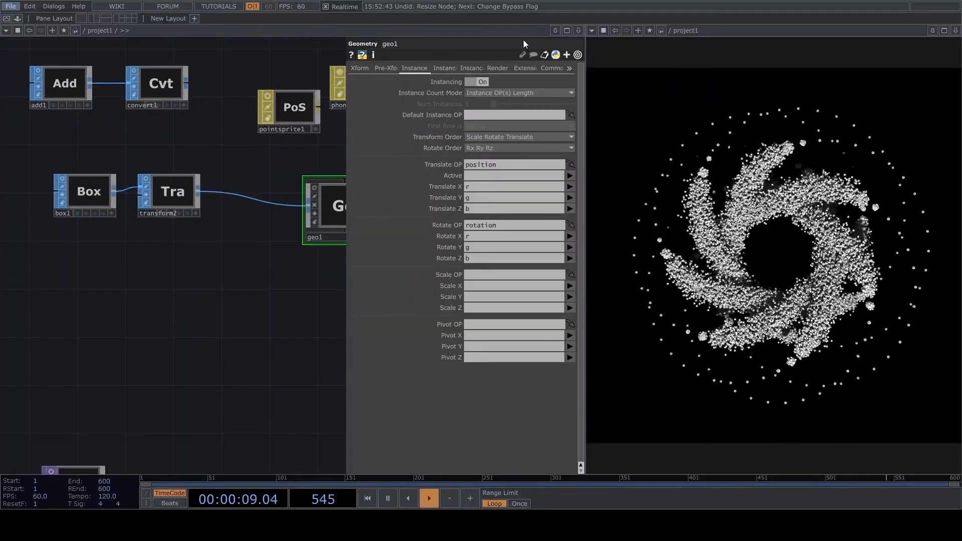
{"action": "scroll", "coordinate": [241, 270], "scroll_direction": "up", "scroll_amount": 2}
{"action": "scroll", "coordinate": [242, 269], "scroll_direction": "down", "scroll_amount": 5}
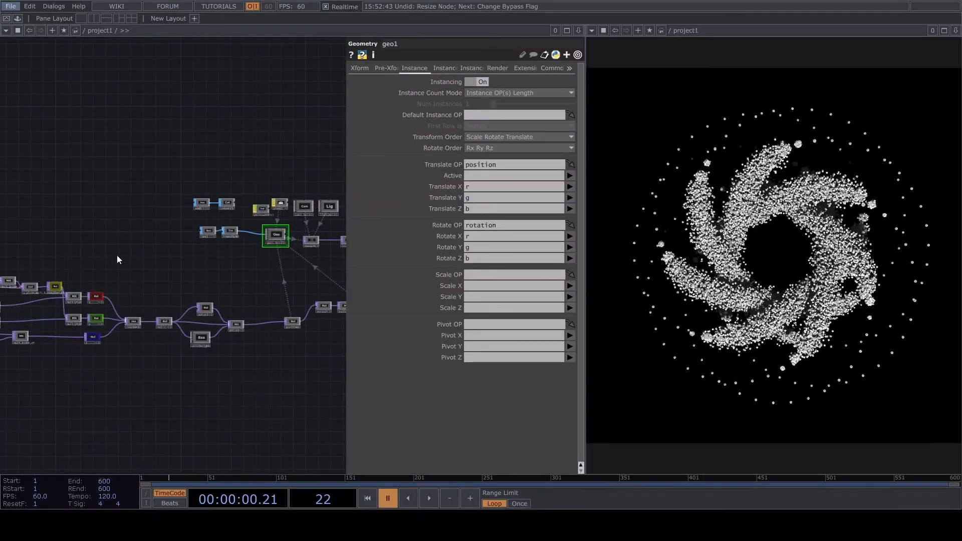
- Examine the network feeding geo1, from the upstream operators through the position null to the noise and rotation branch
{"action": "scroll", "coordinate": [231, 302], "scroll_direction": "down", "scroll_amount": 5}
{"action": "scroll", "coordinate": [264, 278], "scroll_direction": "up", "scroll_amount": 4}
{"action": "left_click_drag", "start_coordinate": [256, 412], "coordinate": [90, 328]}
{"action": "scroll", "coordinate": [89, 328], "scroll_direction": "down", "scroll_amount": 5}
{"action": "scroll", "coordinate": [258, 280], "scroll_direction": "up", "scroll_amount": 3}
{"action": "left_click_drag", "start_coordinate": [258, 281], "coordinate": [43, 243]}
{"action": "scroll", "coordinate": [153, 245], "scroll_direction": "up", "scroll_amount": 4}
{"action": "left_click_drag", "start_coordinate": [205, 339], "coordinate": [169, 259]}
{"action": "scroll", "coordinate": [169, 259], "scroll_direction": "down", "scroll_amount": 3}
{"action": "scroll", "coordinate": [192, 257], "scroll_direction": "up", "scroll_amount": 2}
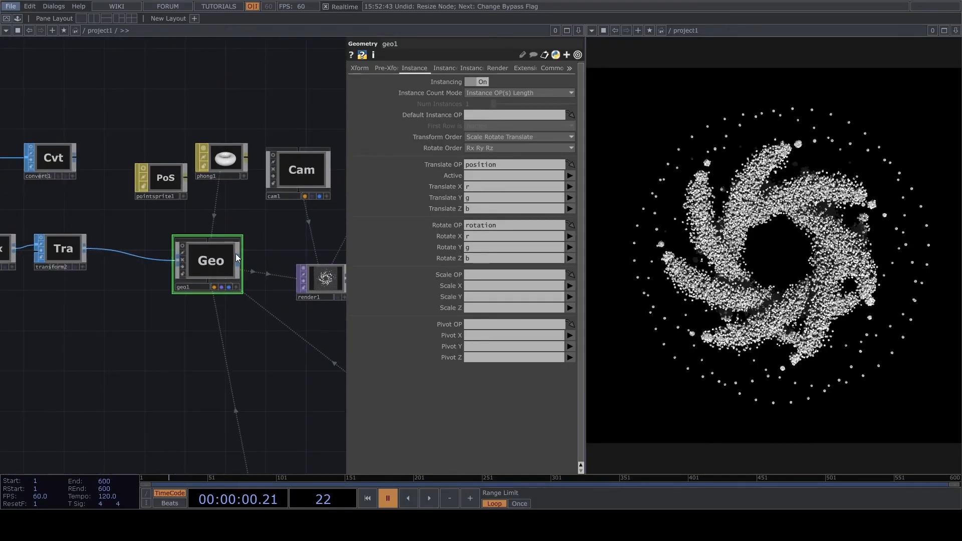
{"action": "left_click_drag", "start_coordinate": [215, 353], "coordinate": [215, 293]}
{"action": "scroll", "coordinate": [225, 290], "scroll_direction": "down", "scroll_amount": 2}
{"action": "left_click_drag", "start_coordinate": [190, 221], "coordinate": [215, 249]}
{"action": "scroll", "coordinate": [215, 249], "scroll_direction": "up", "scroll_amount": 2}
{"action": "left_click_drag", "start_coordinate": [223, 321], "coordinate": [219, 195]}
{"action": "scroll", "coordinate": [218, 194], "scroll_direction": "down", "scroll_amount": 2}
{"action": "key", "text": "space"}
{"action": "left_click_drag", "start_coordinate": [314, 280], "coordinate": [242, 279]}
{"action": "scroll", "coordinate": [296, 301], "scroll_direction": "up", "scroll_amount": 2}
{"action": "left_click_drag", "start_coordinate": [244, 365], "coordinate": [162, 332]}
{"action": "scroll", "coordinate": [254, 273], "scroll_direction": "up", "scroll_amount": 2}
{"action": "left_click_drag", "start_coordinate": [198, 359], "coordinate": [280, 261]}
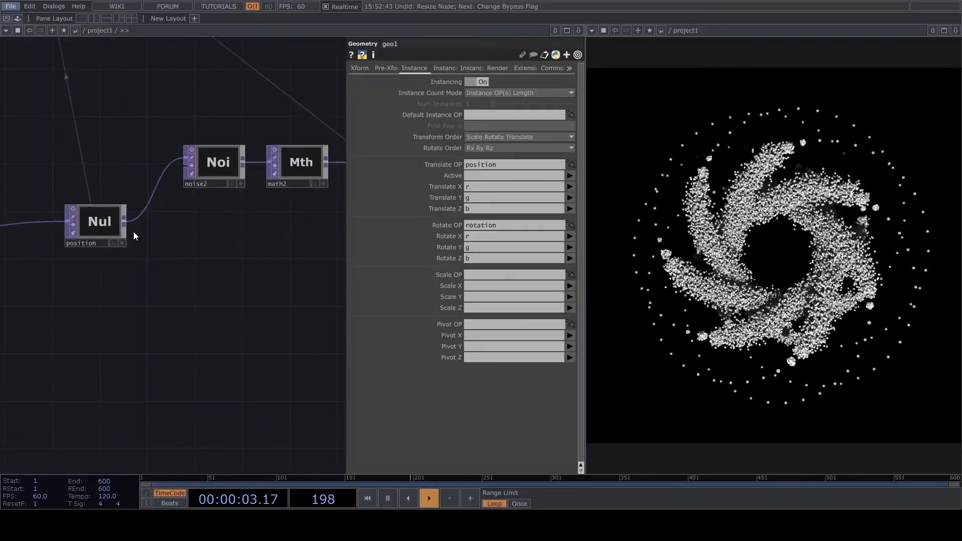
- Add a TOP to CHOP that reads the position null, and leave its Alpha channel name empty
{"action": "left_click_drag", "start_coordinate": [129, 221], "coordinate": [105, 213]}
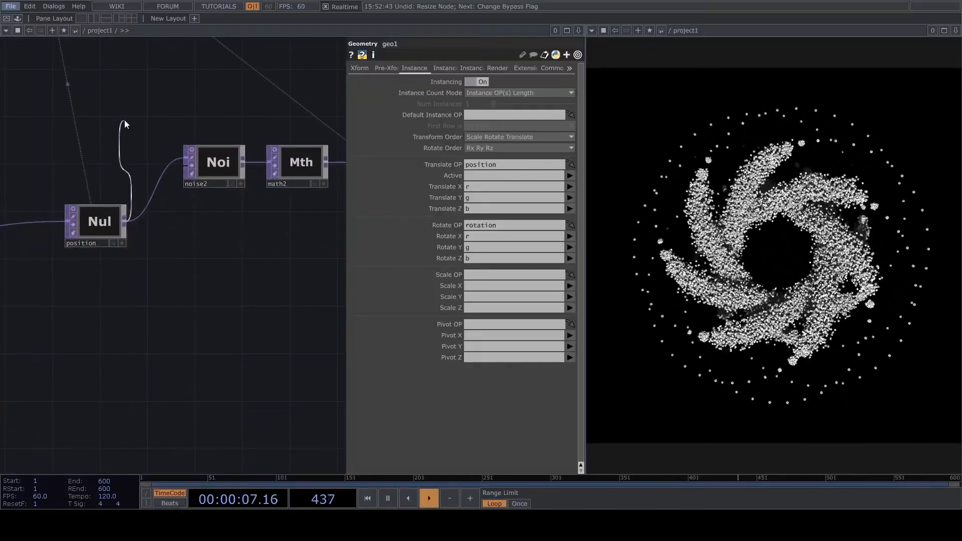
{"action": "left_click", "coordinate": [98, 225]}
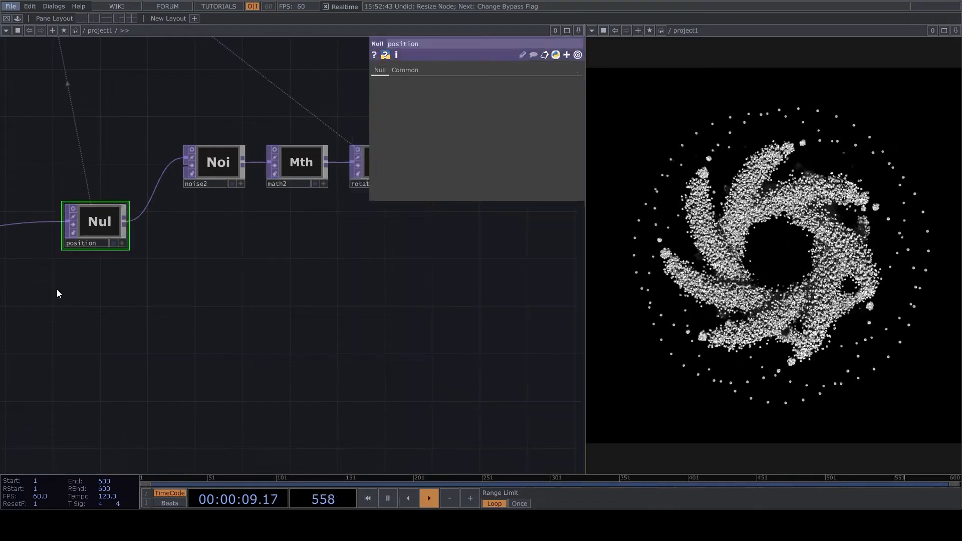
{"action": "scroll", "coordinate": [71, 205], "scroll_direction": "up", "scroll_amount": 2}
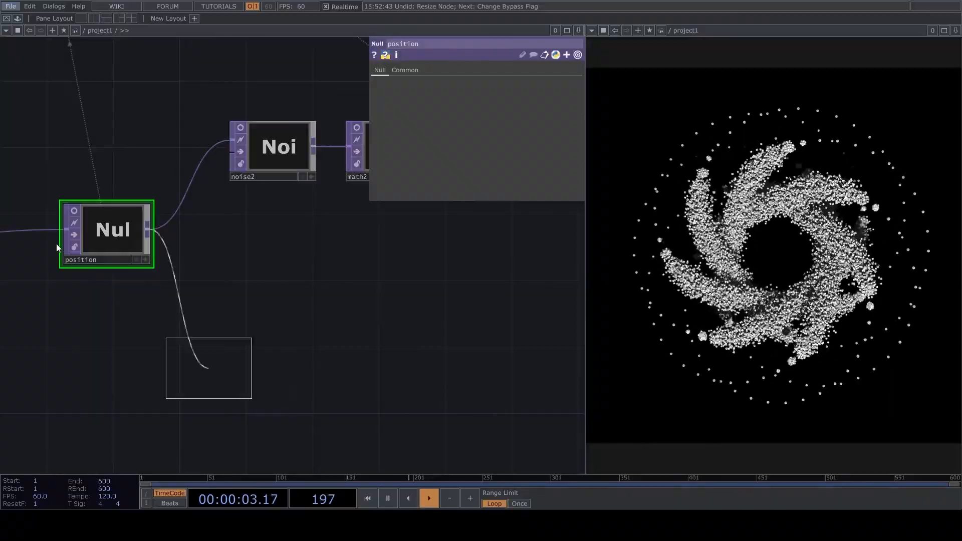
{"action": "left_click", "coordinate": [267, 384]}
{"action": "scroll", "coordinate": [263, 378], "scroll_direction": "up", "scroll_amount": 3}
{"action": "left_click", "coordinate": [501, 140]}
{"action": "key", "text": "BackSpace"}
{"action": "left_click_drag", "start_coordinate": [425, 340], "coordinate": [427, 334]}
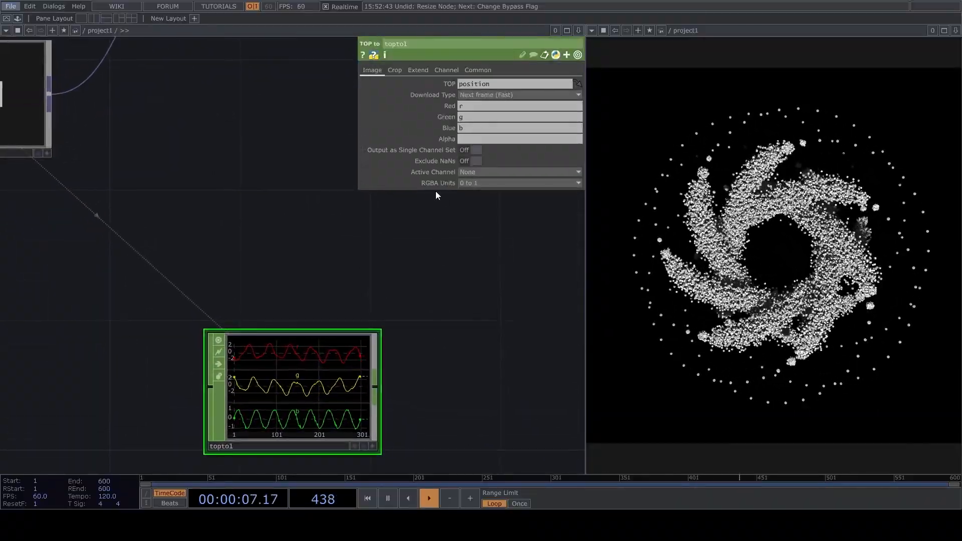
- Set the Crop of the topto1 CHOP to Full Image
{"action": "left_click", "coordinate": [395, 70]}
{"action": "left_click", "coordinate": [422, 72]}
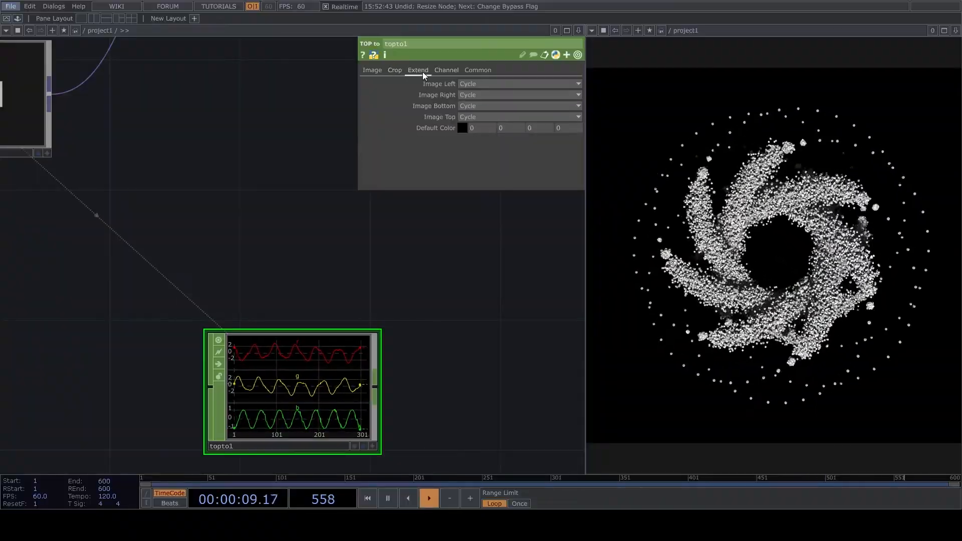
{"action": "left_click", "coordinate": [398, 71]}
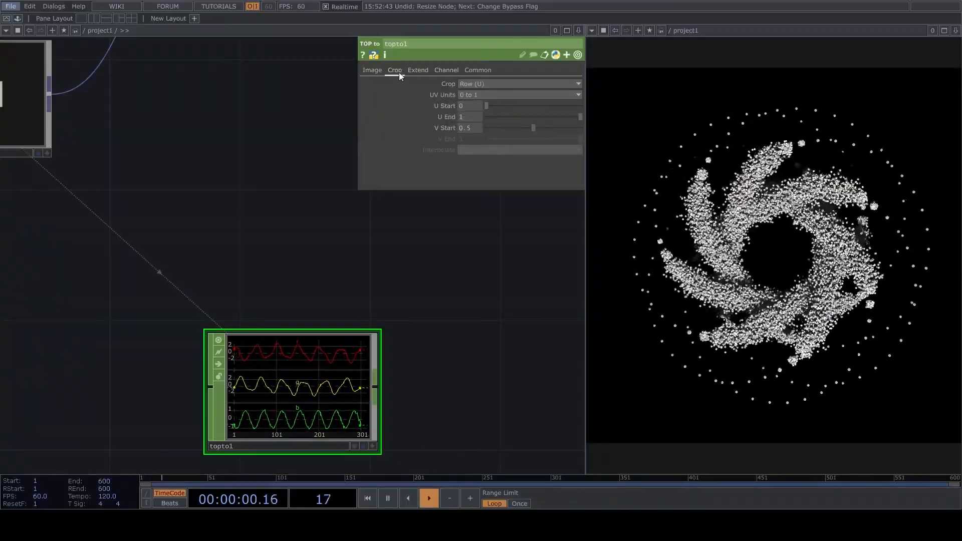
{"action": "left_click", "coordinate": [476, 83]}
{"action": "left_click", "coordinate": [479, 138]}
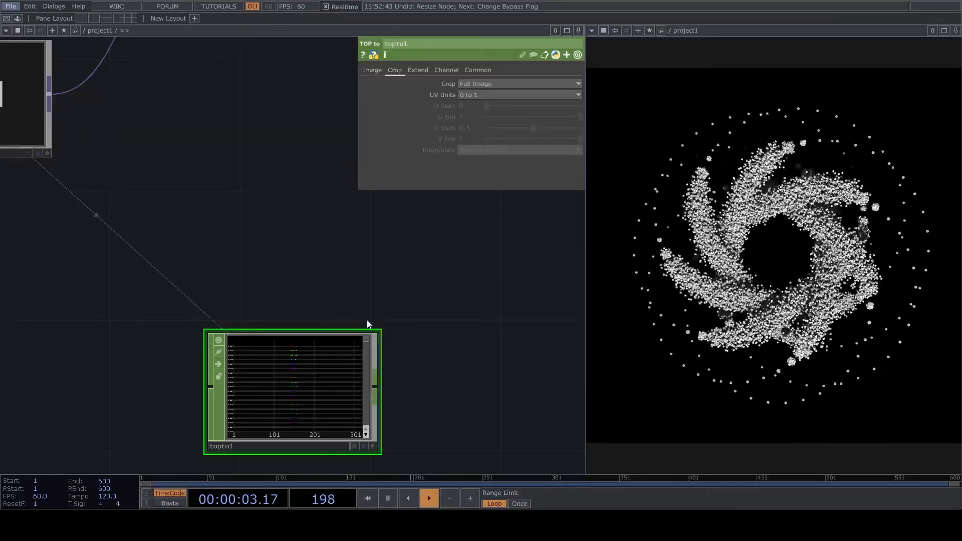
- Append a Shuffle CHOP to topto1 and set its Method to Sequence All Samples By Name
{"action": "left_click_drag", "start_coordinate": [374, 386], "coordinate": [535, 399]}
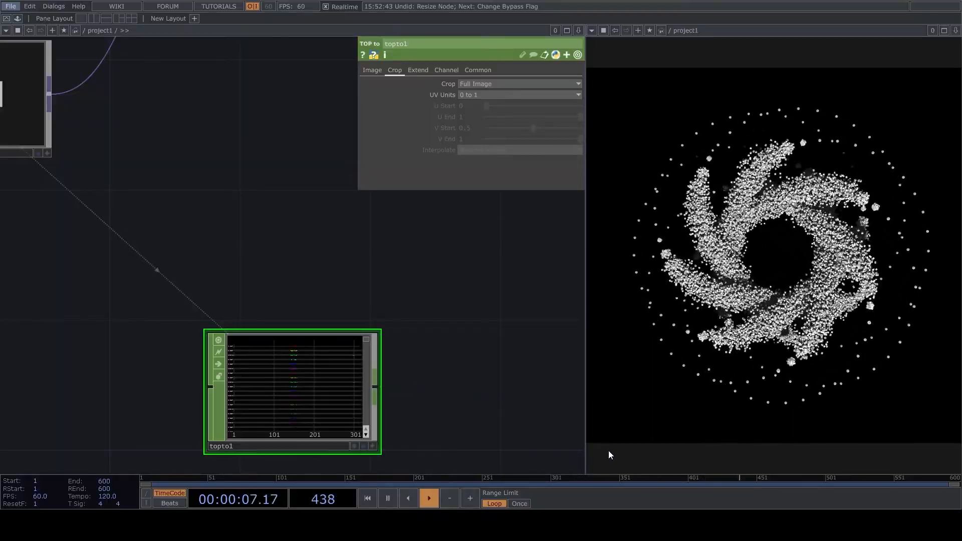
{"action": "left_click", "coordinate": [502, 408]}
{"action": "scroll", "coordinate": [396, 357], "scroll_direction": "down", "scroll_amount": 5}
{"action": "scroll", "coordinate": [361, 352], "scroll_direction": "up", "scroll_amount": 3}
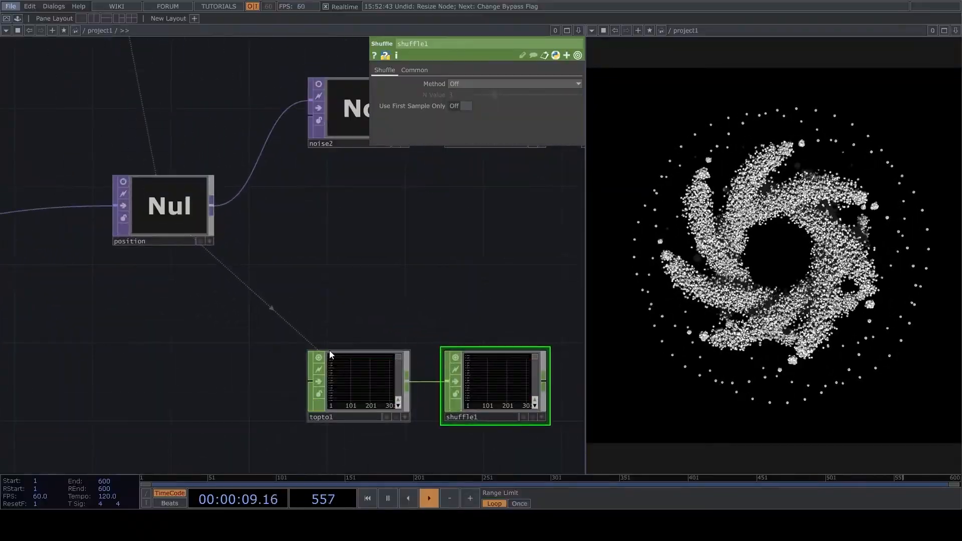
{"action": "scroll", "coordinate": [342, 337], "scroll_direction": "up", "scroll_amount": 5}
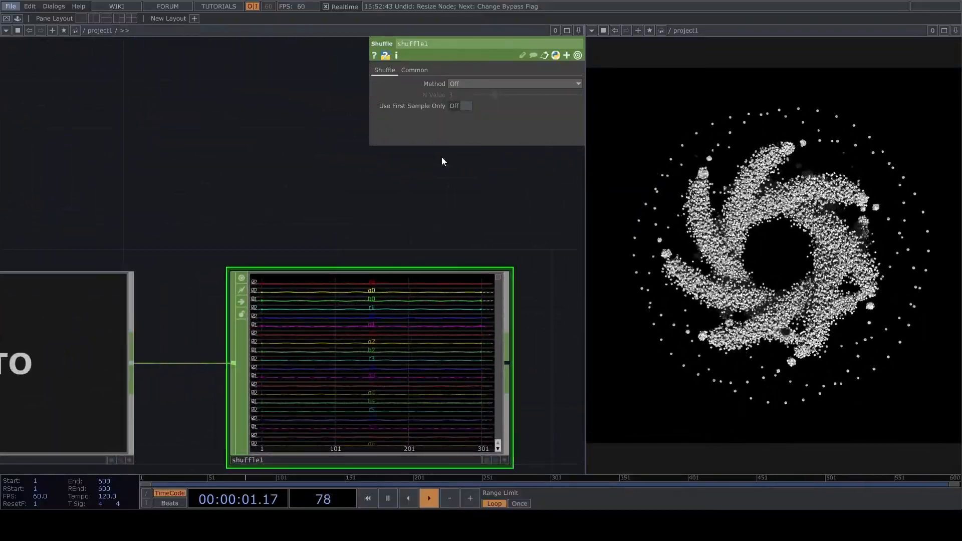
{"action": "left_click", "coordinate": [459, 83]}
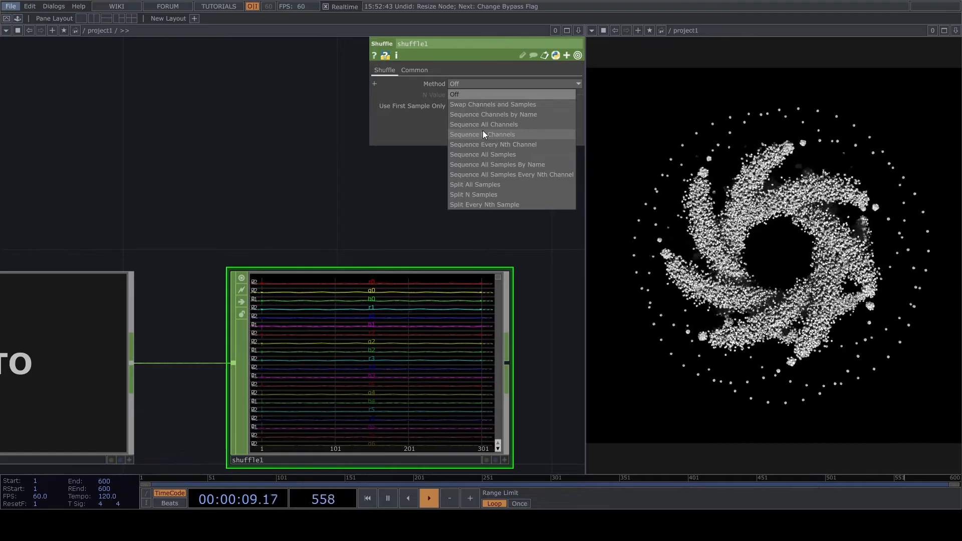
{"action": "left_click", "coordinate": [498, 165]}
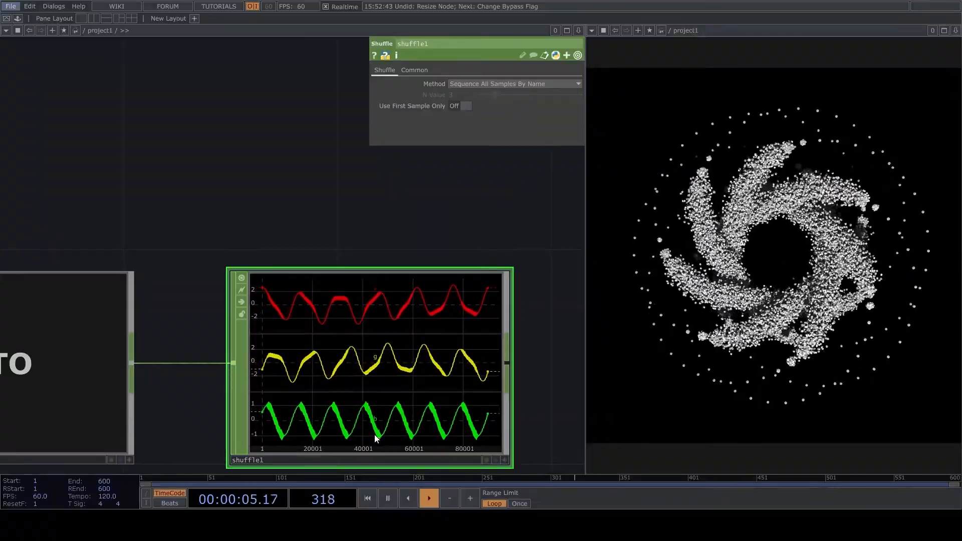
- Append a Null CHOP to the output of shuffle1
{"action": "scroll", "coordinate": [374, 421], "scroll_direction": "down", "scroll_amount": 5}
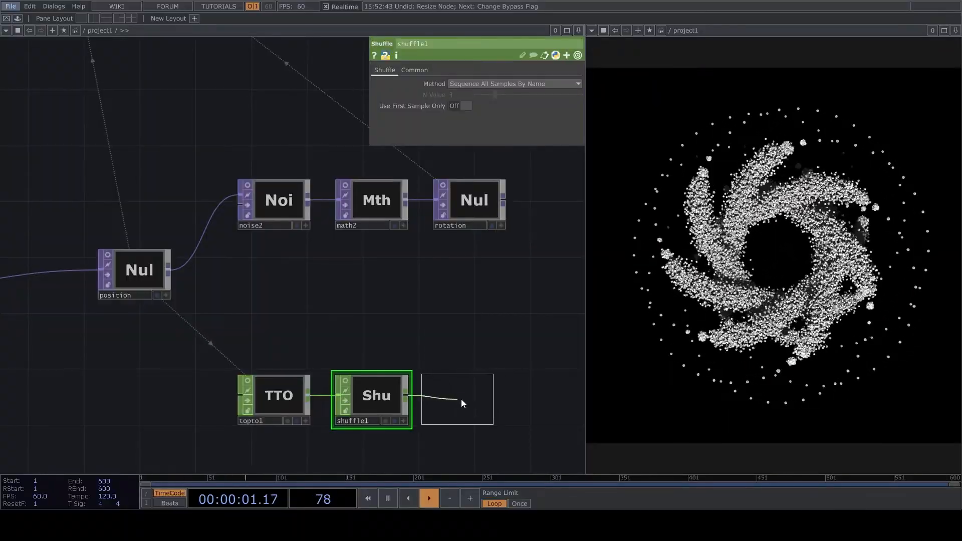
{"action": "left_click", "coordinate": [470, 400]}
{"action": "left_click_drag", "start_coordinate": [450, 345], "coordinate": [351, 335]}
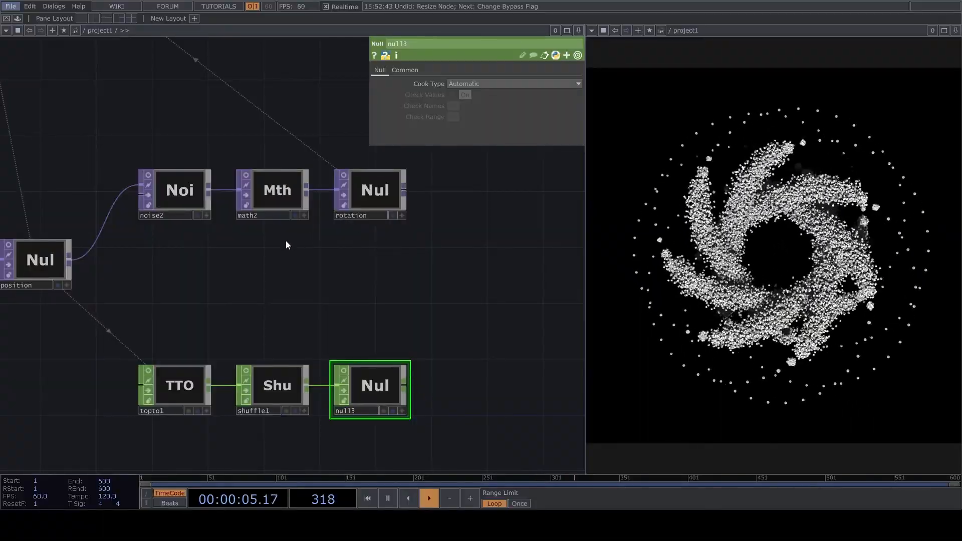
- Add a Limit SOP referencing null3 above it, and open its list of X channel choices
{"action": "left_click", "coordinate": [349, 271]}
{"action": "scroll", "coordinate": [393, 314], "scroll_direction": "up", "scroll_amount": 8}
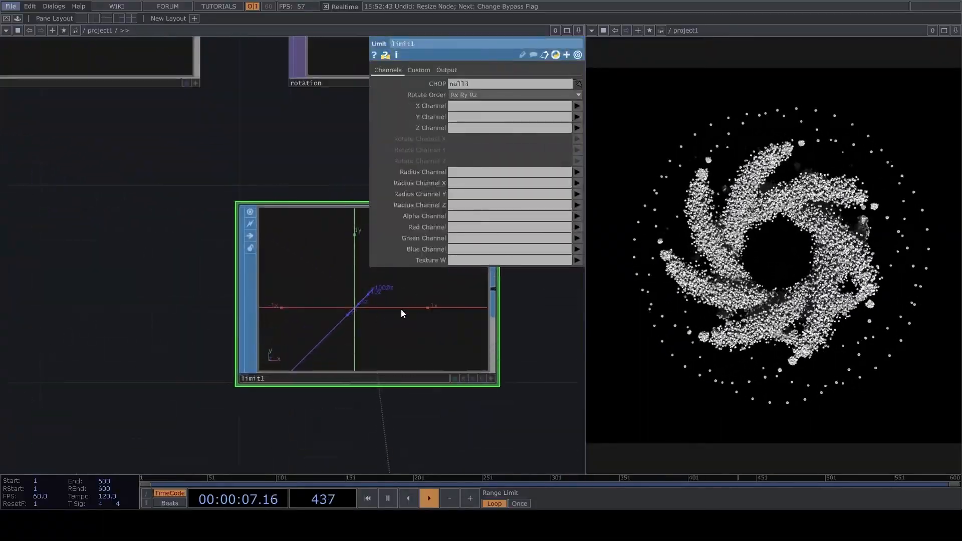
{"action": "left_click", "coordinate": [578, 106]}
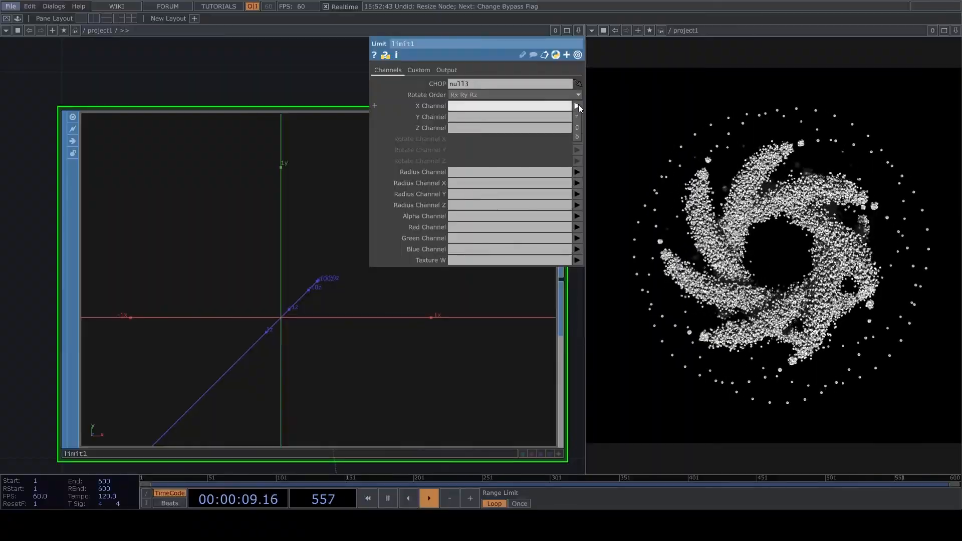
- Set the res value of constant1, which drives the ramp, to 50
{"action": "scroll", "coordinate": [273, 294], "scroll_direction": "down", "scroll_amount": 15}
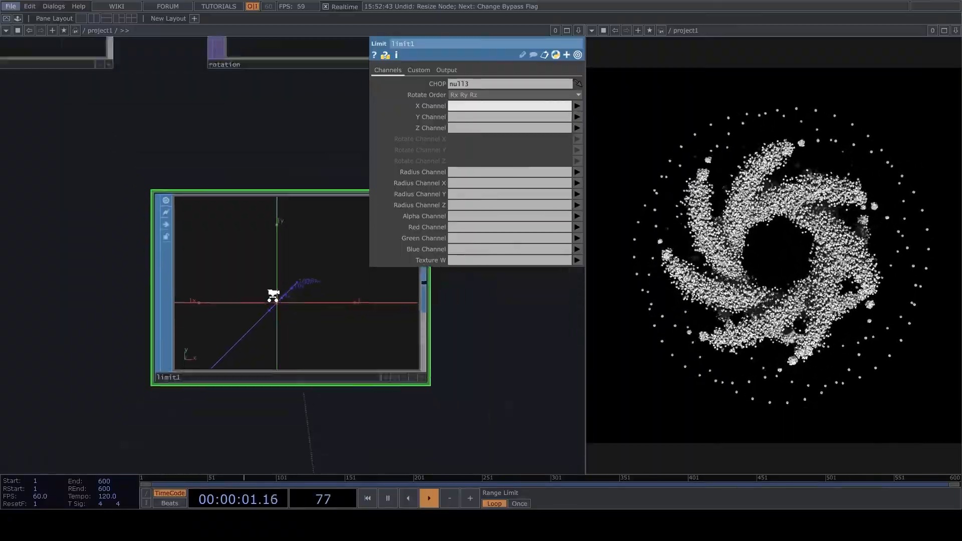
{"action": "scroll", "coordinate": [274, 315], "scroll_direction": "up", "scroll_amount": 5}
{"action": "scroll", "coordinate": [274, 315], "scroll_direction": "up", "scroll_amount": 8}
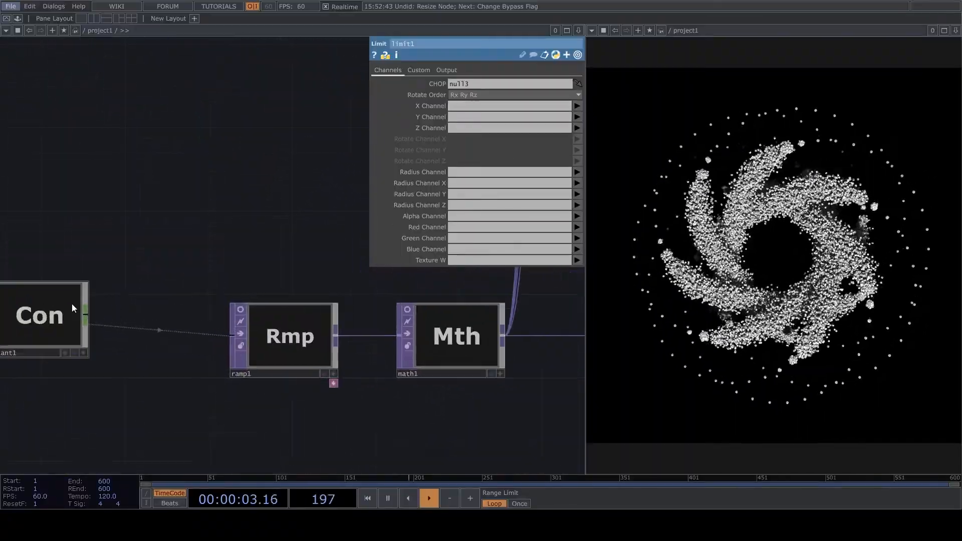
{"action": "left_click", "coordinate": [79, 314]}
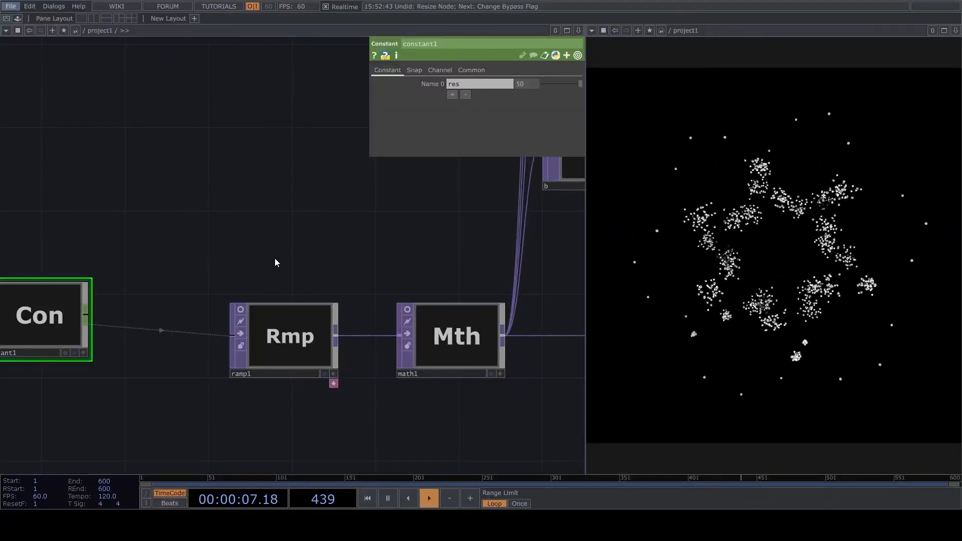
- Assign channels r, g and b as the X, Y and Z channels of limit1
{"action": "scroll", "coordinate": [257, 203], "scroll_direction": "down", "scroll_amount": 5}
{"action": "scroll", "coordinate": [257, 203], "scroll_direction": "down", "scroll_amount": 10}
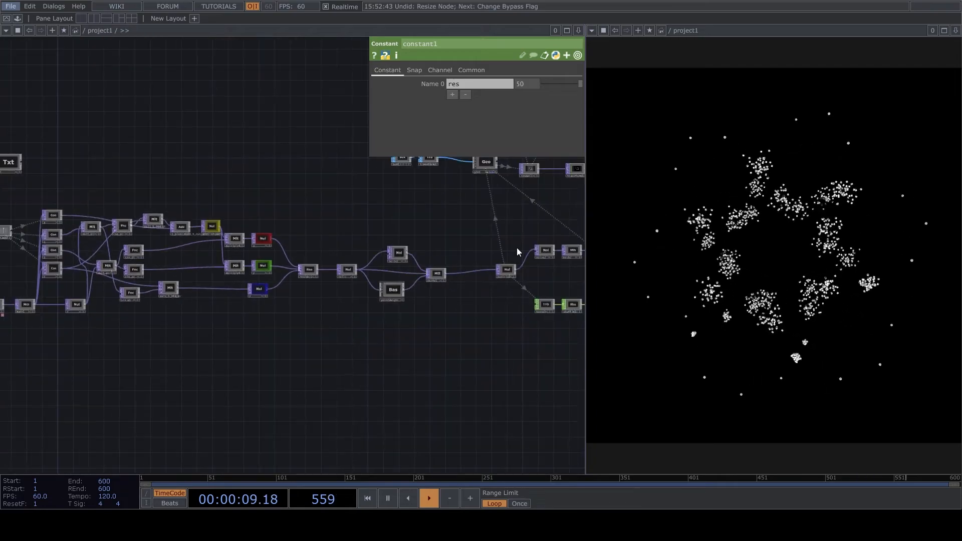
{"action": "scroll", "coordinate": [383, 206], "scroll_direction": "up", "scroll_amount": 8}
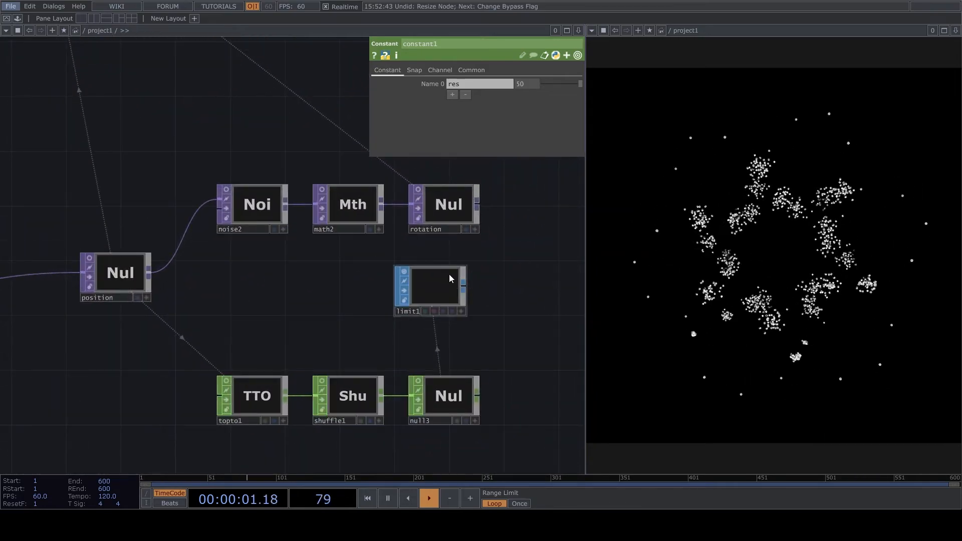
{"action": "scroll", "coordinate": [442, 294], "scroll_direction": "up", "scroll_amount": 6}
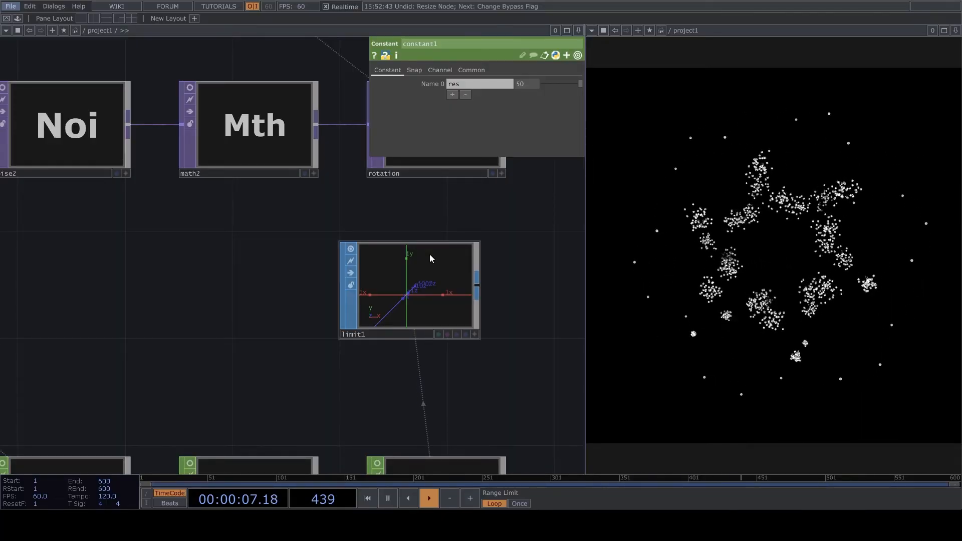
{"action": "scroll", "coordinate": [430, 255], "scroll_direction": "down", "scroll_amount": 3}
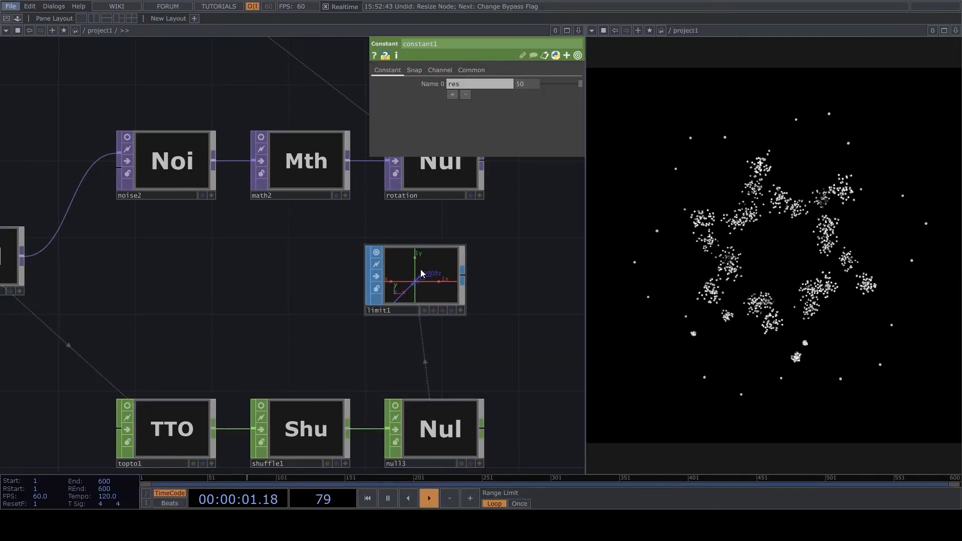
{"action": "left_click_drag", "start_coordinate": [469, 280], "coordinate": [401, 302]}
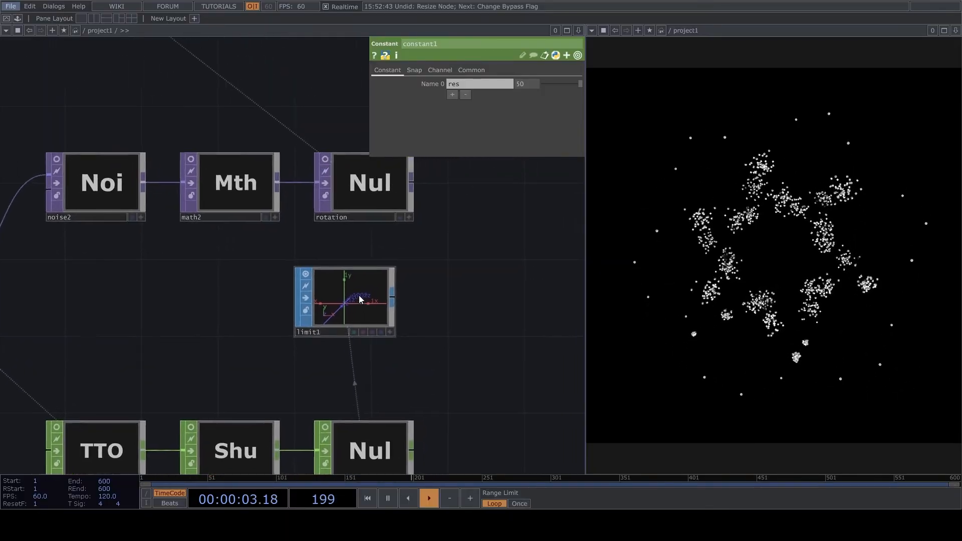
{"action": "scroll", "coordinate": [365, 295], "scroll_direction": "up", "scroll_amount": 3}
{"action": "left_click", "coordinate": [354, 303]}
{"action": "left_click", "coordinate": [578, 107]}
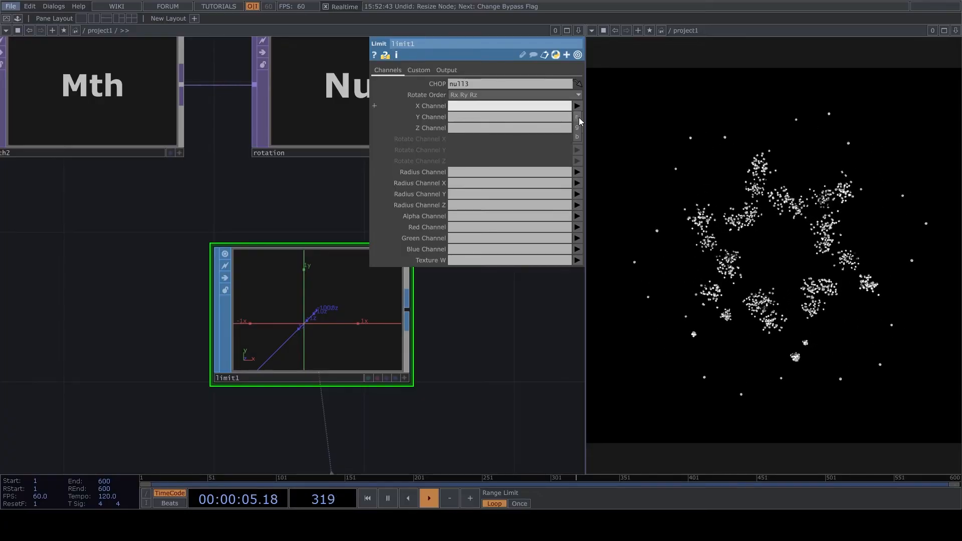
{"action": "left_click", "coordinate": [578, 117]}
{"action": "left_click", "coordinate": [577, 117]}
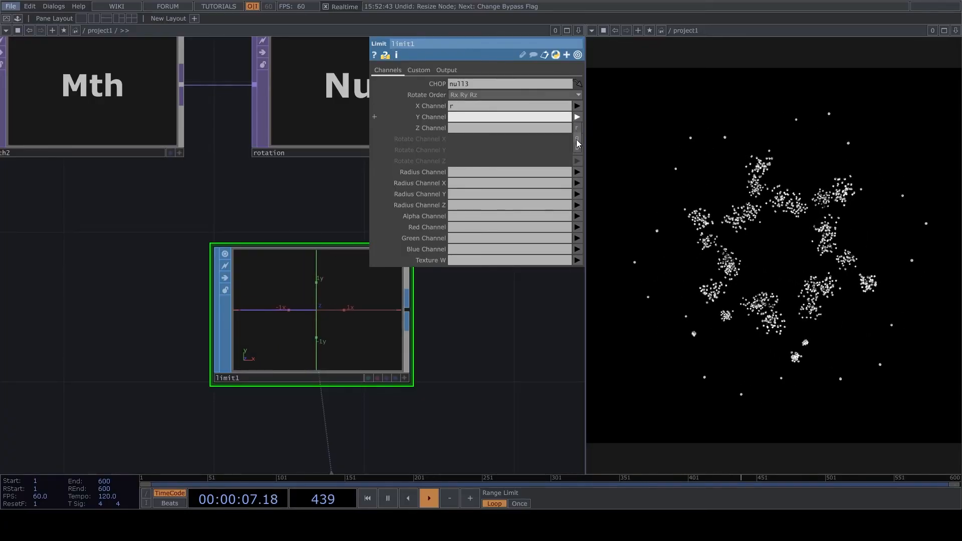
{"action": "left_click", "coordinate": [577, 138]}
{"action": "left_click", "coordinate": [577, 128]}
{"action": "left_click", "coordinate": [577, 159]}
- Move the limit1 node out of the TOP-to-CHOP area to just below the box1 and transform2 chain
{"action": "scroll", "coordinate": [76, 158], "scroll_direction": "down", "scroll_amount": 5}
{"action": "left_click_drag", "start_coordinate": [407, 269], "coordinate": [105, 221]}
{"action": "scroll", "coordinate": [70, 331], "scroll_direction": "down", "scroll_amount": 3}
{"action": "left_click_drag", "start_coordinate": [70, 331], "coordinate": [423, 354]}
{"action": "scroll", "coordinate": [381, 344], "scroll_direction": "up", "scroll_amount": 4}
{"action": "left_click_drag", "start_coordinate": [183, 409], "coordinate": [219, 346]}
- Select the null1, noise1, pointweight and matte1 nodes together and reposition them in the network
{"action": "right_click_drag", "start_coordinate": [168, 402], "coordinate": [355, 258]}
{"action": "right_click_drag", "start_coordinate": [118, 410], "coordinate": [456, 223]}
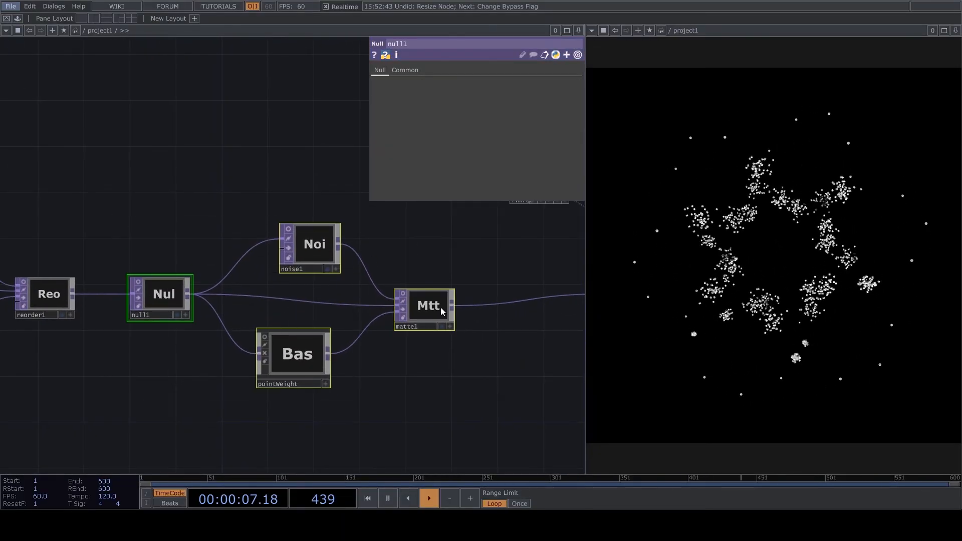
{"action": "left_click_drag", "start_coordinate": [437, 308], "coordinate": [426, 400]}
{"action": "left_click_drag", "start_coordinate": [173, 388], "coordinate": [161, 331]}
{"action": "left_click_drag", "start_coordinate": [386, 392], "coordinate": [379, 341]}
{"action": "right_click_drag", "start_coordinate": [252, 409], "coordinate": [404, 301]}
- Wire noise1 directly into the position null to bypass matte1, and set matte1 and pointweight aside below
{"action": "left_click_drag", "start_coordinate": [400, 292], "coordinate": [376, 395]}
{"action": "left_click_drag", "start_coordinate": [405, 304], "coordinate": [360, 319]}
{"action": "left_click_drag", "start_coordinate": [267, 246], "coordinate": [442, 356]}
{"action": "left_click_drag", "start_coordinate": [459, 388], "coordinate": [443, 380]}
{"action": "left_click_drag", "start_coordinate": [248, 238], "coordinate": [424, 353]}
{"action": "left_click_drag", "start_coordinate": [367, 373], "coordinate": [275, 329]}
{"action": "scroll", "coordinate": [274, 329], "scroll_direction": "down", "scroll_amount": 5}
{"action": "scroll", "coordinate": [138, 390], "scroll_direction": "up", "scroll_amount": 4}
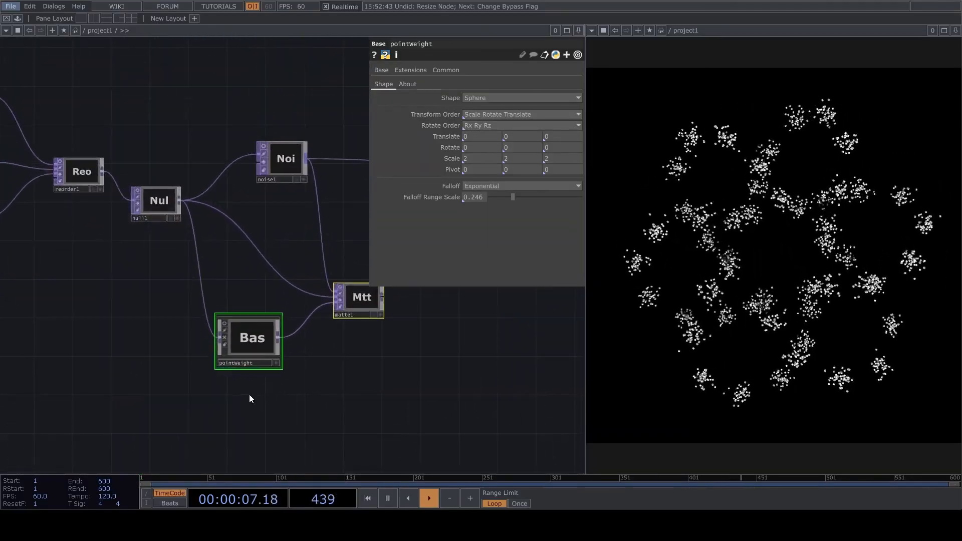
{"action": "left_click_drag", "start_coordinate": [354, 296], "coordinate": [307, 394]}
{"action": "left_click_drag", "start_coordinate": [380, 356], "coordinate": [313, 333]}
- Turn off Instancing on the geo1 component
{"action": "scroll", "coordinate": [313, 333], "scroll_direction": "down", "scroll_amount": 5}
{"action": "scroll", "coordinate": [359, 221], "scroll_direction": "up", "scroll_amount": 2}
{"action": "scroll", "coordinate": [330, 278], "scroll_direction": "up", "scroll_amount": 10}
{"action": "scroll", "coordinate": [364, 302], "scroll_direction": "down", "scroll_amount": 5}
{"action": "scroll", "coordinate": [364, 302], "scroll_direction": "up", "scroll_amount": 2}
{"action": "left_click_drag", "start_coordinate": [234, 207], "coordinate": [234, 268]}
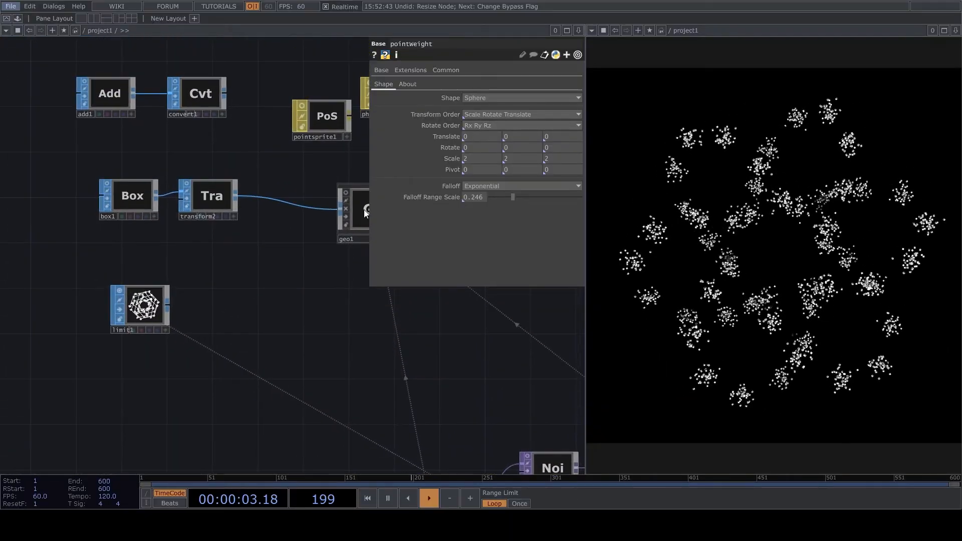
{"action": "left_click", "coordinate": [363, 209]}
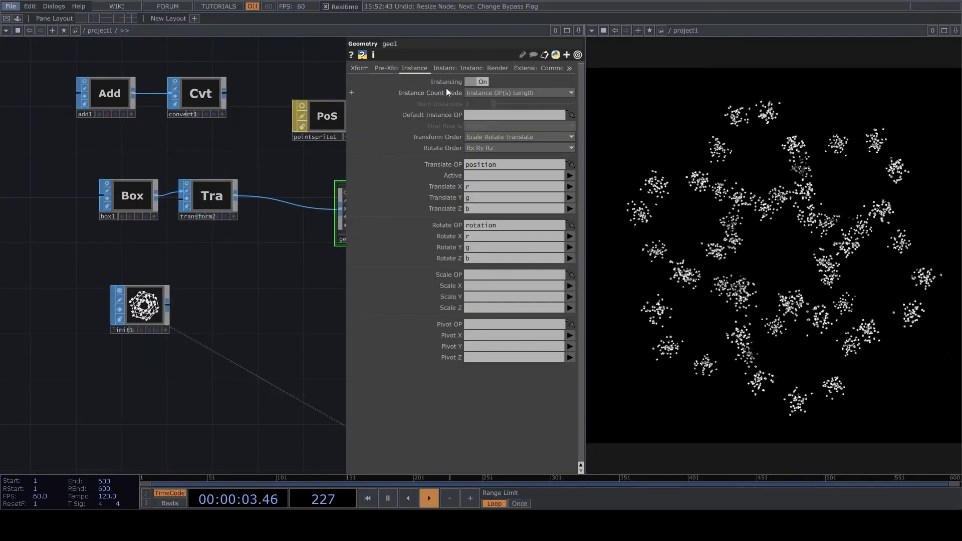
{"action": "left_click", "coordinate": [473, 81]}
- Append a Null SOP to limit1 and connect its output to geo1's input in place of transform2
{"action": "scroll", "coordinate": [179, 309], "scroll_direction": "up", "scroll_amount": 3}
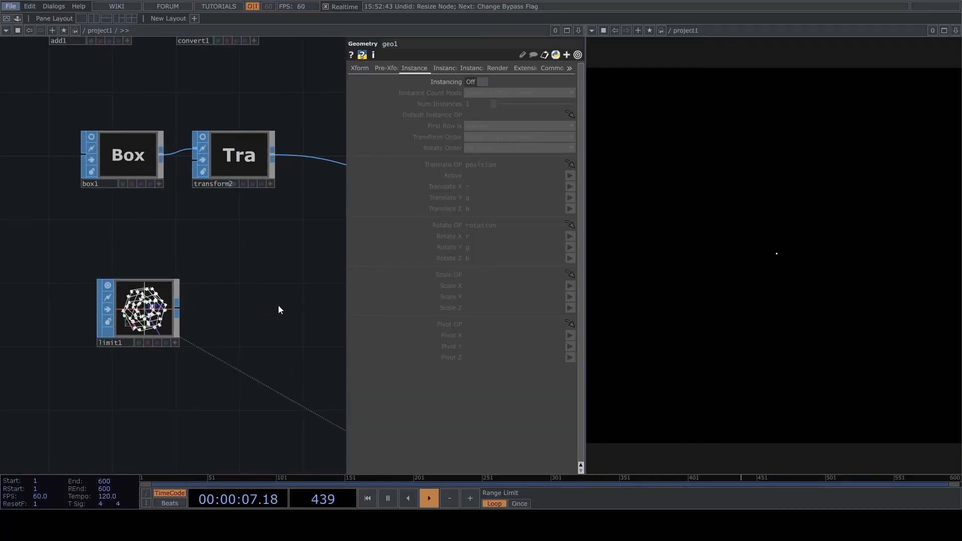
{"action": "left_click", "coordinate": [219, 248]}
{"action": "left_click", "coordinate": [283, 319]}
{"action": "left_click_drag", "start_coordinate": [253, 366], "coordinate": [247, 366]}
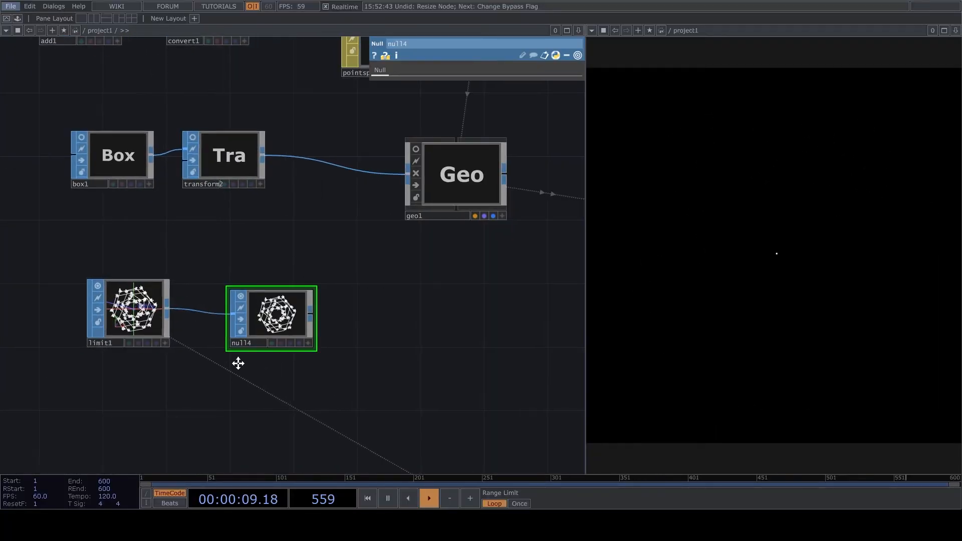
{"action": "left_click", "coordinate": [281, 310]}
{"action": "left_click", "coordinate": [378, 174]}
- Add a Line MAT below geo1 and assign it as geo1's material in place of phong1
{"action": "scroll", "coordinate": [408, 262], "scroll_direction": "down", "scroll_amount": 3}
{"action": "scroll", "coordinate": [308, 279], "scroll_direction": "up", "scroll_amount": 5}
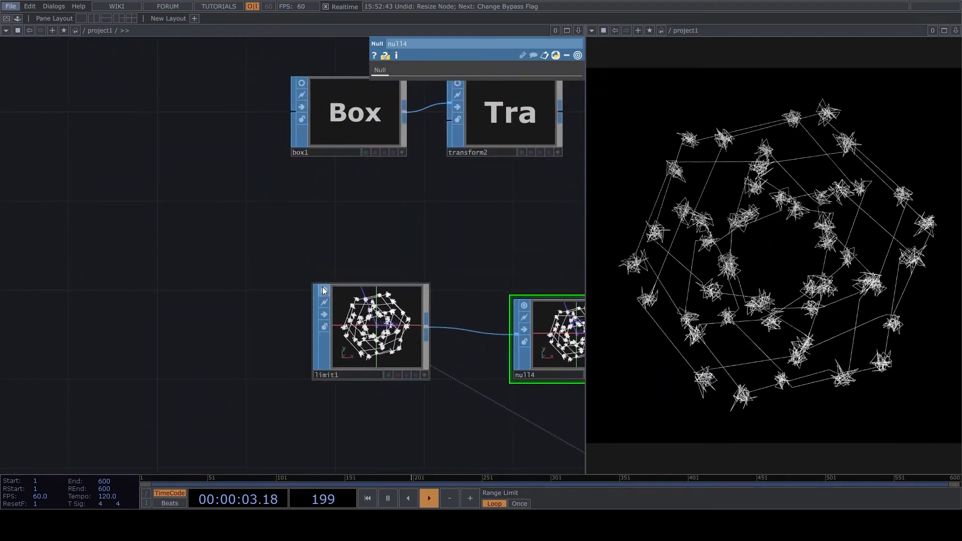
{"action": "key", "text": "h"}
{"action": "scroll", "coordinate": [301, 221], "scroll_direction": "up", "scroll_amount": 4}
{"action": "scroll", "coordinate": [241, 321], "scroll_direction": "down", "scroll_amount": 5}
{"action": "scroll", "coordinate": [263, 252], "scroll_direction": "up", "scroll_amount": 2}
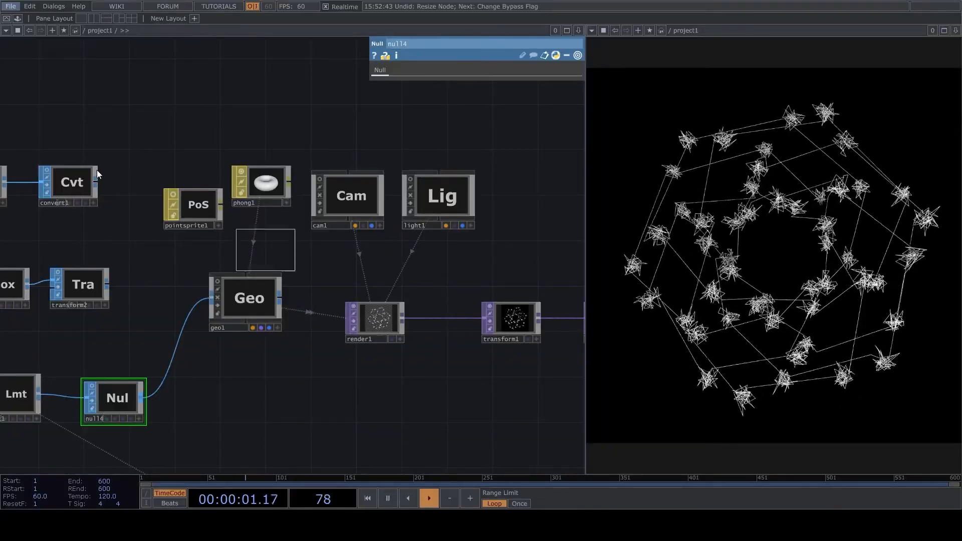
{"action": "left_click", "coordinate": [265, 386]}
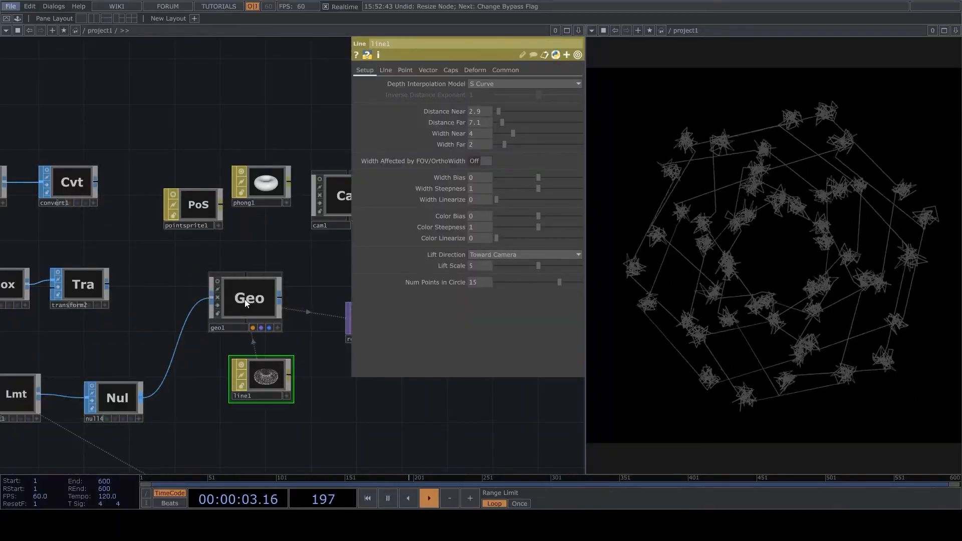
- Brighten line1's colors by setting Line Near Color to 2.03 and Line Far Color to 1 on all channels
{"action": "scroll", "coordinate": [266, 357], "scroll_direction": "up", "scroll_amount": 3}
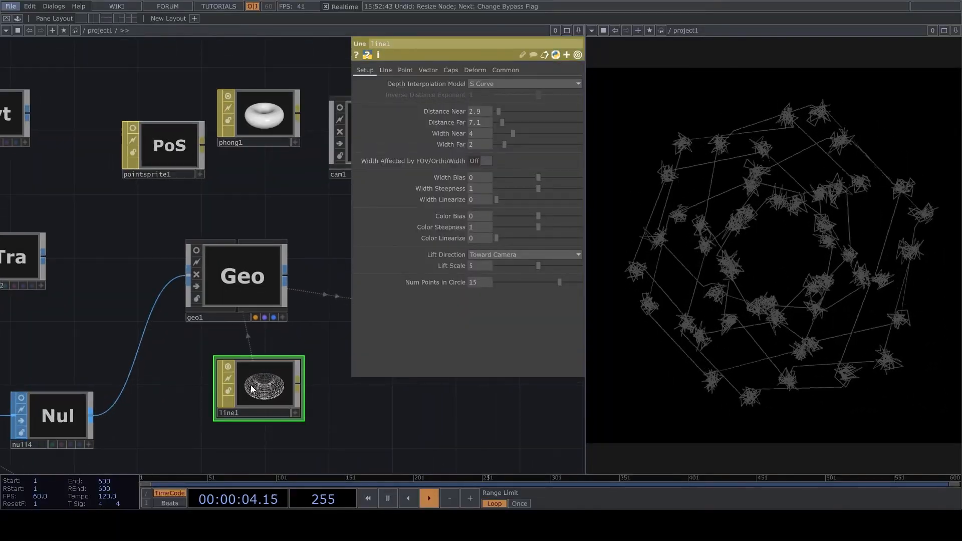
{"action": "left_click", "coordinate": [387, 71]}
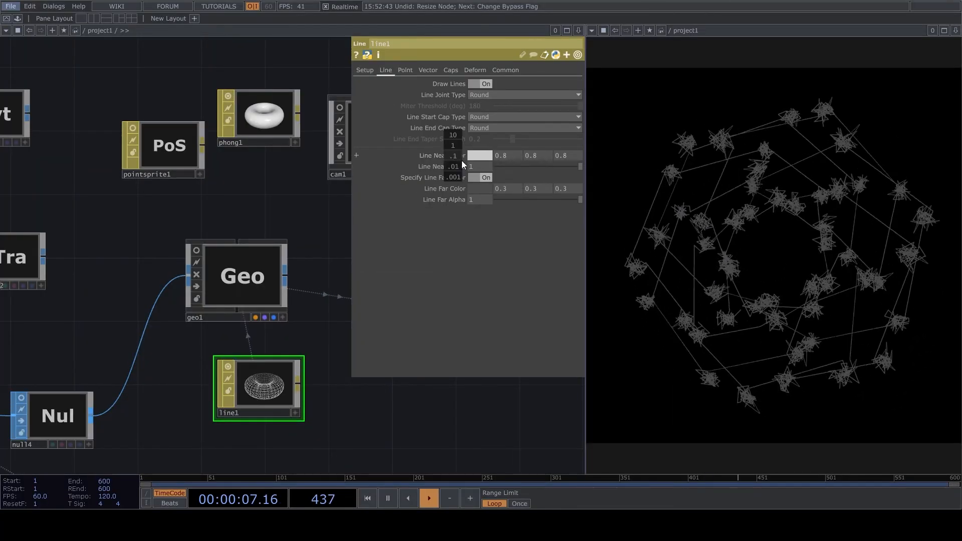
{"action": "middle_click_drag", "start_coordinate": [449, 158], "coordinate": [499, 158]}
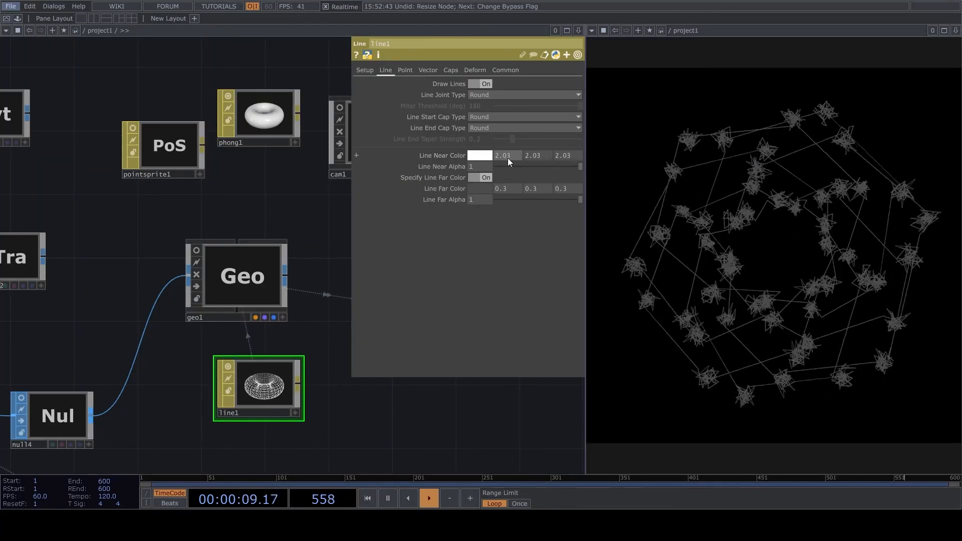
{"action": "mouse_move", "coordinate": [453, 185]}
{"action": "middle_mouse_down"}
{"action": "mouse_move", "coordinate": [476, 177]}
{"action": "mouse_move", "coordinate": [441, 187]}
{"action": "middle_mouse_up"}
- Thicken line1 by setting Width Near to 7.2 and Width Far to 2.7
{"action": "left_click", "coordinate": [405, 70]}
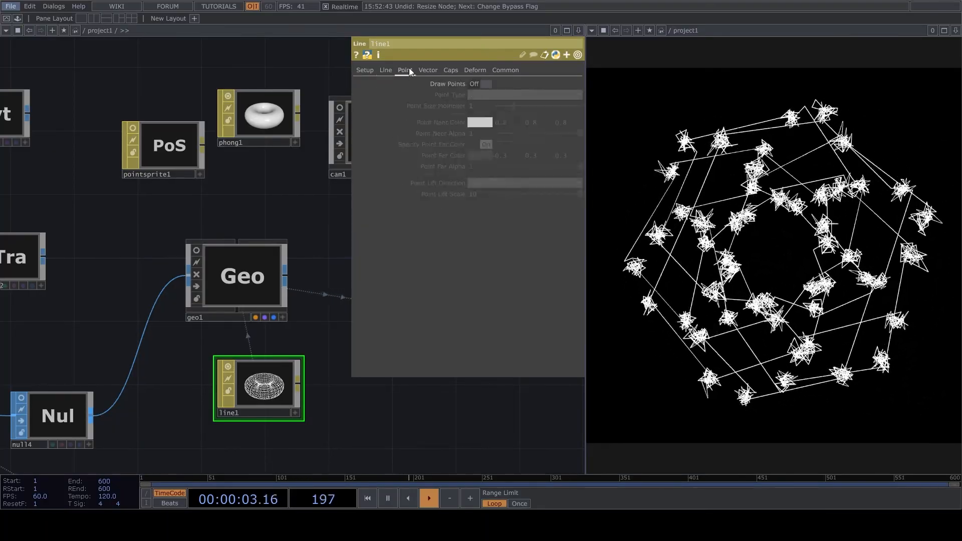
{"action": "left_click", "coordinate": [388, 70]}
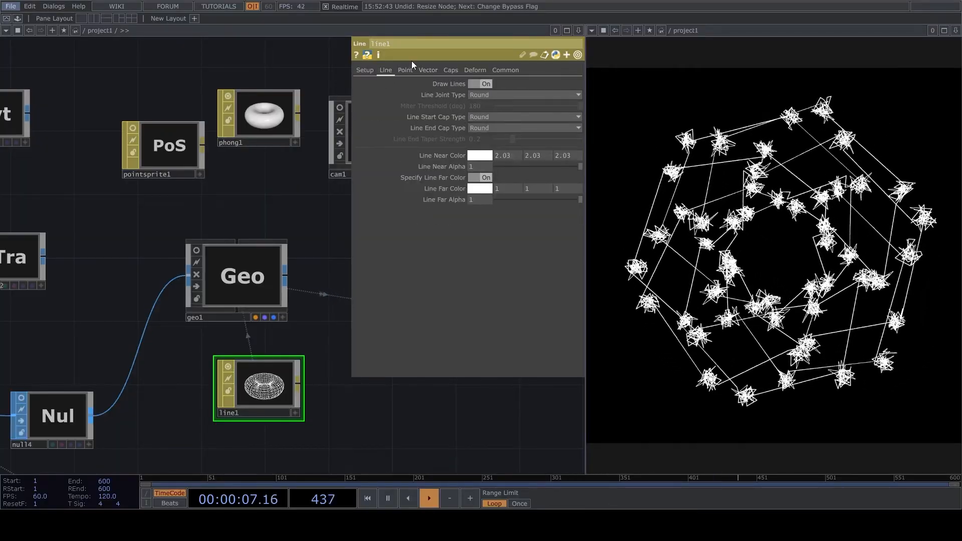
{"action": "left_click", "coordinate": [405, 70]}
{"action": "left_click", "coordinate": [387, 71]}
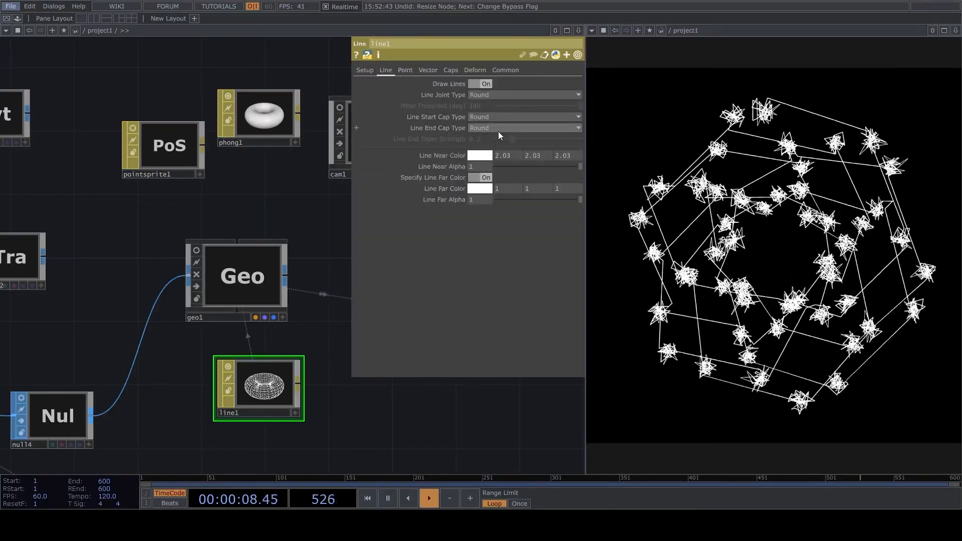
{"action": "left_click", "coordinate": [366, 71]}
{"action": "mouse_move", "coordinate": [514, 134]}
{"action": "left_mouse_down"}
{"action": "mouse_move", "coordinate": [528, 133]}
{"action": "mouse_move", "coordinate": [517, 149]}
{"action": "left_mouse_up"}
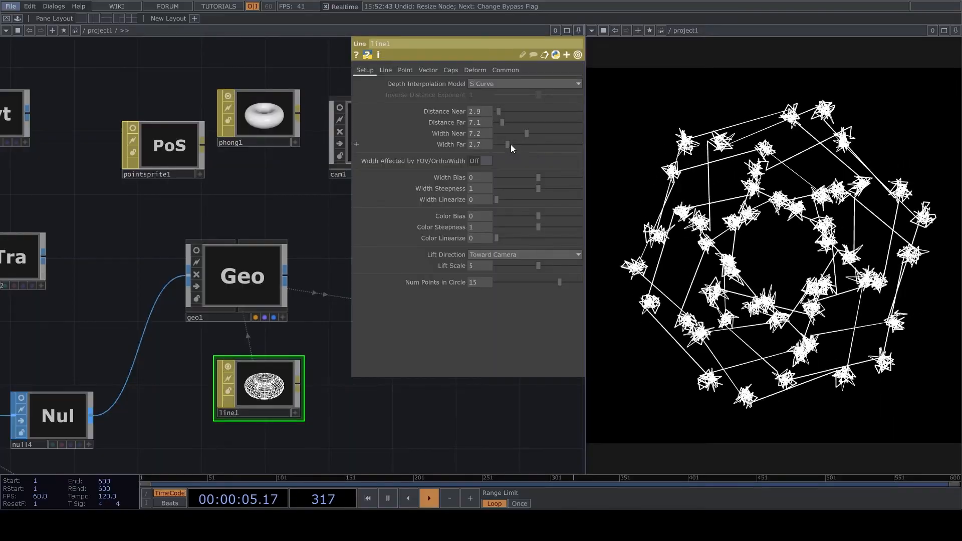
- Move limit1 and null4 up so they sit closer beneath box1 and transform2
{"action": "left_click_drag", "start_coordinate": [232, 354], "coordinate": [288, 273]}
{"action": "scroll", "coordinate": [289, 273], "scroll_direction": "down", "scroll_amount": 3}
{"action": "key", "text": "space"}
{"action": "key", "text": "space"}
{"action": "left_click", "coordinate": [124, 302]}
{"action": "left_click_drag", "start_coordinate": [183, 300], "coordinate": [174, 268]}
{"action": "scroll", "coordinate": [155, 299], "scroll_direction": "down", "scroll_amount": 1}
- Set the Amplitude of noise1 to 0.24, keeping its Period at 0
{"action": "left_click_drag", "start_coordinate": [224, 359], "coordinate": [378, 332]}
{"action": "scroll", "coordinate": [254, 311], "scroll_direction": "up", "scroll_amount": 4}
{"action": "scroll", "coordinate": [229, 294], "scroll_direction": "down", "scroll_amount": 2}
{"action": "scroll", "coordinate": [229, 294], "scroll_direction": "up", "scroll_amount": 4}
{"action": "left_click", "coordinate": [289, 262]}
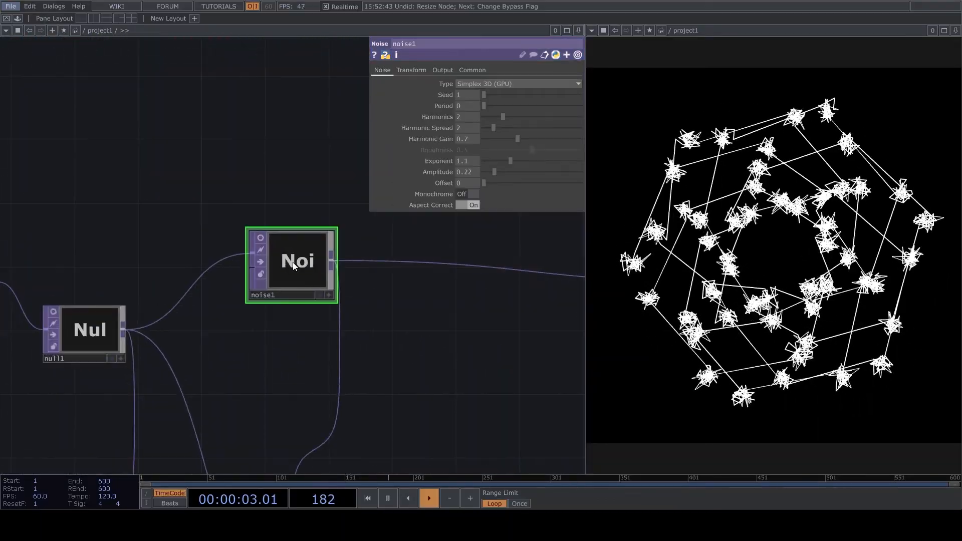
{"action": "left_click_drag", "start_coordinate": [550, 106], "coordinate": [450, 115]}
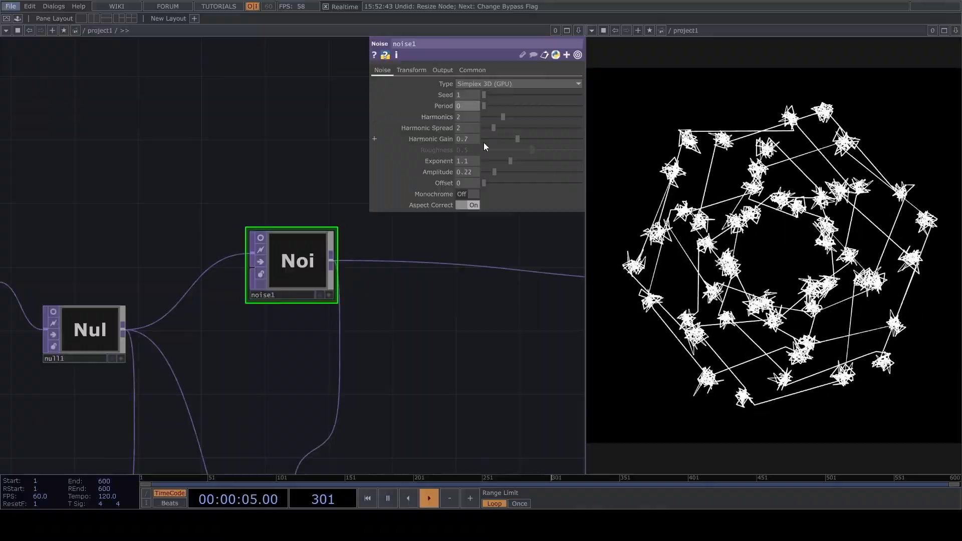
{"action": "left_click_drag", "start_coordinate": [515, 172], "coordinate": [493, 182]}
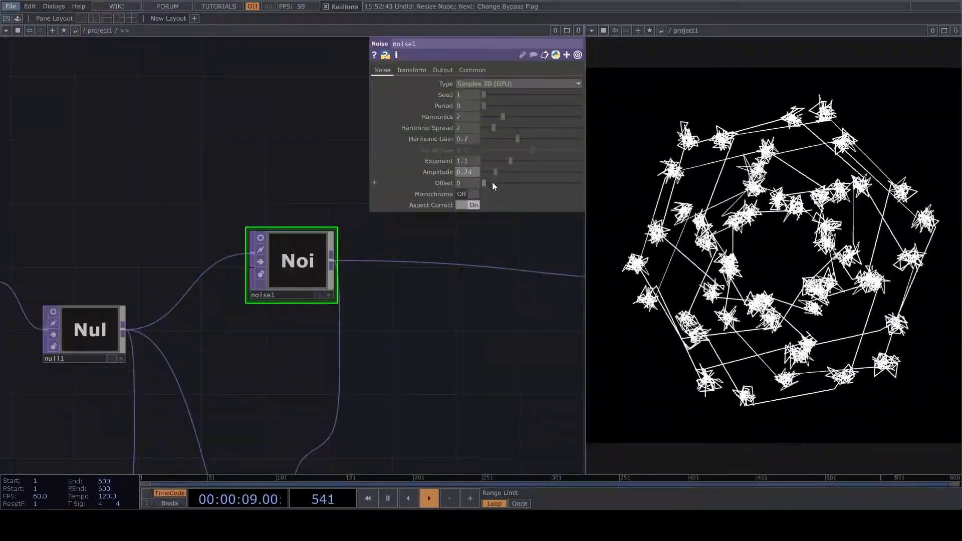
- Pause playback and move box1 and transform2 above the add1 and convert1 nodes
{"action": "left_click_drag", "start_coordinate": [290, 143], "coordinate": [229, 279]}
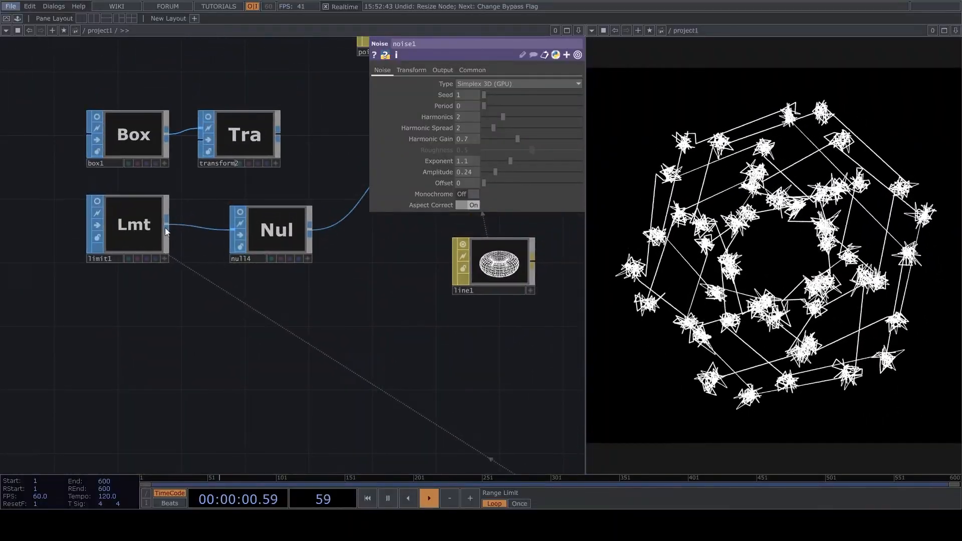
{"action": "key", "text": "h"}
{"action": "key", "text": "space"}
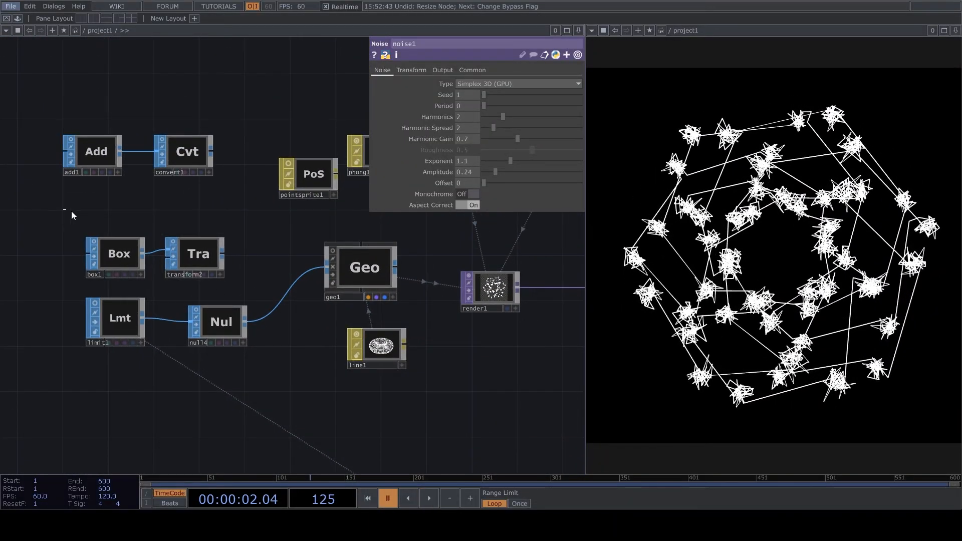
{"action": "right_click_drag", "start_coordinate": [64, 209], "coordinate": [237, 280]}
{"action": "left_click_drag", "start_coordinate": [210, 267], "coordinate": [187, 97]}
{"action": "scroll", "coordinate": [289, 354], "scroll_direction": "up", "scroll_amount": 3}
{"action": "left_click_drag", "start_coordinate": [289, 353], "coordinate": [376, 353]}
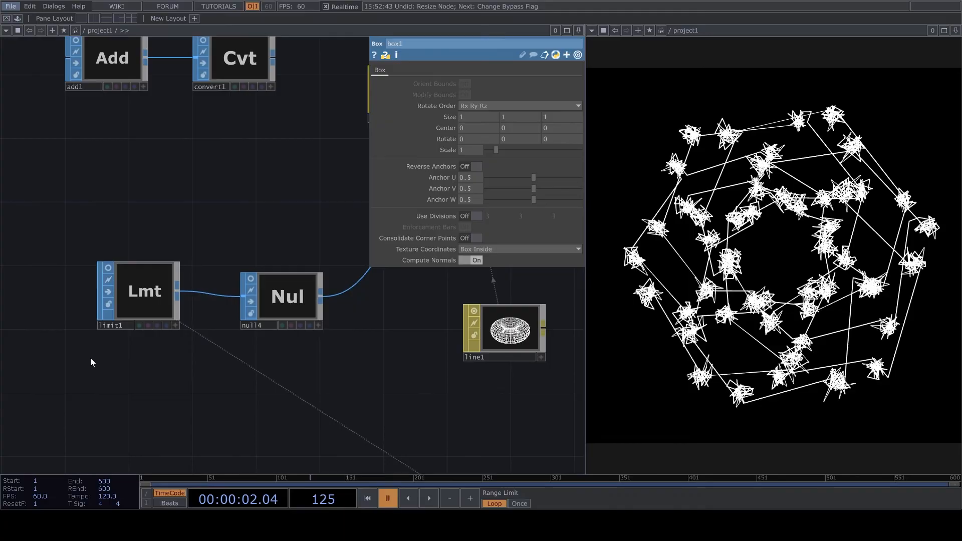
- Shift limit1 and null4 away from geo1, and spread them apart to leave a gap for another node
{"action": "right_click_drag", "start_coordinate": [90, 363], "coordinate": [255, 269]}
{"action": "left_click_drag", "start_coordinate": [298, 292], "coordinate": [169, 275]}
{"action": "left_click", "coordinate": [174, 279]}
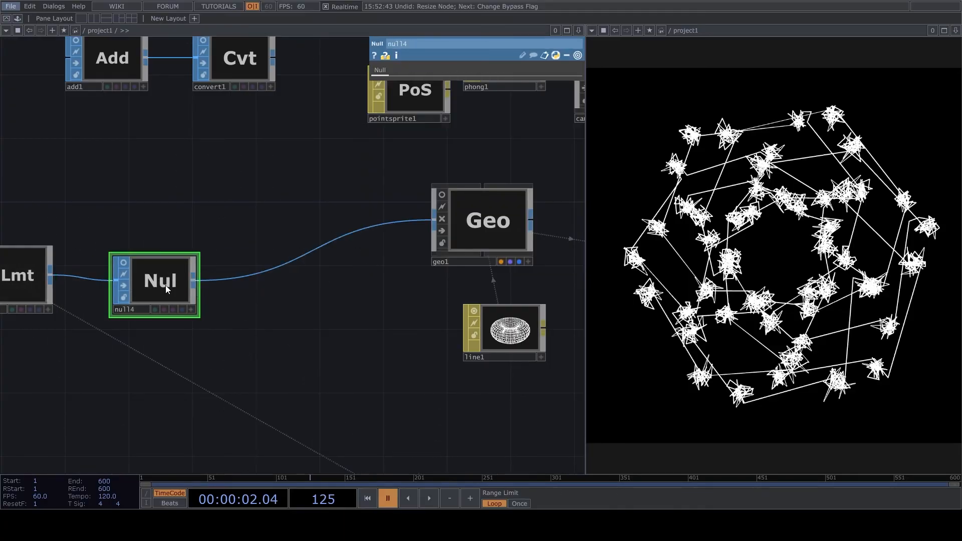
{"action": "left_click_drag", "start_coordinate": [174, 281], "coordinate": [313, 274]}
{"action": "left_click_drag", "start_coordinate": [209, 310], "coordinate": [362, 317]}
- Insert a Convert SOP between limit1 and null4 and set its Convert to option to NURBS Curve
{"action": "right_click", "coordinate": [297, 284]}
{"action": "left_click", "coordinate": [301, 278]}
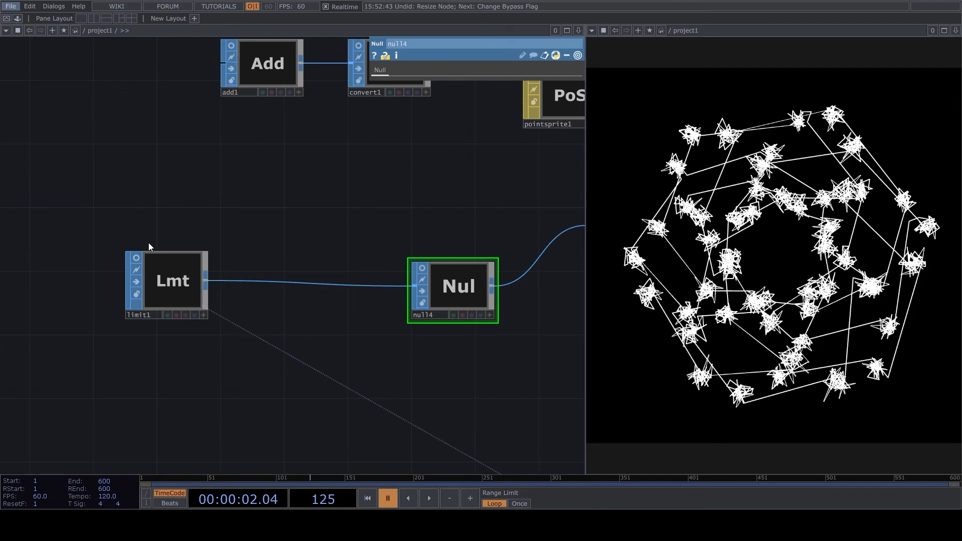
{"action": "left_click", "coordinate": [295, 275]}
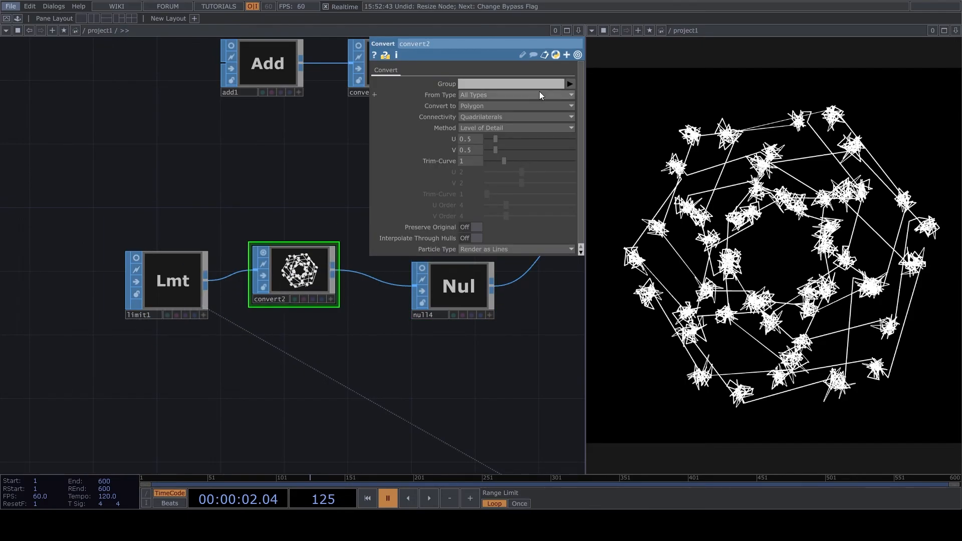
{"action": "left_click", "coordinate": [478, 104]}
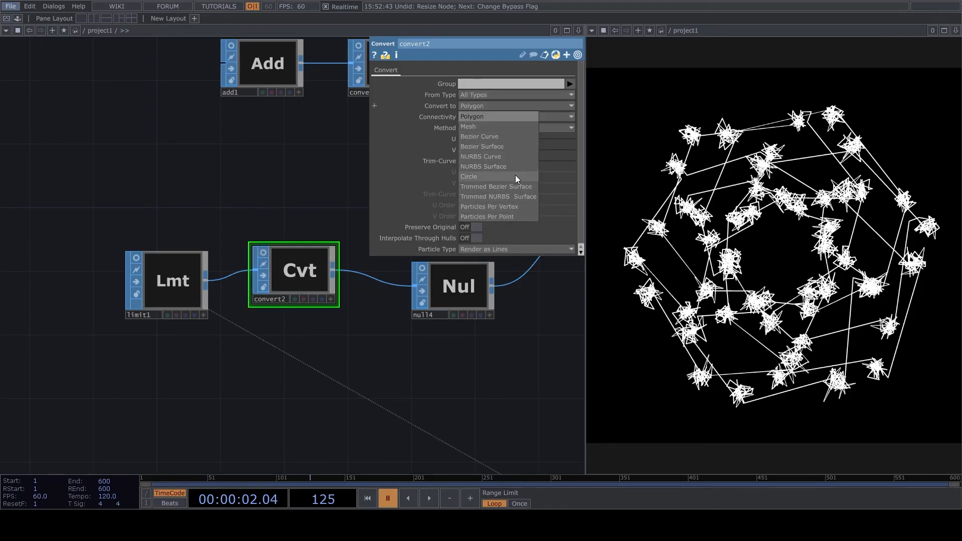
{"action": "left_click", "coordinate": [509, 157]}
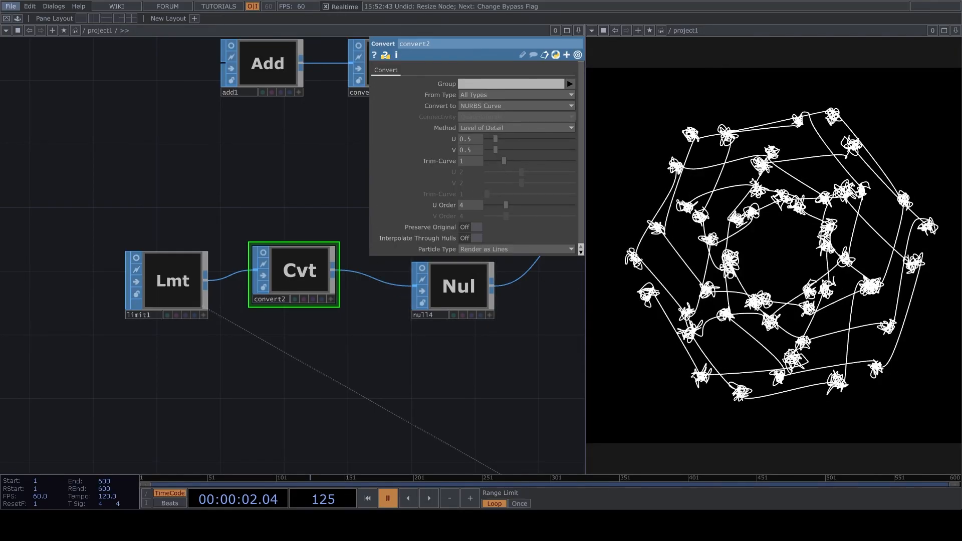
{"action": "scroll", "coordinate": [307, 247], "scroll_direction": "down", "scroll_amount": 5}
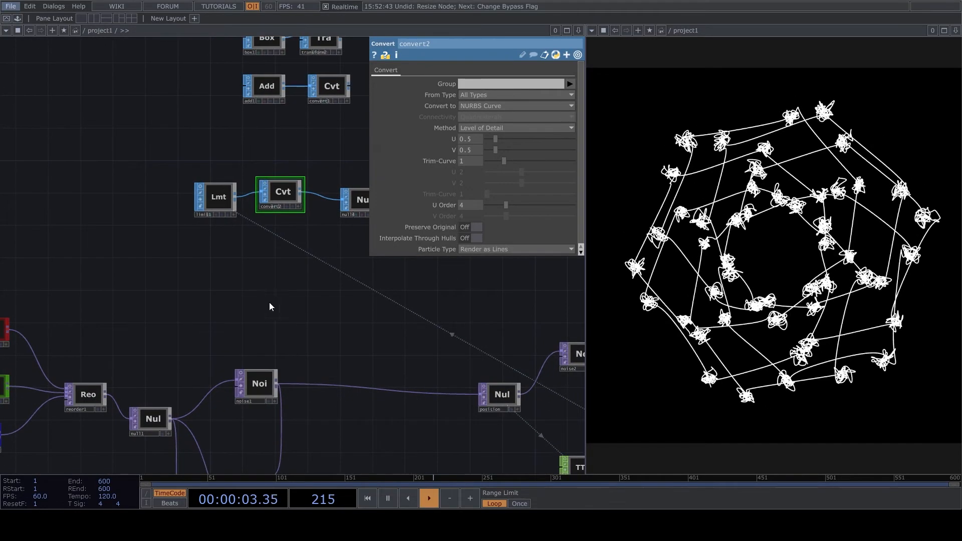
- Set q to 3 and p to 2 in the constant2 node that controls the torus knot
{"action": "left_click_drag", "start_coordinate": [266, 312], "coordinate": [358, 271]}
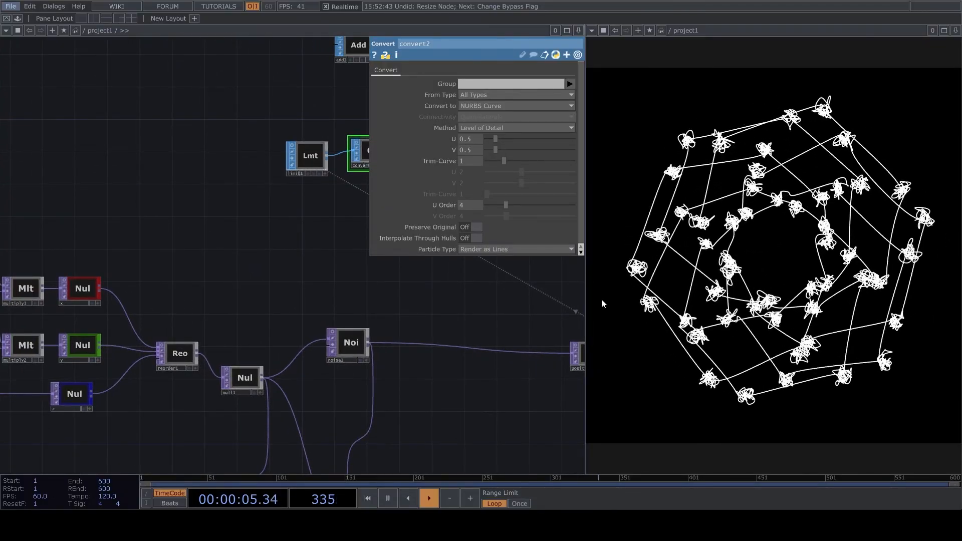
{"action": "key", "text": "h"}
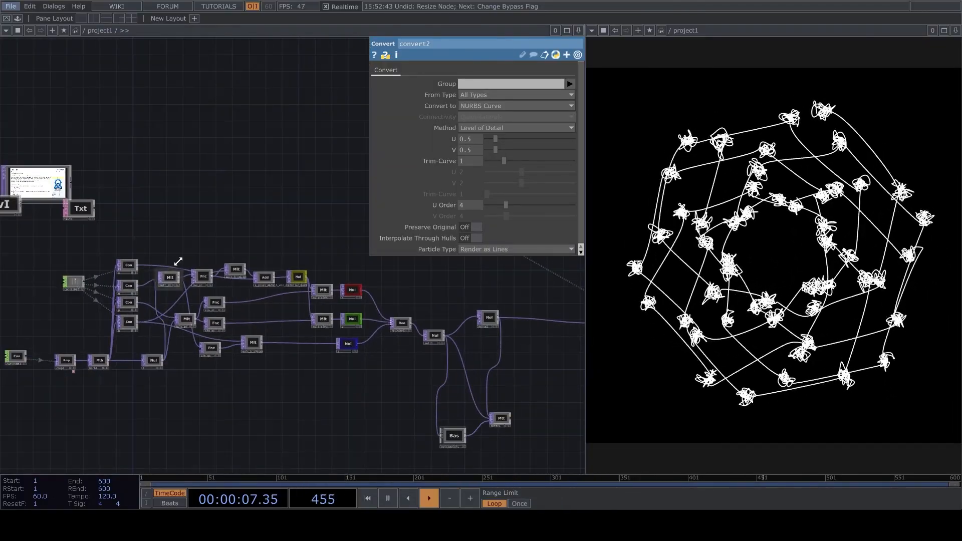
{"action": "scroll", "coordinate": [117, 276], "scroll_direction": "up", "scroll_amount": 4}
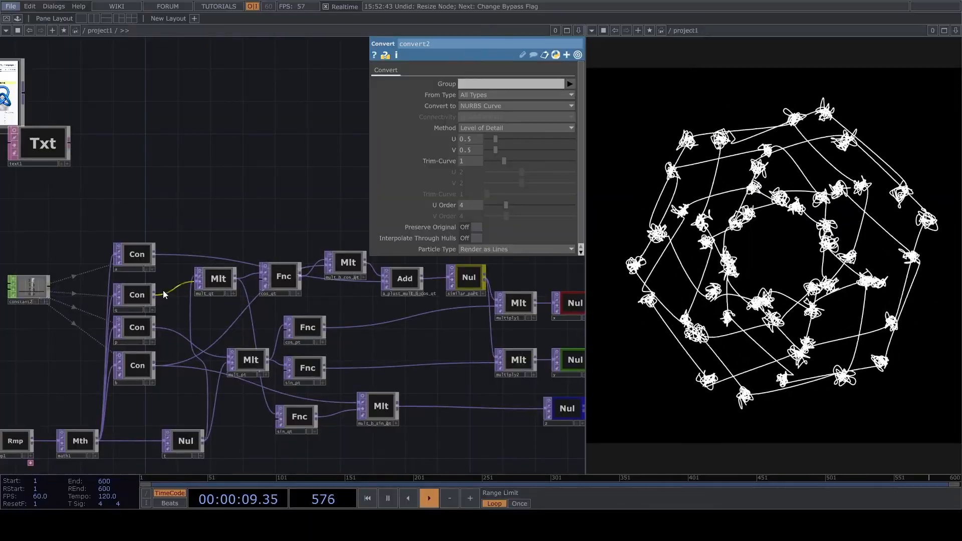
{"action": "left_click", "coordinate": [137, 294]}
{"action": "mouse_move", "coordinate": [494, 95]}
{"action": "left_mouse_down"}
{"action": "mouse_move", "coordinate": [500, 84]}
{"action": "mouse_move", "coordinate": [500, 96]}
{"action": "left_mouse_up"}
{"action": "key", "text": "ctrl+z"}
{"action": "left_click_drag", "start_coordinate": [174, 219], "coordinate": [339, 213]}
{"action": "left_click", "coordinate": [180, 284]}
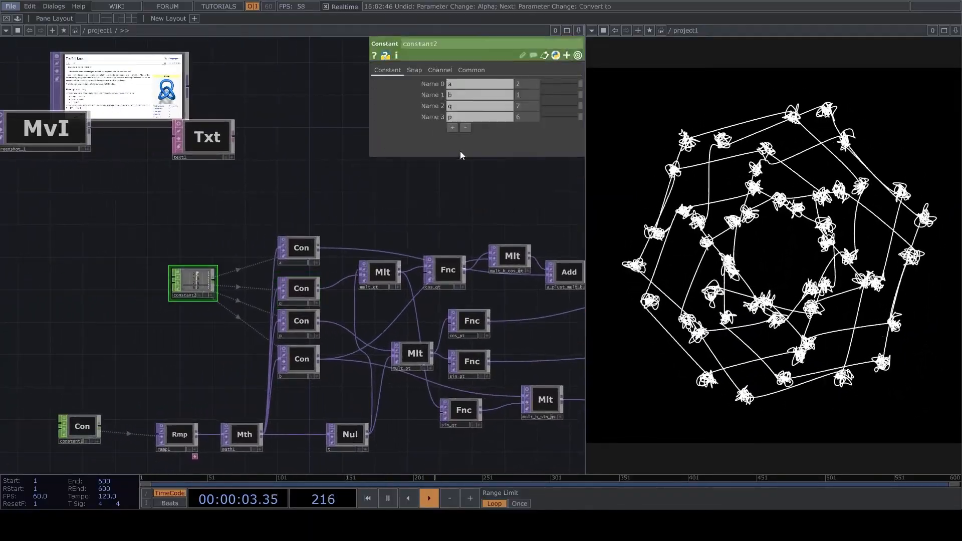
{"action": "mouse_move", "coordinate": [523, 106]}
{"action": "left_mouse_down"}
{"action": "mouse_move", "coordinate": [527, 117]}
{"action": "mouse_move", "coordinate": [517, 116]}
{"action": "left_mouse_up"}
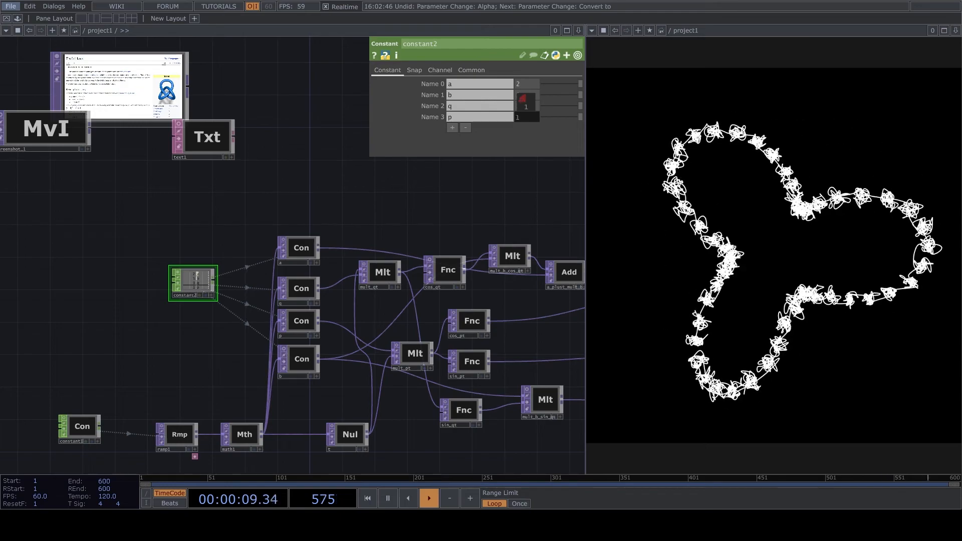
{"action": "left_click", "coordinate": [528, 119]}
{"action": "type", "text": "2"}
{"action": "key", "text": "Return"}
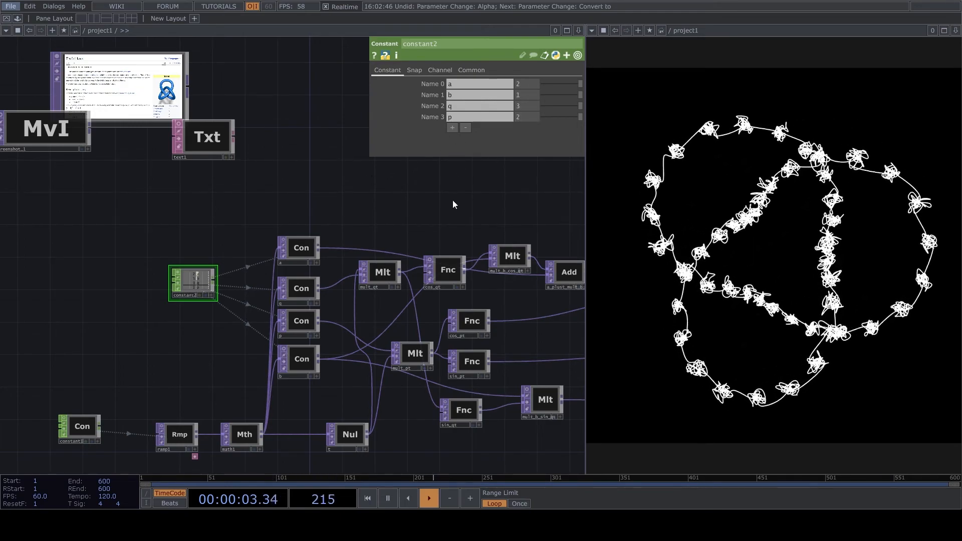
- Set the res value to 100 in constant1, the constant feeding ramp1
{"action": "left_click_drag", "start_coordinate": [368, 189], "coordinate": [357, 187]}
{"action": "middle_click_drag", "start_coordinate": [357, 187], "coordinate": [232, 259]}
{"action": "left_click_drag", "start_coordinate": [304, 254], "coordinate": [152, 377]}
{"action": "left_click", "coordinate": [185, 471]}
{"action": "left_click_drag", "start_coordinate": [269, 390], "coordinate": [151, 258]}
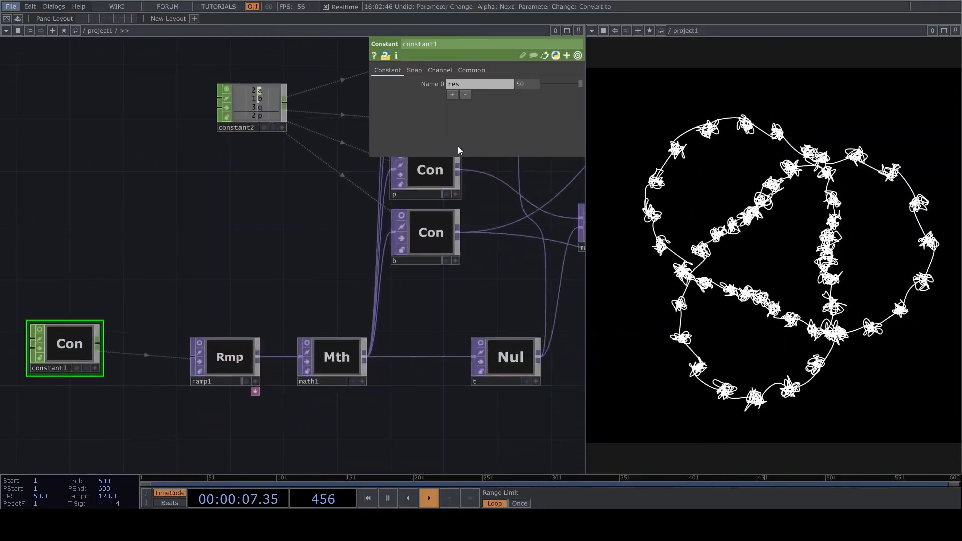
{"action": "type", "text": "100"}
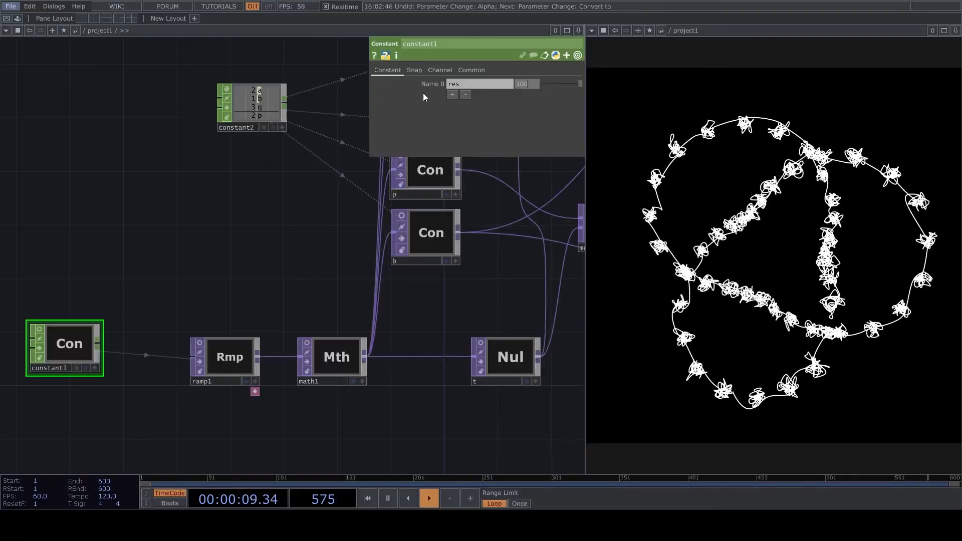
- Inspect the Setup parameters of the line1 material assigned to geo1
{"action": "scroll", "coordinate": [299, 234], "scroll_direction": "down", "scroll_amount": 5}
{"action": "left_click_drag", "start_coordinate": [299, 233], "coordinate": [30, 265]}
{"action": "scroll", "coordinate": [466, 227], "scroll_direction": "up", "scroll_amount": 3}
{"action": "left_click_drag", "start_coordinate": [467, 228], "coordinate": [70, 276]}
{"action": "middle_click_drag", "start_coordinate": [259, 149], "coordinate": [299, 230]}
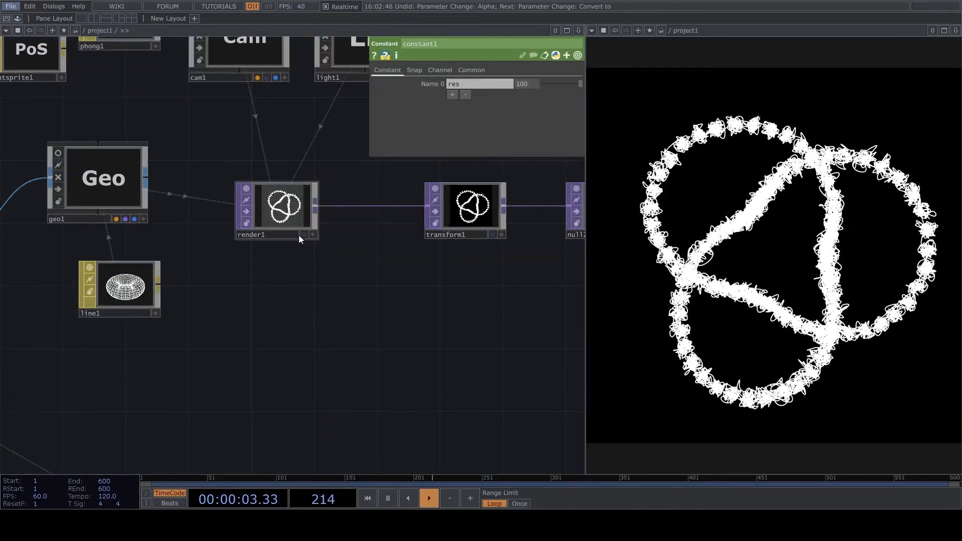
{"action": "middle_click_drag", "start_coordinate": [198, 135], "coordinate": [265, 320]}
{"action": "left_click_drag", "start_coordinate": [265, 320], "coordinate": [312, 227]}
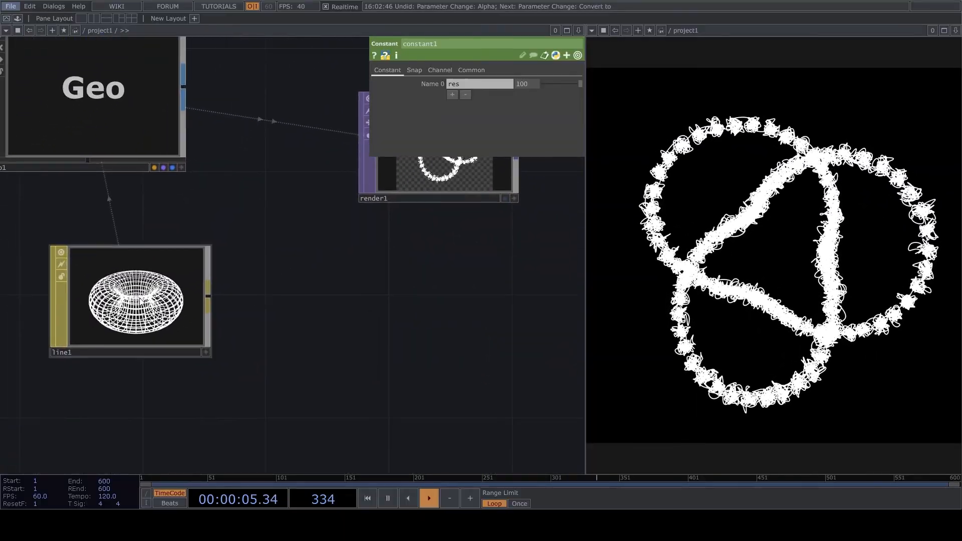
{"action": "left_click", "coordinate": [128, 296]}
{"action": "scroll", "coordinate": [330, 183], "scroll_direction": "down", "scroll_amount": 5}
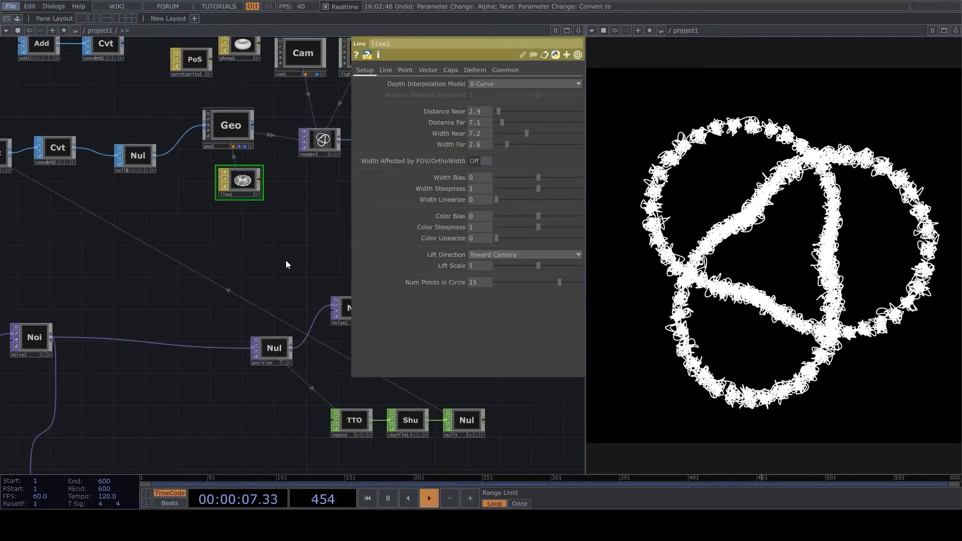
- Review the Instance parameters of geo1 and the network branches around it
{"action": "left_click_drag", "start_coordinate": [322, 274], "coordinate": [288, 281]}
{"action": "middle_click_drag", "start_coordinate": [303, 235], "coordinate": [334, 239]}
{"action": "left_click_drag", "start_coordinate": [270, 241], "coordinate": [266, 197]}
{"action": "middle_click_drag", "start_coordinate": [266, 196], "coordinate": [221, 185]}
{"action": "left_click_drag", "start_coordinate": [226, 270], "coordinate": [158, 358]}
{"action": "middle_click_drag", "start_coordinate": [218, 281], "coordinate": [245, 332]}
{"action": "right_click_drag", "start_coordinate": [225, 327], "coordinate": [395, 415]}
{"action": "left_click_drag", "start_coordinate": [373, 383], "coordinate": [396, 282]}
{"action": "left_click_drag", "start_coordinate": [315, 384], "coordinate": [385, 335]}
{"action": "left_click", "coordinate": [132, 95]}
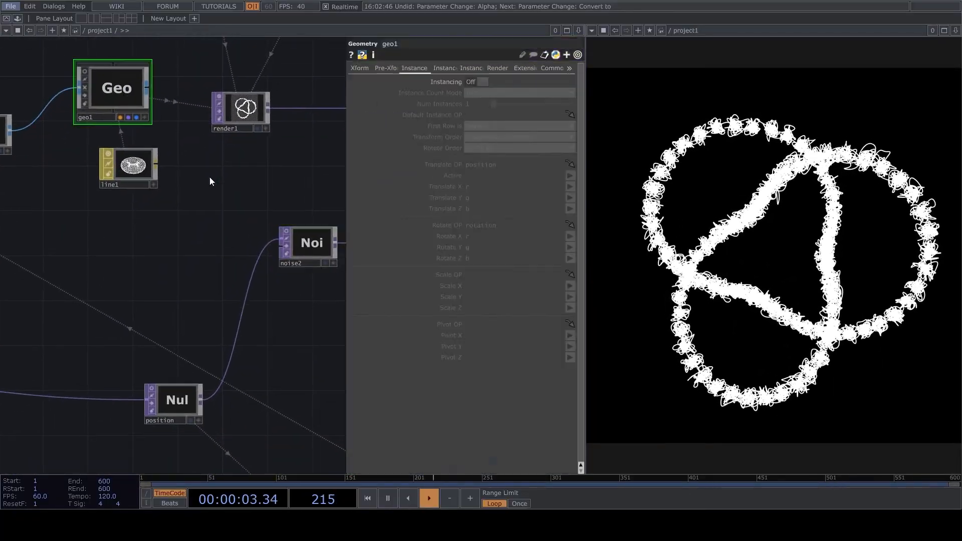
- Check the position null's image in its viewer and branch a new Null TOP off its output
{"action": "left_click_drag", "start_coordinate": [179, 232], "coordinate": [178, 226]}
{"action": "left_click_drag", "start_coordinate": [232, 297], "coordinate": [163, 291]}
{"action": "left_click_drag", "start_coordinate": [256, 310], "coordinate": [186, 346]}
{"action": "right_click_drag", "start_coordinate": [185, 344], "coordinate": [305, 247]}
{"action": "left_click_drag", "start_coordinate": [326, 269], "coordinate": [304, 258]}
{"action": "left_click_drag", "start_coordinate": [341, 307], "coordinate": [450, 243]}
{"action": "scroll", "coordinate": [113, 346], "scroll_direction": "up", "scroll_amount": 5}
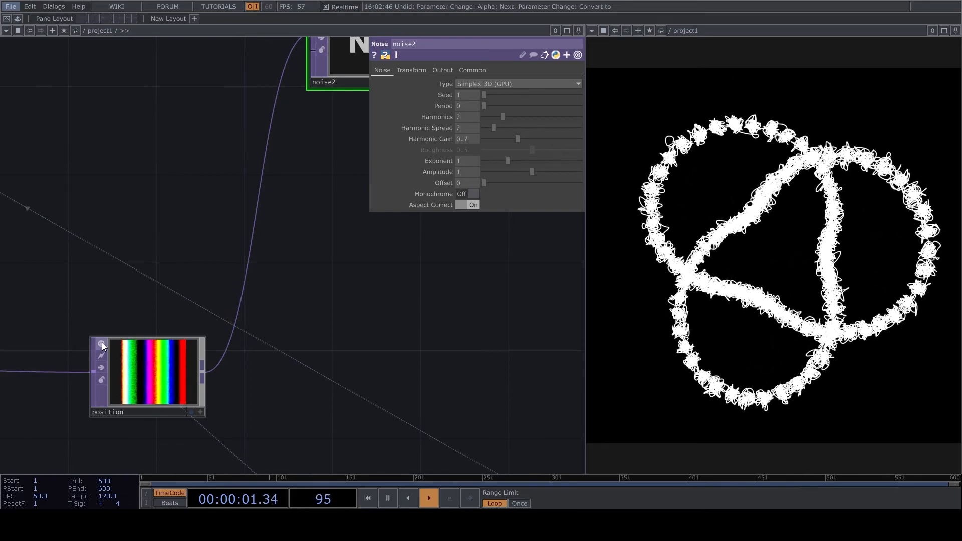
{"action": "left_click", "coordinate": [101, 343]}
{"action": "left_click_drag", "start_coordinate": [205, 375], "coordinate": [378, 377]}
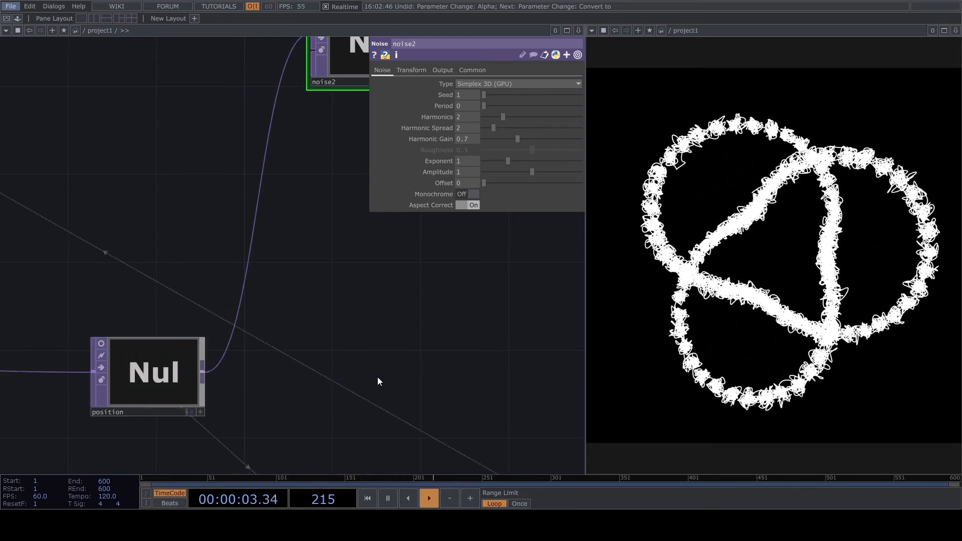
{"action": "left_click", "coordinate": [334, 303]}
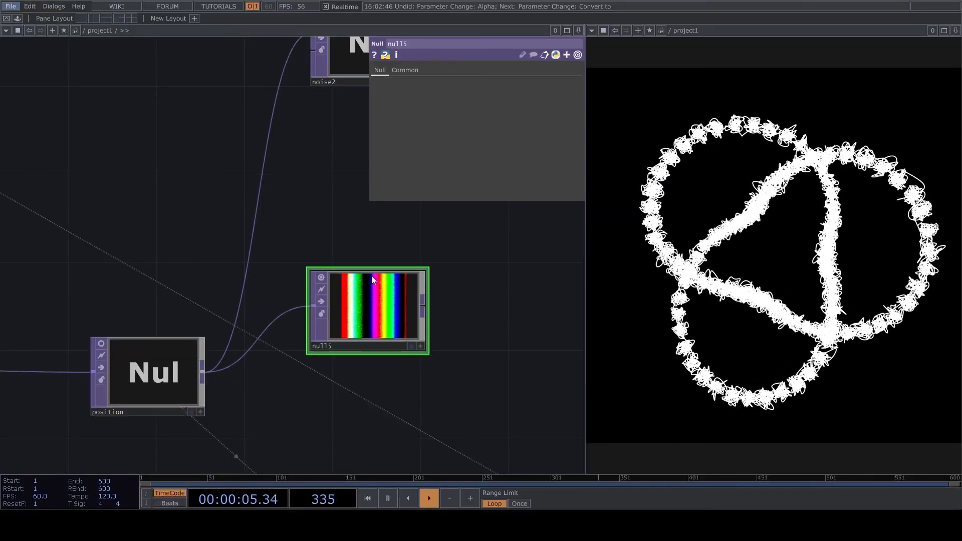
- Turn off the new Null TOP's viewer, place the node farther from position, and rename it Color
{"action": "scroll", "coordinate": [182, 372], "scroll_direction": "up", "scroll_amount": 2}
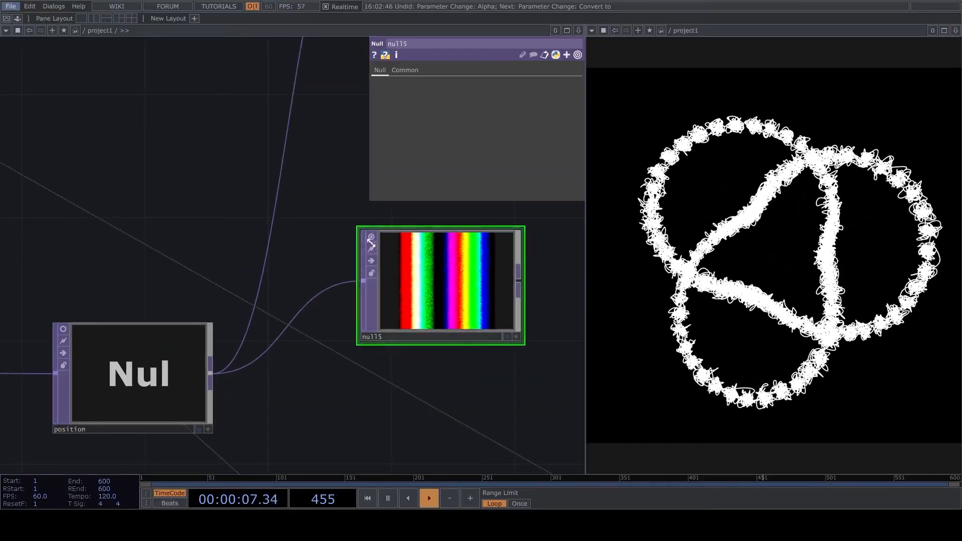
{"action": "left_click_drag", "start_coordinate": [331, 398], "coordinate": [201, 394]}
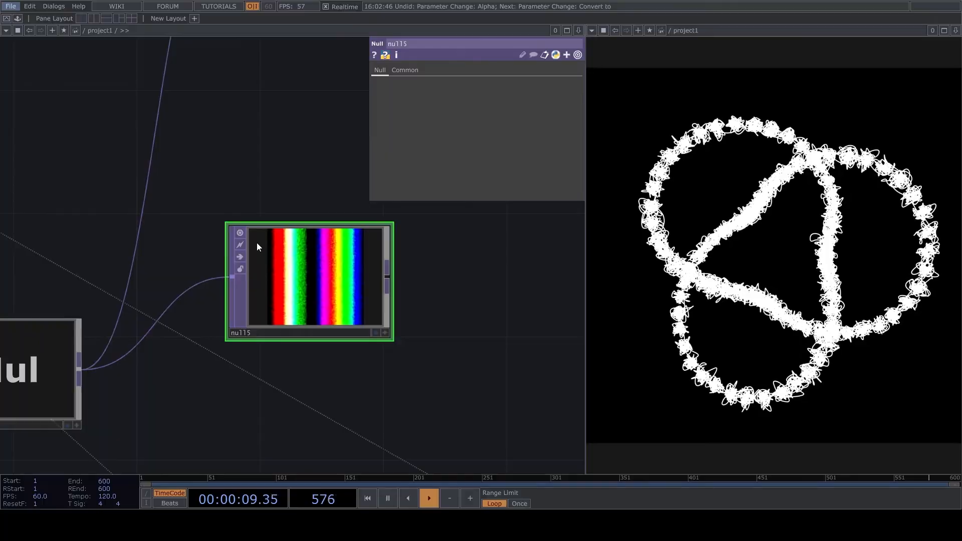
{"action": "scroll", "coordinate": [361, 314], "scroll_direction": "down", "scroll_amount": 4}
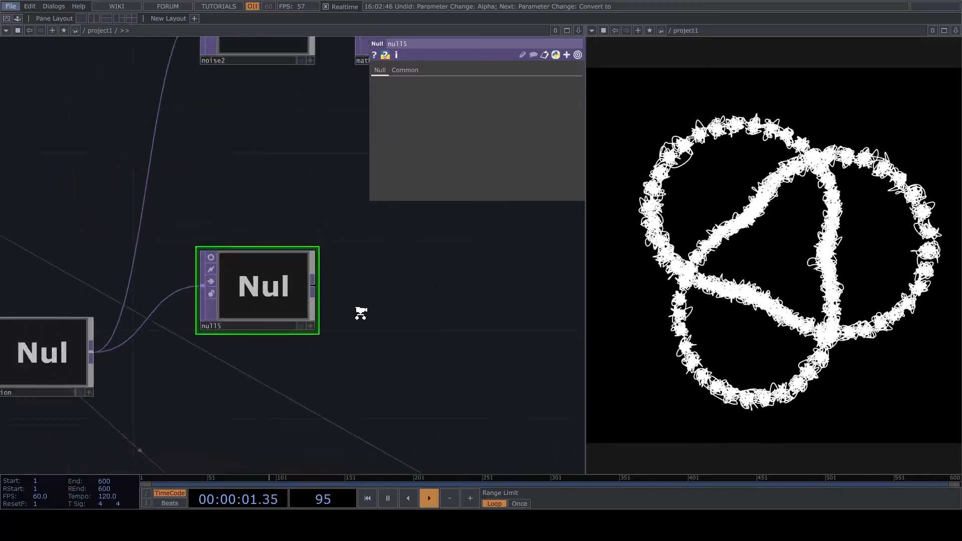
{"action": "left_click_drag", "start_coordinate": [328, 302], "coordinate": [392, 310]}
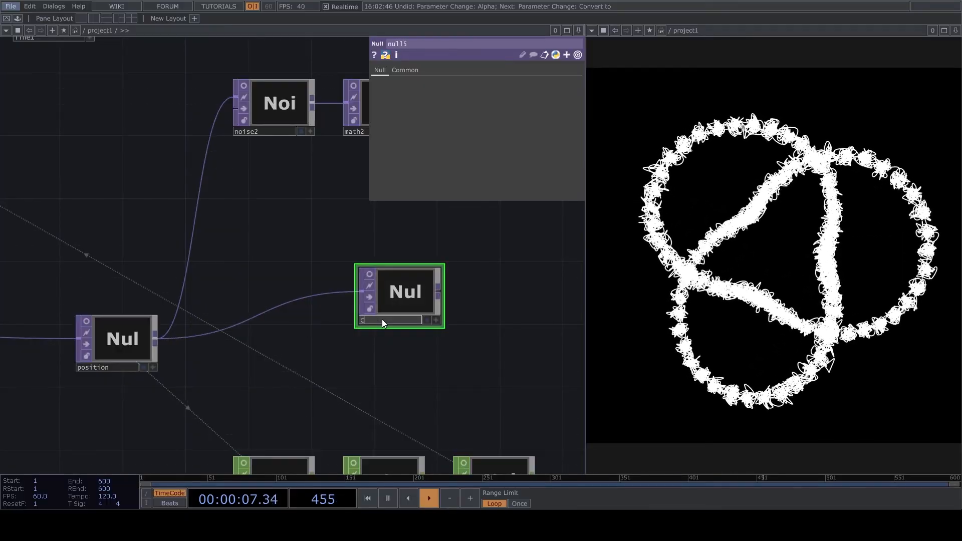
{"action": "type", "text": "or"}
{"action": "key", "text": "Return"}
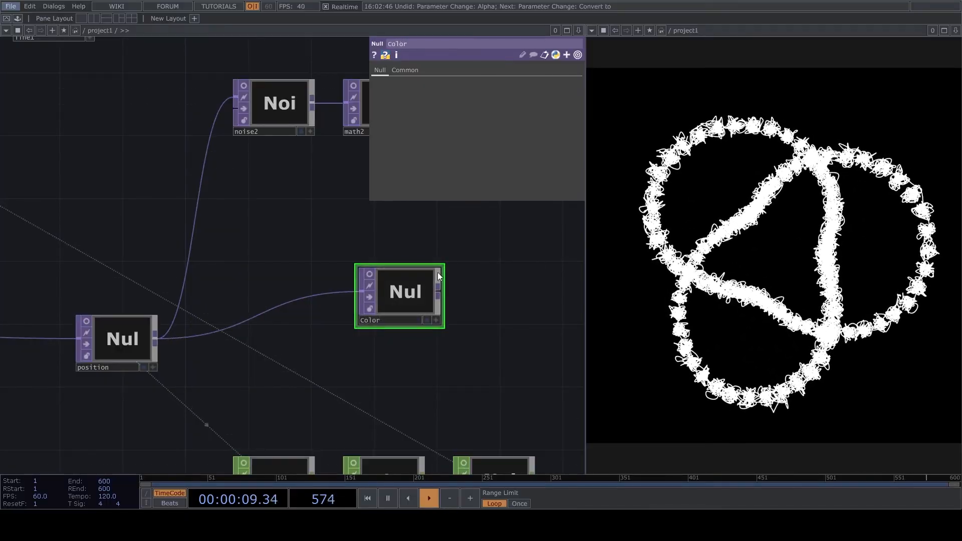
- Make room before Color, insert a Limit TOP between position and Color, and turn on its Normalize option
{"action": "left_click_drag", "start_coordinate": [400, 293], "coordinate": [525, 293]}
{"action": "right_click", "coordinate": [276, 327]}
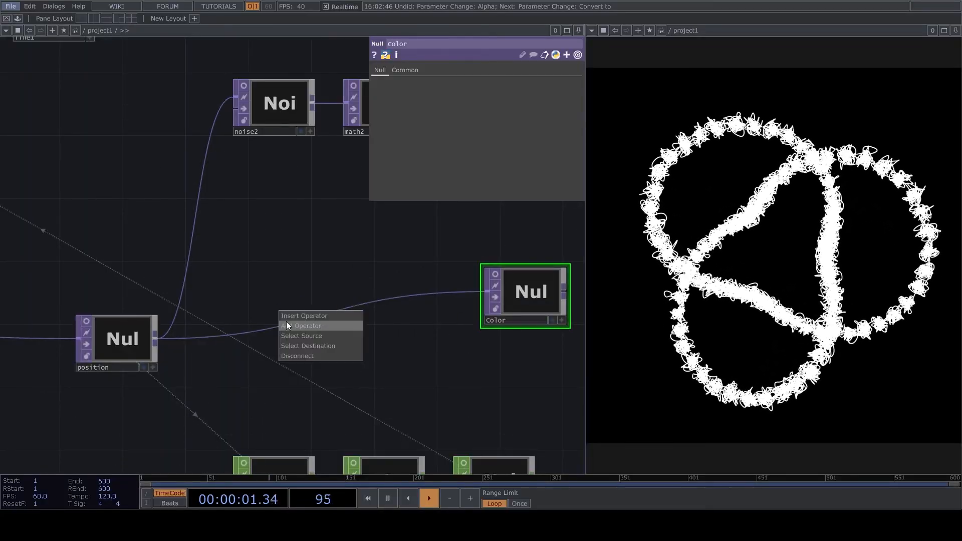
{"action": "left_click", "coordinate": [303, 315]}
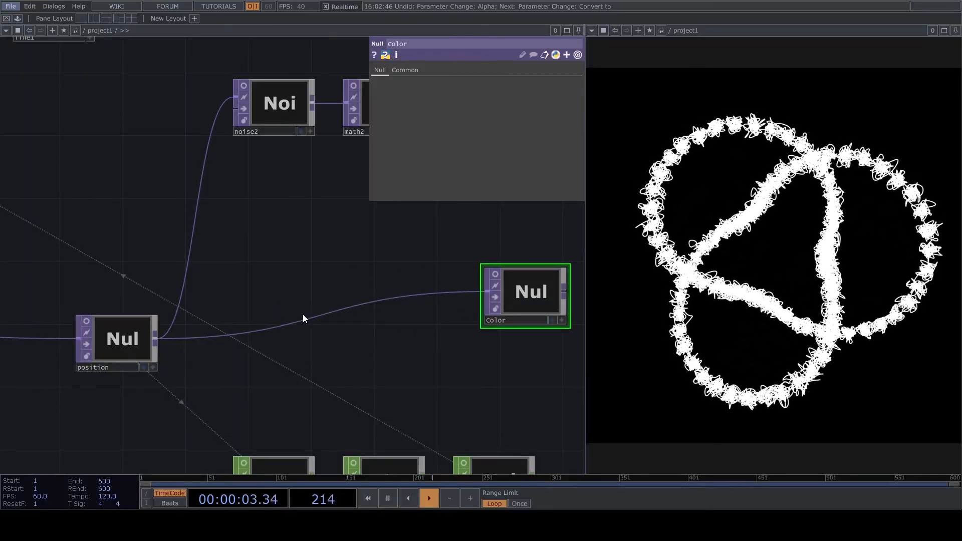
{"action": "left_click", "coordinate": [303, 295]}
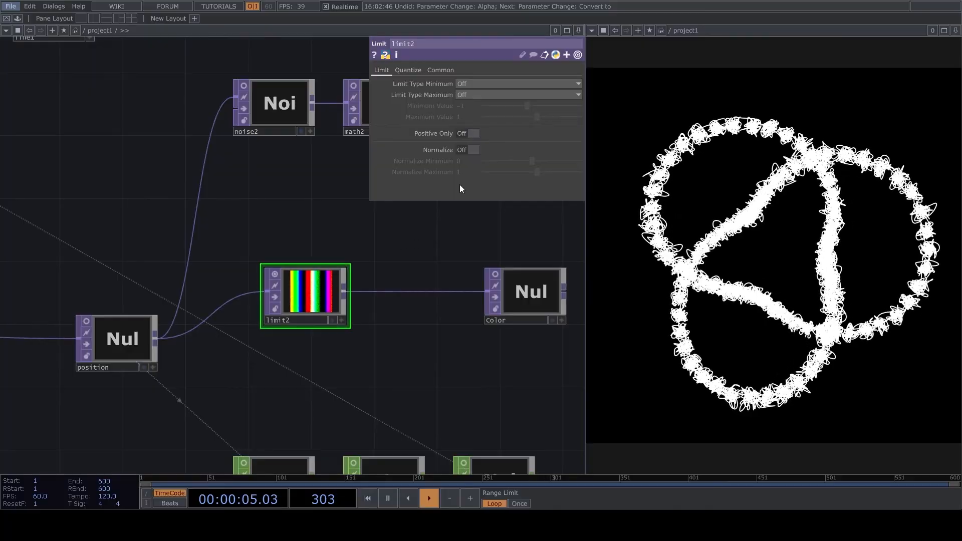
{"action": "left_click", "coordinate": [468, 150]}
{"action": "scroll", "coordinate": [283, 303], "scroll_direction": "up", "scroll_amount": 5}
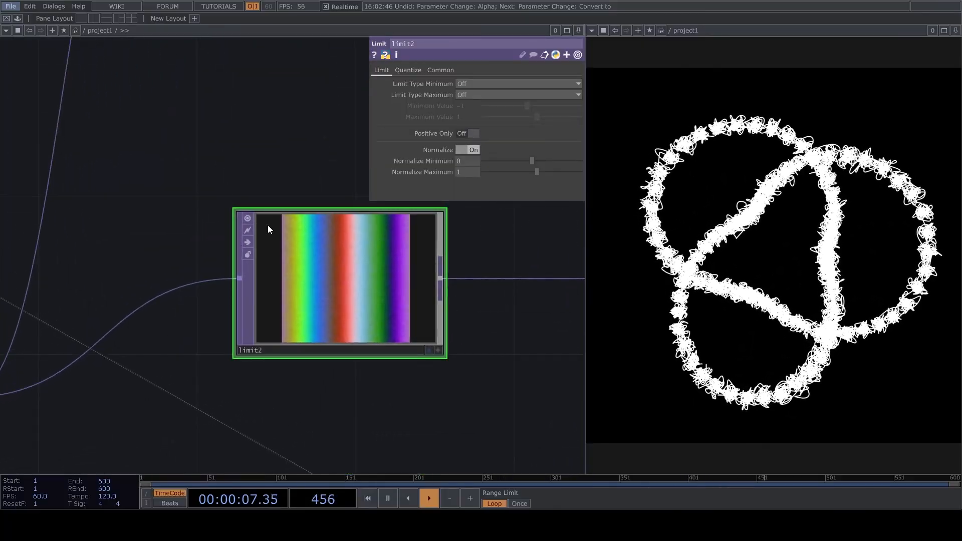
- Look over the limit2 and Color branch in relation to the rotation branch, geo1 and the topto1 chain
{"action": "scroll", "coordinate": [337, 261], "scroll_direction": "down", "scroll_amount": 4}
{"action": "left_click_drag", "start_coordinate": [468, 210], "coordinate": [184, 437]}
{"action": "scroll", "coordinate": [184, 437], "scroll_direction": "down", "scroll_amount": 2}
{"action": "left_click_drag", "start_coordinate": [262, 423], "coordinate": [366, 263]}
{"action": "scroll", "coordinate": [324, 323], "scroll_direction": "up", "scroll_amount": 2}
{"action": "scroll", "coordinate": [331, 307], "scroll_direction": "up", "scroll_amount": 2}
{"action": "left_click_drag", "start_coordinate": [336, 301], "coordinate": [256, 309]}
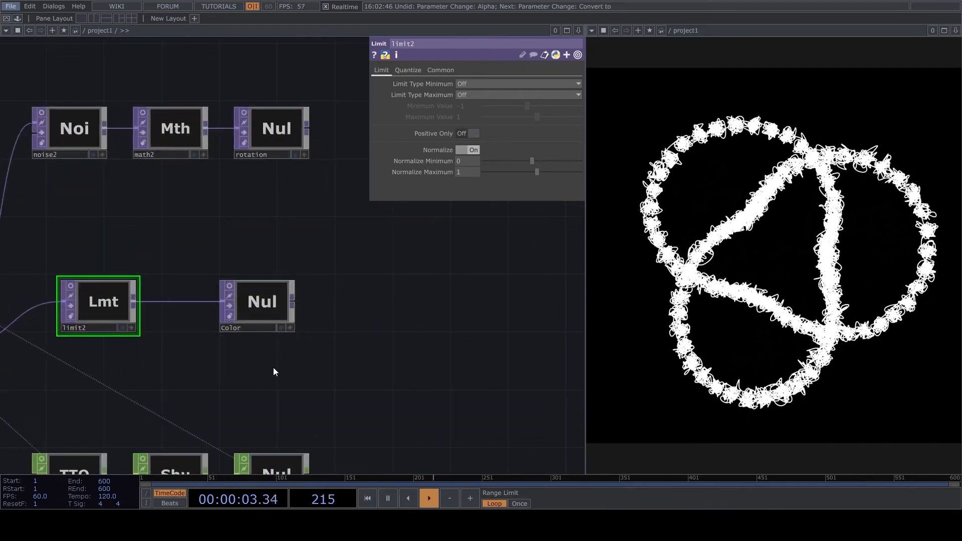
{"action": "left_click_drag", "start_coordinate": [276, 367], "coordinate": [351, 334]}
{"action": "scroll", "coordinate": [351, 333], "scroll_direction": "down", "scroll_amount": 4}
{"action": "scroll", "coordinate": [103, 166], "scroll_direction": "up", "scroll_amount": 2}
{"action": "left_click_drag", "start_coordinate": [179, 217], "coordinate": [337, 258]}
{"action": "left_click_drag", "start_coordinate": [525, 356], "coordinate": [328, 310]}
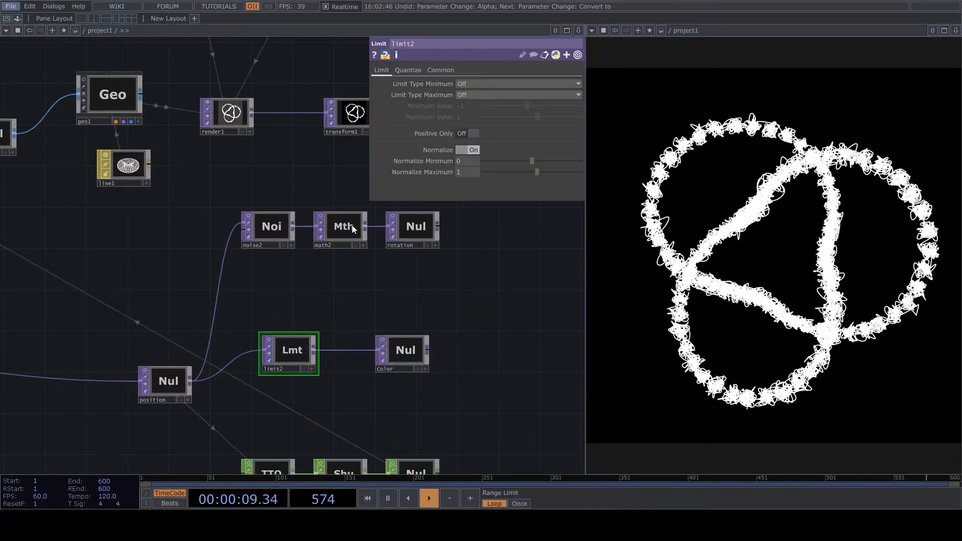
- Add a TOP to CHOP that reads the Color null and clear its Alpha channel name
{"action": "left_click", "coordinate": [427, 351]}
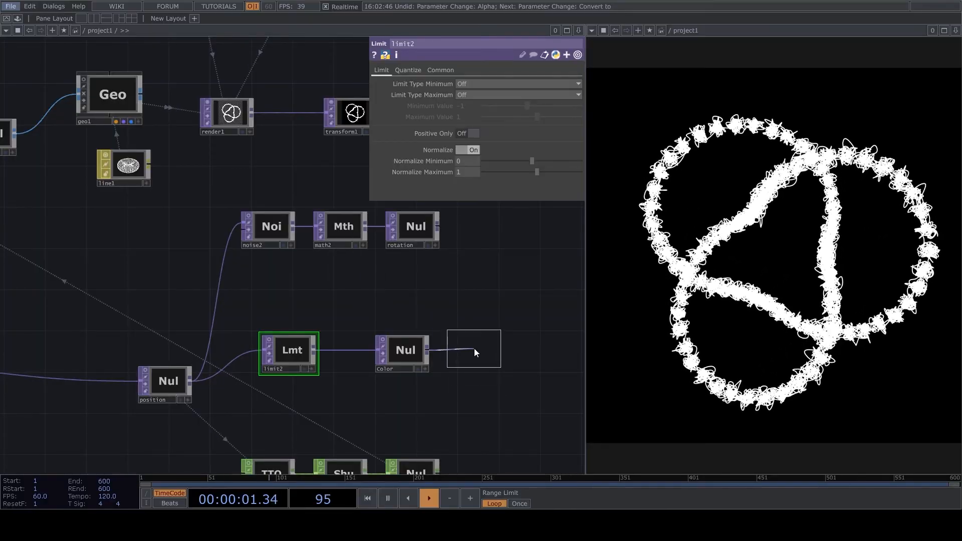
{"action": "scroll", "coordinate": [475, 348], "scroll_direction": "up", "scroll_amount": 2}
{"action": "left_click", "coordinate": [474, 356]}
{"action": "scroll", "coordinate": [474, 359], "scroll_direction": "up", "scroll_amount": 4}
{"action": "left_click", "coordinate": [469, 142]}
{"action": "key", "text": "BackSpace"}
{"action": "left_click", "coordinate": [380, 218]}
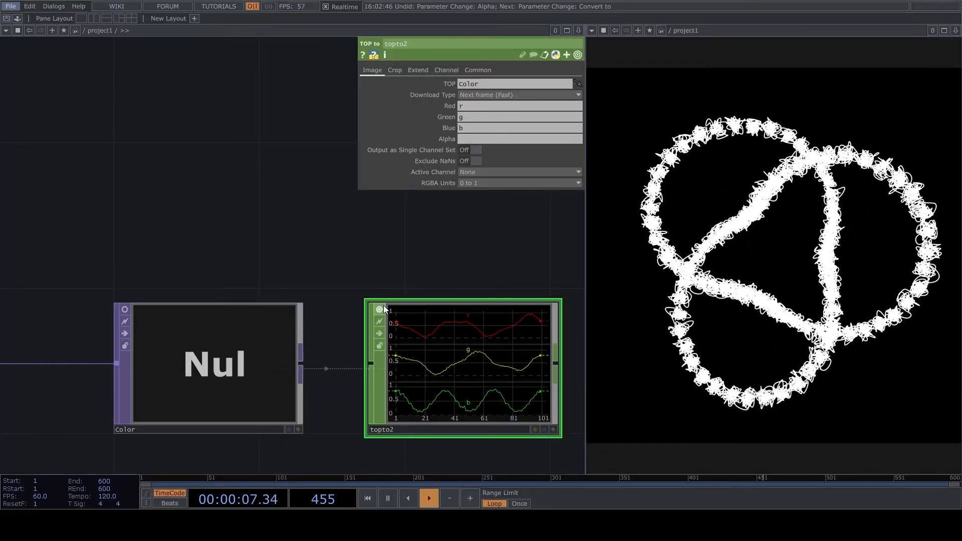
- Move topto2 slightly upward and set its Crop option to Full Image
{"action": "left_click_drag", "start_coordinate": [383, 305], "coordinate": [384, 269]}
{"action": "left_click", "coordinate": [415, 71]}
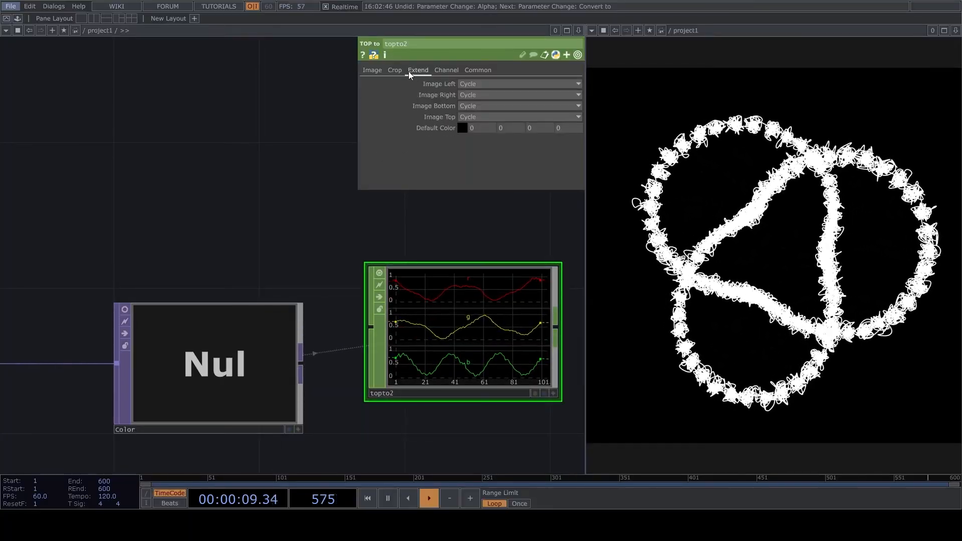
{"action": "left_click", "coordinate": [400, 70]}
{"action": "left_click", "coordinate": [474, 84]}
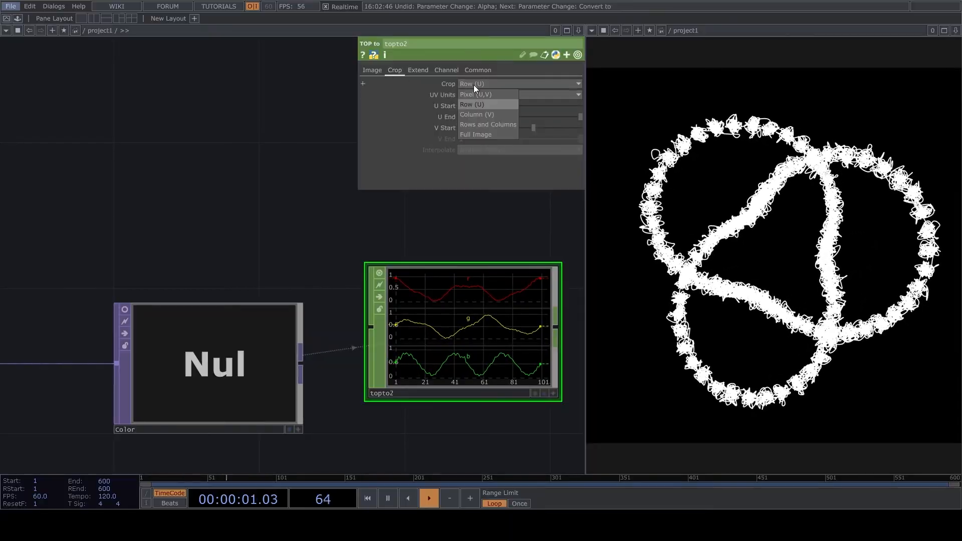
{"action": "left_click", "coordinate": [476, 134]}
- Duplicate the shuffle1 and null3 nodes and place the copies to the right of topto2
{"action": "scroll", "coordinate": [360, 464], "scroll_direction": "down", "scroll_amount": 5}
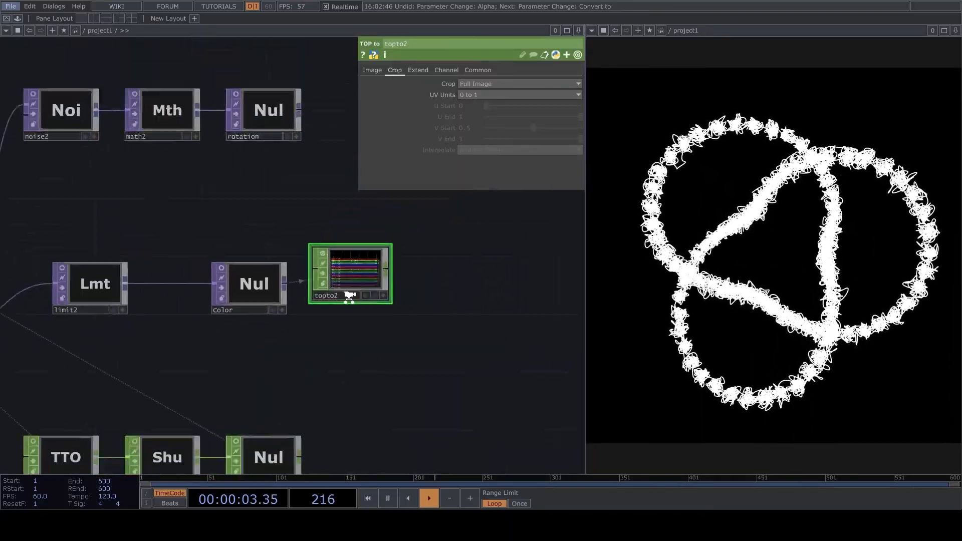
{"action": "scroll", "coordinate": [293, 386], "scroll_direction": "up", "scroll_amount": 4}
{"action": "left_click", "coordinate": [268, 385]}
{"action": "left_click_drag", "start_coordinate": [224, 448], "coordinate": [354, 401]}
{"action": "key", "text": "ctrl+c"}
{"action": "key", "text": "ctrl+v"}
{"action": "left_click_drag", "start_coordinate": [460, 396], "coordinate": [448, 361]}
{"action": "left_click_drag", "start_coordinate": [353, 419], "coordinate": [556, 232]}
{"action": "left_click_drag", "start_coordinate": [412, 323], "coordinate": [299, 387]}
{"action": "left_click_drag", "start_coordinate": [426, 293], "coordinate": [520, 215]}
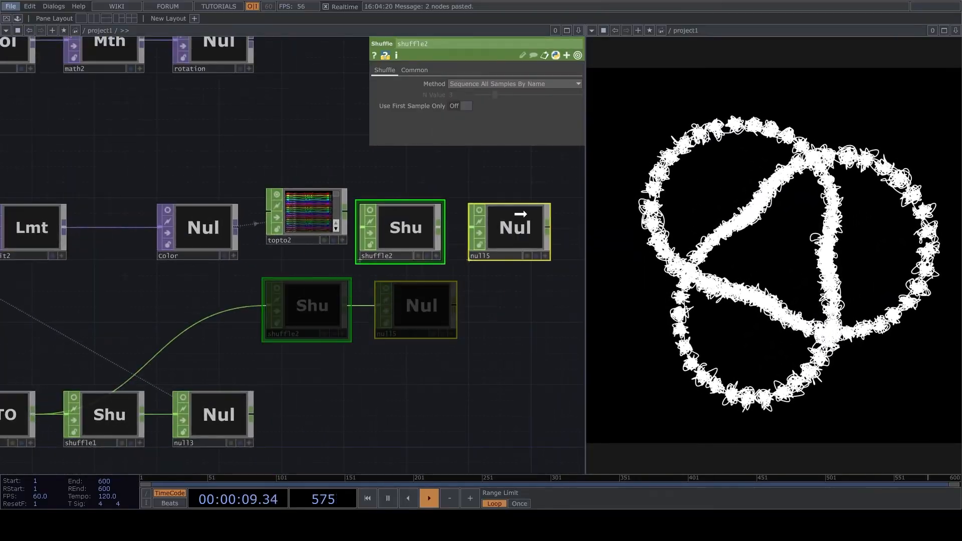
- Connect topto2 to the input of shuffle2 and inspect the shuffled r, g and b channels in its viewer
{"action": "left_click_drag", "start_coordinate": [350, 218], "coordinate": [363, 227]}
{"action": "left_click", "coordinate": [386, 230]}
{"action": "left_click_drag", "start_coordinate": [441, 224], "coordinate": [473, 225]}
{"action": "left_click_drag", "start_coordinate": [444, 309], "coordinate": [459, 339]}
{"action": "left_click", "coordinate": [289, 218]}
{"action": "left_click", "coordinate": [381, 233]}
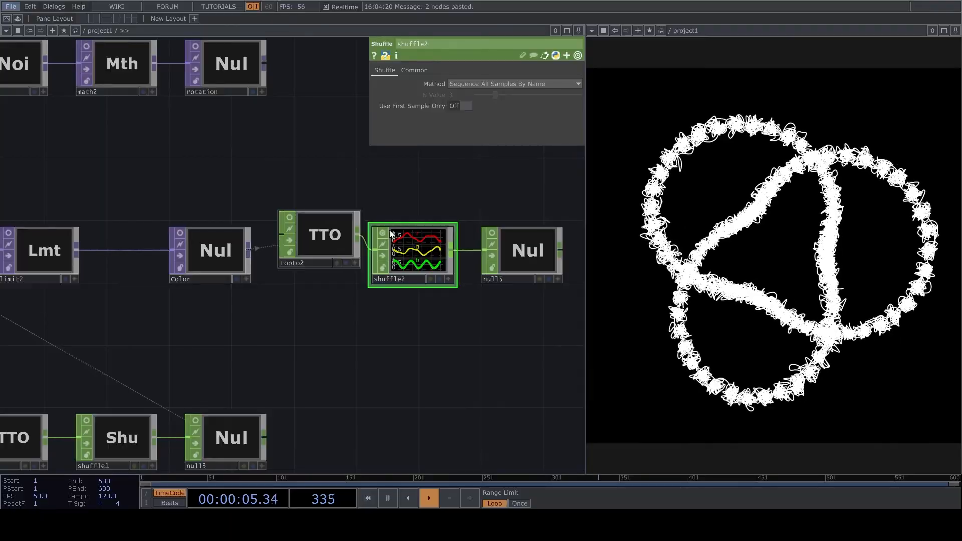
{"action": "scroll", "coordinate": [380, 232], "scroll_direction": "up", "scroll_amount": 5}
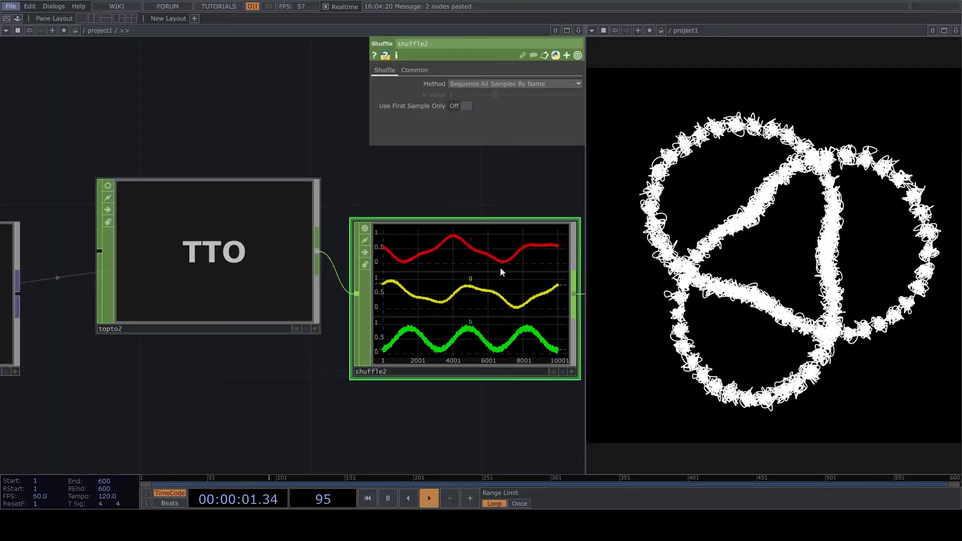
- Rename the null fed by shuffle2 as Color1
{"action": "scroll", "coordinate": [371, 237], "scroll_direction": "down", "scroll_amount": 4}
{"action": "scroll", "coordinate": [387, 244], "scroll_direction": "down", "scroll_amount": 3}
{"action": "left_click", "coordinate": [464, 274]}
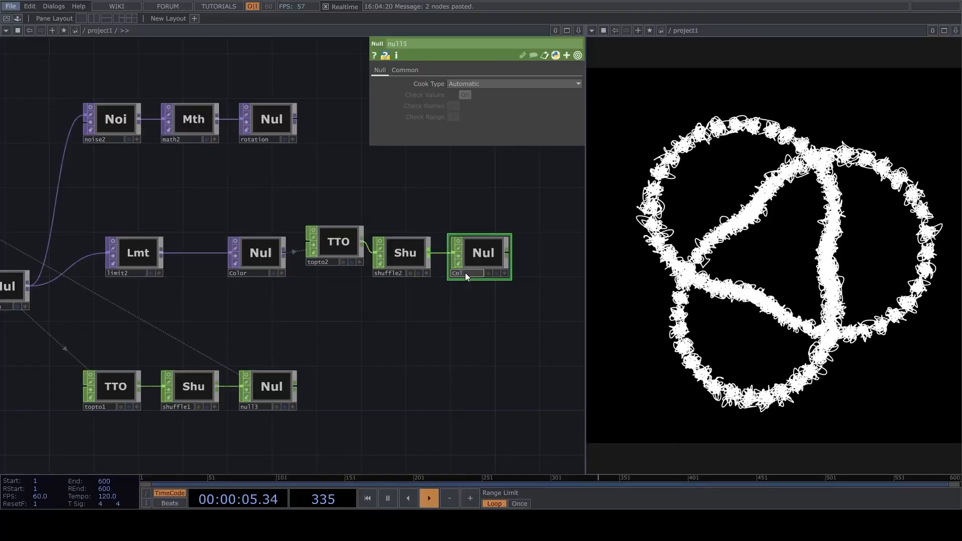
- Insert a CHOP to SOP between convert2 and the null that feeds geo1
{"action": "middle_click_drag", "start_coordinate": [465, 297], "coordinate": [399, 256]}
{"action": "middle_click_drag", "start_coordinate": [210, 230], "coordinate": [326, 201]}
{"action": "left_click_drag", "start_coordinate": [281, 216], "coordinate": [391, 284]}
{"action": "left_click_drag", "start_coordinate": [232, 273], "coordinate": [361, 302]}
{"action": "right_click_drag", "start_coordinate": [219, 294], "coordinate": [369, 217]}
{"action": "left_click_drag", "start_coordinate": [271, 240], "coordinate": [149, 240]}
{"action": "left_click_drag", "start_coordinate": [327, 247], "coordinate": [325, 249]}
{"action": "right_click", "coordinate": [319, 236]}
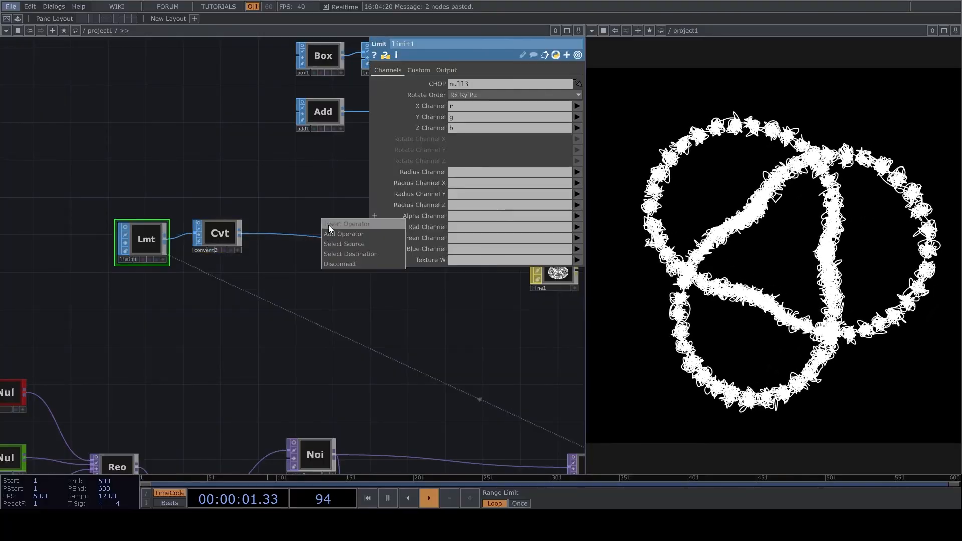
{"action": "left_click", "coordinate": [328, 225]}
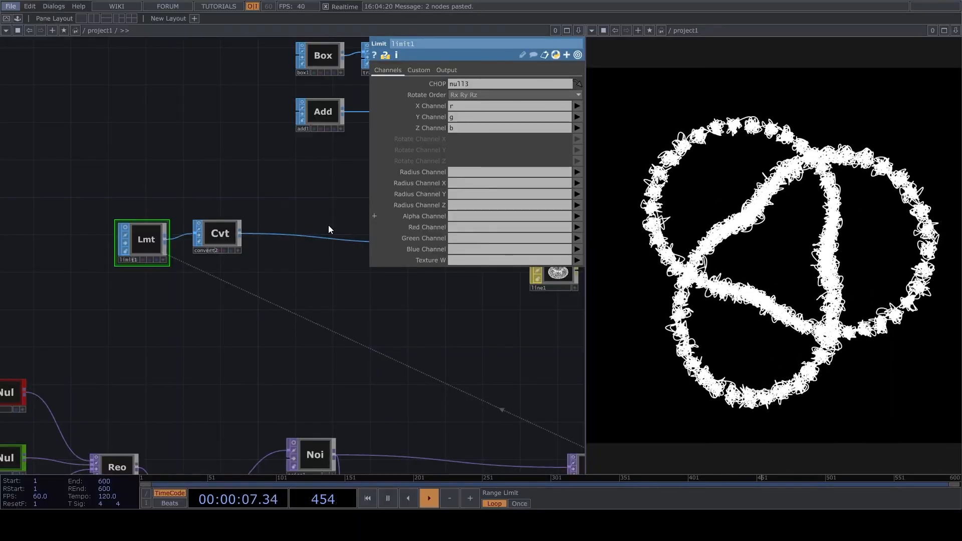
{"action": "left_click", "coordinate": [186, 268]}
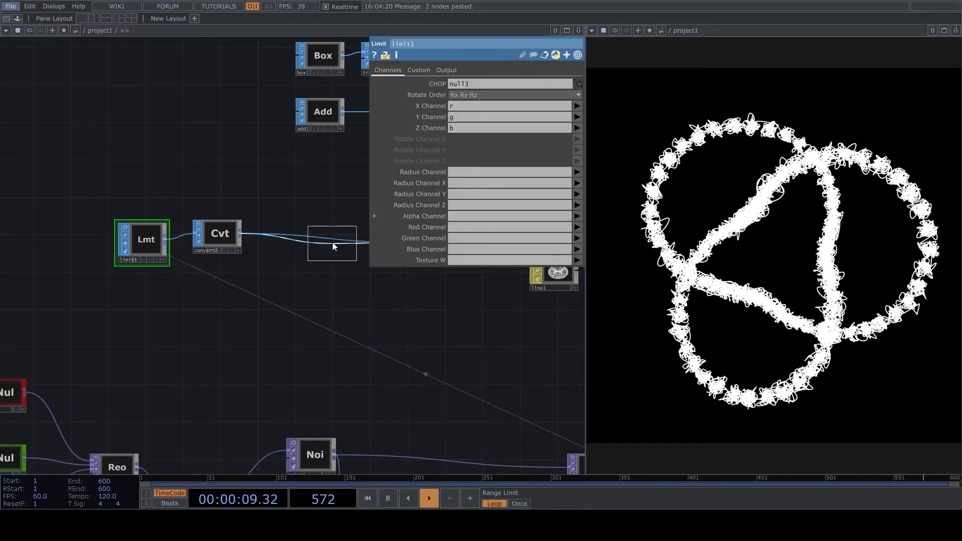
{"action": "left_click", "coordinate": [332, 243]}
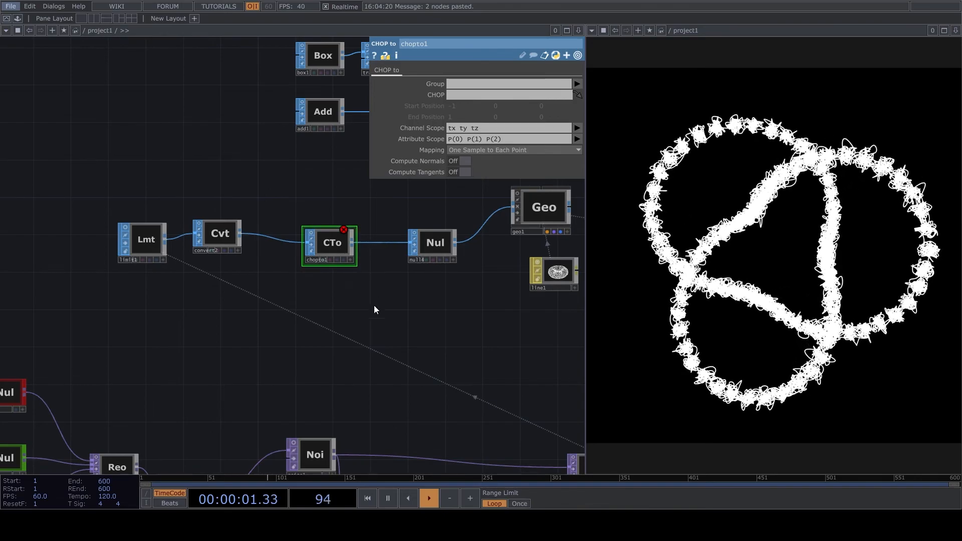
- Assign the Color1 null as the CHOP source of chopto1
{"action": "left_click_drag", "start_coordinate": [378, 299], "coordinate": [176, 247]}
{"action": "scroll", "coordinate": [176, 247], "scroll_direction": "down", "scroll_amount": 3}
{"action": "scroll", "coordinate": [496, 267], "scroll_direction": "up", "scroll_amount": 5}
{"action": "left_click_drag", "start_coordinate": [541, 334], "coordinate": [414, 239]}
{"action": "scroll", "coordinate": [443, 325], "scroll_direction": "up", "scroll_amount": 4}
{"action": "left_click_drag", "start_coordinate": [441, 327], "coordinate": [512, 97]}
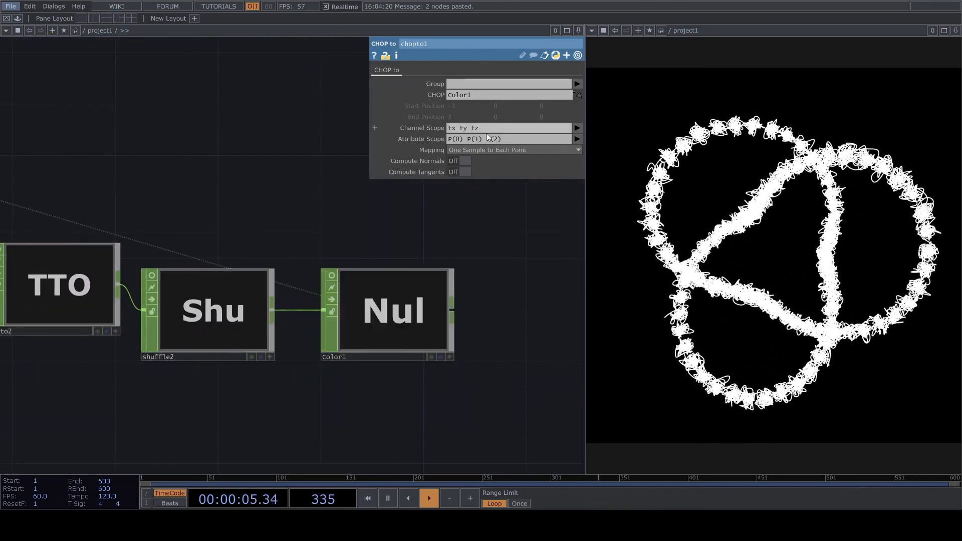
- Replace the Channel Scope of chopto1 with the channels r g b
{"action": "left_click_drag", "start_coordinate": [386, 188], "coordinate": [564, 273]}
{"action": "scroll", "coordinate": [469, 221], "scroll_direction": "down", "scroll_amount": 4}
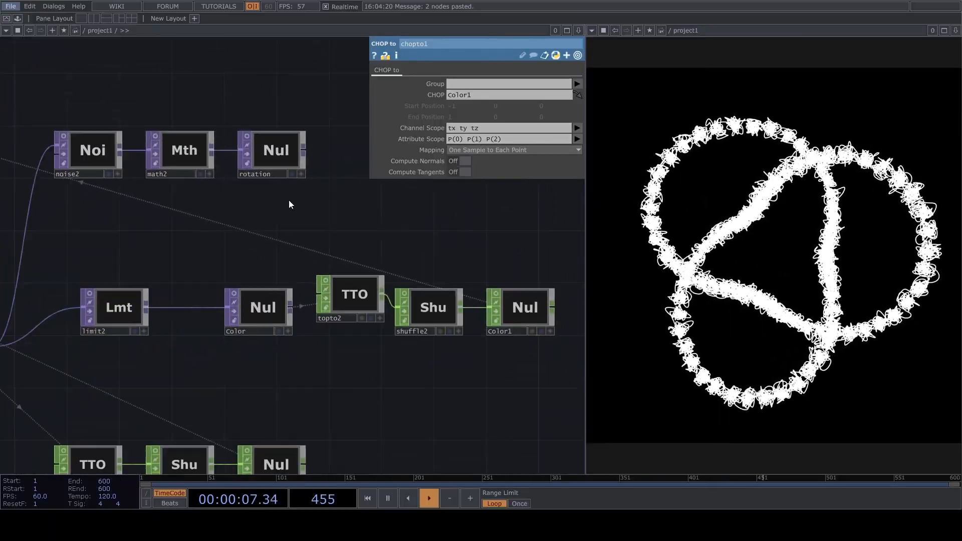
{"action": "left_click_drag", "start_coordinate": [316, 263], "coordinate": [383, 274]}
{"action": "scroll", "coordinate": [444, 257], "scroll_direction": "up", "scroll_amount": 3}
{"action": "left_click_drag", "start_coordinate": [443, 257], "coordinate": [182, 254]}
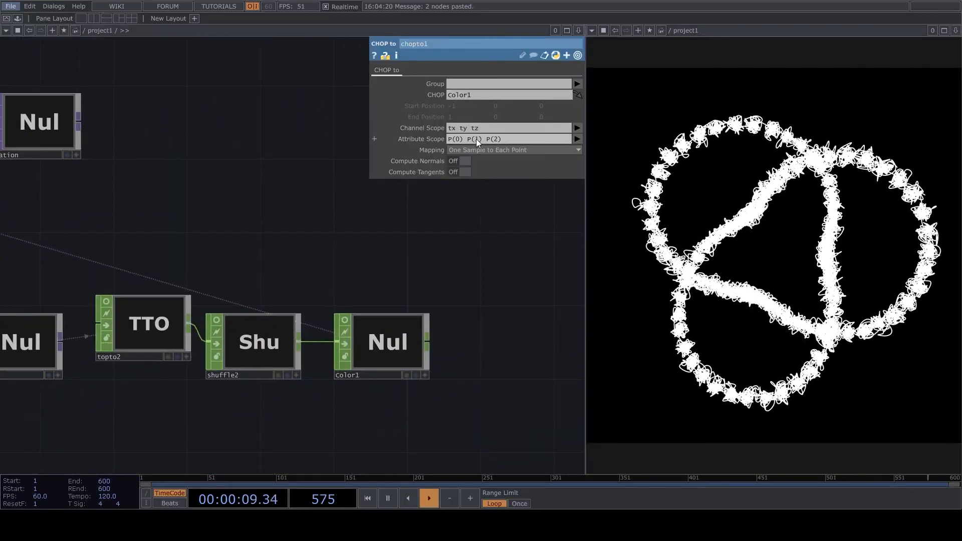
{"action": "left_click", "coordinate": [486, 127]}
{"action": "key", "text": "BackSpace"}
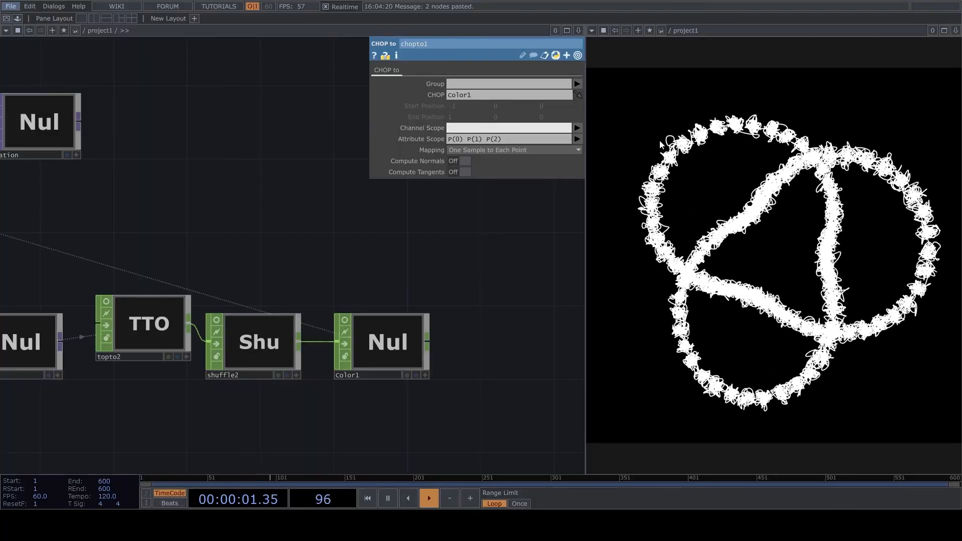
{"action": "left_click", "coordinate": [578, 128]}
{"action": "left_click", "coordinate": [577, 139]}
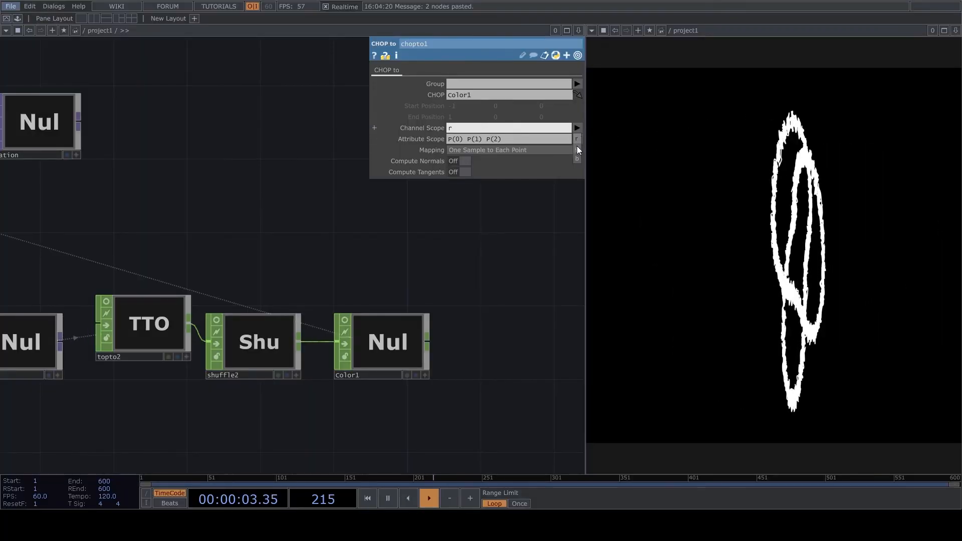
{"action": "left_click", "coordinate": [577, 149]}
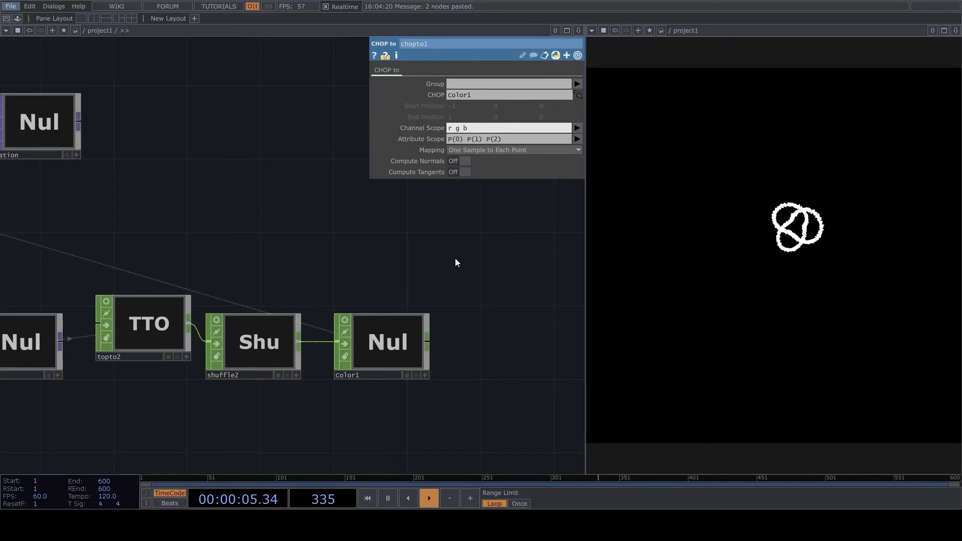
- Replace the Attribute Scope of chopto1 with the point color components Cd(0) Cd(1) Cd(2)
{"action": "left_click", "coordinate": [535, 139]}
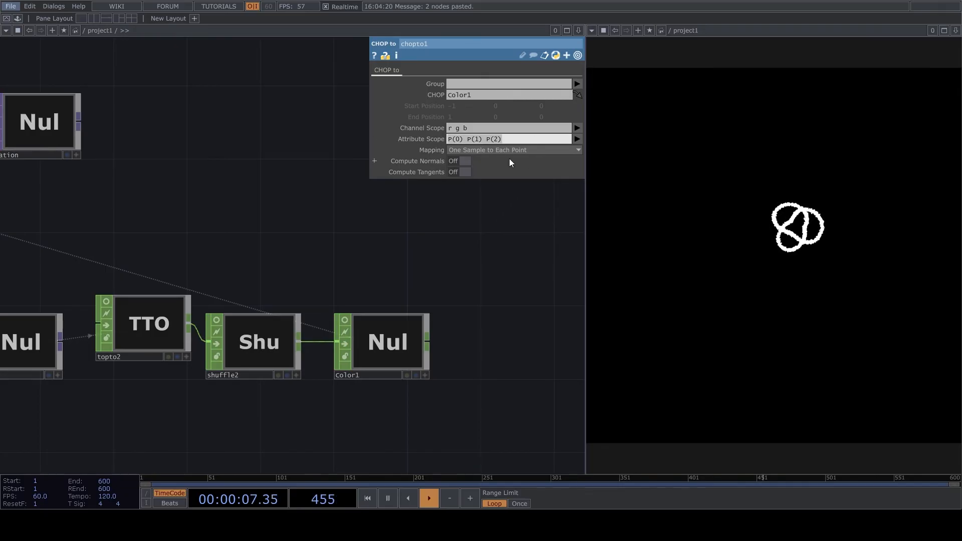
{"action": "key", "text": "BackSpace"}
{"action": "left_click", "coordinate": [577, 139]}
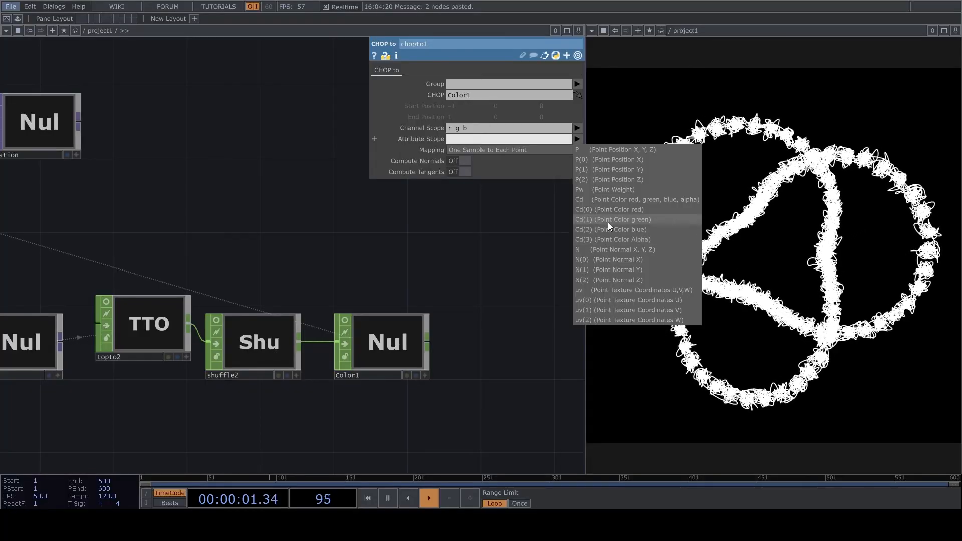
{"action": "left_click", "coordinate": [614, 212]}
{"action": "left_click", "coordinate": [577, 140]}
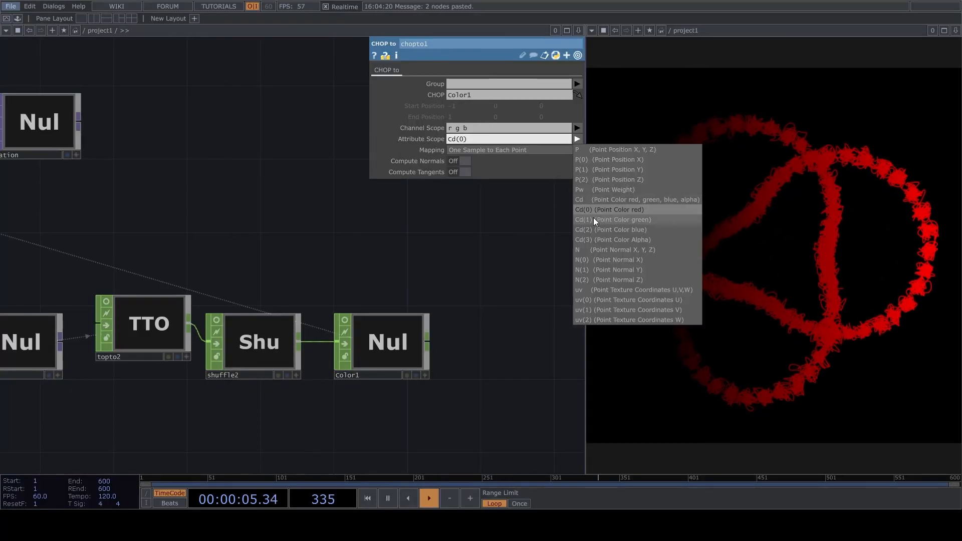
{"action": "left_click", "coordinate": [594, 219]}
{"action": "left_click", "coordinate": [577, 139]}
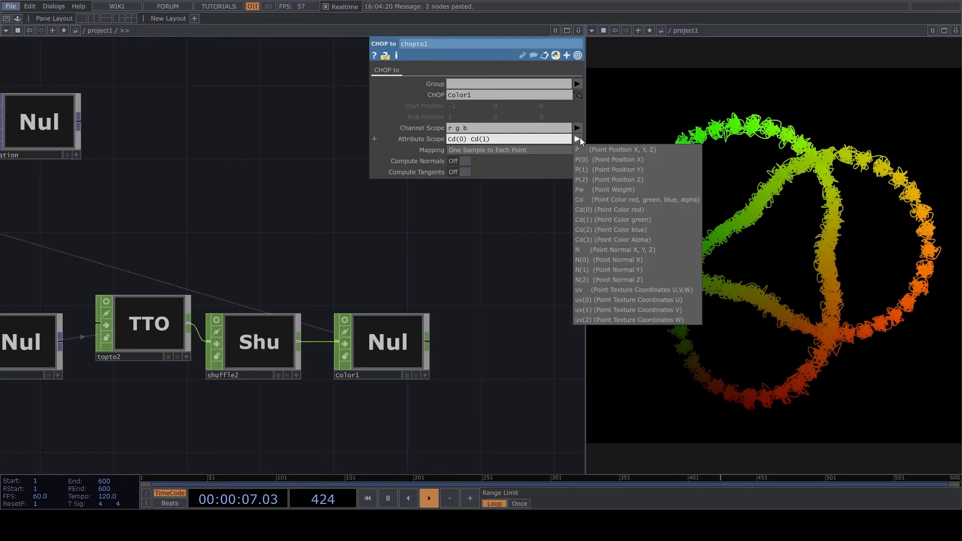
{"action": "left_click", "coordinate": [627, 229]}
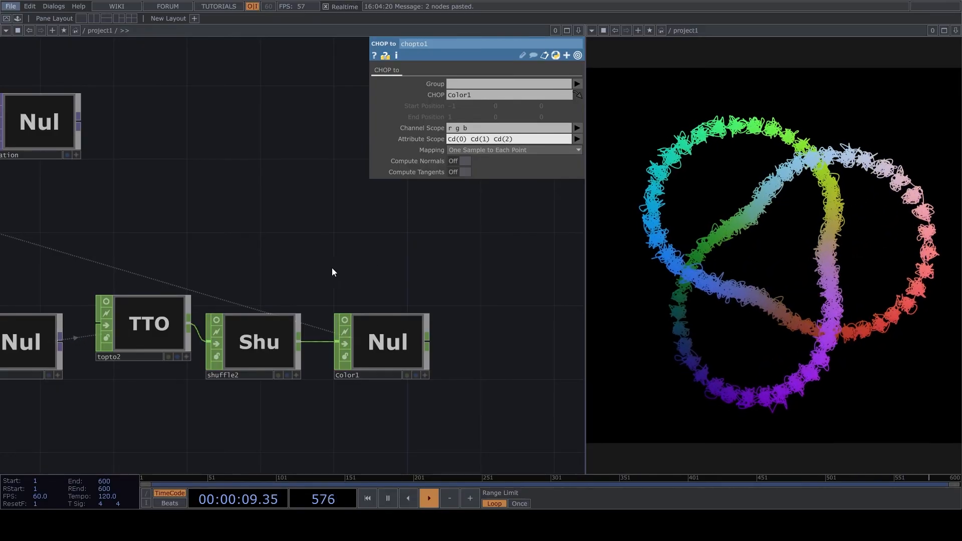
- Spread out the Color, topto2, shuffle2 and Color1 nodes to widen the gap after limit2
{"action": "scroll", "coordinate": [381, 306], "scroll_direction": "down", "scroll_amount": 6}
{"action": "scroll", "coordinate": [378, 321], "scroll_direction": "up", "scroll_amount": 2}
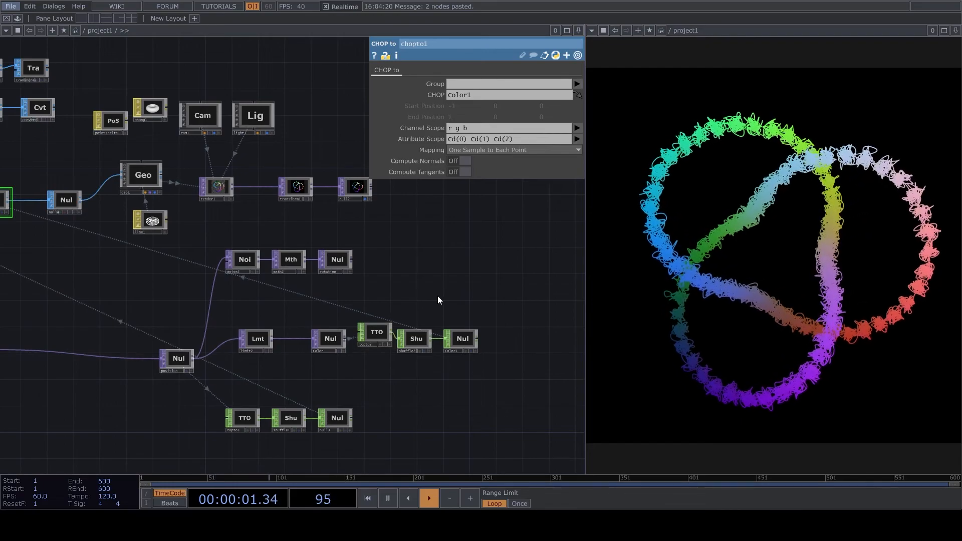
{"action": "scroll", "coordinate": [397, 257], "scroll_direction": "up", "scroll_amount": 3}
{"action": "scroll", "coordinate": [307, 272], "scroll_direction": "down", "scroll_amount": 3}
{"action": "scroll", "coordinate": [308, 276], "scroll_direction": "up", "scroll_amount": 1}
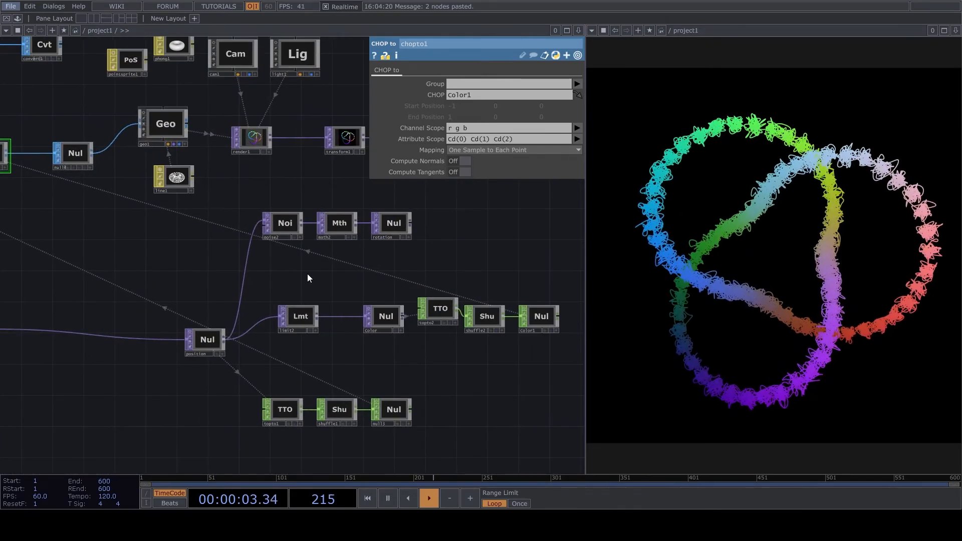
{"action": "left_click_drag", "start_coordinate": [421, 271], "coordinate": [343, 261]}
{"action": "scroll", "coordinate": [356, 340], "scroll_direction": "up", "scroll_amount": 2}
{"action": "left_click_drag", "start_coordinate": [340, 344], "coordinate": [493, 272]}
{"action": "left_click_drag", "start_coordinate": [362, 289], "coordinate": [439, 322]}
{"action": "left_click_drag", "start_coordinate": [289, 295], "coordinate": [333, 295]}
{"action": "left_click_drag", "start_coordinate": [127, 285], "coordinate": [219, 292]}
{"action": "scroll", "coordinate": [222, 287], "scroll_direction": "up", "scroll_amount": 4}
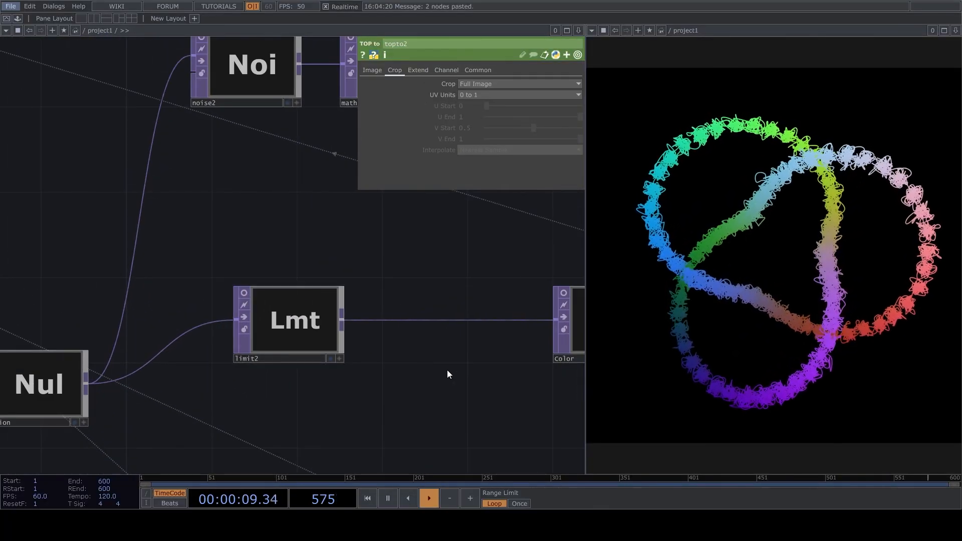
- Select the Color, topto2, shuffle2 and Color1 nodes and shift them together farther from limit2
{"action": "scroll", "coordinate": [477, 355], "scroll_direction": "down", "scroll_amount": 5}
{"action": "scroll", "coordinate": [391, 286], "scroll_direction": "up", "scroll_amount": 3}
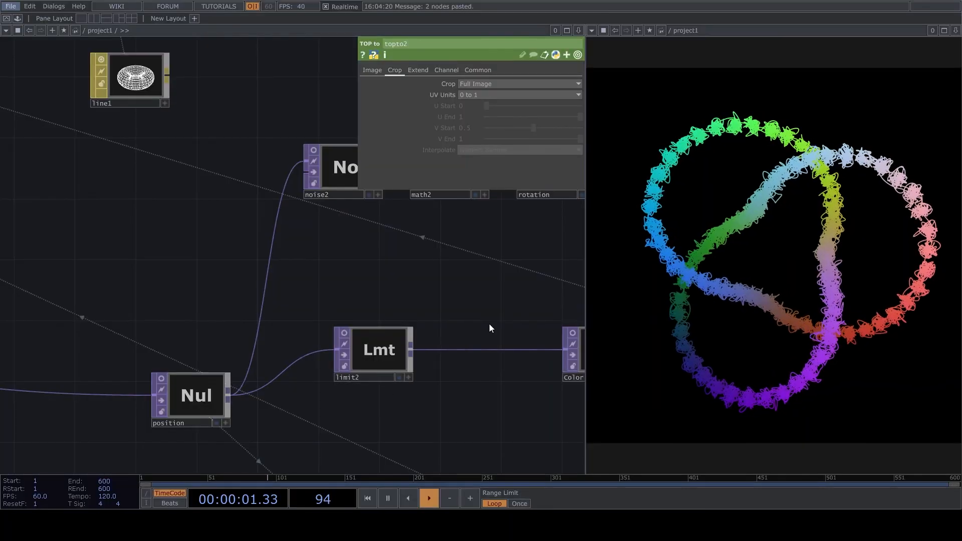
{"action": "scroll", "coordinate": [232, 387], "scroll_direction": "down", "scroll_amount": 5}
{"action": "left_click_drag", "start_coordinate": [283, 374], "coordinate": [485, 296]}
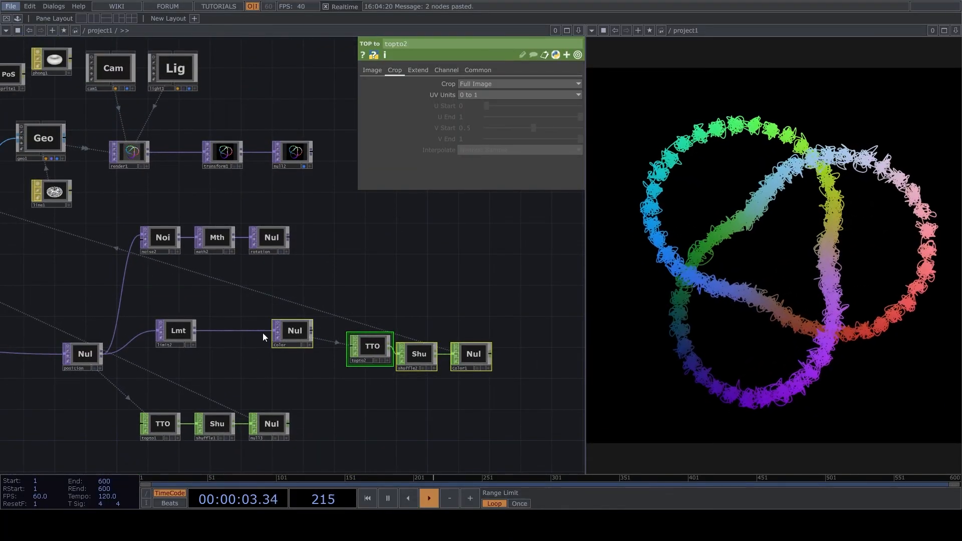
{"action": "left_click_drag", "start_coordinate": [259, 338], "coordinate": [337, 348]}
{"action": "scroll", "coordinate": [215, 325], "scroll_direction": "up", "scroll_amount": 5}
- Turn on limit2's viewer, insert a Noise TOP between limit2 and Color, and connect limit2 to its second input as well
{"action": "left_click", "coordinate": [206, 298]}
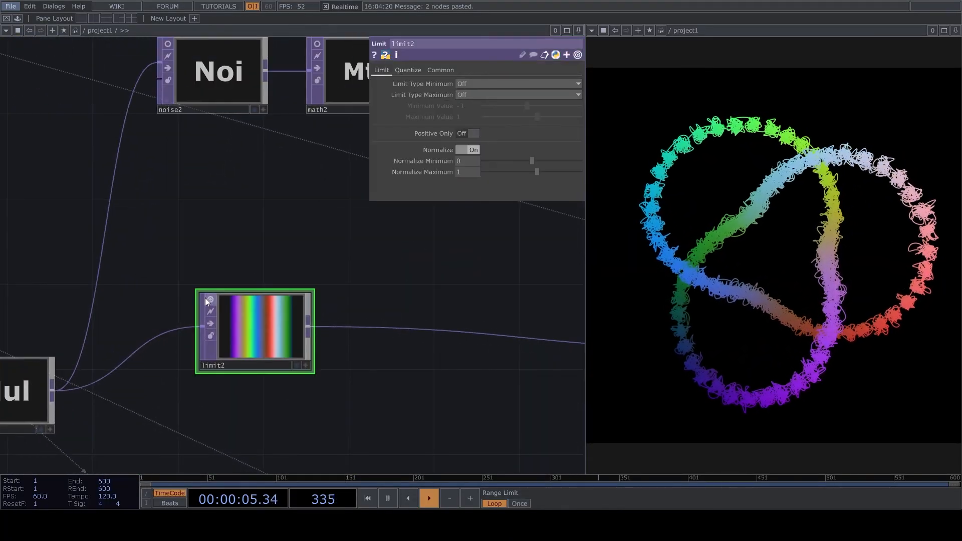
{"action": "right_click", "coordinate": [385, 328]}
{"action": "key", "text": "Escape"}
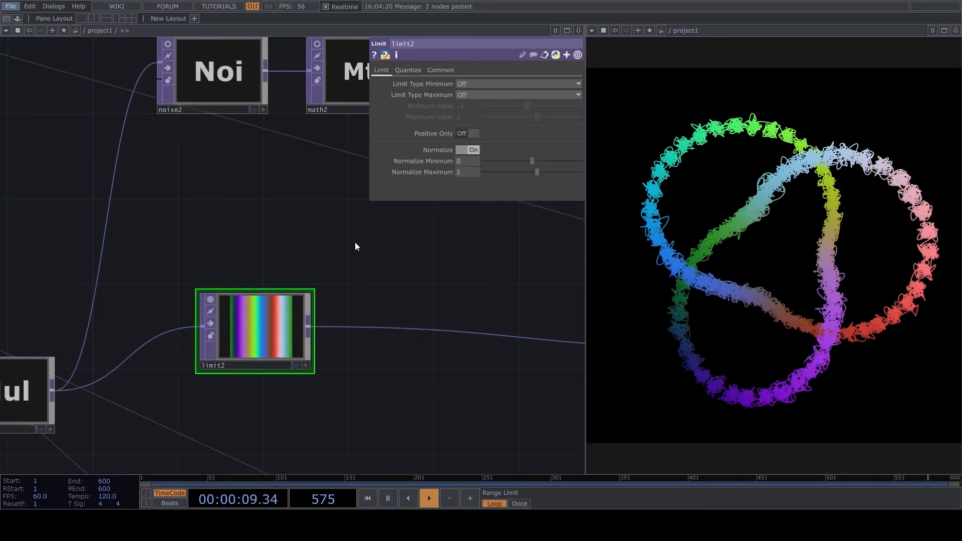
{"action": "left_click", "coordinate": [421, 310]}
{"action": "scroll", "coordinate": [429, 280], "scroll_direction": "up", "scroll_amount": 2}
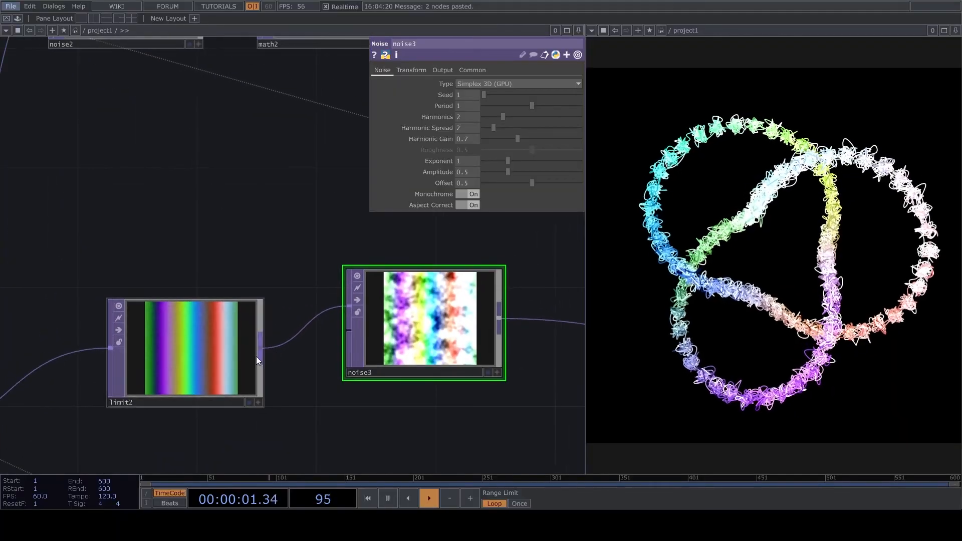
{"action": "left_click_drag", "start_coordinate": [258, 350], "coordinate": [349, 332]}
{"action": "scroll", "coordinate": [409, 319], "scroll_direction": "up", "scroll_amount": 2}
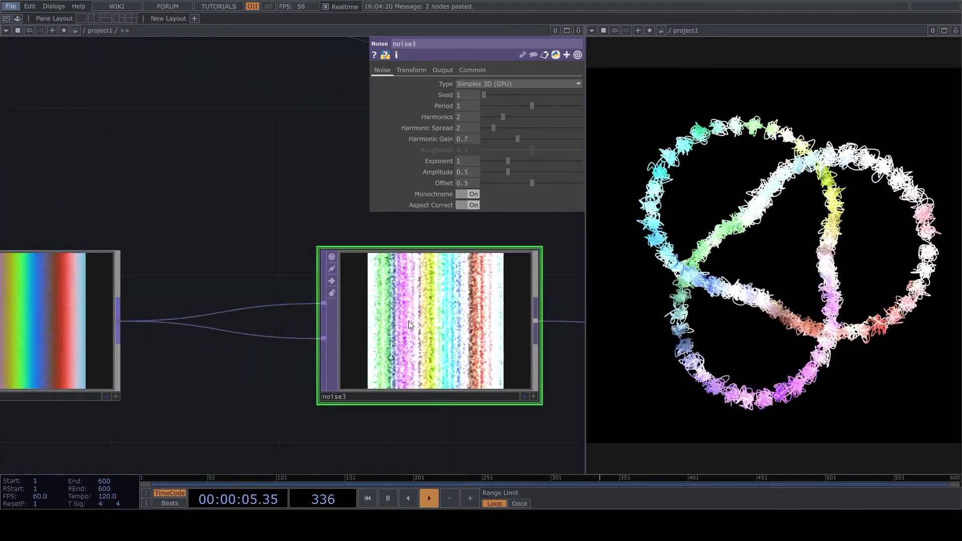
- Set the RGB output of noise3 to Noise
{"action": "left_click", "coordinate": [444, 70]}
{"action": "left_click", "coordinate": [490, 85]}
{"action": "left_click", "coordinate": [480, 95]}
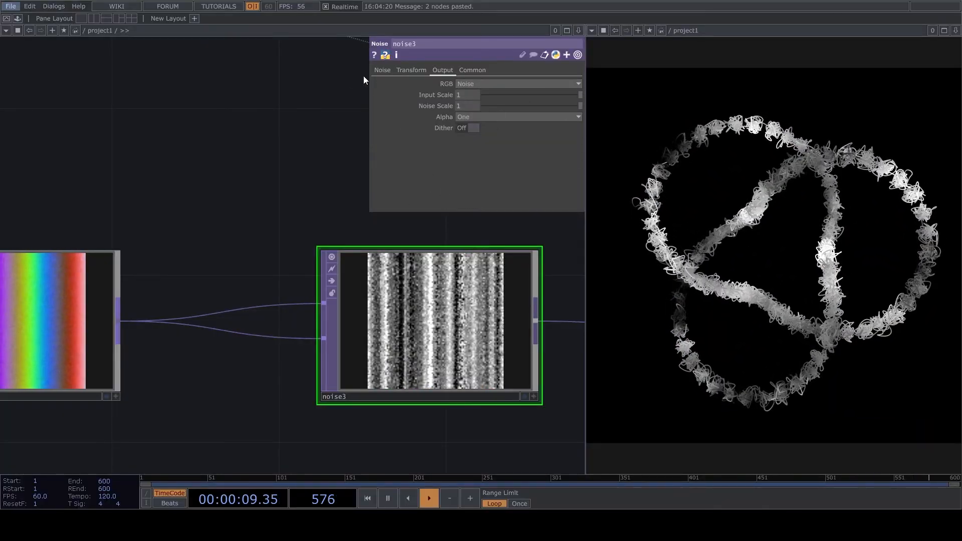
- Turn off Monochrome on noise3 and set its Period to 13.2
{"action": "left_click", "coordinate": [383, 70]}
{"action": "left_click", "coordinate": [462, 194]}
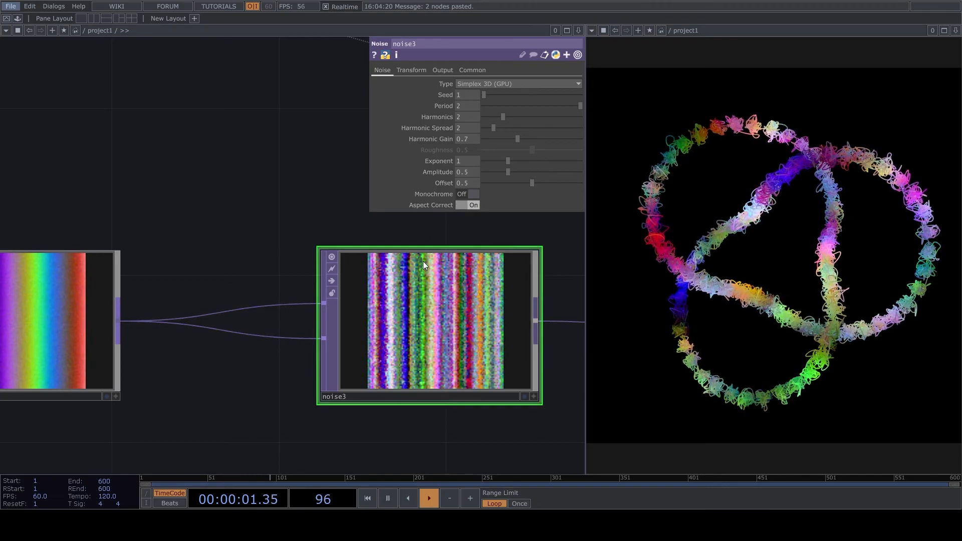
{"action": "mouse_move", "coordinate": [470, 106]}
{"action": "middle_mouse_down"}
{"action": "mouse_move", "coordinate": [487, 93]}
{"action": "mouse_move", "coordinate": [471, 93]}
{"action": "middle_mouse_up"}
{"action": "middle_click_drag", "start_coordinate": [471, 92], "coordinate": [507, 91]}
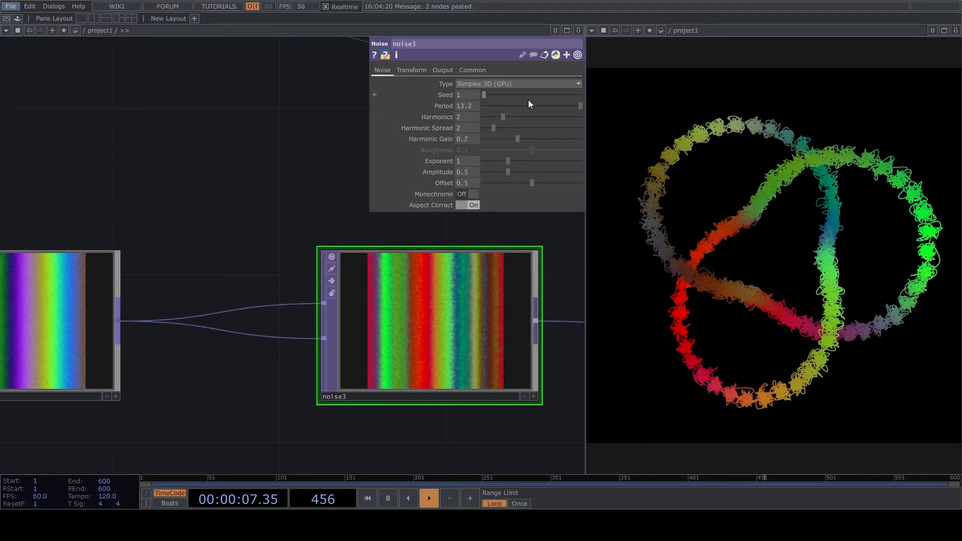
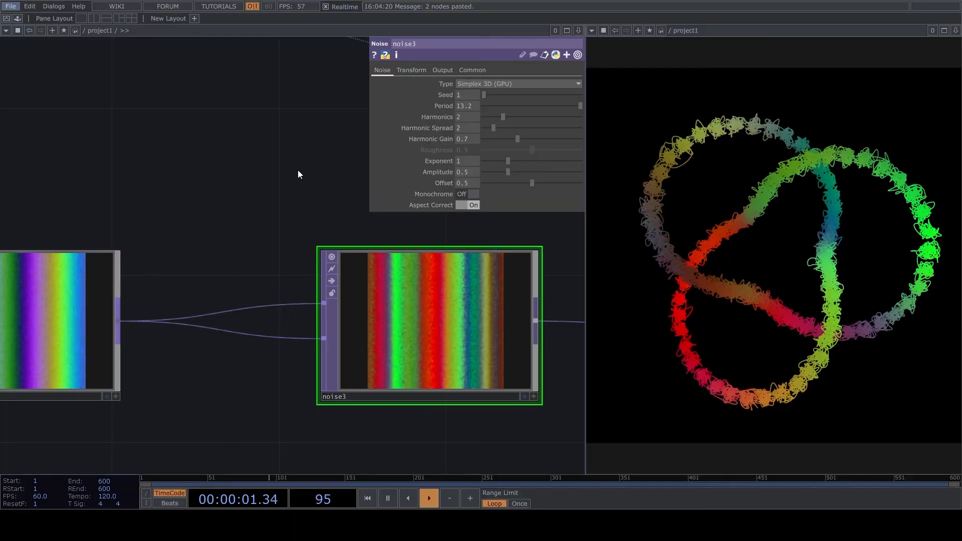
- Pause the timeline to examine how limit2 feeds both inputs of noise3, and resume playback
{"action": "key", "text": "space"}
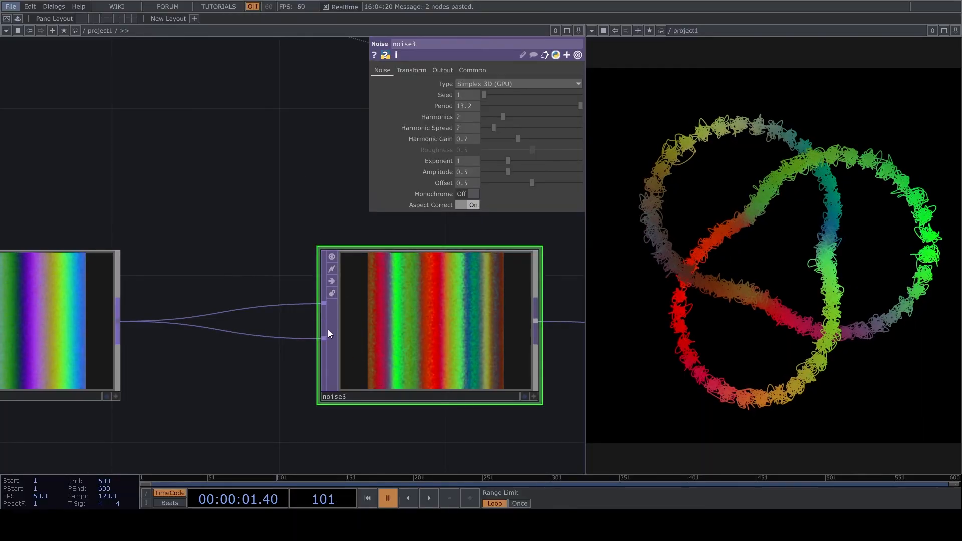
{"action": "scroll", "coordinate": [296, 369], "scroll_direction": "down", "scroll_amount": 5}
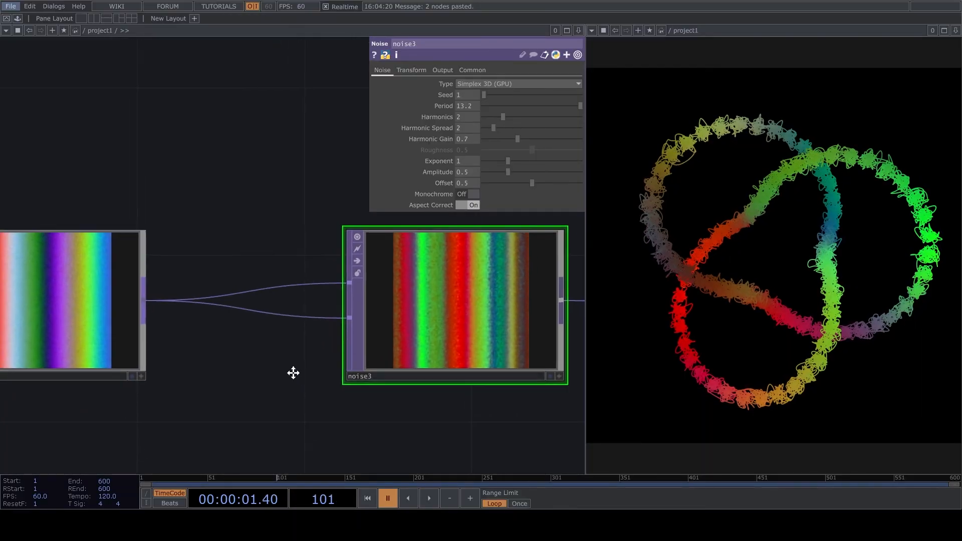
{"action": "scroll", "coordinate": [286, 369], "scroll_direction": "up", "scroll_amount": 4}
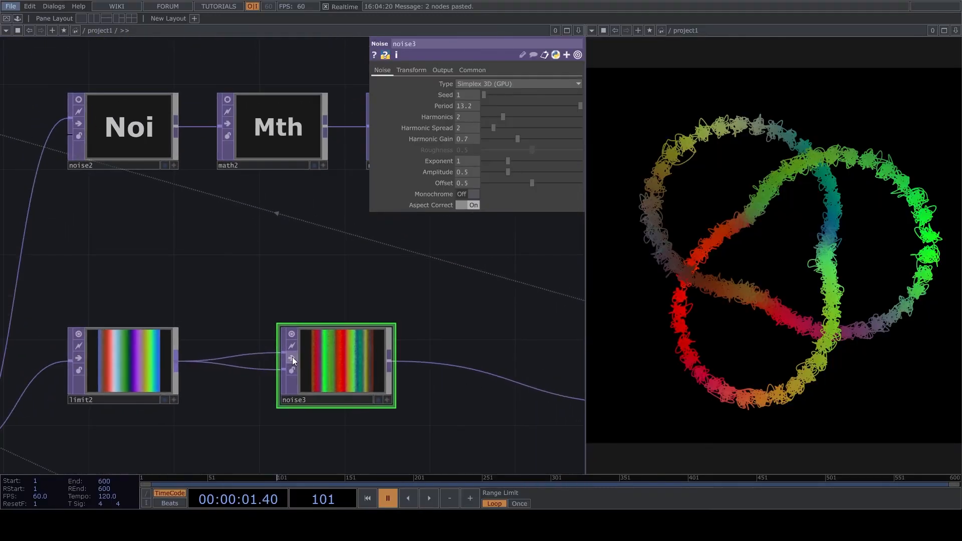
{"action": "scroll", "coordinate": [278, 371], "scroll_direction": "up", "scroll_amount": 3}
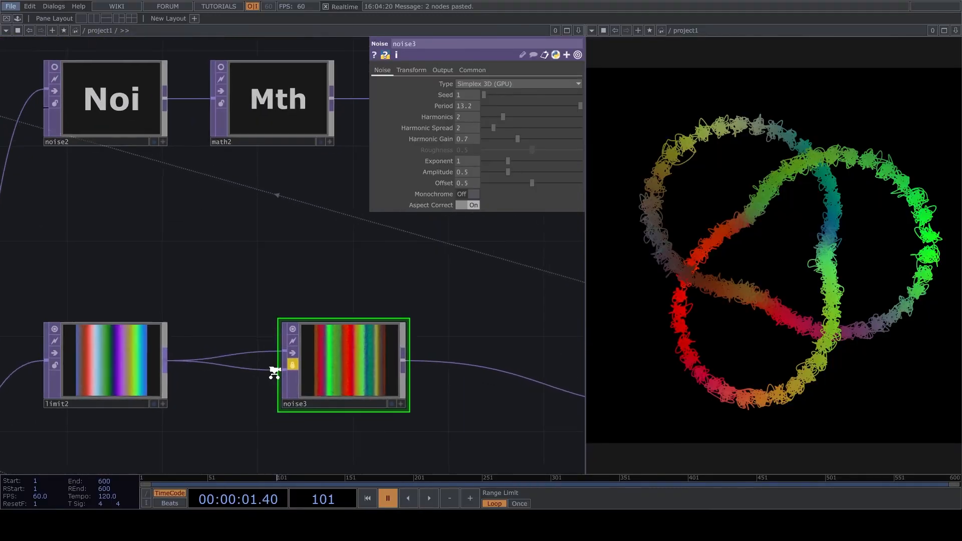
{"action": "key", "text": "space"}
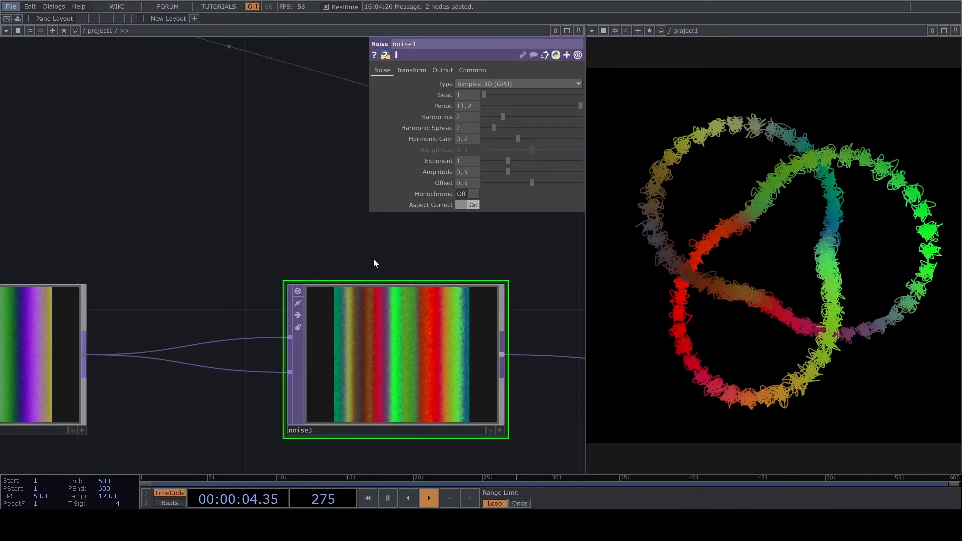
- Set the Seed of noise3 to 2384 and leave the timeline playing
{"action": "key", "text": "space"}
{"action": "scroll", "coordinate": [304, 268], "scroll_direction": "down", "scroll_amount": 2}
{"action": "scroll", "coordinate": [301, 265], "scroll_direction": "up", "scroll_amount": 1}
{"action": "left_click_drag", "start_coordinate": [487, 93], "coordinate": [508, 106]}
{"action": "key", "text": "space"}
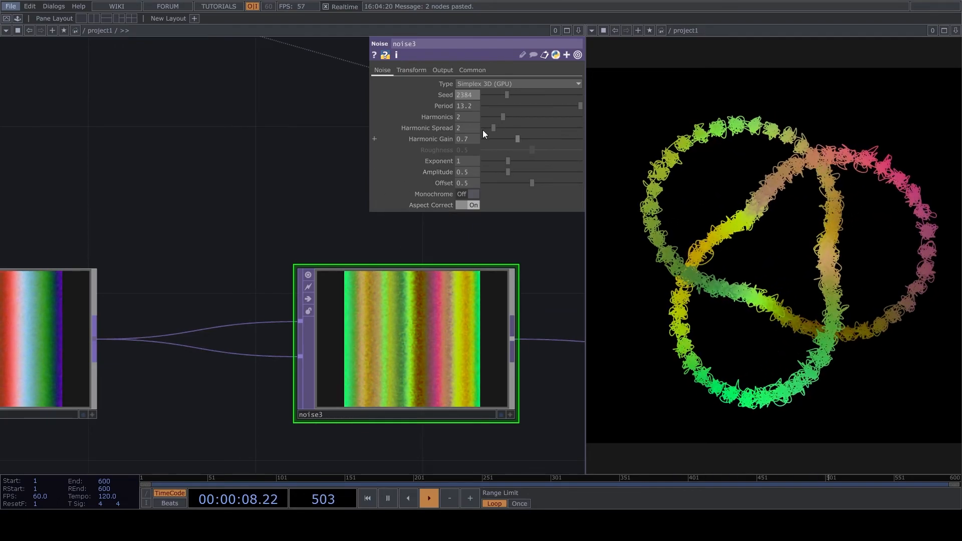
- Set the X Translate of noise3 to 0.8
{"action": "left_click", "coordinate": [416, 71]}
{"action": "middle_click_drag", "start_coordinate": [487, 106], "coordinate": [489, 91]}
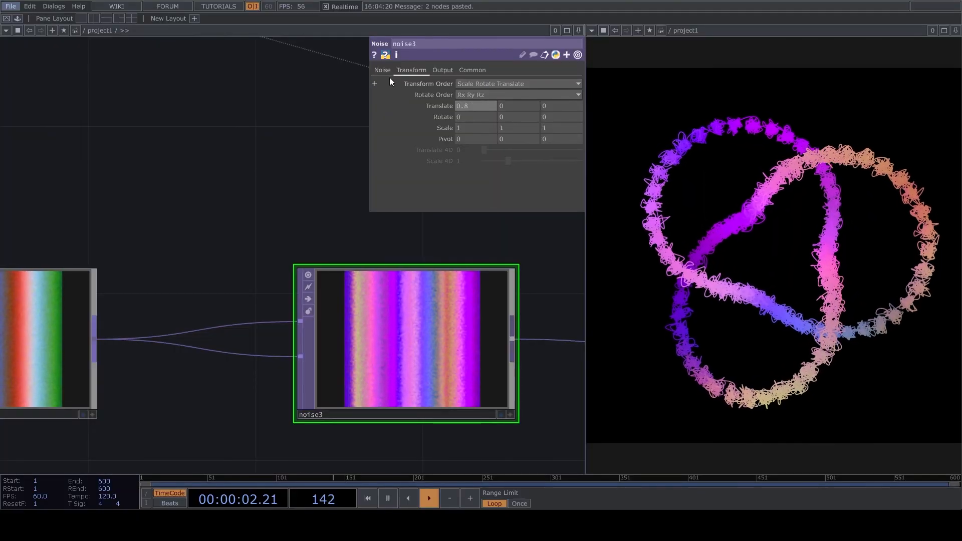
{"action": "left_click", "coordinate": [390, 69]}
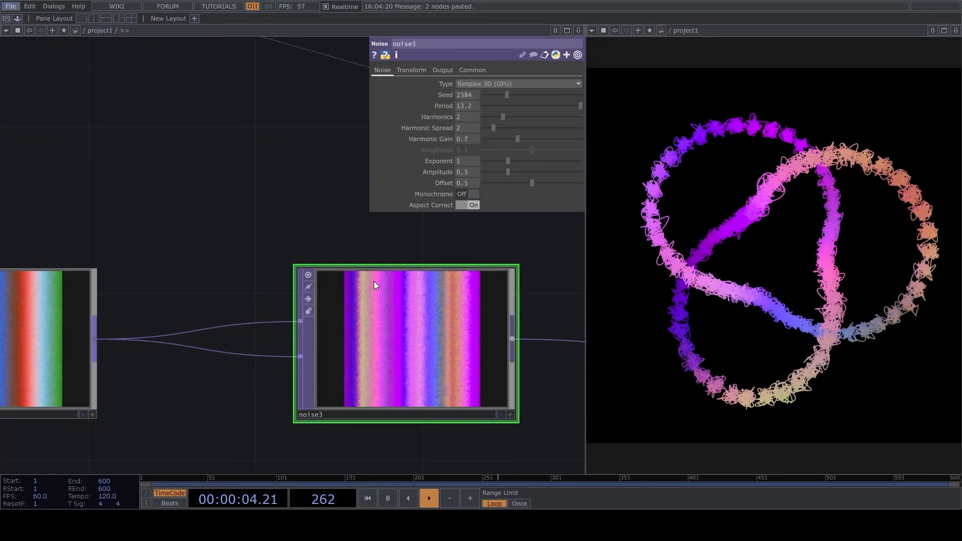
- Lock noise3 and turn off the viewers of noise3 and limit2
{"action": "left_click", "coordinate": [308, 311]}
{"action": "left_click", "coordinate": [309, 275]}
{"action": "scroll", "coordinate": [250, 293], "scroll_direction": "down", "scroll_amount": 2}
{"action": "left_click_drag", "start_coordinate": [164, 261], "coordinate": [277, 240]}
{"action": "scroll", "coordinate": [137, 262], "scroll_direction": "up", "scroll_amount": 2}
{"action": "left_click", "coordinate": [113, 257]}
{"action": "scroll", "coordinate": [393, 243], "scroll_direction": "down", "scroll_amount": 4}
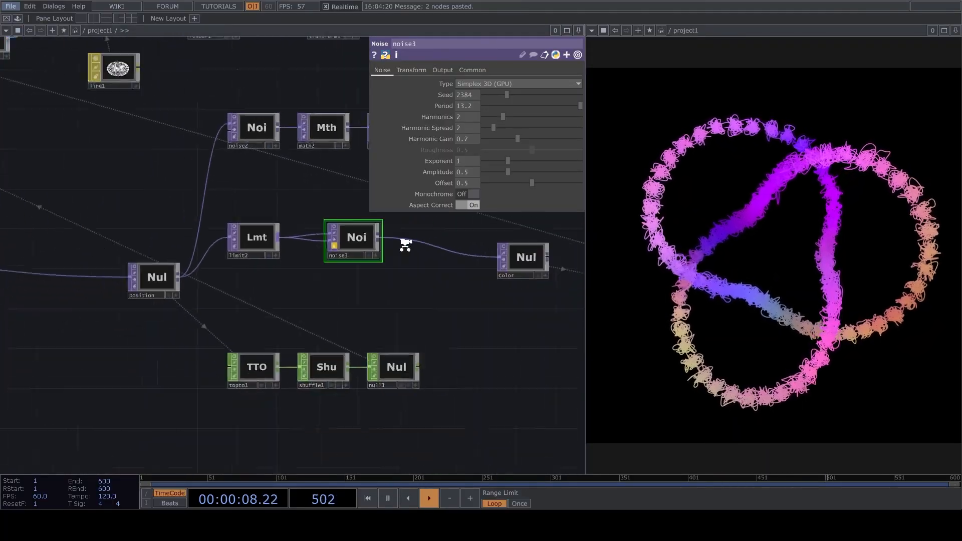
- Paste another Noise TOP, wire it between noise1 and the position Null, and place it in line with them
{"action": "scroll", "coordinate": [388, 278], "scroll_direction": "up", "scroll_amount": 4}
{"action": "left_click_drag", "start_coordinate": [395, 360], "coordinate": [413, 338]}
{"action": "scroll", "coordinate": [410, 341], "scroll_direction": "down", "scroll_amount": 3}
{"action": "scroll", "coordinate": [346, 280], "scroll_direction": "up", "scroll_amount": 2}
{"action": "left_click_drag", "start_coordinate": [251, 268], "coordinate": [347, 357]}
{"action": "left_click_drag", "start_coordinate": [266, 224], "coordinate": [435, 160]}
{"action": "left_click_drag", "start_coordinate": [160, 425], "coordinate": [283, 346]}
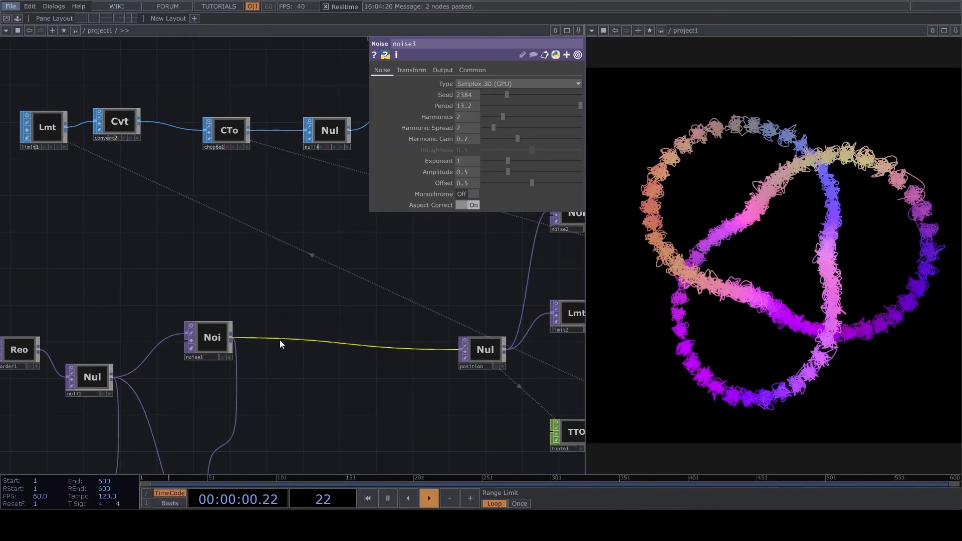
{"action": "key", "text": "ctrl+v"}
{"action": "left_click_drag", "start_coordinate": [221, 335], "coordinate": [279, 389]}
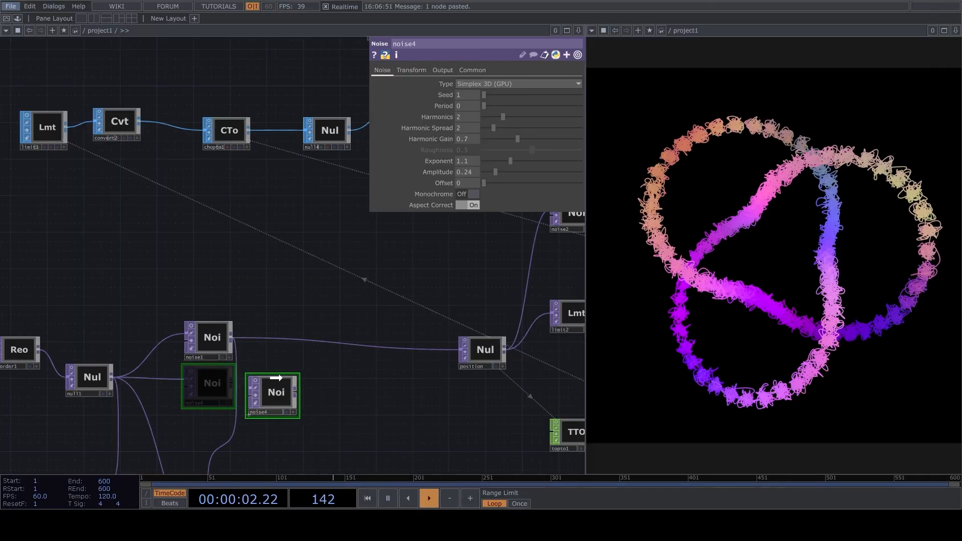
{"action": "left_click_drag", "start_coordinate": [232, 339], "coordinate": [339, 348]}
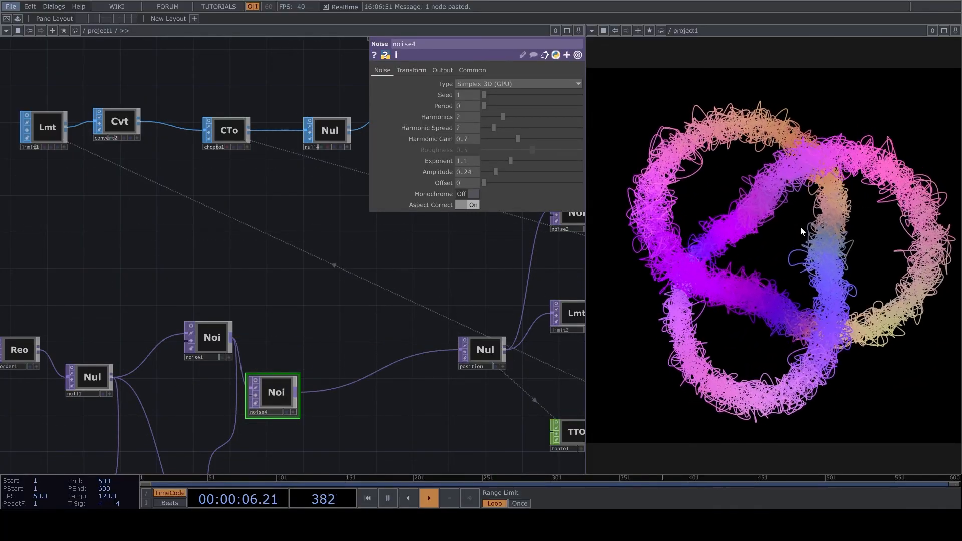
{"action": "left_click_drag", "start_coordinate": [272, 413], "coordinate": [319, 385]}
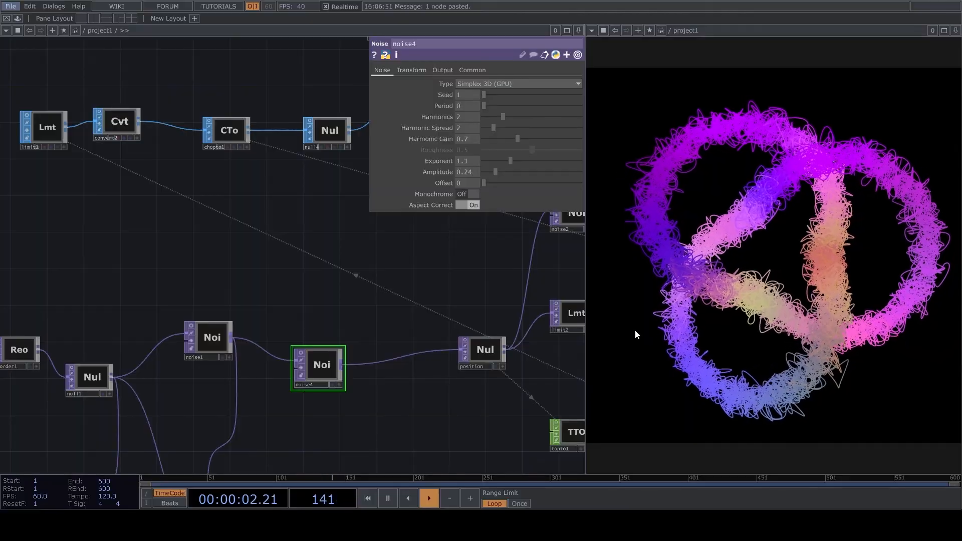
{"action": "scroll", "coordinate": [326, 354], "scroll_direction": "up", "scroll_amount": 2}
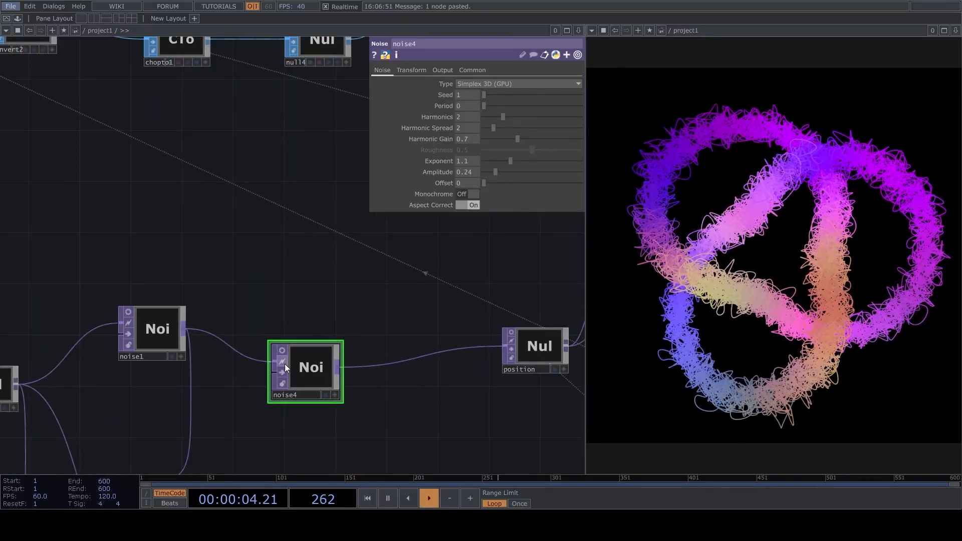
{"action": "left_click_drag", "start_coordinate": [284, 364], "coordinate": [299, 351]}
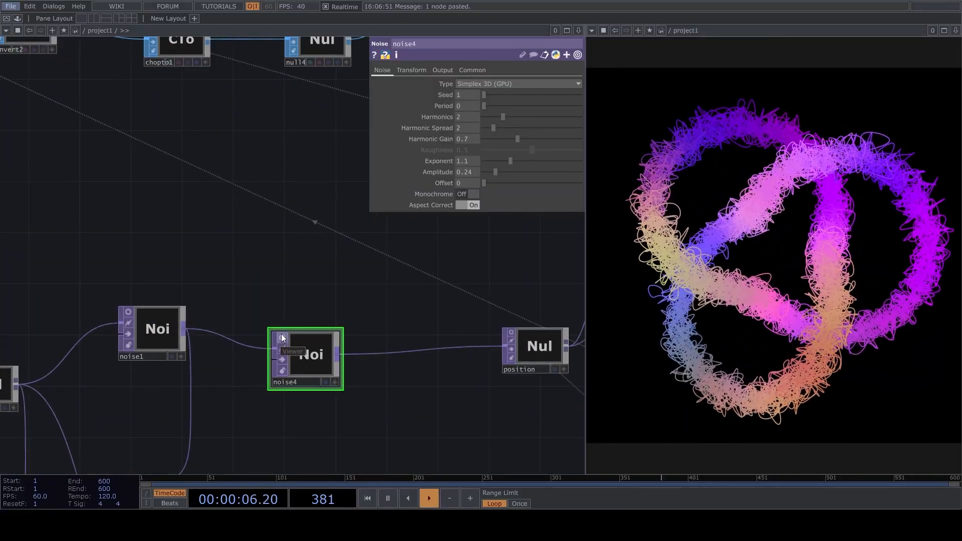
- Set the Period of noise4 to 0.41 and its Amplitude to 0.41
{"action": "left_click", "coordinate": [282, 338]}
{"action": "left_click", "coordinate": [283, 336]}
{"action": "left_click_drag", "start_coordinate": [485, 107], "coordinate": [516, 107]}
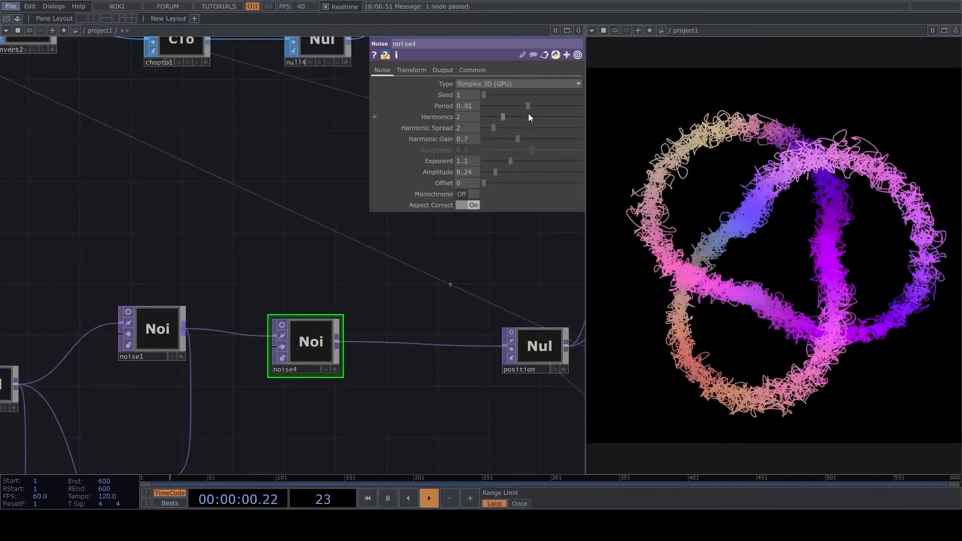
{"action": "left_click_drag", "start_coordinate": [496, 172], "coordinate": [506, 172]}
{"action": "left_click_drag", "start_coordinate": [521, 106], "coordinate": [505, 106]}
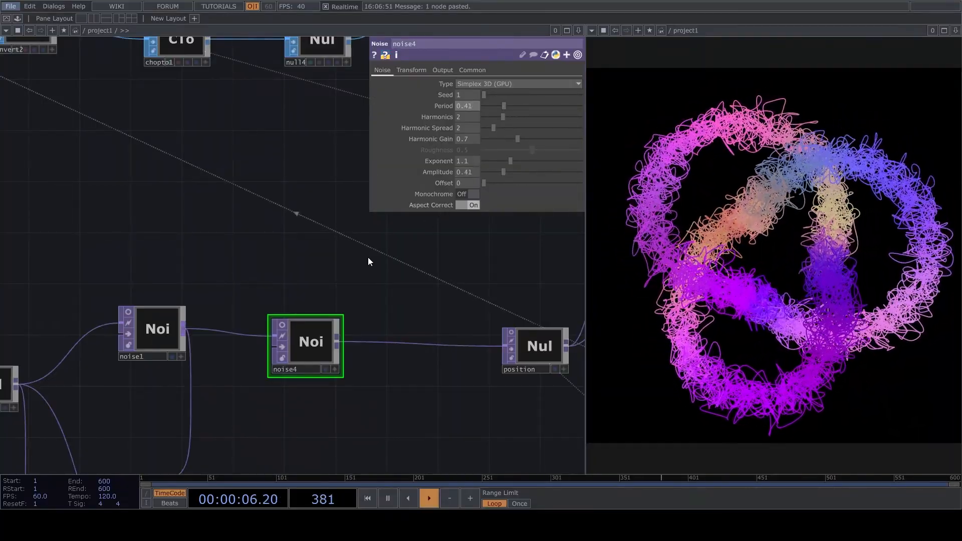
- Move null3 and shuffle1 farther from topto1, aligned in one row, to leave space in the CHOP chain
{"action": "scroll", "coordinate": [353, 266], "scroll_direction": "down", "scroll_amount": 3}
{"action": "left_click_drag", "start_coordinate": [399, 264], "coordinate": [270, 236]}
{"action": "scroll", "coordinate": [325, 209], "scroll_direction": "down", "scroll_amount": 2}
{"action": "scroll", "coordinate": [569, 286], "scroll_direction": "up", "scroll_amount": 2}
{"action": "scroll", "coordinate": [351, 359], "scroll_direction": "up", "scroll_amount": 4}
{"action": "scroll", "coordinate": [416, 416], "scroll_direction": "down", "scroll_amount": 3}
{"action": "left_click_drag", "start_coordinate": [432, 404], "coordinate": [483, 397]}
{"action": "scroll", "coordinate": [322, 381], "scroll_direction": "up", "scroll_amount": 3}
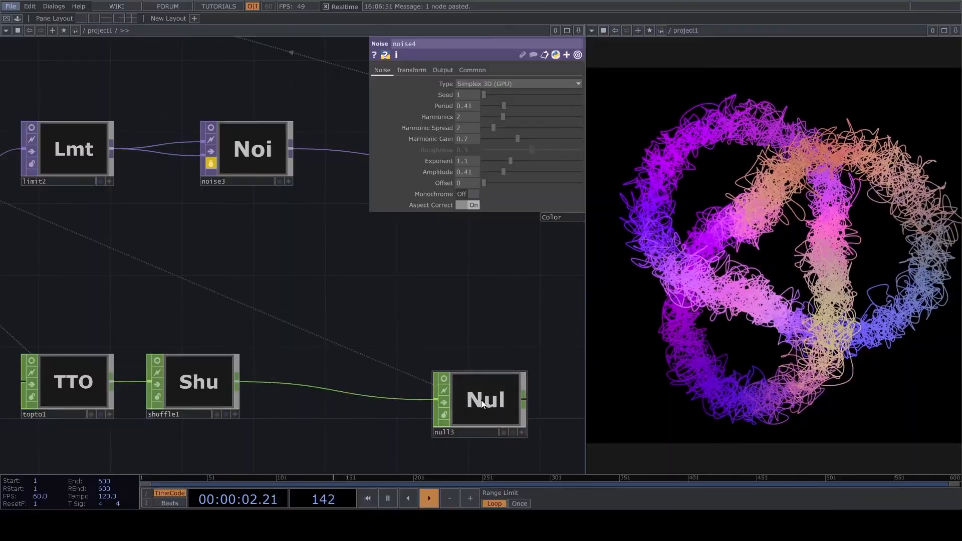
{"action": "left_click_drag", "start_coordinate": [227, 375], "coordinate": [335, 376]}
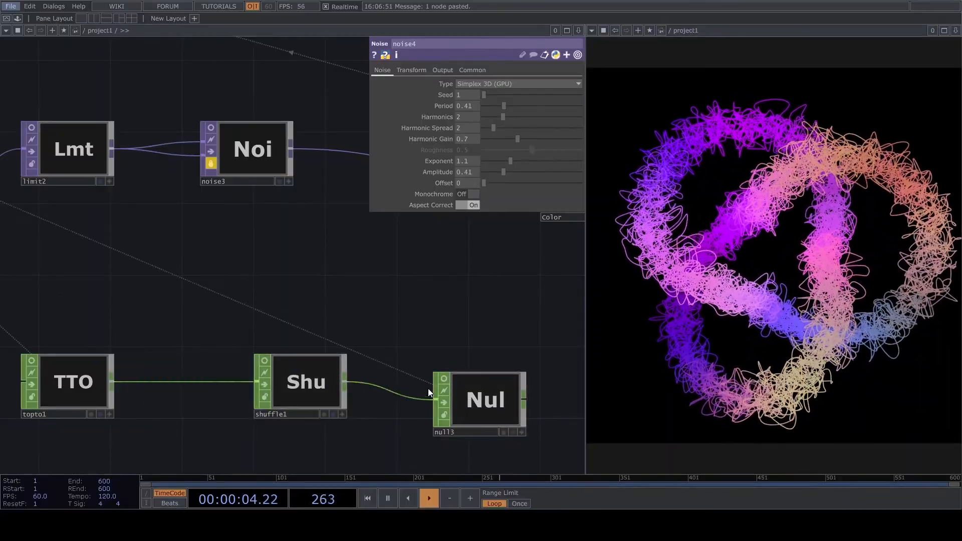
{"action": "left_click_drag", "start_coordinate": [440, 396], "coordinate": [458, 378]}
- Examine the position Null's texture and the channels that topto1 makes from it, leaving both viewers off
{"action": "left_click_drag", "start_coordinate": [224, 321], "coordinate": [356, 306]}
{"action": "left_click_drag", "start_coordinate": [309, 271], "coordinate": [459, 267]}
{"action": "left_click", "coordinate": [135, 188]}
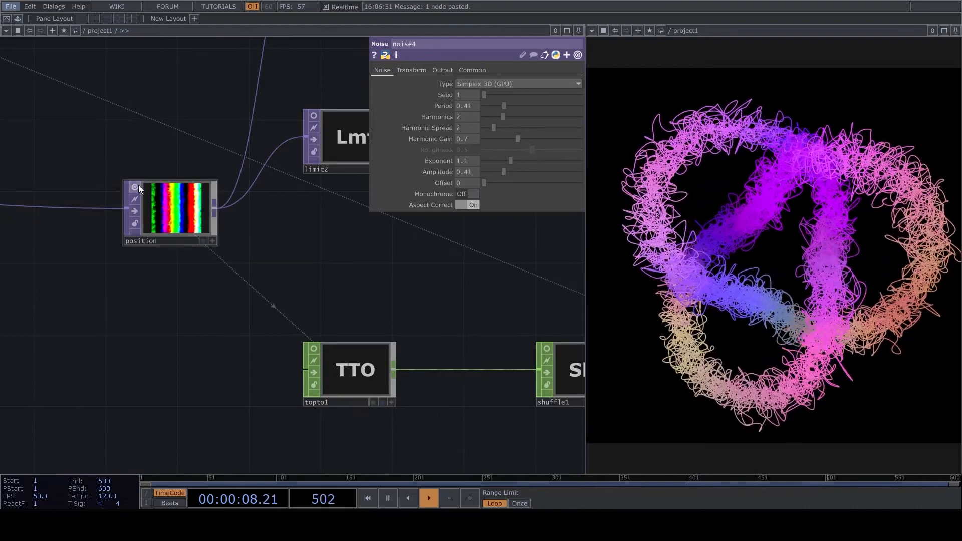
{"action": "left_click", "coordinate": [134, 188]}
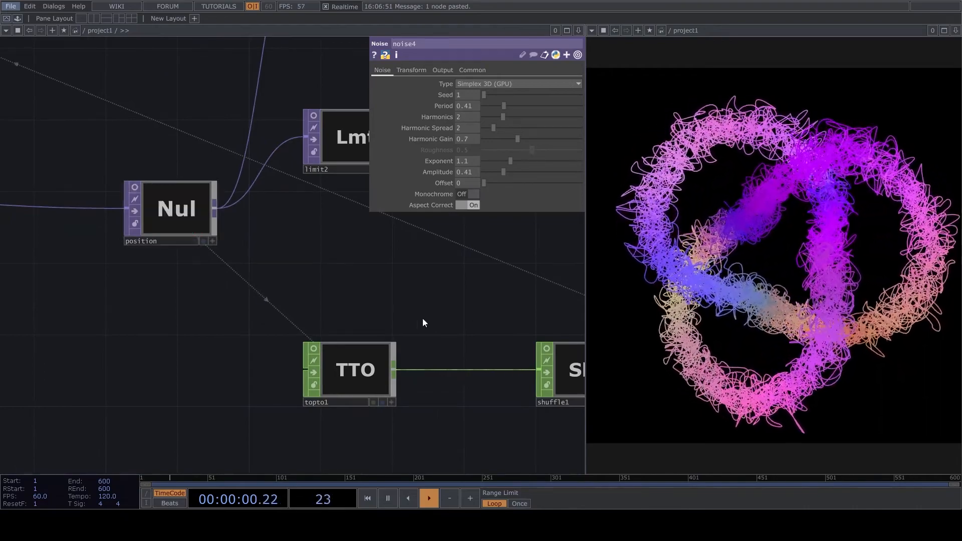
{"action": "scroll", "coordinate": [344, 370], "scroll_direction": "up", "scroll_amount": 4}
{"action": "left_click", "coordinate": [344, 371]}
{"action": "scroll", "coordinate": [344, 371], "scroll_direction": "up", "scroll_amount": 2}
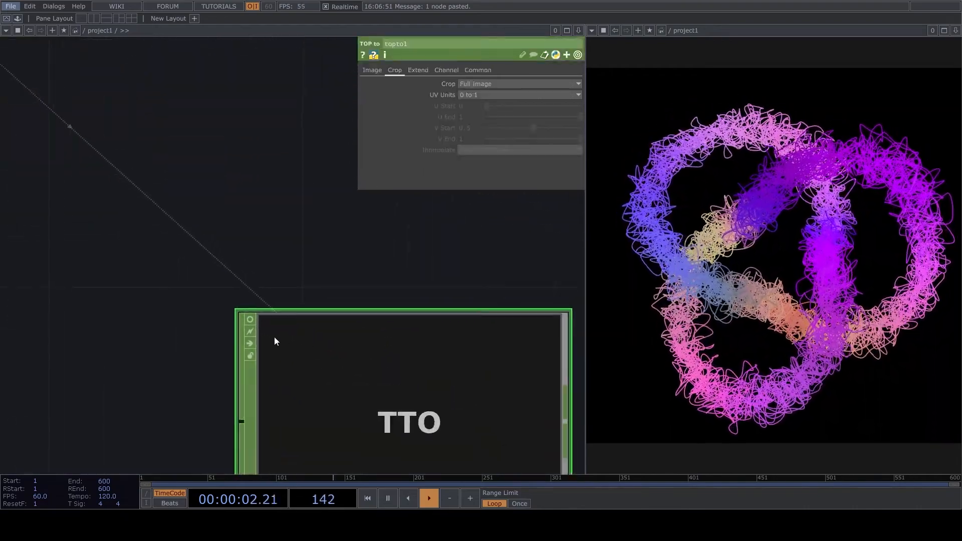
{"action": "left_click", "coordinate": [248, 319]}
{"action": "left_click", "coordinate": [247, 319]}
{"action": "scroll", "coordinate": [248, 319], "scroll_direction": "down", "scroll_amount": 3}
{"action": "left_click_drag", "start_coordinate": [307, 329], "coordinate": [215, 329]}
{"action": "scroll", "coordinate": [156, 316], "scroll_direction": "up", "scroll_amount": 2}
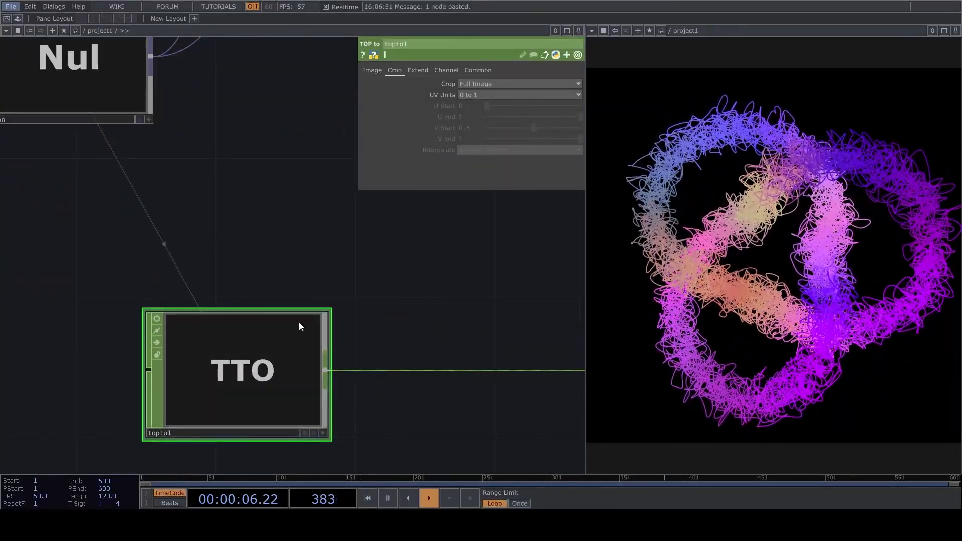
{"action": "left_click", "coordinate": [158, 316]}
{"action": "left_click", "coordinate": [159, 317]}
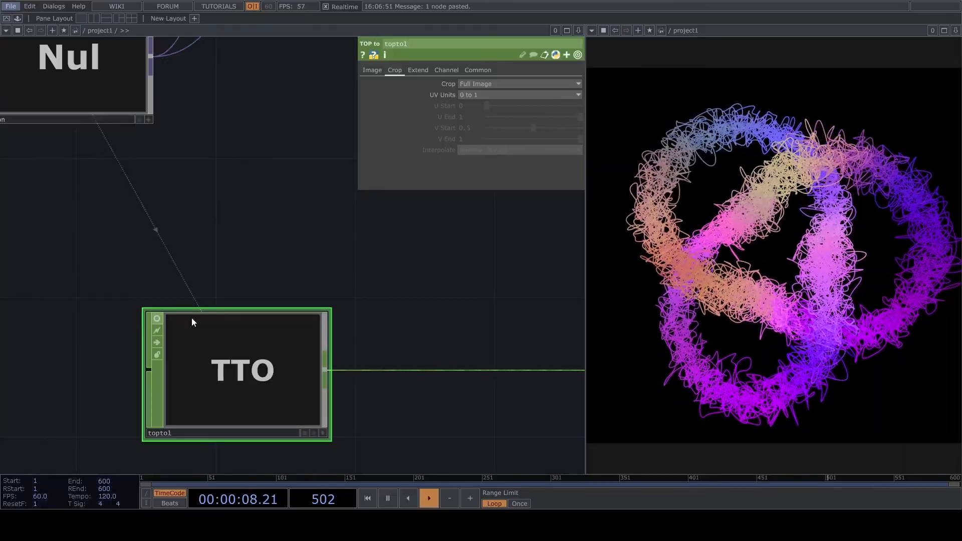
{"action": "right_click", "coordinate": [418, 370]}
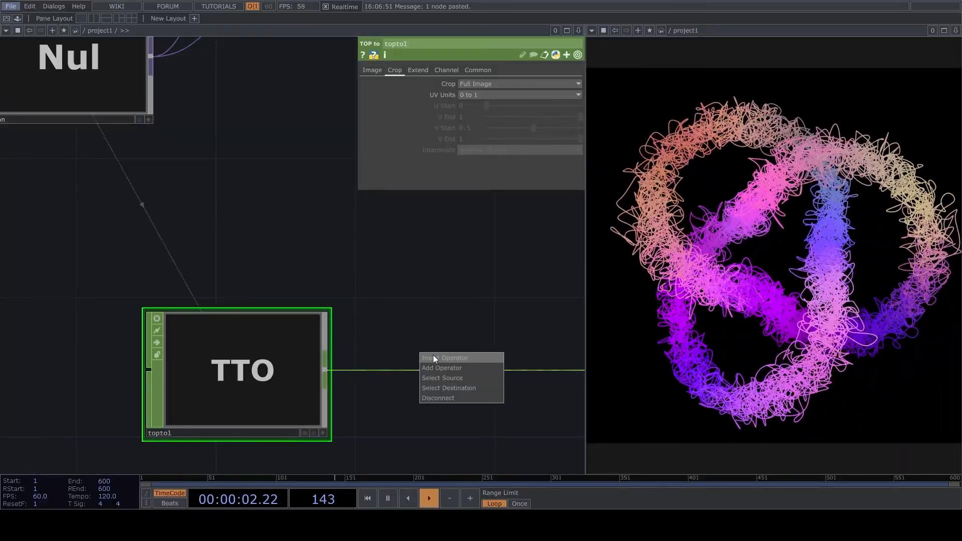
{"action": "left_click", "coordinate": [433, 355]}
{"action": "left_click_drag", "start_coordinate": [433, 368], "coordinate": [478, 342]}
{"action": "key", "text": "ctrl+z"}
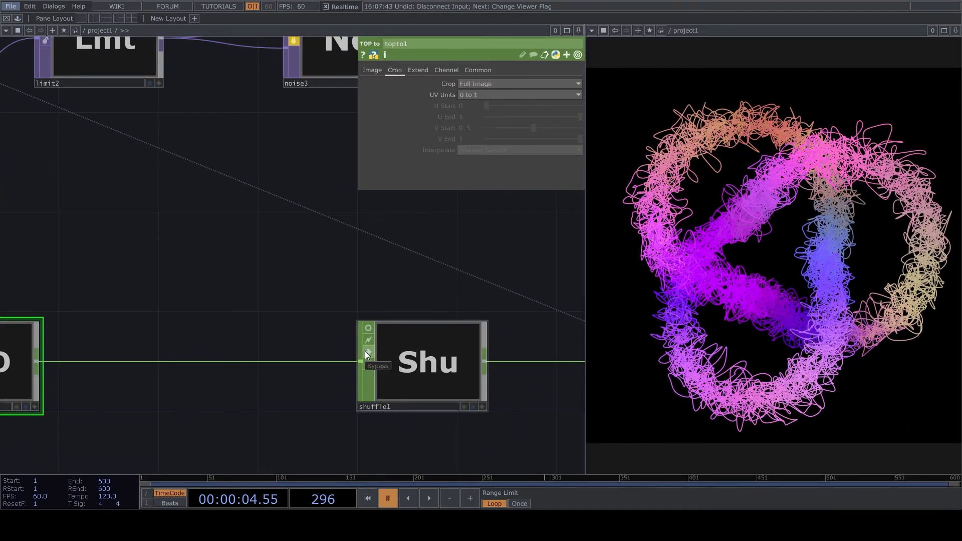
{"action": "left_click", "coordinate": [365, 351]}
{"action": "right_click", "coordinate": [310, 358]}
{"action": "left_click", "coordinate": [274, 360]}
{"action": "right_click", "coordinate": [275, 357]}
{"action": "left_click", "coordinate": [283, 353]}
{"action": "left_click_drag", "start_coordinate": [283, 353], "coordinate": [480, 349]}
{"action": "left_click", "coordinate": [482, 351]}
- Insert a Shuffle CHOP between topto1 and shuffle1 with its Method set to Sequence All Samples Every Nth Channel
{"action": "right_click", "coordinate": [285, 361]}
{"action": "left_click", "coordinate": [297, 351]}
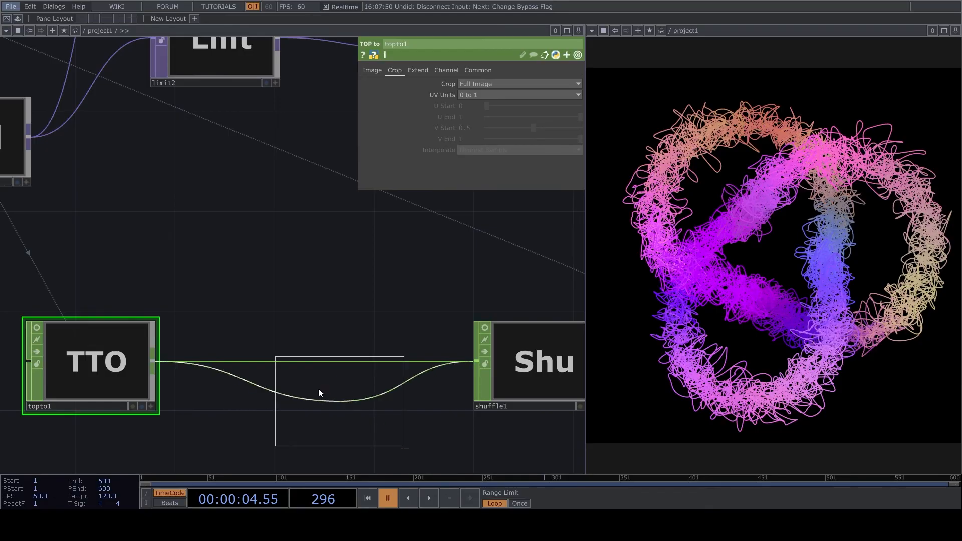
{"action": "left_click", "coordinate": [276, 342]}
{"action": "scroll", "coordinate": [266, 346], "scroll_direction": "up", "scroll_amount": 4}
{"action": "scroll", "coordinate": [292, 360], "scroll_direction": "up", "scroll_amount": 2}
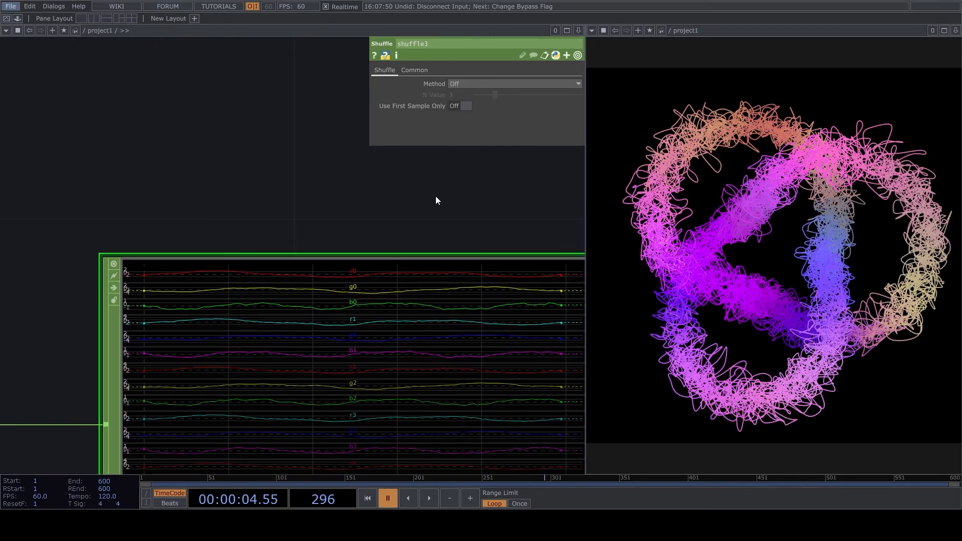
{"action": "left_click", "coordinate": [484, 79]}
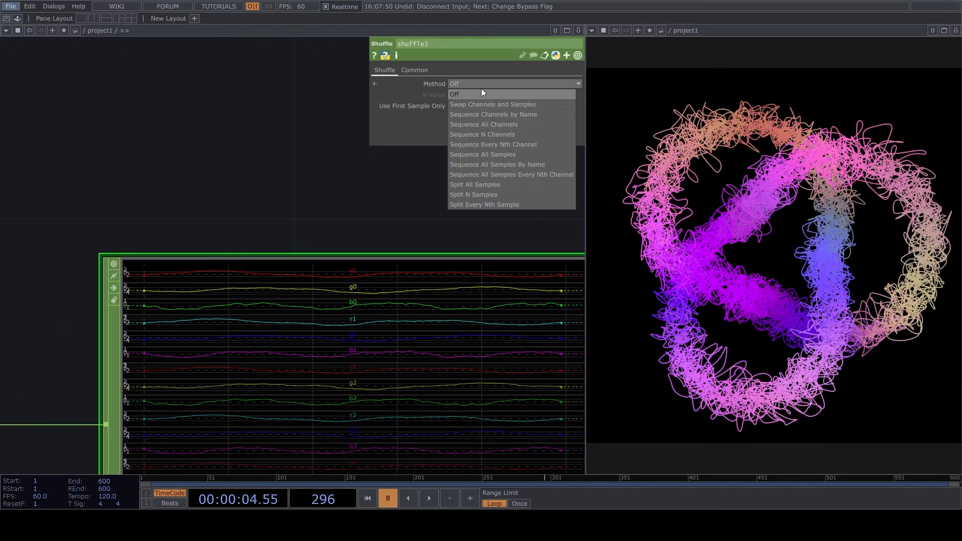
{"action": "left_click", "coordinate": [492, 175]}
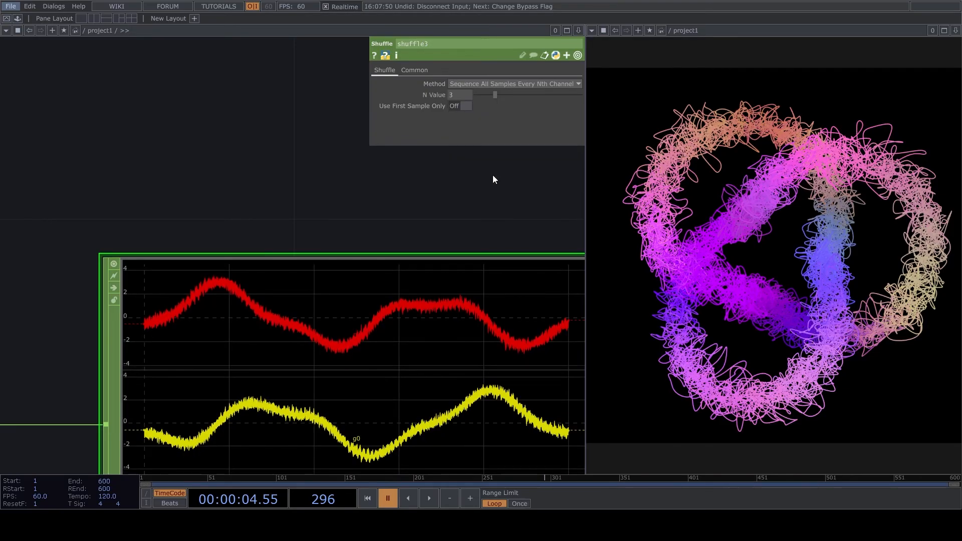
- Compare topto1's channels with shuffle3's output, and change shuffle3's Method to Sequence Every Nth Channel with the timeline playing
{"action": "scroll", "coordinate": [451, 171], "scroll_direction": "down", "scroll_amount": 4}
{"action": "scroll", "coordinate": [347, 219], "scroll_direction": "down", "scroll_amount": 3}
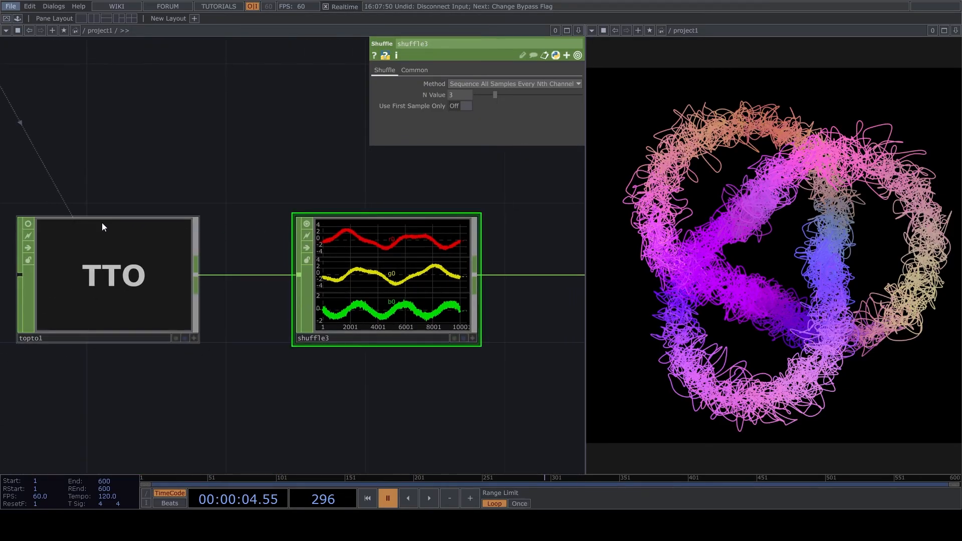
{"action": "left_click", "coordinate": [28, 224]}
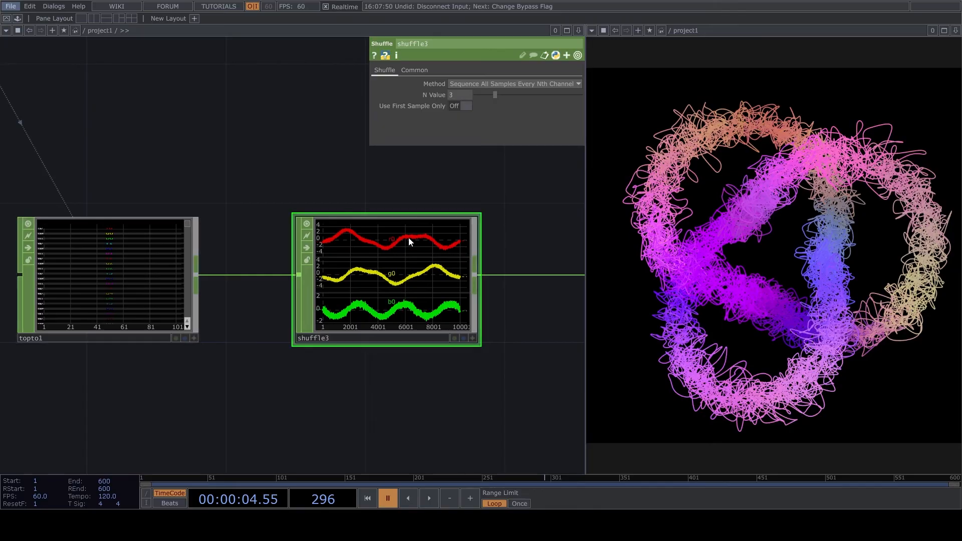
{"action": "scroll", "coordinate": [408, 238], "scroll_direction": "down", "scroll_amount": 3}
{"action": "left_click", "coordinate": [142, 231]}
{"action": "scroll", "coordinate": [409, 253], "scroll_direction": "up", "scroll_amount": 5}
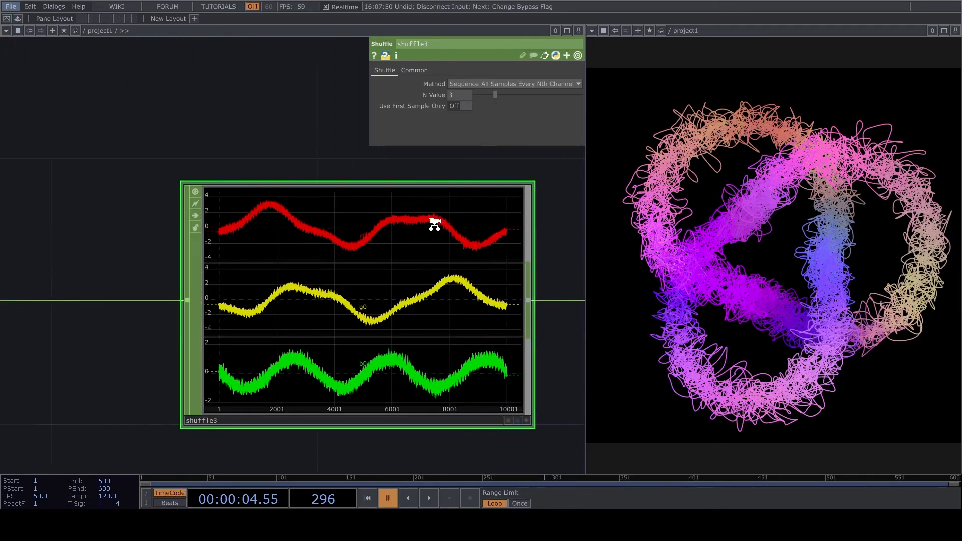
{"action": "left_click", "coordinate": [531, 84]}
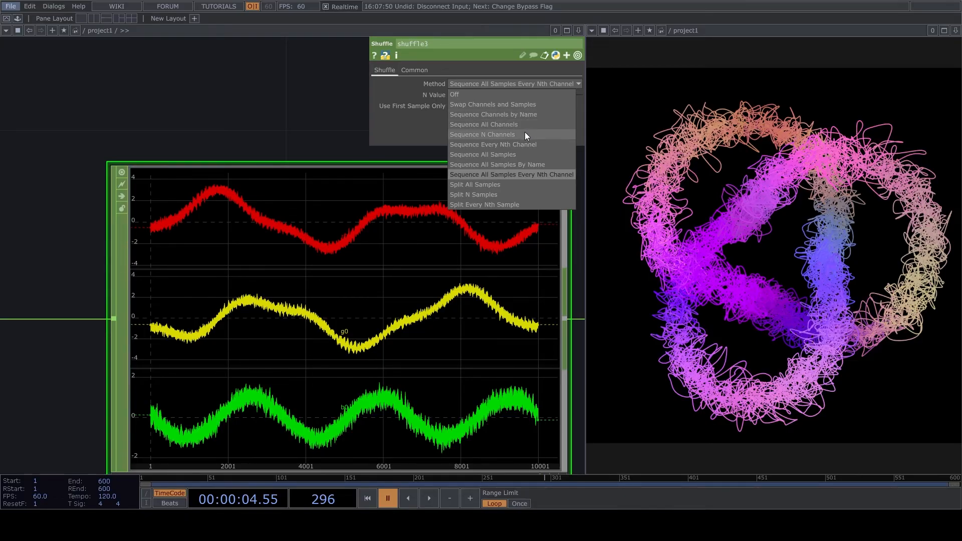
{"action": "left_click", "coordinate": [524, 146]}
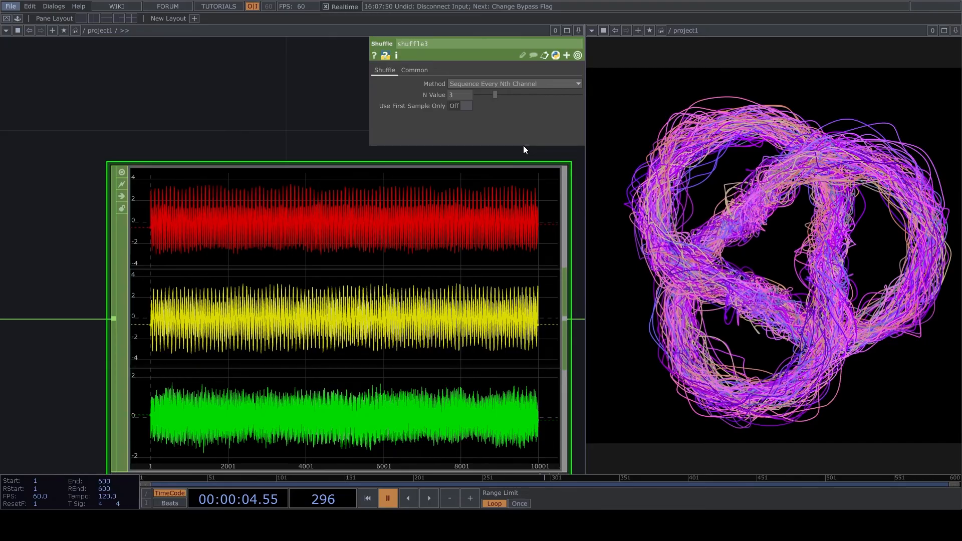
{"action": "key", "text": "space"}
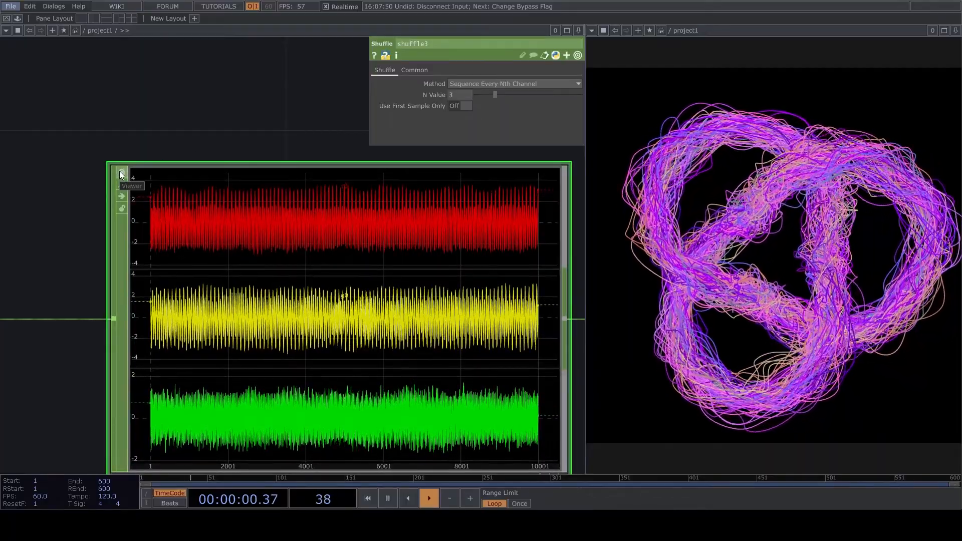
{"action": "left_click", "coordinate": [121, 174]}
{"action": "scroll", "coordinate": [430, 254], "scroll_direction": "down", "scroll_amount": 3}
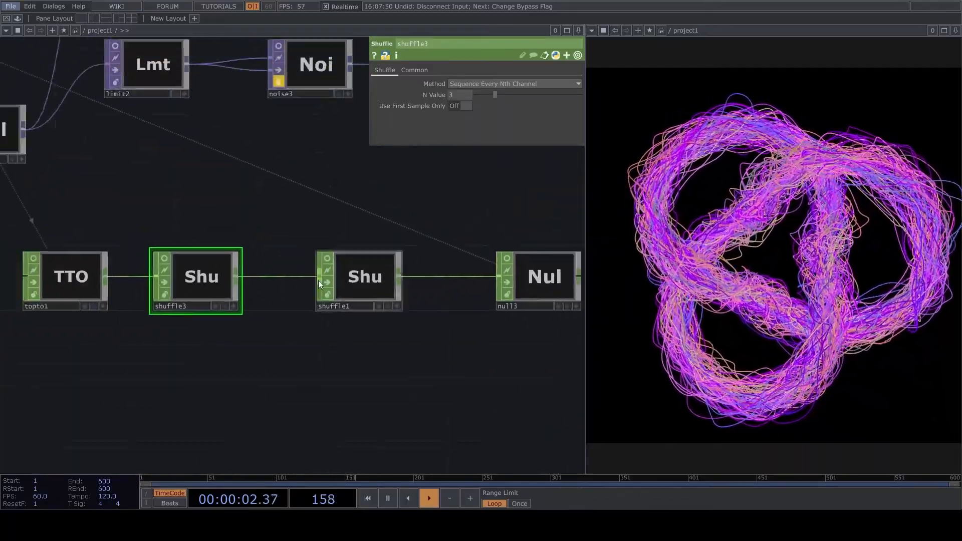
- Bypass shuffle1 and insert a Rename CHOP between it and null3
{"action": "left_click", "coordinate": [329, 279]}
{"action": "left_click_drag", "start_coordinate": [353, 351], "coordinate": [235, 346]}
{"action": "left_click_drag", "start_coordinate": [421, 264], "coordinate": [568, 264]}
{"action": "right_click", "coordinate": [399, 271]}
{"action": "left_click", "coordinate": [403, 263]}
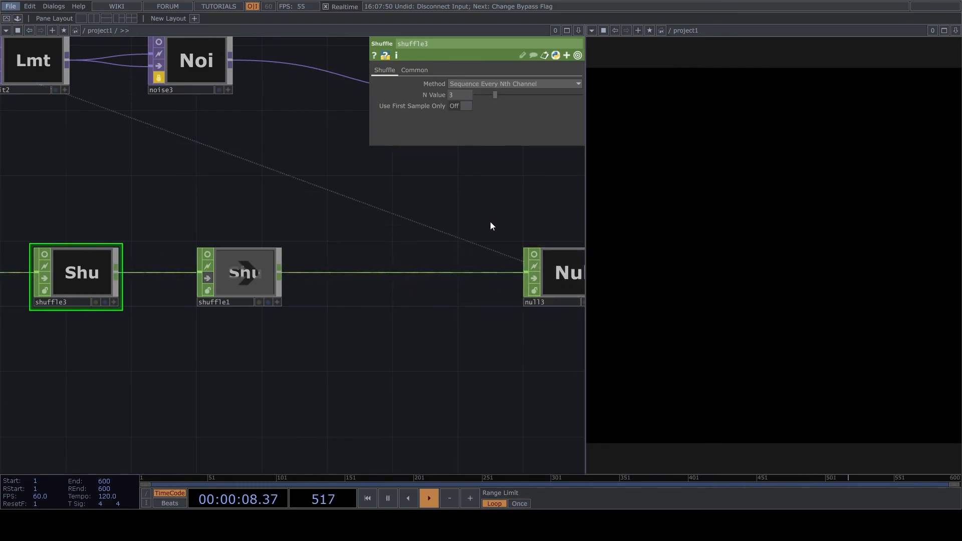
{"action": "left_click", "coordinate": [411, 270]}
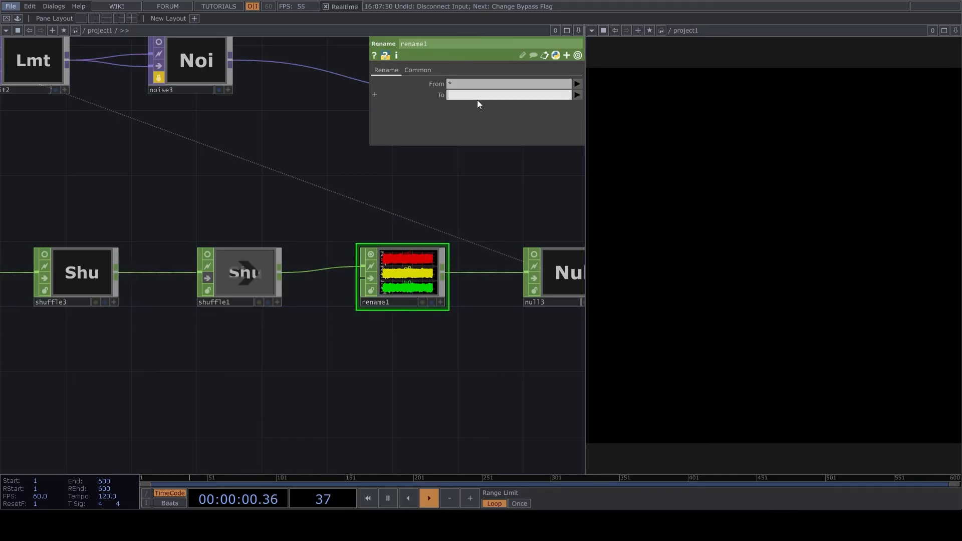
- Rename all incoming channels to r g b in rename1 and turn off its viewer
{"action": "key", "text": "BackSpace"}
{"action": "type", "text": "b"}
{"action": "key", "text": "Return"}
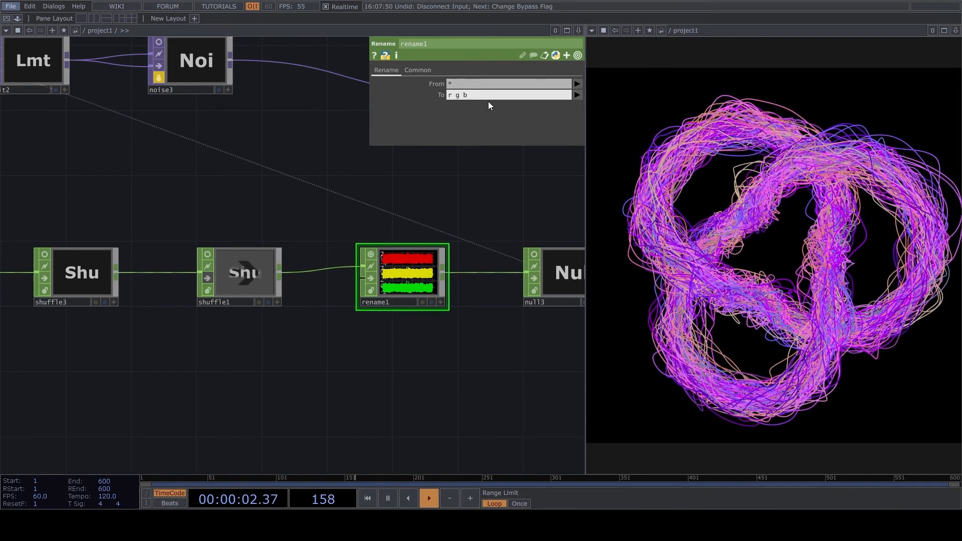
{"action": "scroll", "coordinate": [423, 239], "scroll_direction": "up", "scroll_amount": 5}
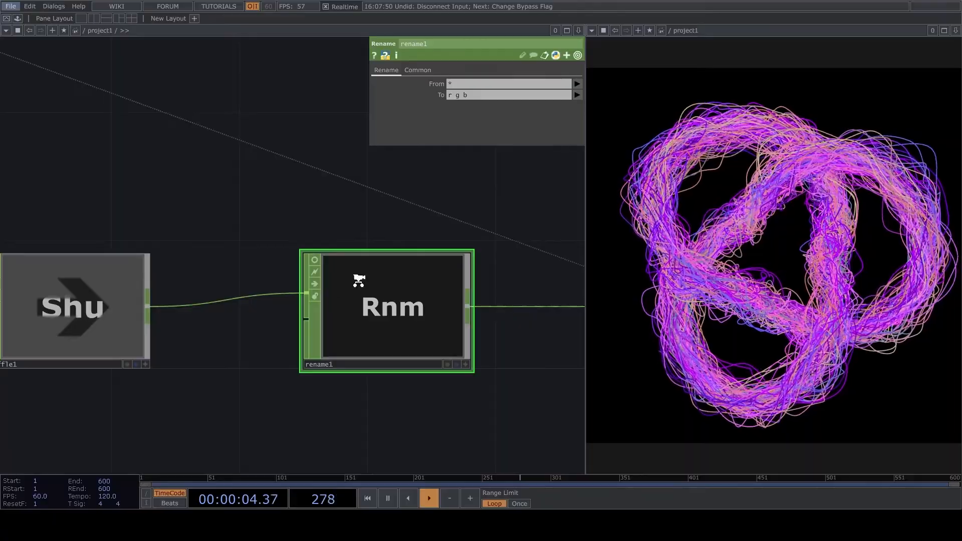
- Review the settings of null3 and shuffle3 along the position-to-CHOP chain
{"action": "scroll", "coordinate": [357, 281], "scroll_direction": "down", "scroll_amount": 5}
{"action": "left_click", "coordinate": [485, 291]}
{"action": "left_click_drag", "start_coordinate": [271, 246], "coordinate": [474, 241]}
{"action": "scroll", "coordinate": [446, 245], "scroll_direction": "down", "scroll_amount": 1}
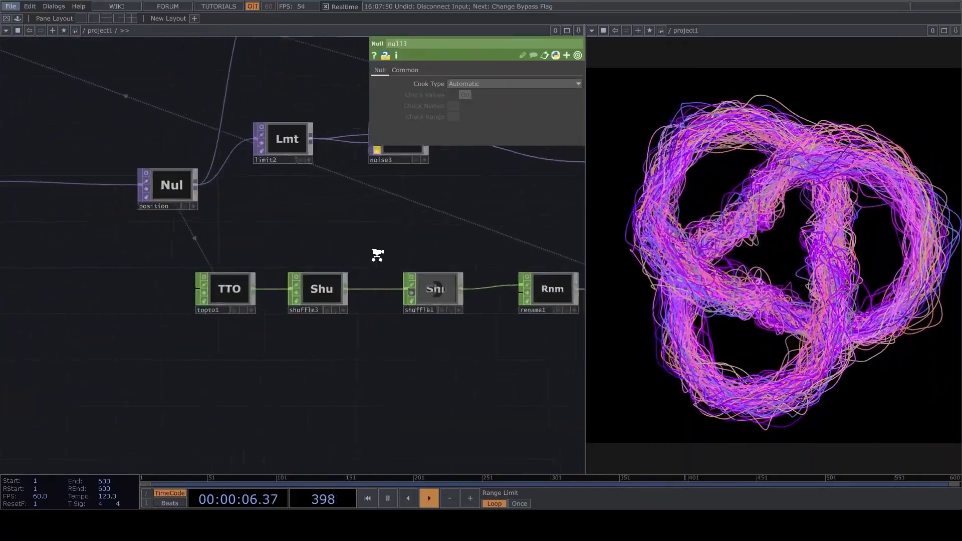
{"action": "scroll", "coordinate": [378, 252], "scroll_direction": "up", "scroll_amount": 1}
{"action": "left_click", "coordinate": [332, 295]}
{"action": "left_click_drag", "start_coordinate": [451, 371], "coordinate": [571, 424]}
{"action": "scroll", "coordinate": [531, 396], "scroll_direction": "down", "scroll_amount": 3}
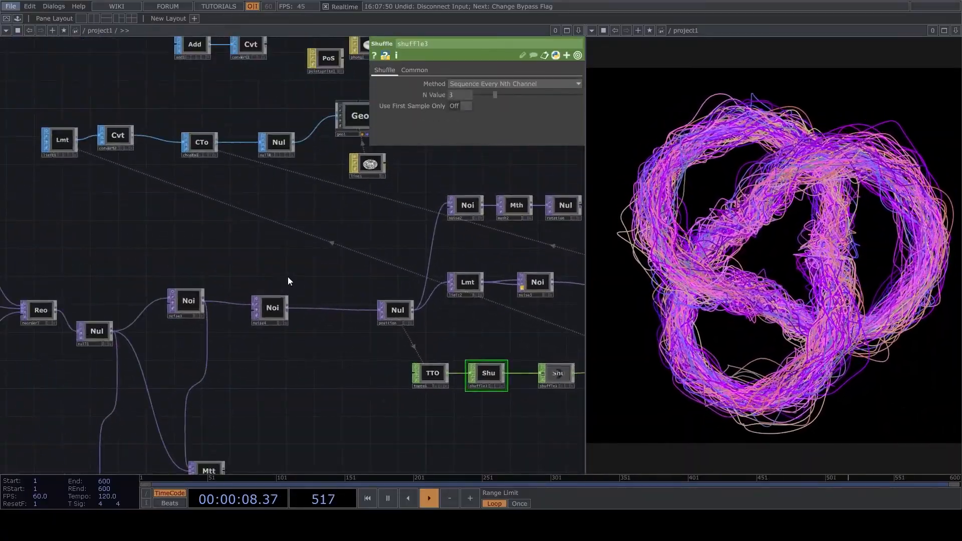
- Set noise4's Period to 1.95 and lower noise1's Period to 0
{"action": "scroll", "coordinate": [287, 277], "scroll_direction": "up", "scroll_amount": 2}
{"action": "left_click", "coordinate": [279, 318]}
{"action": "left_click_drag", "start_coordinate": [503, 109], "coordinate": [572, 108]}
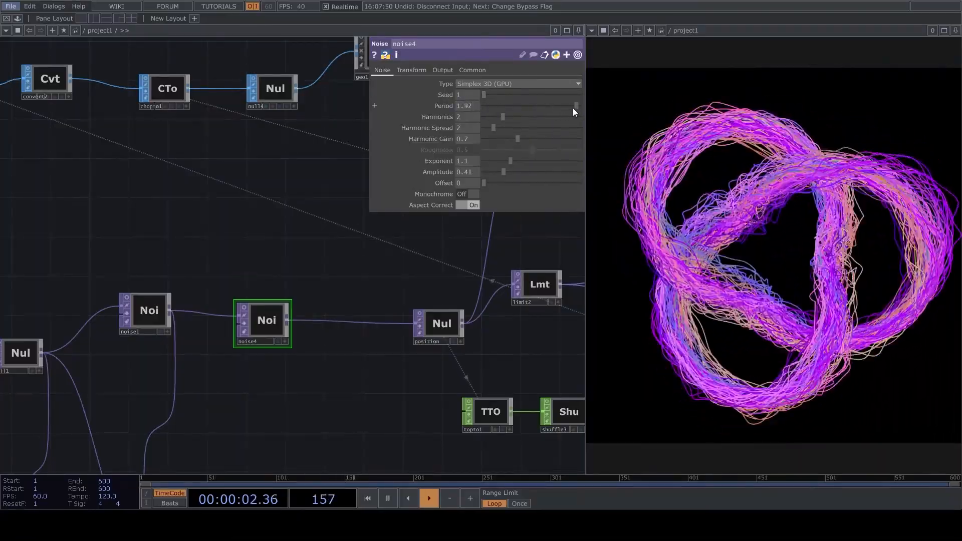
{"action": "left_click", "coordinate": [163, 306]}
{"action": "left_click_drag", "start_coordinate": [484, 105], "coordinate": [459, 113]}
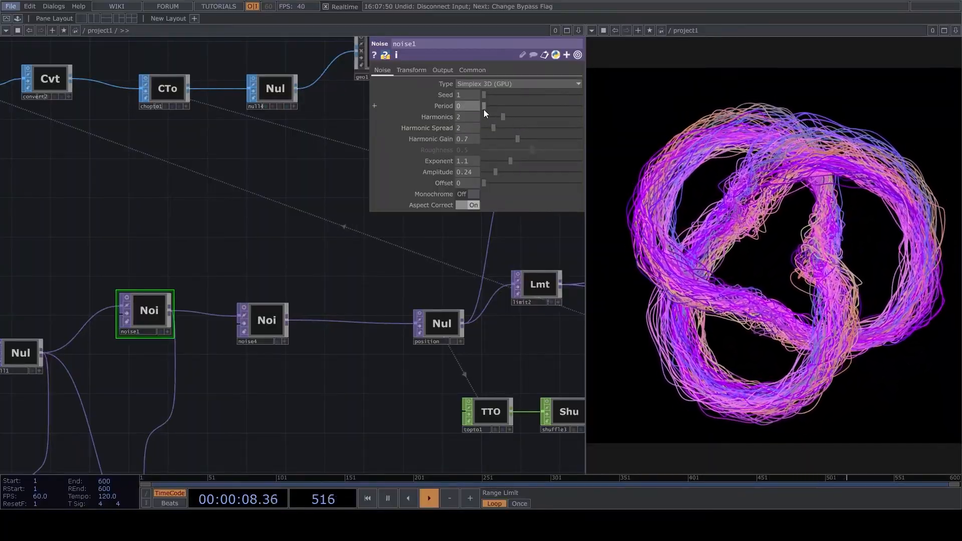
- Bypass noise4, set noise1's Amplitude to 0.28 and raise its Period
{"action": "left_click_drag", "start_coordinate": [503, 172], "coordinate": [468, 172]}
{"action": "left_click", "coordinate": [243, 324]}
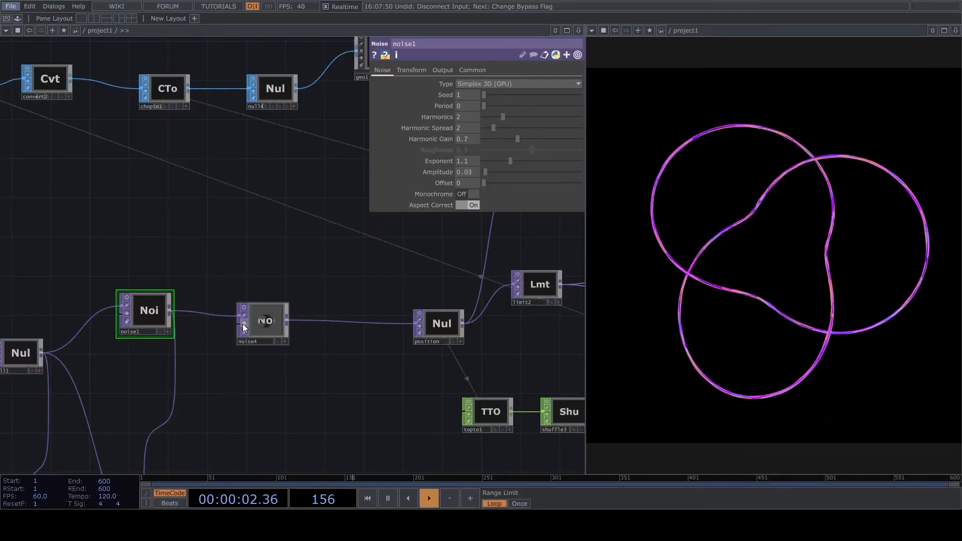
{"action": "mouse_move", "coordinate": [489, 172]}
{"action": "left_mouse_down"}
{"action": "mouse_move", "coordinate": [520, 175]}
{"action": "mouse_move", "coordinate": [500, 170]}
{"action": "left_mouse_up"}
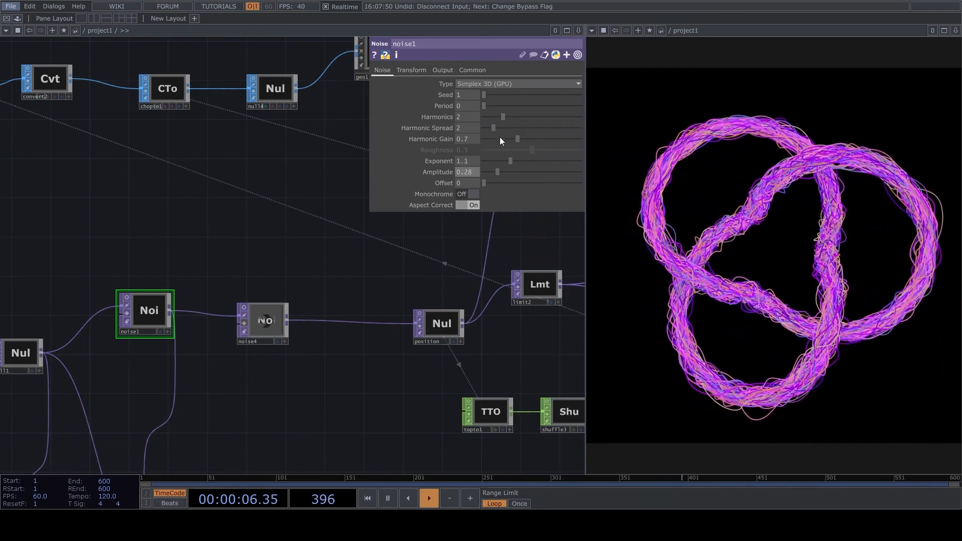
{"action": "left_click_drag", "start_coordinate": [485, 106], "coordinate": [541, 123]}
- Set the torus knot's p value to 9 in constant2
{"action": "scroll", "coordinate": [316, 254], "scroll_direction": "down", "scroll_amount": 8}
{"action": "scroll", "coordinate": [344, 350], "scroll_direction": "up", "scroll_amount": 6}
{"action": "scroll", "coordinate": [301, 283], "scroll_direction": "up", "scroll_amount": 5}
{"action": "left_click", "coordinate": [284, 185]}
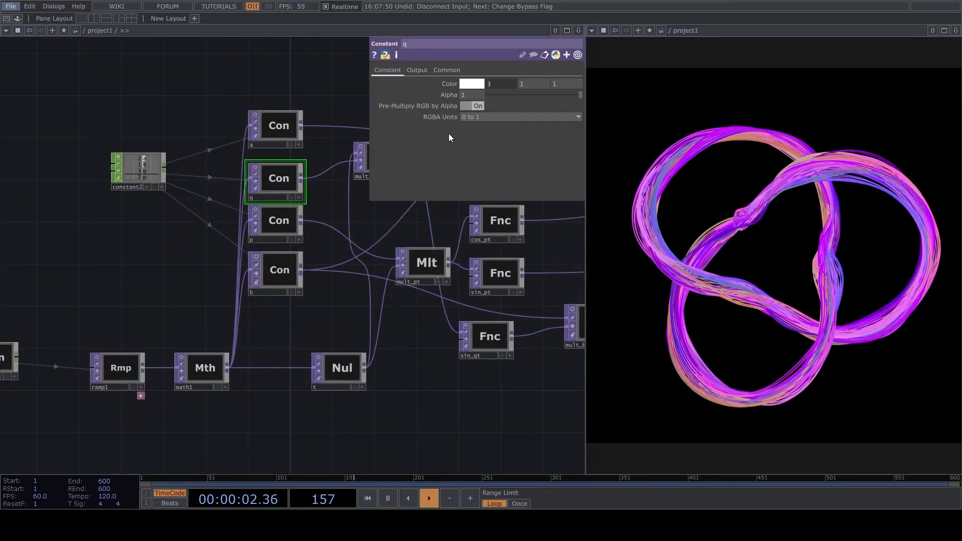
{"action": "left_click", "coordinate": [151, 163]}
{"action": "middle_click_drag", "start_coordinate": [528, 116], "coordinate": [525, 102]}
{"action": "middle_click_drag", "start_coordinate": [525, 163], "coordinate": [474, 220]}
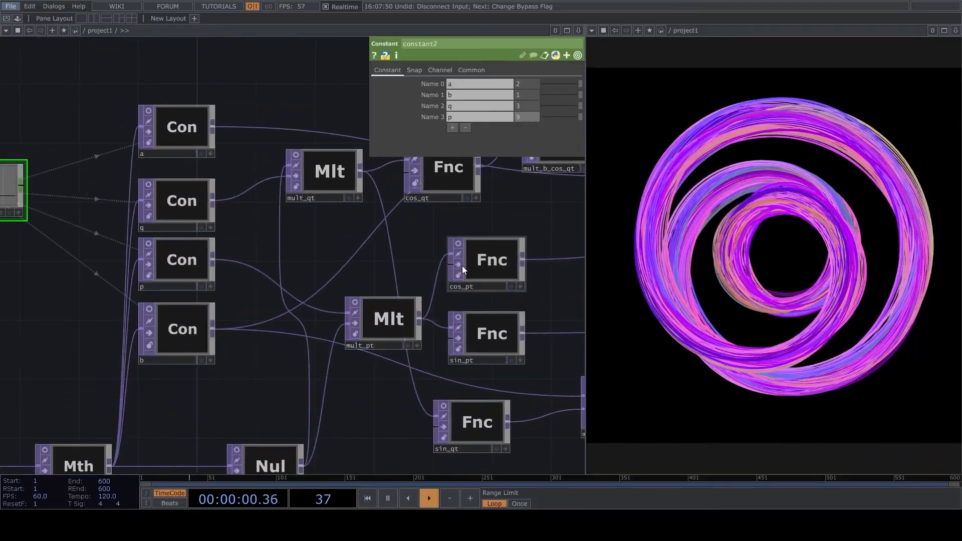
- Assign the phong1 material to geo1
{"action": "left_click_drag", "start_coordinate": [289, 236], "coordinate": [173, 251]}
{"action": "middle_click_drag", "start_coordinate": [129, 265], "coordinate": [299, 281]}
{"action": "left_click_drag", "start_coordinate": [299, 282], "coordinate": [46, 292]}
{"action": "middle_click_drag", "start_coordinate": [47, 292], "coordinate": [180, 218]}
{"action": "left_click_drag", "start_coordinate": [240, 159], "coordinate": [225, 307]}
{"action": "left_click_drag", "start_coordinate": [230, 301], "coordinate": [229, 301]}
- Set light1's Dimmer to 2 and its Max Shadow Softness to 0.271
{"action": "left_click_drag", "start_coordinate": [395, 164], "coordinate": [289, 200]}
{"action": "scroll", "coordinate": [311, 205], "scroll_direction": "up", "scroll_amount": 3}
{"action": "left_click", "coordinate": [405, 227]}
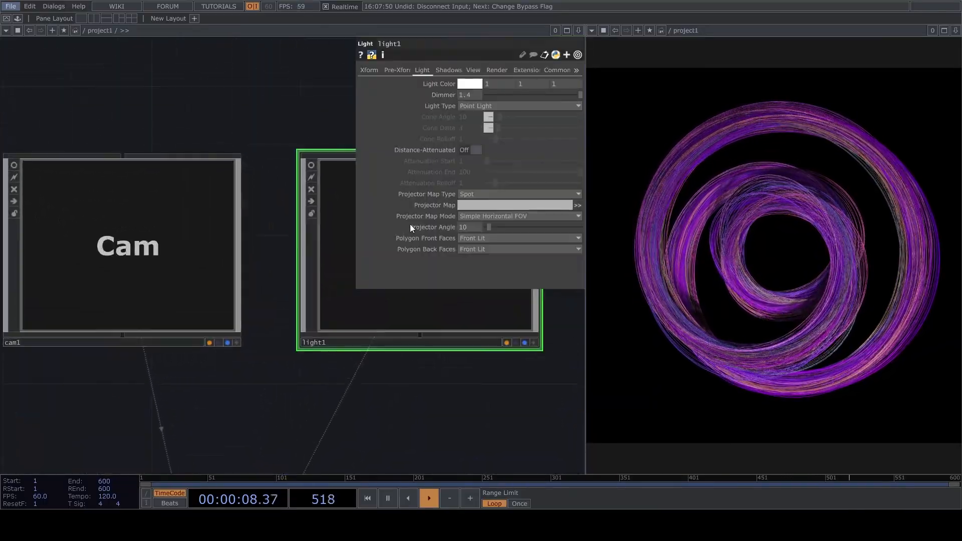
{"action": "mouse_move", "coordinate": [470, 95]}
{"action": "middle_mouse_down"}
{"action": "mouse_move", "coordinate": [502, 86]}
{"action": "mouse_move", "coordinate": [462, 92]}
{"action": "middle_mouse_up"}
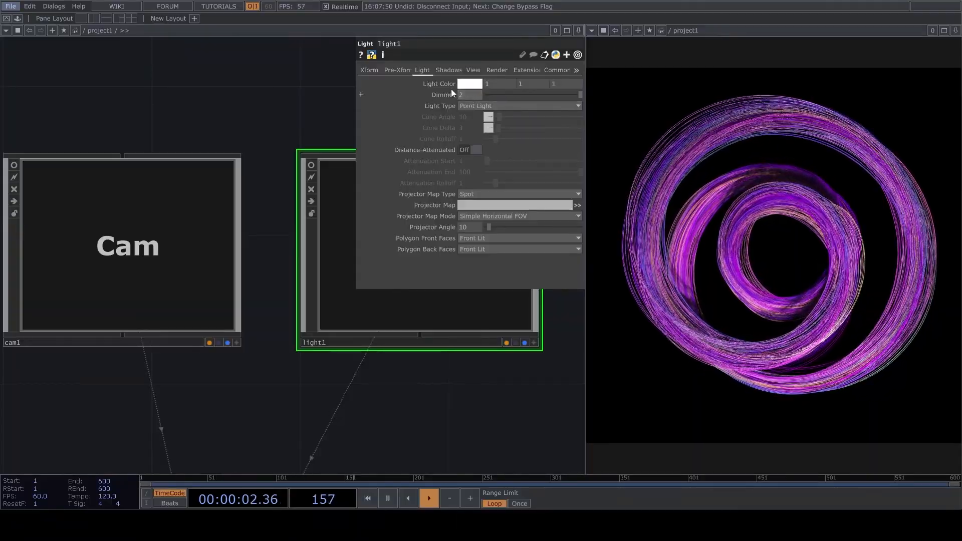
{"action": "left_click", "coordinate": [447, 70]}
{"action": "mouse_move", "coordinate": [498, 117]}
{"action": "left_mouse_down"}
{"action": "mouse_move", "coordinate": [486, 118]}
{"action": "mouse_move", "coordinate": [519, 122]}
{"action": "mouse_move", "coordinate": [511, 124]}
{"action": "left_mouse_up"}
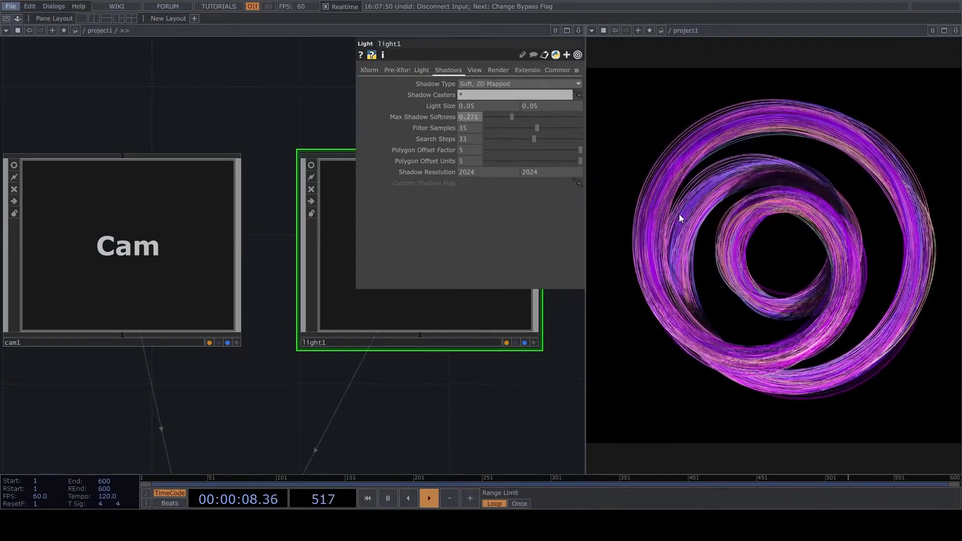
- Adjust light1's direction interactively through its active node viewer, and deactivate the viewer
{"action": "middle_click_drag", "start_coordinate": [242, 142], "coordinate": [380, 348]}
{"action": "middle_click_drag", "start_coordinate": [286, 169], "coordinate": [321, 155]}
{"action": "left_click_drag", "start_coordinate": [291, 396], "coordinate": [267, 463]}
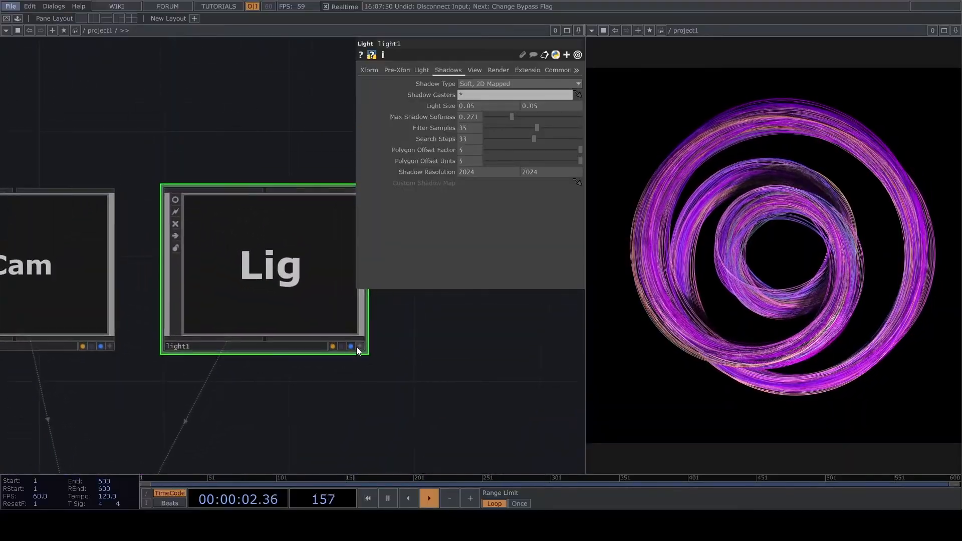
{"action": "left_click", "coordinate": [358, 346]}
{"action": "left_click_drag", "start_coordinate": [322, 306], "coordinate": [275, 254]}
{"action": "left_click", "coordinate": [359, 346]}
- Inspect the settings of limit2 and noise3 in the color branch
{"action": "scroll", "coordinate": [275, 253], "scroll_direction": "down", "scroll_amount": 10}
{"action": "scroll", "coordinate": [286, 167], "scroll_direction": "up", "scroll_amount": 10}
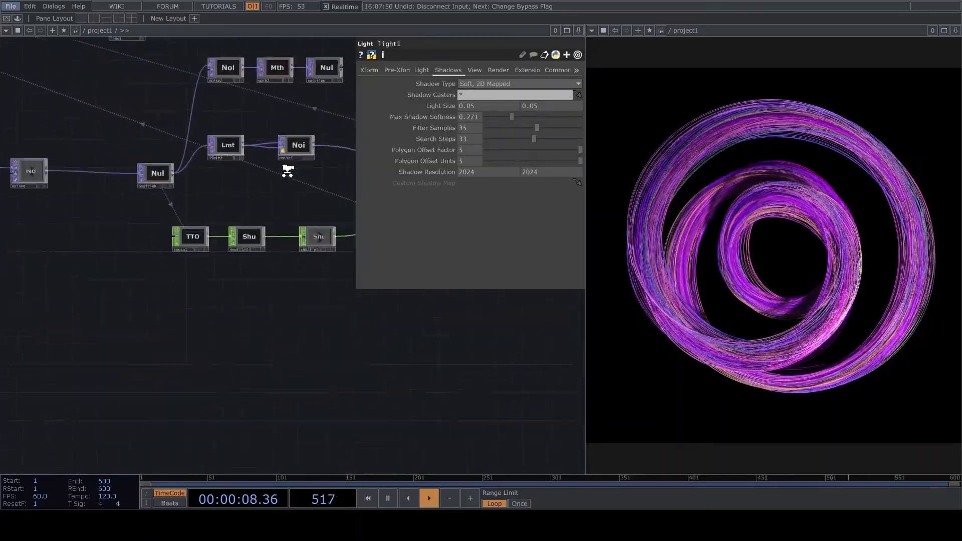
{"action": "left_click", "coordinate": [196, 269]}
{"action": "left_click_drag", "start_coordinate": [271, 321], "coordinate": [264, 361]}
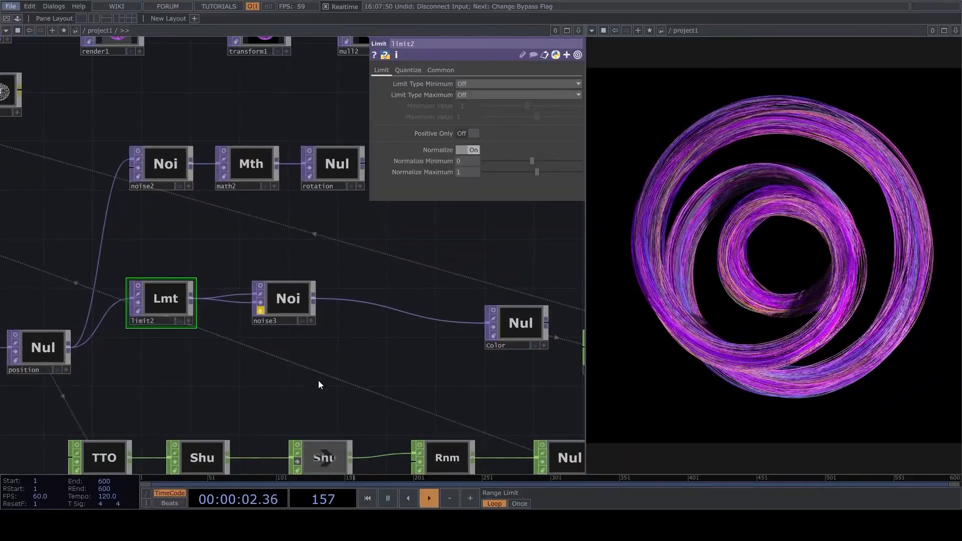
{"action": "left_click", "coordinate": [277, 310]}
{"action": "scroll", "coordinate": [368, 302], "scroll_direction": "up", "scroll_amount": 3}
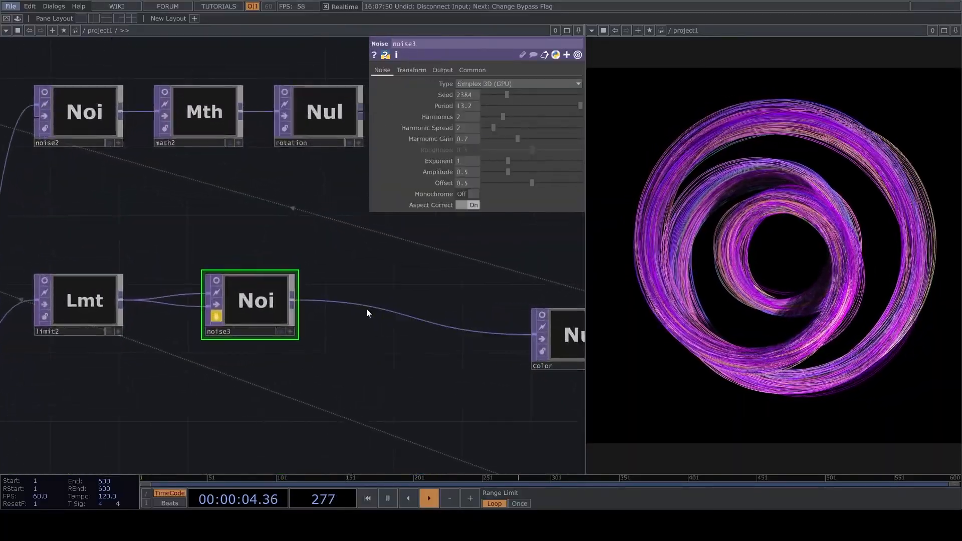
{"action": "right_click", "coordinate": [354, 307]}
{"action": "right_click", "coordinate": [353, 302]}
{"action": "key", "text": "Escape"}
{"action": "right_click", "coordinate": [351, 298]}
{"action": "key", "text": "Escape"}
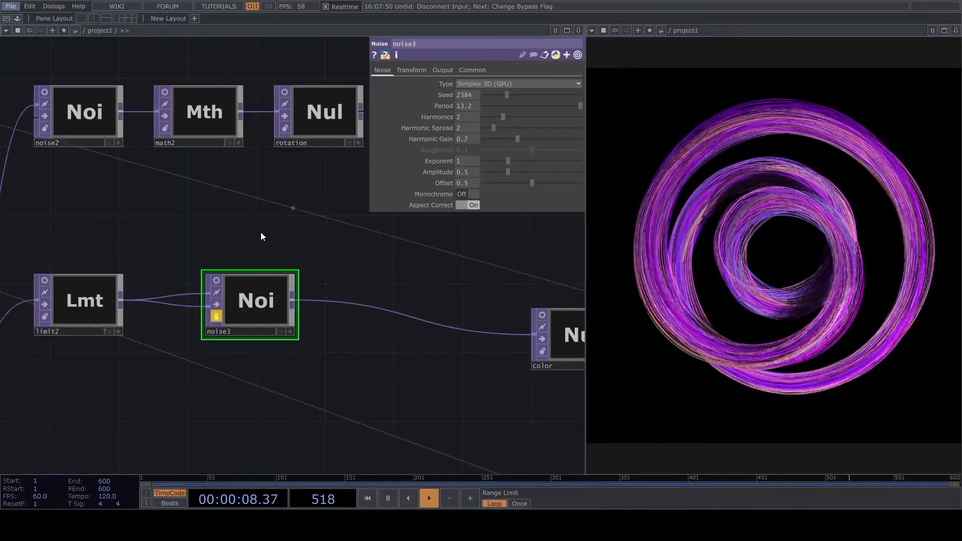
- Insert an HSV Adjust TOP between noise3 and the Color null, with its Hue Offset at -310
{"action": "left_click", "coordinate": [352, 302]}
{"action": "left_click", "coordinate": [354, 280]}
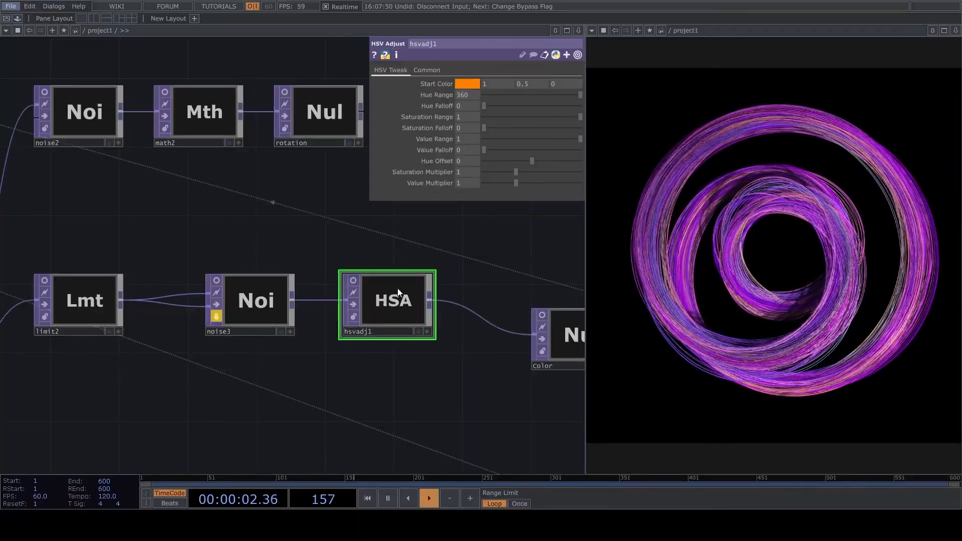
{"action": "left_click_drag", "start_coordinate": [531, 159], "coordinate": [517, 160]}
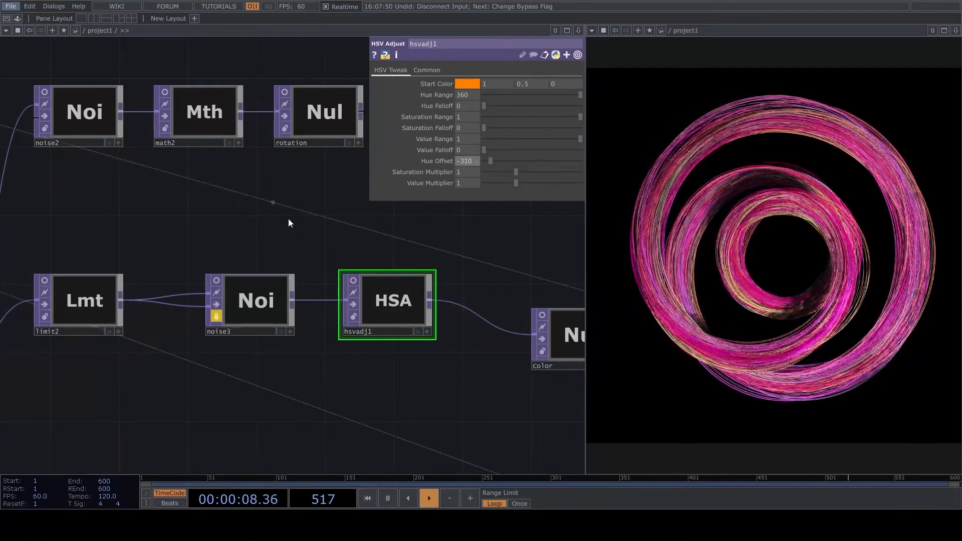
- Assign the line1 material to geo1 in place of phong1
{"action": "scroll", "coordinate": [288, 217], "scroll_direction": "down", "scroll_amount": 5}
{"action": "scroll", "coordinate": [312, 216], "scroll_direction": "up", "scroll_amount": 5}
{"action": "left_click_drag", "start_coordinate": [295, 274], "coordinate": [462, 161]}
{"action": "scroll", "coordinate": [120, 311], "scroll_direction": "up", "scroll_amount": 3}
{"action": "left_click_drag", "start_coordinate": [200, 324], "coordinate": [202, 193]}
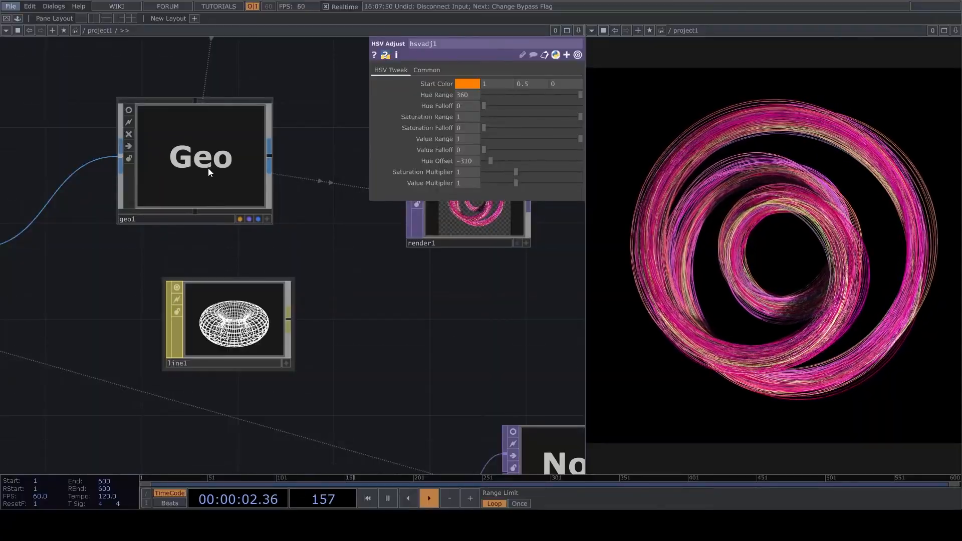
- Set the res value in constant1 to 50
{"action": "scroll", "coordinate": [267, 281], "scroll_direction": "down", "scroll_amount": 5}
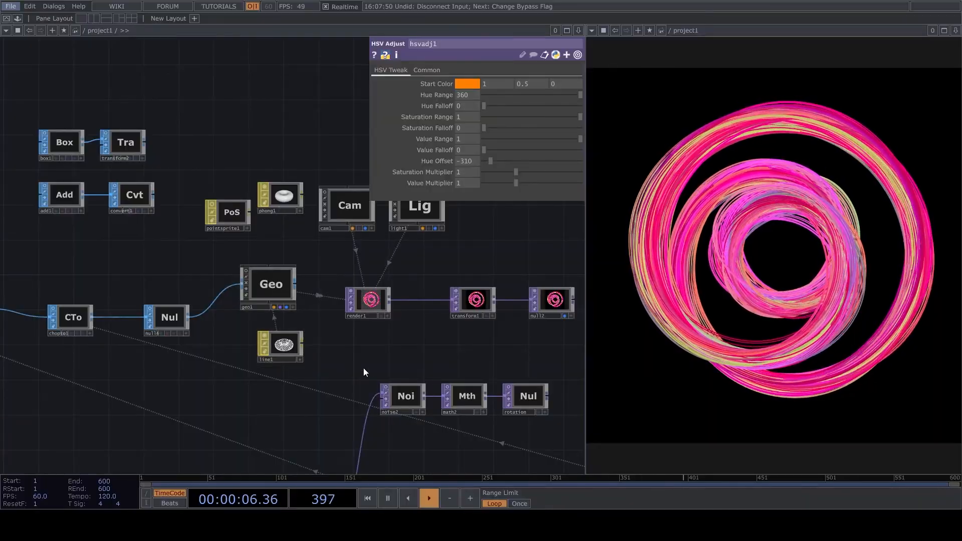
{"action": "scroll", "coordinate": [312, 281], "scroll_direction": "down", "scroll_amount": 5}
{"action": "scroll", "coordinate": [204, 324], "scroll_direction": "up", "scroll_amount": 4}
{"action": "left_click_drag", "start_coordinate": [201, 266], "coordinate": [287, 220]}
{"action": "scroll", "coordinate": [331, 249], "scroll_direction": "down", "scroll_amount": 6}
{"action": "scroll", "coordinate": [85, 270], "scroll_direction": "up", "scroll_amount": 5}
{"action": "key", "text": "space"}
{"action": "left_click", "coordinate": [29, 291]}
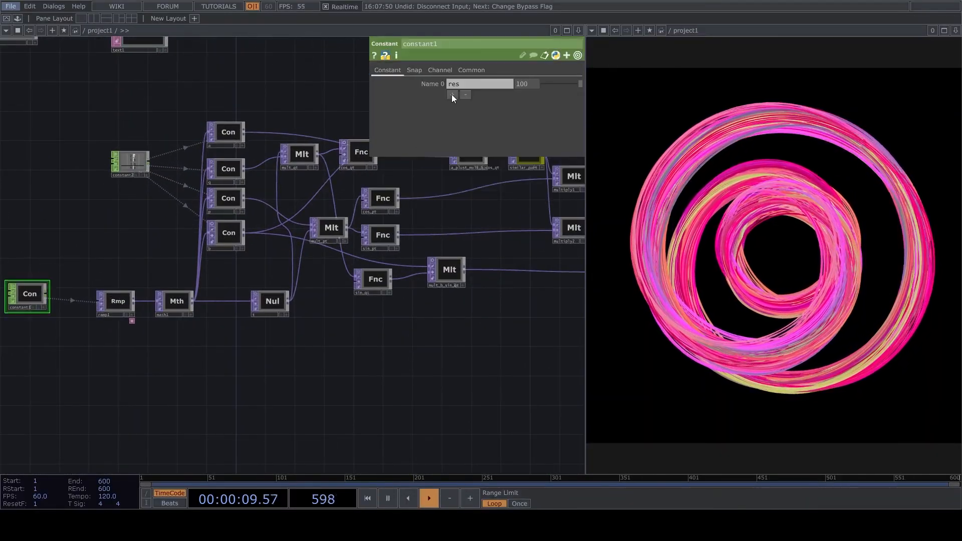
{"action": "type", "text": "50"}
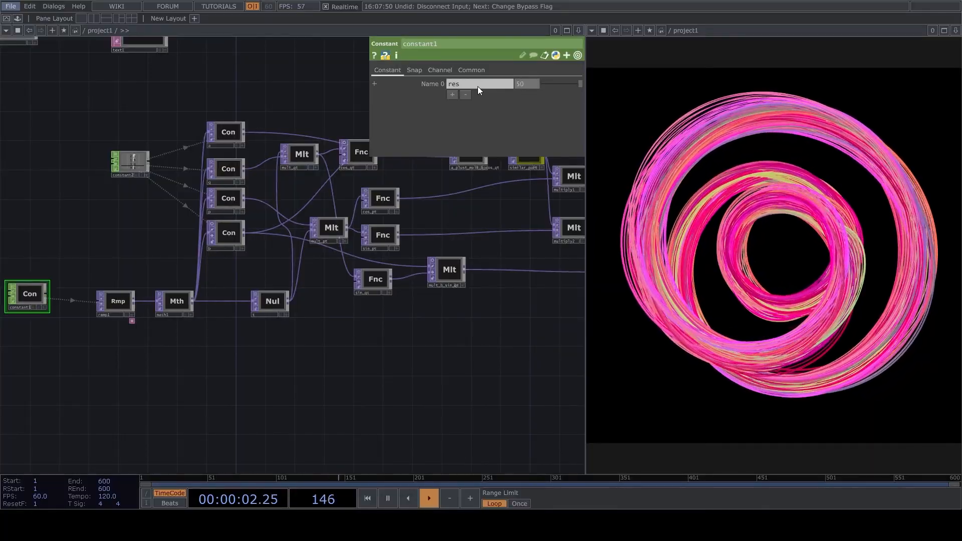
{"action": "key", "text": "Return"}
- Set noise3's Period to 1.17 to vary the line colors more finely
{"action": "left_click_drag", "start_coordinate": [314, 322], "coordinate": [267, 322]}
{"action": "scroll", "coordinate": [413, 271], "scroll_direction": "down", "scroll_amount": 5}
{"action": "scroll", "coordinate": [102, 271], "scroll_direction": "up", "scroll_amount": 8}
{"action": "scroll", "coordinate": [344, 261], "scroll_direction": "down", "scroll_amount": 5}
{"action": "scroll", "coordinate": [258, 263], "scroll_direction": "up", "scroll_amount": 6}
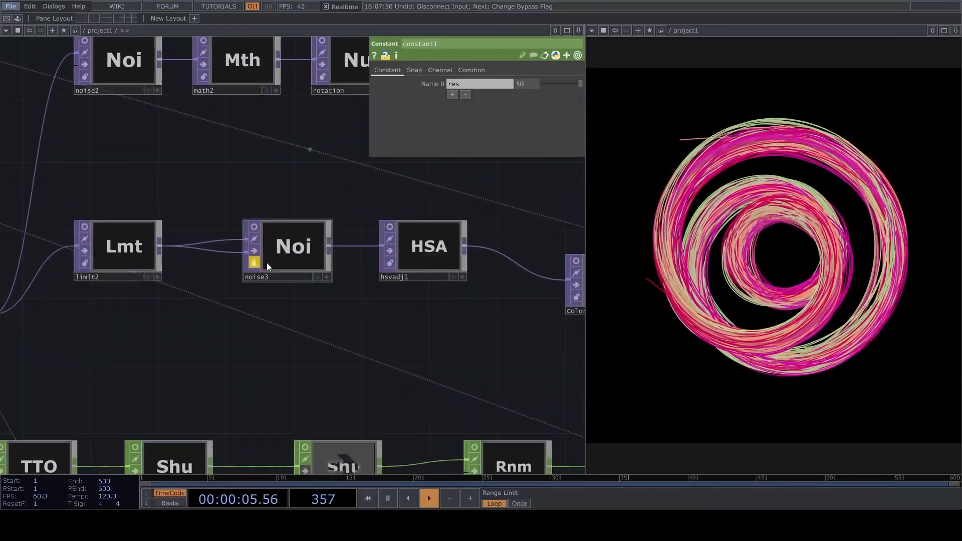
{"action": "left_click", "coordinate": [288, 243]}
{"action": "mouse_move", "coordinate": [535, 106]}
{"action": "left_mouse_down"}
{"action": "mouse_move", "coordinate": [429, 116]}
{"action": "mouse_move", "coordinate": [531, 111]}
{"action": "left_mouse_up"}
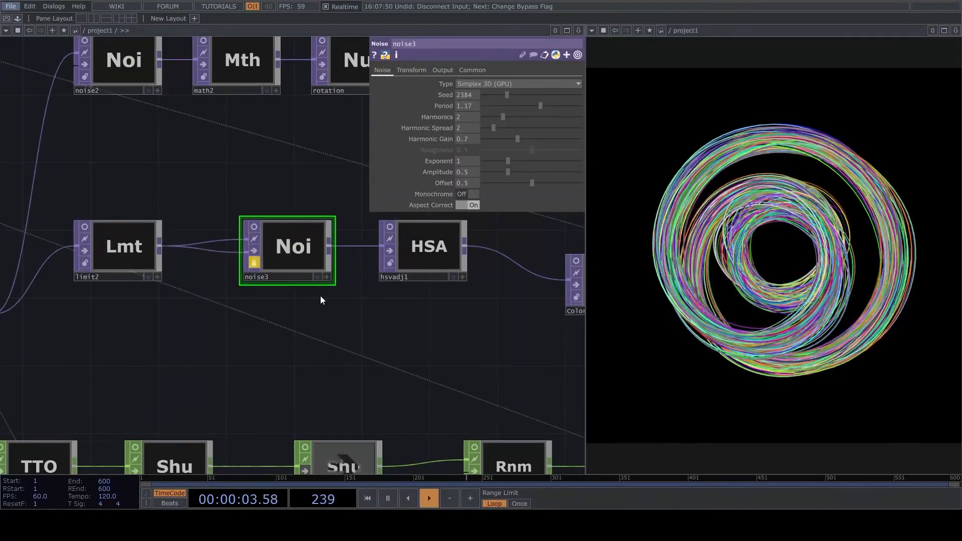
- Set the torus knot's q value to 10 in constant2
{"action": "scroll", "coordinate": [422, 316], "scroll_direction": "down", "scroll_amount": 2}
{"action": "left_click_drag", "start_coordinate": [426, 313], "coordinate": [225, 323]}
{"action": "scroll", "coordinate": [225, 323], "scroll_direction": "up", "scroll_amount": 2}
{"action": "scroll", "coordinate": [304, 357], "scroll_direction": "down", "scroll_amount": 4}
{"action": "left_click_drag", "start_coordinate": [216, 385], "coordinate": [581, 362]}
{"action": "scroll", "coordinate": [105, 399], "scroll_direction": "up", "scroll_amount": 2}
{"action": "scroll", "coordinate": [106, 400], "scroll_direction": "down", "scroll_amount": 3}
{"action": "scroll", "coordinate": [125, 321], "scroll_direction": "up", "scroll_amount": 2}
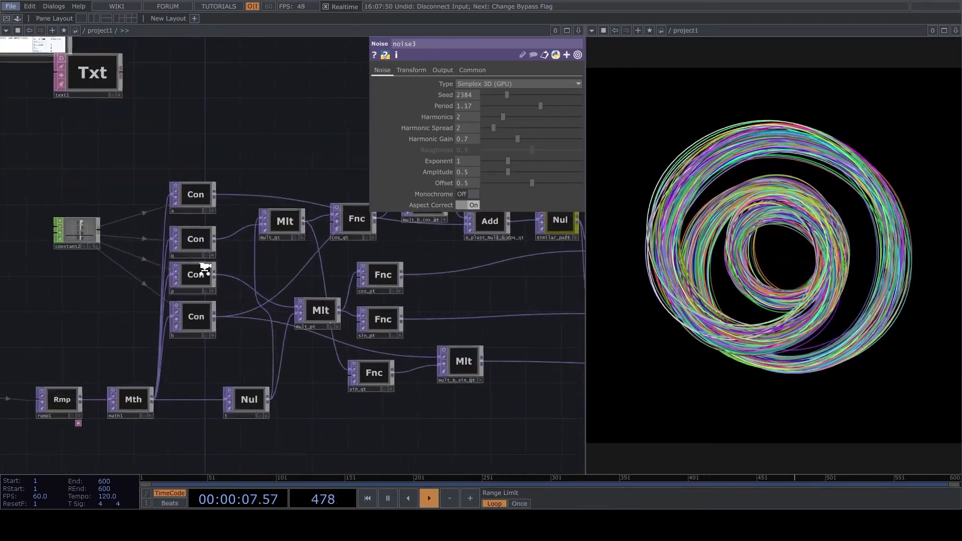
{"action": "left_click", "coordinate": [191, 276]}
{"action": "left_click", "coordinate": [74, 245]}
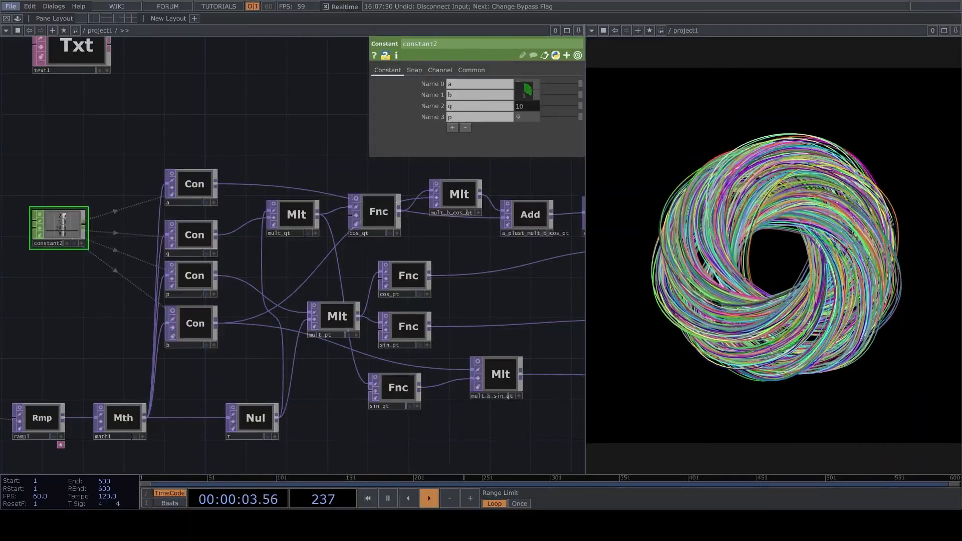
- Try noise4 active, bypass it again, and set noise1's Amplitude to 0.11
{"action": "scroll", "coordinate": [479, 252], "scroll_direction": "down", "scroll_amount": 5}
{"action": "scroll", "coordinate": [358, 248], "scroll_direction": "up", "scroll_amount": 5}
{"action": "left_click_drag", "start_coordinate": [529, 283], "coordinate": [335, 269]}
{"action": "scroll", "coordinate": [366, 297], "scroll_direction": "up", "scroll_amount": 3}
{"action": "left_click", "coordinate": [305, 290]}
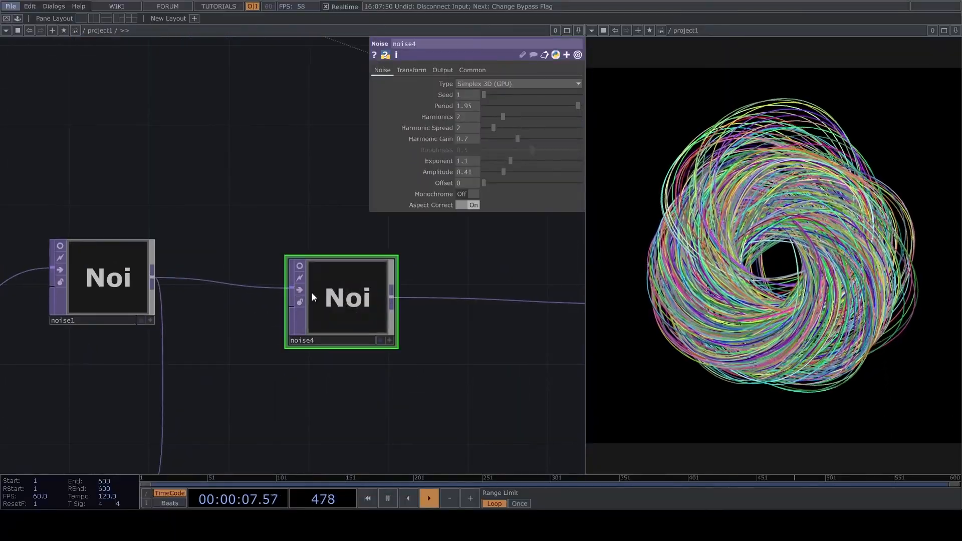
{"action": "left_click", "coordinate": [300, 290]}
{"action": "left_click", "coordinate": [139, 293]}
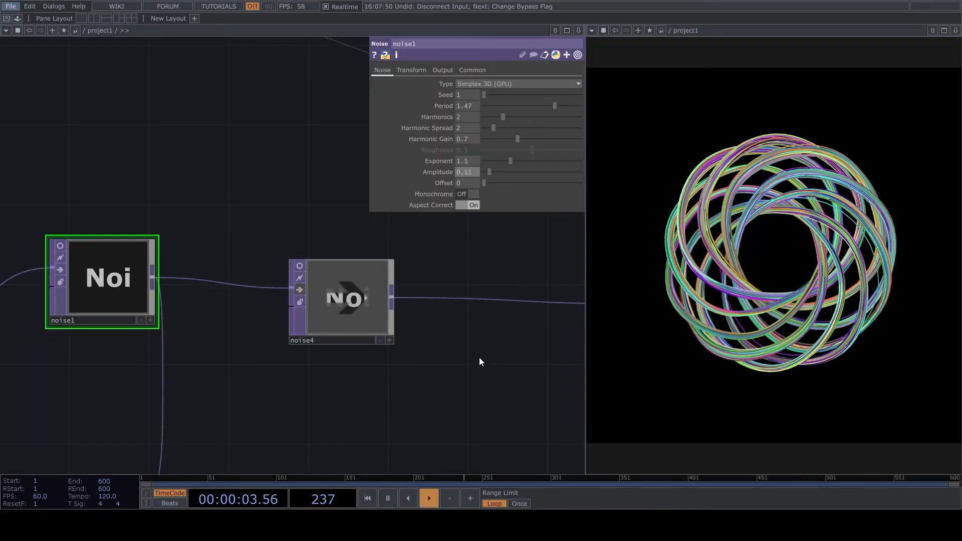
- Set hsvadj1's Hue Offset to -34, Saturation Multiplier to 1.68 and Value Multiplier to 1.06
{"action": "scroll", "coordinate": [313, 293], "scroll_direction": "down", "scroll_amount": 3}
{"action": "scroll", "coordinate": [458, 312], "scroll_direction": "right", "scroll_amount": 8}
{"action": "scroll", "coordinate": [458, 312], "scroll_direction": "up", "scroll_amount": 3}
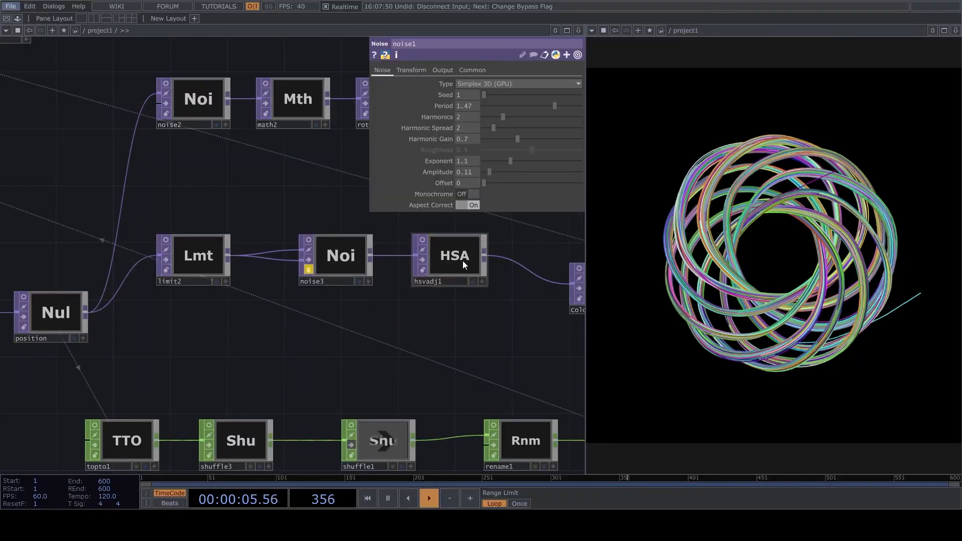
{"action": "left_click", "coordinate": [462, 261]}
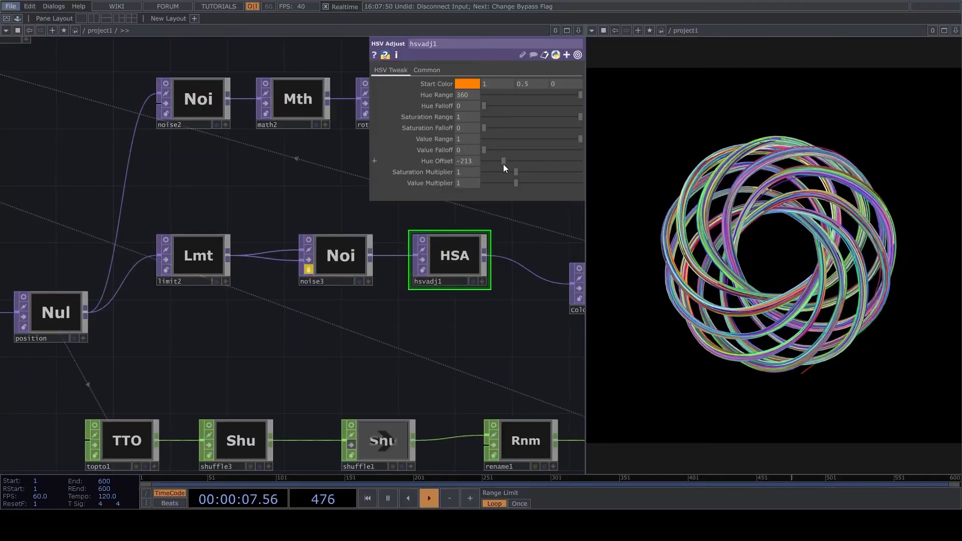
{"action": "left_click_drag", "start_coordinate": [523, 167], "coordinate": [519, 187]}
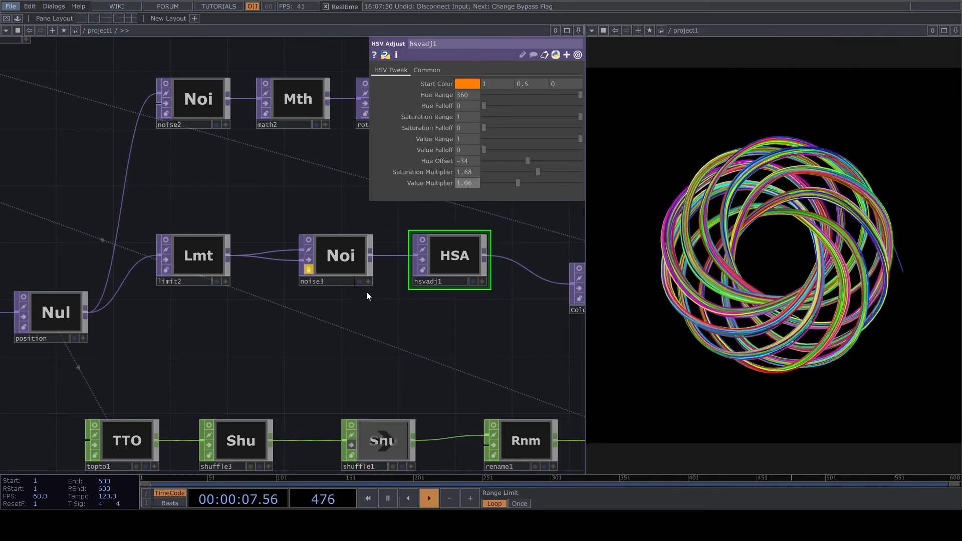
- Examine the pointWeight Base and matte1 branch fed by null1
{"action": "scroll", "coordinate": [356, 300], "scroll_direction": "down", "scroll_amount": 5}
{"action": "left_click_drag", "start_coordinate": [236, 382], "coordinate": [342, 365]}
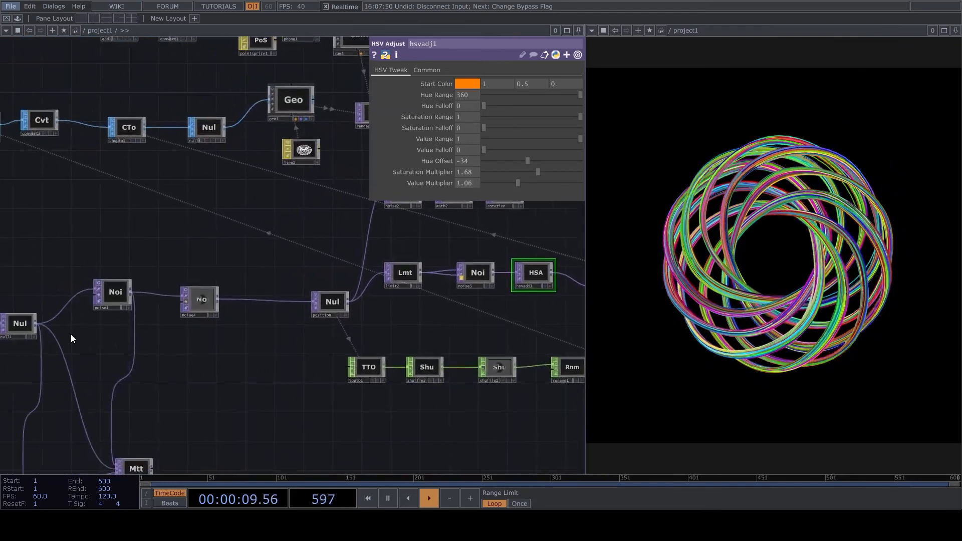
{"action": "scroll", "coordinate": [176, 283], "scroll_direction": "up", "scroll_amount": 5}
{"action": "scroll", "coordinate": [275, 241], "scroll_direction": "down", "scroll_amount": 5}
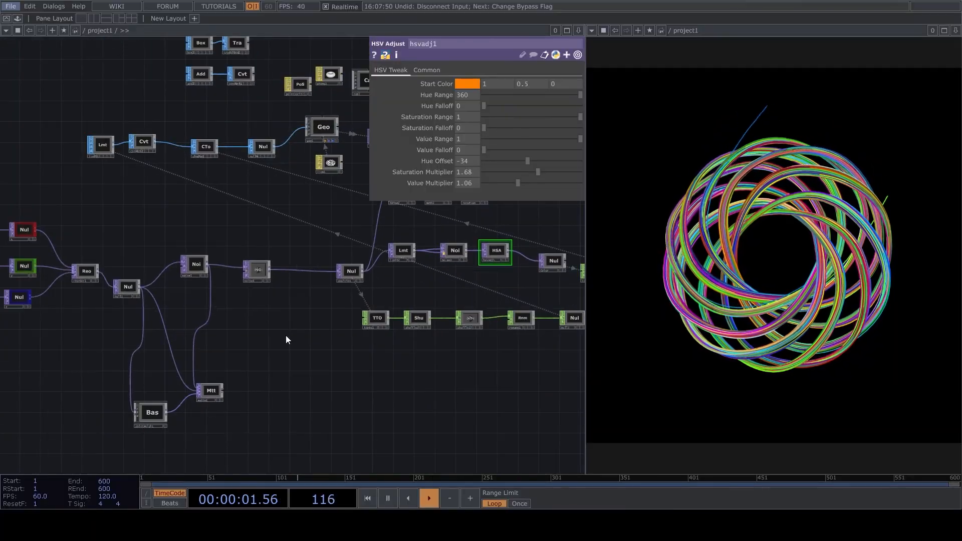
{"action": "scroll", "coordinate": [81, 425], "scroll_direction": "up", "scroll_amount": 3}
{"action": "scroll", "coordinate": [81, 425], "scroll_direction": "up", "scroll_amount": 3}
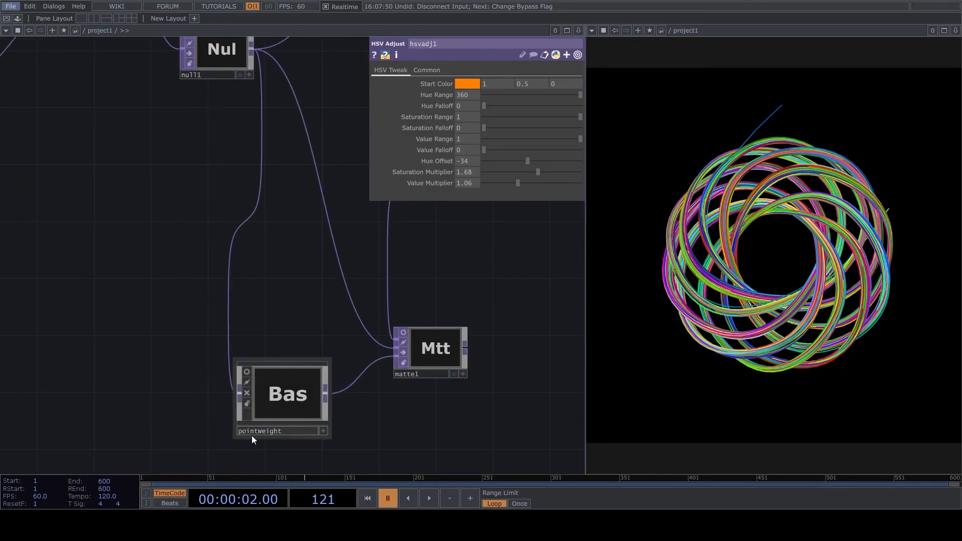
{"action": "scroll", "coordinate": [284, 338], "scroll_direction": "down", "scroll_amount": 5}
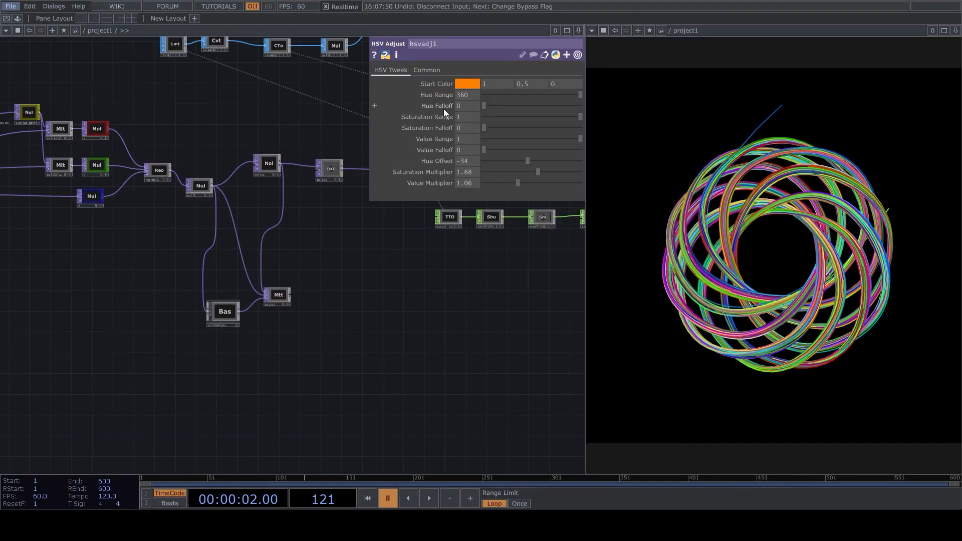
- Rearrange noise1, matte1 and the pointweight Base closer together to the right of null1
{"action": "scroll", "coordinate": [229, 292], "scroll_direction": "up", "scroll_amount": 4}
{"action": "left_click_drag", "start_coordinate": [271, 212], "coordinate": [343, 222]}
{"action": "left_click_drag", "start_coordinate": [330, 336], "coordinate": [395, 287]}
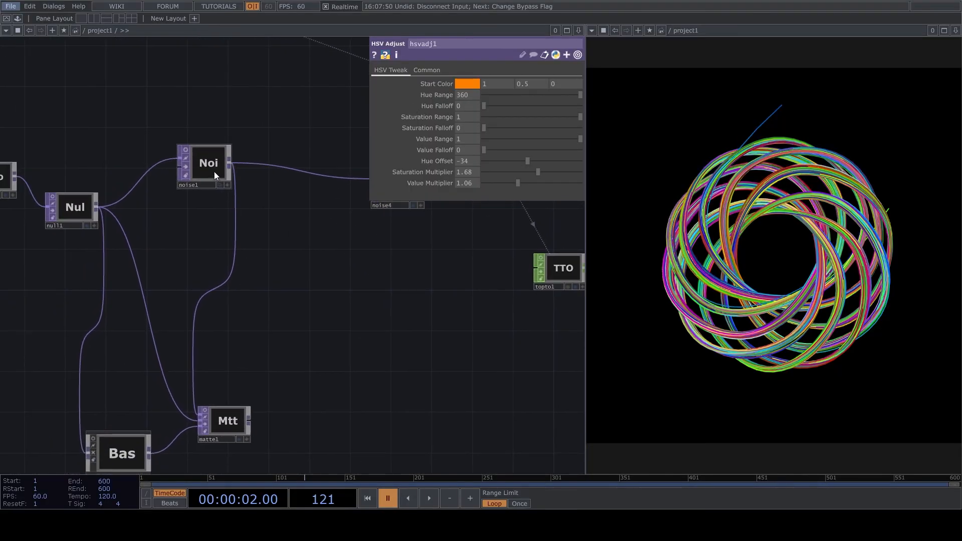
{"action": "left_click_drag", "start_coordinate": [215, 173], "coordinate": [205, 123]}
{"action": "left_click_drag", "start_coordinate": [230, 417], "coordinate": [281, 183]}
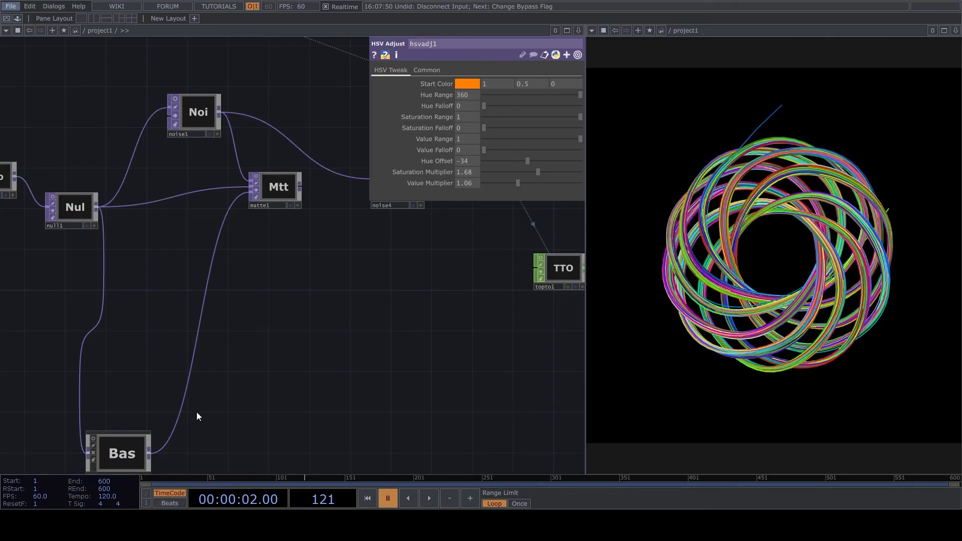
{"action": "left_click_drag", "start_coordinate": [120, 458], "coordinate": [150, 357]}
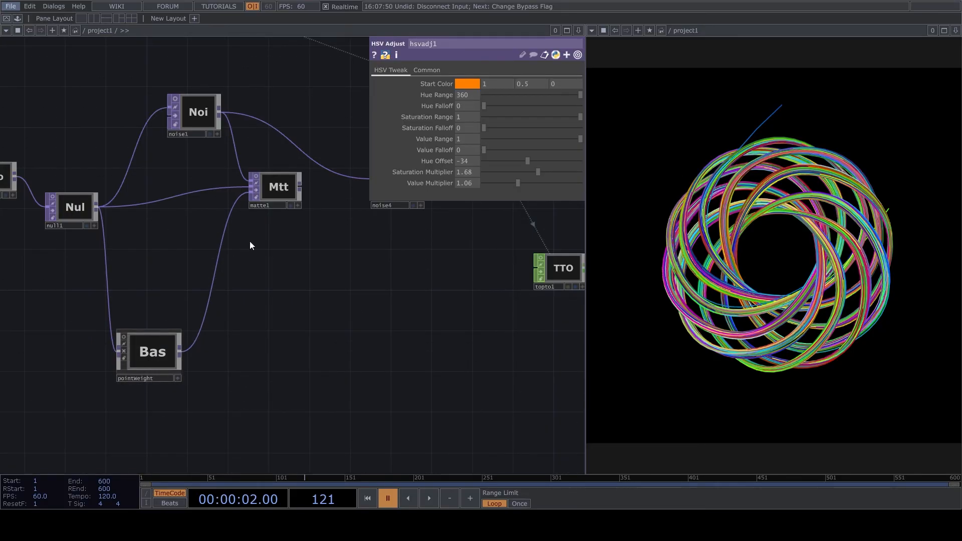
- Feed matte1 into noise4 in place of noise1, resume playback and set matte1's Switch Inputs to 1
{"action": "left_click_drag", "start_coordinate": [243, 244], "coordinate": [229, 319]}
{"action": "left_click_drag", "start_coordinate": [287, 261], "coordinate": [357, 255]}
{"action": "key", "text": "space"}
{"action": "scroll", "coordinate": [222, 241], "scroll_direction": "up", "scroll_amount": 4}
{"action": "left_click", "coordinate": [308, 235]}
{"action": "left_click_drag", "start_coordinate": [505, 84], "coordinate": [688, 96]}
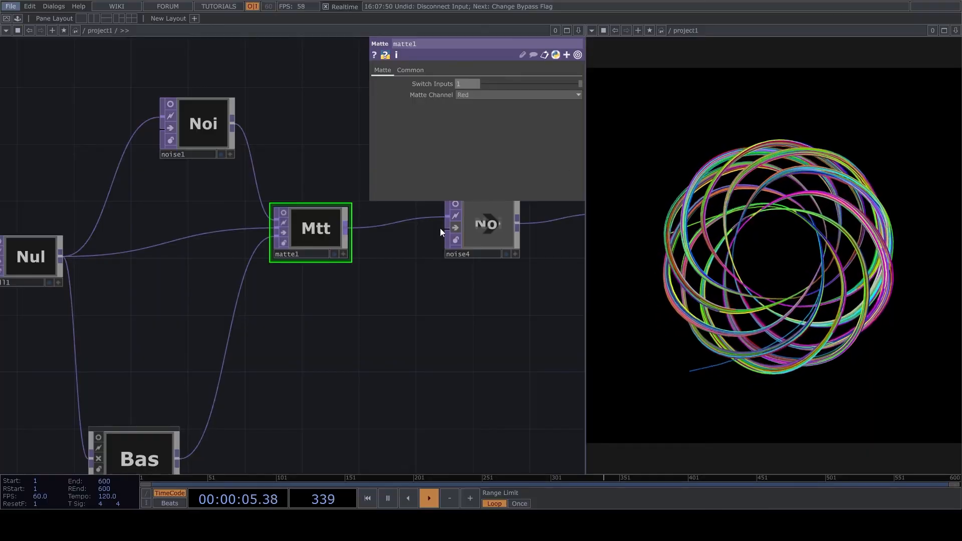
- Set noise1's Amplitude to 0.29 and the b value in constant2 to -2
{"action": "scroll", "coordinate": [440, 228], "scroll_direction": "down", "scroll_amount": 3}
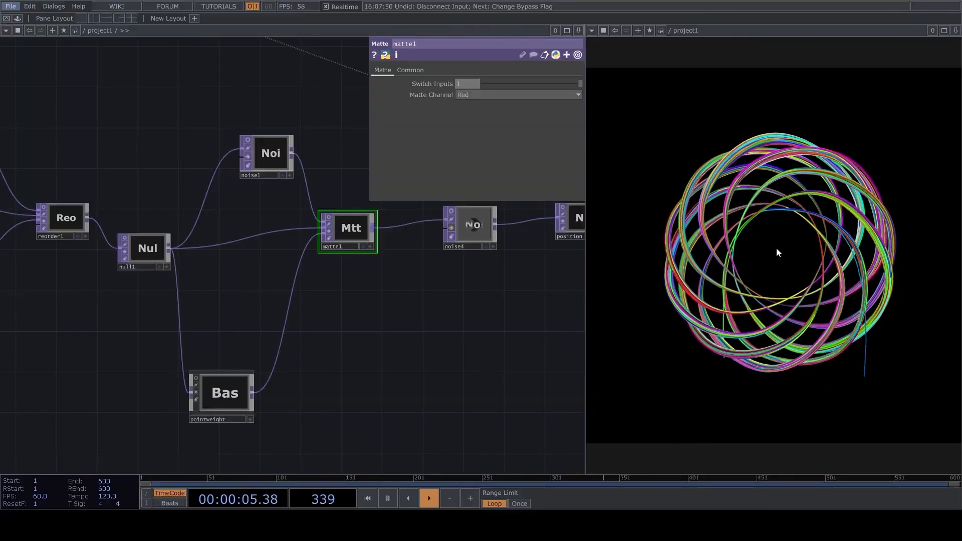
{"action": "left_click", "coordinate": [269, 157]}
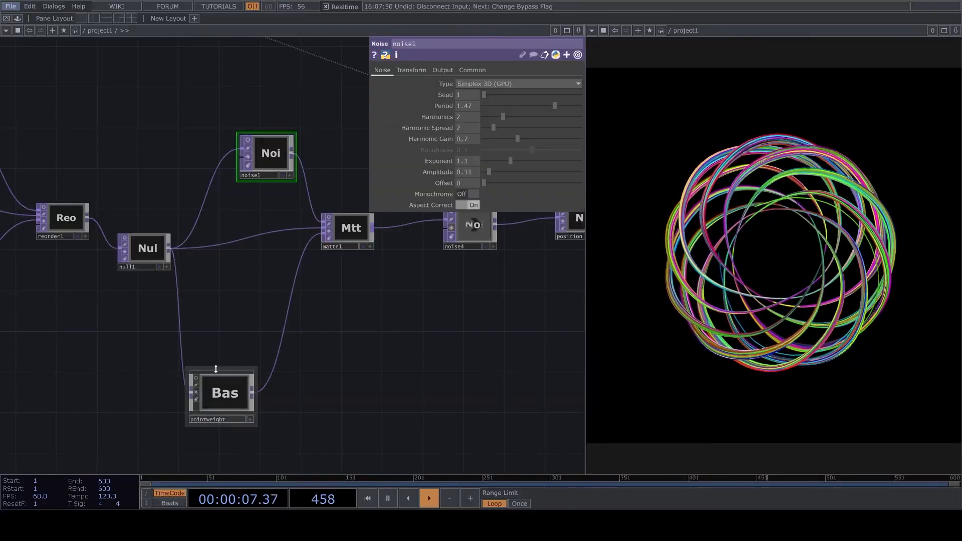
{"action": "left_click_drag", "start_coordinate": [491, 171], "coordinate": [499, 171]}
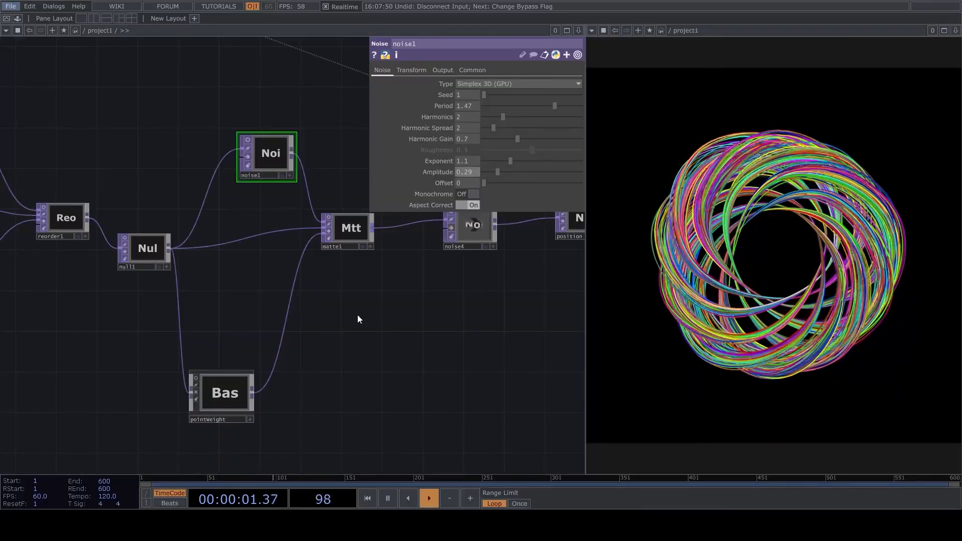
{"action": "middle_click_drag", "start_coordinate": [391, 349], "coordinate": [263, 348]}
{"action": "middle_click_drag", "start_coordinate": [10, 333], "coordinate": [354, 318]}
{"action": "scroll", "coordinate": [286, 303], "scroll_direction": "up", "scroll_amount": 5}
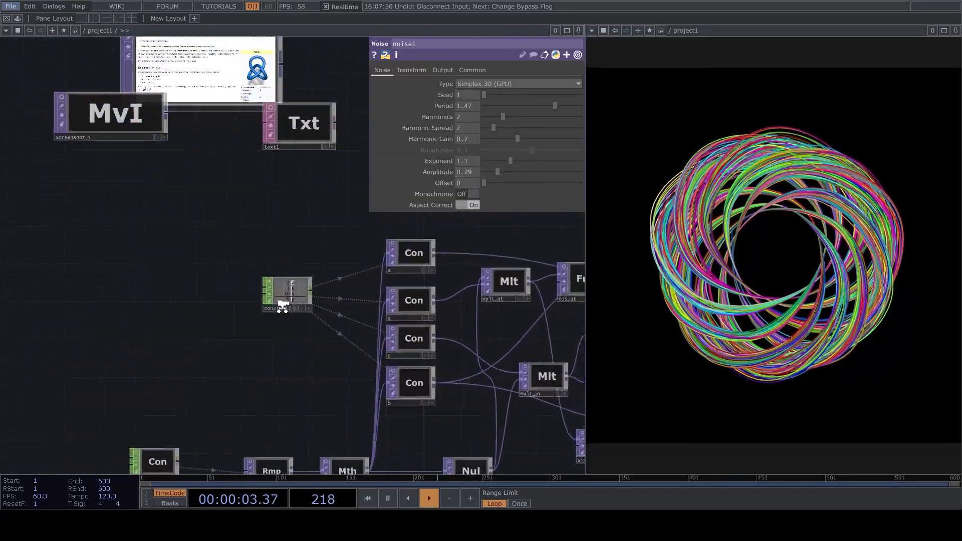
{"action": "left_click", "coordinate": [290, 294]}
{"action": "middle_click_drag", "start_coordinate": [532, 94], "coordinate": [506, 85]}
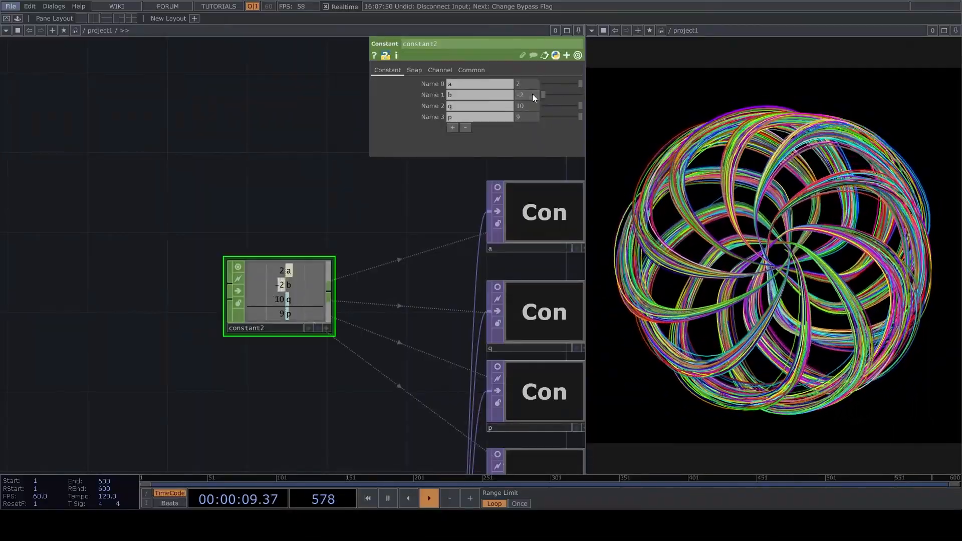
- Undo the accidental resizing of the blue z null
{"action": "middle_click_drag", "start_coordinate": [366, 266], "coordinate": [219, 239]}
{"action": "scroll", "coordinate": [219, 239], "scroll_direction": "down", "scroll_amount": 2}
{"action": "scroll", "coordinate": [218, 239], "scroll_direction": "down", "scroll_amount": 5}
{"action": "scroll", "coordinate": [442, 255], "scroll_direction": "up", "scroll_amount": 4}
{"action": "left_click_drag", "start_coordinate": [405, 365], "coordinate": [383, 335]}
{"action": "left_click_drag", "start_coordinate": [153, 345], "coordinate": [316, 366]}
{"action": "middle_click_drag", "start_coordinate": [465, 377], "coordinate": [252, 349]}
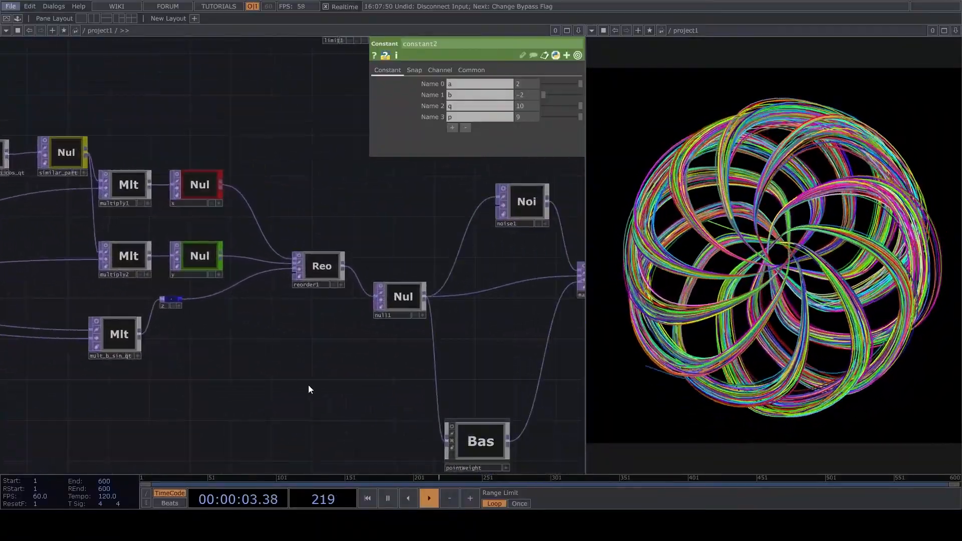
{"action": "key", "text": "ctrl+z"}
{"action": "scroll", "coordinate": [330, 395], "scroll_direction": "down", "scroll_amount": 5}
{"action": "scroll", "coordinate": [286, 358], "scroll_direction": "up", "scroll_amount": 3}
- Set noise1's Amplitude to 0.31 and its Period to 0
{"action": "left_click_drag", "start_coordinate": [281, 369], "coordinate": [120, 364]}
{"action": "scroll", "coordinate": [446, 322], "scroll_direction": "up", "scroll_amount": 3}
{"action": "left_click_drag", "start_coordinate": [458, 339], "coordinate": [442, 339]}
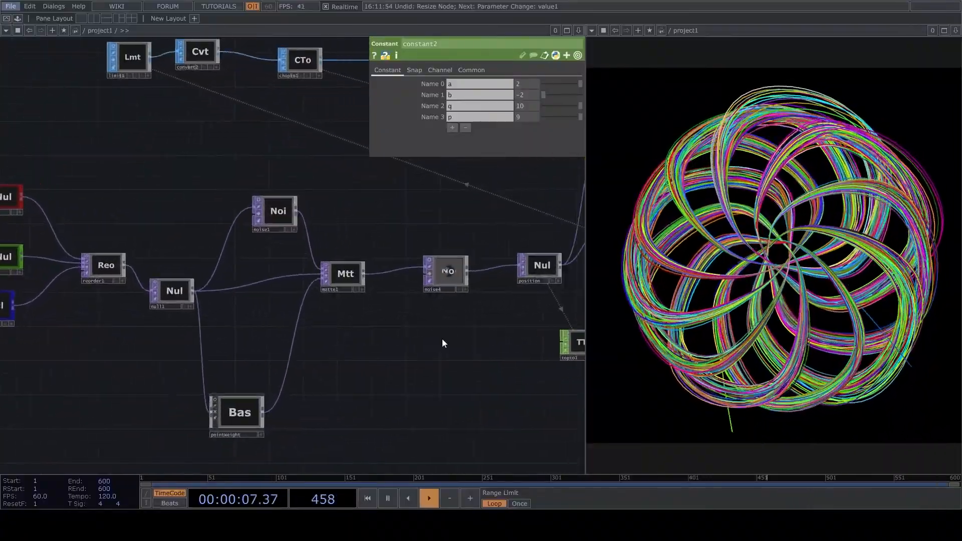
{"action": "scroll", "coordinate": [442, 339], "scroll_direction": "up", "scroll_amount": 2}
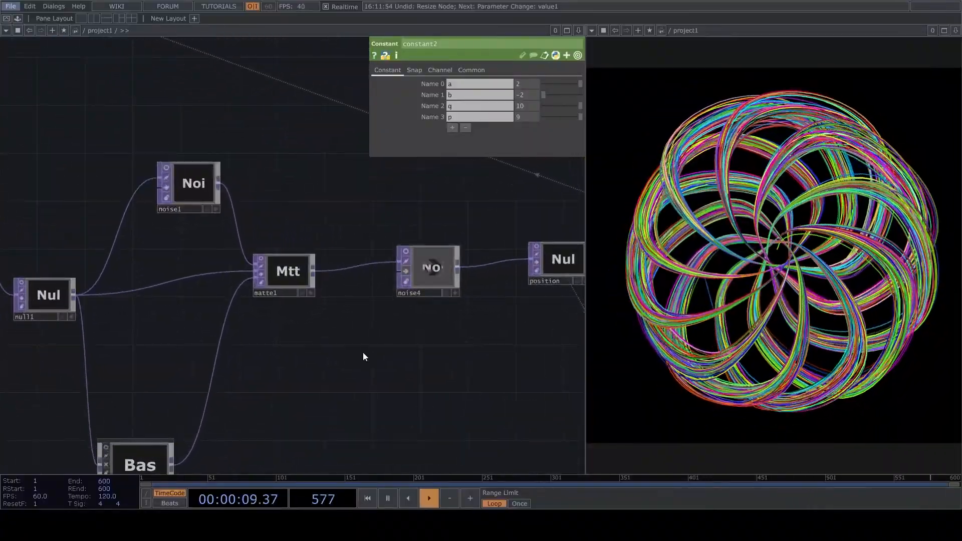
{"action": "scroll", "coordinate": [381, 343], "scroll_direction": "down", "scroll_amount": 3}
{"action": "scroll", "coordinate": [213, 237], "scroll_direction": "up", "scroll_amount": 3}
{"action": "left_click_drag", "start_coordinate": [310, 251], "coordinate": [323, 251]}
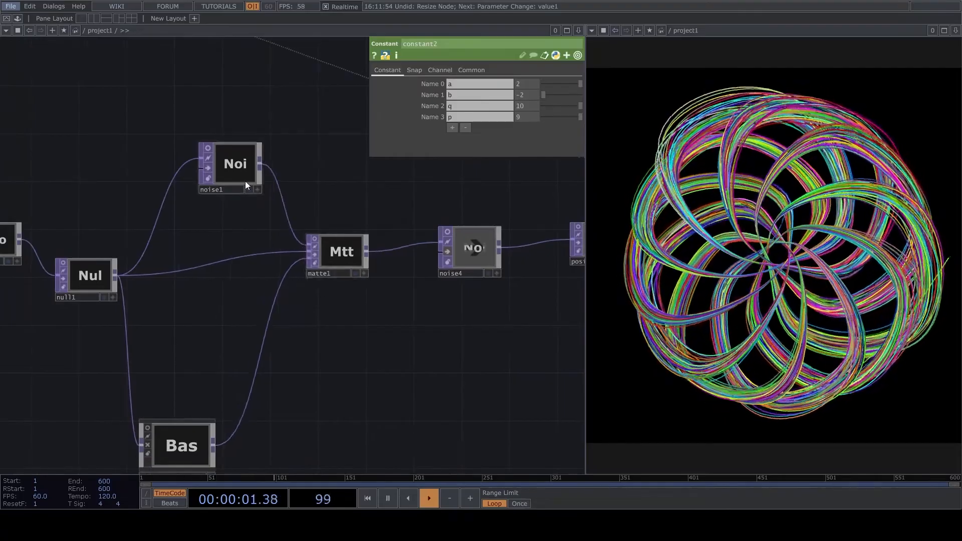
{"action": "left_click", "coordinate": [245, 182]}
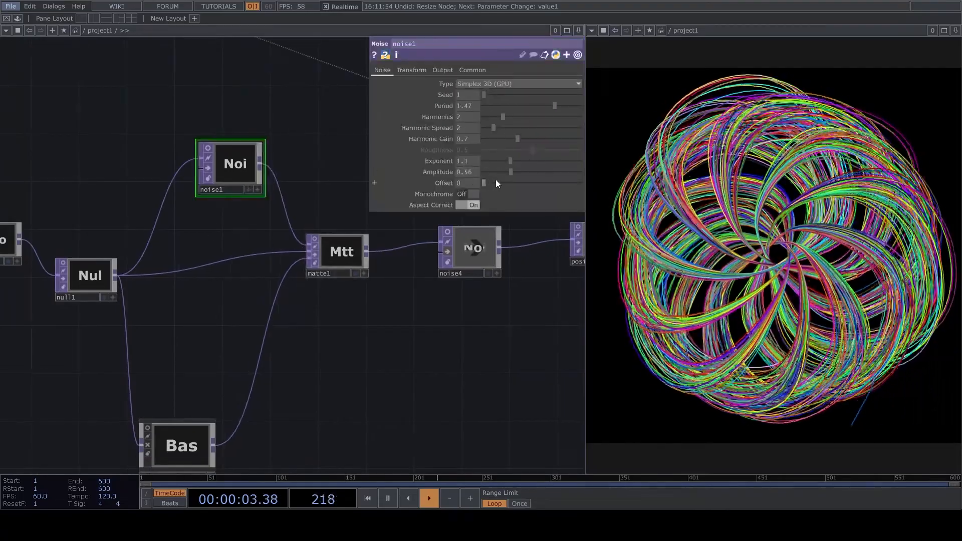
{"action": "left_click_drag", "start_coordinate": [554, 106], "coordinate": [543, 107]}
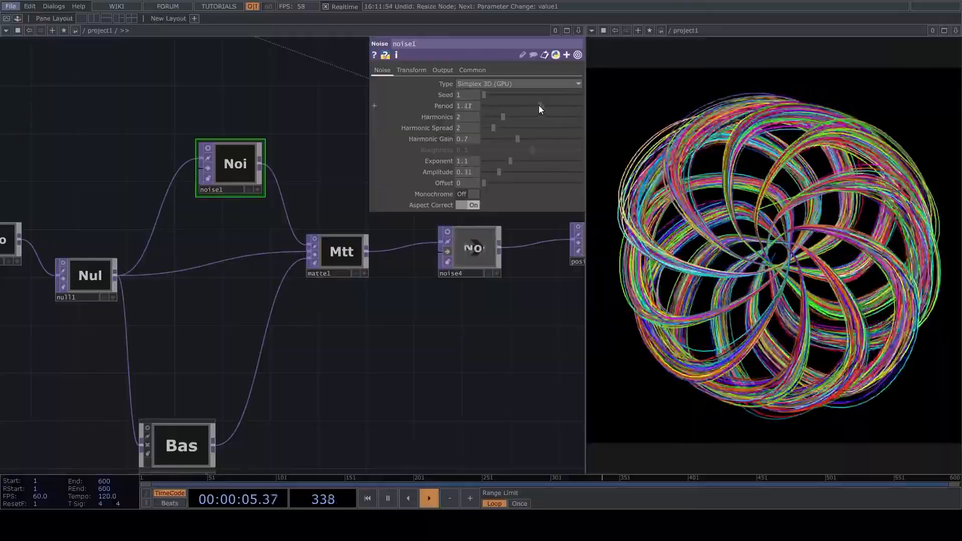
- Bypass shuffle3 and make shuffle1 active in the position channel chain
{"action": "left_click_drag", "start_coordinate": [501, 353], "coordinate": [332, 319]}
{"action": "middle_click_drag", "start_coordinate": [333, 319], "coordinate": [281, 305]}
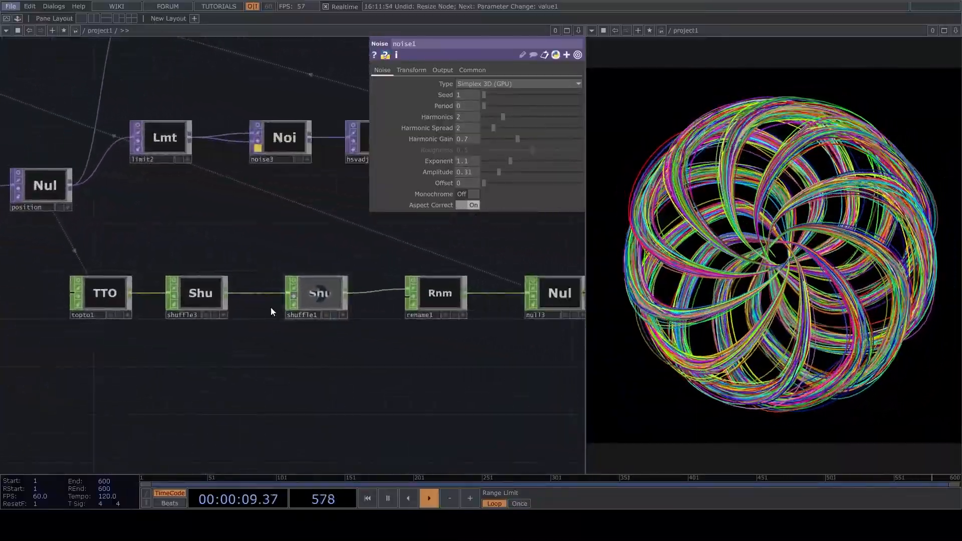
{"action": "left_click", "coordinate": [215, 290]}
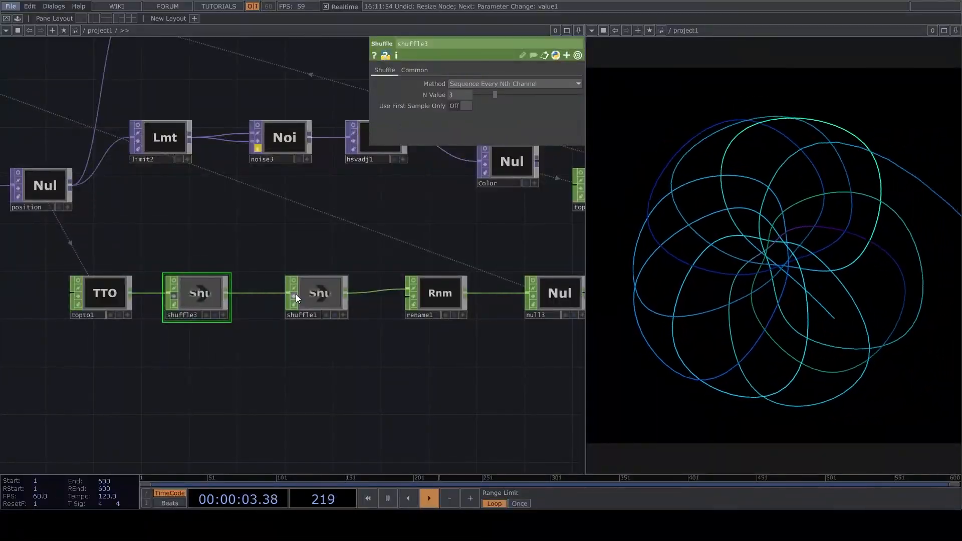
{"action": "left_click_drag", "start_coordinate": [258, 341], "coordinate": [380, 305]}
{"action": "scroll", "coordinate": [380, 305], "scroll_direction": "down", "scroll_amount": 4}
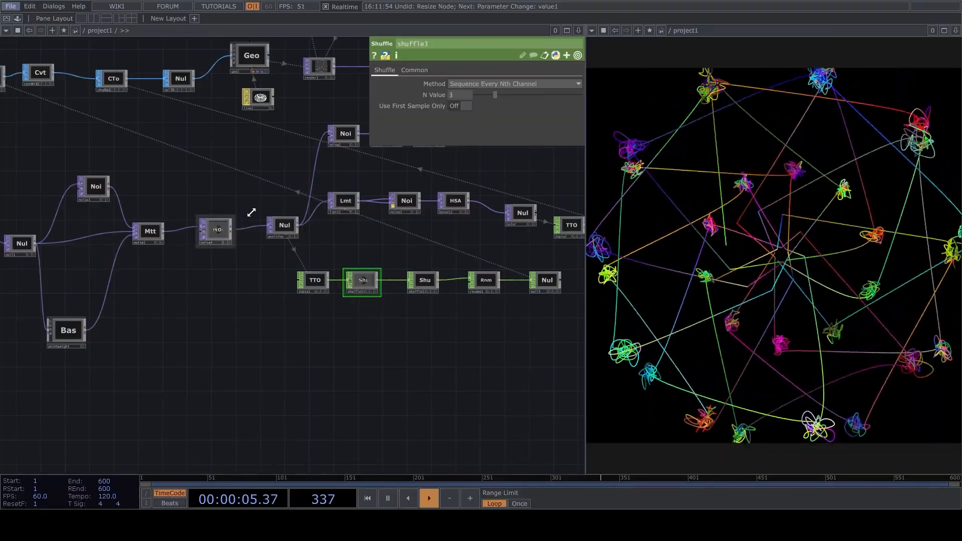
- Set noise1's Period to 1.66
{"action": "scroll", "coordinate": [187, 275], "scroll_direction": "up", "scroll_amount": 2}
{"action": "left_click_drag", "start_coordinate": [41, 188], "coordinate": [147, 192]}
{"action": "scroll", "coordinate": [147, 192], "scroll_direction": "up", "scroll_amount": 2}
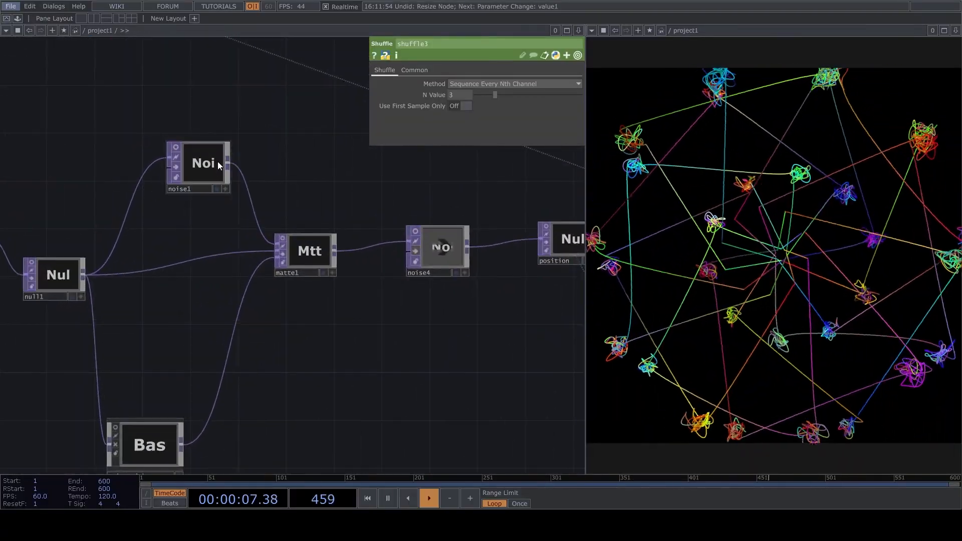
{"action": "left_click", "coordinate": [217, 164]}
{"action": "left_click_drag", "start_coordinate": [483, 106], "coordinate": [564, 112]}
- Set the res value in constant1 to 100
{"action": "scroll", "coordinate": [483, 289], "scroll_direction": "down", "scroll_amount": 4}
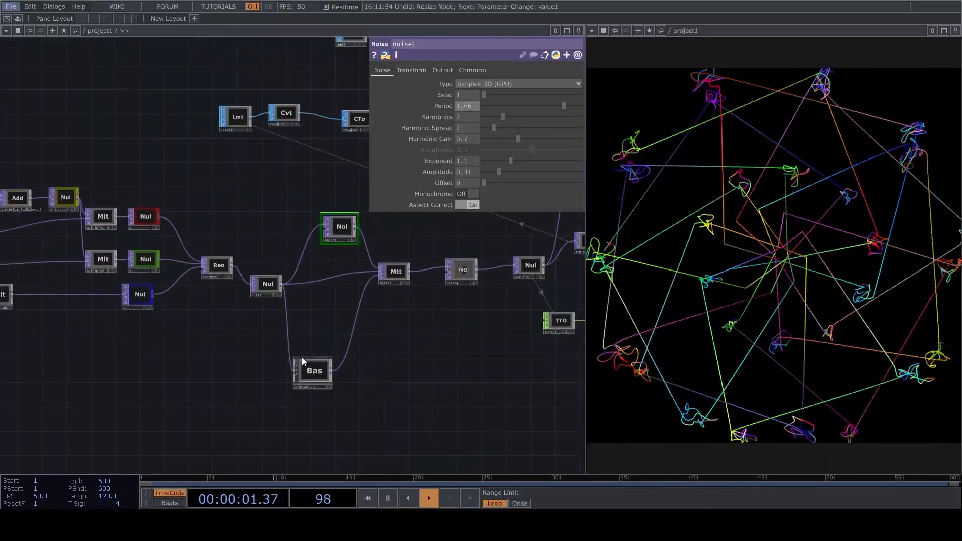
{"action": "key", "text": "h"}
{"action": "scroll", "coordinate": [126, 282], "scroll_direction": "up", "scroll_amount": 3}
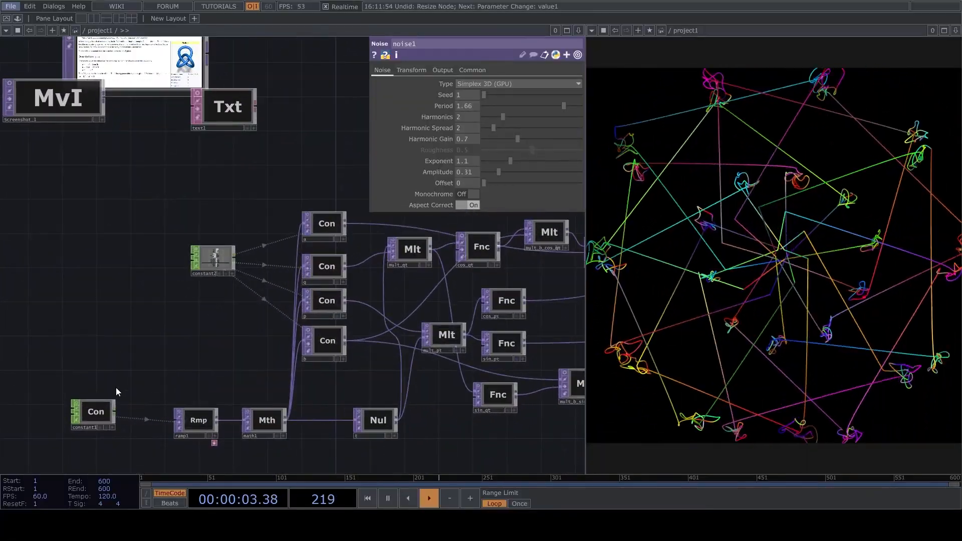
{"action": "left_click", "coordinate": [91, 412]}
{"action": "left_click", "coordinate": [521, 85]}
{"action": "type", "text": "100"}
{"action": "key", "text": "Return"}
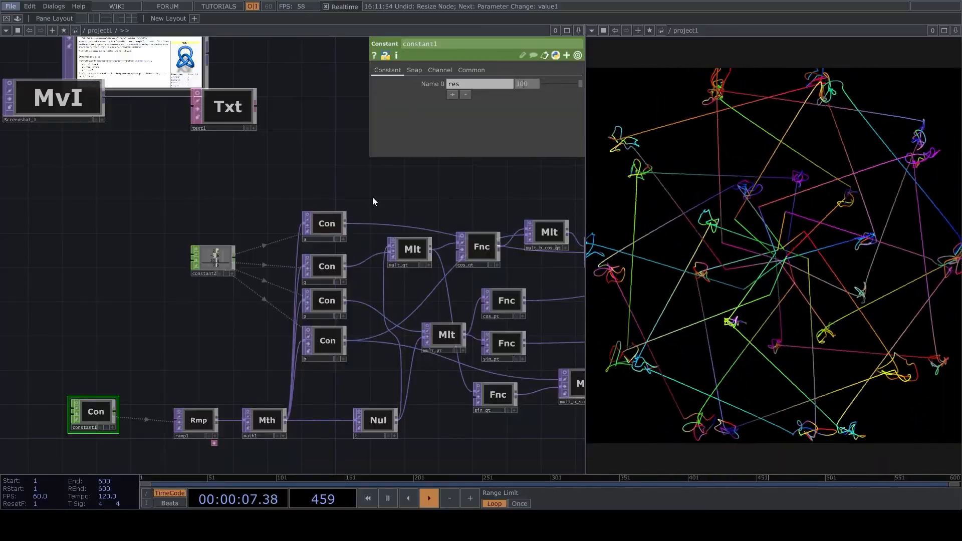
- Set the b value to 2 and the q value to 26 in constant2
{"action": "scroll", "coordinate": [221, 180], "scroll_direction": "down", "scroll_amount": 3}
{"action": "scroll", "coordinate": [180, 221], "scroll_direction": "up", "scroll_amount": 6}
{"action": "left_click", "coordinate": [179, 218]}
{"action": "middle_click_drag", "start_coordinate": [531, 93], "coordinate": [543, 89]}
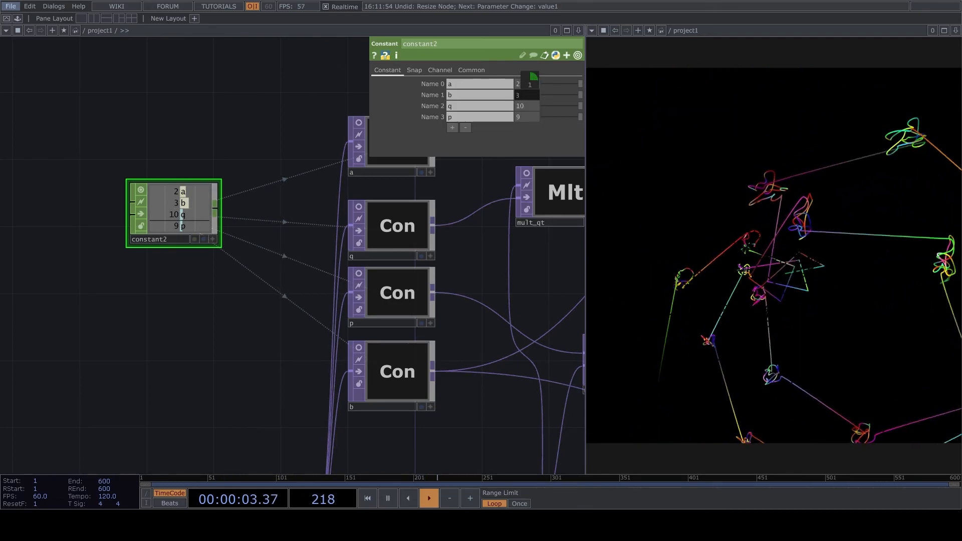
{"action": "mouse_move", "coordinate": [527, 107]}
{"action": "middle_mouse_down"}
{"action": "mouse_move", "coordinate": [533, 96]}
{"action": "mouse_move", "coordinate": [524, 95]}
{"action": "mouse_move", "coordinate": [533, 111]}
{"action": "middle_mouse_up"}
{"action": "mouse_move", "coordinate": [530, 91]}
{"action": "middle_mouse_down"}
{"action": "mouse_move", "coordinate": [572, 91]}
{"action": "mouse_move", "coordinate": [526, 107]}
{"action": "middle_mouse_up"}
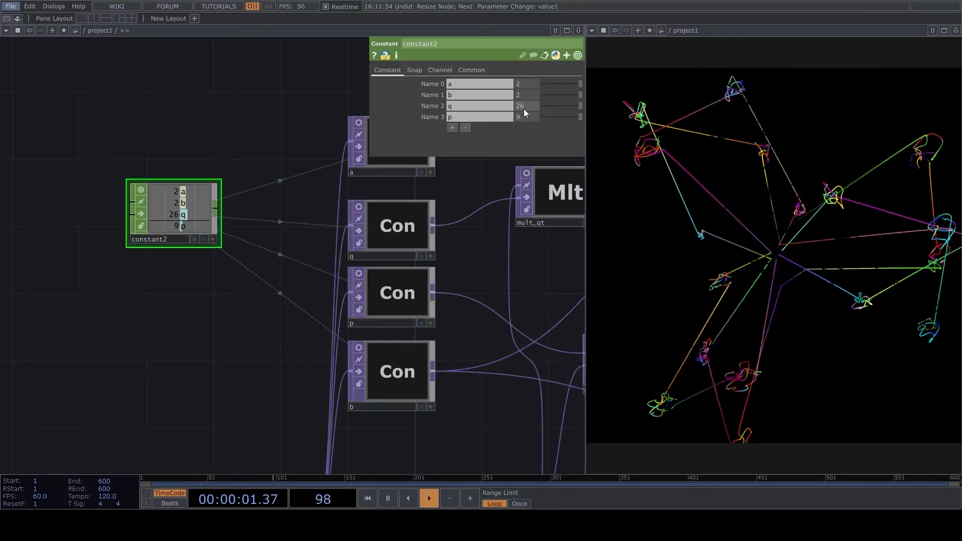
- Connect null1 directly to noise4, leaving noise1 and matte1 out of the position chain
{"action": "key", "text": "space"}
{"action": "middle_click_drag", "start_coordinate": [142, 241], "coordinate": [453, 254]}
{"action": "scroll", "coordinate": [453, 254], "scroll_direction": "up", "scroll_amount": 10}
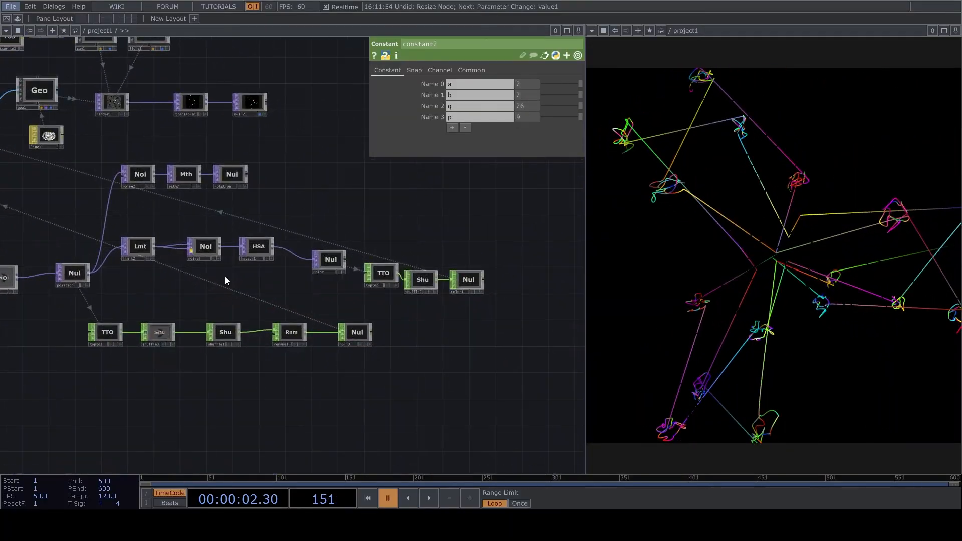
{"action": "key", "text": "space"}
{"action": "left_click_drag", "start_coordinate": [96, 266], "coordinate": [433, 223]}
{"action": "left_click_drag", "start_coordinate": [408, 316], "coordinate": [280, 326]}
{"action": "middle_click_drag", "start_coordinate": [307, 329], "coordinate": [339, 292]}
{"action": "left_click_drag", "start_coordinate": [235, 277], "coordinate": [224, 341]}
- Examine the curve in limit1's node viewer, and close the viewer again
{"action": "key", "text": "space"}
{"action": "left_click_drag", "start_coordinate": [144, 194], "coordinate": [136, 319]}
{"action": "left_click_drag", "start_coordinate": [193, 200], "coordinate": [443, 439]}
{"action": "scroll", "coordinate": [222, 267], "scroll_direction": "up", "scroll_amount": 6}
{"action": "left_click", "coordinate": [217, 258]}
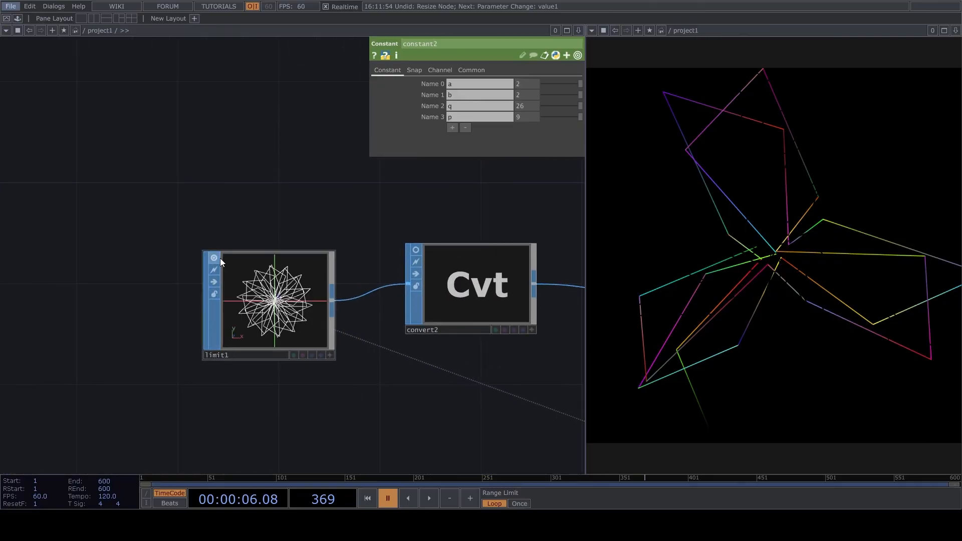
{"action": "scroll", "coordinate": [257, 290], "scroll_direction": "up", "scroll_amount": 4}
{"action": "key", "text": "space"}
{"action": "key", "text": "space"}
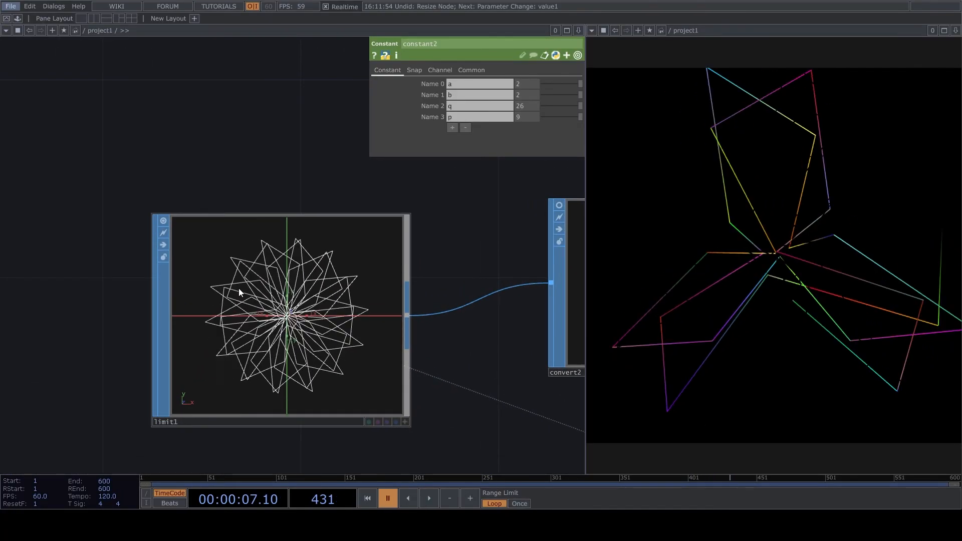
{"action": "left_click", "coordinate": [162, 222]}
{"action": "middle_click_drag", "start_coordinate": [338, 192], "coordinate": [279, 216]}
{"action": "scroll", "coordinate": [280, 217], "scroll_direction": "down", "scroll_amount": 5}
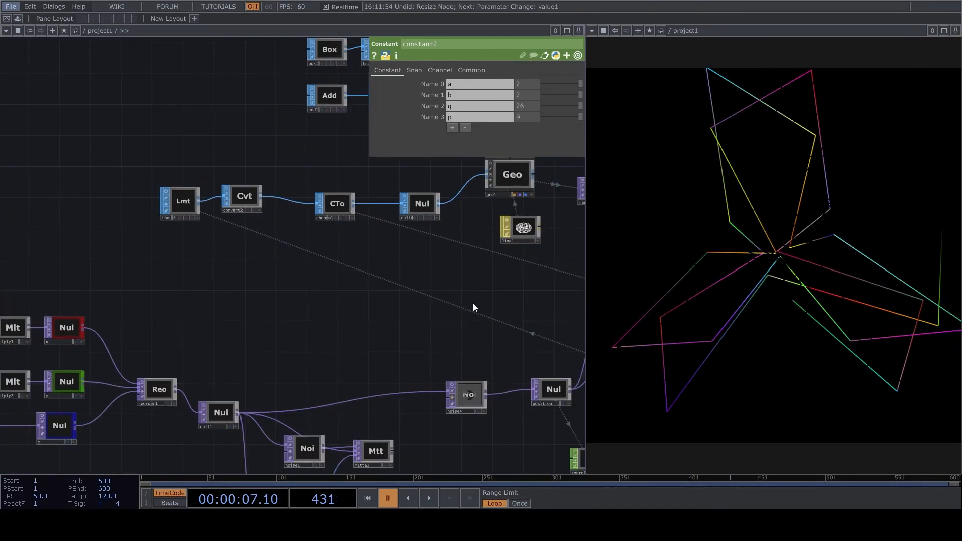
- Examine hsvadj1's parameters and the Instance settings of geo1
{"action": "scroll", "coordinate": [287, 279], "scroll_direction": "up", "scroll_amount": 5}
{"action": "key", "text": "space"}
{"action": "left_click", "coordinate": [383, 282]}
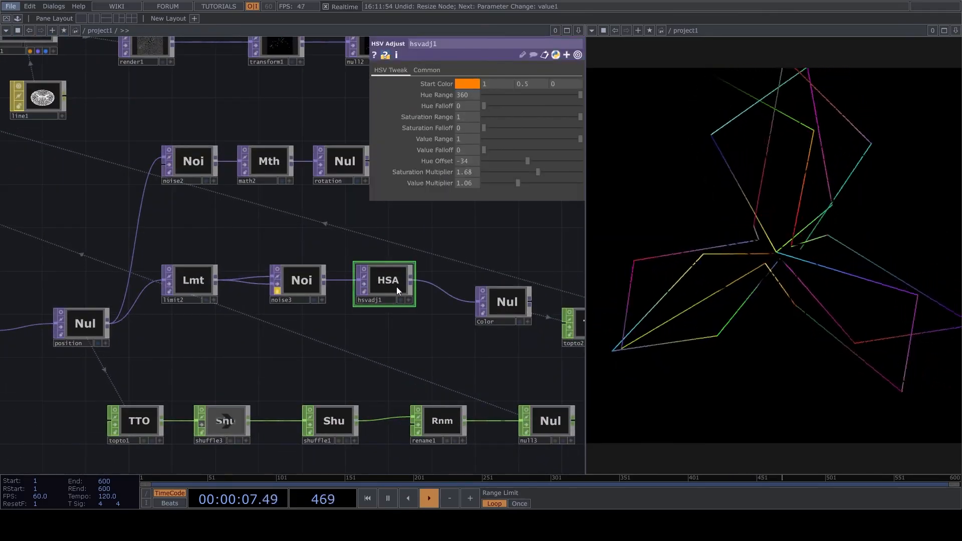
{"action": "scroll", "coordinate": [451, 301], "scroll_direction": "down", "scroll_amount": 5}
{"action": "scroll", "coordinate": [283, 223], "scroll_direction": "up", "scroll_amount": 5}
{"action": "left_click", "coordinate": [283, 224]}
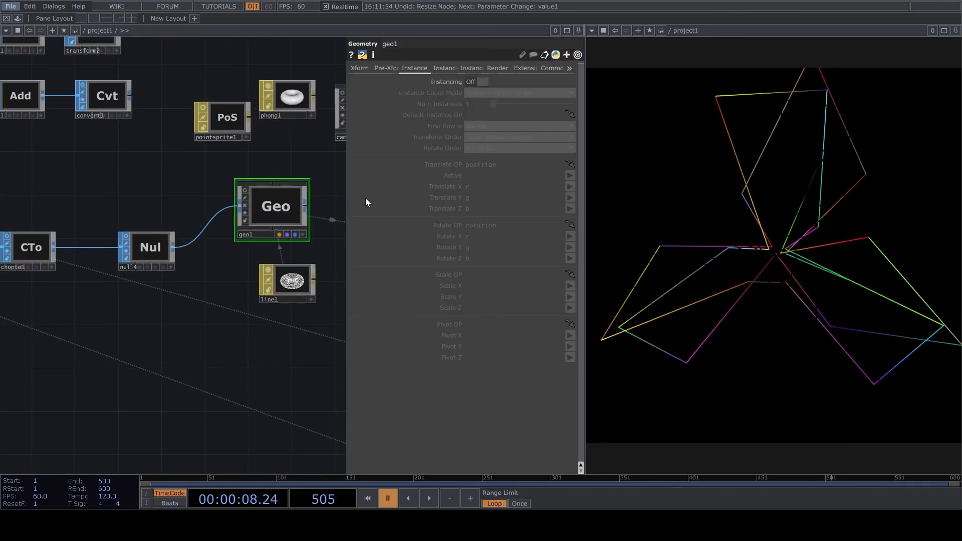
{"action": "middle_click_drag", "start_coordinate": [8, 250], "coordinate": [90, 253]}
{"action": "key", "text": "space"}
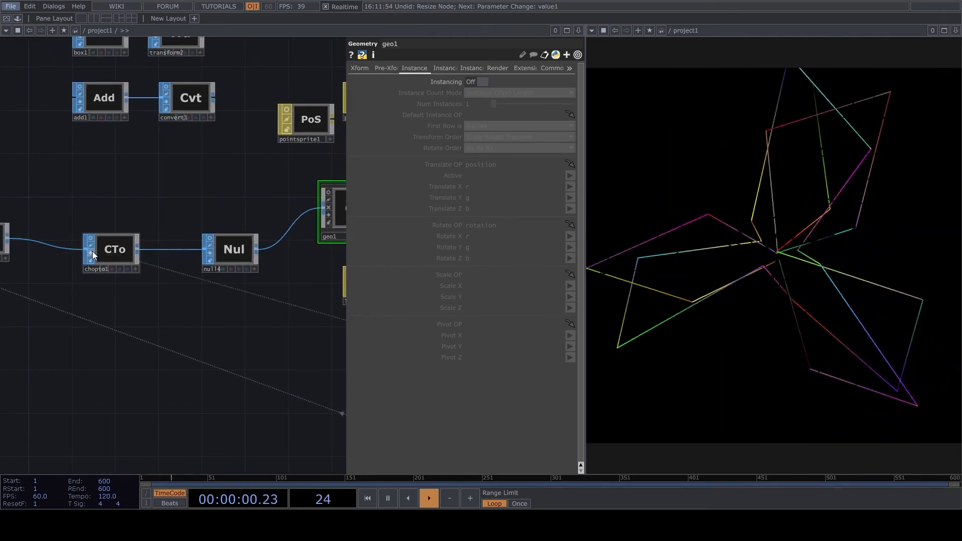
{"action": "key", "text": "space"}
{"action": "scroll", "coordinate": [174, 346], "scroll_direction": "down", "scroll_amount": 5}
{"action": "scroll", "coordinate": [192, 288], "scroll_direction": "up", "scroll_amount": 5}
{"action": "scroll", "coordinate": [212, 309], "scroll_direction": "up", "scroll_amount": 3}
- Try a Value Multiplier of 1.85 in hsvadj1 with its viewer active, undo the change and turn the viewer off
{"action": "left_click", "coordinate": [258, 312]}
{"action": "scroll", "coordinate": [313, 329], "scroll_direction": "up", "scroll_amount": 3}
{"action": "left_click", "coordinate": [312, 327]}
{"action": "key", "text": "space"}
{"action": "scroll", "coordinate": [312, 327], "scroll_direction": "down", "scroll_amount": 3}
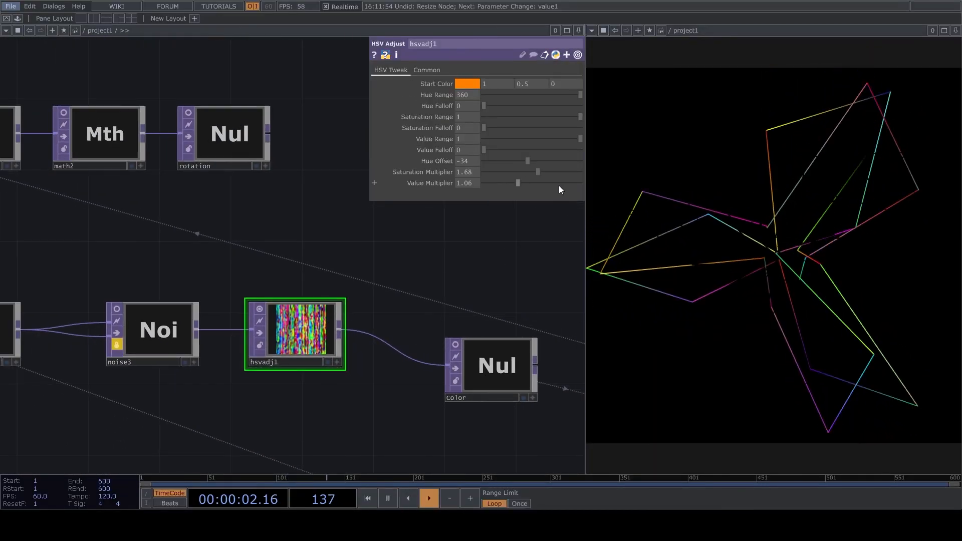
{"action": "mouse_move", "coordinate": [522, 183]}
{"action": "left_mouse_down"}
{"action": "mouse_move", "coordinate": [564, 182]}
{"action": "mouse_move", "coordinate": [531, 189]}
{"action": "left_mouse_up"}
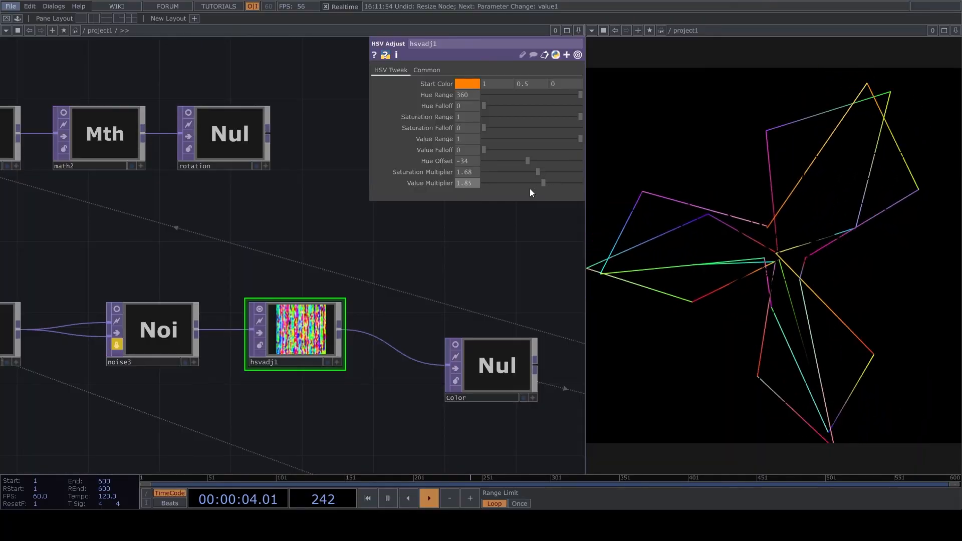
{"action": "key", "text": "ctrl+z"}
{"action": "left_click", "coordinate": [260, 309]}
- Display the color channels in shuffle2's node viewer
{"action": "scroll", "coordinate": [254, 264], "scroll_direction": "down", "scroll_amount": 4}
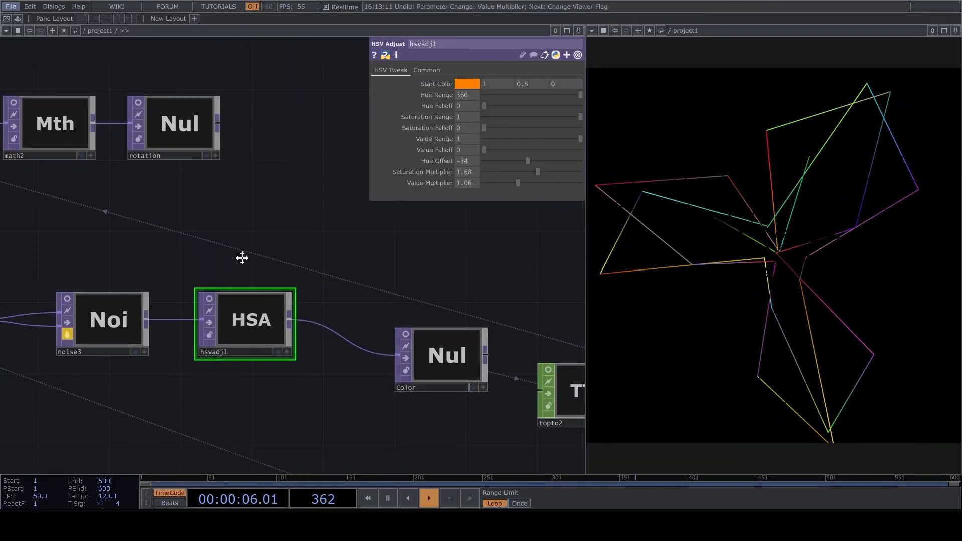
{"action": "scroll", "coordinate": [380, 313], "scroll_direction": "up", "scroll_amount": 3}
{"action": "left_click", "coordinate": [349, 261]}
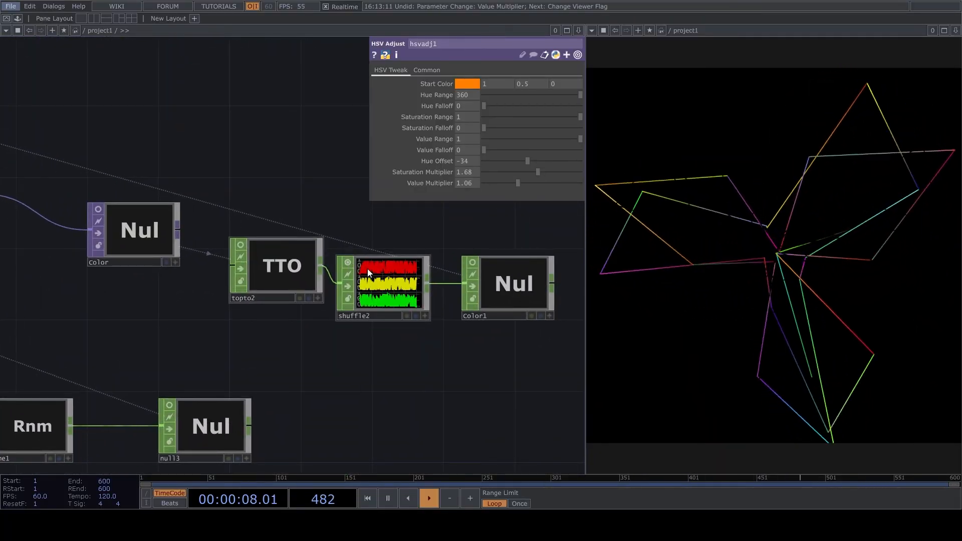
- Examine the color channels up close in shuffle2's node viewer, and turn that viewer off
{"action": "scroll", "coordinate": [368, 269], "scroll_direction": "up", "scroll_amount": 3}
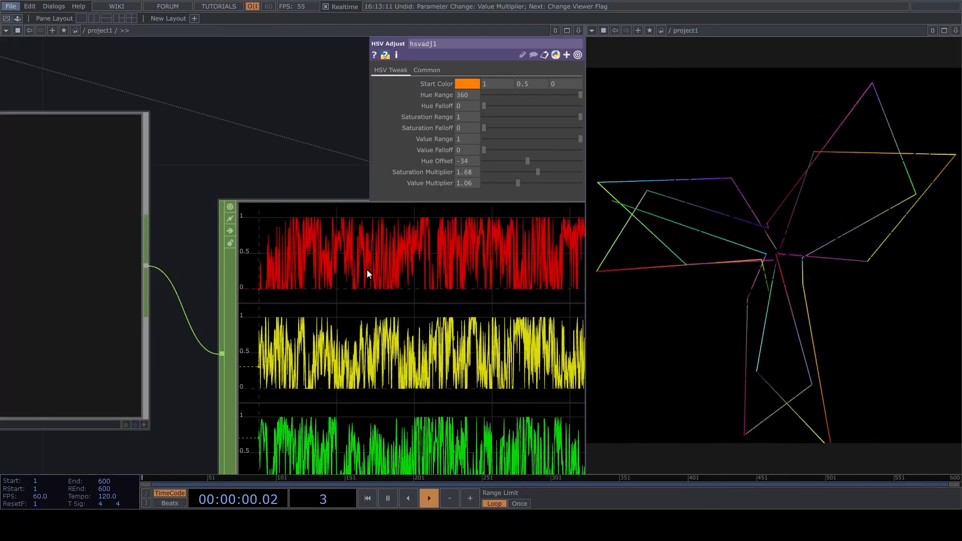
{"action": "scroll", "coordinate": [367, 270], "scroll_direction": "up", "scroll_amount": 1}
{"action": "scroll", "coordinate": [341, 258], "scroll_direction": "down", "scroll_amount": 3}
{"action": "left_click", "coordinate": [353, 279]}
{"action": "left_click", "coordinate": [458, 351]}
{"action": "scroll", "coordinate": [454, 356], "scroll_direction": "down", "scroll_amount": 4}
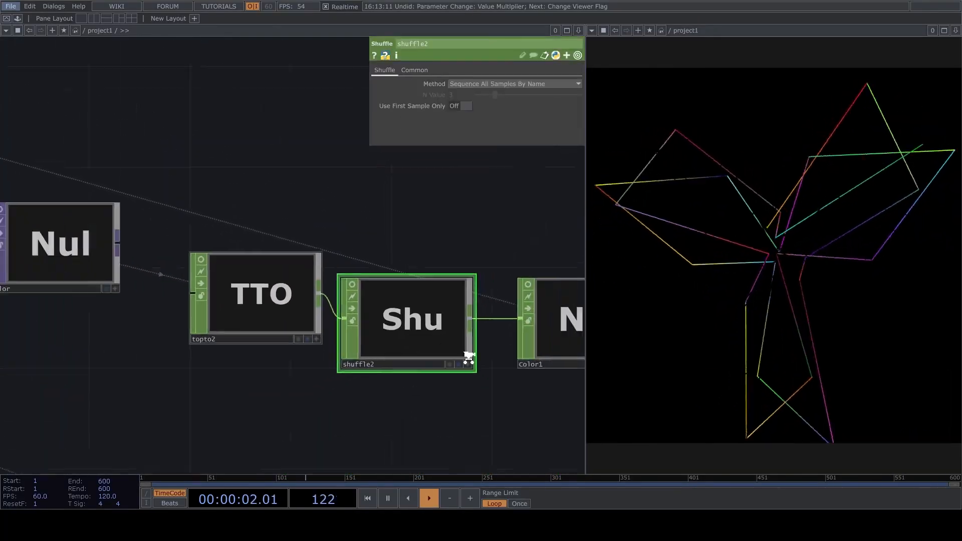
{"action": "scroll", "coordinate": [449, 360], "scroll_direction": "down", "scroll_amount": 3}
{"action": "scroll", "coordinate": [240, 315], "scroll_direction": "up", "scroll_amount": 4}
- Try an Add TOP between hsvadj1 and the Color null, and delete it again
{"action": "left_click_drag", "start_coordinate": [410, 314], "coordinate": [474, 280]}
{"action": "right_click", "coordinate": [320, 282]}
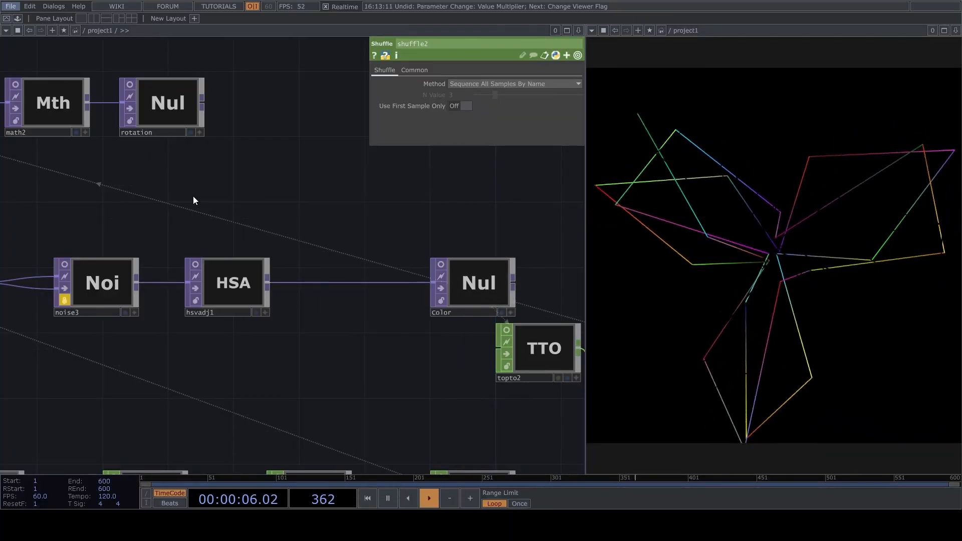
{"action": "left_click", "coordinate": [349, 288]}
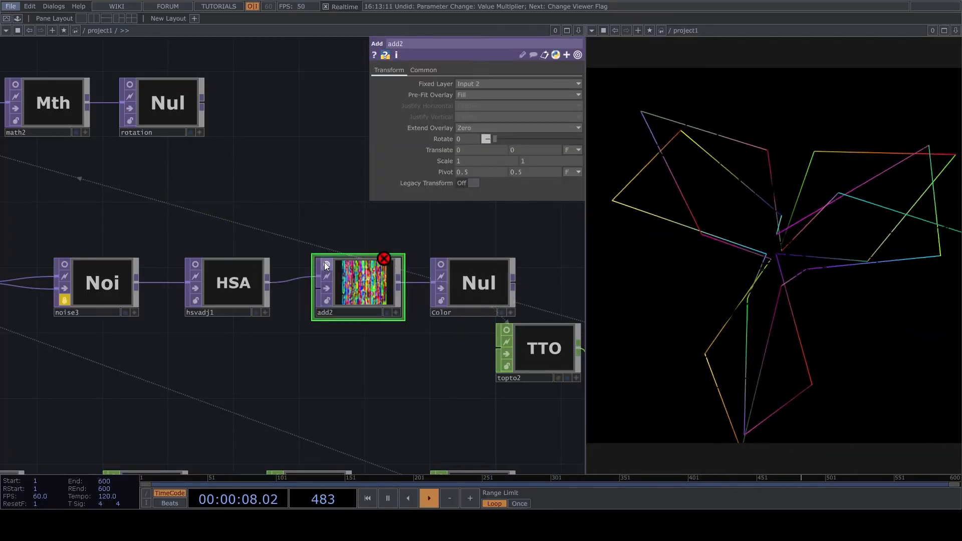
{"action": "left_click", "coordinate": [351, 287]}
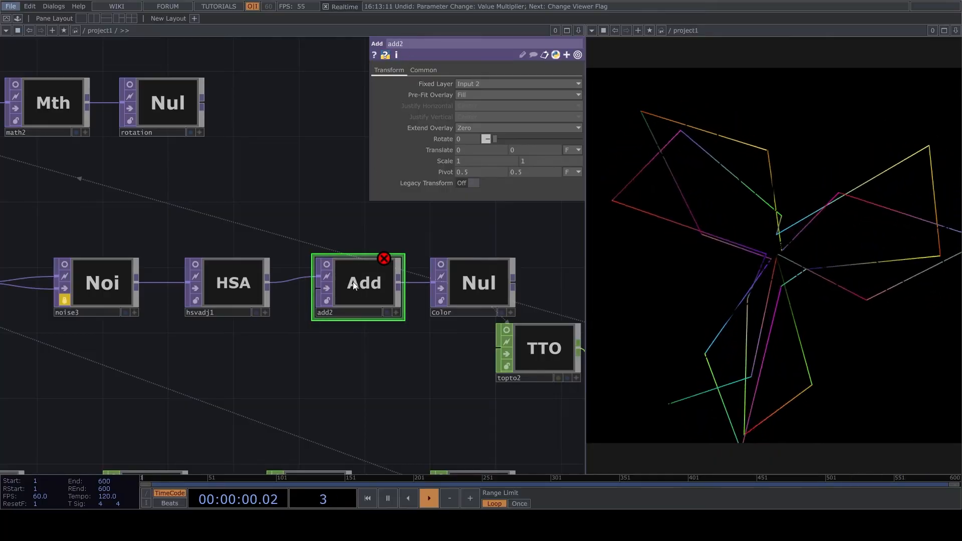
{"action": "key", "text": "Delete"}
- Insert a Math TOP on the wire between hsvadj1 and the Color null, and turn its viewer off
{"action": "right_click", "coordinate": [325, 282]}
{"action": "key", "text": "Escape"}
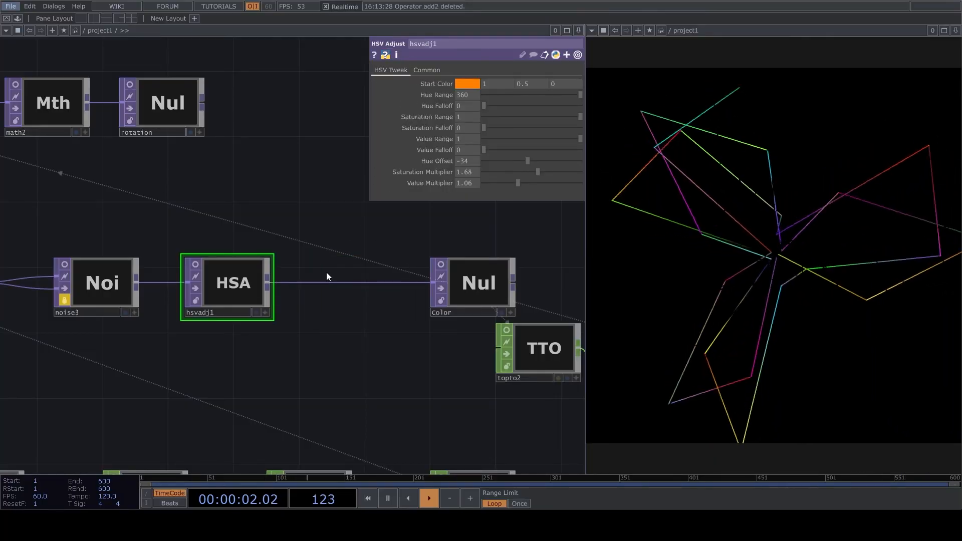
{"action": "key", "text": "ctrl+v"}
{"action": "left_click", "coordinate": [337, 285]}
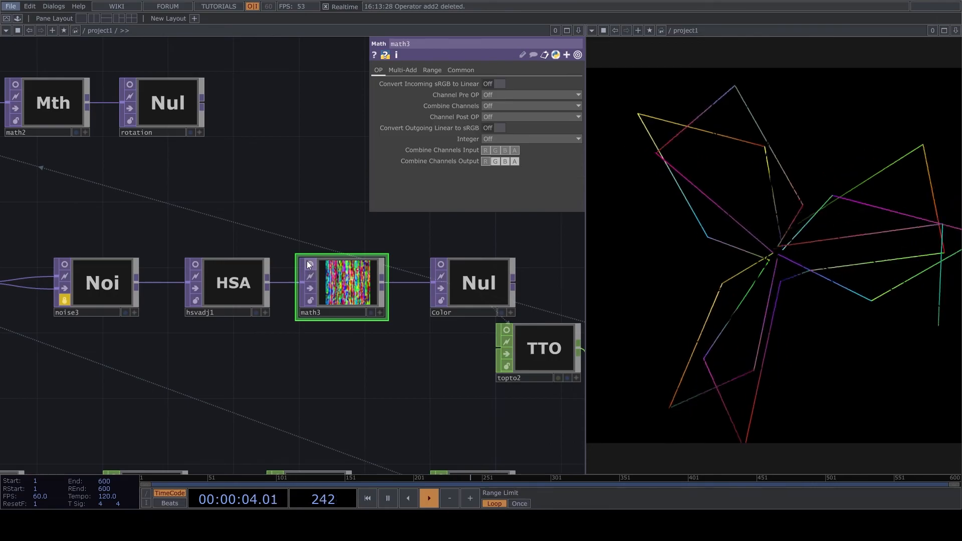
- Try a higher Pre-Add value in math3 and undo the change
{"action": "left_click", "coordinate": [432, 70]}
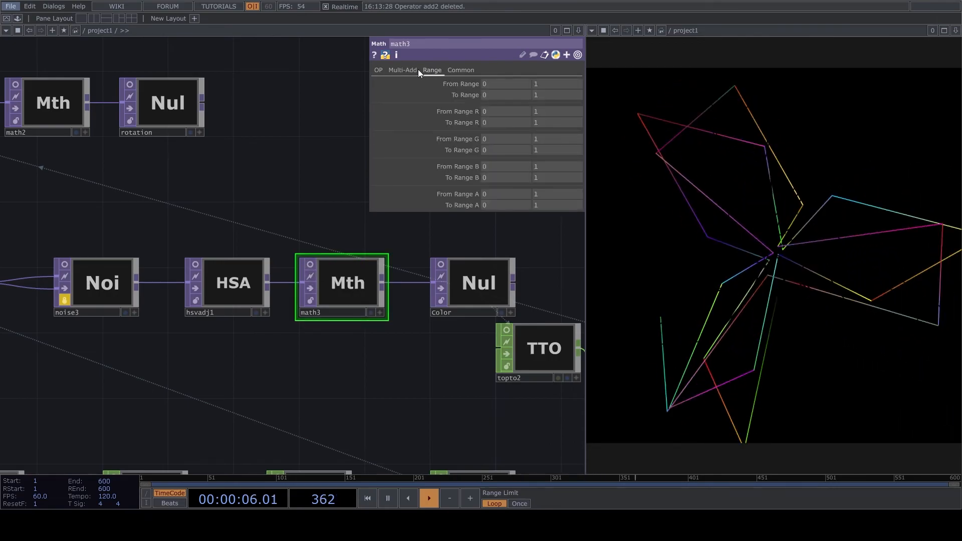
{"action": "left_click", "coordinate": [402, 69]}
{"action": "left_click_drag", "start_coordinate": [545, 83], "coordinate": [578, 90]}
{"action": "key", "text": "ctrl+z"}
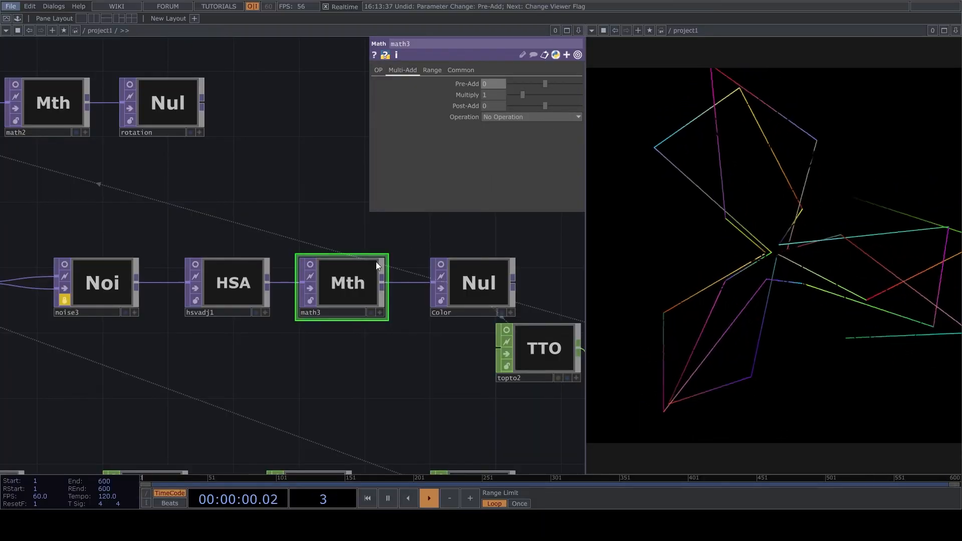
- Examine the rendered curve in render1's viewer and the Setup parameters of the line1 material
{"action": "scroll", "coordinate": [344, 301], "scroll_direction": "down", "scroll_amount": 5}
{"action": "scroll", "coordinate": [197, 212], "scroll_direction": "up", "scroll_amount": 6}
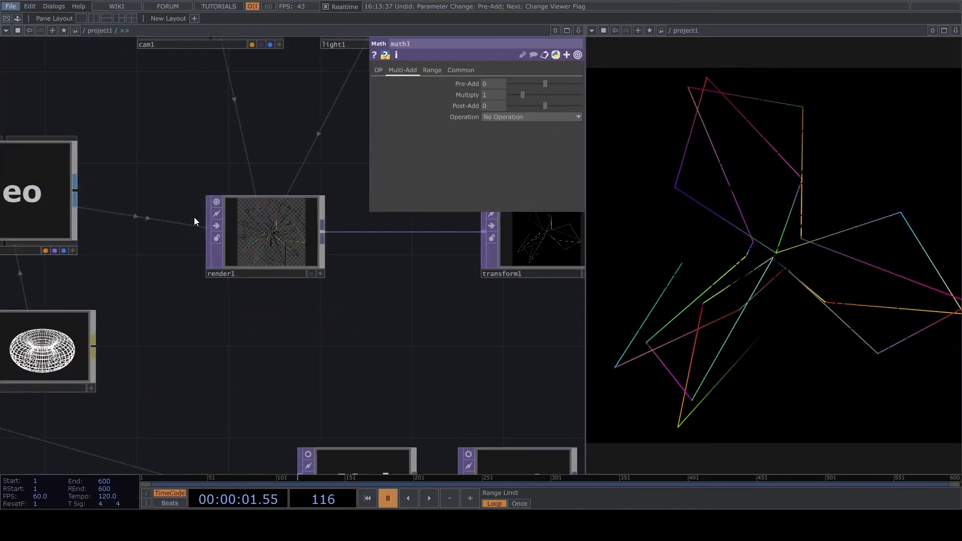
{"action": "scroll", "coordinate": [275, 228], "scroll_direction": "up", "scroll_amount": 6}
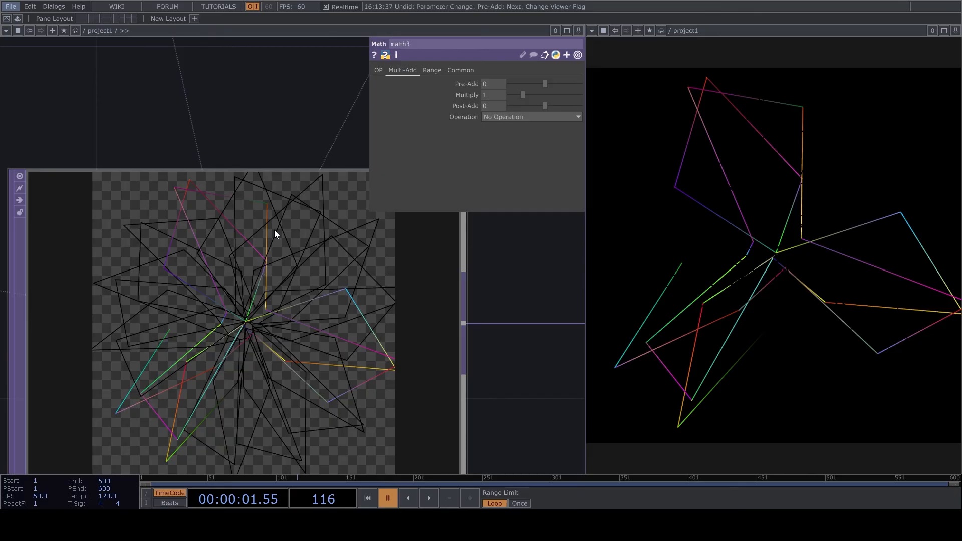
{"action": "scroll", "coordinate": [274, 230], "scroll_direction": "down", "scroll_amount": 5}
{"action": "scroll", "coordinate": [251, 259], "scroll_direction": "up", "scroll_amount": 4}
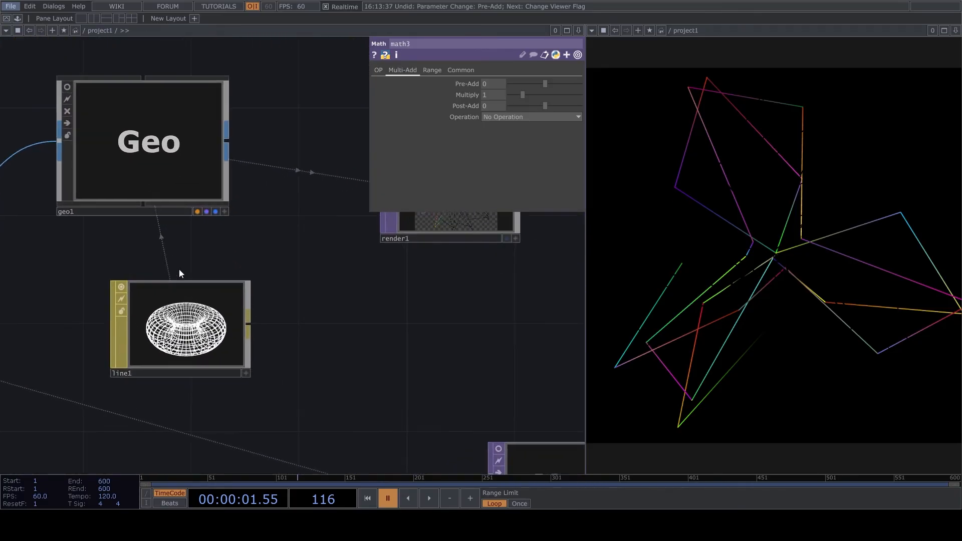
{"action": "scroll", "coordinate": [276, 239], "scroll_direction": "down", "scroll_amount": 5}
{"action": "scroll", "coordinate": [277, 239], "scroll_direction": "up", "scroll_amount": 4}
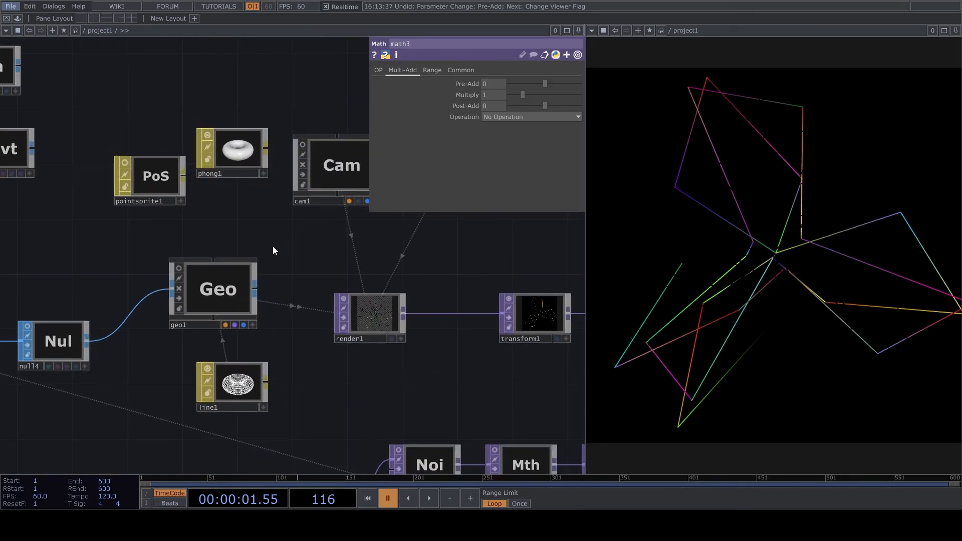
{"action": "left_click", "coordinate": [253, 384]}
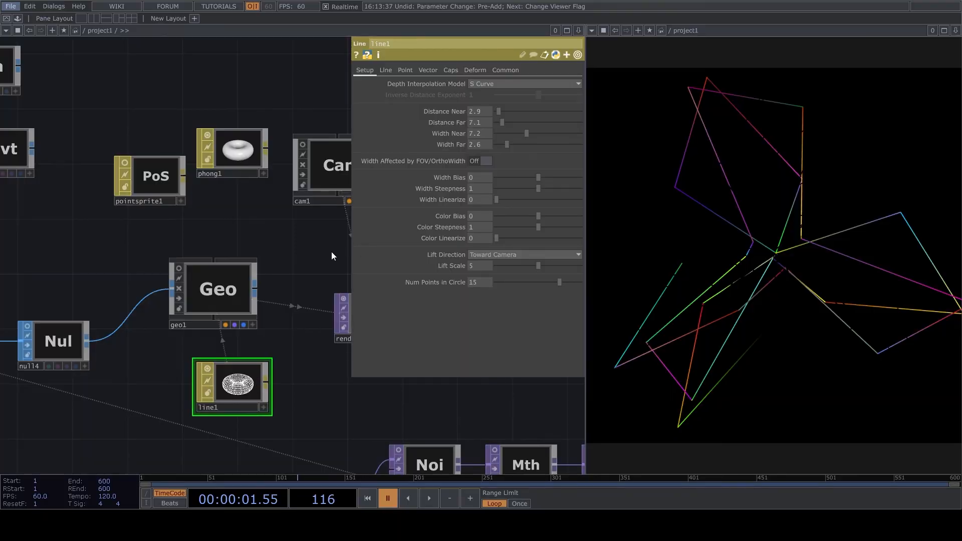
- Turn on shuffle2's node viewer and examine its color channels
{"action": "scroll", "coordinate": [301, 291], "scroll_direction": "down", "scroll_amount": 3}
{"action": "scroll", "coordinate": [452, 418], "scroll_direction": "down", "scroll_amount": 1}
{"action": "left_click_drag", "start_coordinate": [452, 418], "coordinate": [275, 364]}
{"action": "scroll", "coordinate": [416, 400], "scroll_direction": "up", "scroll_amount": 5}
{"action": "left_click_drag", "start_coordinate": [371, 384], "coordinate": [186, 263]}
{"action": "scroll", "coordinate": [259, 330], "scroll_direction": "up", "scroll_amount": 3}
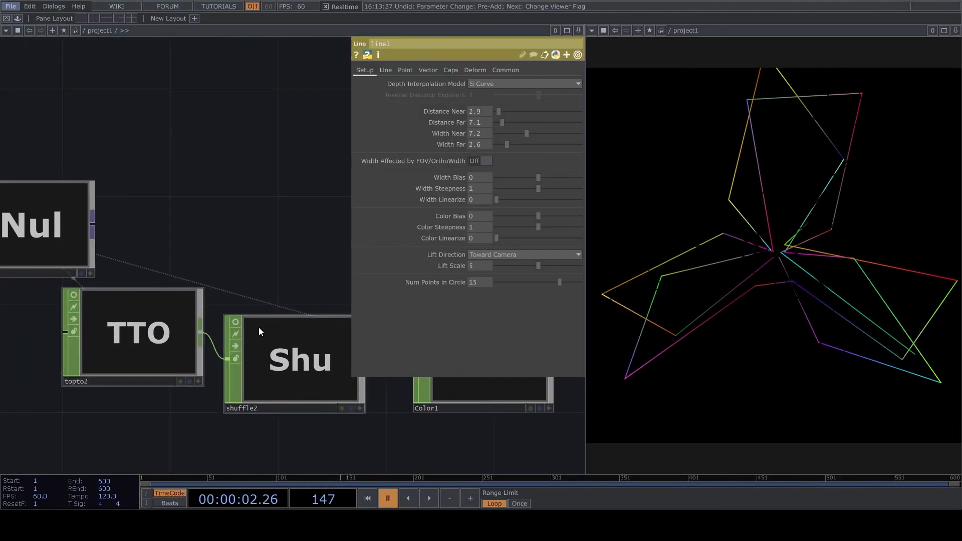
{"action": "left_click", "coordinate": [237, 322]}
{"action": "scroll", "coordinate": [317, 344], "scroll_direction": "up", "scroll_amount": 3}
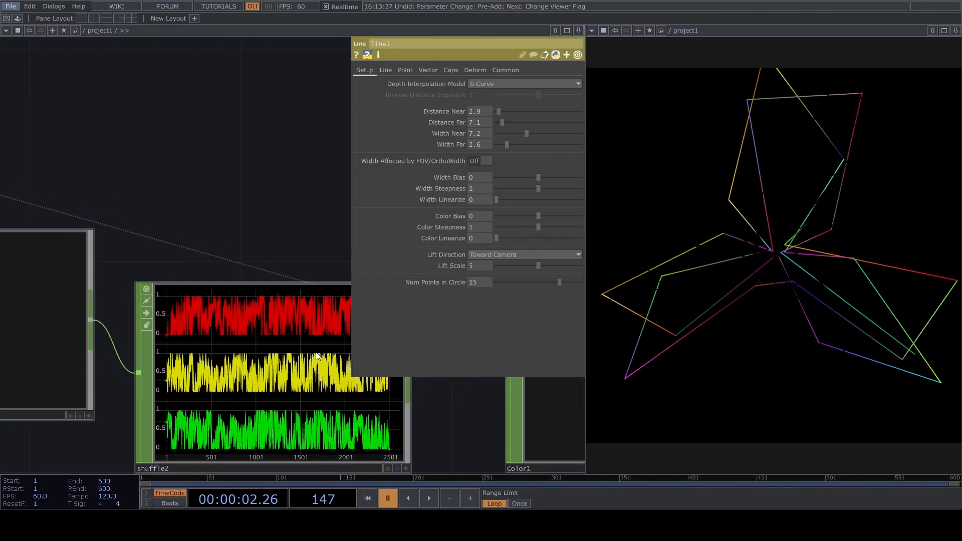
{"action": "scroll", "coordinate": [317, 350], "scroll_direction": "down", "scroll_amount": 3}
{"action": "left_click_drag", "start_coordinate": [118, 344], "coordinate": [215, 322]}
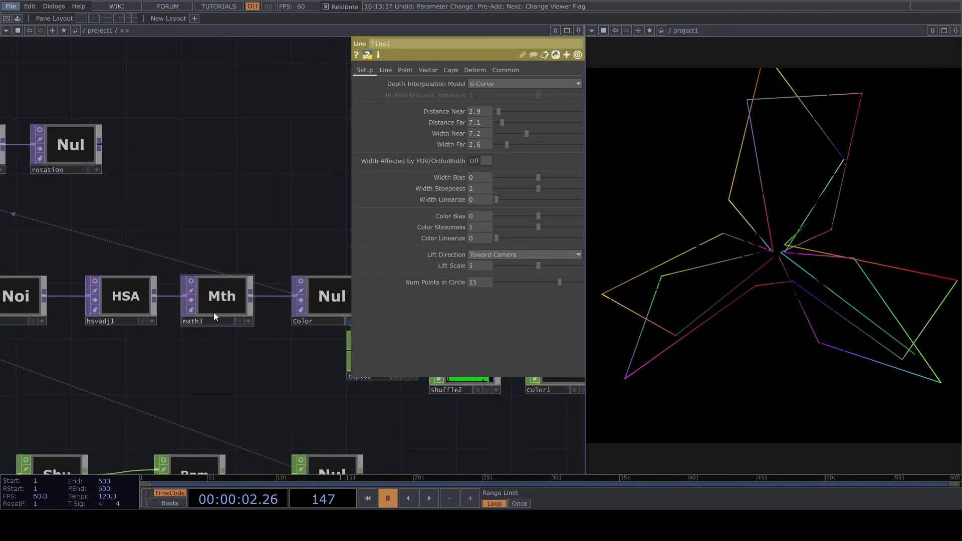
- Try a higher Multiply value in math3 and undo the change
{"action": "left_click", "coordinate": [215, 317]}
{"action": "left_click_drag", "start_coordinate": [522, 95], "coordinate": [623, 104]}
{"action": "key", "text": "ctrl+z"}
- With playback paused, examine the node information of shuffle2, rename1 and topto2, and topto2's Crop parameters
{"action": "scroll", "coordinate": [353, 320], "scroll_direction": "down", "scroll_amount": 3}
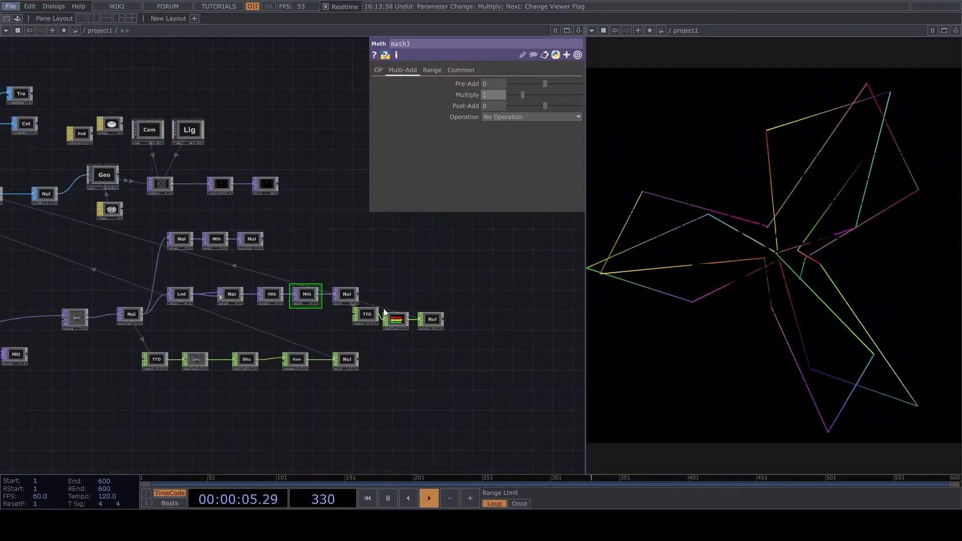
{"action": "key", "text": "space"}
{"action": "scroll", "coordinate": [374, 303], "scroll_direction": "up", "scroll_amount": 5}
{"action": "middle_click", "coordinate": [287, 301]}
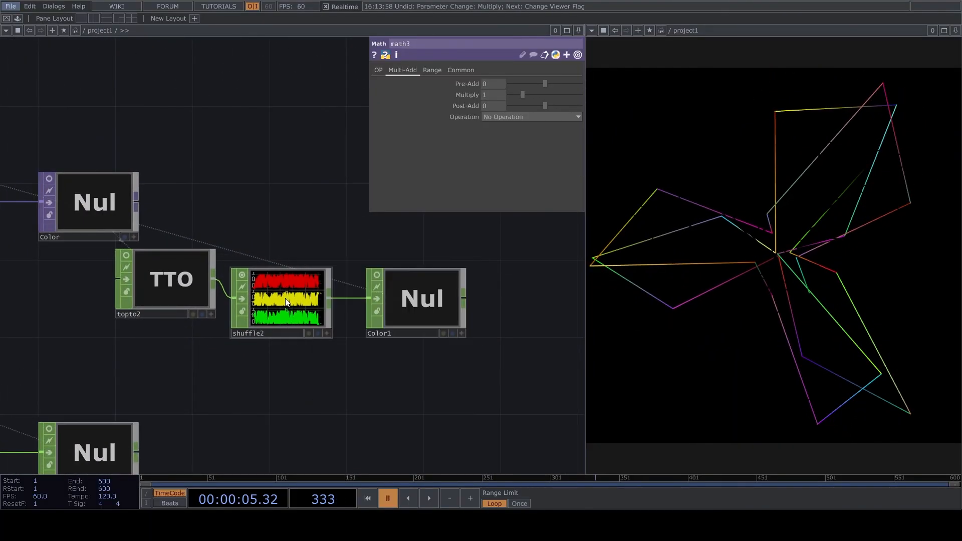
{"action": "scroll", "coordinate": [425, 312], "scroll_direction": "down", "scroll_amount": 5}
{"action": "middle_click", "coordinate": [348, 337]}
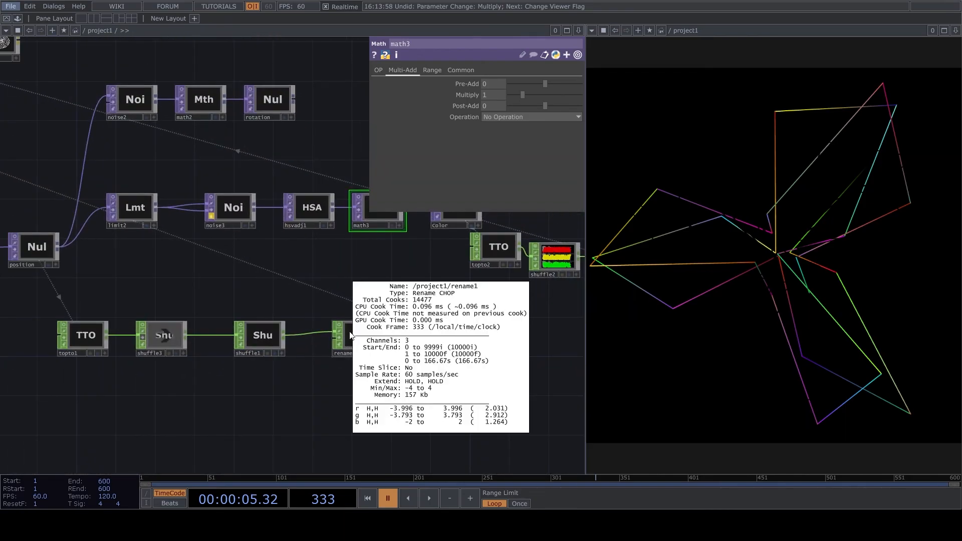
{"action": "scroll", "coordinate": [290, 316], "scroll_direction": "up", "scroll_amount": 5}
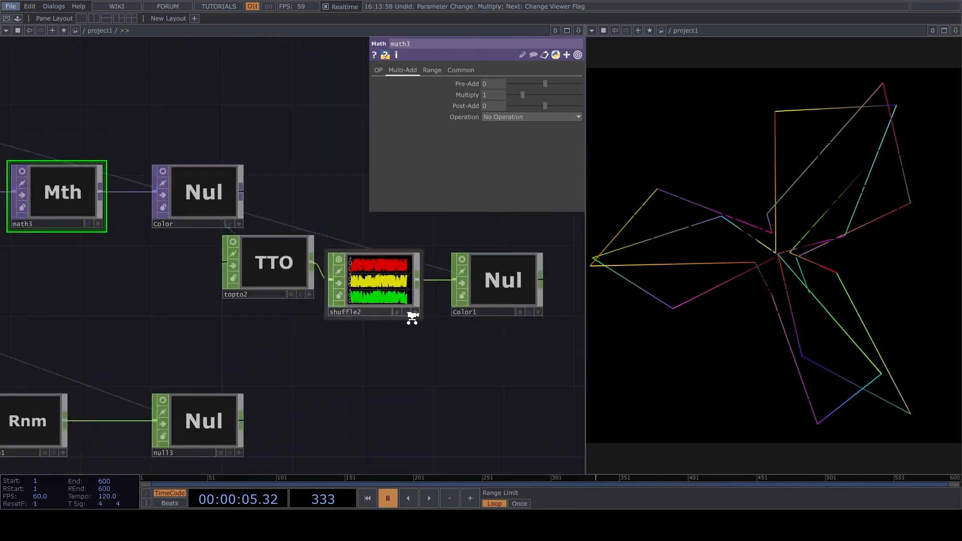
{"action": "middle_click", "coordinate": [268, 279]}
{"action": "left_click", "coordinate": [266, 276]}
{"action": "scroll", "coordinate": [338, 359], "scroll_direction": "down", "scroll_amount": 3}
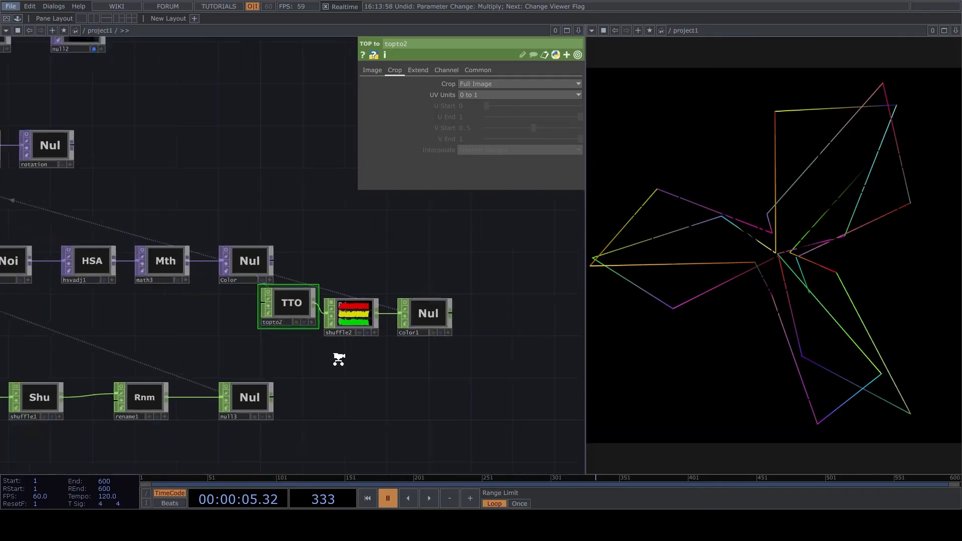
- Resume playback, unlock noise3 and lock it again to freeze a new color pattern
{"action": "scroll", "coordinate": [223, 230], "scroll_direction": "up", "scroll_amount": 5}
{"action": "key", "text": "space"}
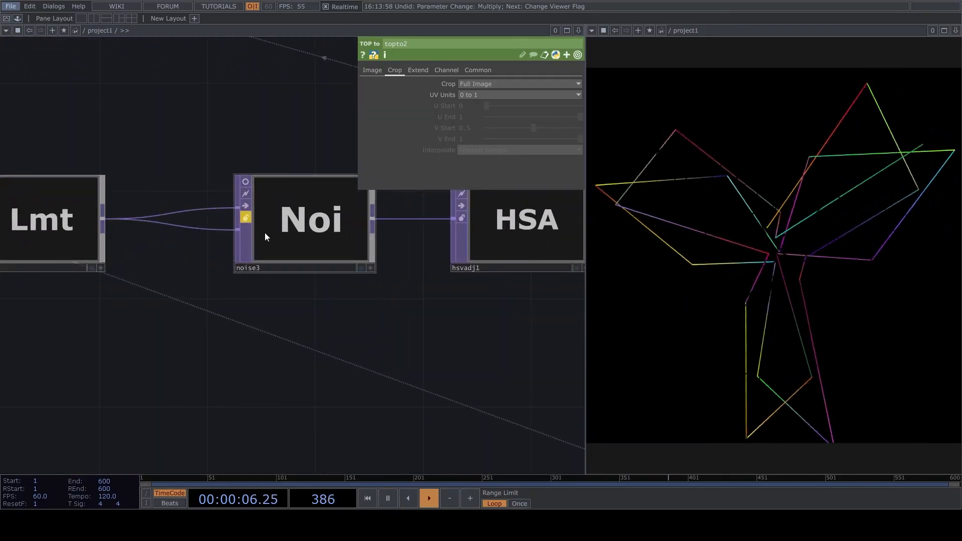
{"action": "left_click", "coordinate": [246, 218]}
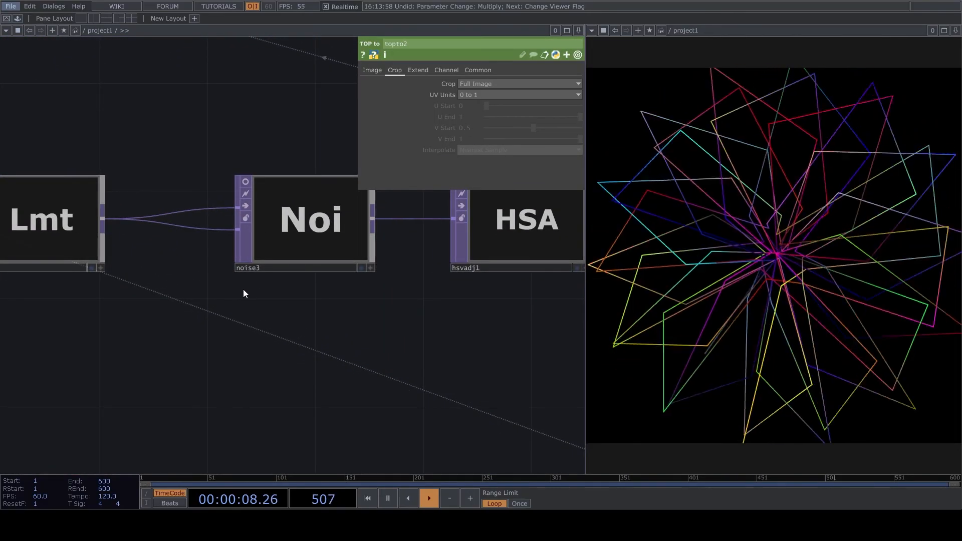
{"action": "left_click", "coordinate": [245, 218]}
{"action": "scroll", "coordinate": [313, 305], "scroll_direction": "down", "scroll_amount": 3}
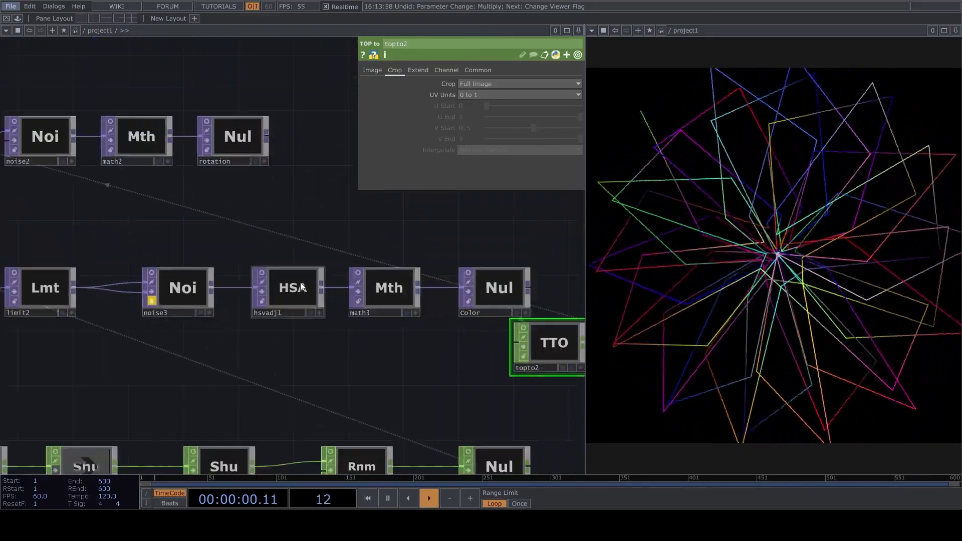
- Examine hsvadj1's parameters and review the upstream network around reorder1, limit1 and noise4
{"action": "left_click", "coordinate": [311, 284]}
{"action": "scroll", "coordinate": [358, 348], "scroll_direction": "down", "scroll_amount": 5}
{"action": "scroll", "coordinate": [234, 328], "scroll_direction": "up", "scroll_amount": 3}
{"action": "left_click_drag", "start_coordinate": [321, 259], "coordinate": [405, 245]}
{"action": "scroll", "coordinate": [405, 244], "scroll_direction": "down", "scroll_amount": 3}
{"action": "scroll", "coordinate": [158, 301], "scroll_direction": "up", "scroll_amount": 2}
{"action": "left_click_drag", "start_coordinate": [158, 302], "coordinate": [379, 215]}
{"action": "scroll", "coordinate": [141, 211], "scroll_direction": "down", "scroll_amount": 3}
{"action": "left_click_drag", "start_coordinate": [141, 212], "coordinate": [251, 210]}
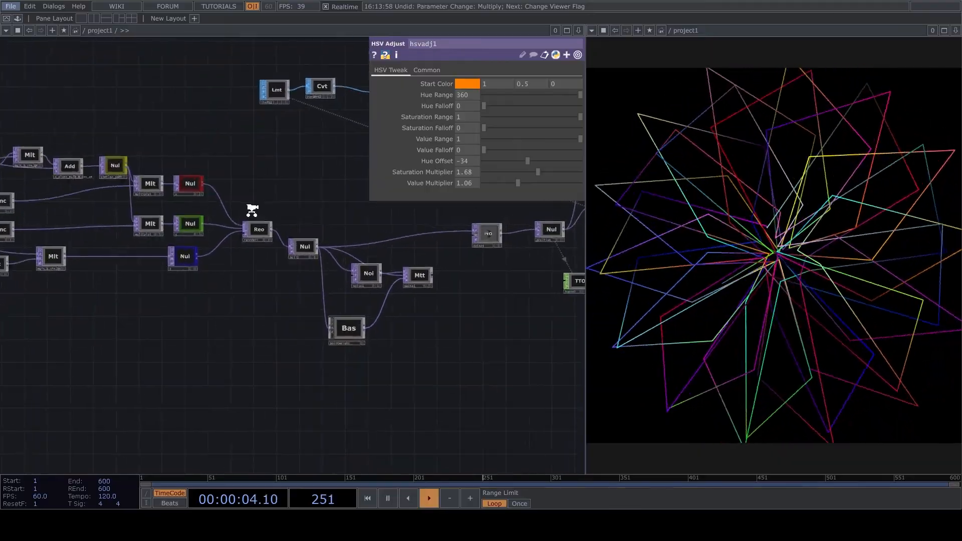
{"action": "scroll", "coordinate": [251, 210], "scroll_direction": "up", "scroll_amount": 5}
{"action": "left_click_drag", "start_coordinate": [332, 244], "coordinate": [317, 324]}
{"action": "scroll", "coordinate": [309, 331], "scroll_direction": "down", "scroll_amount": 4}
{"action": "left_click_drag", "start_coordinate": [444, 271], "coordinate": [296, 337]}
{"action": "scroll", "coordinate": [306, 214], "scroll_direction": "up", "scroll_amount": 1}
{"action": "scroll", "coordinate": [306, 213], "scroll_direction": "up", "scroll_amount": 4}
{"action": "scroll", "coordinate": [350, 192], "scroll_direction": "down", "scroll_amount": 3}
{"action": "scroll", "coordinate": [266, 269], "scroll_direction": "down", "scroll_amount": 2}
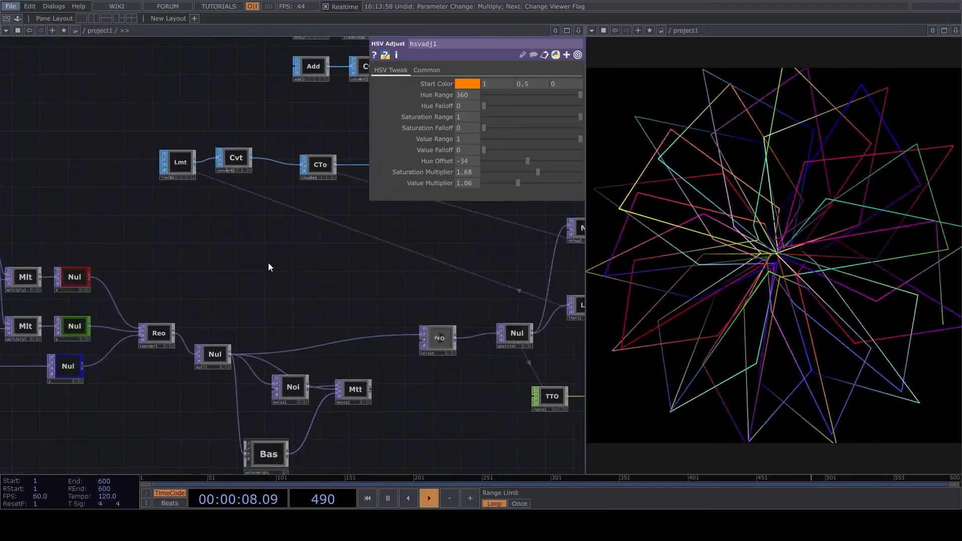
{"action": "scroll", "coordinate": [444, 315], "scroll_direction": "up", "scroll_amount": 1}
{"action": "scroll", "coordinate": [444, 316], "scroll_direction": "up", "scroll_amount": 1}
- Reactivate the bypassed noise4 and set its Period to 0.29 and Amplitude to 0.24
{"action": "left_click", "coordinate": [444, 316]}
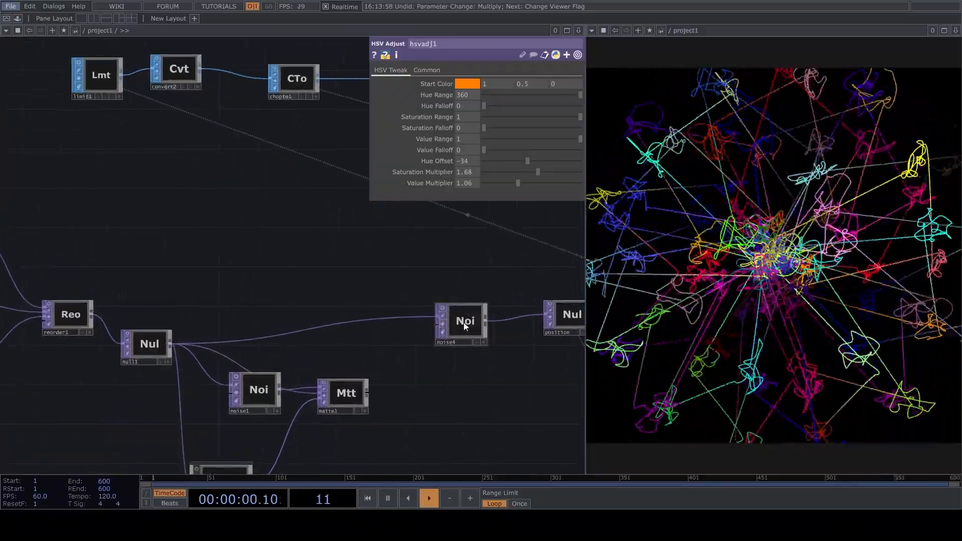
{"action": "left_click", "coordinate": [461, 324]}
{"action": "left_click", "coordinate": [524, 105]}
{"action": "mouse_move", "coordinate": [466, 107]}
{"action": "left_mouse_down"}
{"action": "mouse_move", "coordinate": [486, 110]}
{"action": "mouse_move", "coordinate": [480, 118]}
{"action": "left_mouse_up"}
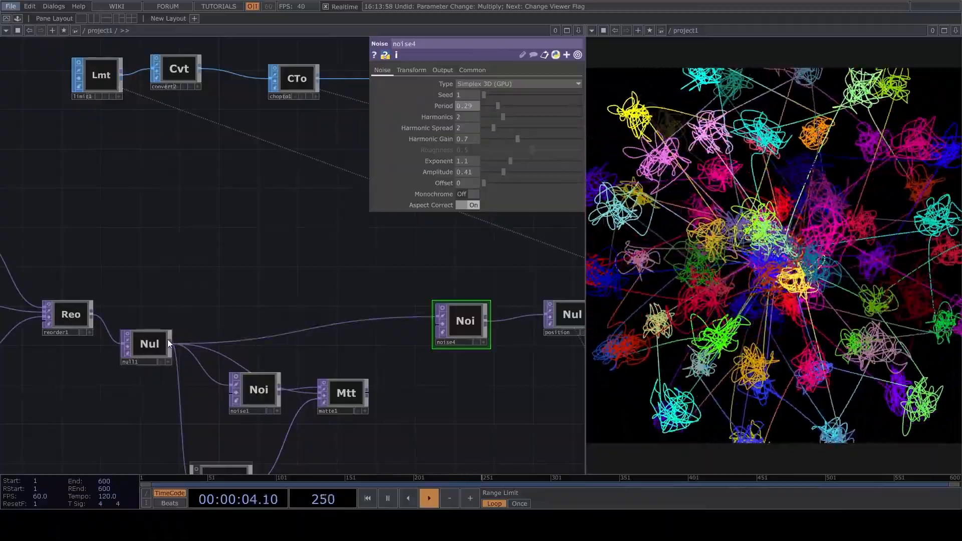
{"action": "left_click_drag", "start_coordinate": [498, 172], "coordinate": [491, 177]}
- Set the knot values in constant2 to a 0, b 2, q 29 and p 9
{"action": "scroll", "coordinate": [329, 279], "scroll_direction": "down", "scroll_amount": 3}
{"action": "scroll", "coordinate": [329, 279], "scroll_direction": "down", "scroll_amount": 3}
{"action": "scroll", "coordinate": [52, 264], "scroll_direction": "up", "scroll_amount": 6}
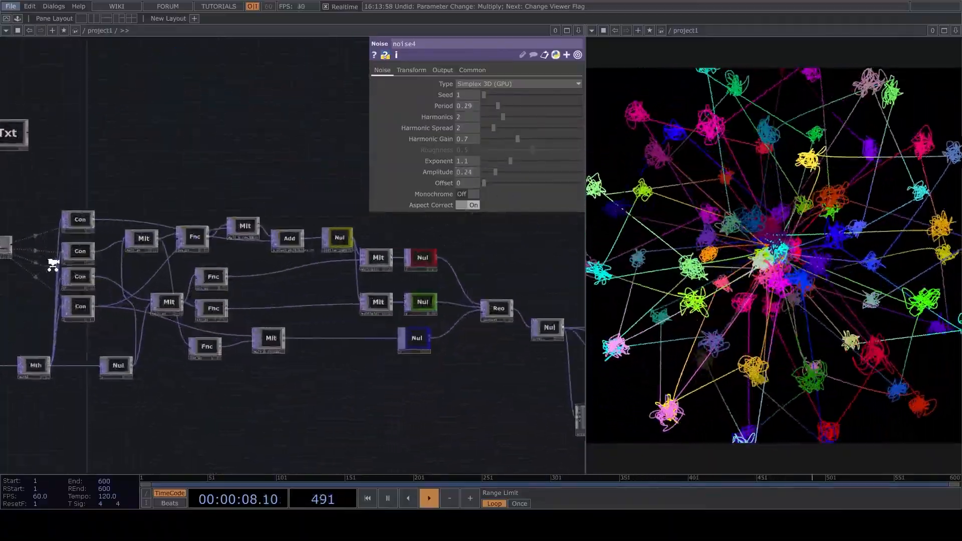
{"action": "left_click_drag", "start_coordinate": [113, 266], "coordinate": [399, 252]}
{"action": "left_click", "coordinate": [236, 223]}
{"action": "middle_click_drag", "start_coordinate": [522, 105], "coordinate": [523, 83]}
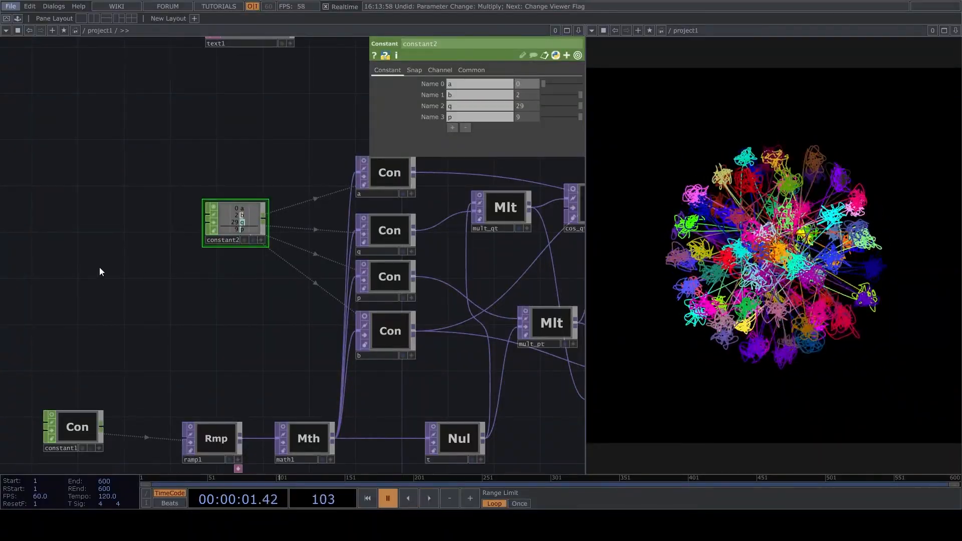
- Review the whole network, from the knot formula through geo1 and the render to the color chain
{"action": "key", "text": "h"}
{"action": "scroll", "coordinate": [485, 280], "scroll_direction": "up", "scroll_amount": 3}
{"action": "left_click_drag", "start_coordinate": [485, 279], "coordinate": [271, 271]}
{"action": "scroll", "coordinate": [271, 270], "scroll_direction": "down", "scroll_amount": 3}
{"action": "left_click_drag", "start_coordinate": [520, 235], "coordinate": [425, 244]}
{"action": "scroll", "coordinate": [425, 243], "scroll_direction": "up", "scroll_amount": 4}
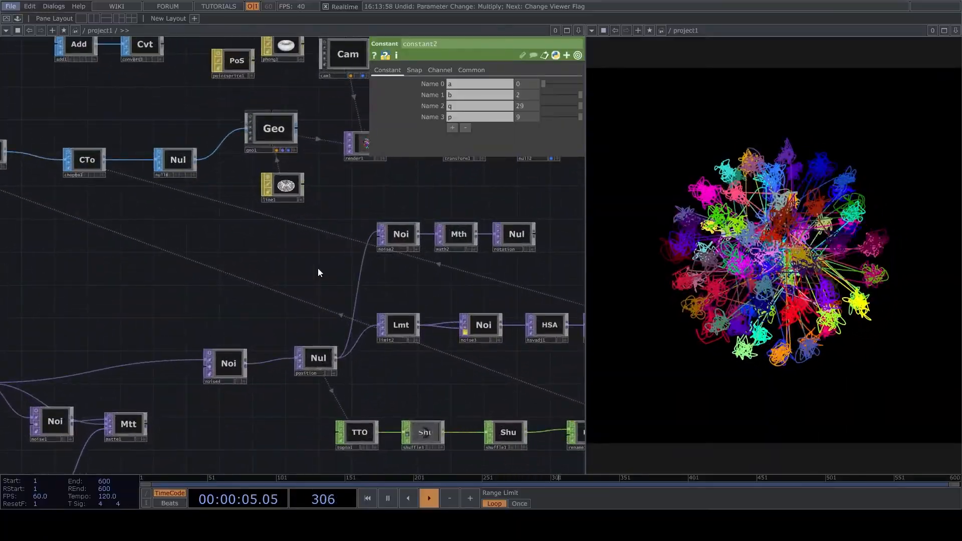
{"action": "scroll", "coordinate": [314, 275], "scroll_direction": "down", "scroll_amount": 4}
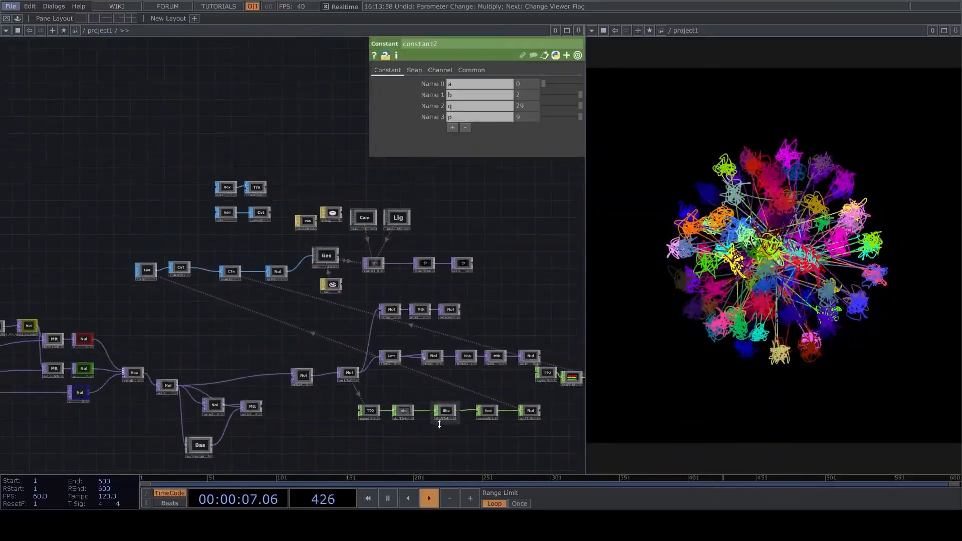
{"action": "scroll", "coordinate": [411, 310], "scroll_direction": "up", "scroll_amount": 3}
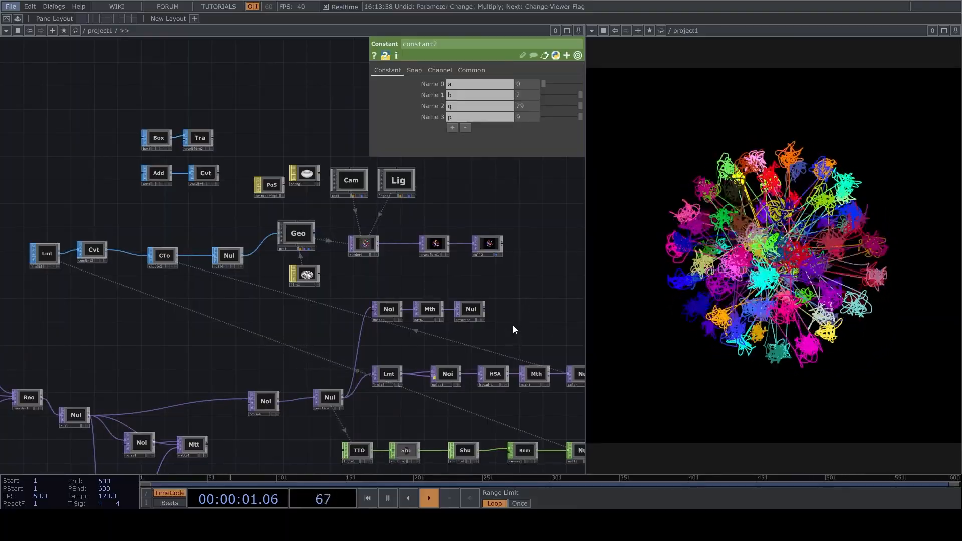
- Pause playback and move the CHOP row from topto1 to null3 farther below the color chain
{"action": "left_click_drag", "start_coordinate": [186, 282], "coordinate": [129, 175]}
{"action": "key", "text": "space"}
{"action": "left_click_drag", "start_coordinate": [361, 385], "coordinate": [300, 361]}
{"action": "right_click_drag", "start_coordinate": [232, 355], "coordinate": [494, 301]}
{"action": "left_click_drag", "start_coordinate": [451, 329], "coordinate": [491, 385]}
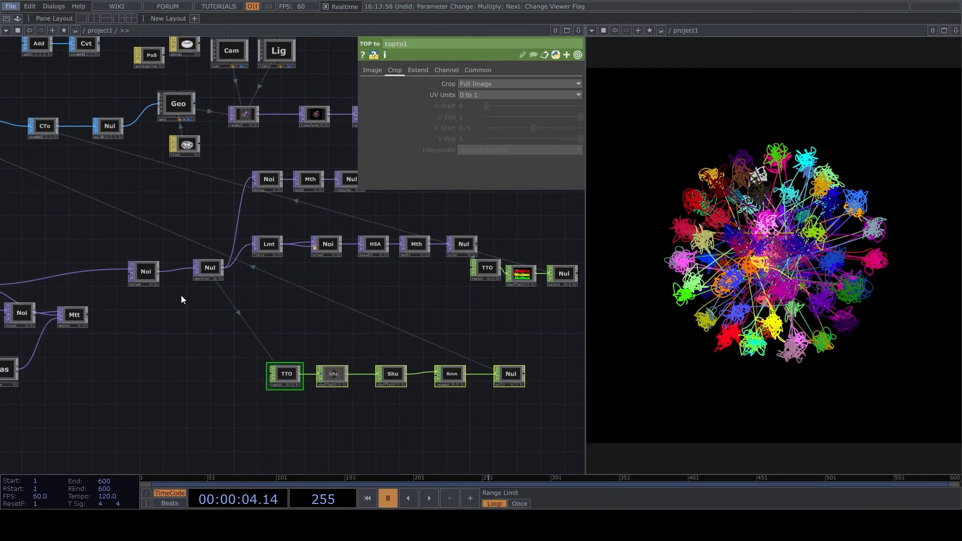
- Move box1 and transform2 between the add1 and chopto1 rows and connect transform2 to geo1's input
{"action": "left_click_drag", "start_coordinate": [183, 299], "coordinate": [361, 376]}
{"action": "scroll", "coordinate": [361, 376], "scroll_direction": "down", "scroll_amount": 3}
{"action": "key", "text": "space"}
{"action": "scroll", "coordinate": [314, 284], "scroll_direction": "up", "scroll_amount": 5}
{"action": "scroll", "coordinate": [314, 285], "scroll_direction": "up", "scroll_amount": 3}
{"action": "scroll", "coordinate": [333, 378], "scroll_direction": "down", "scroll_amount": 5}
{"action": "scroll", "coordinate": [316, 223], "scroll_direction": "up", "scroll_amount": 2}
{"action": "scroll", "coordinate": [390, 299], "scroll_direction": "up", "scroll_amount": 1}
{"action": "key", "text": "space"}
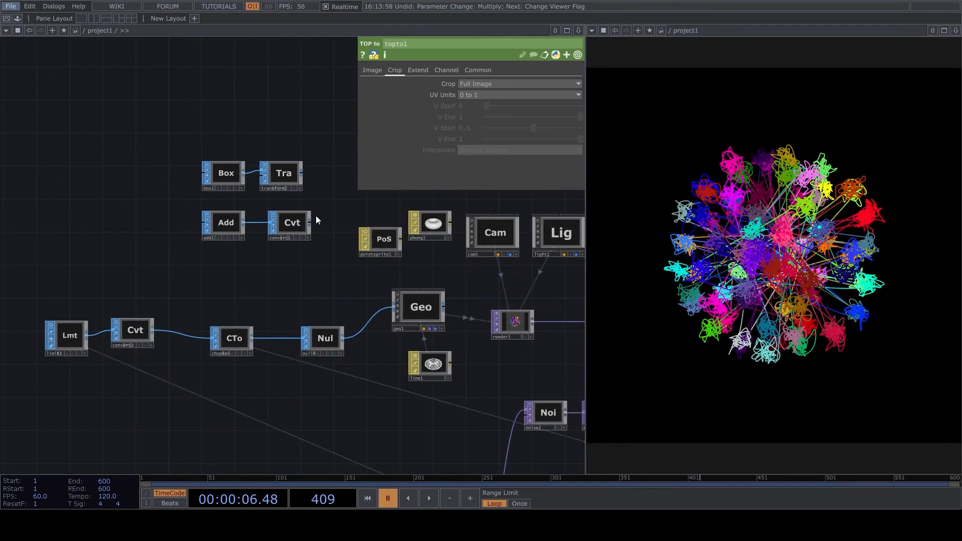
{"action": "left_click_drag", "start_coordinate": [200, 194], "coordinate": [307, 154]}
{"action": "left_click_drag", "start_coordinate": [231, 175], "coordinate": [247, 308]}
{"action": "left_click_drag", "start_coordinate": [319, 306], "coordinate": [309, 287]}
- Turn on Instancing in geo1 and briefly play the animation
{"action": "left_click", "coordinate": [420, 303]}
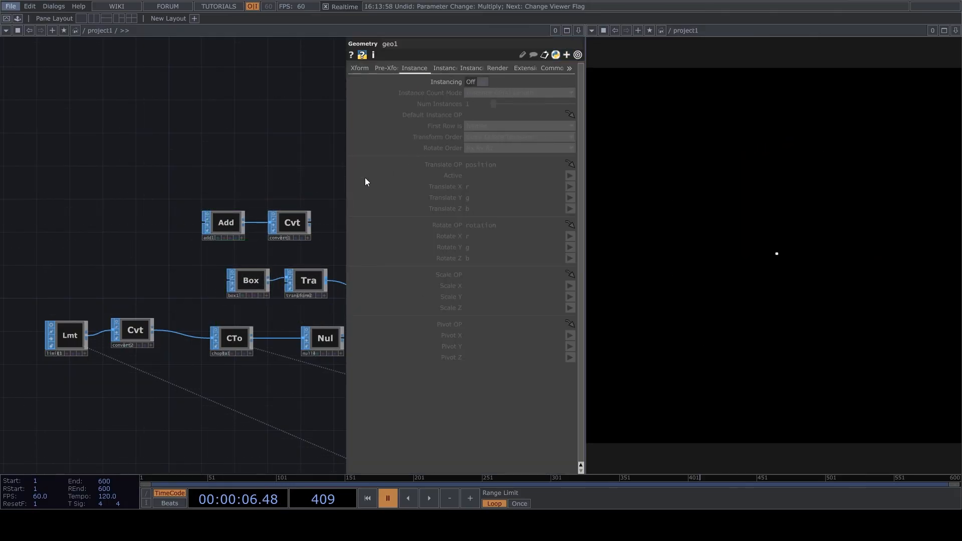
{"action": "left_click", "coordinate": [473, 80]}
{"action": "key", "text": "space"}
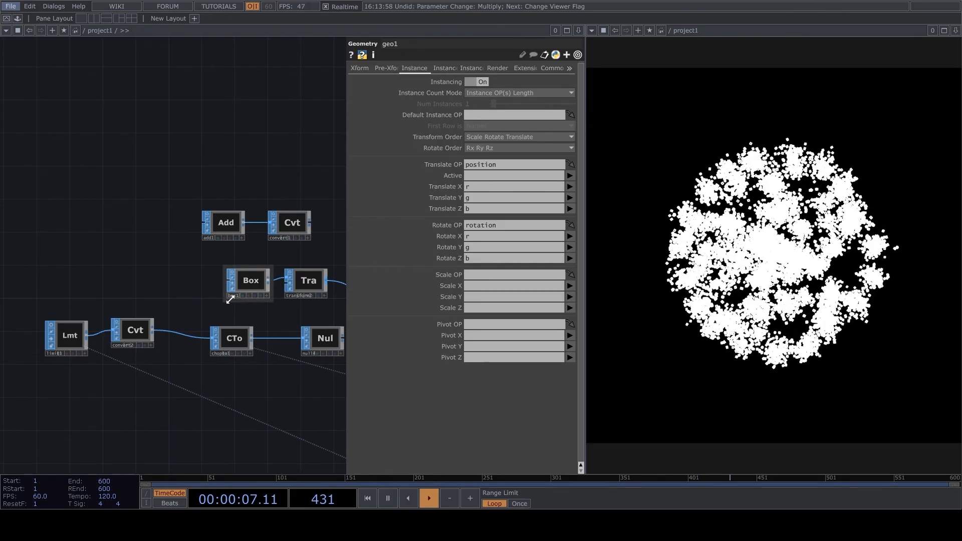
{"action": "left_click_drag", "start_coordinate": [287, 367], "coordinate": [171, 353]}
{"action": "key", "text": "space"}
{"action": "key", "text": "space"}
- Move convert2 closer to chopto1, in the SOP row that starts with limit1
{"action": "scroll", "coordinate": [217, 189], "scroll_direction": "down", "scroll_amount": 3}
{"action": "scroll", "coordinate": [202, 167], "scroll_direction": "up", "scroll_amount": 2}
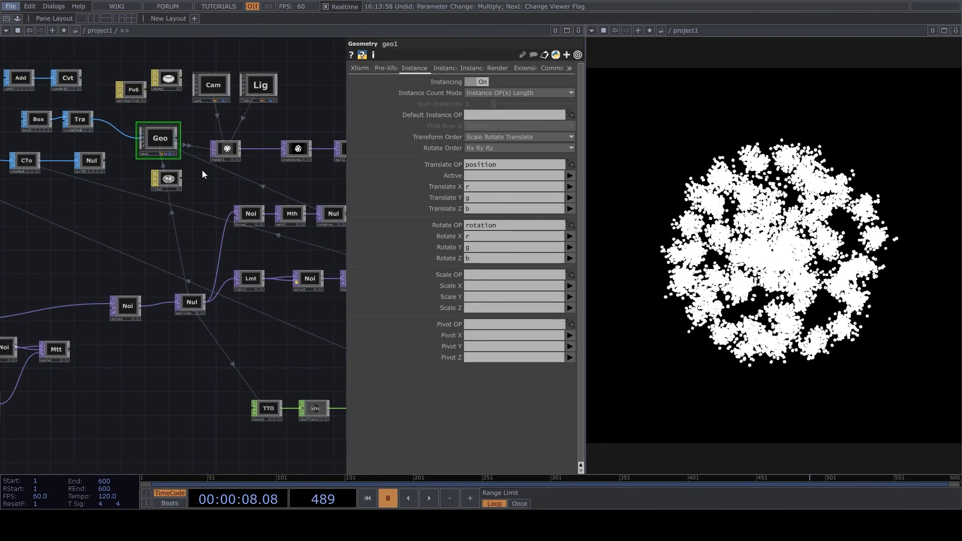
{"action": "middle_click_drag", "start_coordinate": [195, 237], "coordinate": [181, 236]}
{"action": "left_click_drag", "start_coordinate": [15, 186], "coordinate": [116, 228]}
{"action": "middle_click_drag", "start_coordinate": [116, 228], "coordinate": [150, 241]}
{"action": "left_click_drag", "start_coordinate": [170, 254], "coordinate": [181, 265]}
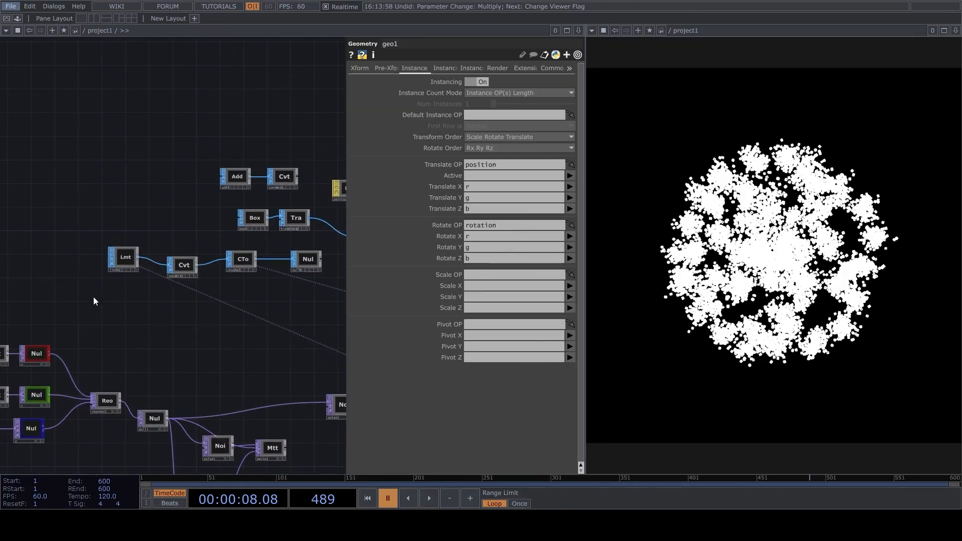
- Resume playback and assign the phong1 material to geo1
{"action": "right_click_drag", "start_coordinate": [95, 304], "coordinate": [300, 246]}
{"action": "scroll", "coordinate": [301, 249], "scroll_direction": "up", "scroll_amount": 3}
{"action": "scroll", "coordinate": [193, 248], "scroll_direction": "down", "scroll_amount": 5}
{"action": "scroll", "coordinate": [192, 245], "scroll_direction": "up", "scroll_amount": 1}
{"action": "scroll", "coordinate": [192, 245], "scroll_direction": "up", "scroll_amount": 2}
{"action": "key", "text": "space"}
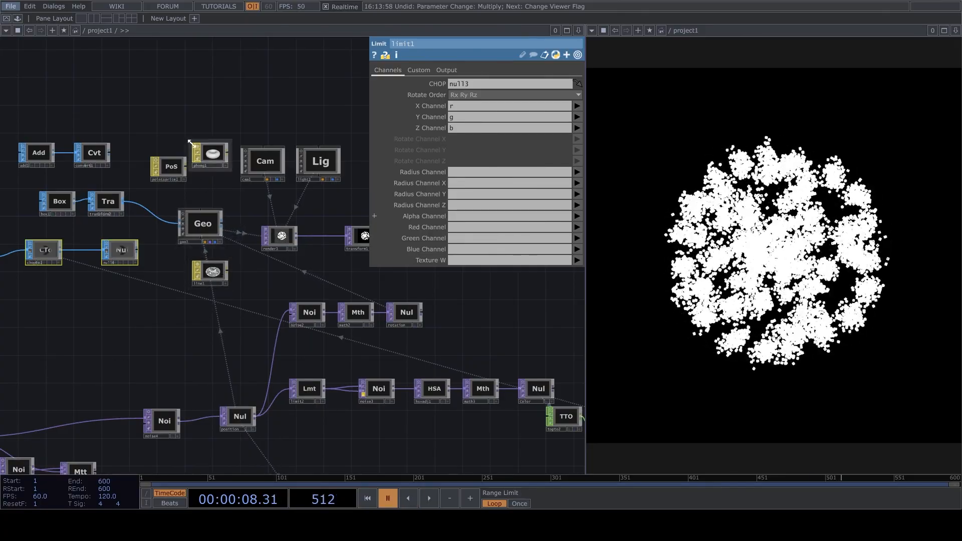
{"action": "scroll", "coordinate": [231, 152], "scroll_direction": "up", "scroll_amount": 1}
{"action": "left_click_drag", "start_coordinate": [233, 150], "coordinate": [230, 253]}
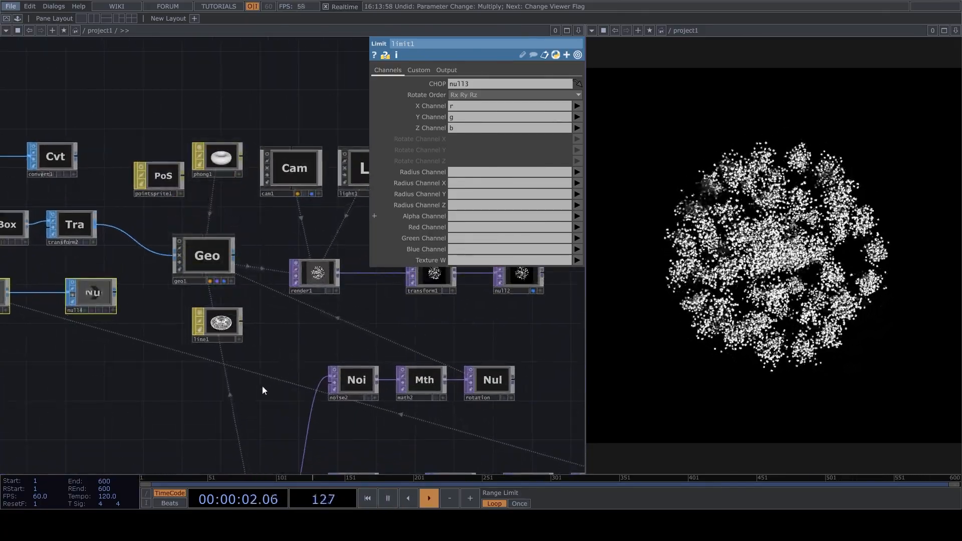
- Set q to 3 and a to 2 in constant2
{"action": "scroll", "coordinate": [311, 276], "scroll_direction": "down", "scroll_amount": 2}
{"action": "left_click_drag", "start_coordinate": [311, 276], "coordinate": [403, 369]}
{"action": "scroll", "coordinate": [436, 373], "scroll_direction": "down", "scroll_amount": 5}
{"action": "scroll", "coordinate": [230, 369], "scroll_direction": "up", "scroll_amount": 8}
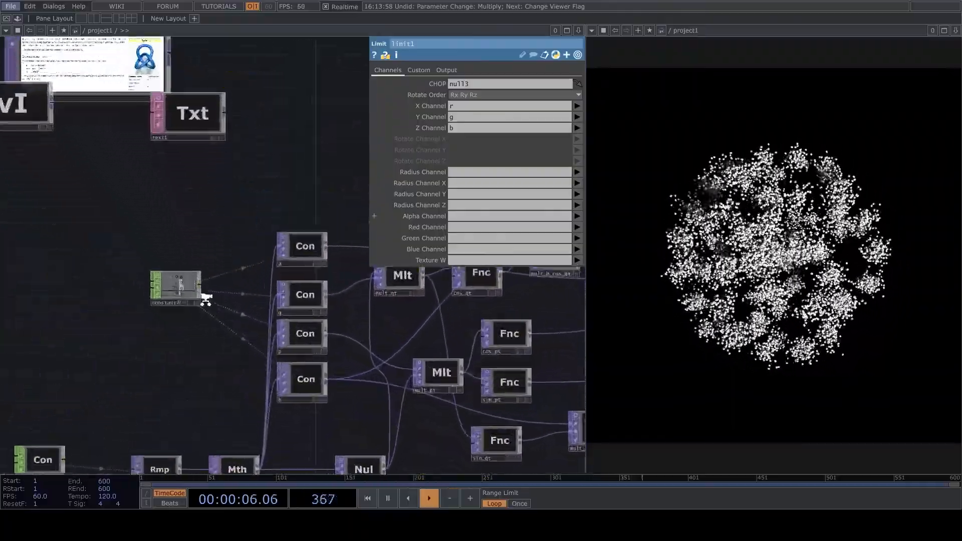
{"action": "left_click", "coordinate": [205, 296]}
{"action": "left_click_drag", "start_coordinate": [525, 105], "coordinate": [450, 106]}
{"action": "type", "text": "3"}
{"action": "key", "text": "Return"}
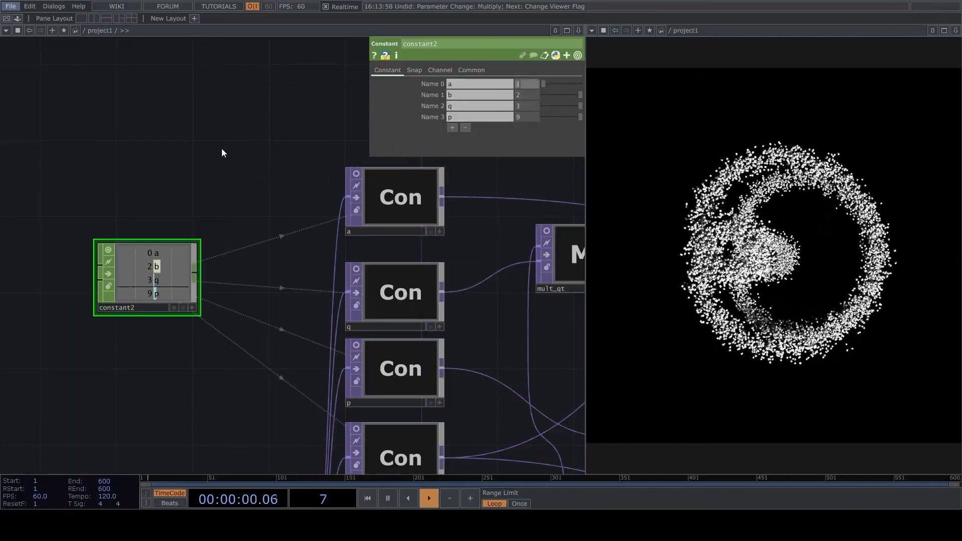
{"action": "left_click", "coordinate": [522, 84]}
{"action": "type", "text": "2"}
{"action": "key", "text": "Return"}
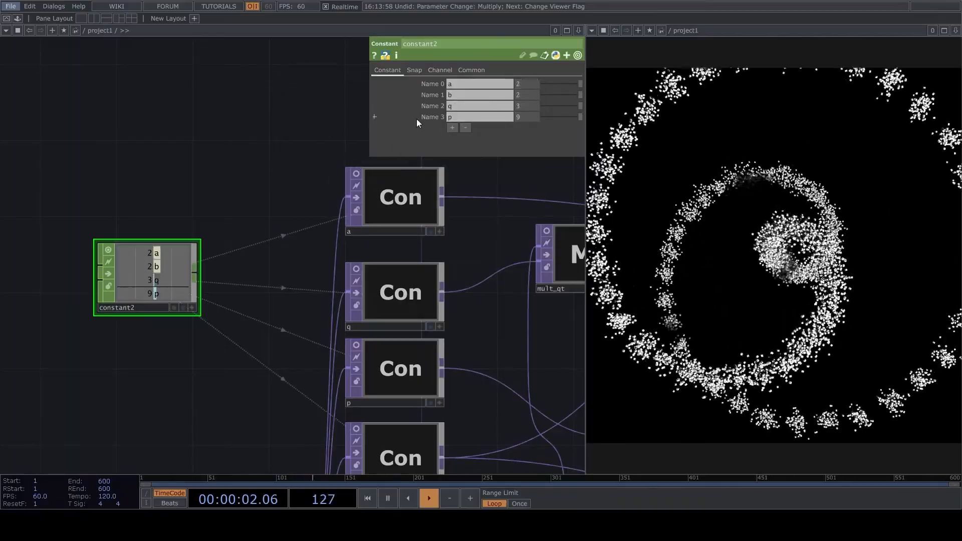
- Set q to 2 and p to 3 in constant2
{"action": "left_click_drag", "start_coordinate": [519, 105], "coordinate": [486, 104]}
{"action": "type", "text": "2"}
{"action": "key", "text": "Return"}
{"action": "left_click", "coordinate": [521, 117]}
{"action": "type", "text": "3"}
{"action": "key", "text": "Return"}
- Change the knot values in constant2 to b 1, q 3 and p 2
{"action": "left_click", "coordinate": [524, 95]}
{"action": "type", "text": "1"}
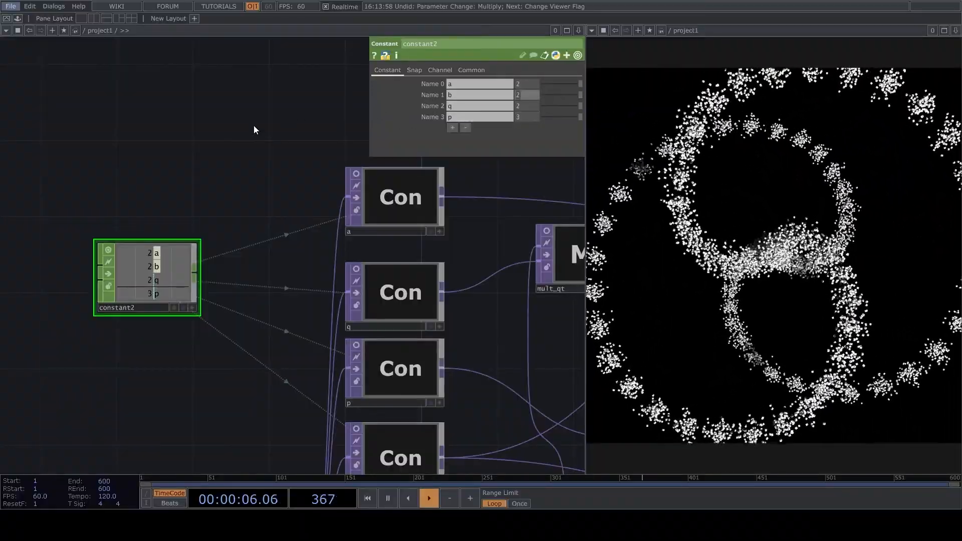
{"action": "key", "text": "Return"}
{"action": "left_click", "coordinate": [525, 106]}
{"action": "type", "text": "3"}
{"action": "key", "text": "Return"}
{"action": "left_click", "coordinate": [521, 116]}
{"action": "type", "text": "2"}
{"action": "key", "text": "Return"}
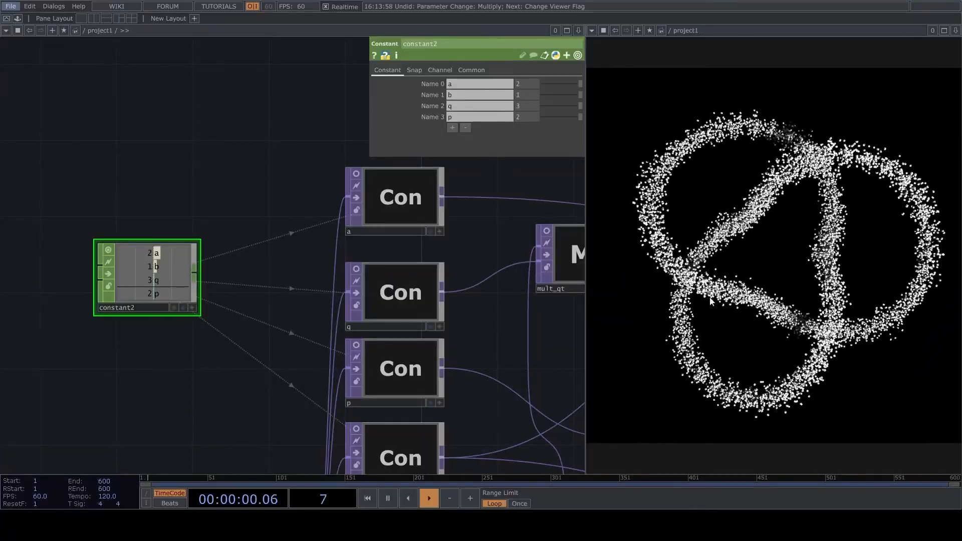
- Set the res value in constant1 to 300
{"action": "scroll", "coordinate": [253, 145], "scroll_direction": "down", "scroll_amount": 3}
{"action": "scroll", "coordinate": [107, 372], "scroll_direction": "up", "scroll_amount": 3}
{"action": "left_click_drag", "start_coordinate": [107, 374], "coordinate": [308, 243]}
{"action": "left_click", "coordinate": [248, 277]}
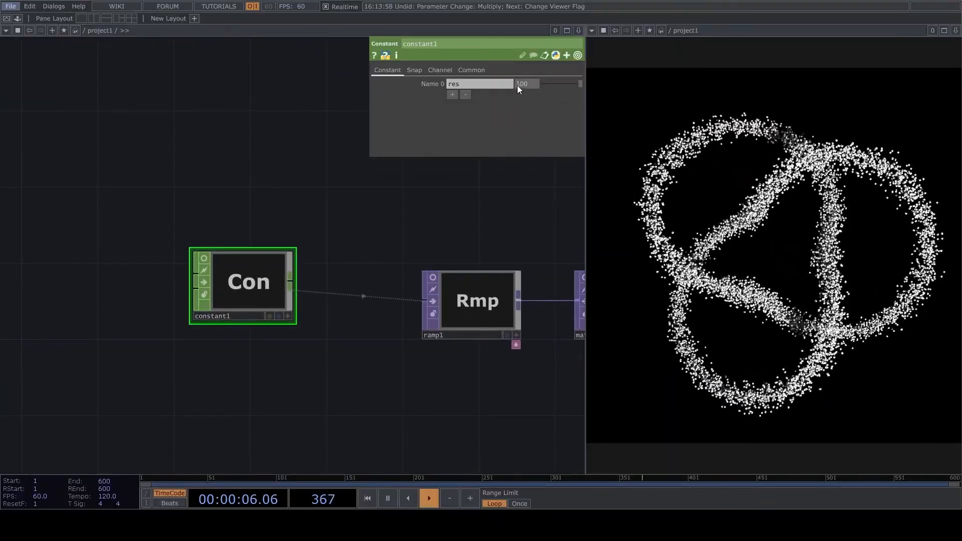
{"action": "type", "text": "3"}
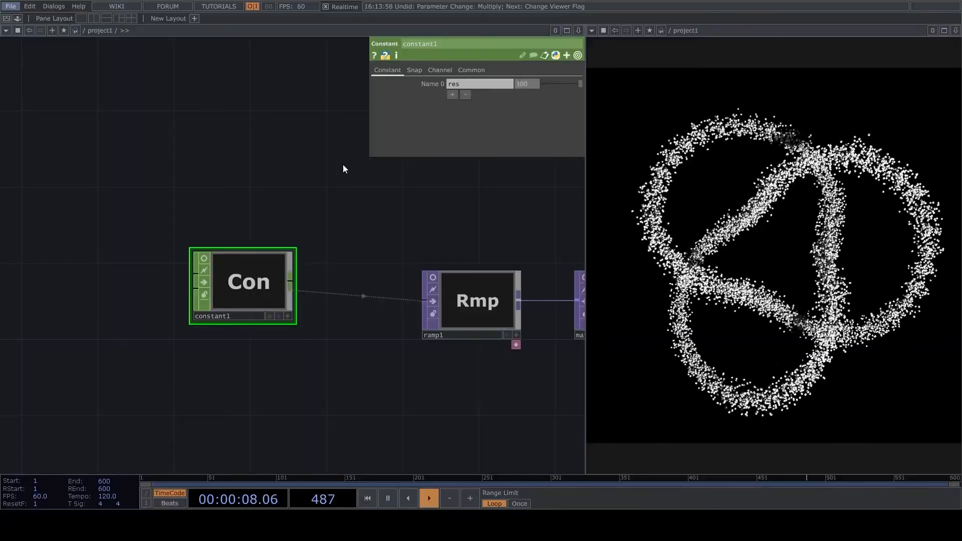
{"action": "key", "text": "Return"}
- Open geo1's Instance 2 settings, where the instance color parameters are
{"action": "scroll", "coordinate": [260, 218], "scroll_direction": "down", "scroll_amount": 5}
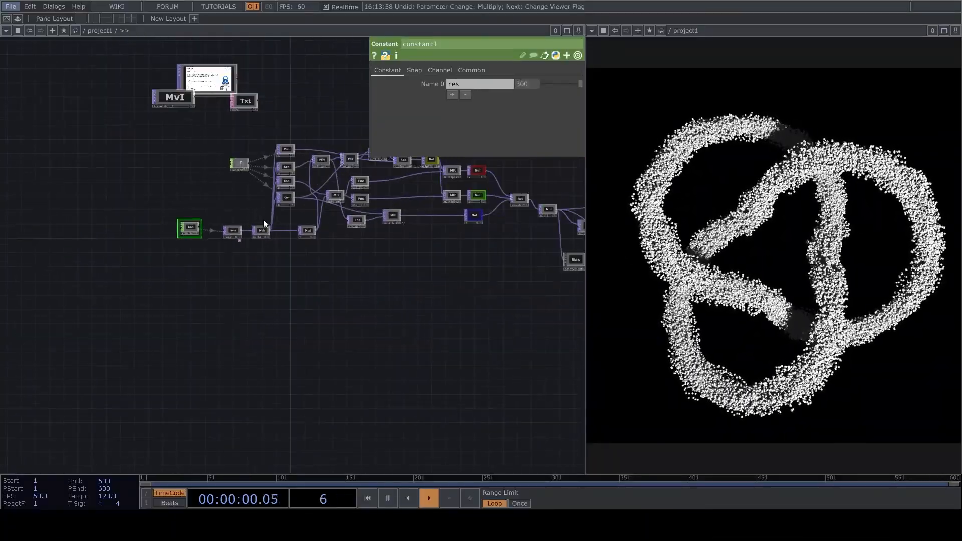
{"action": "left_click_drag", "start_coordinate": [381, 310], "coordinate": [316, 343]}
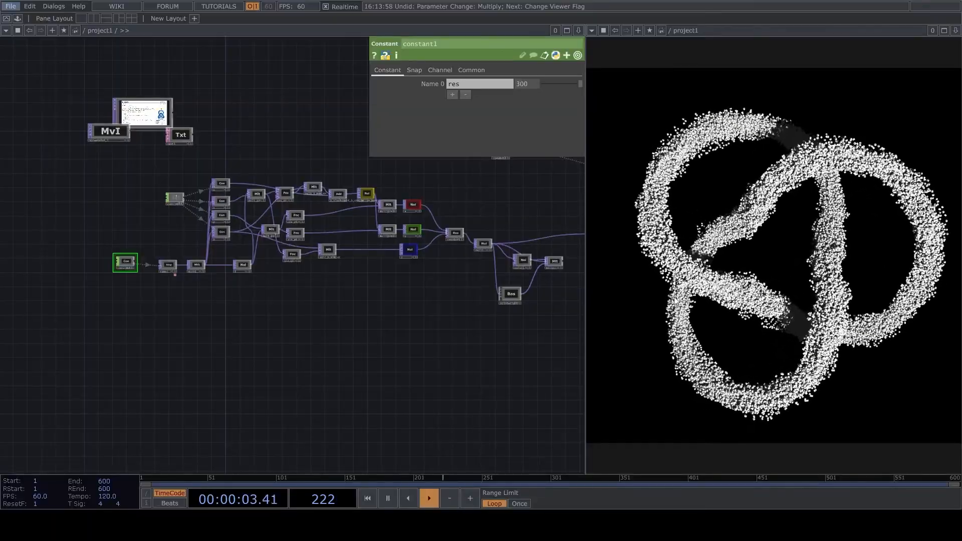
{"action": "scroll", "coordinate": [281, 267], "scroll_direction": "up", "scroll_amount": 2}
{"action": "scroll", "coordinate": [390, 279], "scroll_direction": "up", "scroll_amount": 5}
{"action": "left_click_drag", "start_coordinate": [310, 384], "coordinate": [164, 274]}
{"action": "left_click_drag", "start_coordinate": [231, 170], "coordinate": [303, 180]}
{"action": "left_click_drag", "start_coordinate": [252, 113], "coordinate": [249, 169]}
{"action": "left_click", "coordinate": [212, 158]}
{"action": "left_click_drag", "start_coordinate": [206, 256], "coordinate": [126, 263]}
{"action": "left_click_drag", "start_coordinate": [244, 240], "coordinate": [110, 253]}
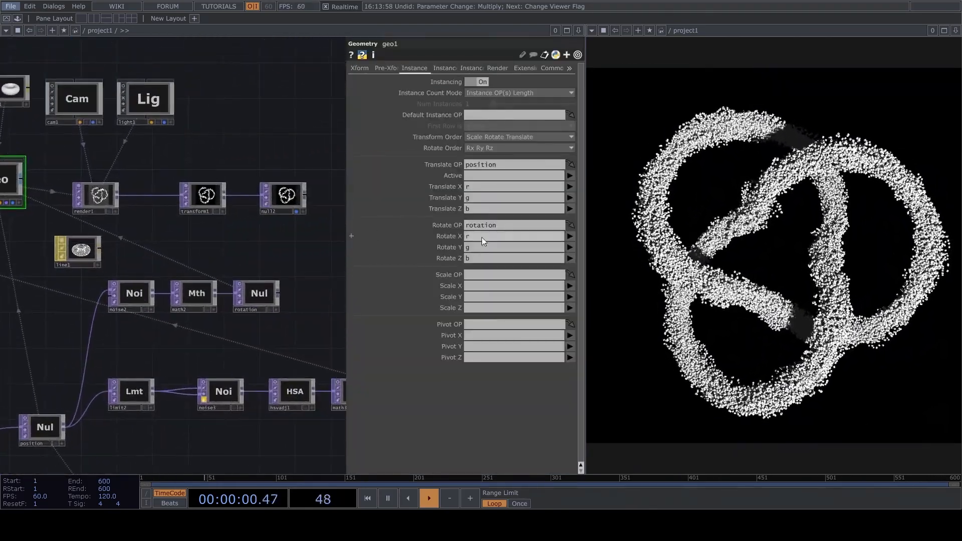
{"action": "scroll", "coordinate": [136, 293], "scroll_direction": "up", "scroll_amount": 3}
{"action": "scroll", "coordinate": [136, 293], "scroll_direction": "up", "scroll_amount": 2}
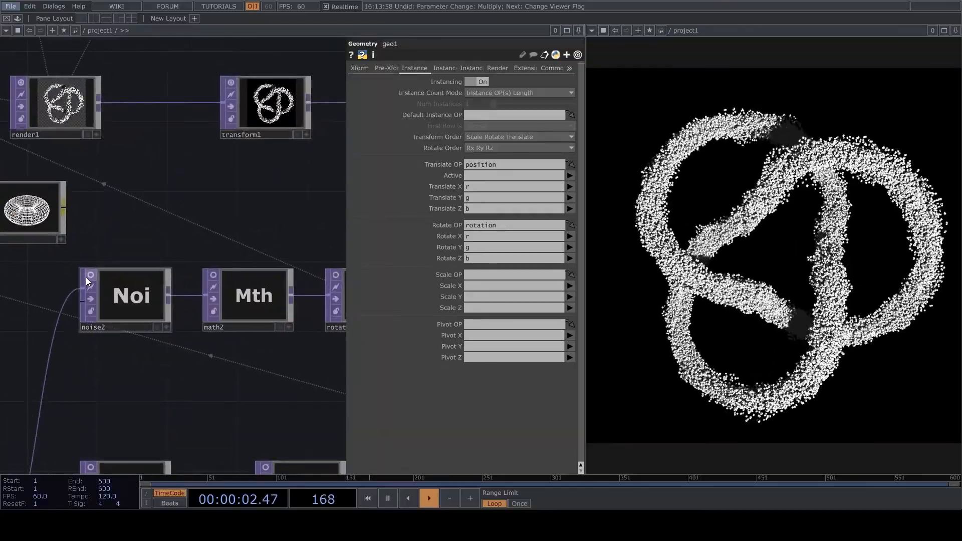
{"action": "left_click", "coordinate": [464, 67]}
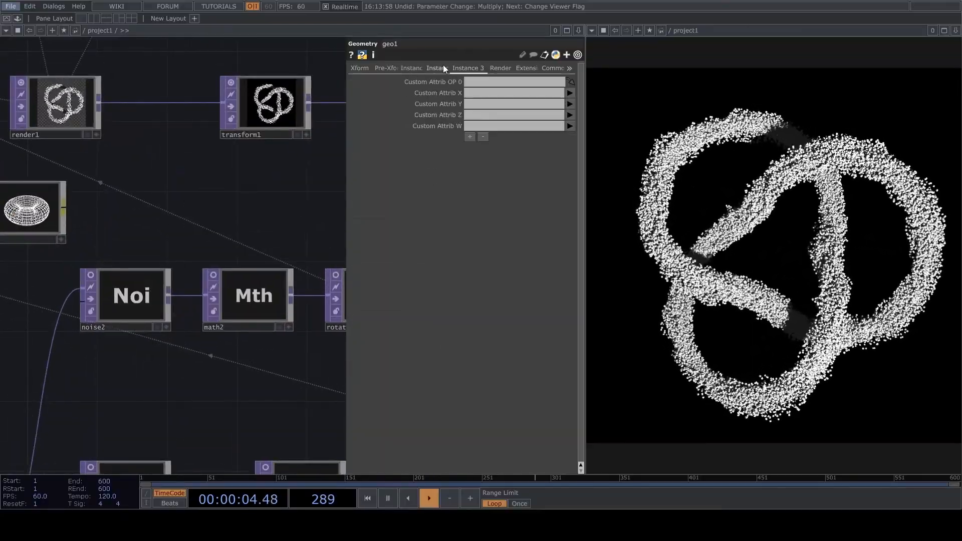
{"action": "left_click", "coordinate": [443, 67]}
- Lower noise2 and math2 in the network so they step up toward the rotation null
{"action": "scroll", "coordinate": [153, 389], "scroll_direction": "down", "scroll_amount": 5}
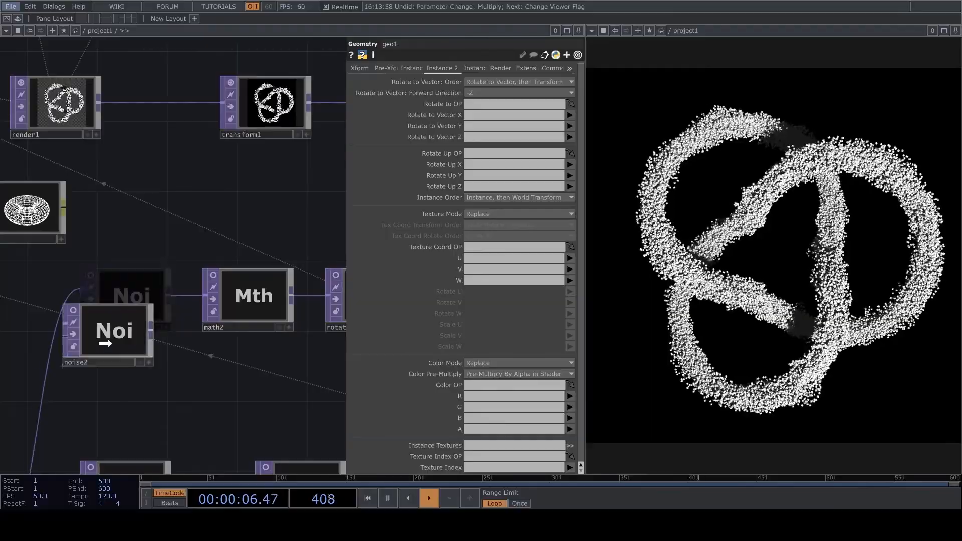
{"action": "scroll", "coordinate": [218, 323], "scroll_direction": "up", "scroll_amount": 3}
{"action": "mouse_move", "coordinate": [168, 260]}
{"action": "left_mouse_down"}
{"action": "mouse_move", "coordinate": [268, 203]}
{"action": "mouse_move", "coordinate": [161, 244]}
{"action": "left_mouse_up"}
{"action": "scroll", "coordinate": [227, 286], "scroll_direction": "down", "scroll_amount": 4}
{"action": "scroll", "coordinate": [266, 321], "scroll_direction": "up", "scroll_amount": 2}
{"action": "scroll", "coordinate": [258, 316], "scroll_direction": "down", "scroll_amount": 2}
{"action": "scroll", "coordinate": [145, 337], "scroll_direction": "up", "scroll_amount": 2}
- Duplicate limit2, place the copy below math2 and connect noise2 to its input
{"action": "left_click", "coordinate": [149, 335]}
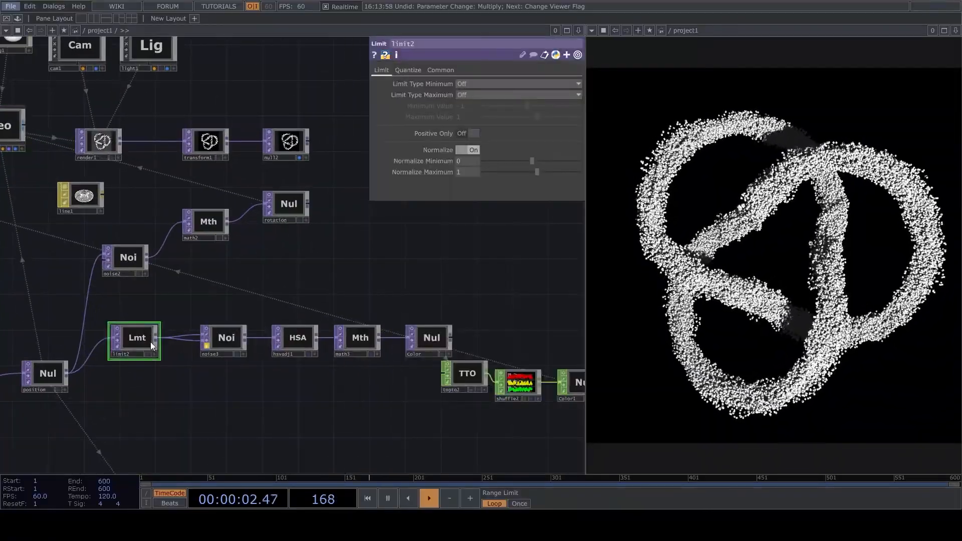
{"action": "key", "text": "ctrl+c"}
{"action": "key", "text": "ctrl+v"}
{"action": "left_click_drag", "start_coordinate": [152, 398], "coordinate": [220, 279]}
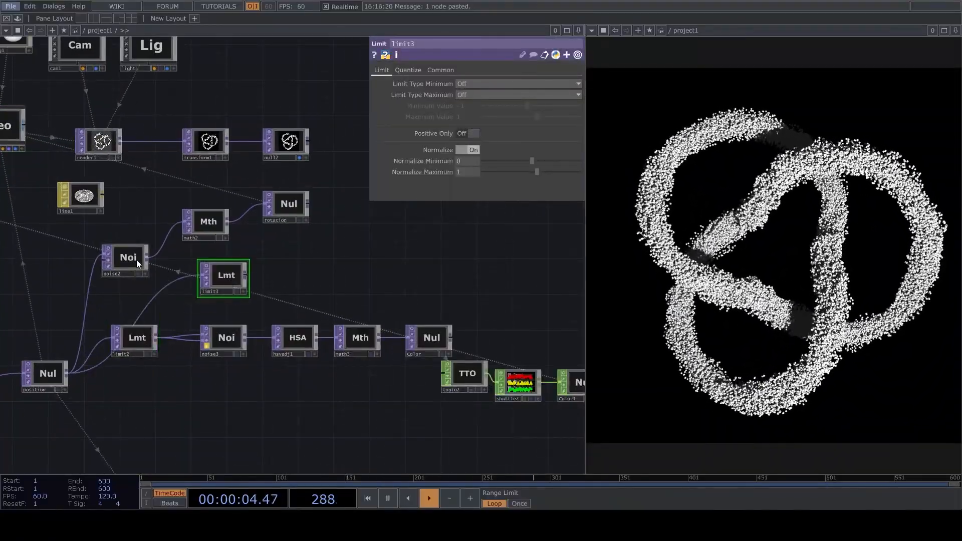
{"action": "left_click_drag", "start_coordinate": [147, 257], "coordinate": [203, 278]}
{"action": "scroll", "coordinate": [232, 301], "scroll_direction": "down", "scroll_amount": 2}
{"action": "scroll", "coordinate": [386, 286], "scroll_direction": "up", "scroll_amount": 2}
{"action": "mouse_move", "coordinate": [420, 341]}
{"action": "left_mouse_down"}
{"action": "mouse_move", "coordinate": [423, 300]}
{"action": "mouse_move", "coordinate": [423, 331]}
{"action": "left_mouse_up"}
{"action": "key", "text": "ctrl+c"}
{"action": "key", "text": "ctrl+v"}
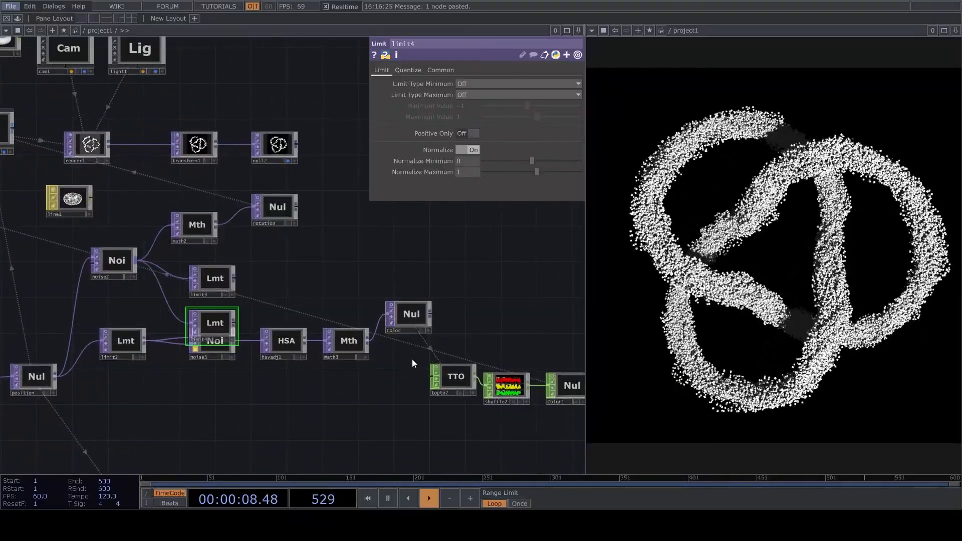
{"action": "key", "text": "Delete"}
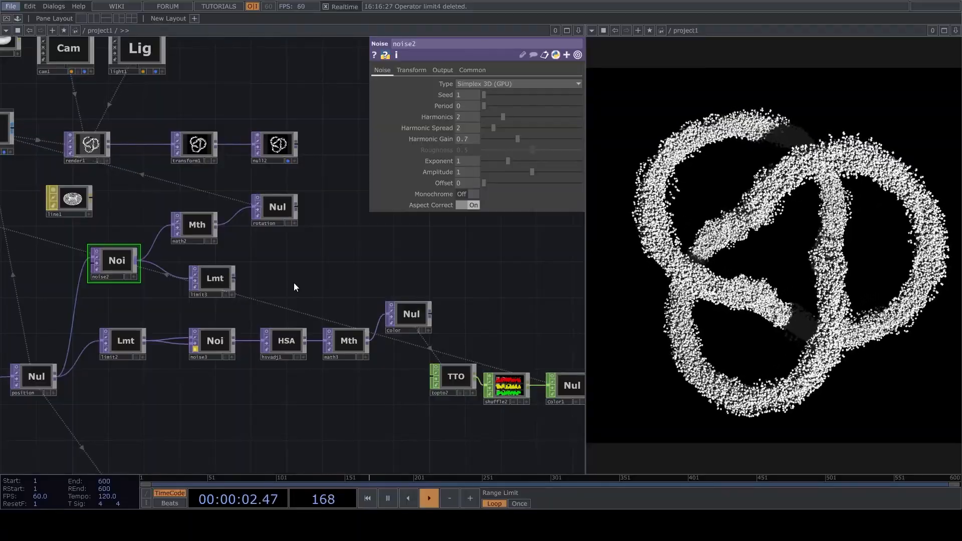
{"action": "left_click", "coordinate": [272, 291]}
{"action": "scroll", "coordinate": [301, 288], "scroll_direction": "up", "scroll_amount": 6}
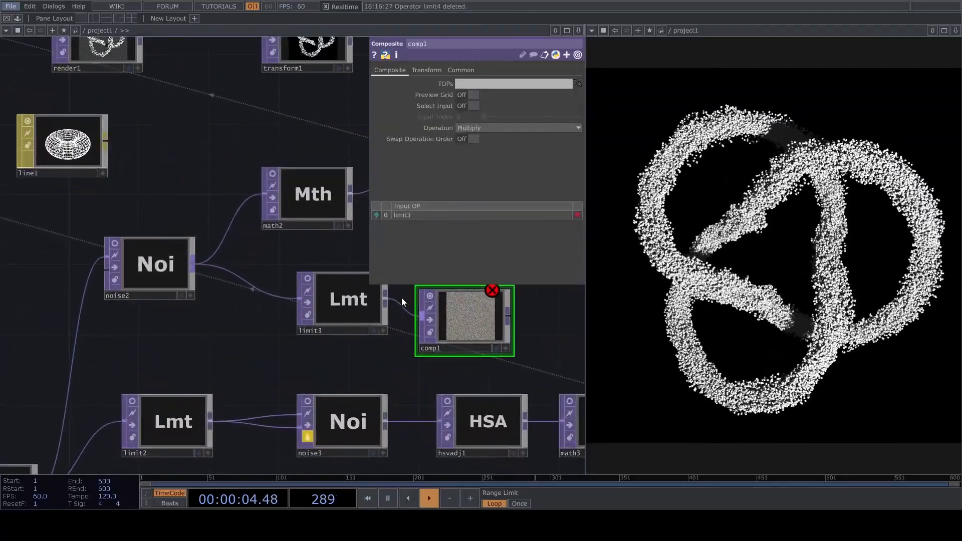
{"action": "left_click", "coordinate": [306, 288]}
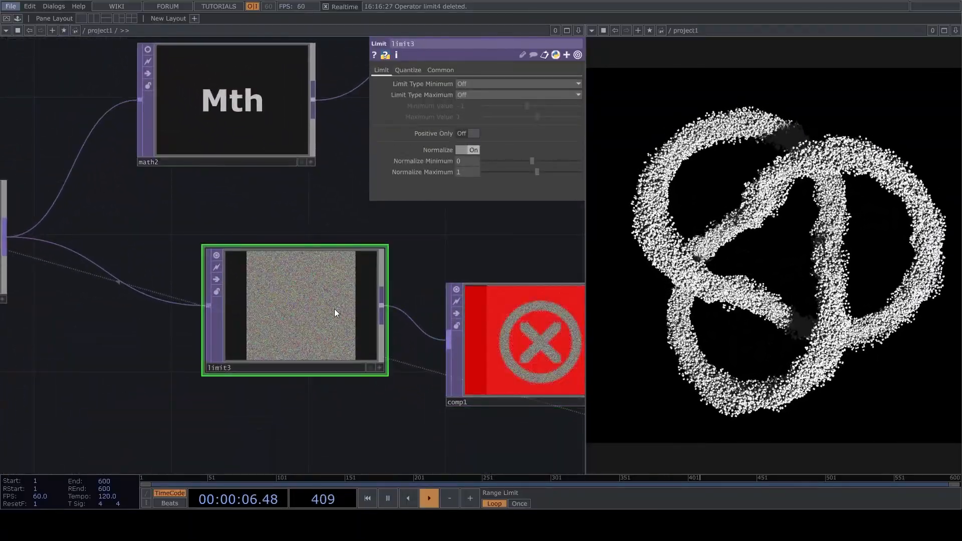
{"action": "left_click", "coordinate": [221, 257]}
{"action": "left_click", "coordinate": [504, 347]}
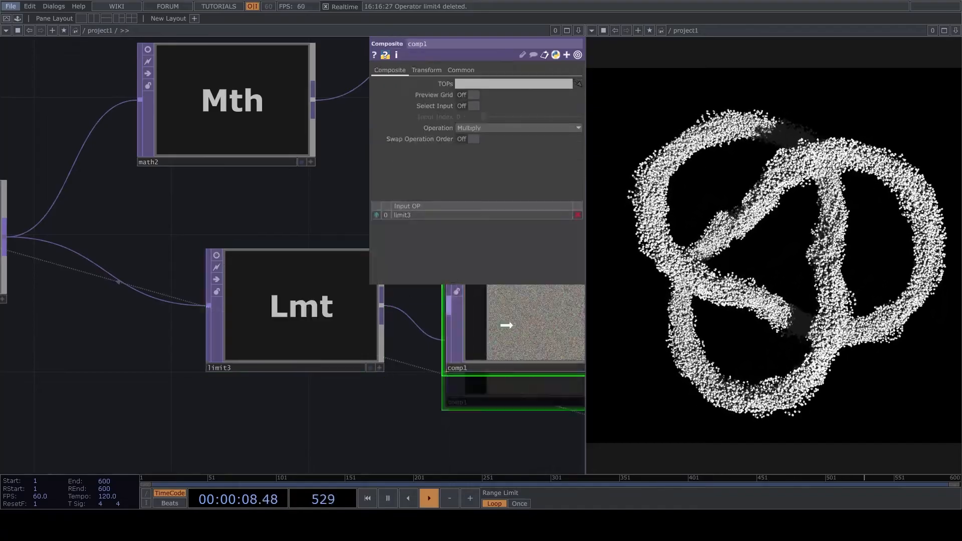
{"action": "scroll", "coordinate": [480, 333], "scroll_direction": "down", "scroll_amount": 5}
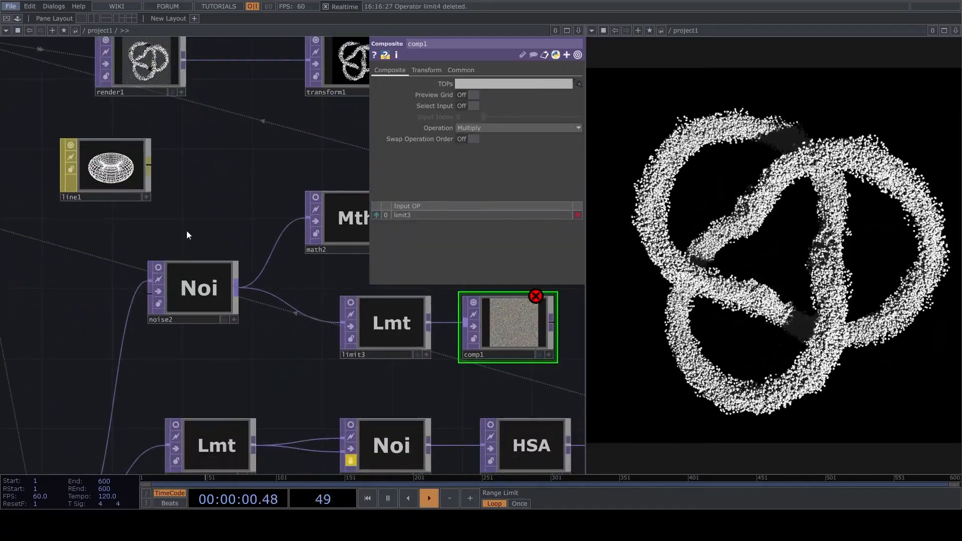
{"action": "left_click", "coordinate": [474, 303]}
{"action": "key", "text": "Delete"}
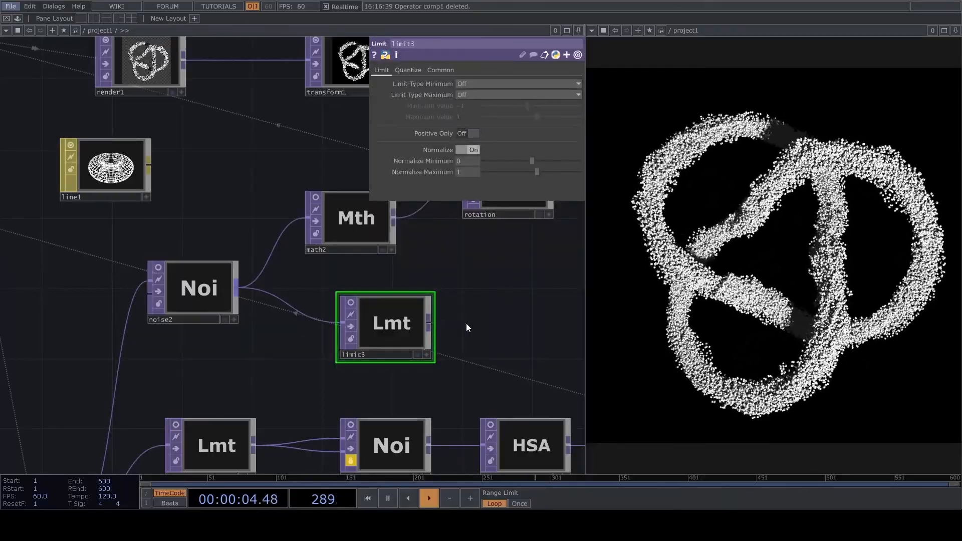
- Add a Null TOP after limit3 and name it Cd_instancing
{"action": "left_click", "coordinate": [441, 275]}
{"action": "left_click", "coordinate": [512, 330]}
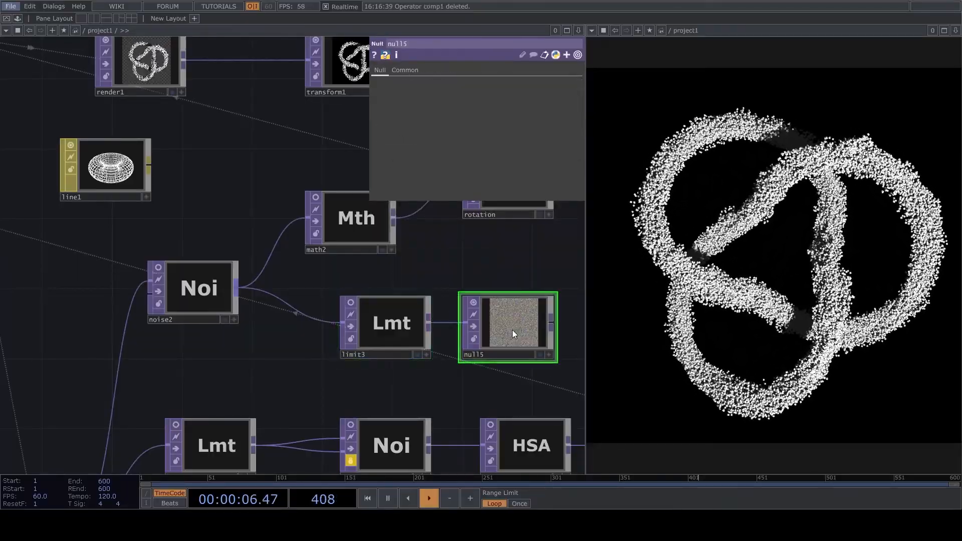
{"action": "left_click", "coordinate": [501, 353]}
{"action": "type", "text": "c"}
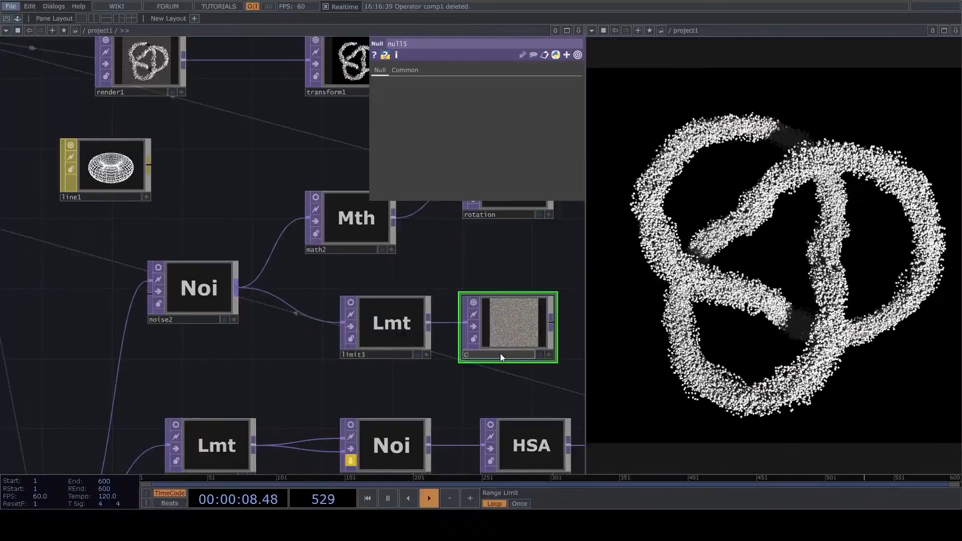
{"action": "type", "text": "d"}
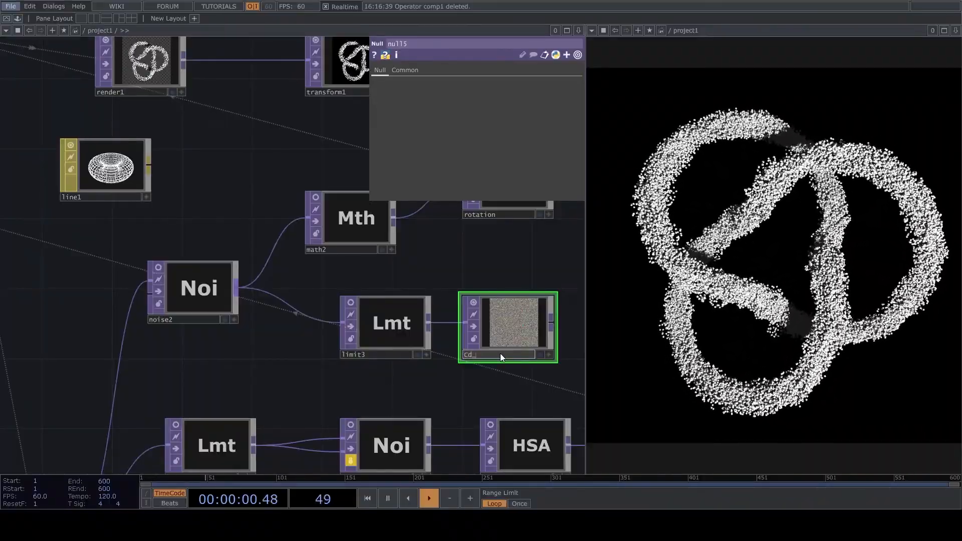
{"action": "type", "text": "_instancing"}
{"action": "key", "text": "Return"}
- Set geo1's instance Color OP to the Cd_instancing null and map R, G and B to its r, g and b channels
{"action": "scroll", "coordinate": [393, 309], "scroll_direction": "down", "scroll_amount": 4}
{"action": "scroll", "coordinate": [147, 155], "scroll_direction": "up", "scroll_amount": 2}
{"action": "left_click", "coordinate": [149, 156]}
{"action": "scroll", "coordinate": [147, 315], "scroll_direction": "down", "scroll_amount": 4}
{"action": "scroll", "coordinate": [215, 296], "scroll_direction": "up", "scroll_amount": 6}
{"action": "left_click_drag", "start_coordinate": [232, 296], "coordinate": [501, 385]}
{"action": "left_click", "coordinate": [570, 395]}
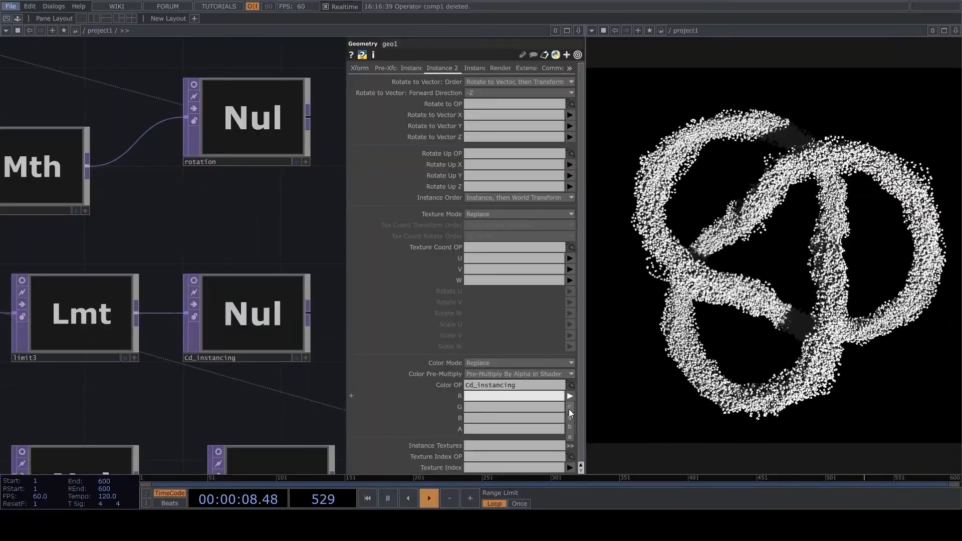
{"action": "left_click", "coordinate": [570, 408]}
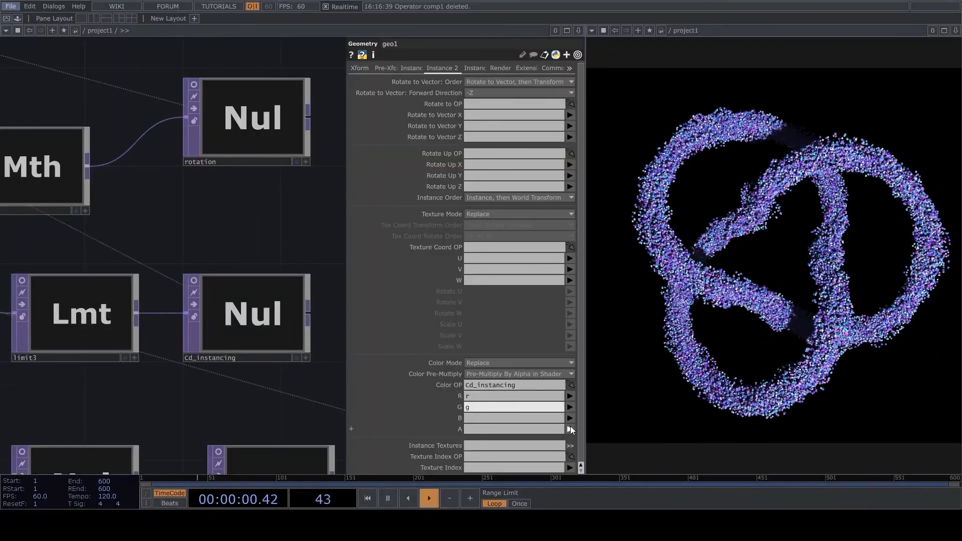
{"action": "left_click", "coordinate": [571, 420]}
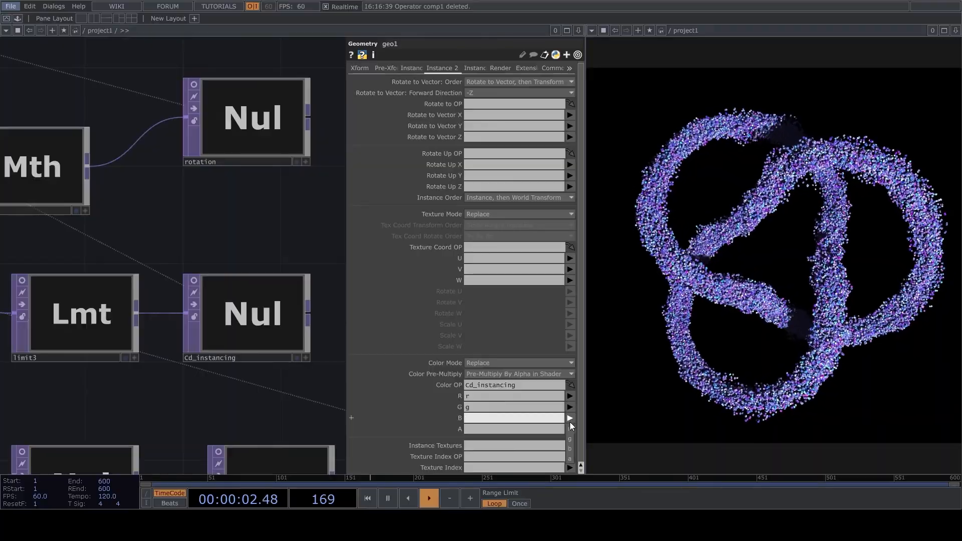
{"action": "left_click", "coordinate": [571, 448]}
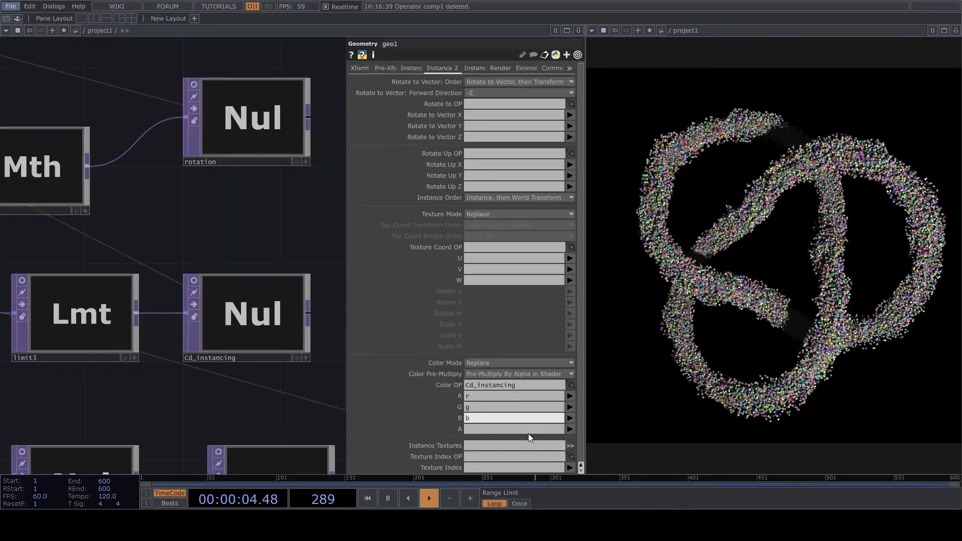
- Clear the B channel mapping from geo1's instance color, leaving only R and G mapped
{"action": "scroll", "coordinate": [191, 346], "scroll_direction": "down", "scroll_amount": 4}
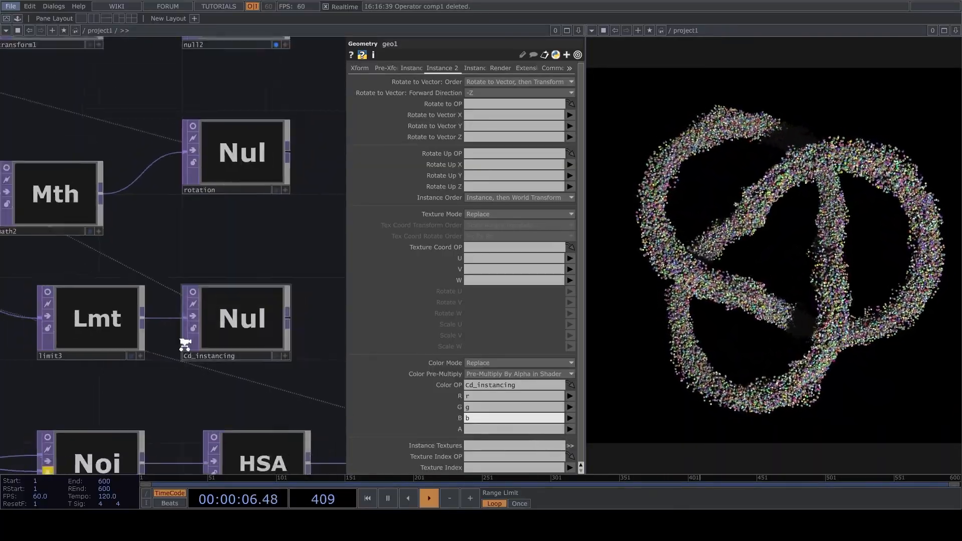
{"action": "left_click", "coordinate": [186, 350]}
{"action": "scroll", "coordinate": [224, 342], "scroll_direction": "down", "scroll_amount": 2}
{"action": "scroll", "coordinate": [239, 337], "scroll_direction": "up", "scroll_amount": 3}
{"action": "left_click", "coordinate": [293, 326]}
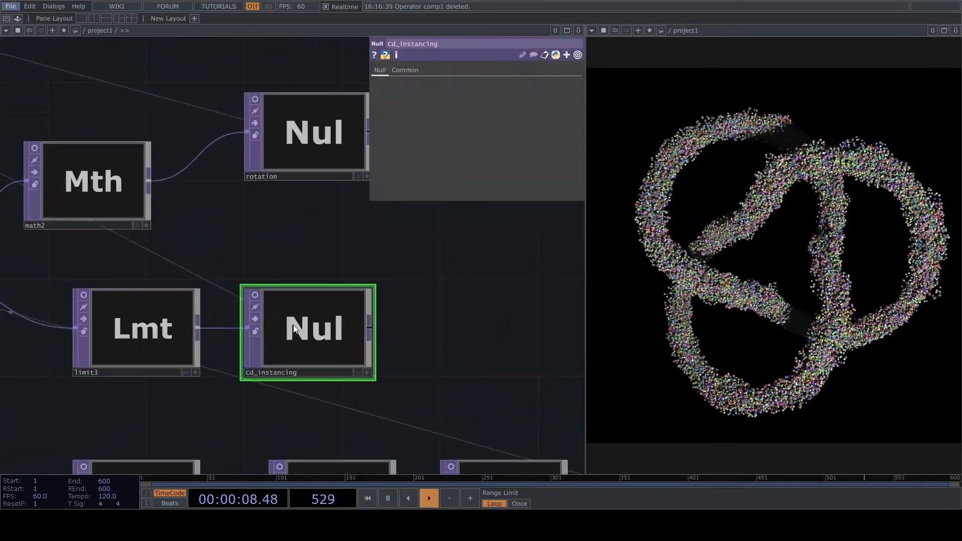
{"action": "scroll", "coordinate": [250, 335], "scroll_direction": "down", "scroll_amount": 5}
{"action": "scroll", "coordinate": [162, 244], "scroll_direction": "up", "scroll_amount": 5}
{"action": "scroll", "coordinate": [329, 294], "scroll_direction": "down", "scroll_amount": 3}
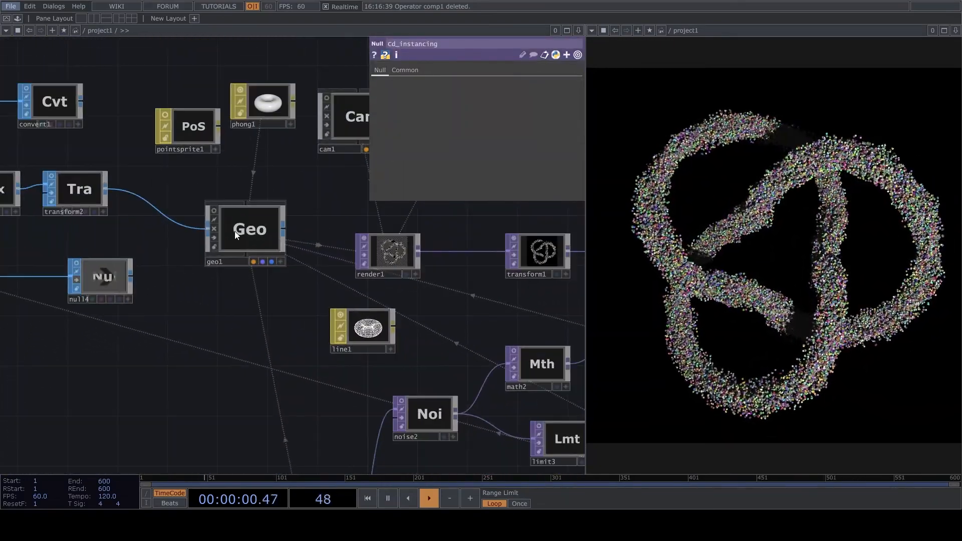
{"action": "left_click", "coordinate": [235, 230]}
{"action": "key", "text": "Return"}
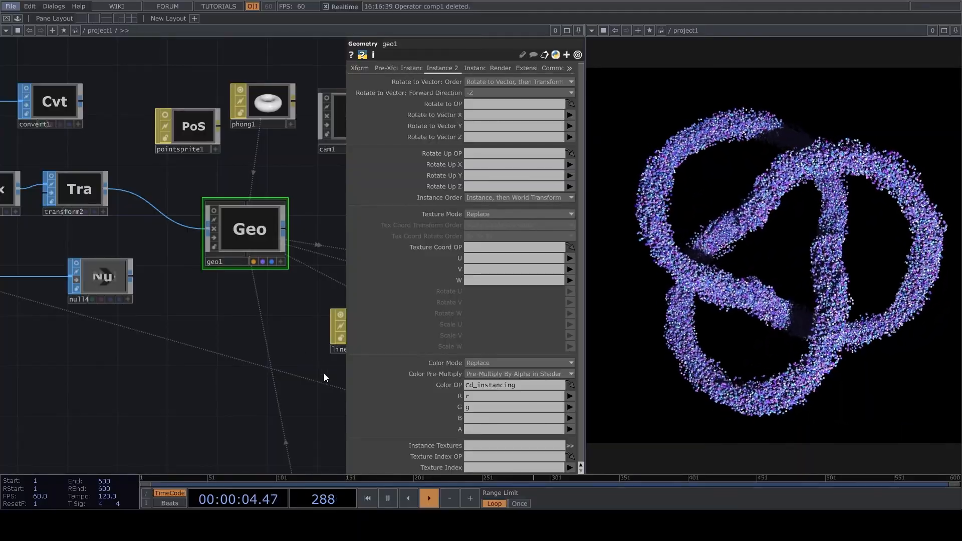
{"action": "scroll", "coordinate": [276, 305], "scroll_direction": "down", "scroll_amount": 3}
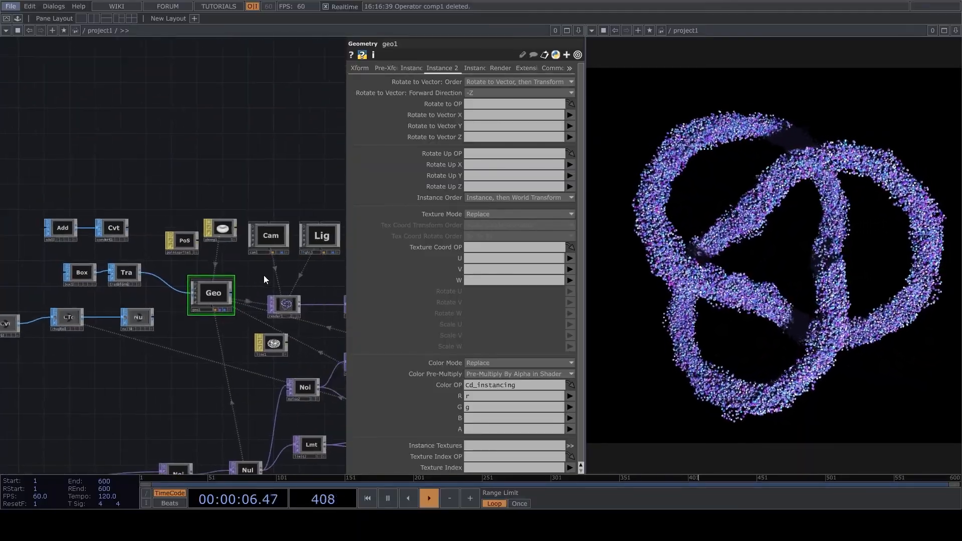
{"action": "scroll", "coordinate": [281, 300], "scroll_direction": "up", "scroll_amount": 3}
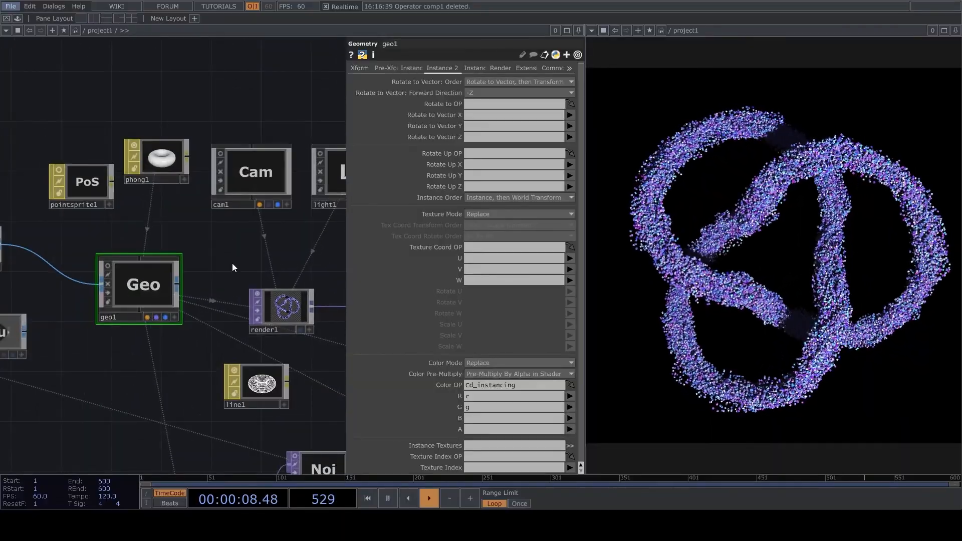
{"action": "scroll", "coordinate": [233, 263], "scroll_direction": "down", "scroll_amount": 3}
{"action": "scroll", "coordinate": [247, 315], "scroll_direction": "down", "scroll_amount": 3}
{"action": "scroll", "coordinate": [210, 339], "scroll_direction": "up", "scroll_amount": 3}
{"action": "scroll", "coordinate": [167, 361], "scroll_direction": "down", "scroll_amount": 3}
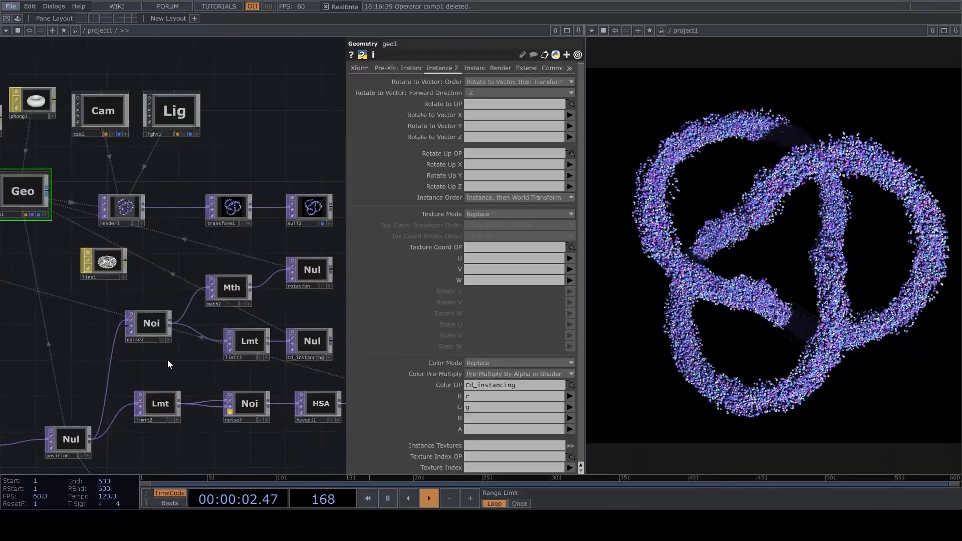
{"action": "scroll", "coordinate": [207, 354], "scroll_direction": "up", "scroll_amount": 3}
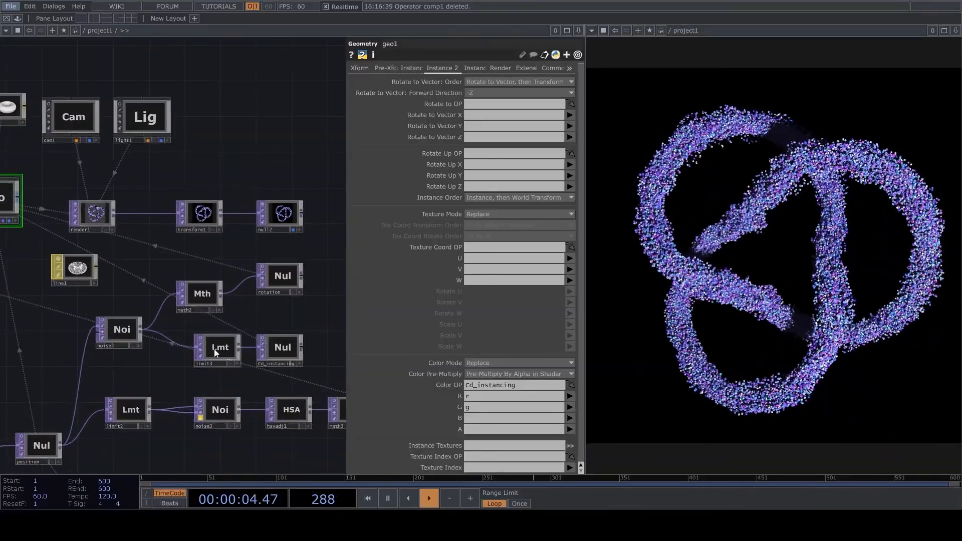
- Insert a Level TOP on the connection between noise4 and the position null
{"action": "left_click_drag", "start_coordinate": [163, 350], "coordinate": [295, 265]}
{"action": "scroll", "coordinate": [174, 347], "scroll_direction": "up", "scroll_amount": 3}
{"action": "left_click_drag", "start_coordinate": [299, 392], "coordinate": [524, 372]}
{"action": "left_click_drag", "start_coordinate": [266, 357], "coordinate": [98, 331]}
{"action": "scroll", "coordinate": [207, 356], "scroll_direction": "down", "scroll_amount": 3}
{"action": "middle_click_drag", "start_coordinate": [224, 371], "coordinate": [200, 384]}
{"action": "right_click", "coordinate": [200, 384]}
{"action": "left_click", "coordinate": [215, 372]}
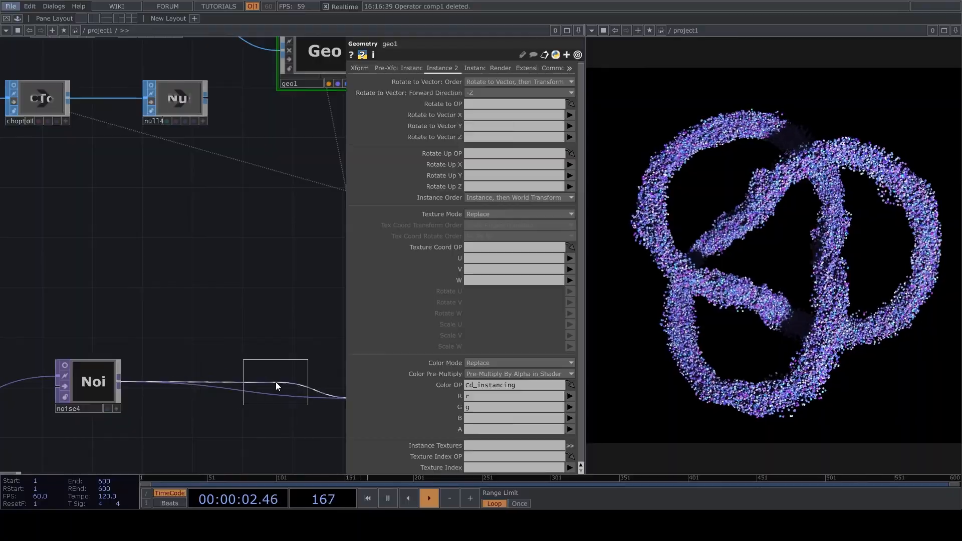
{"action": "left_click", "coordinate": [276, 382]}
{"action": "scroll", "coordinate": [275, 382], "scroll_direction": "up", "scroll_amount": 2}
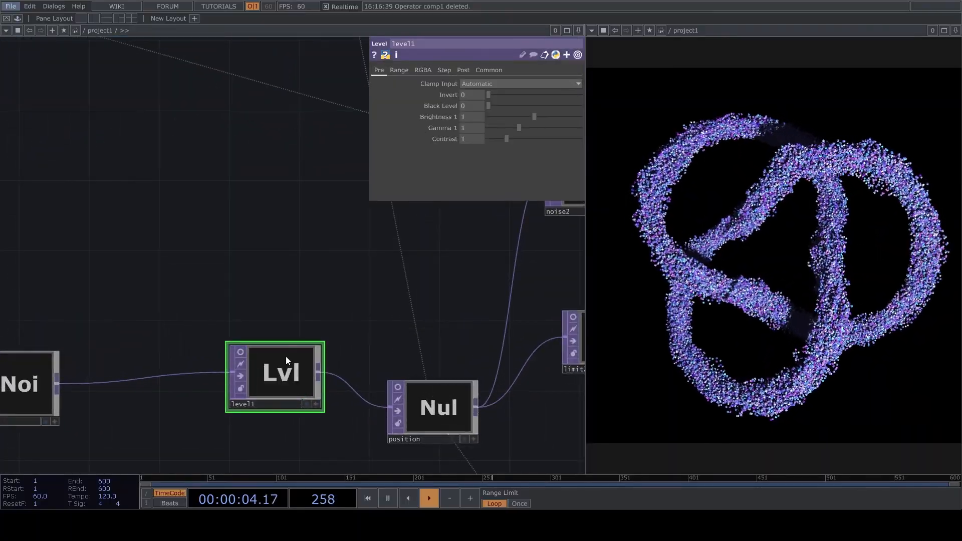
- Turn on Apply Stepping in level1 and raise its Step Size slightly above 0
{"action": "left_click", "coordinate": [463, 70]}
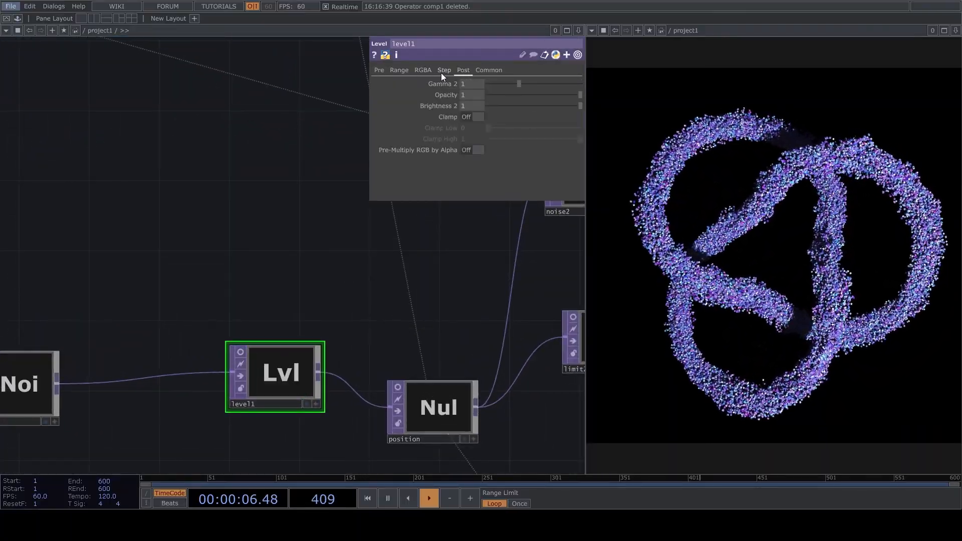
{"action": "left_click", "coordinate": [445, 72]}
{"action": "left_click", "coordinate": [472, 83]}
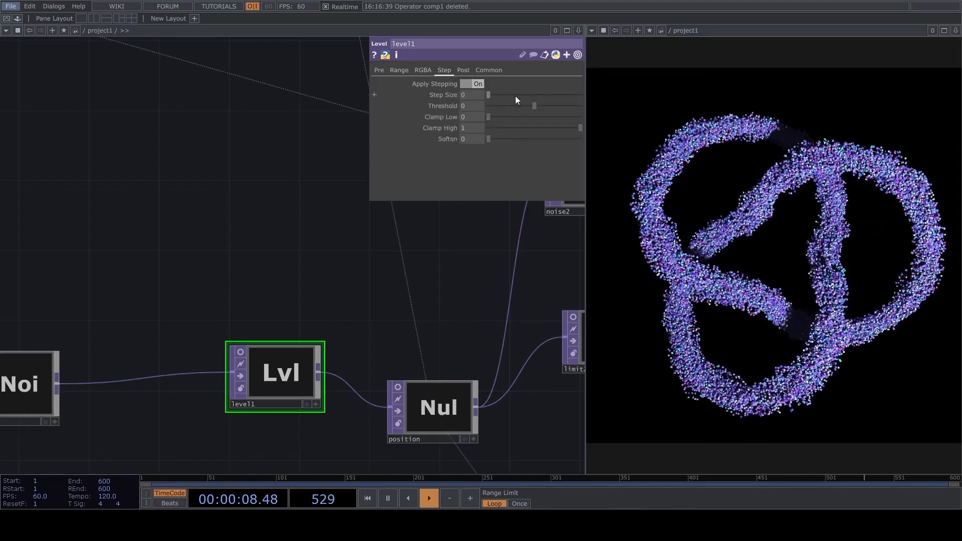
{"action": "left_click_drag", "start_coordinate": [489, 95], "coordinate": [499, 98]}
- Clear the Rotate OP reference in geo1's instancing settings
{"action": "scroll", "coordinate": [270, 215], "scroll_direction": "down", "scroll_amount": 5}
{"action": "scroll", "coordinate": [266, 189], "scroll_direction": "up", "scroll_amount": 5}
{"action": "left_click", "coordinate": [264, 216]}
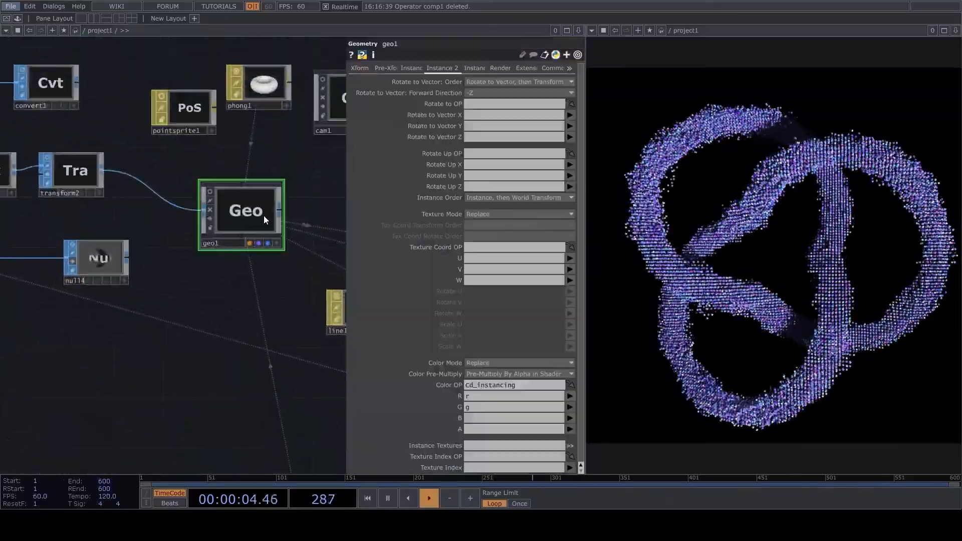
{"action": "left_click", "coordinate": [481, 225]}
{"action": "key", "text": "BackSpace"}
- Set the Uniform Scale of transform2 after the box to 0.05
{"action": "left_click_drag", "start_coordinate": [177, 373], "coordinate": [296, 235]}
{"action": "scroll", "coordinate": [301, 228], "scroll_direction": "down", "scroll_amount": 3}
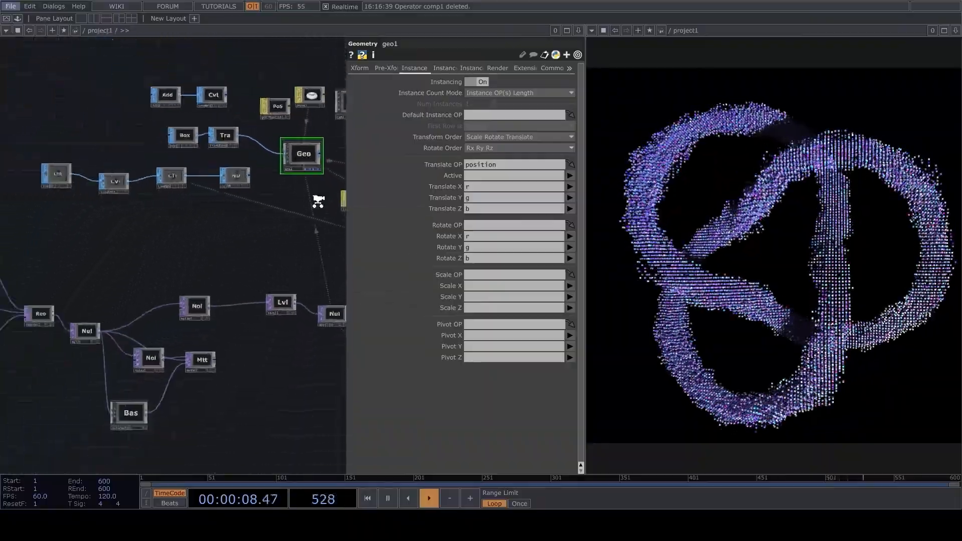
{"action": "scroll", "coordinate": [314, 203], "scroll_direction": "up", "scroll_amount": 2}
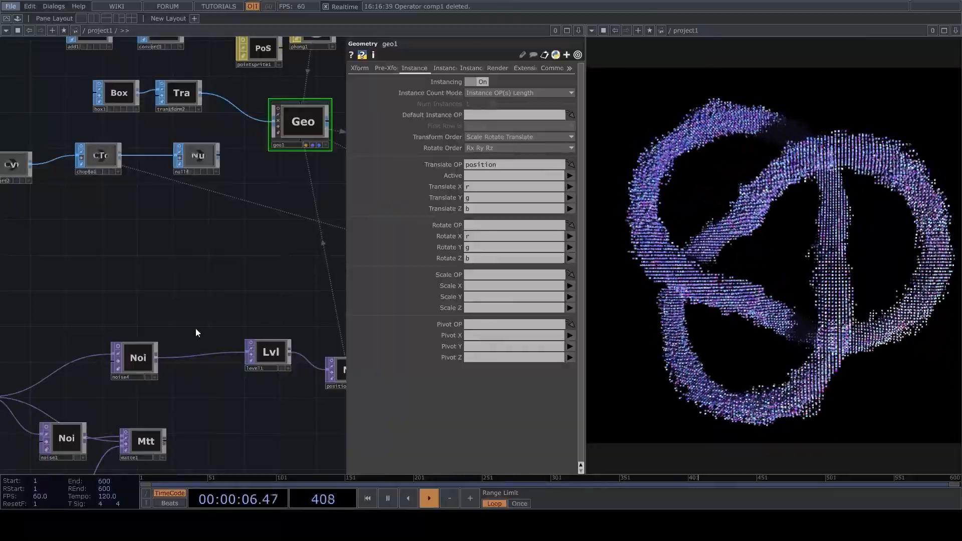
{"action": "scroll", "coordinate": [137, 362], "scroll_direction": "up", "scroll_amount": 2}
{"action": "left_click_drag", "start_coordinate": [181, 256], "coordinate": [194, 313]}
{"action": "scroll", "coordinate": [246, 296], "scroll_direction": "down", "scroll_amount": 4}
{"action": "scroll", "coordinate": [242, 241], "scroll_direction": "up", "scroll_amount": 3}
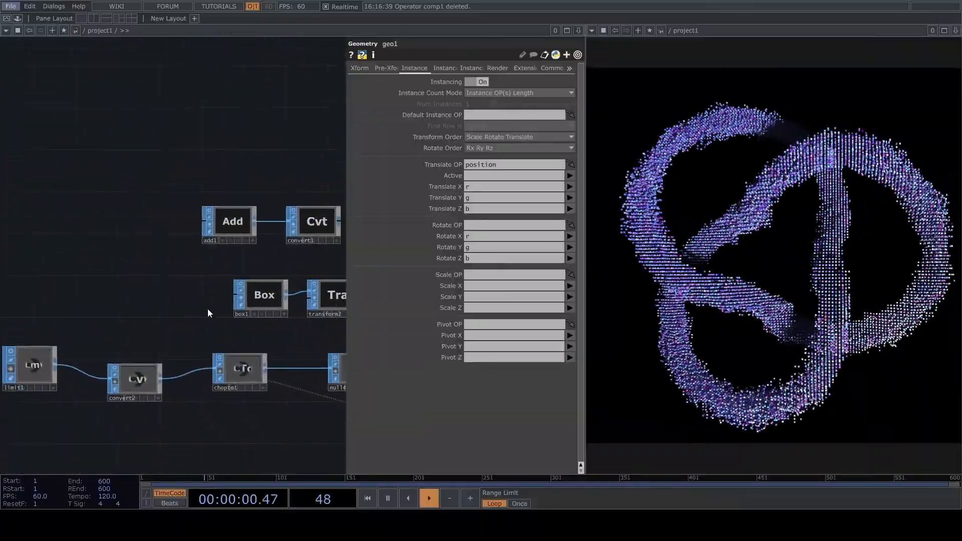
{"action": "left_click", "coordinate": [317, 300]}
{"action": "scroll", "coordinate": [320, 298], "scroll_direction": "up", "scroll_amount": 3}
{"action": "mouse_move", "coordinate": [470, 161]}
{"action": "middle_mouse_down"}
{"action": "mouse_move", "coordinate": [472, 144]}
{"action": "mouse_move", "coordinate": [474, 160]}
{"action": "middle_mouse_up"}
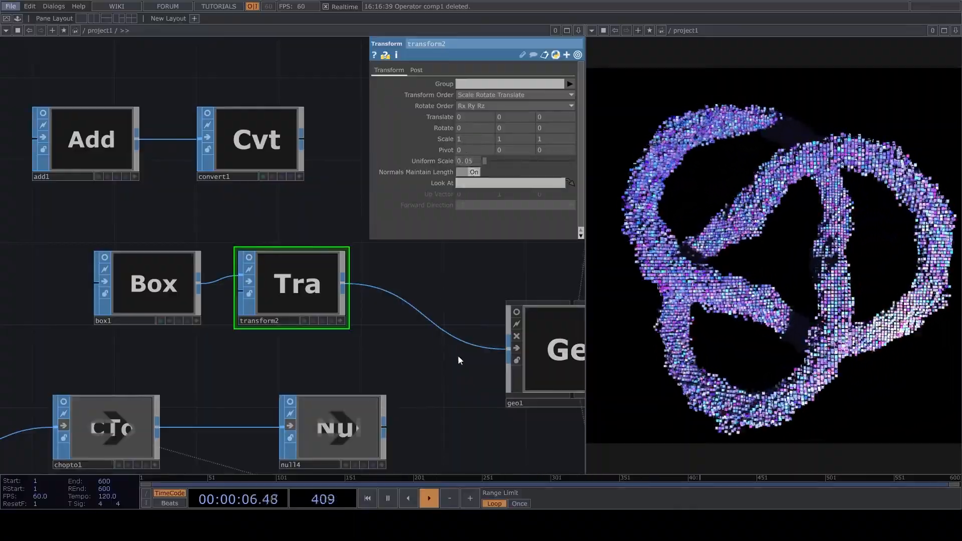
- Raise level1's Step Size to about 0.087 for a coarser grid of instance positions
{"action": "scroll", "coordinate": [259, 280], "scroll_direction": "down", "scroll_amount": 4}
{"action": "left_click", "coordinate": [260, 301]}
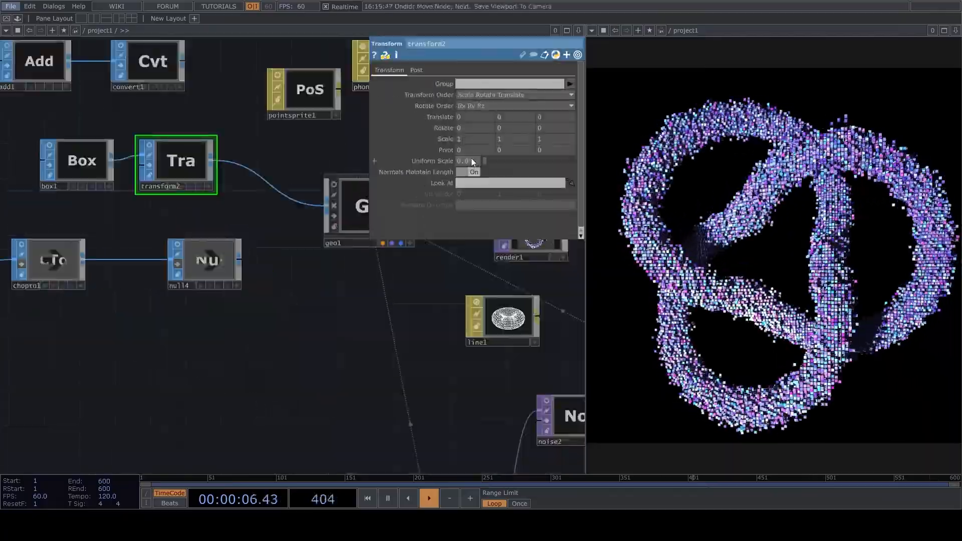
{"action": "scroll", "coordinate": [165, 288], "scroll_direction": "down", "scroll_amount": 5}
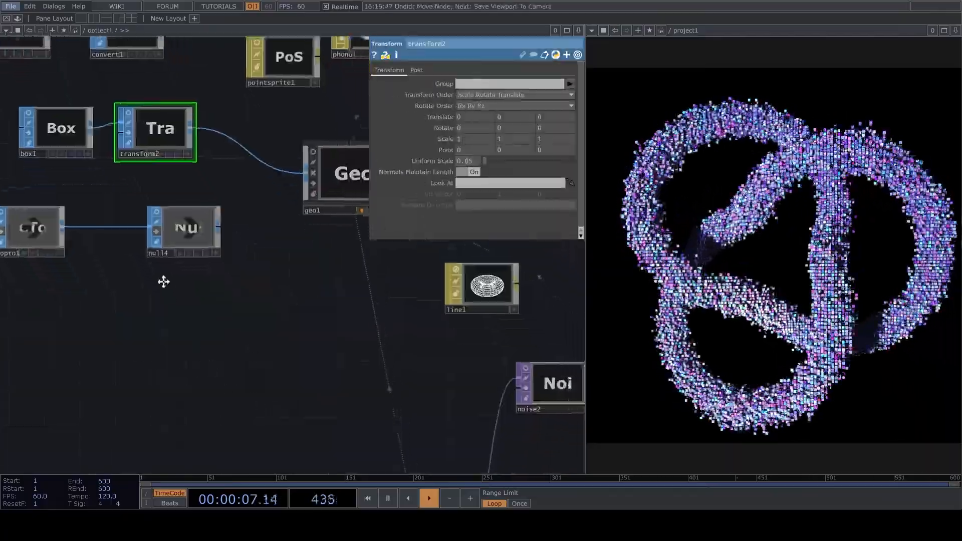
{"action": "scroll", "coordinate": [282, 317], "scroll_direction": "up", "scroll_amount": 5}
{"action": "left_click", "coordinate": [288, 257]}
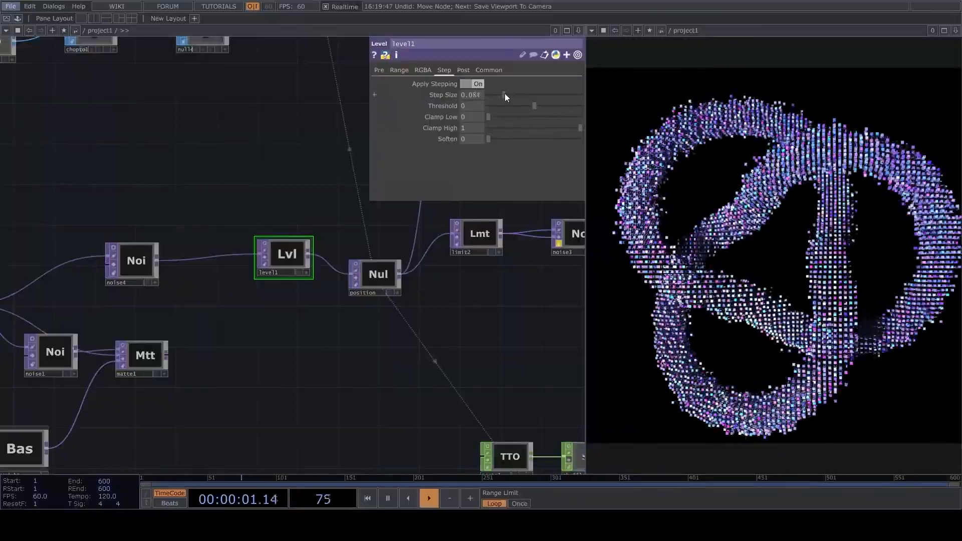
{"action": "left_click", "coordinate": [506, 99]}
{"action": "left_click_drag", "start_coordinate": [274, 223], "coordinate": [299, 398]}
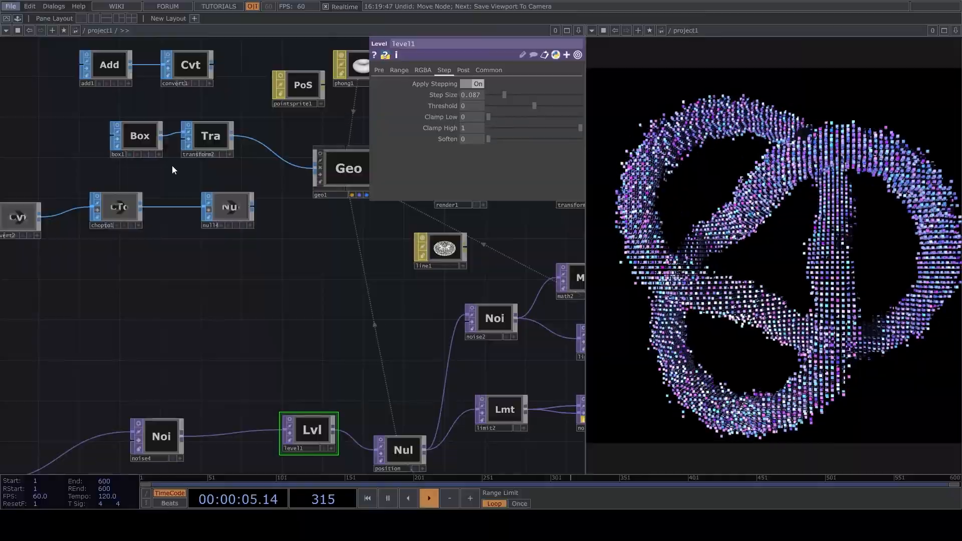
- Set transform2's Uniform Scale to 0.07 to enlarge the instanced boxes
{"action": "left_click", "coordinate": [208, 136]}
{"action": "mouse_move", "coordinate": [469, 161]}
{"action": "middle_mouse_down"}
{"action": "mouse_move", "coordinate": [471, 169]}
{"action": "mouse_move", "coordinate": [471, 142]}
{"action": "middle_mouse_up"}
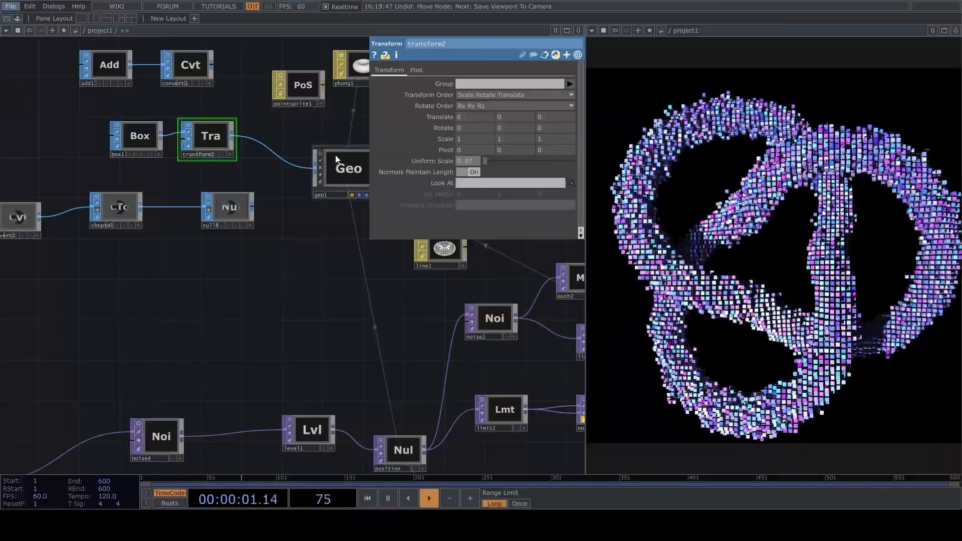
{"action": "left_click_drag", "start_coordinate": [311, 293], "coordinate": [200, 333]}
{"action": "middle_click_drag", "start_coordinate": [468, 167], "coordinate": [470, 173]}
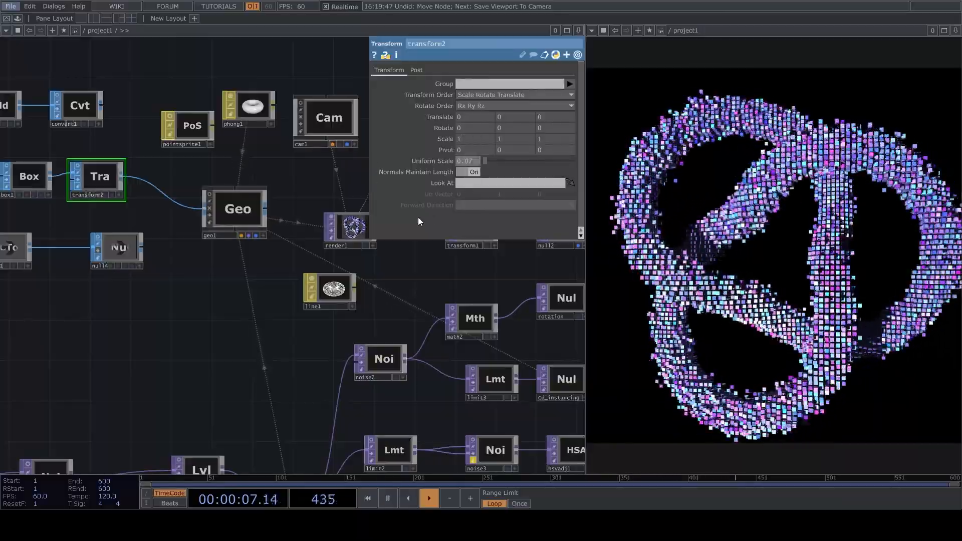
- Spread out noise4, noise1 and matte1, then rewire noise4 into matte1's first input and matte1's output into level1
{"action": "left_click_drag", "start_coordinate": [245, 384], "coordinate": [328, 238]}
{"action": "mouse_move", "coordinate": [329, 237]}
{"action": "middle_mouse_down"}
{"action": "mouse_move", "coordinate": [291, 256]}
{"action": "mouse_move", "coordinate": [331, 225]}
{"action": "middle_mouse_up"}
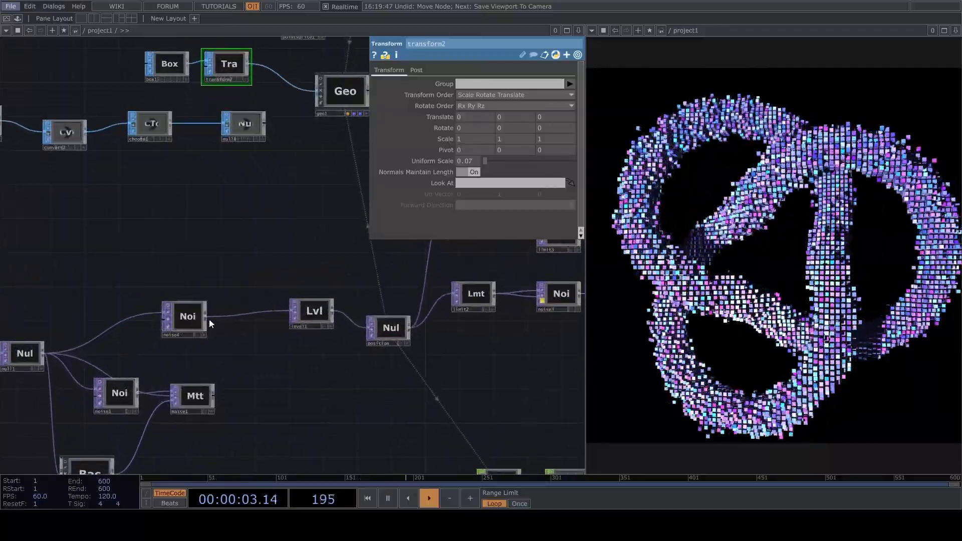
{"action": "left_click_drag", "start_coordinate": [177, 438], "coordinate": [281, 371]}
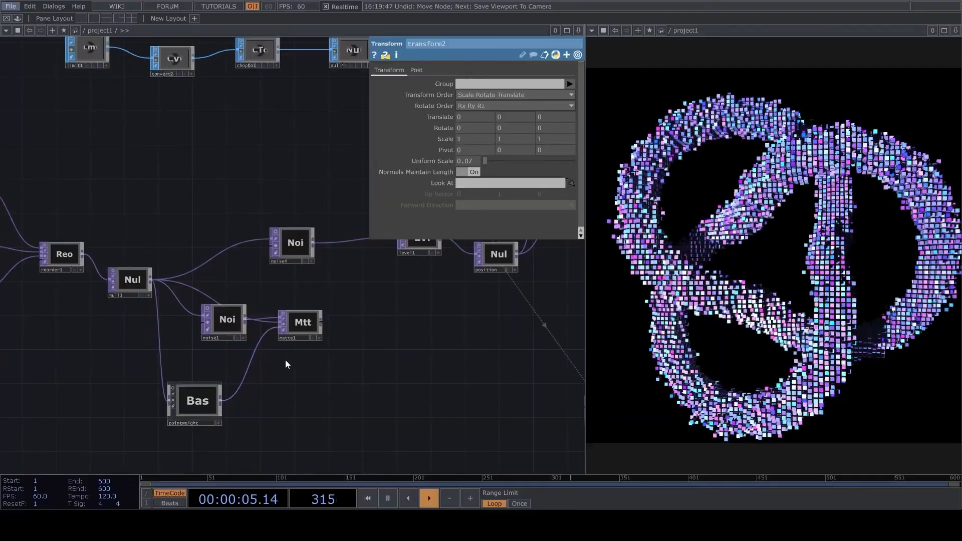
{"action": "left_click_drag", "start_coordinate": [234, 327], "coordinate": [242, 293]}
{"action": "left_click_drag", "start_coordinate": [352, 363], "coordinate": [288, 382]}
{"action": "left_click_drag", "start_coordinate": [225, 256], "coordinate": [211, 215]}
{"action": "left_click_drag", "start_coordinate": [165, 295], "coordinate": [175, 275]}
{"action": "left_click_drag", "start_coordinate": [239, 344], "coordinate": [299, 335]}
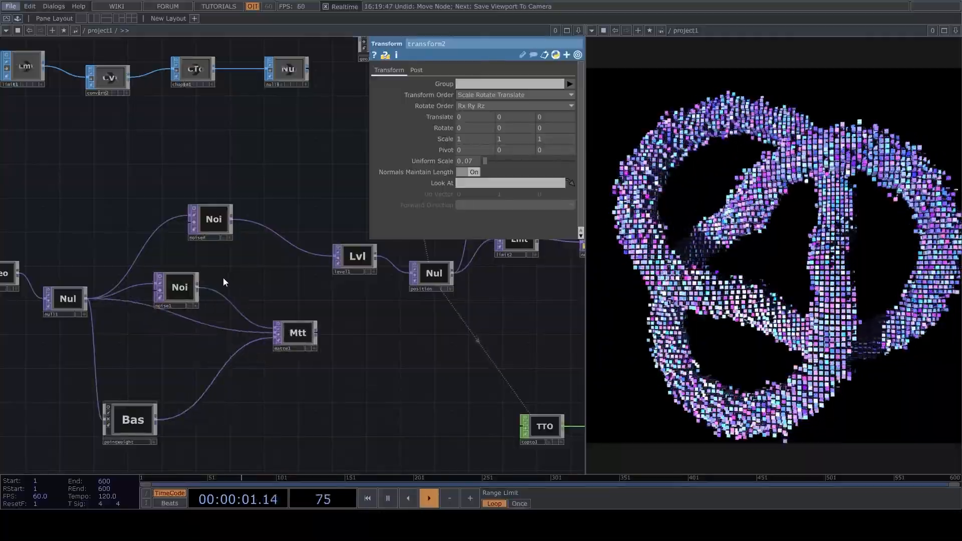
{"action": "left_click_drag", "start_coordinate": [225, 296], "coordinate": [225, 296]}
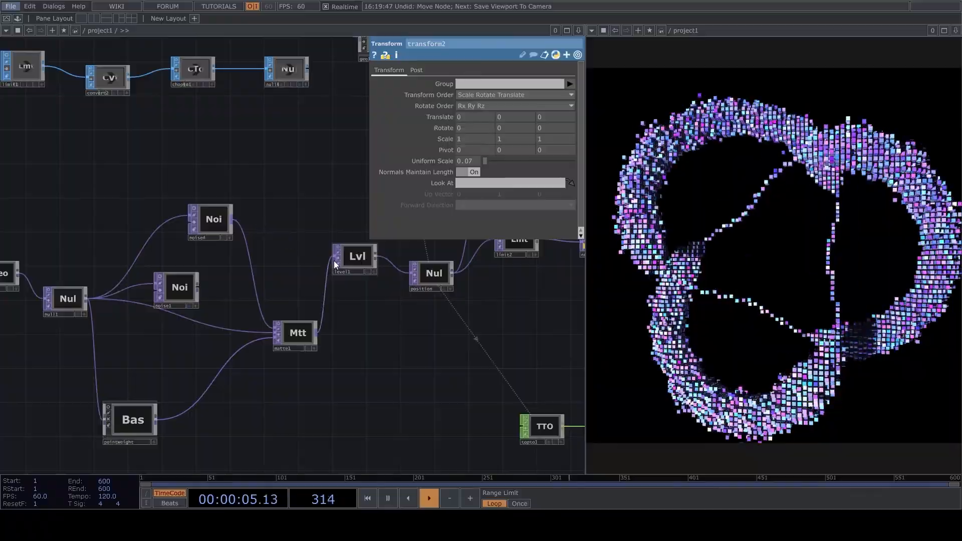
- Flip matte1's Switch Inputs setting to swap which parts of the knot receive the noise
{"action": "scroll", "coordinate": [350, 327], "scroll_direction": "down", "scroll_amount": 2}
{"action": "scroll", "coordinate": [351, 327], "scroll_direction": "down", "scroll_amount": 2}
{"action": "scroll", "coordinate": [343, 142], "scroll_direction": "up", "scroll_amount": 4}
{"action": "left_click_drag", "start_coordinate": [307, 311], "coordinate": [239, 303]}
{"action": "left_click_drag", "start_coordinate": [264, 354], "coordinate": [324, 228]}
{"action": "scroll", "coordinate": [269, 380], "scroll_direction": "up", "scroll_amount": 2}
{"action": "left_click", "coordinate": [303, 368]}
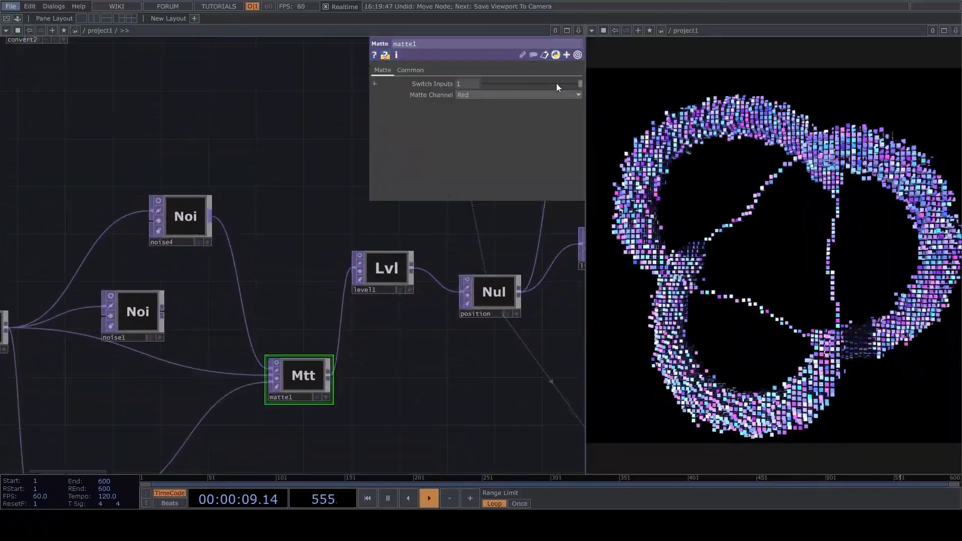
- Set the q value in constant2 to 11 to give the torus knot many more loops
{"action": "scroll", "coordinate": [213, 197], "scroll_direction": "down", "scroll_amount": 3}
{"action": "left_click_drag", "start_coordinate": [239, 178], "coordinate": [278, 189]}
{"action": "scroll", "coordinate": [281, 193], "scroll_direction": "down", "scroll_amount": 4}
{"action": "scroll", "coordinate": [9, 260], "scroll_direction": "up", "scroll_amount": 3}
{"action": "left_click_drag", "start_coordinate": [155, 241], "coordinate": [206, 280]}
{"action": "scroll", "coordinate": [211, 251], "scroll_direction": "up", "scroll_amount": 4}
{"action": "left_click", "coordinate": [220, 228]}
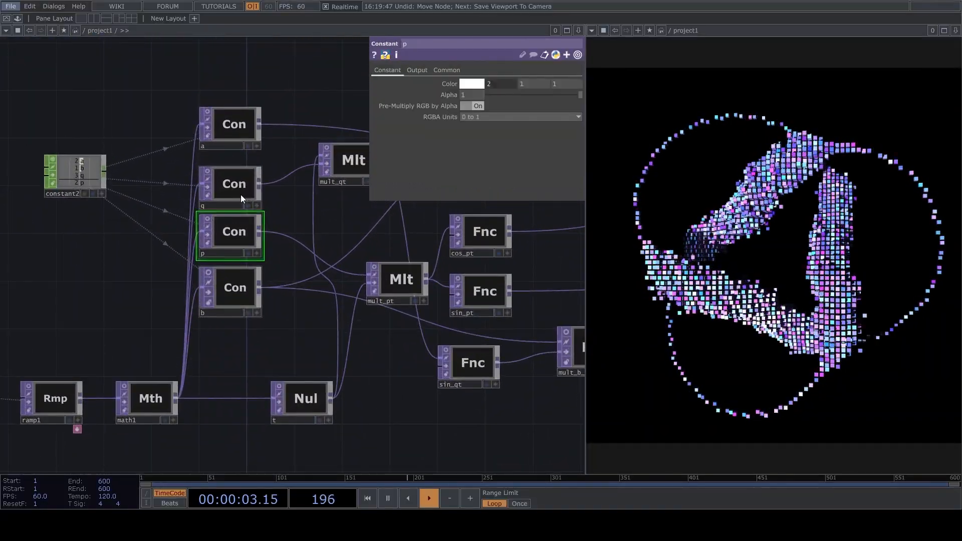
{"action": "left_click", "coordinate": [75, 173]}
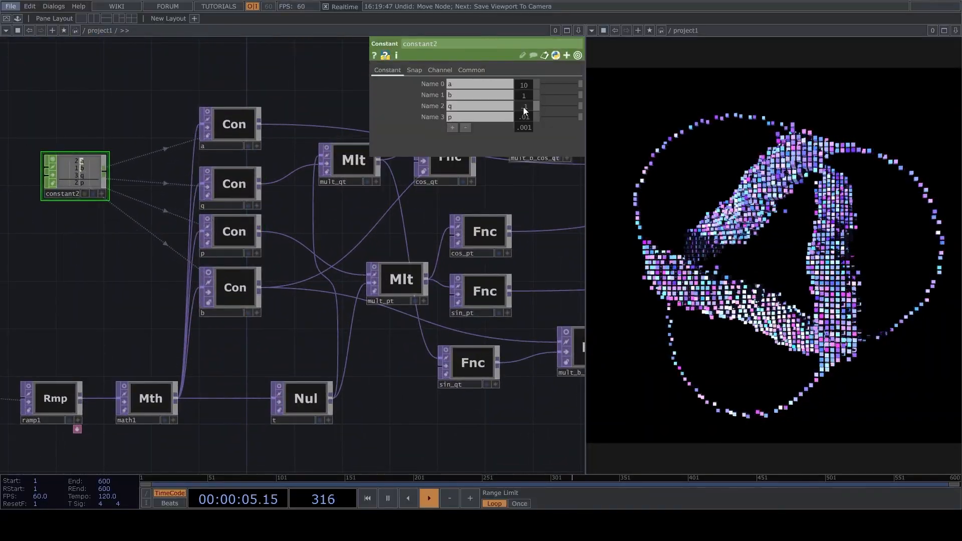
{"action": "left_click_drag", "start_coordinate": [524, 107], "coordinate": [525, 86]}
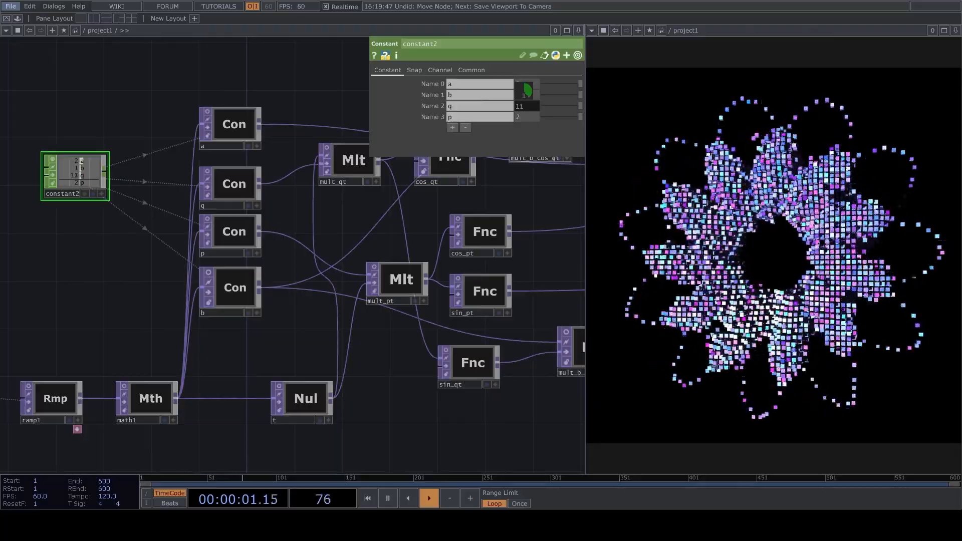
- Lower level1's Step Size to 0.041 for a finer grid of instance positions
{"action": "left_click_drag", "start_coordinate": [392, 271], "coordinate": [212, 269]}
{"action": "scroll", "coordinate": [213, 269], "scroll_direction": "down", "scroll_amount": 5}
{"action": "left_click_drag", "start_coordinate": [479, 253], "coordinate": [339, 245]}
{"action": "scroll", "coordinate": [340, 245], "scroll_direction": "up", "scroll_amount": 5}
{"action": "left_click_drag", "start_coordinate": [419, 263], "coordinate": [221, 211]}
{"action": "left_click", "coordinate": [153, 228]}
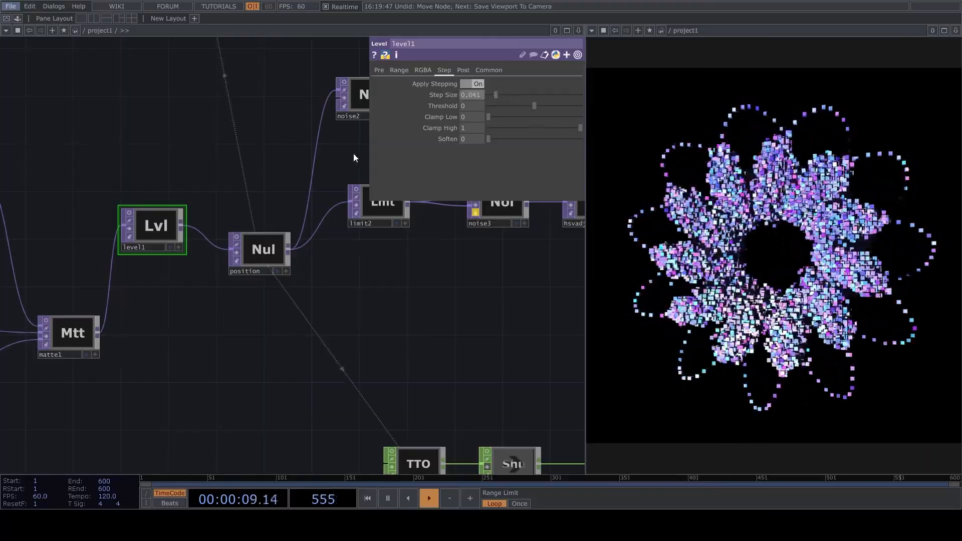
- Make cam1's viewer interactive, orbit the view slightly to re-angle the render camera, and deactivate the viewer
{"action": "scroll", "coordinate": [254, 268], "scroll_direction": "down", "scroll_amount": 5}
{"action": "scroll", "coordinate": [232, 167], "scroll_direction": "up", "scroll_amount": 3}
{"action": "scroll", "coordinate": [222, 182], "scroll_direction": "down", "scroll_amount": 3}
{"action": "scroll", "coordinate": [219, 106], "scroll_direction": "up", "scroll_amount": 2}
{"action": "scroll", "coordinate": [361, 129], "scroll_direction": "up", "scroll_amount": 5}
{"action": "scroll", "coordinate": [454, 327], "scroll_direction": "up", "scroll_amount": 1}
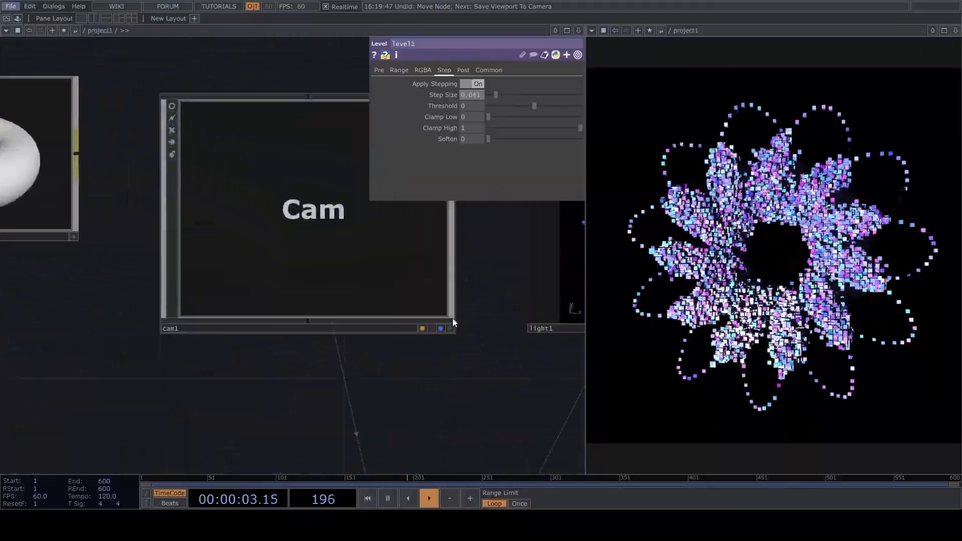
{"action": "left_click", "coordinate": [449, 328]}
{"action": "left_click_drag", "start_coordinate": [386, 266], "coordinate": [373, 247]}
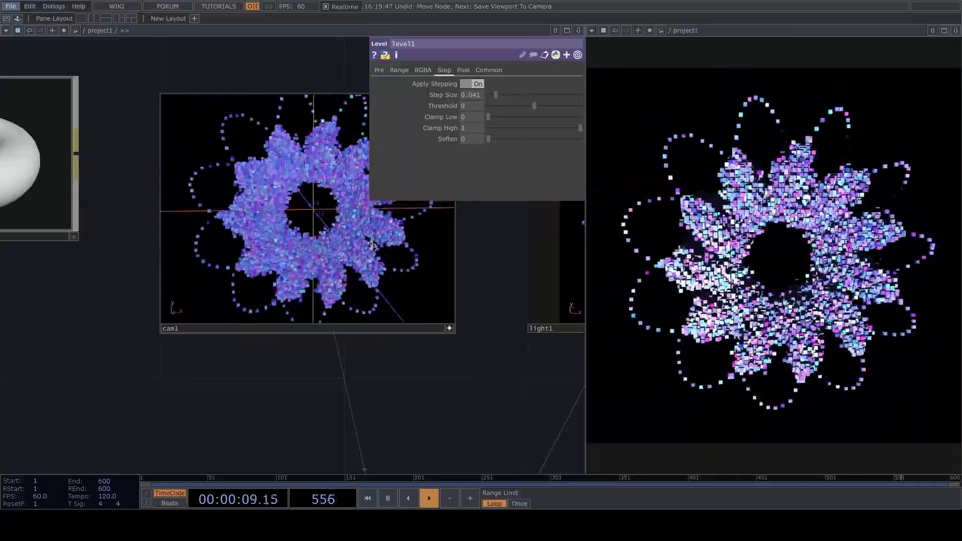
{"action": "right_click", "coordinate": [408, 211]}
{"action": "left_click", "coordinate": [401, 216]}
{"action": "left_click", "coordinate": [449, 329]}
- Try a different Falloff Range Scale and the Linear falloff on pointweight, undoing each change
{"action": "scroll", "coordinate": [446, 336], "scroll_direction": "down", "scroll_amount": 6}
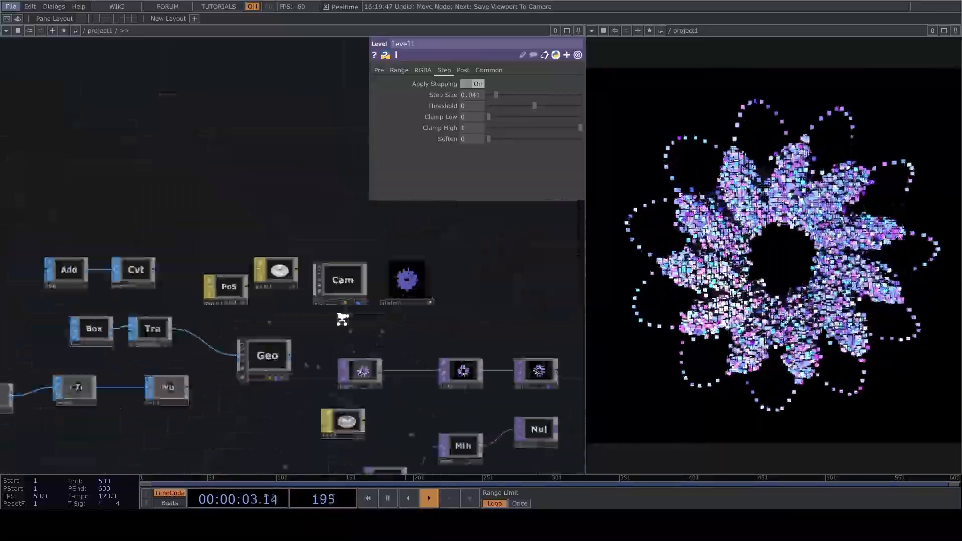
{"action": "scroll", "coordinate": [291, 383], "scroll_direction": "up", "scroll_amount": 7}
{"action": "left_click", "coordinate": [267, 353]}
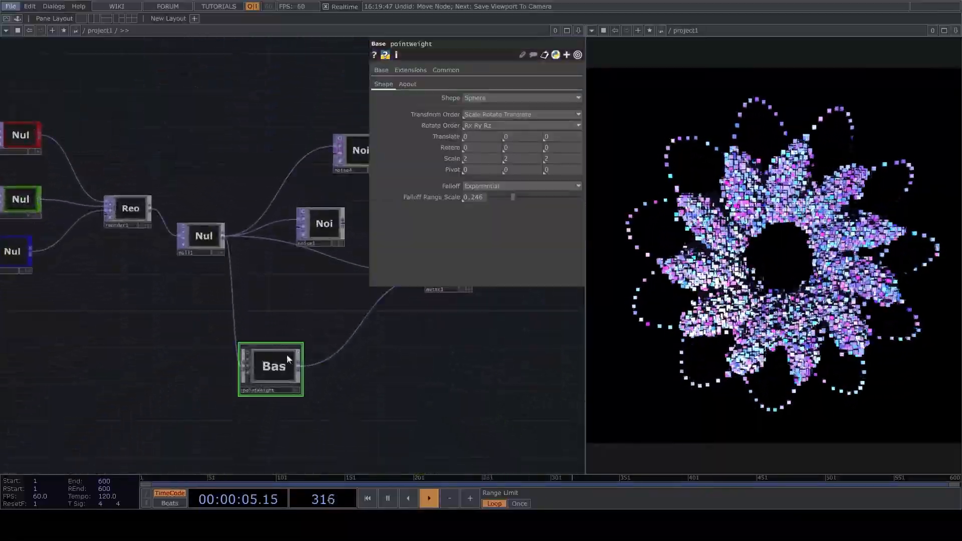
{"action": "left_click_drag", "start_coordinate": [479, 199], "coordinate": [512, 205]}
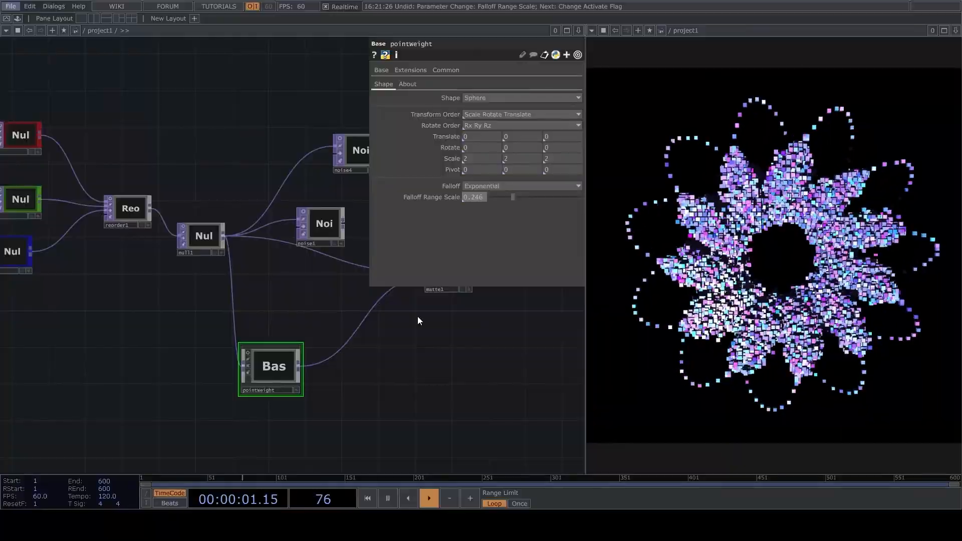
{"action": "left_click", "coordinate": [501, 188]}
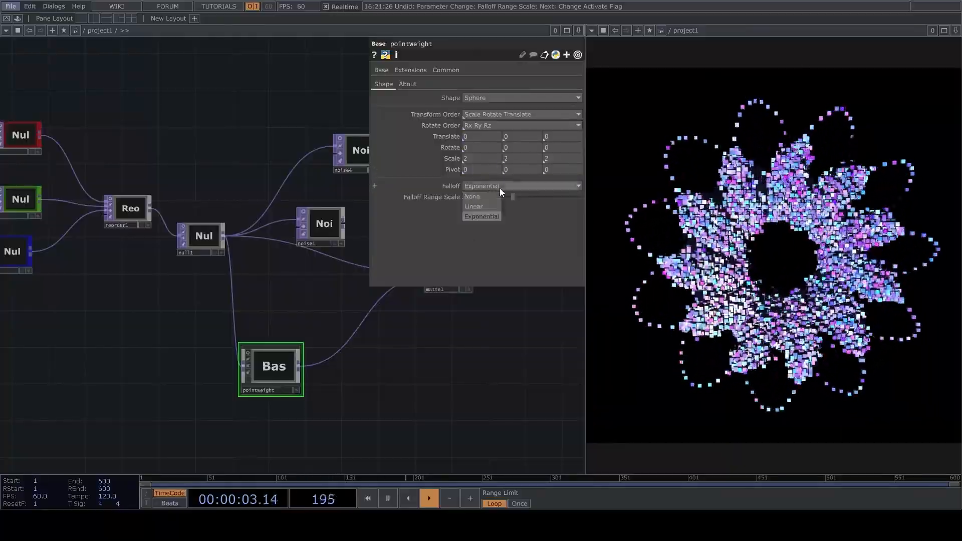
{"action": "left_click", "coordinate": [488, 206]}
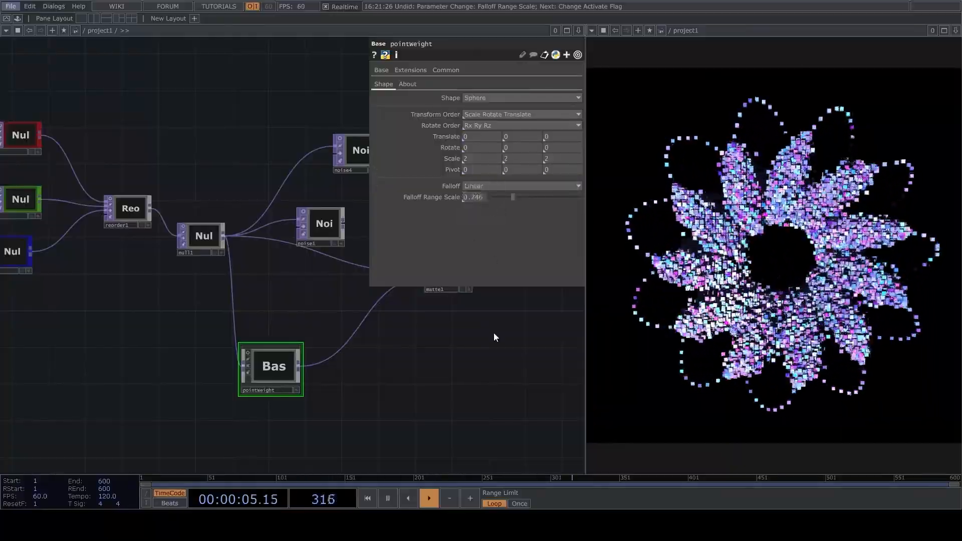
{"action": "key", "text": "ctrl+z"}
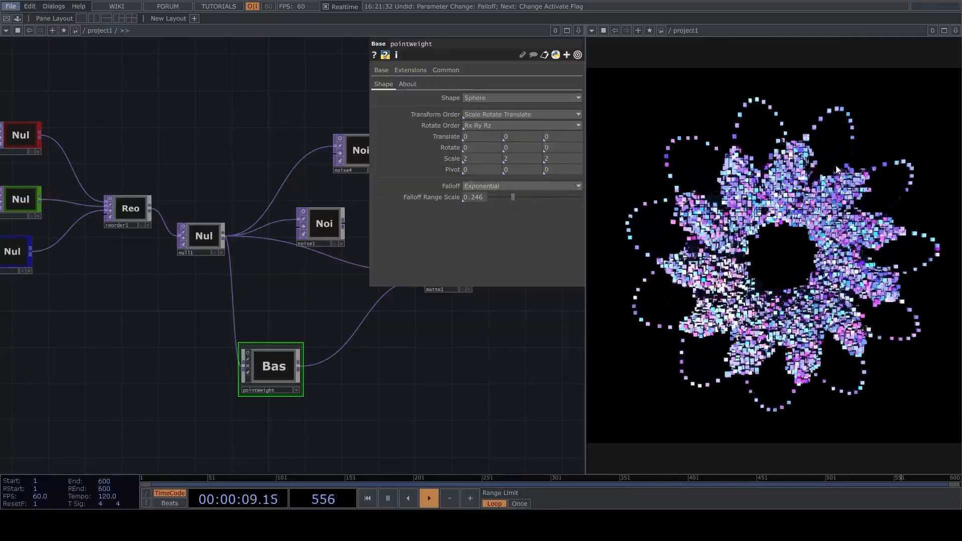
- Set pointweight's Falloff Range Scale to 1 so the noise mask spreads across the knot
{"action": "left_click_drag", "start_coordinate": [510, 196], "coordinate": [616, 188]}
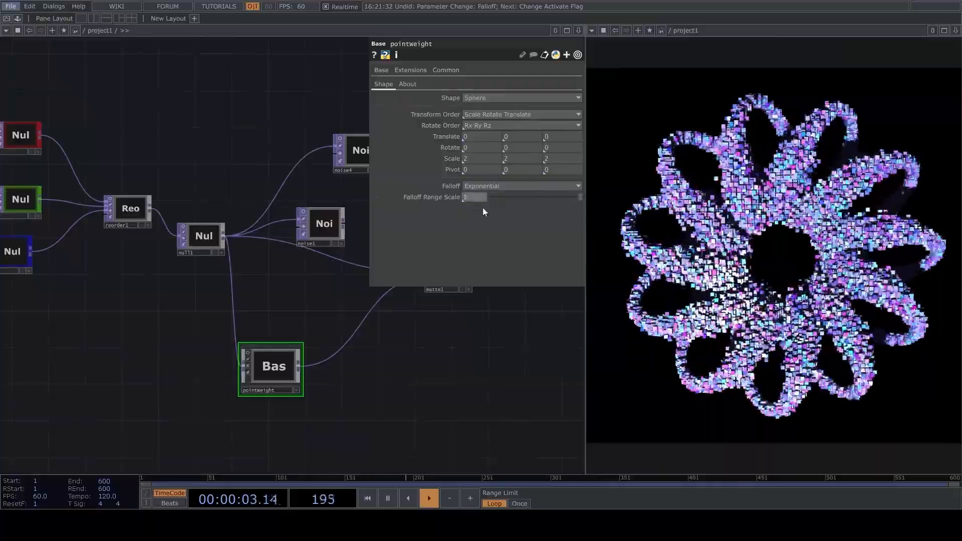
{"action": "scroll", "coordinate": [508, 341], "scroll_direction": "down", "scroll_amount": 1}
{"action": "left_click_drag", "start_coordinate": [507, 341], "coordinate": [355, 405]}
{"action": "scroll", "coordinate": [399, 361], "scroll_direction": "down", "scroll_amount": 3}
{"action": "scroll", "coordinate": [355, 405], "scroll_direction": "up", "scroll_amount": 4}
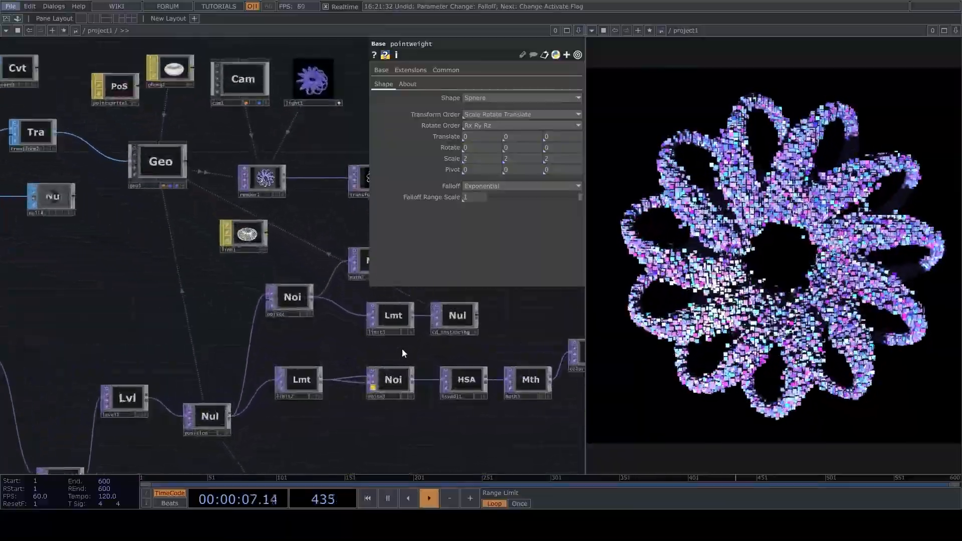